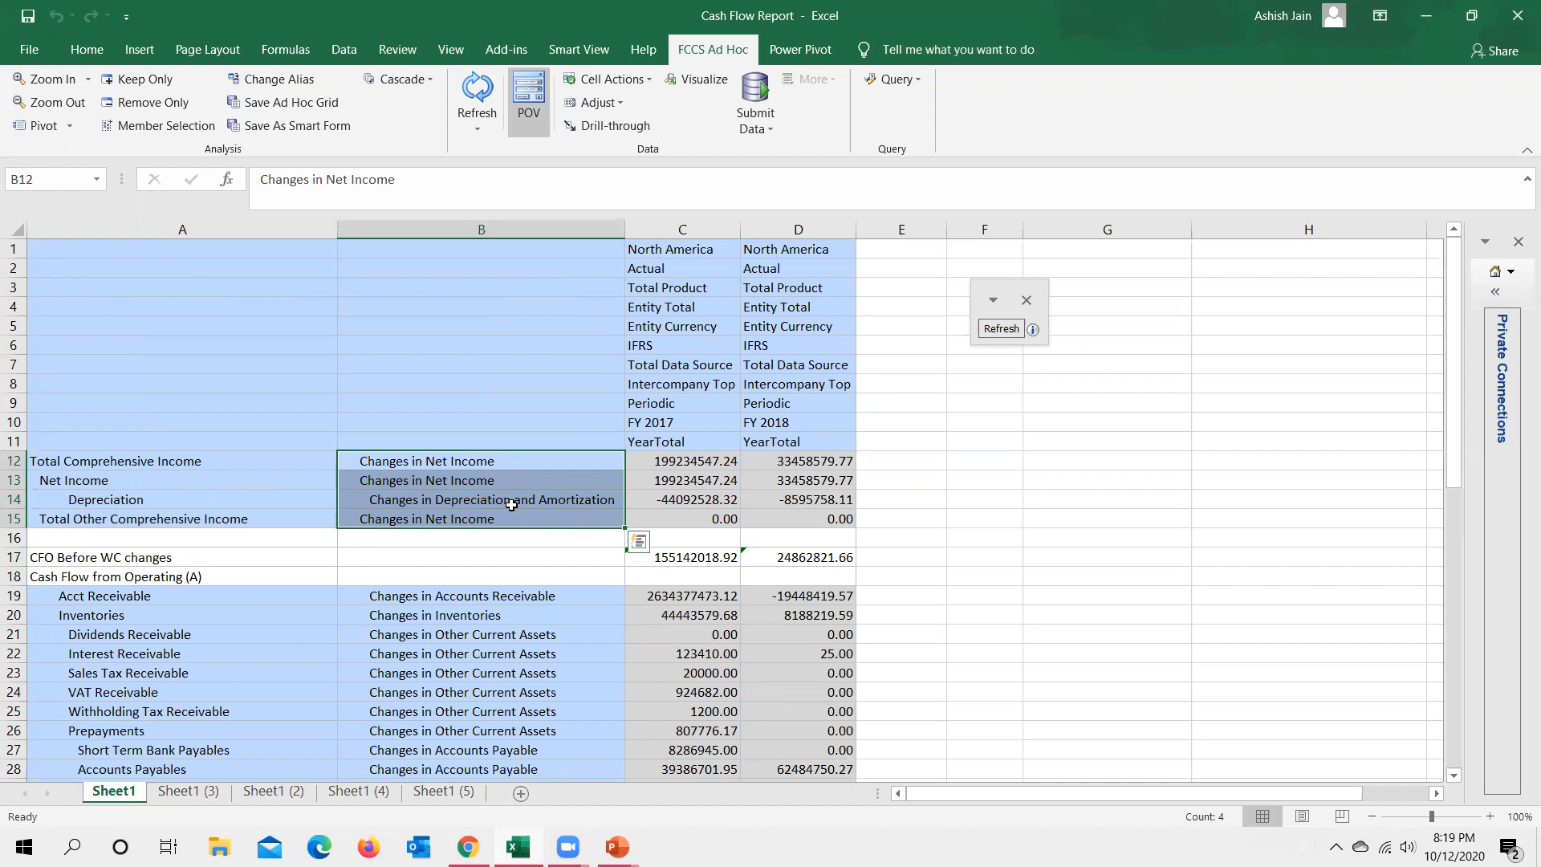
# Switch to EPM Cloud Narrative Reporting in Chrome, dismiss the downloads bar and open the Reports list.
pyautogui.moveTo(468, 846)
pyautogui.click(480, 758)
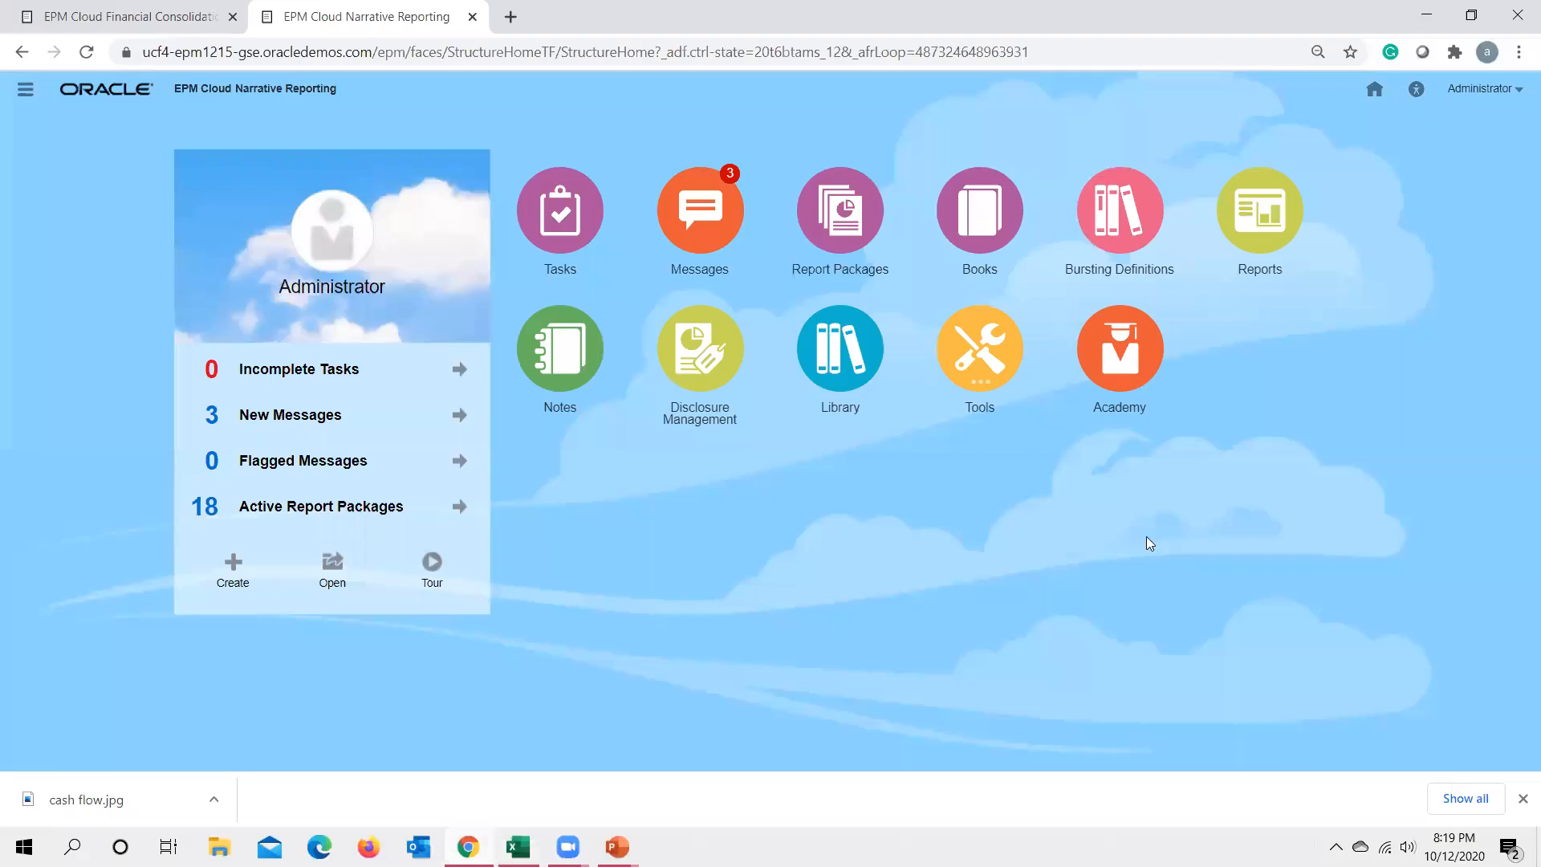
pyautogui.click(1522, 800)
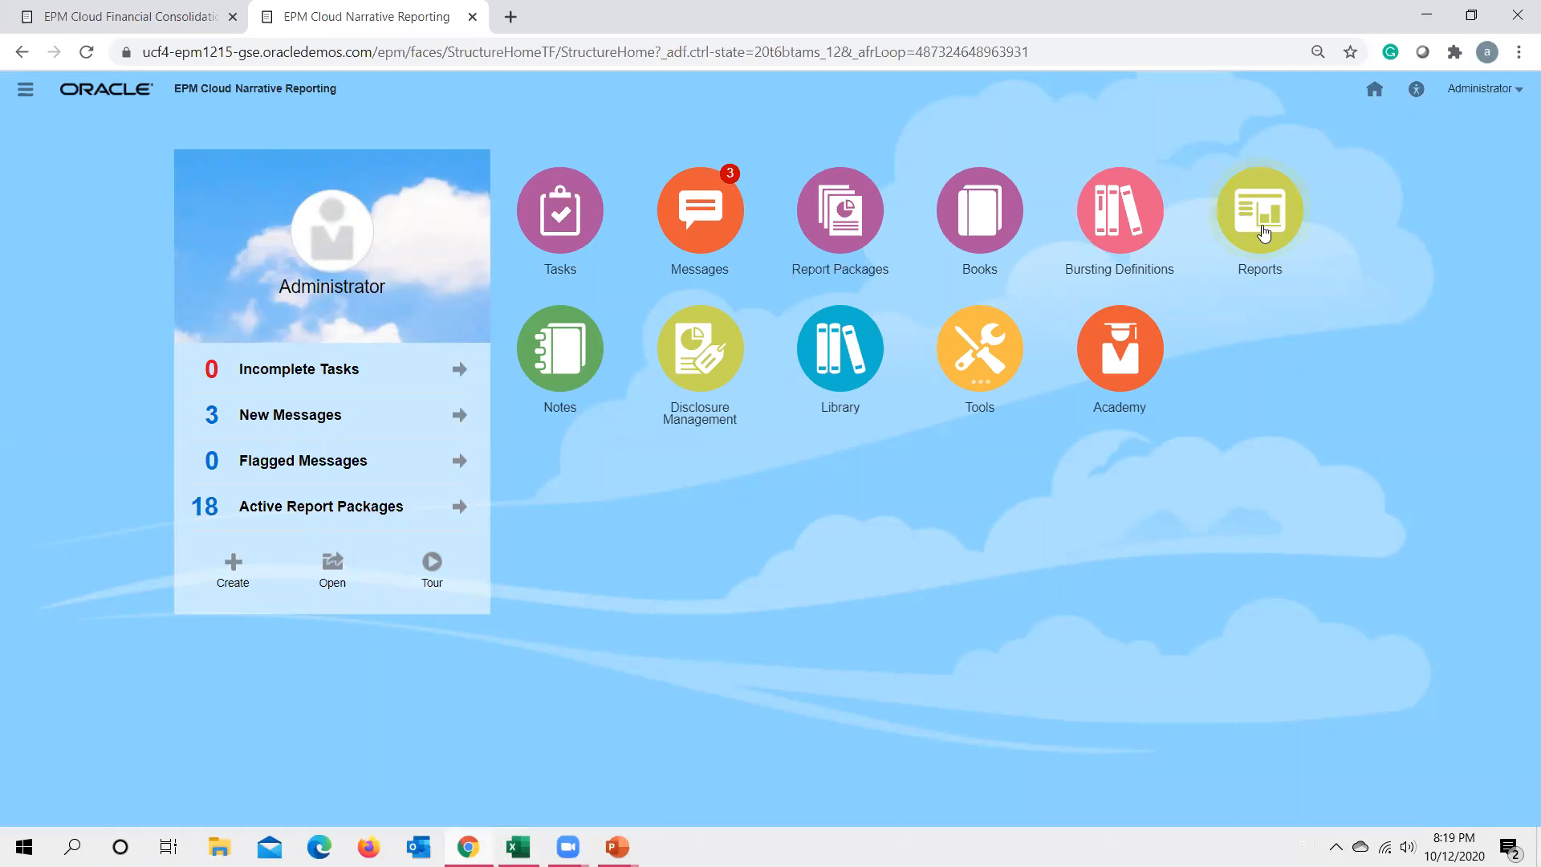
pyautogui.click(1262, 241)
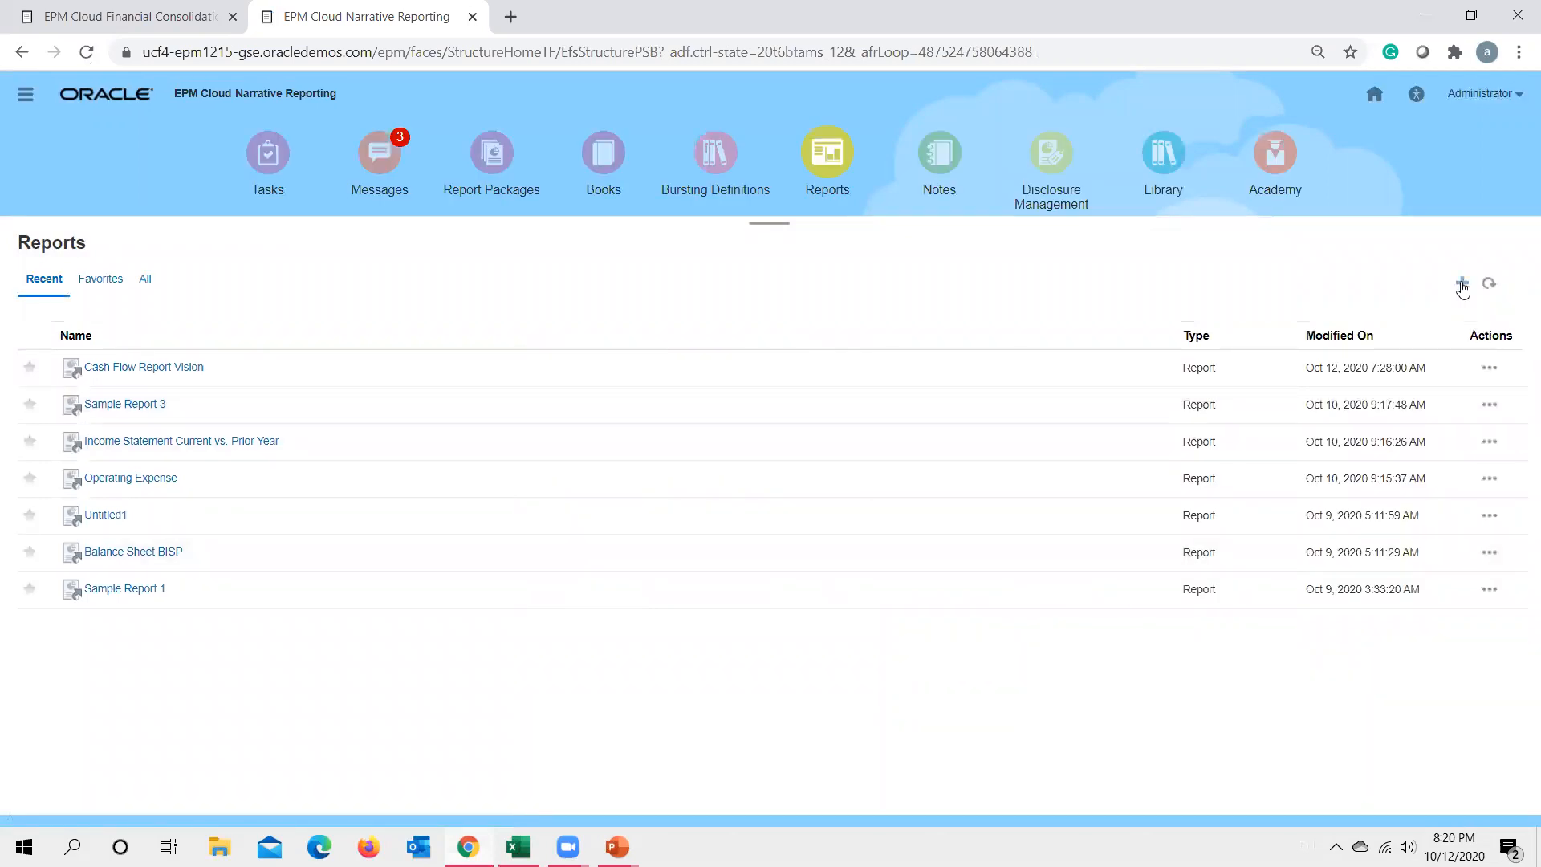
# Create a new report and set up its grid with VisCnsl as the data source.
pyautogui.click(1463, 285)
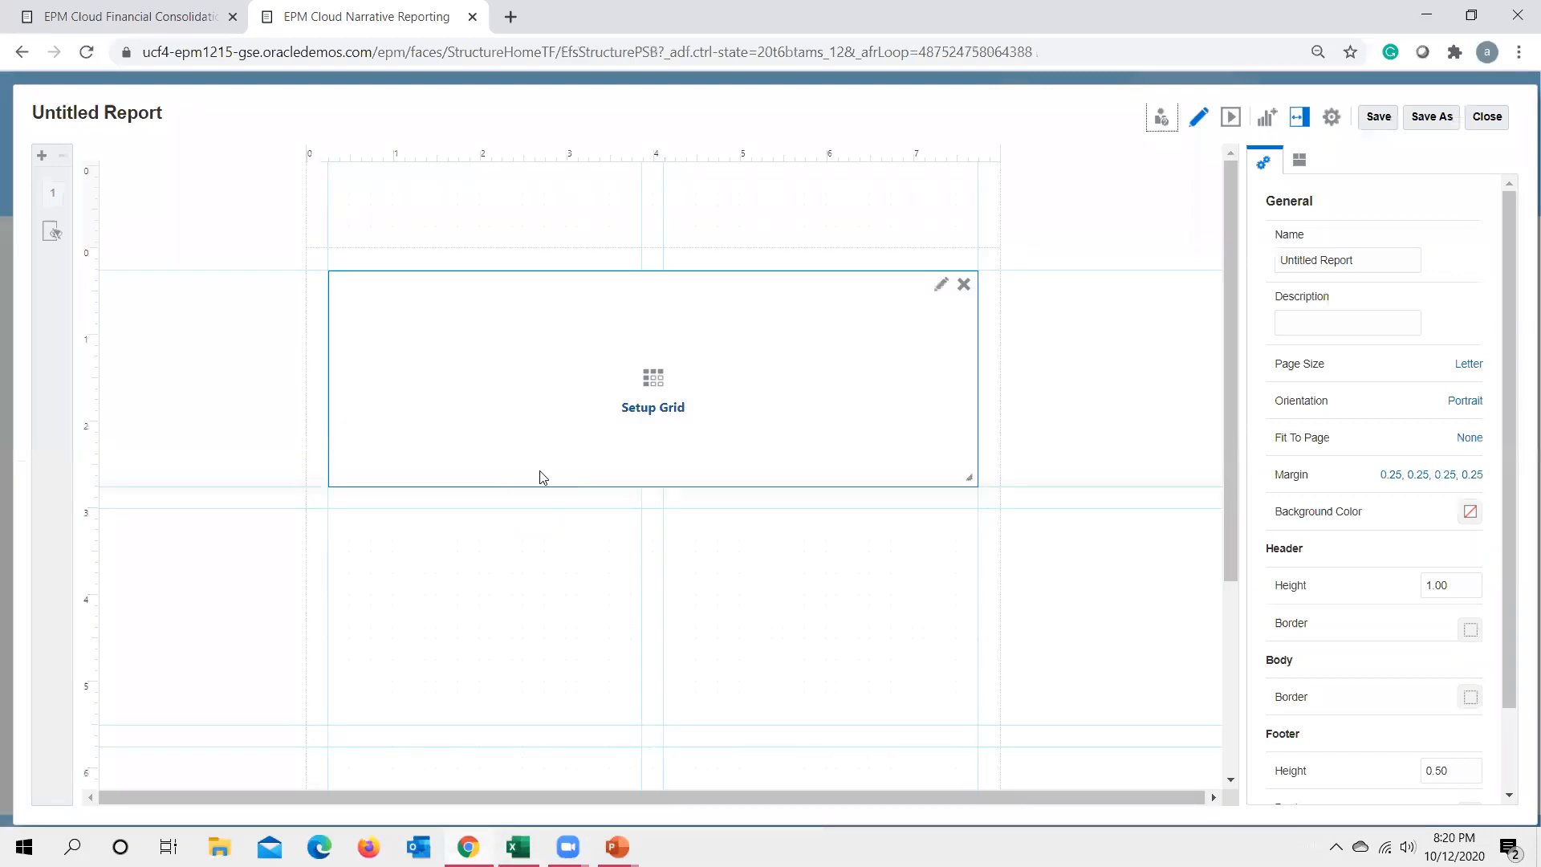
pyautogui.click(650, 414)
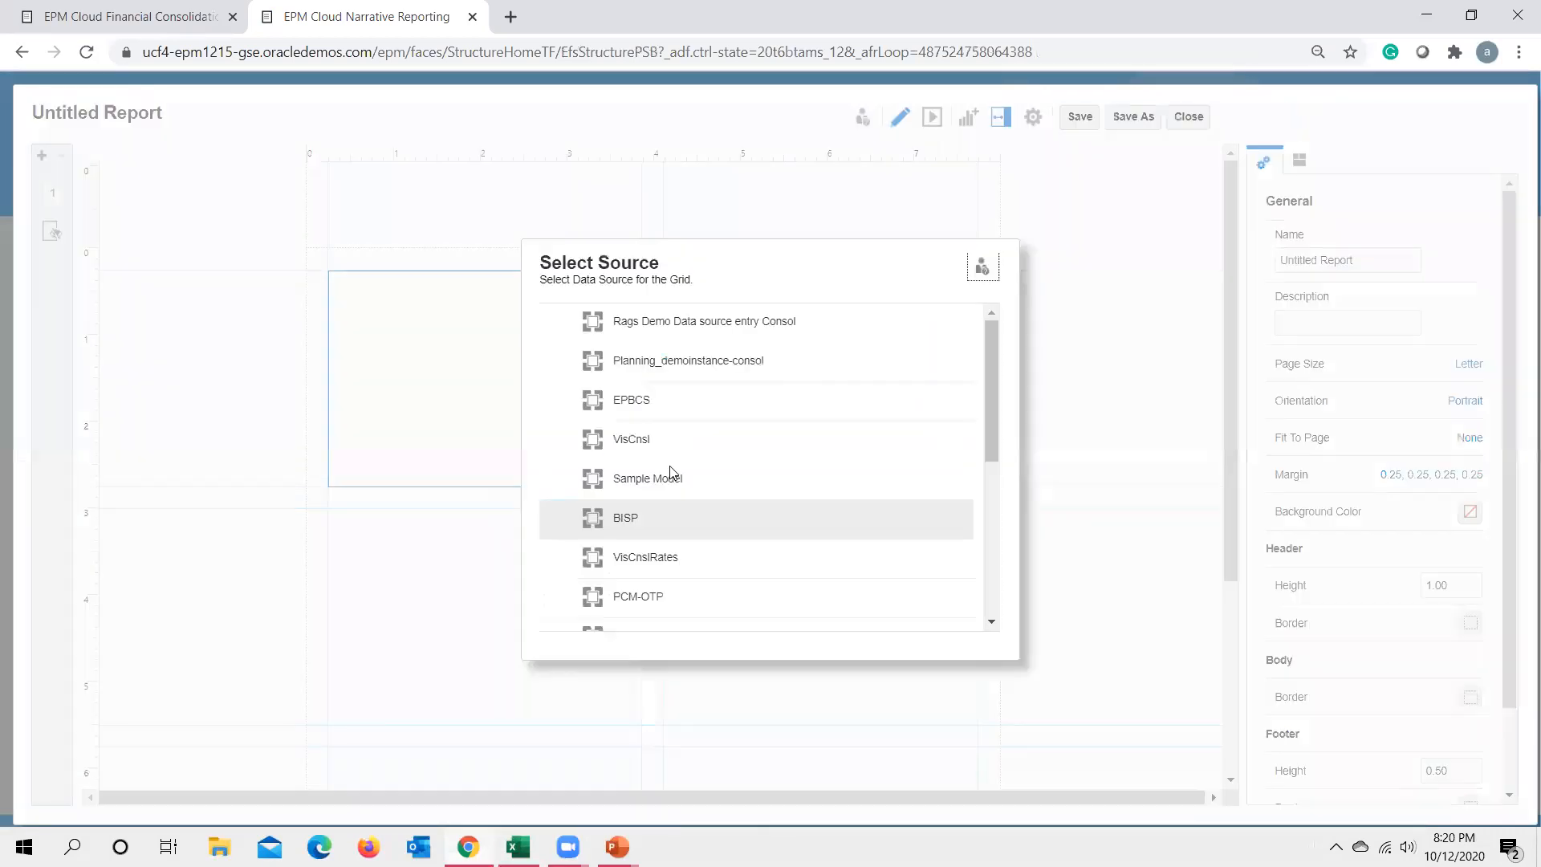
pyautogui.click(634, 440)
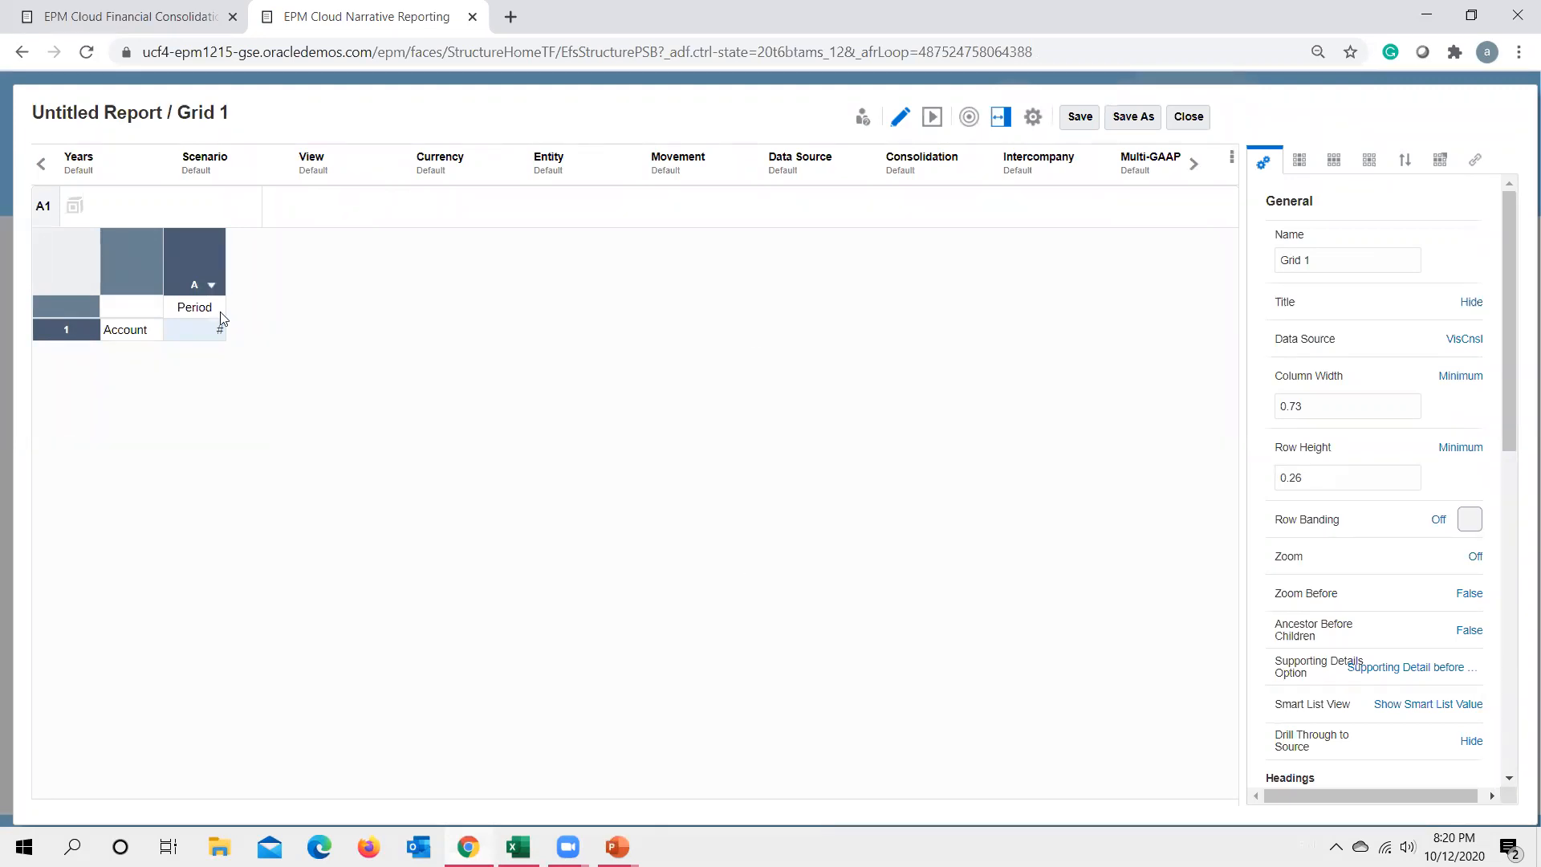
# Review the grid designer layout on the Management Report slide in PowerPoint and return to the report in Chrome.
pyautogui.hotkey('alt', 'Tab')
pyautogui.hotkey('alt', 'Tab')
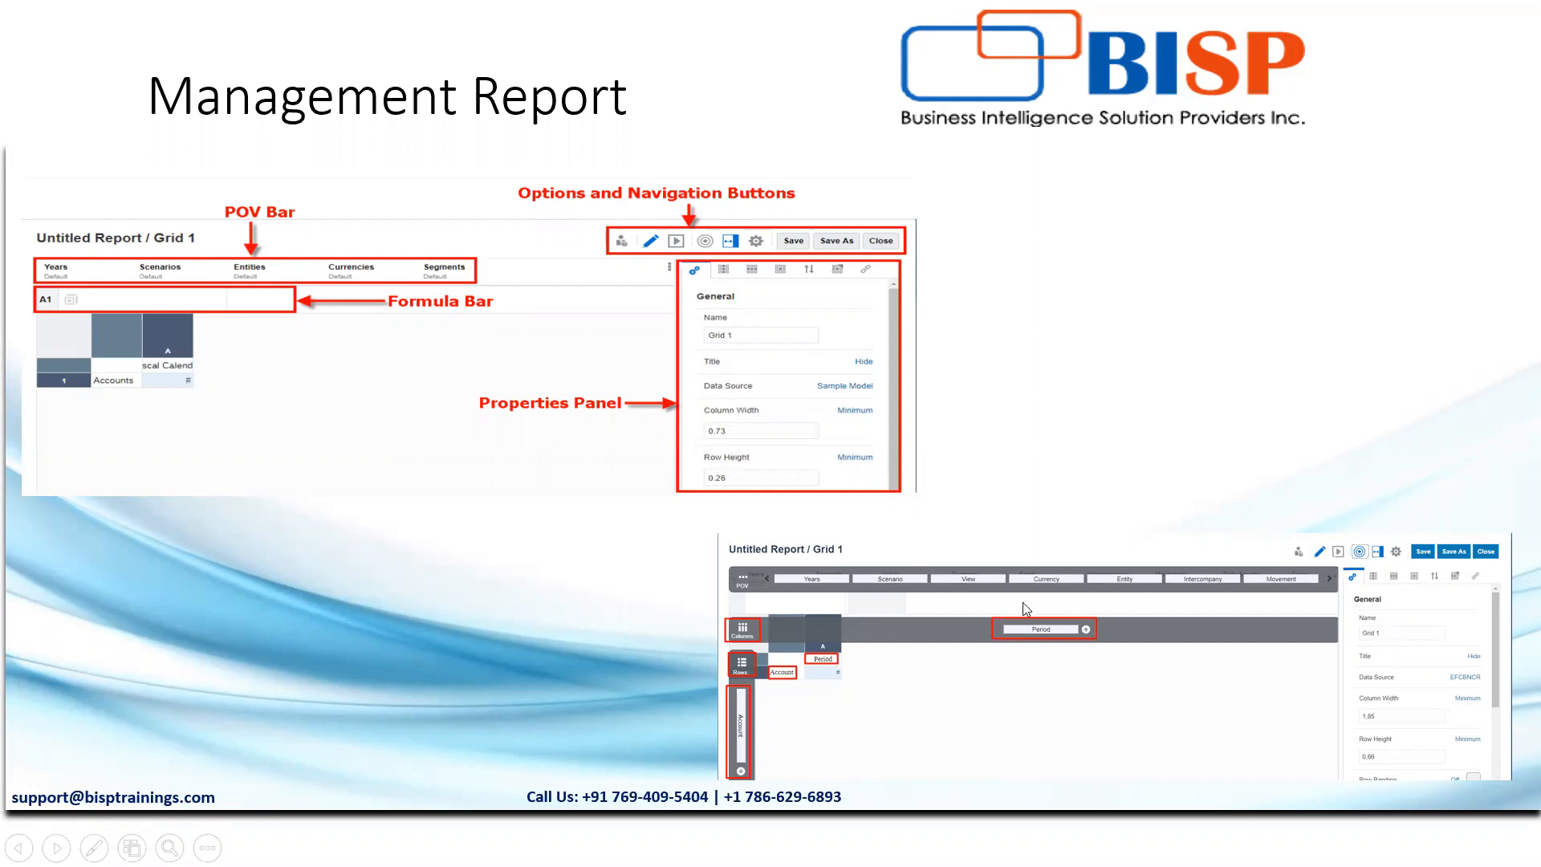
pyautogui.hotkey('alt', 'Tab')
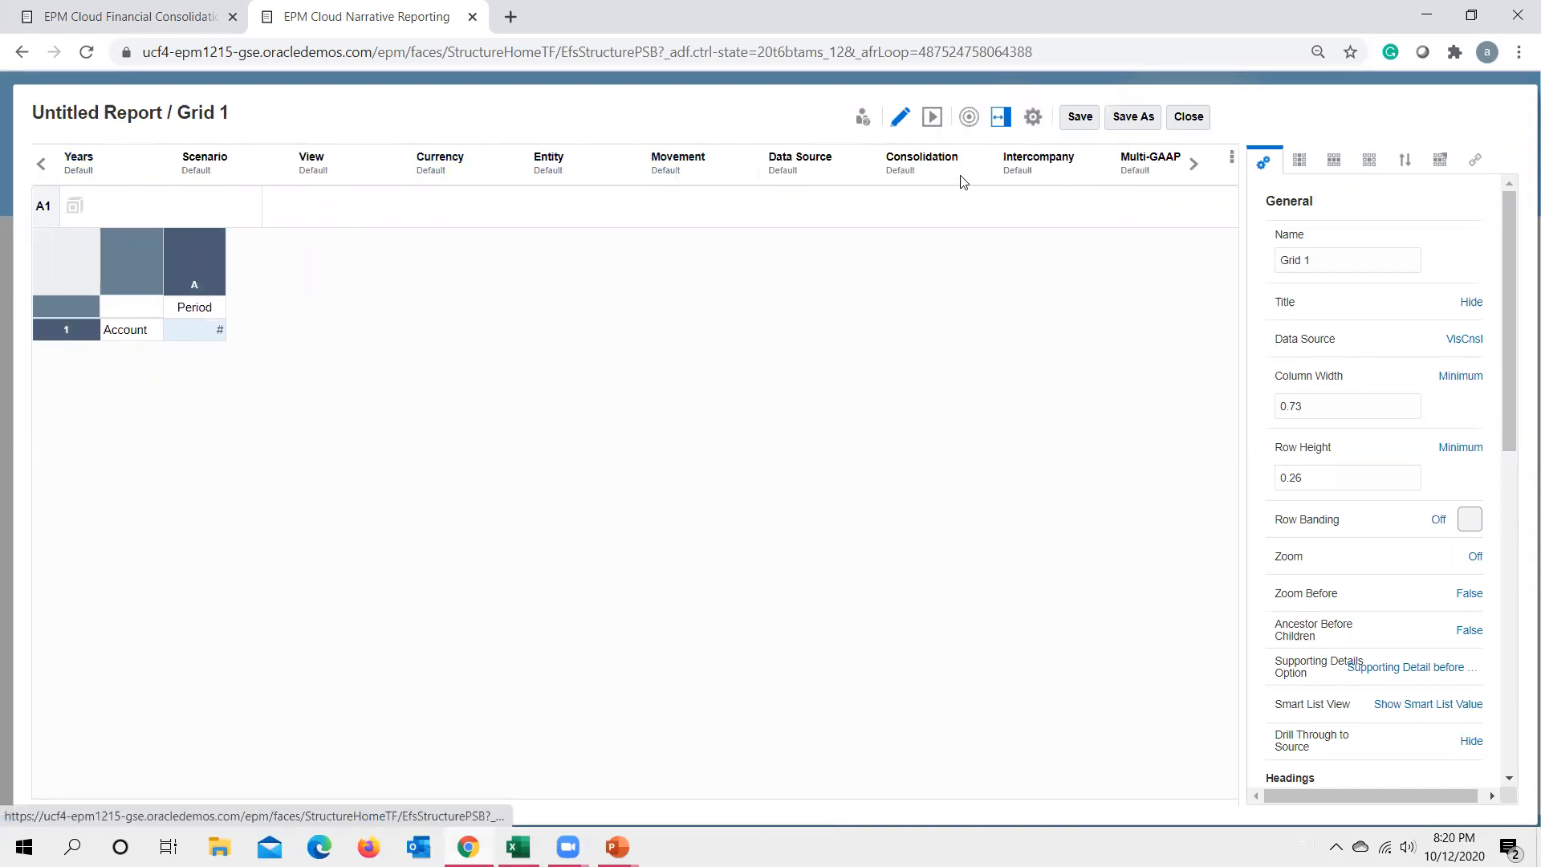
# Change the grid layout by moving Years from the POV to the columns and Movement to the rows.
pyautogui.click(969, 119)
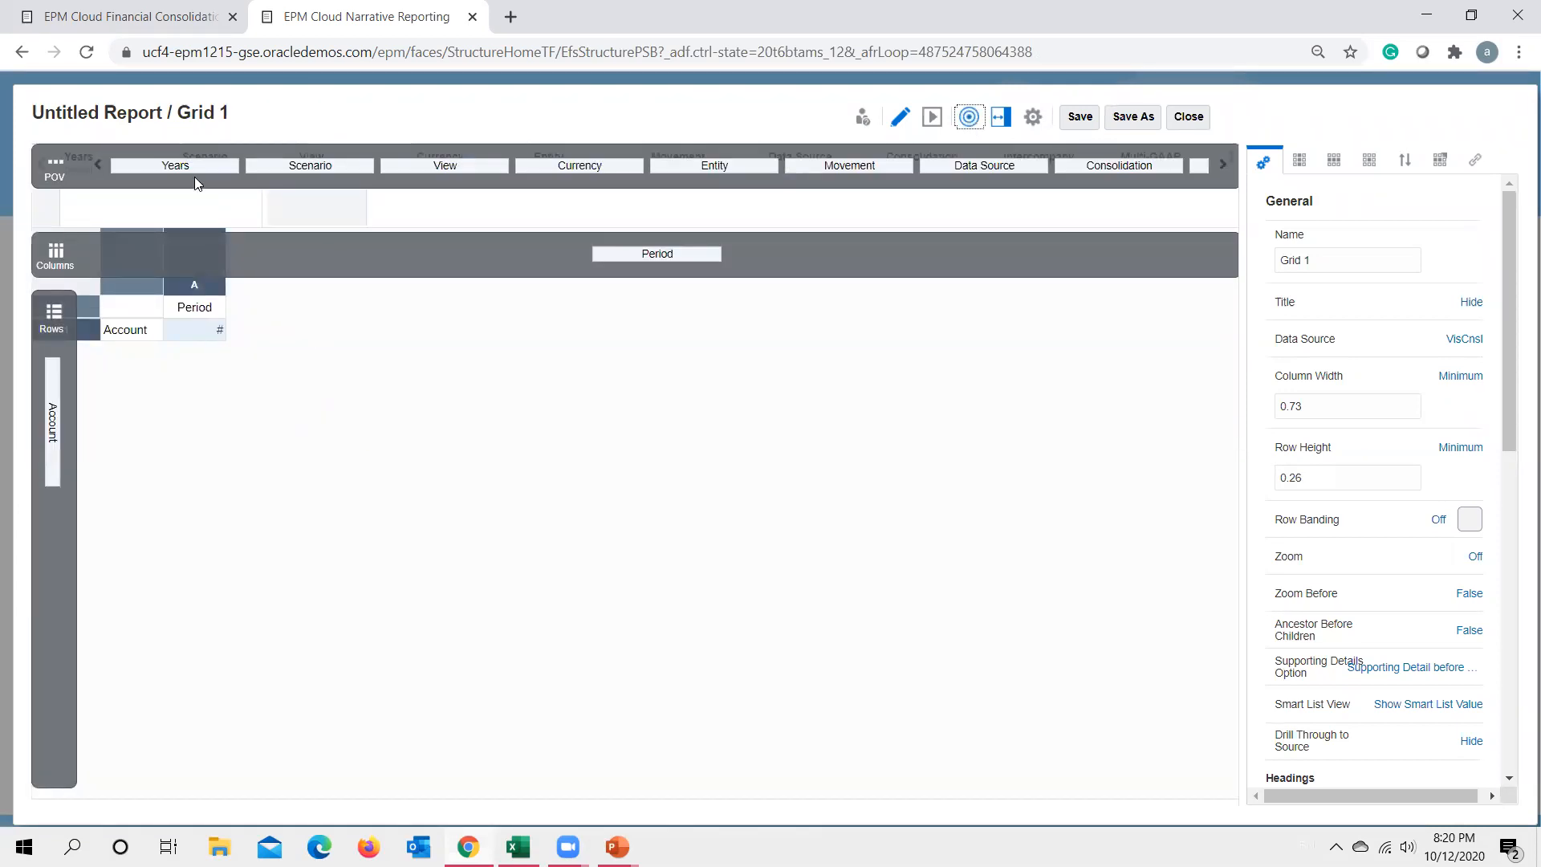
pyautogui.moveTo(189, 167); pyautogui.dragTo(526, 254)
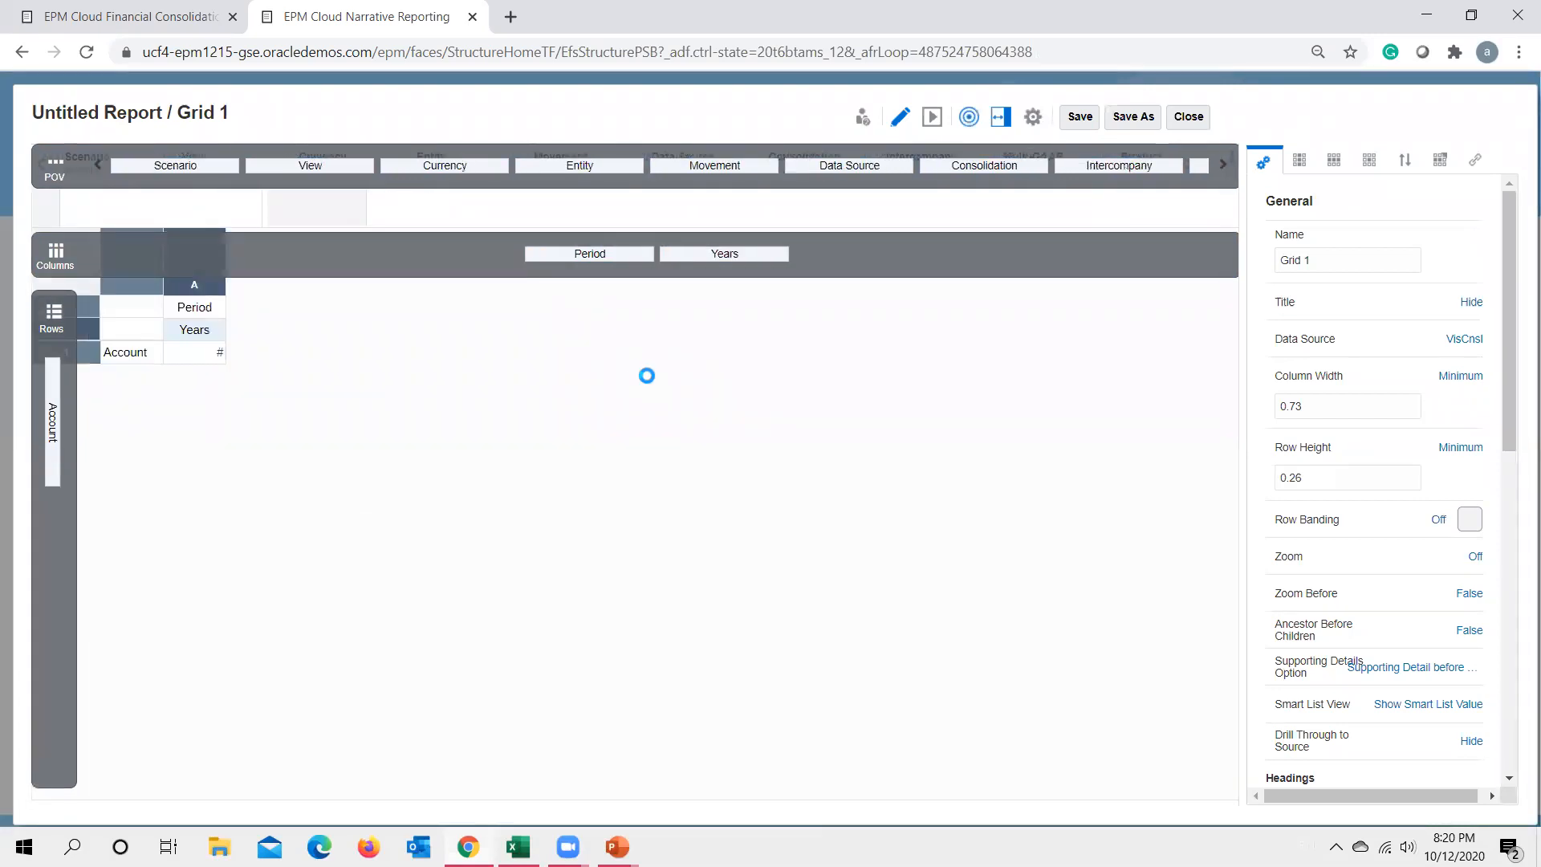
pyautogui.moveTo(727, 167); pyautogui.dragTo(38, 502)
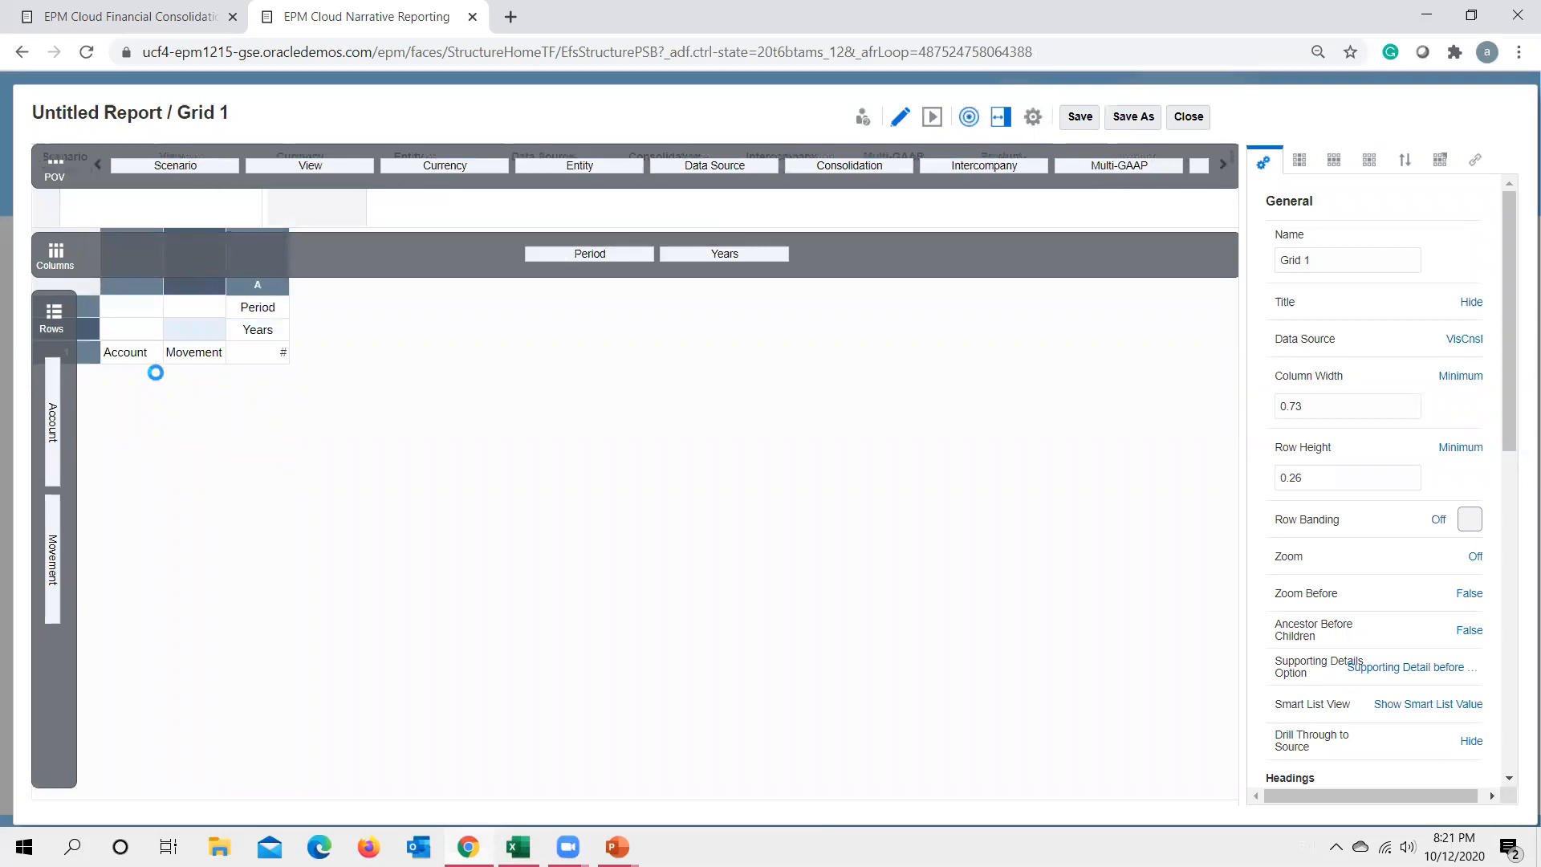
pyautogui.click(969, 116)
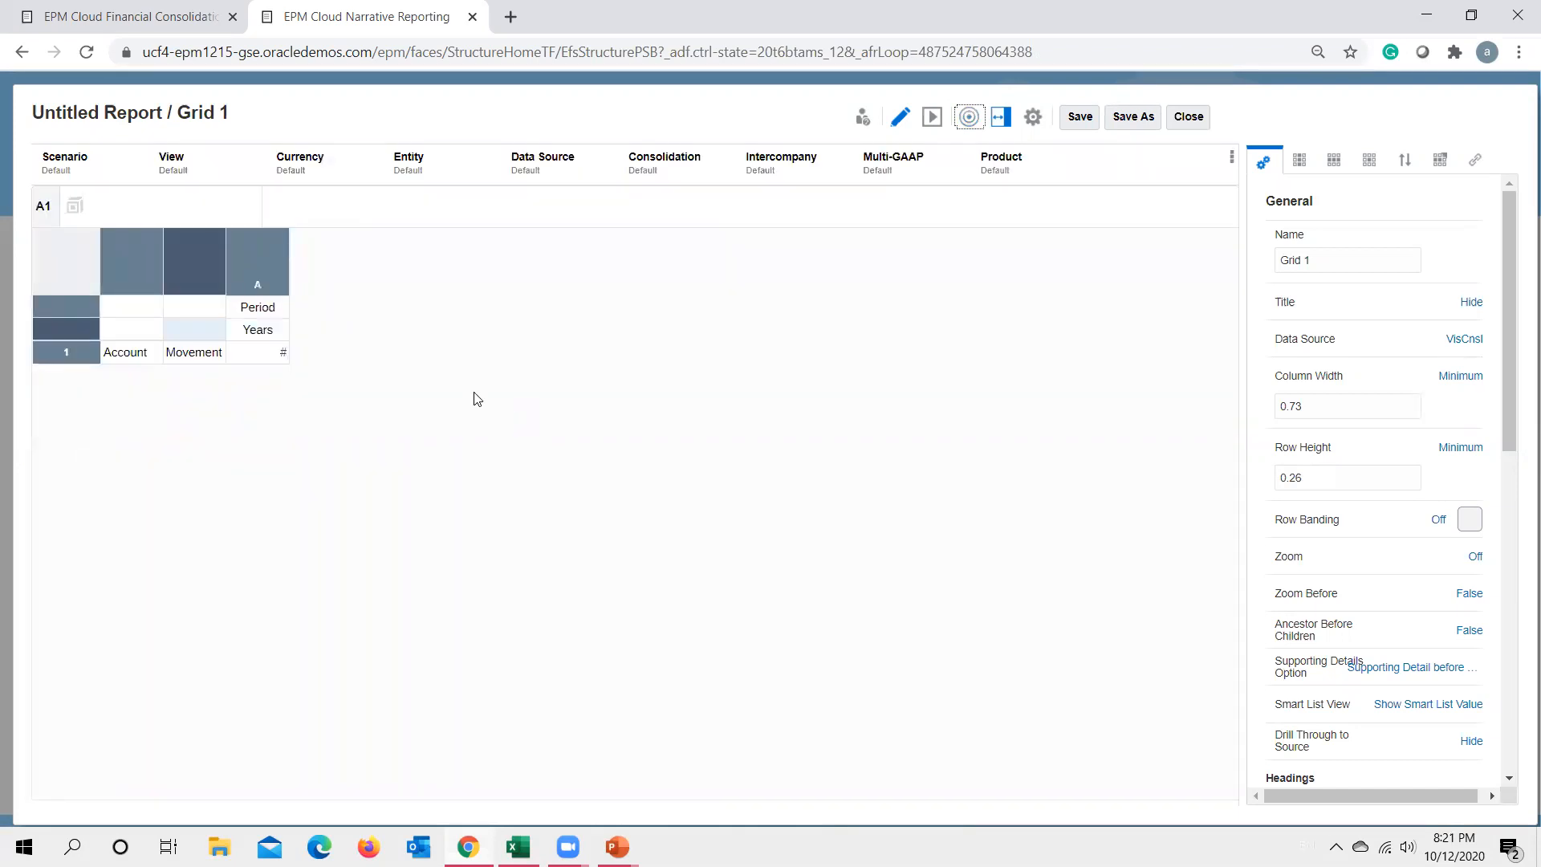
# Set the grid's POV to Actual for Scenario and Periodic for View.
pyautogui.click(61, 175)
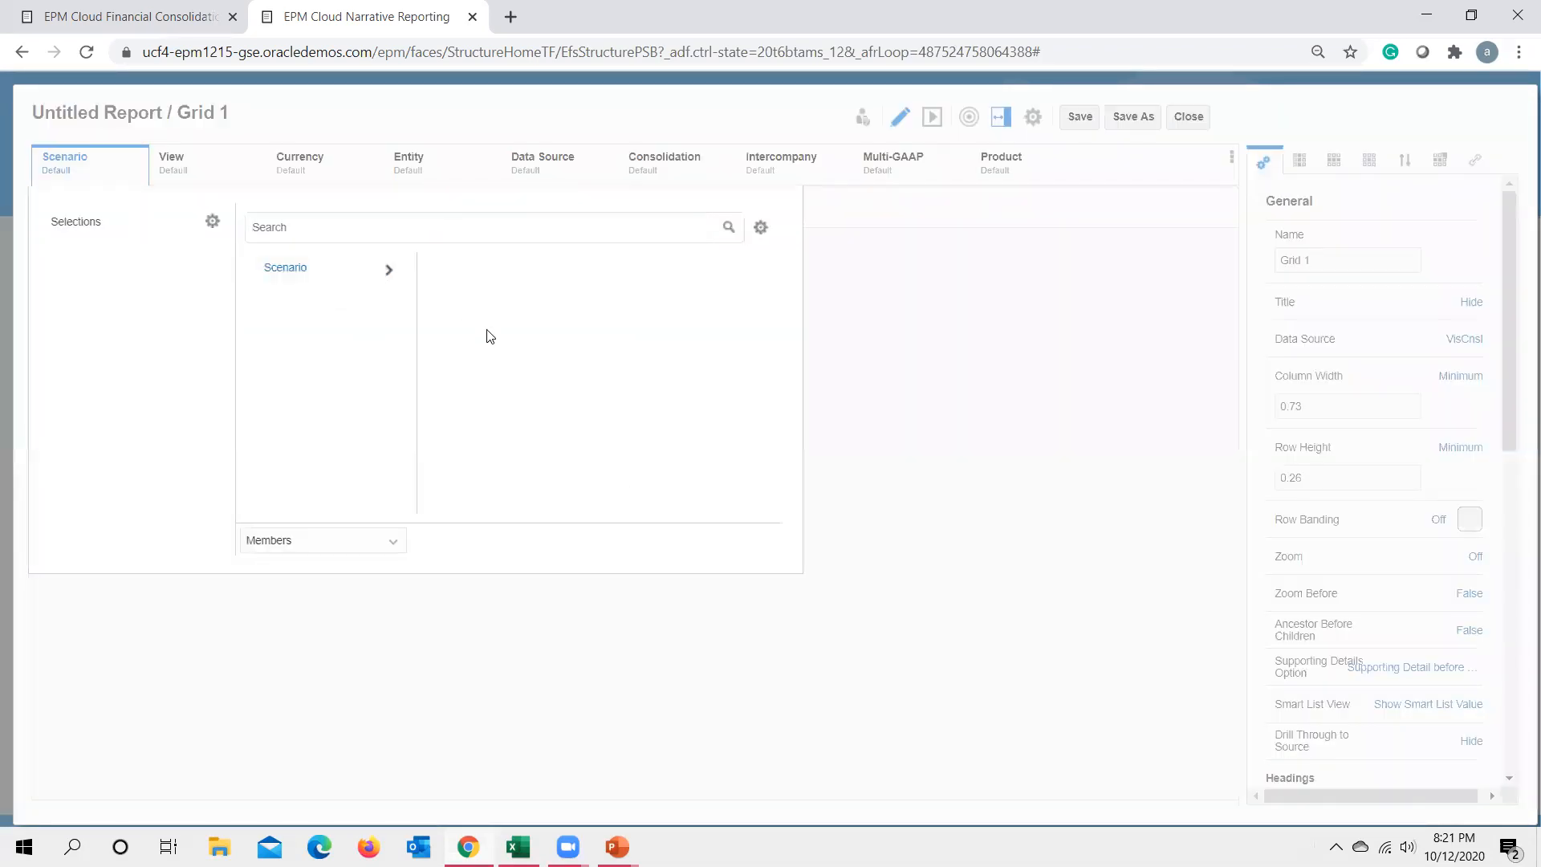
pyautogui.click(389, 270)
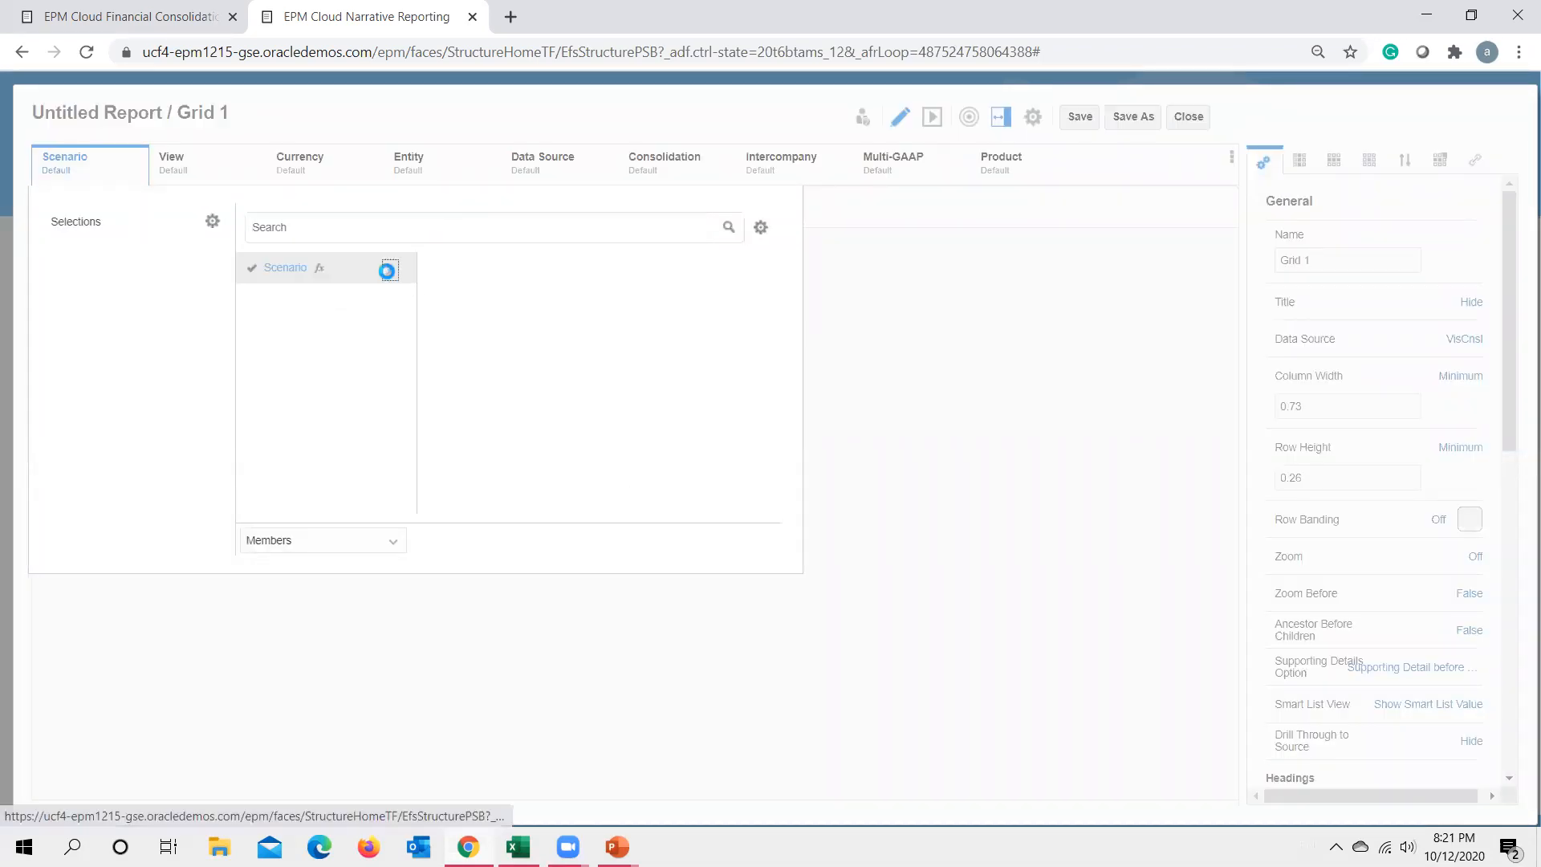
pyautogui.click(433, 268)
pyautogui.click(172, 171)
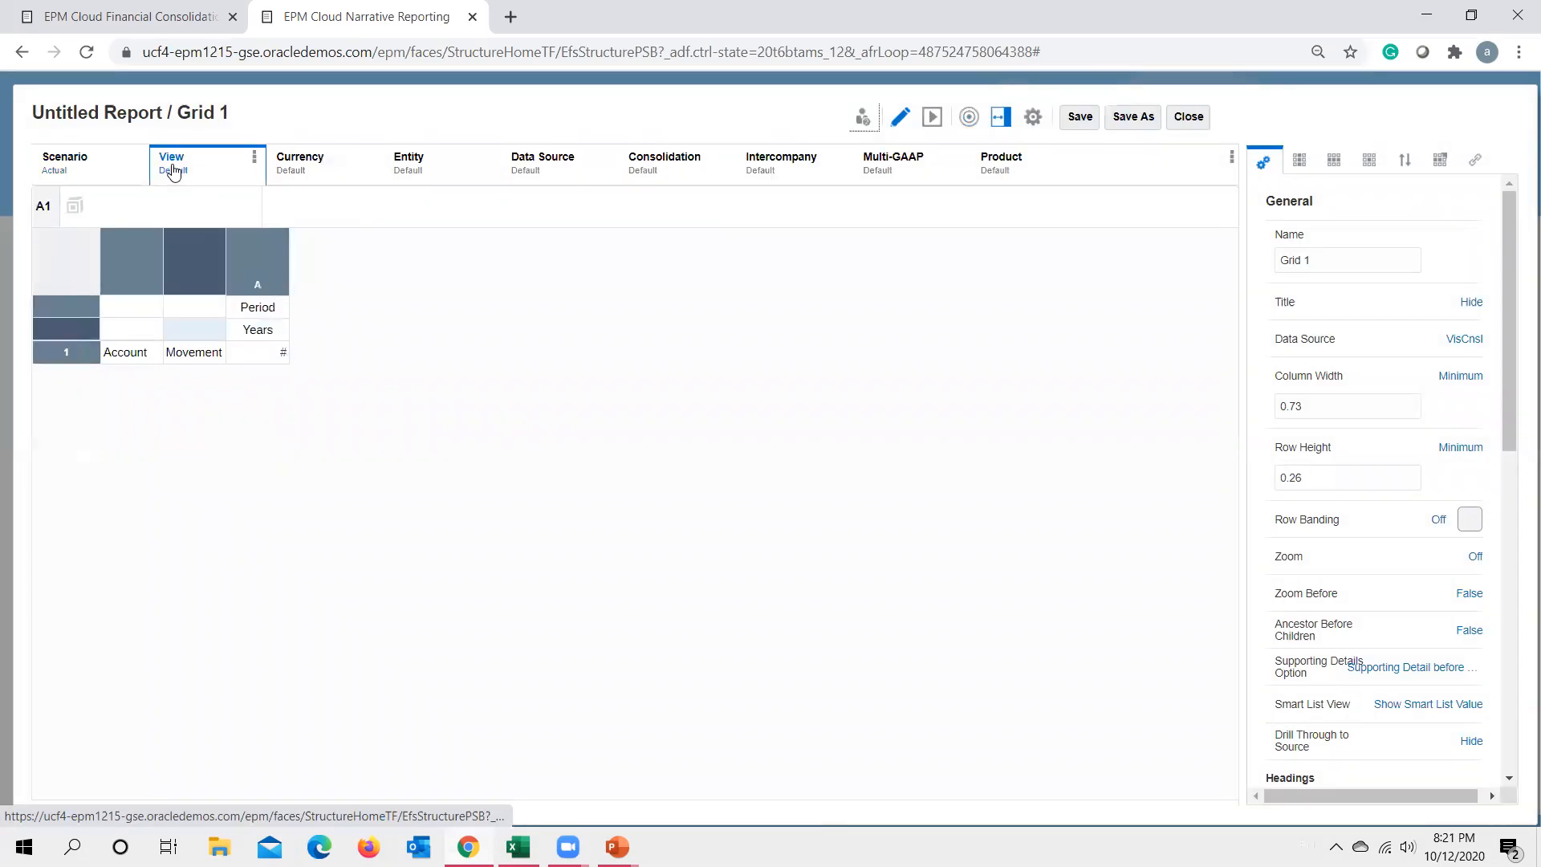
pyautogui.click(485, 270)
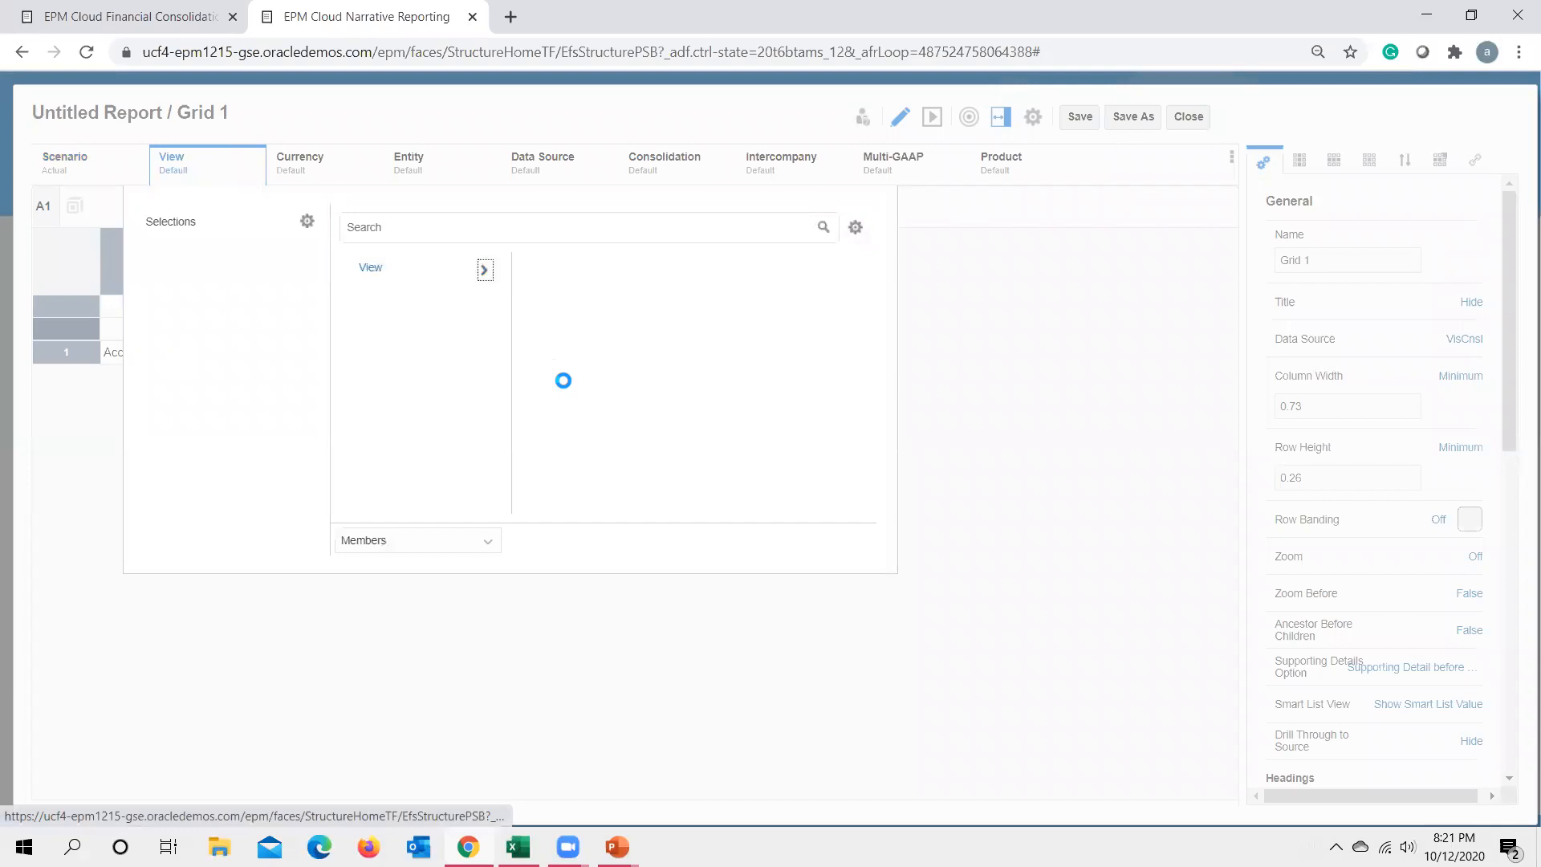
pyautogui.click(529, 268)
# Set the Currency dimension in the grid's POV to Entity Currency.
pyautogui.click(303, 169)
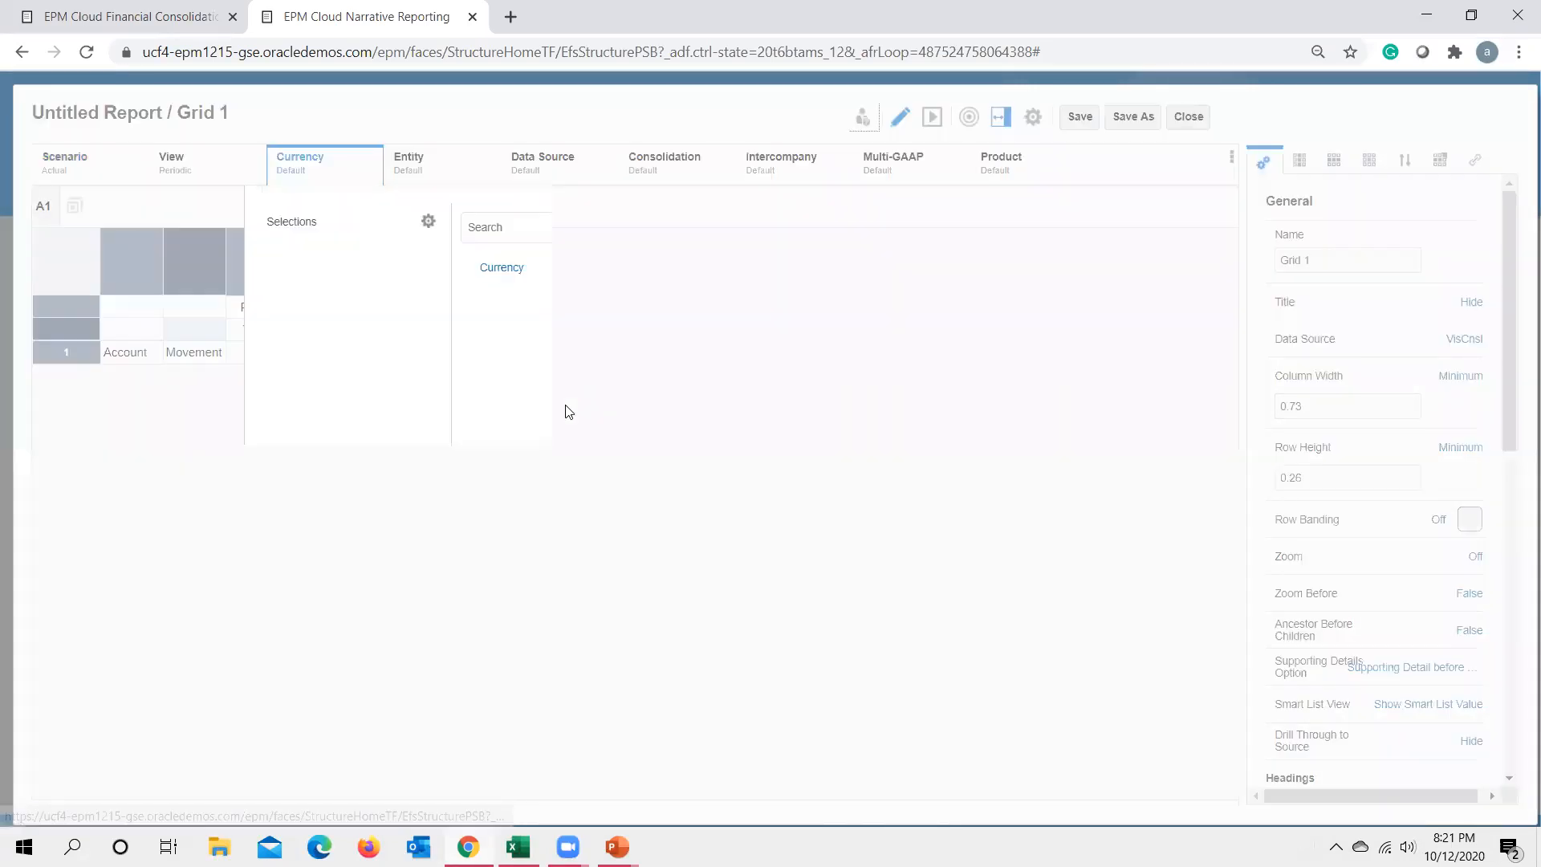
pyautogui.click(602, 270)
pyautogui.click(646, 362)
# Set the Entity dimension in the POV to North America, found under Total Company in the corporate company hierarchy.
pyautogui.click(409, 164)
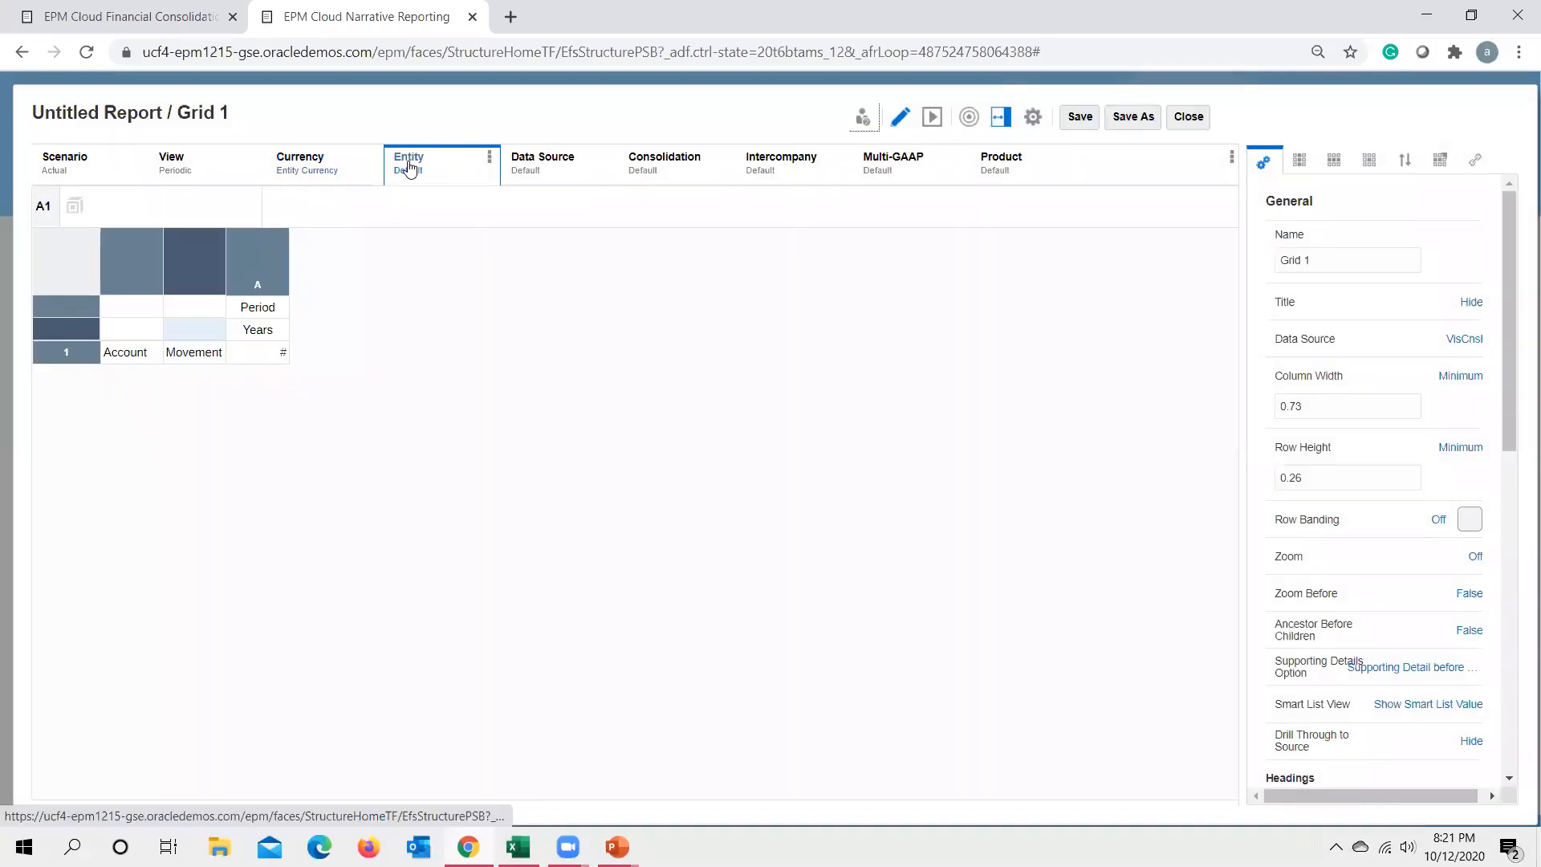
pyautogui.click(724, 273)
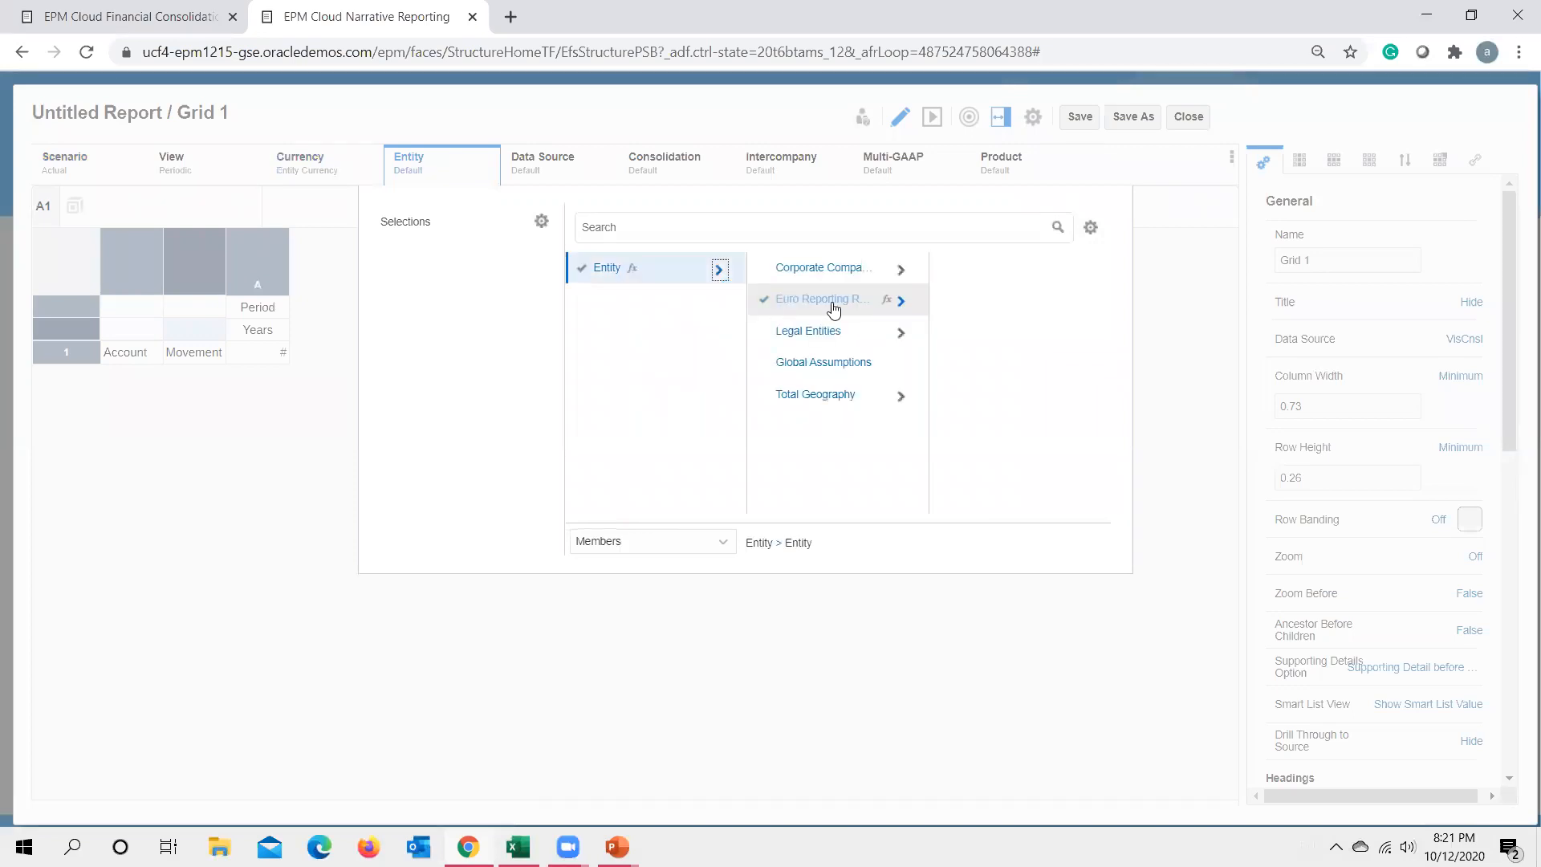
pyautogui.click(902, 269)
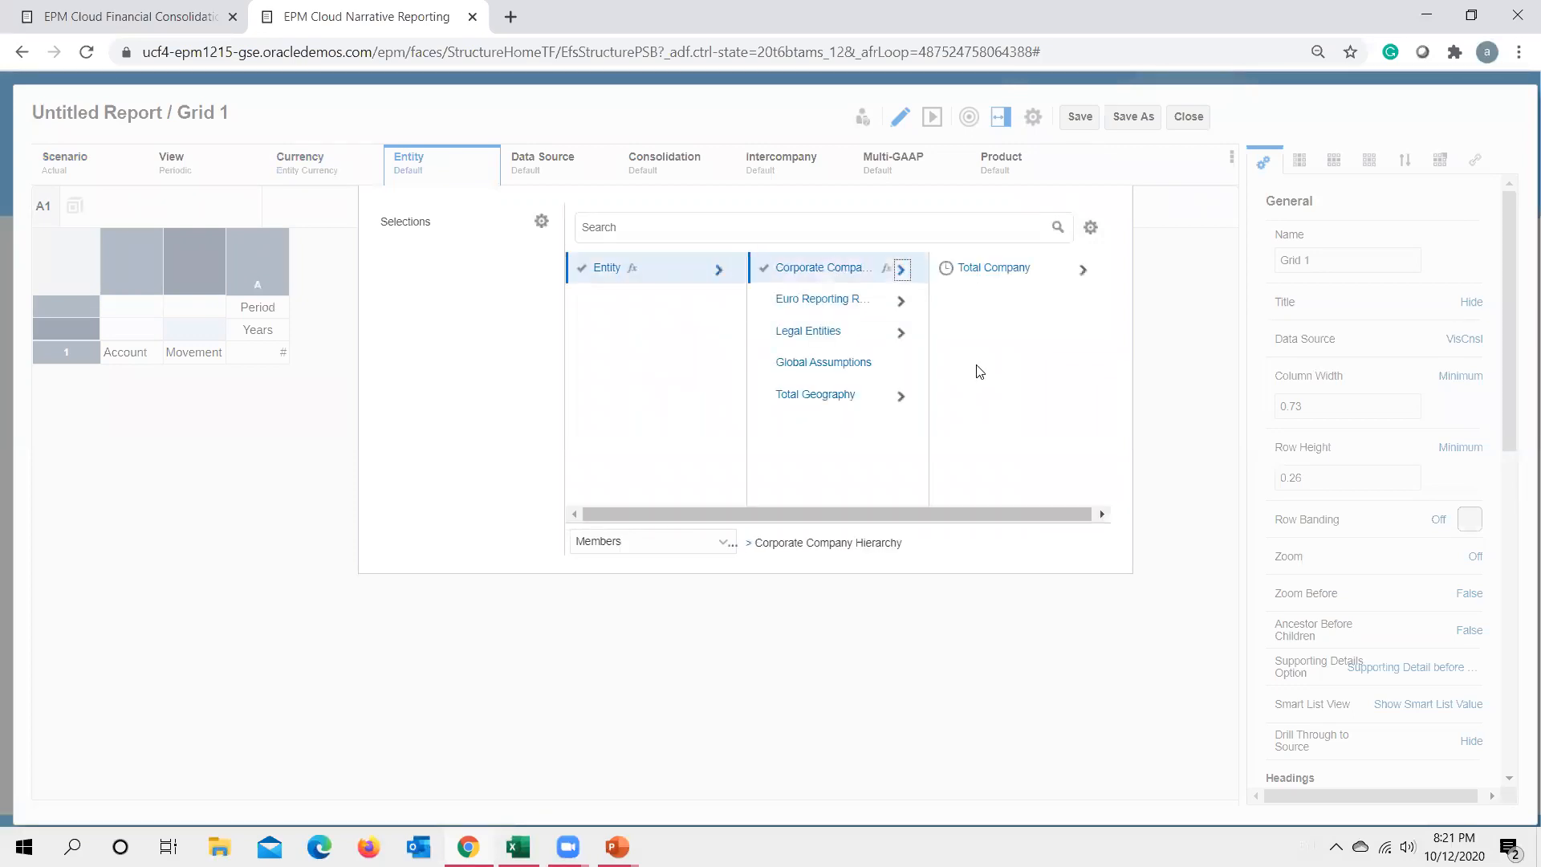
pyautogui.click(1084, 269)
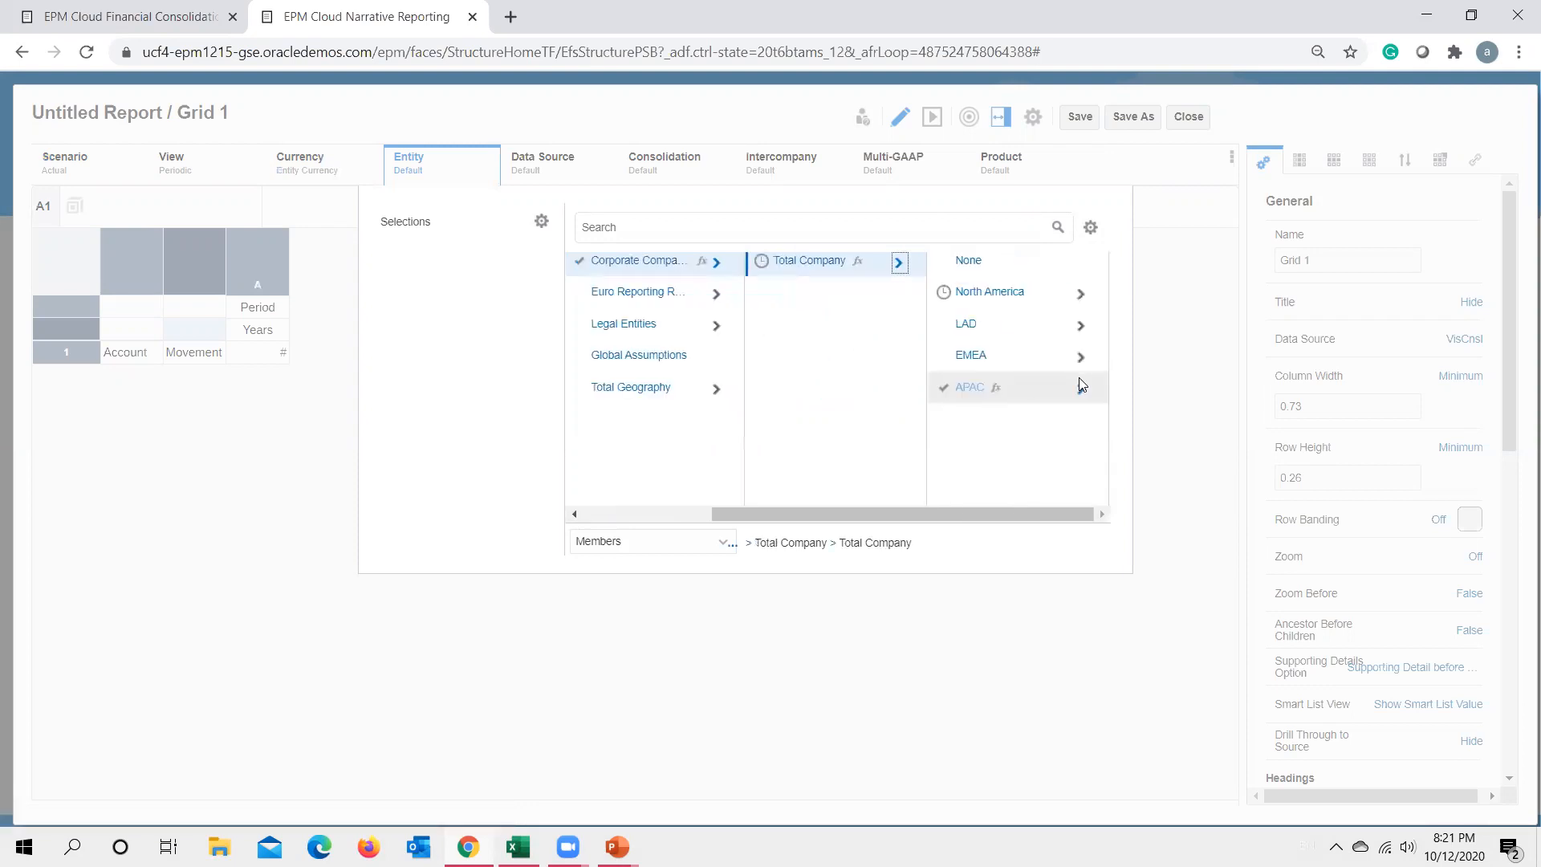
pyautogui.click(942, 298)
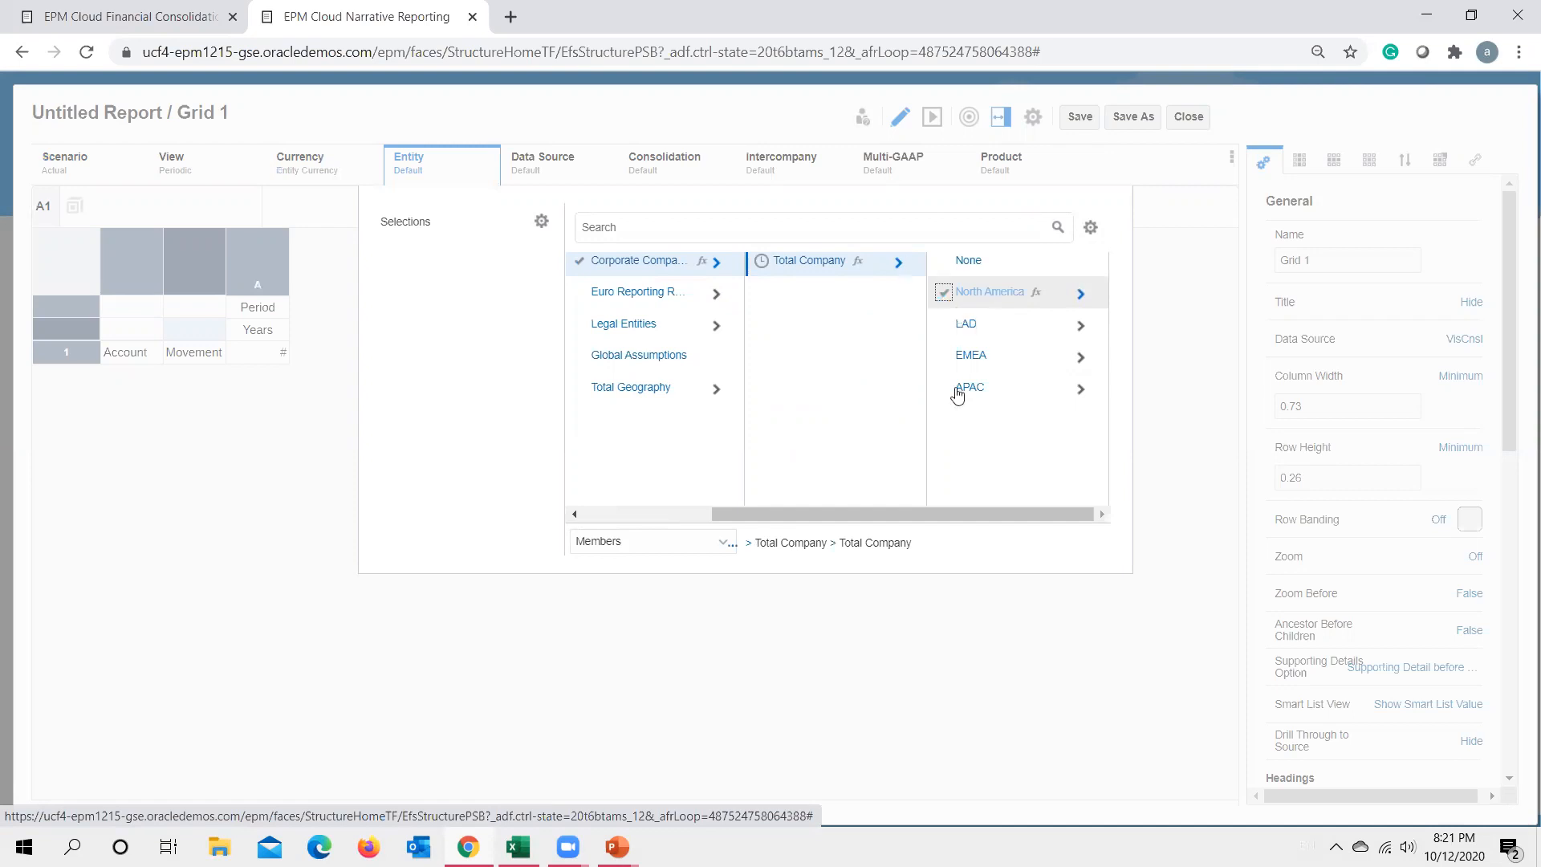
# Set the POV's Data Source to Total Data Source and Consolidation to Entity Total under Contribution.
pyautogui.click(562, 162)
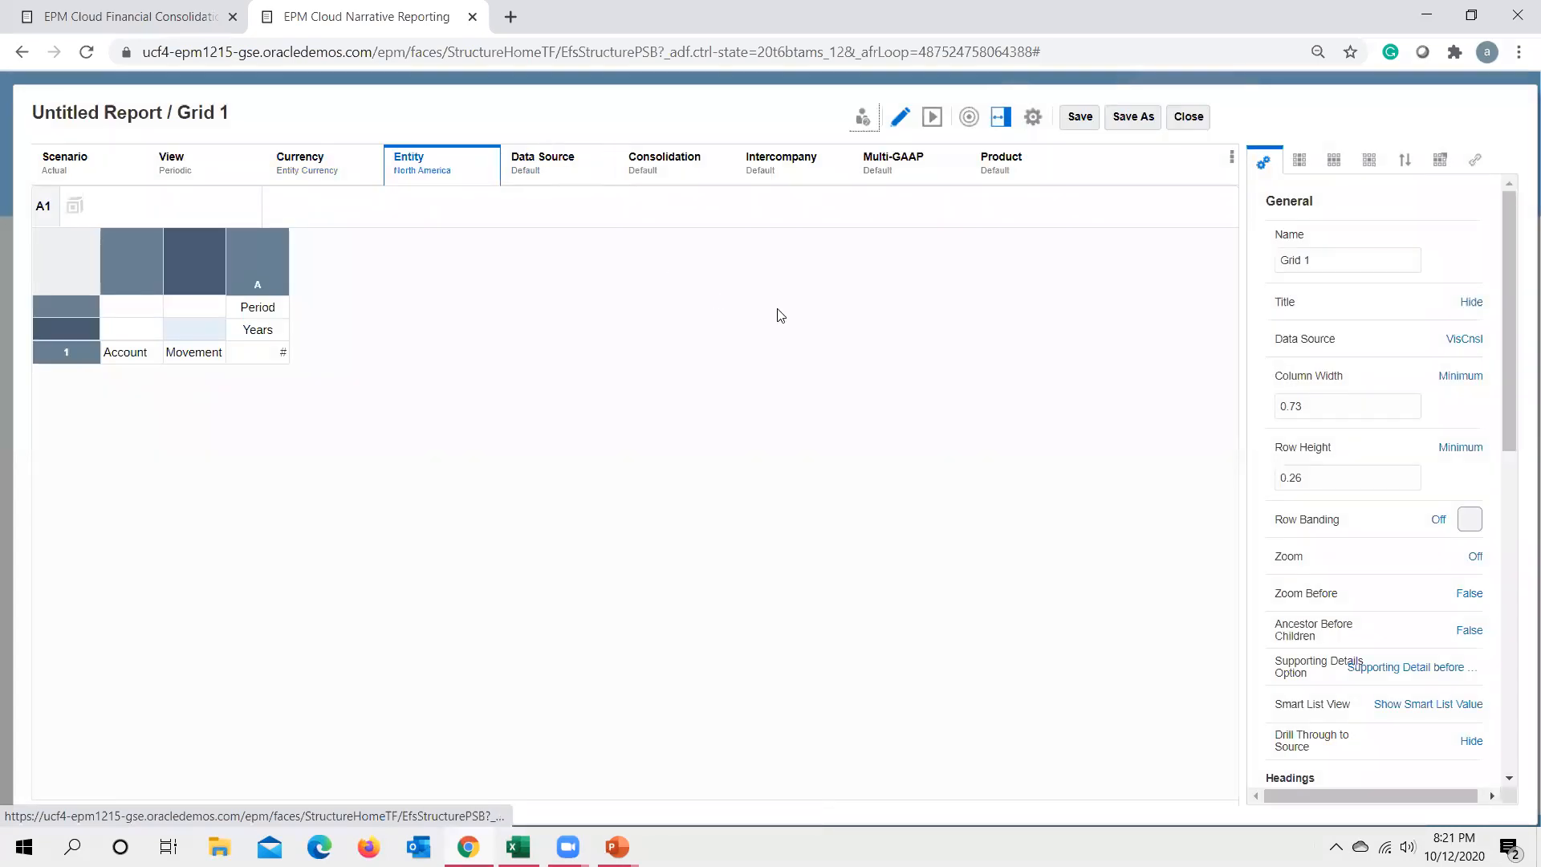
pyautogui.click(834, 274)
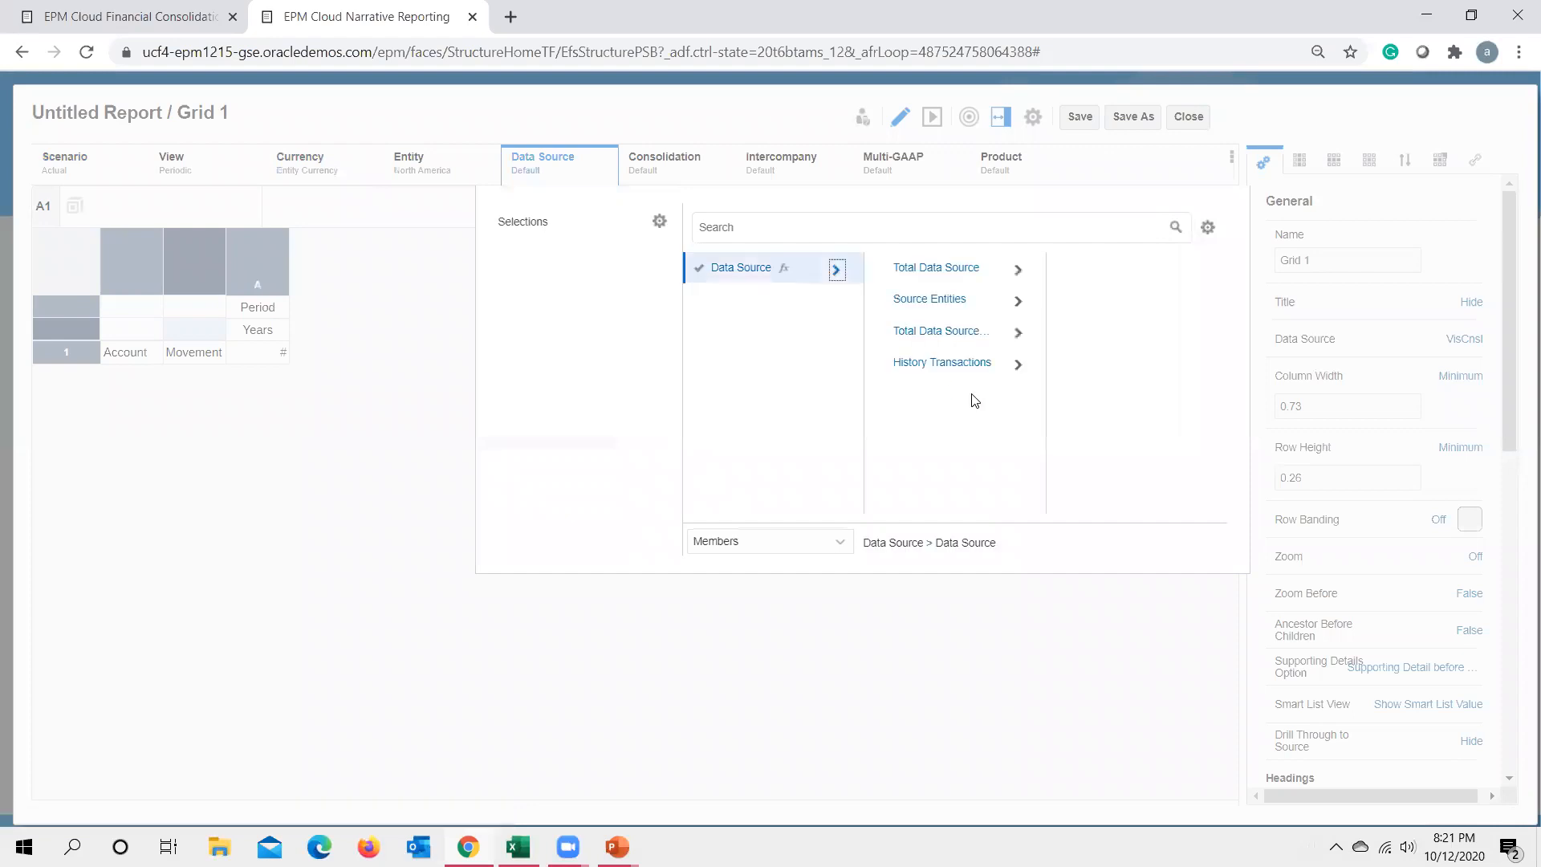
pyautogui.click(883, 272)
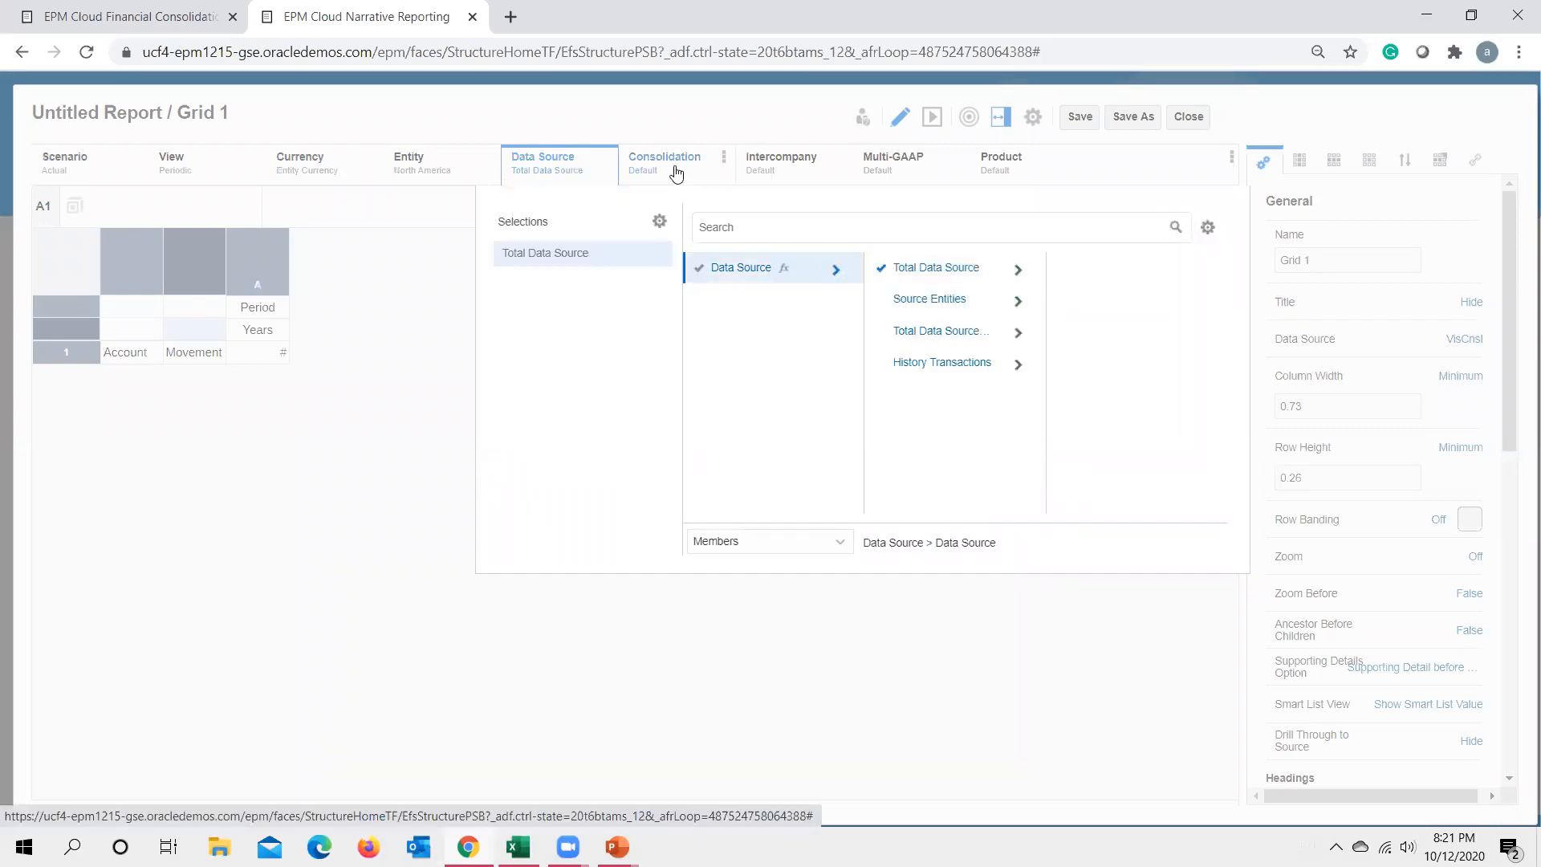
pyautogui.click(673, 166)
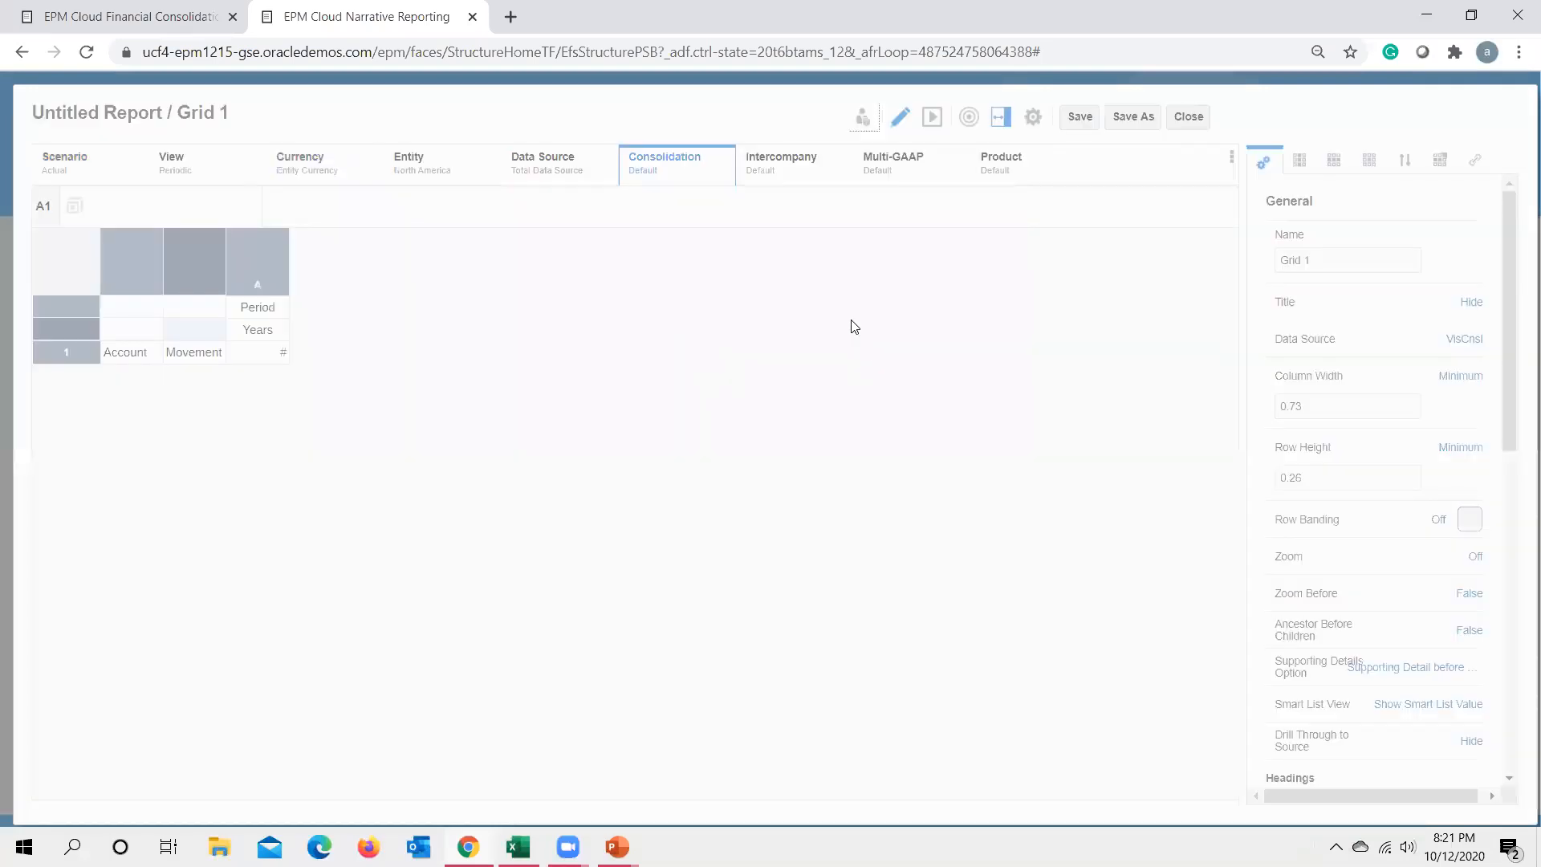
pyautogui.click(955, 270)
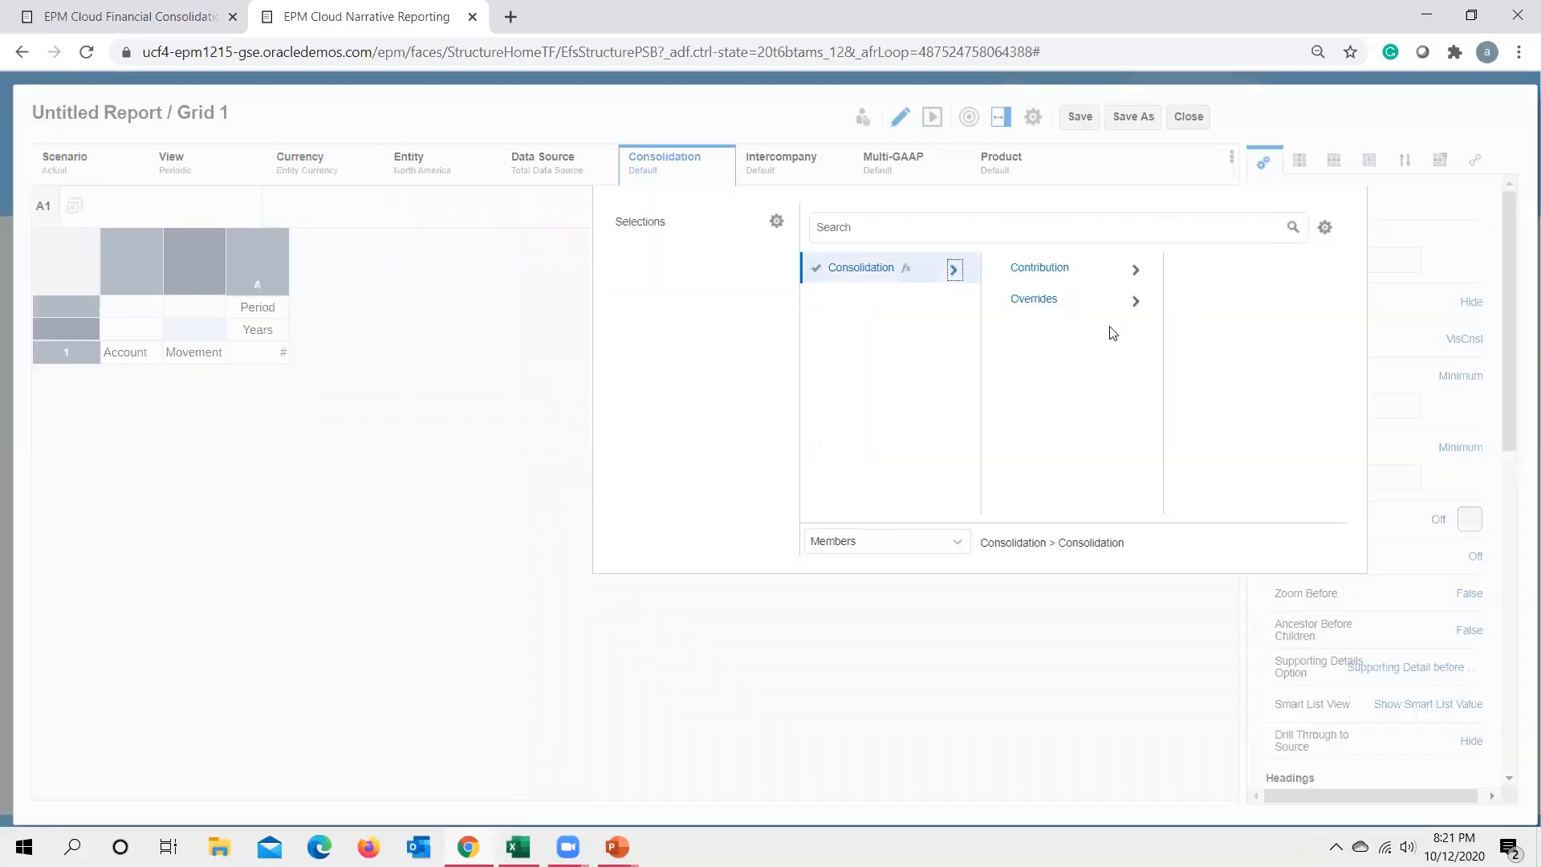
pyautogui.click(1136, 270)
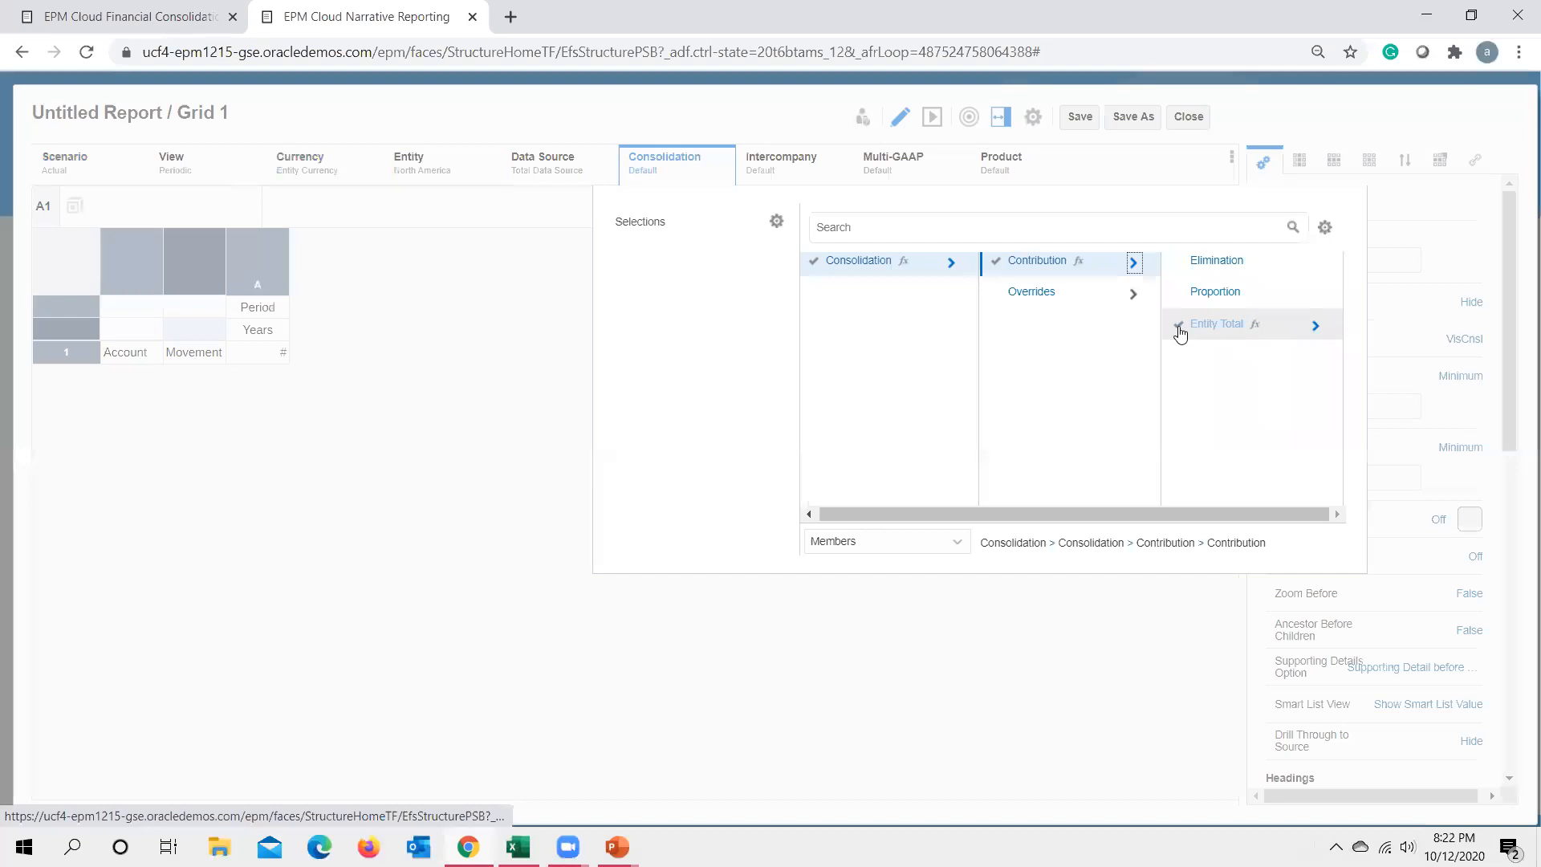
pyautogui.click(1178, 330)
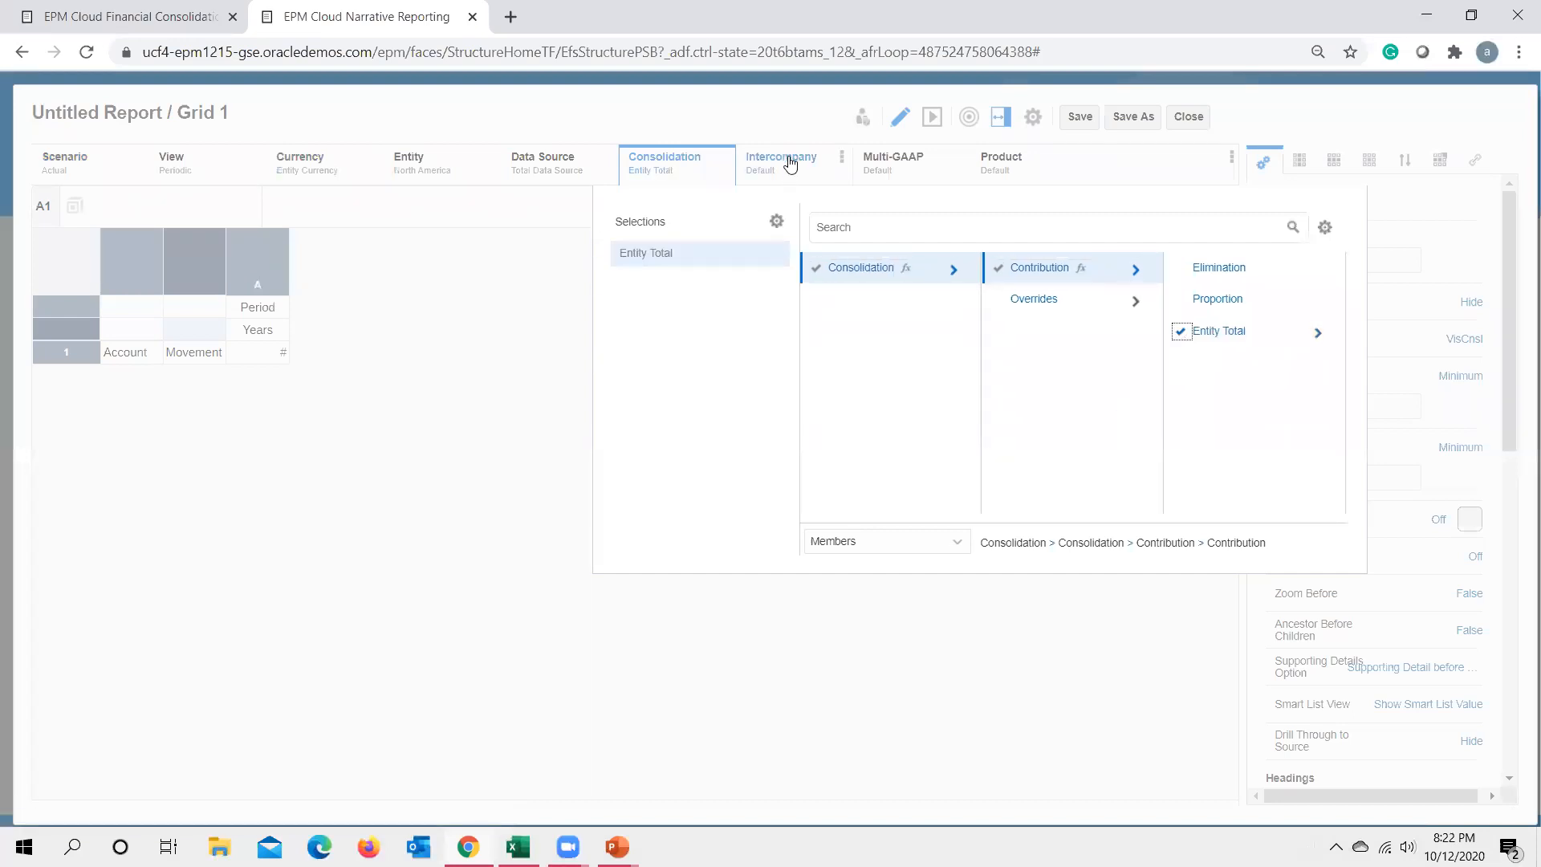
# Set the POV's Intercompany dimension to Intercompany Top and Multi-GAAP to IFRS.
pyautogui.click(787, 161)
pyautogui.click(1072, 271)
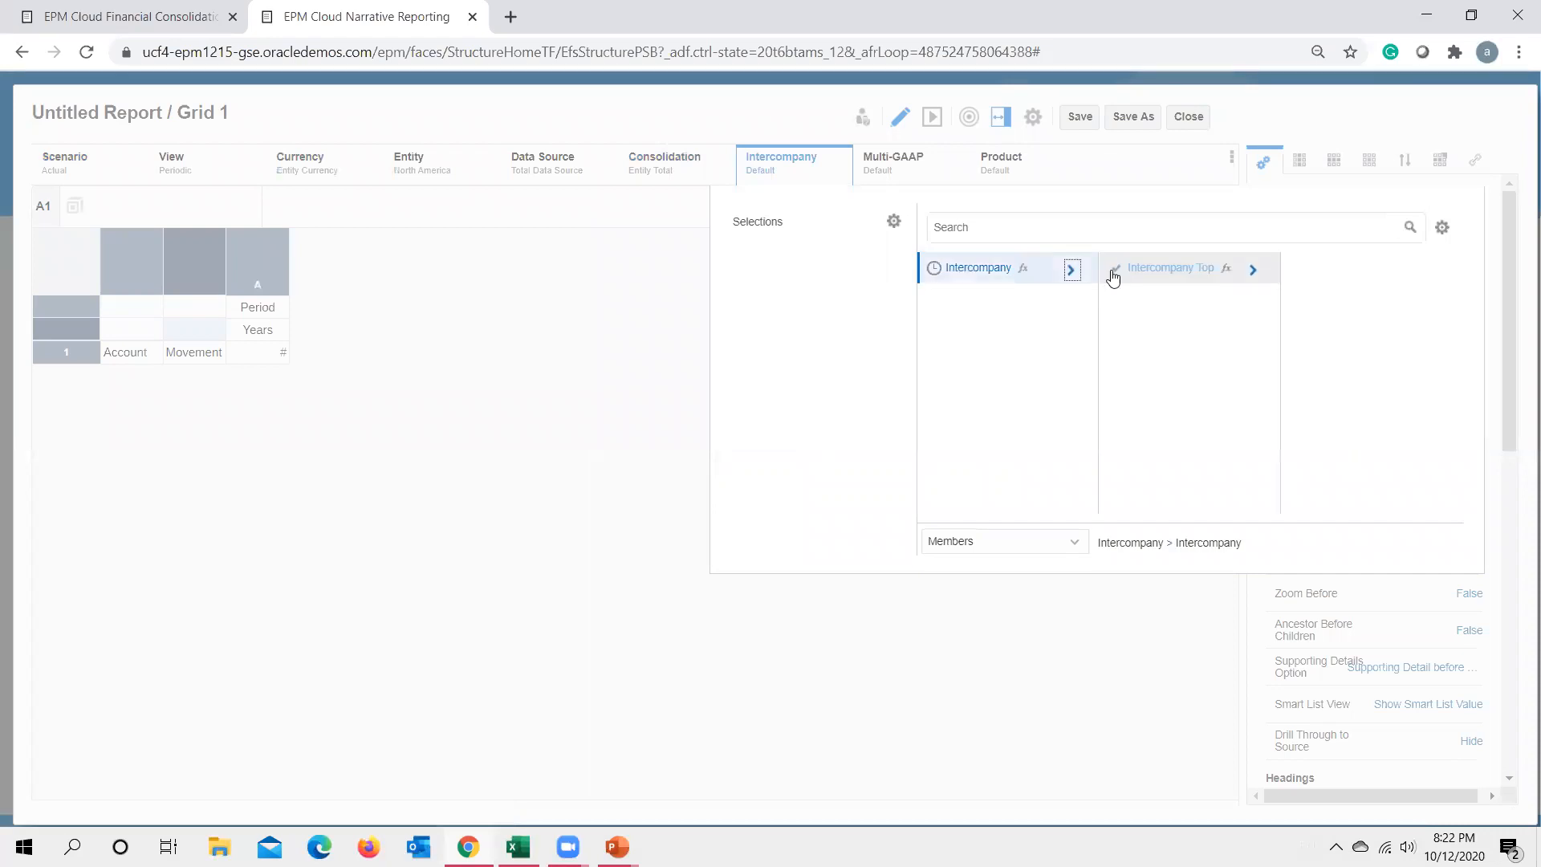
pyautogui.click(1113, 274)
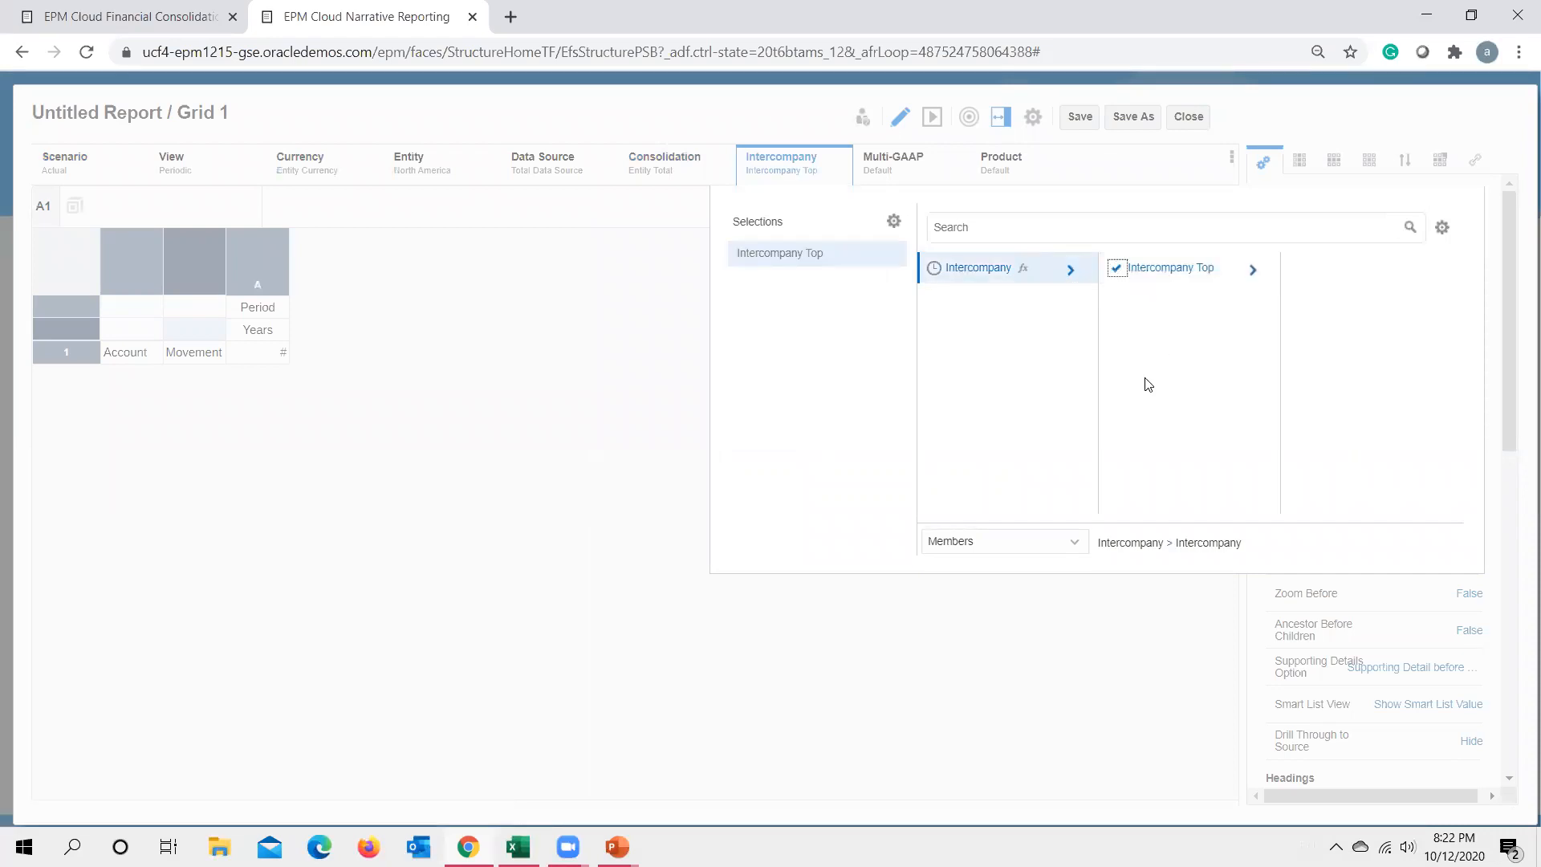
pyautogui.click(899, 164)
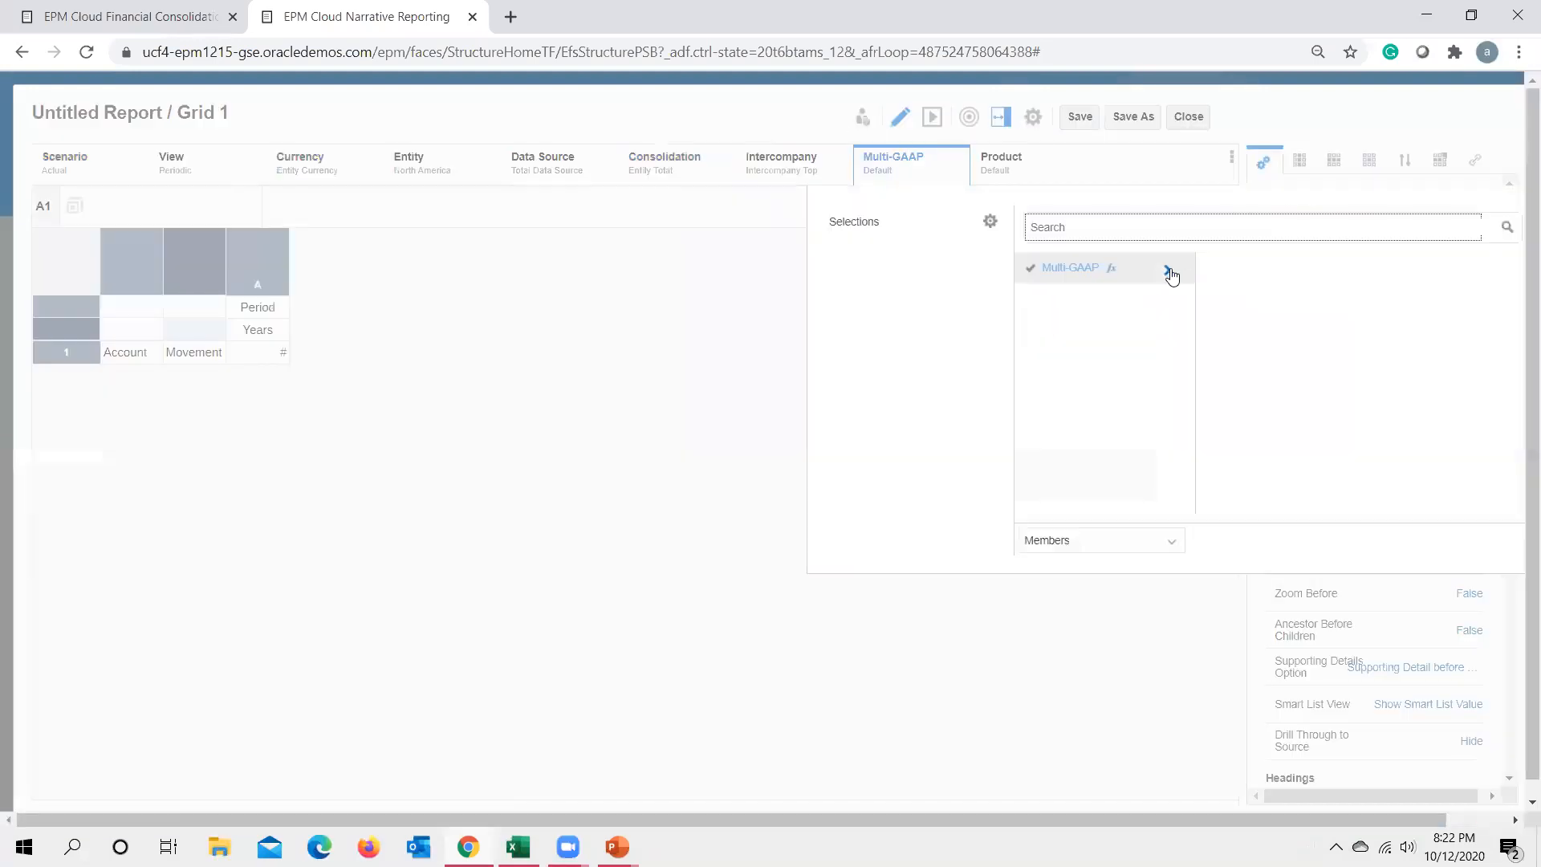
pyautogui.click(1169, 267)
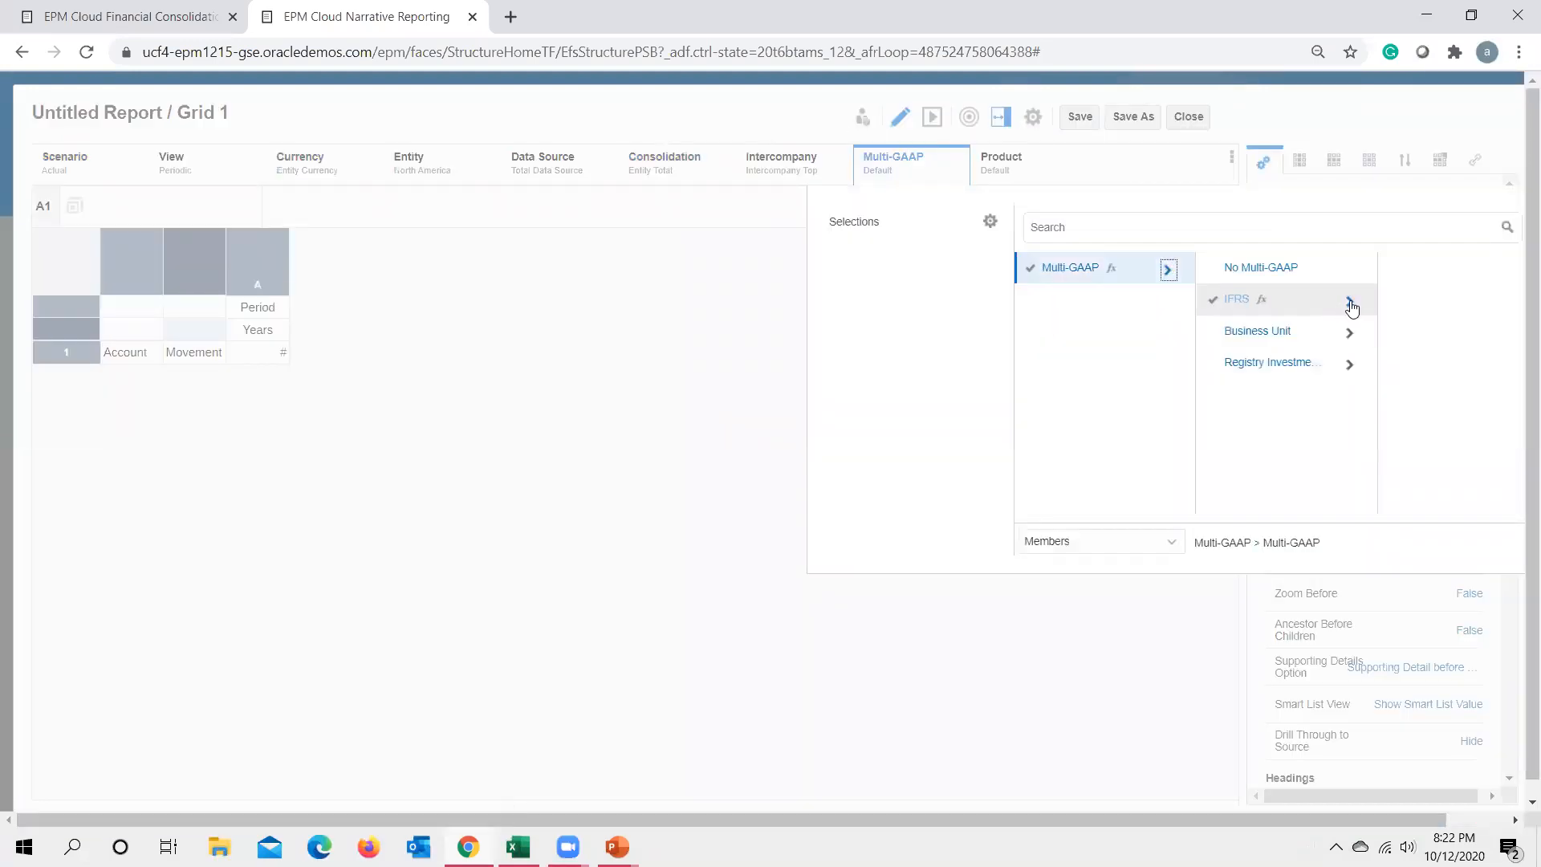
pyautogui.click(1230, 300)
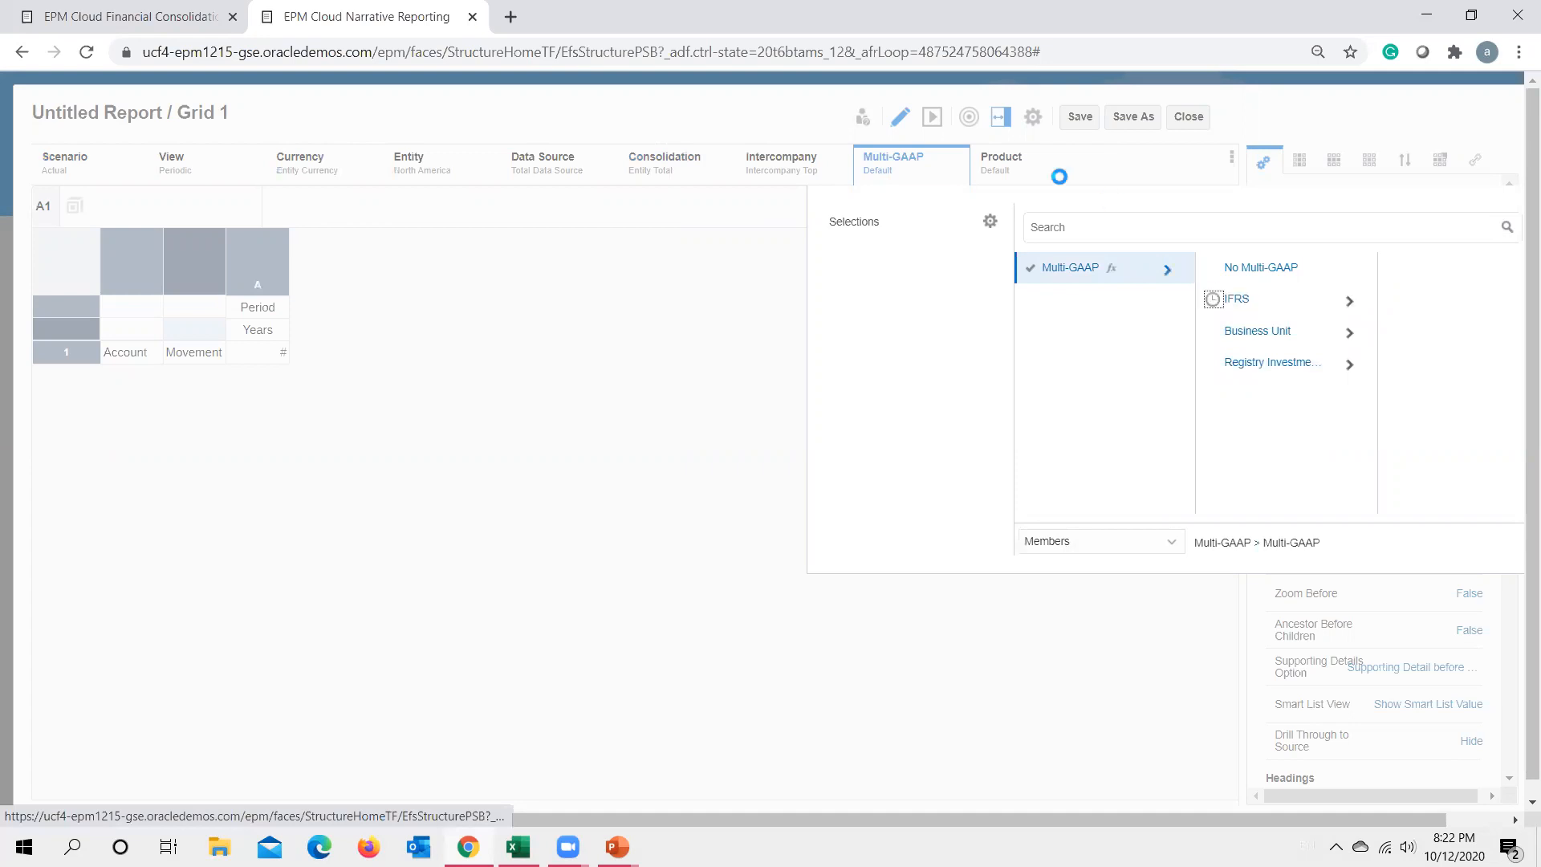
# Set the Product dimension in the grid's POV to Total Product.
pyautogui.click(995, 164)
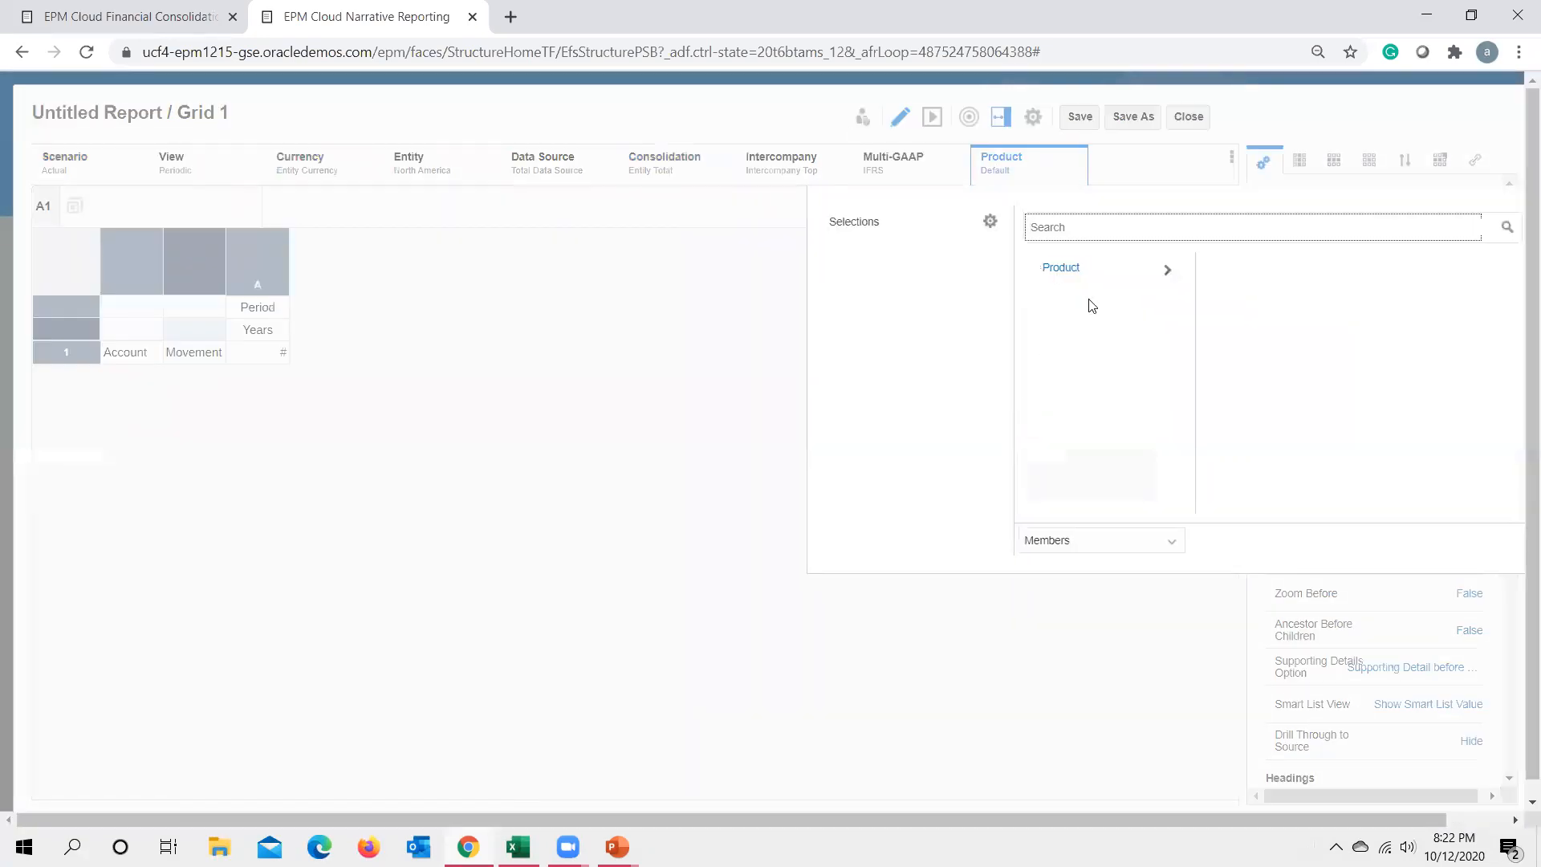
pyautogui.click(1168, 270)
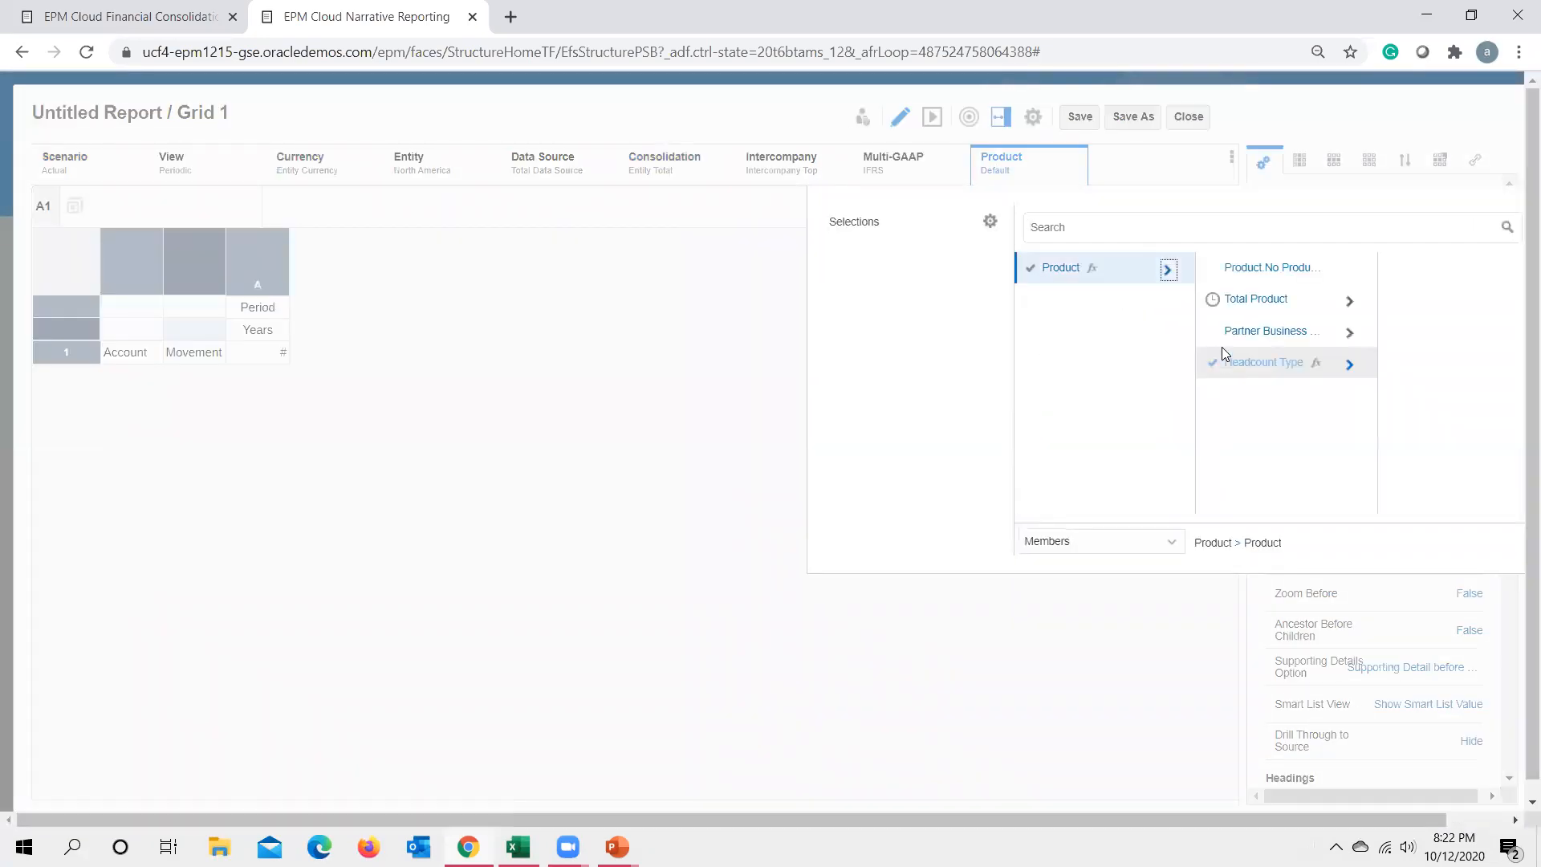
pyautogui.click(1211, 302)
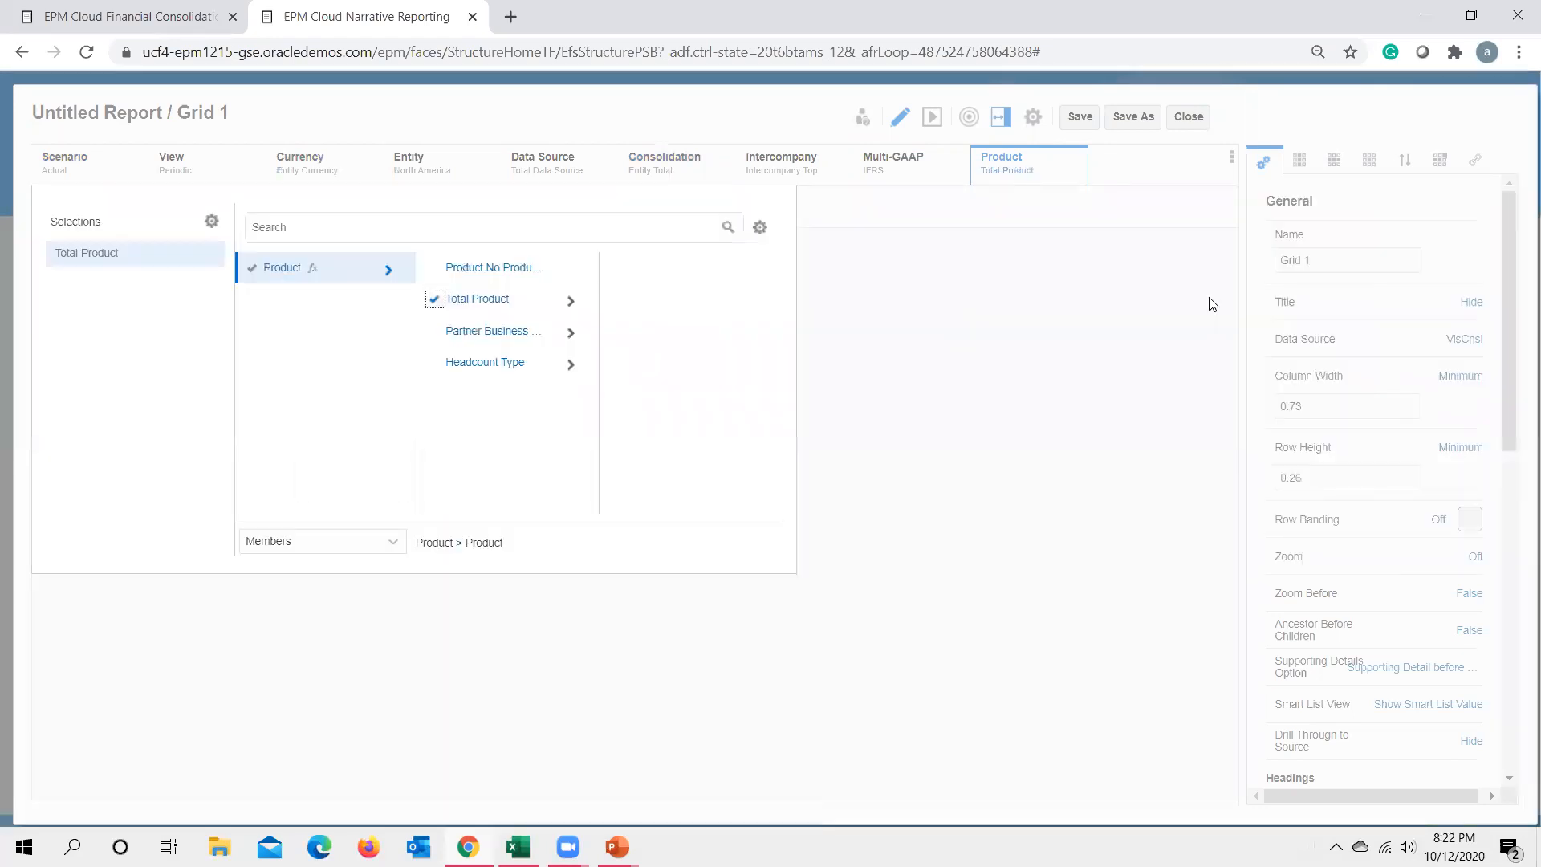
pyautogui.click(997, 347)
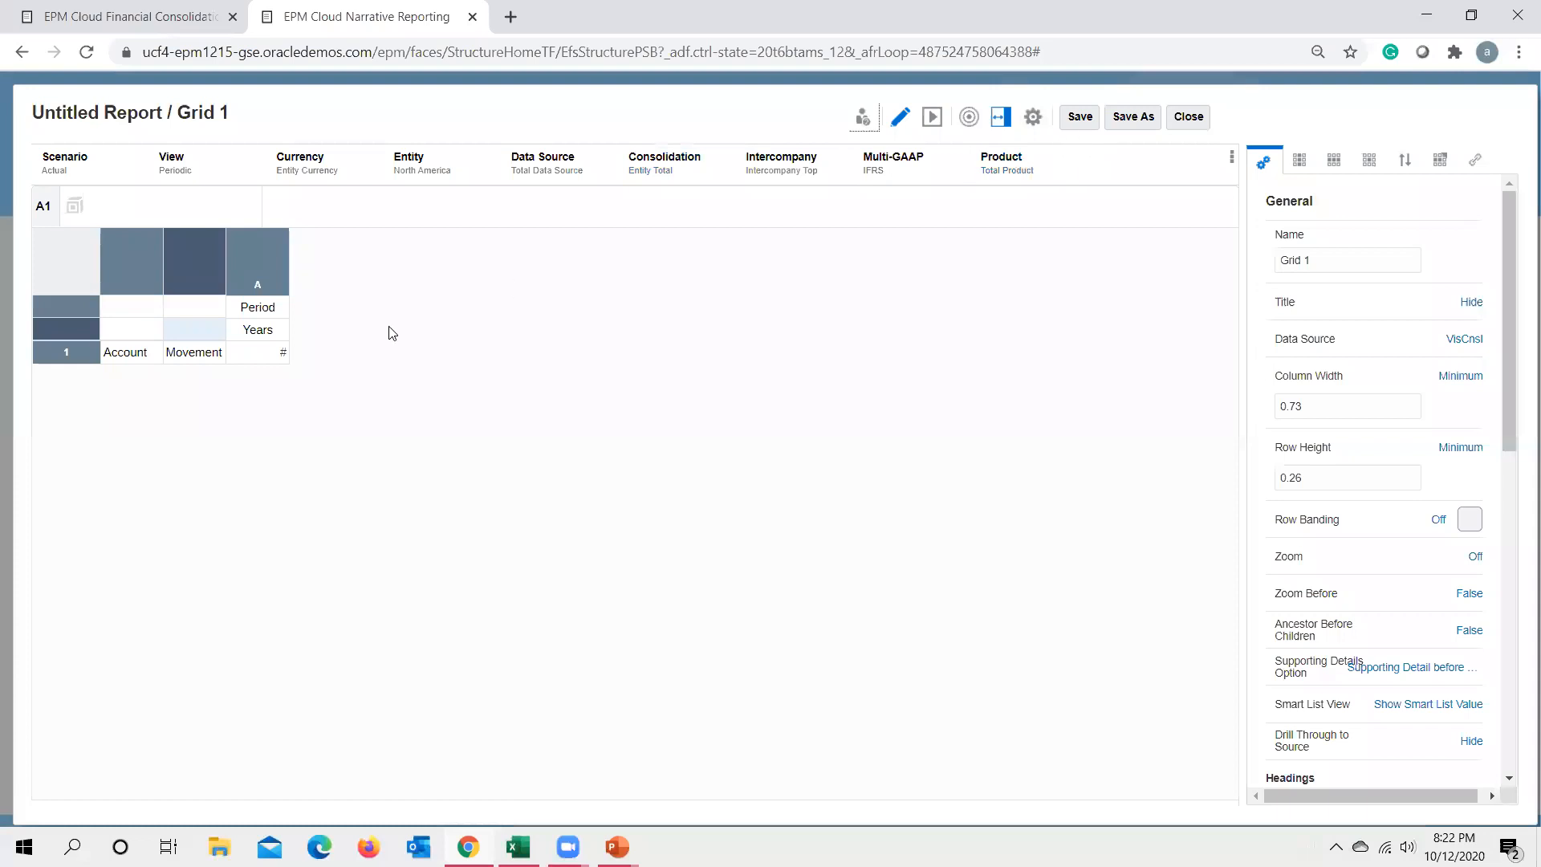
pyautogui.click(263, 303)
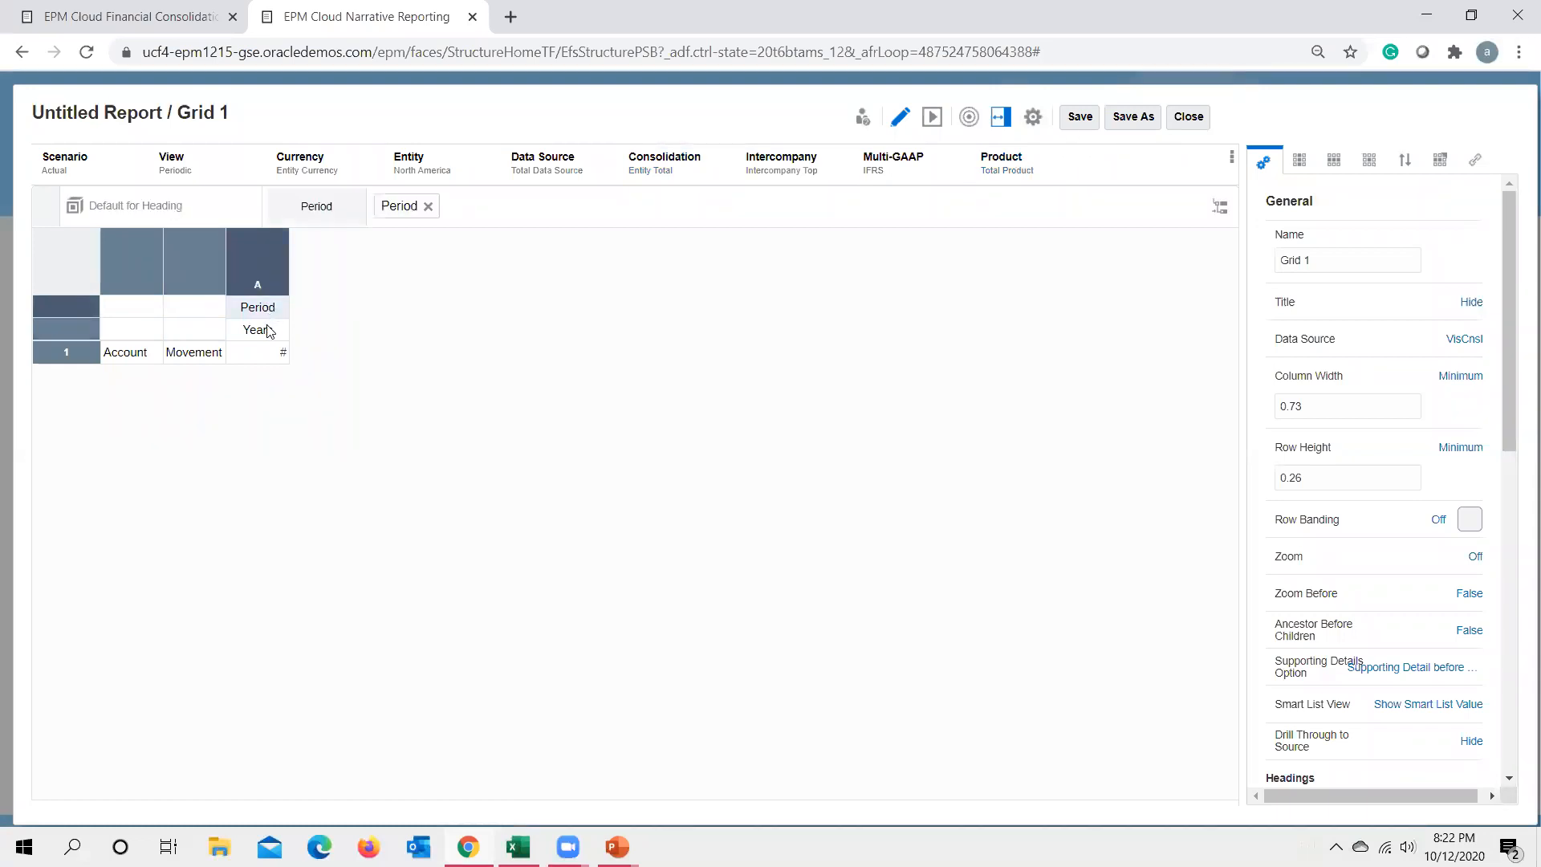
pyautogui.click(270, 328)
pyautogui.click(130, 354)
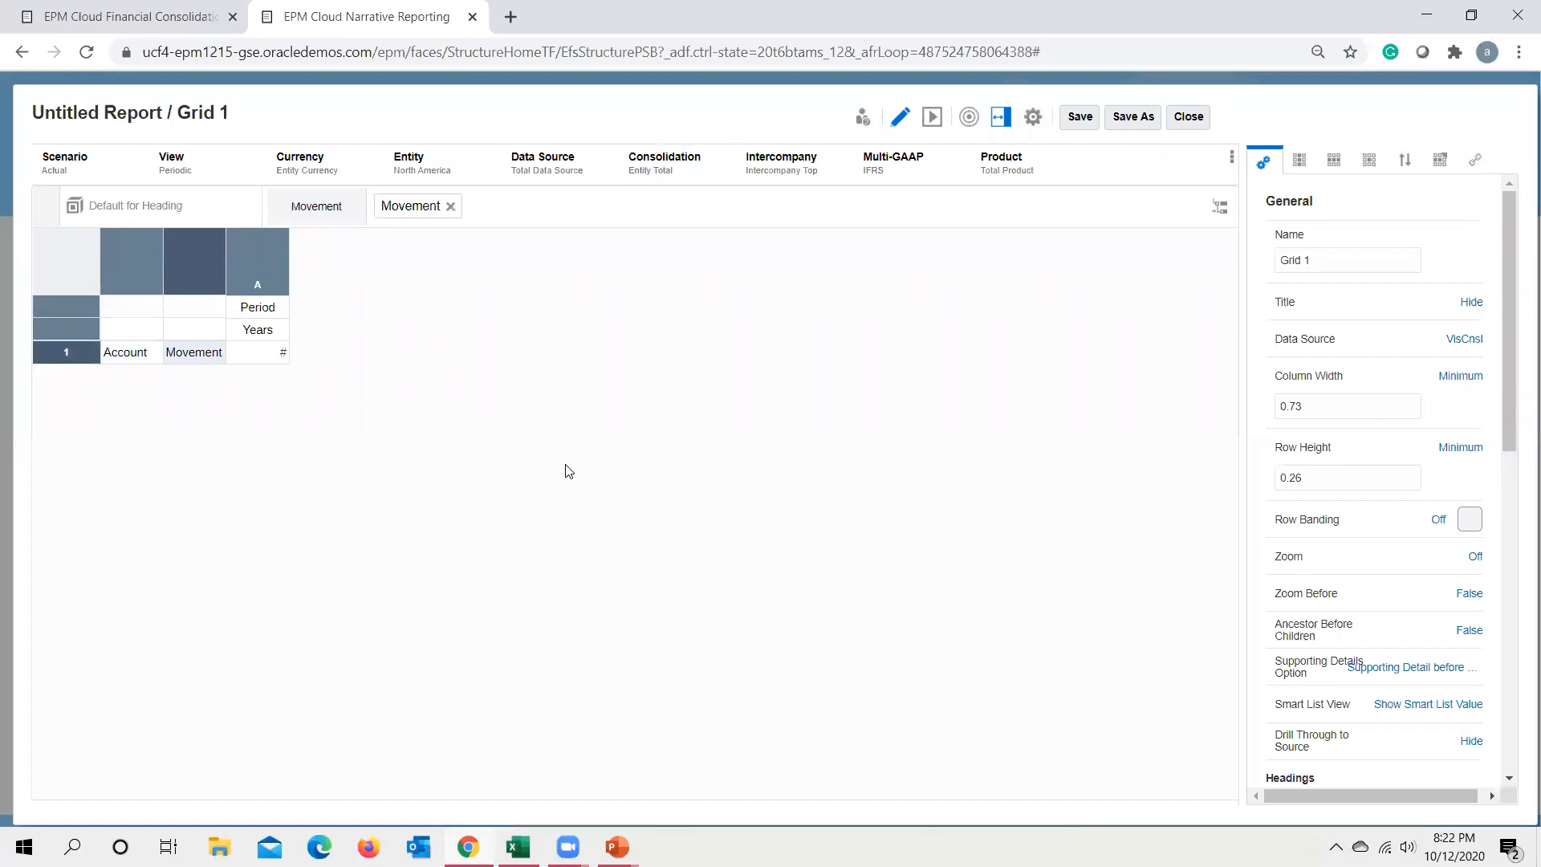
# Replace the Period member in column A with Quarter 4, found under YearTotal.
pyautogui.click(270, 311)
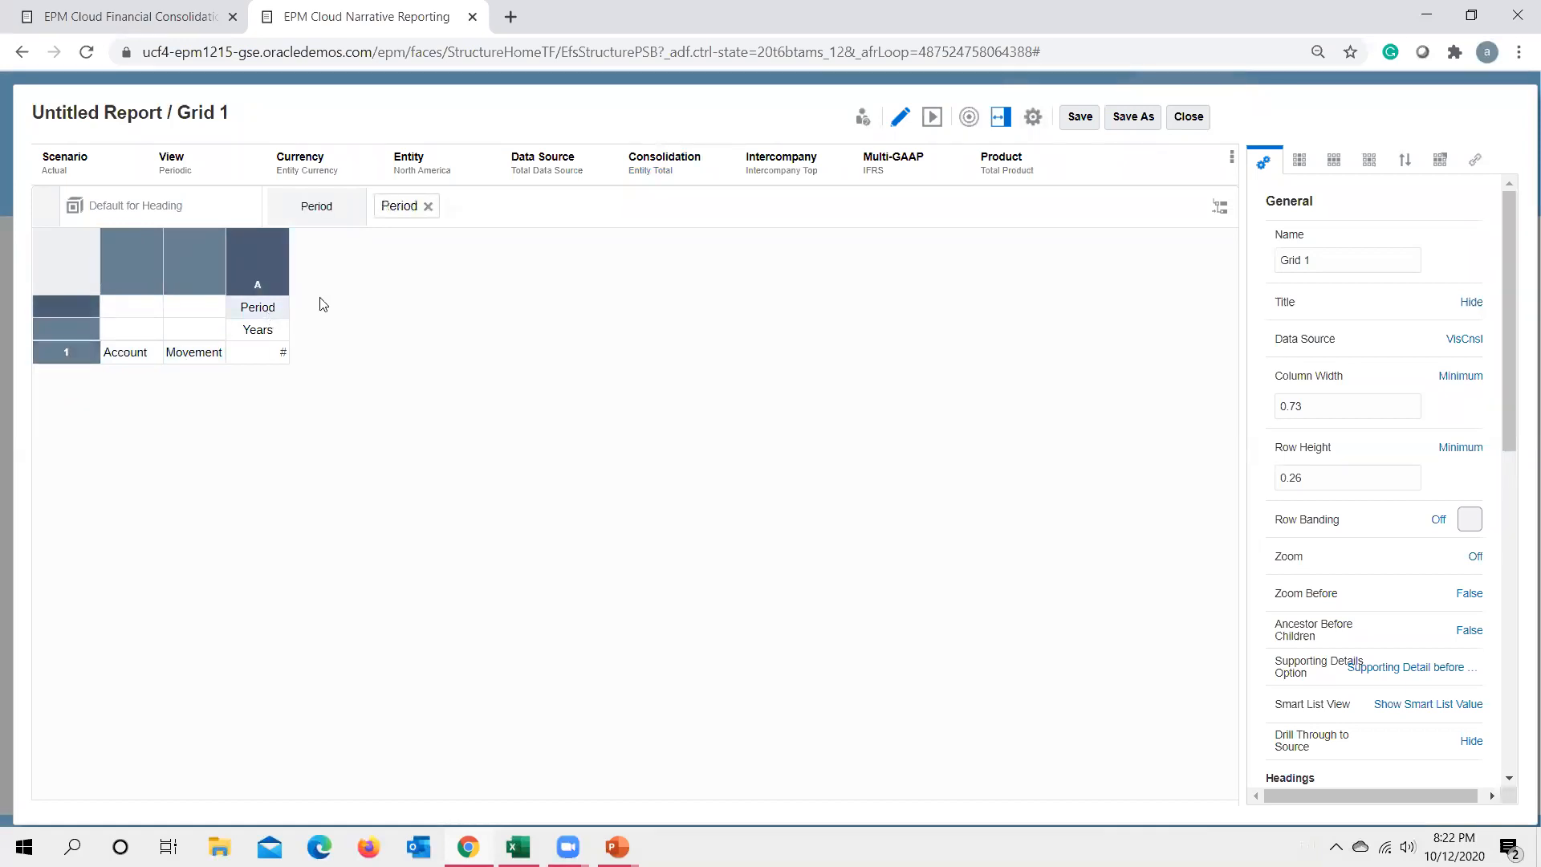
pyautogui.click(430, 207)
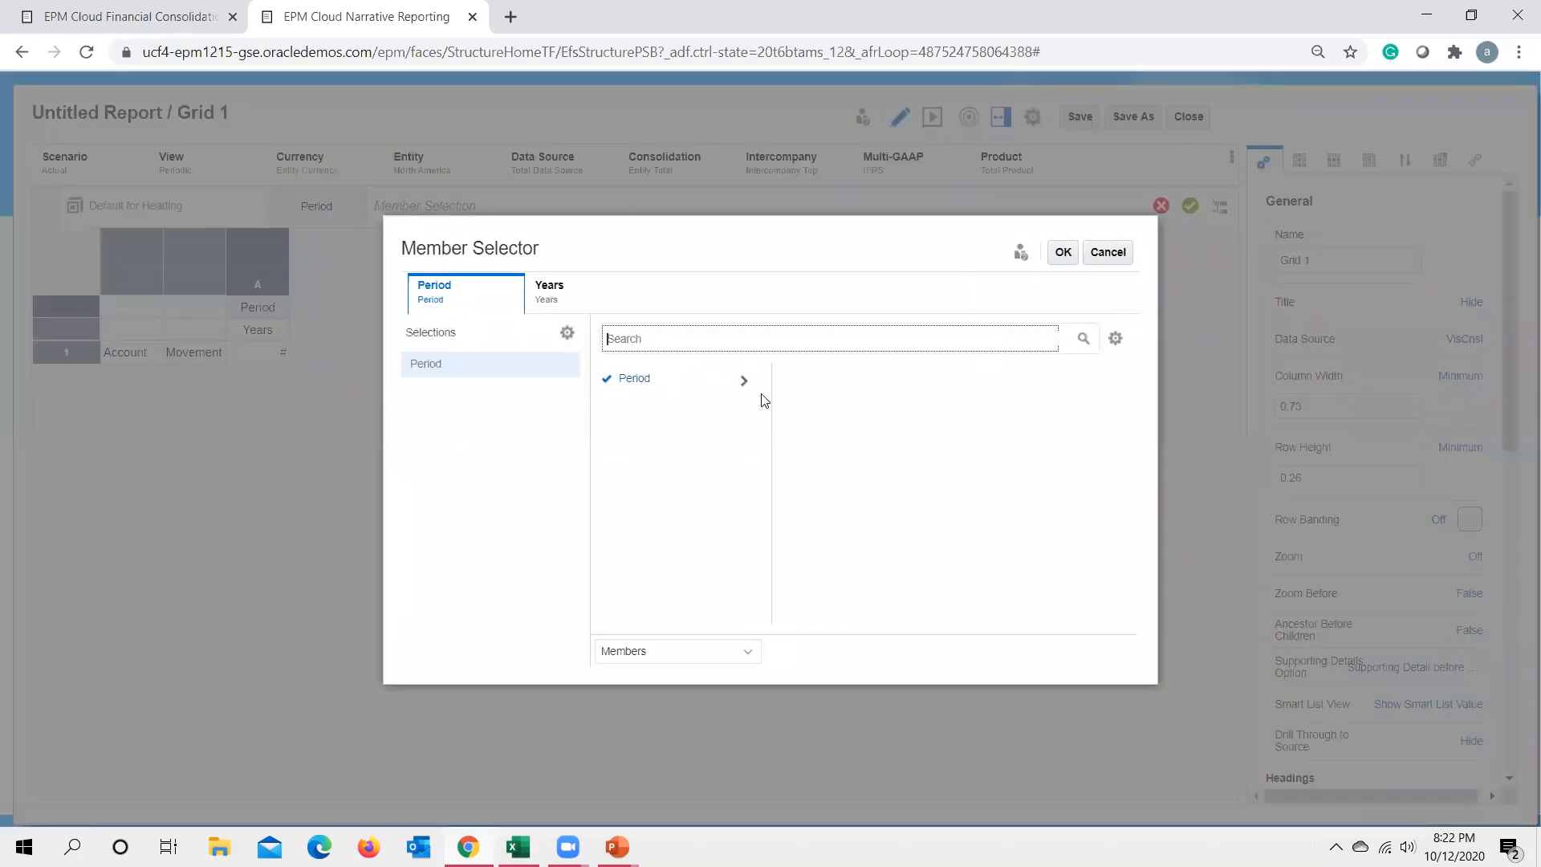
pyautogui.click(745, 381)
pyautogui.click(924, 405)
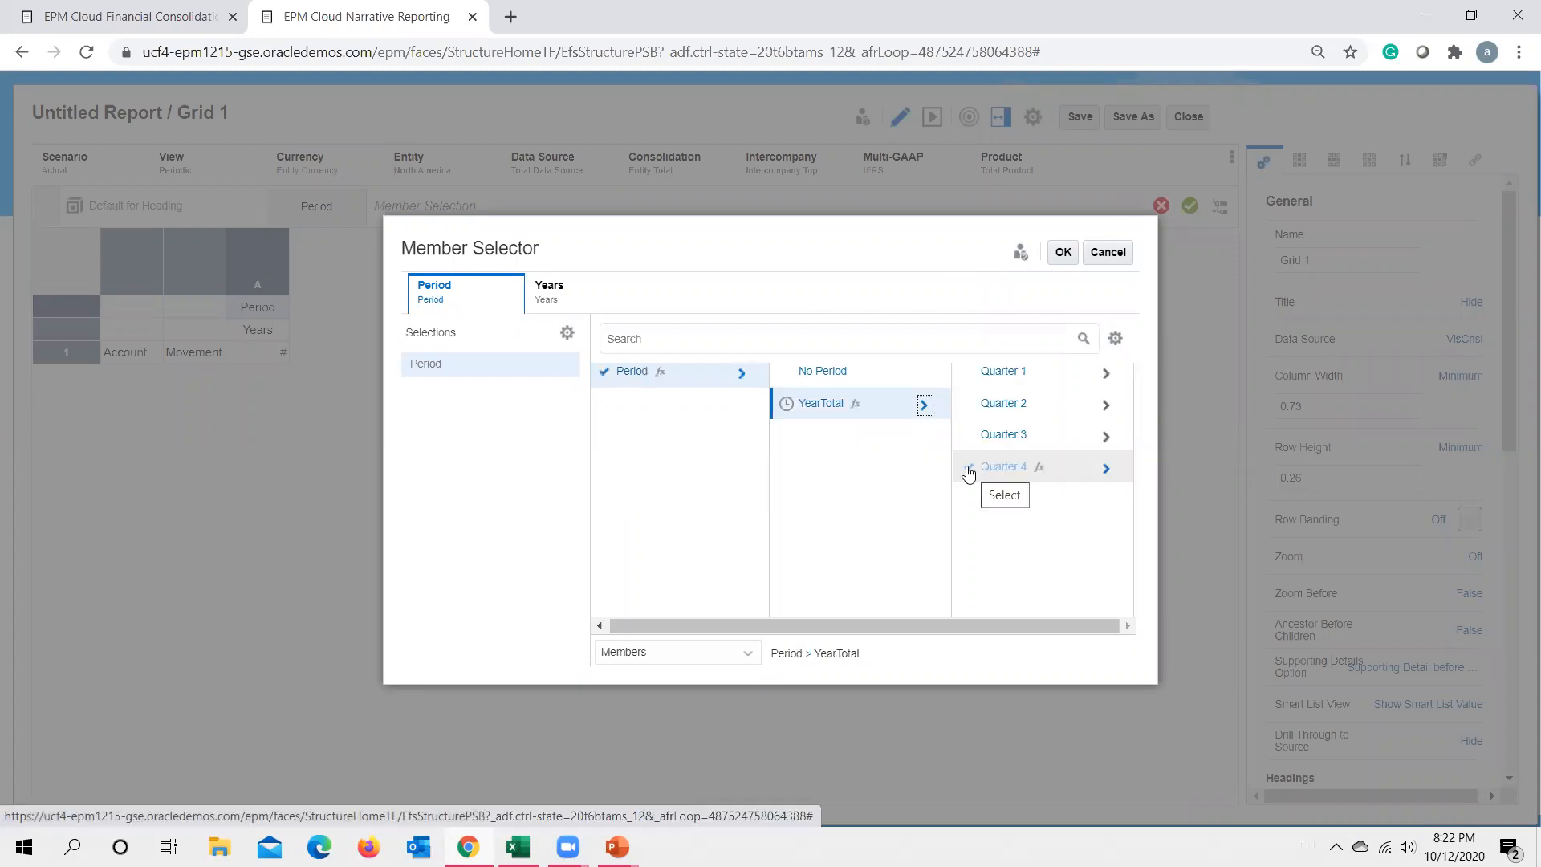
pyautogui.click(968, 471)
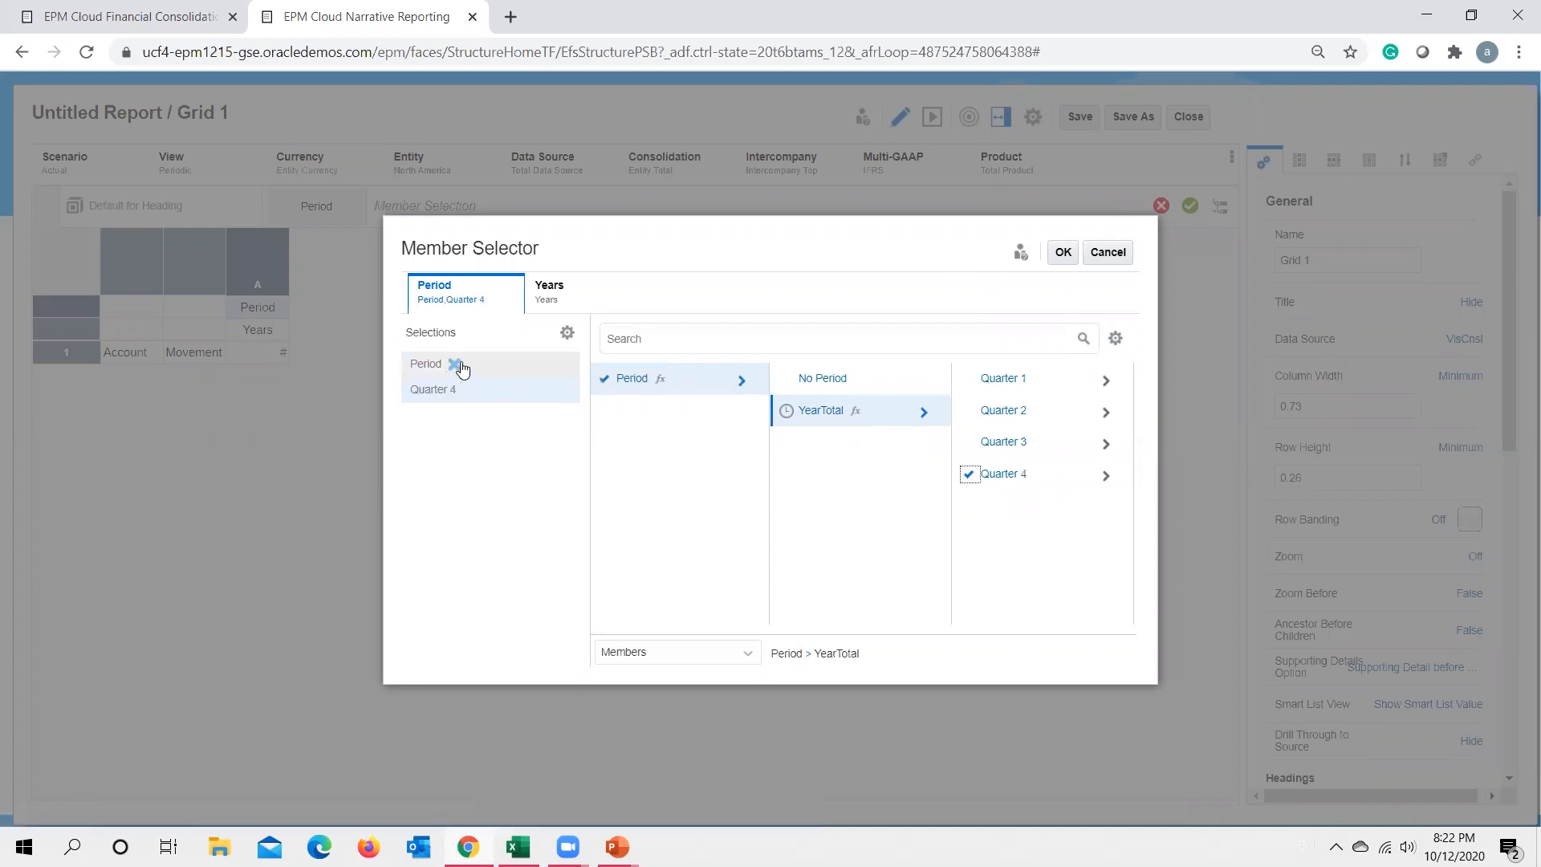
# Replace the Years member in column A with FY 2017 and apply the column's member selections.
pyautogui.click(553, 299)
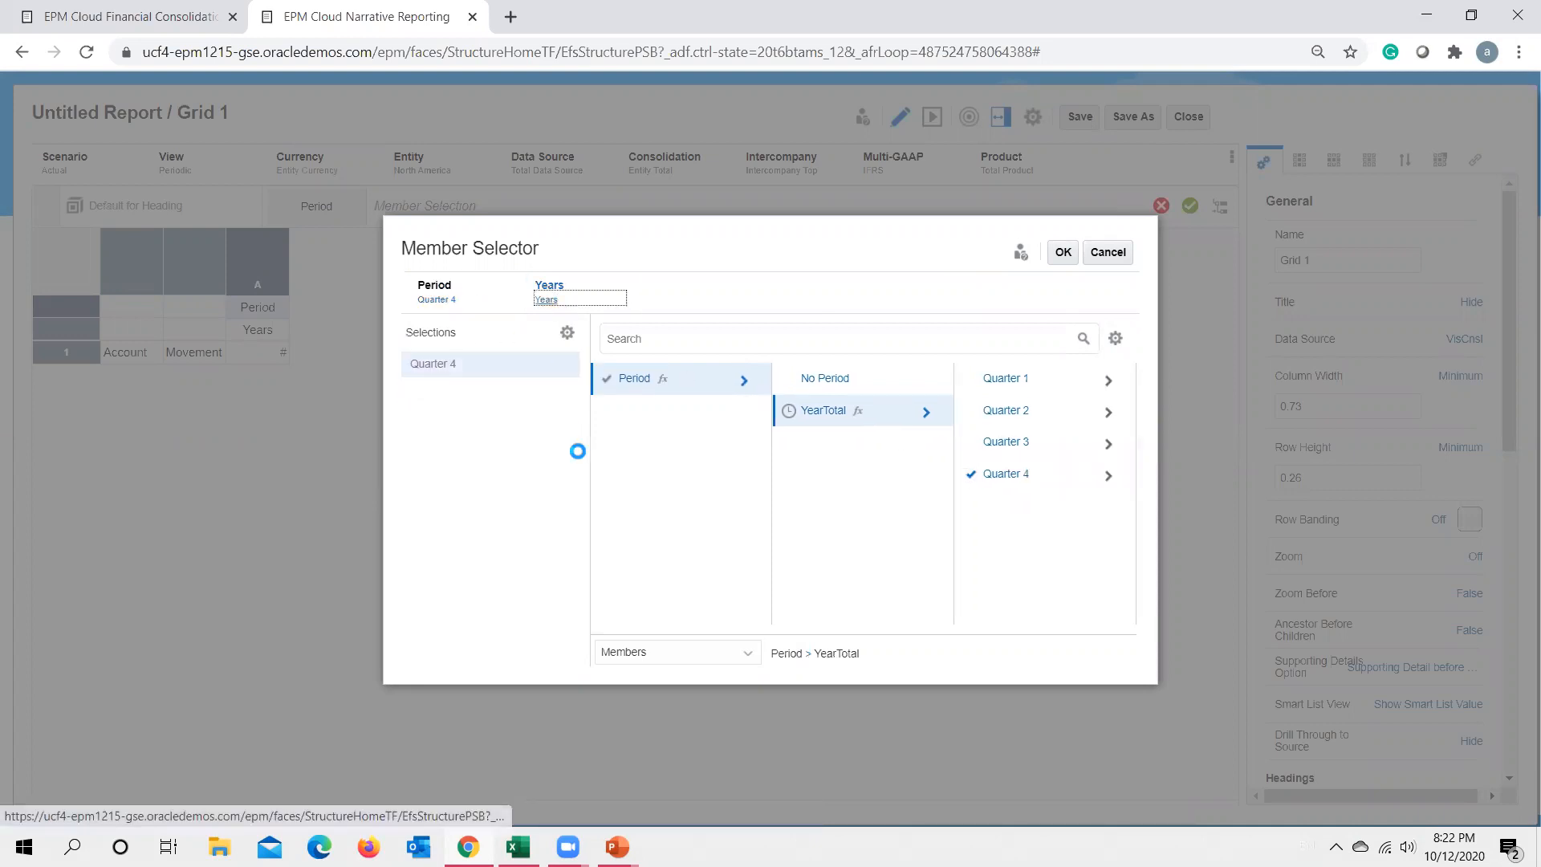
pyautogui.click(745, 382)
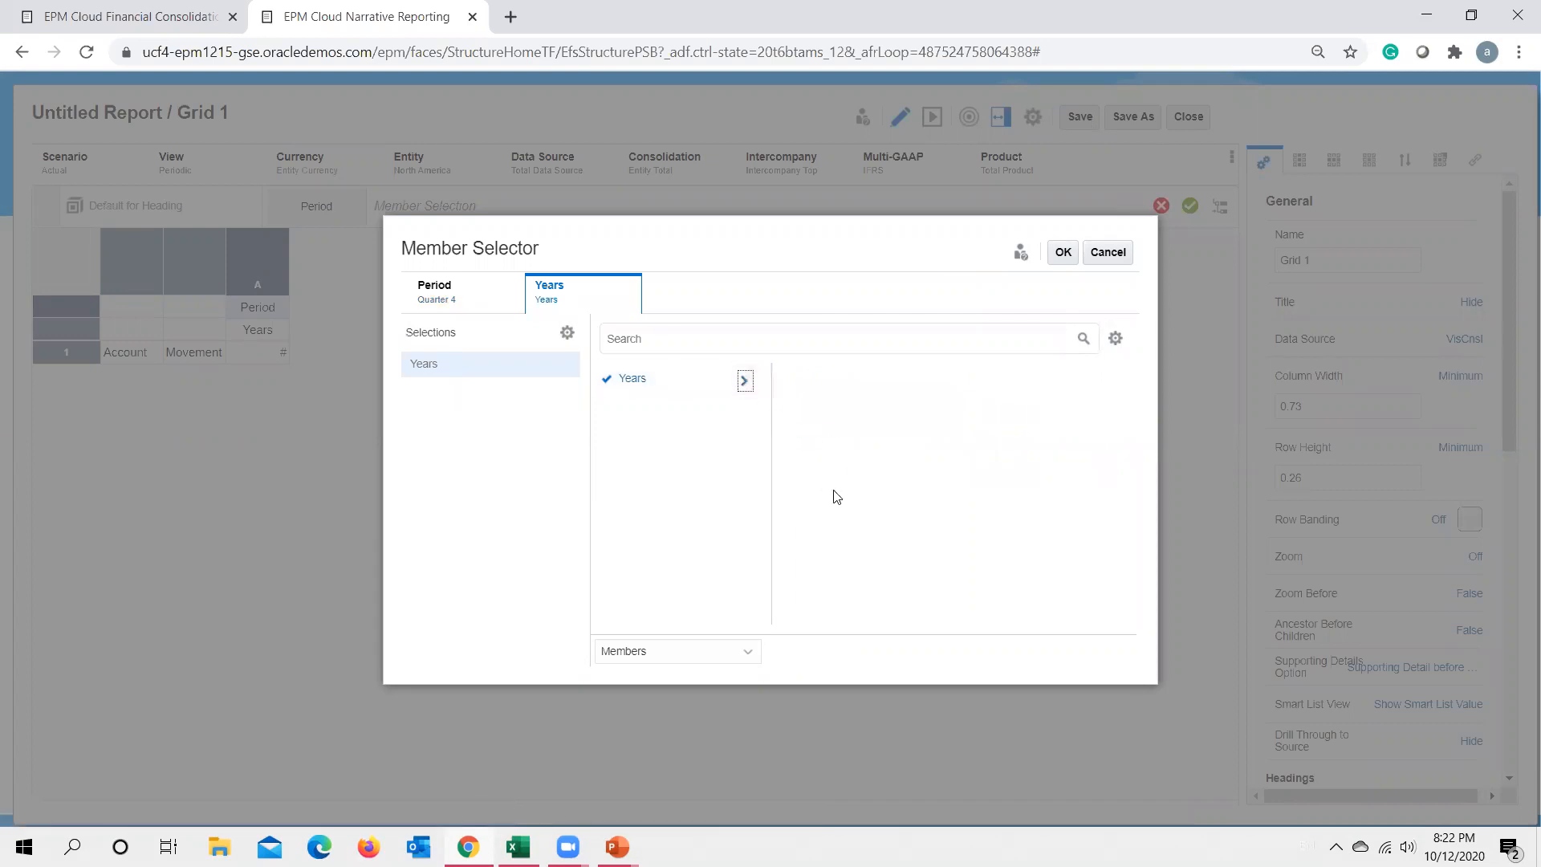
pyautogui.click(789, 443)
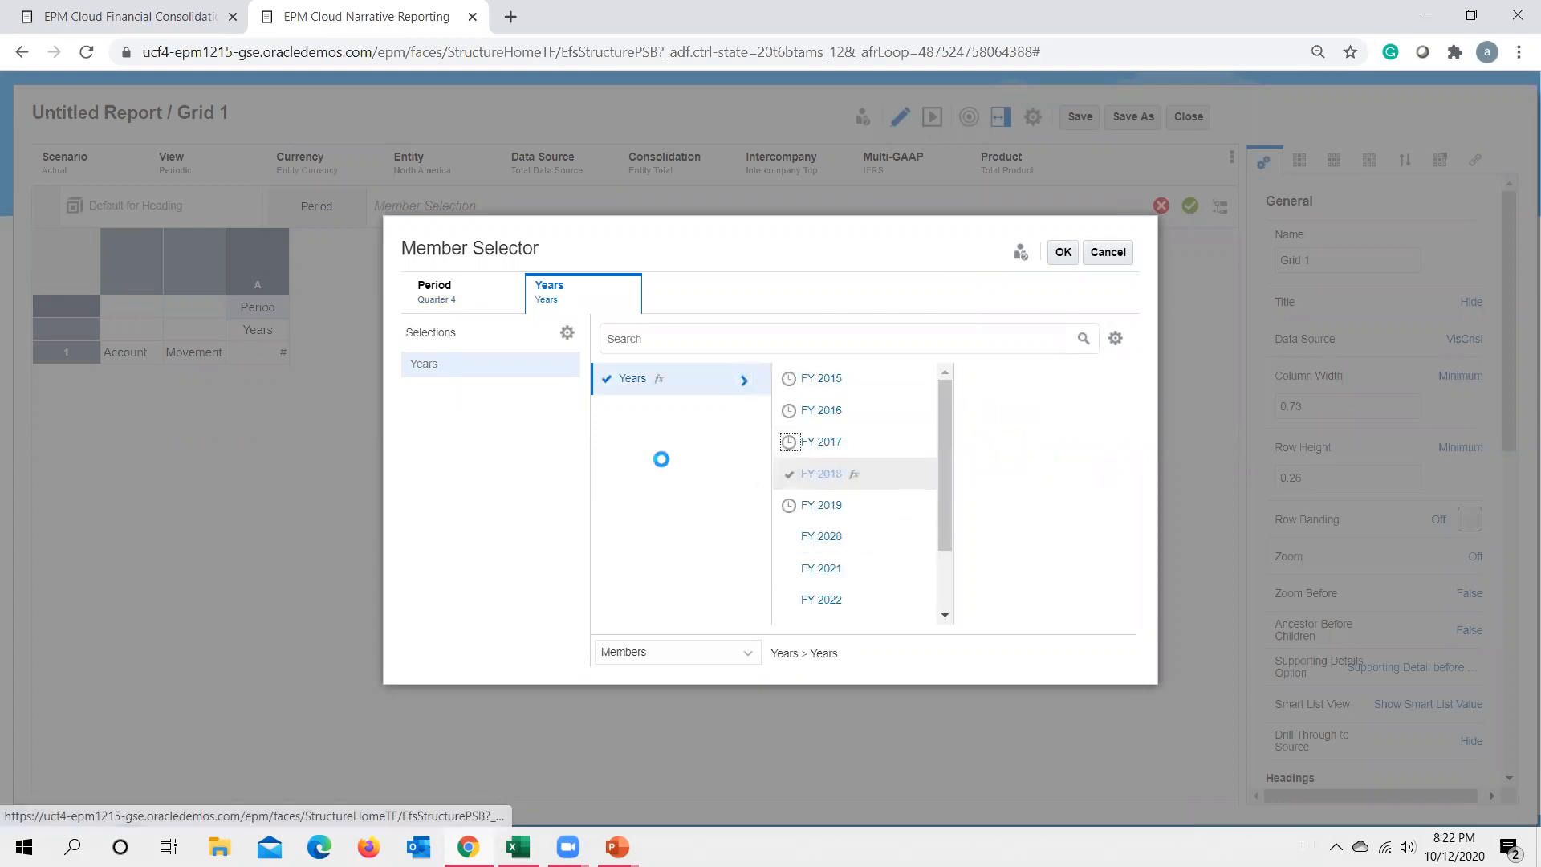
pyautogui.click(452, 364)
pyautogui.click(1063, 253)
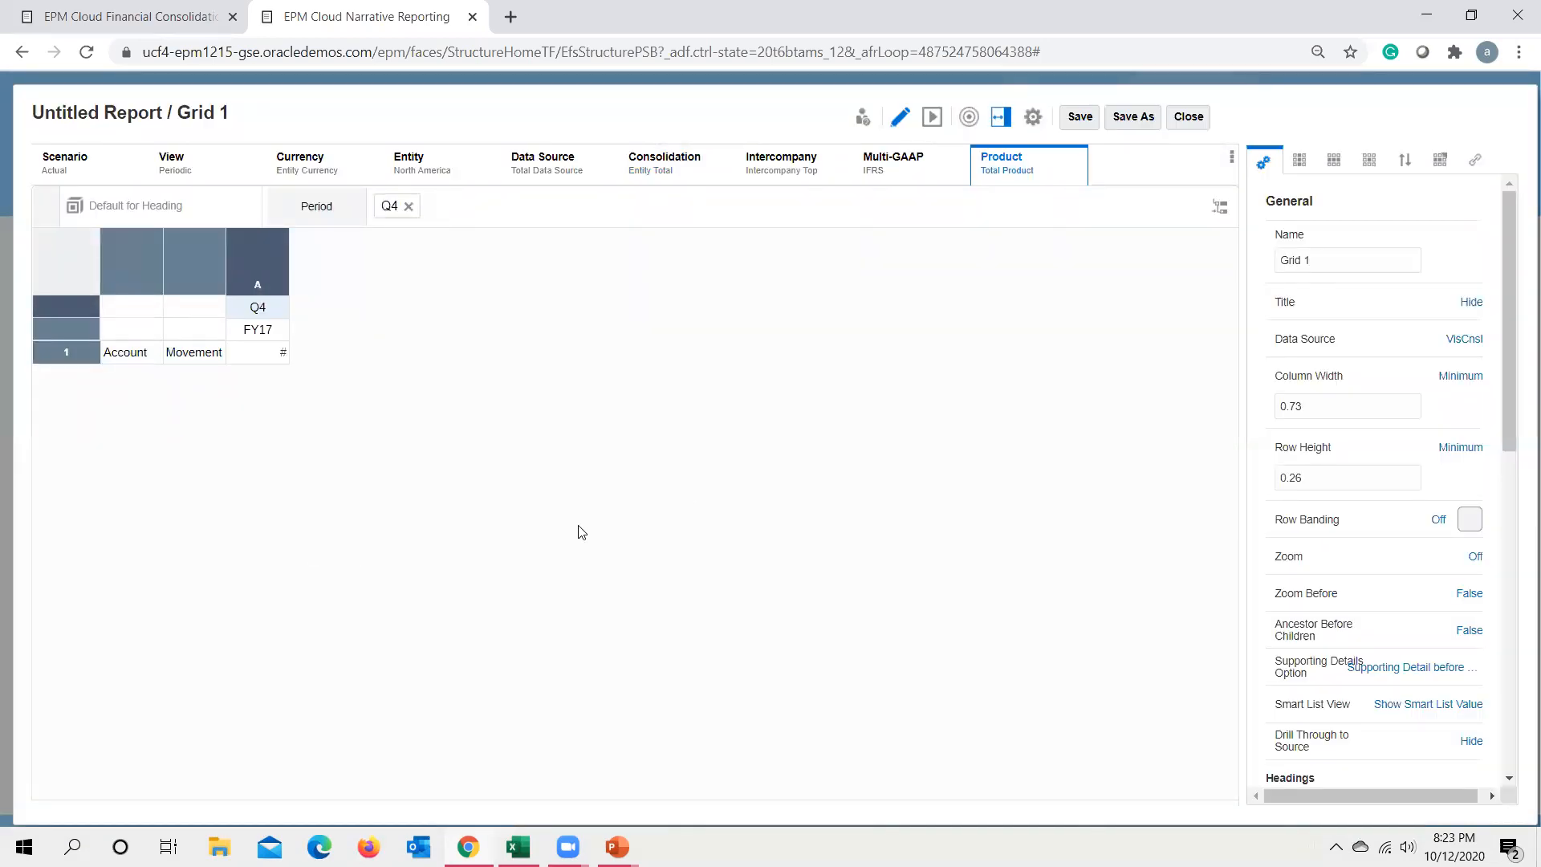
# Switch to the Excel Cash Flow Report and examine its row accounts, from Total Comprehensive Income to CFO Before WC changes, with their movements.
pyautogui.click(135, 353)
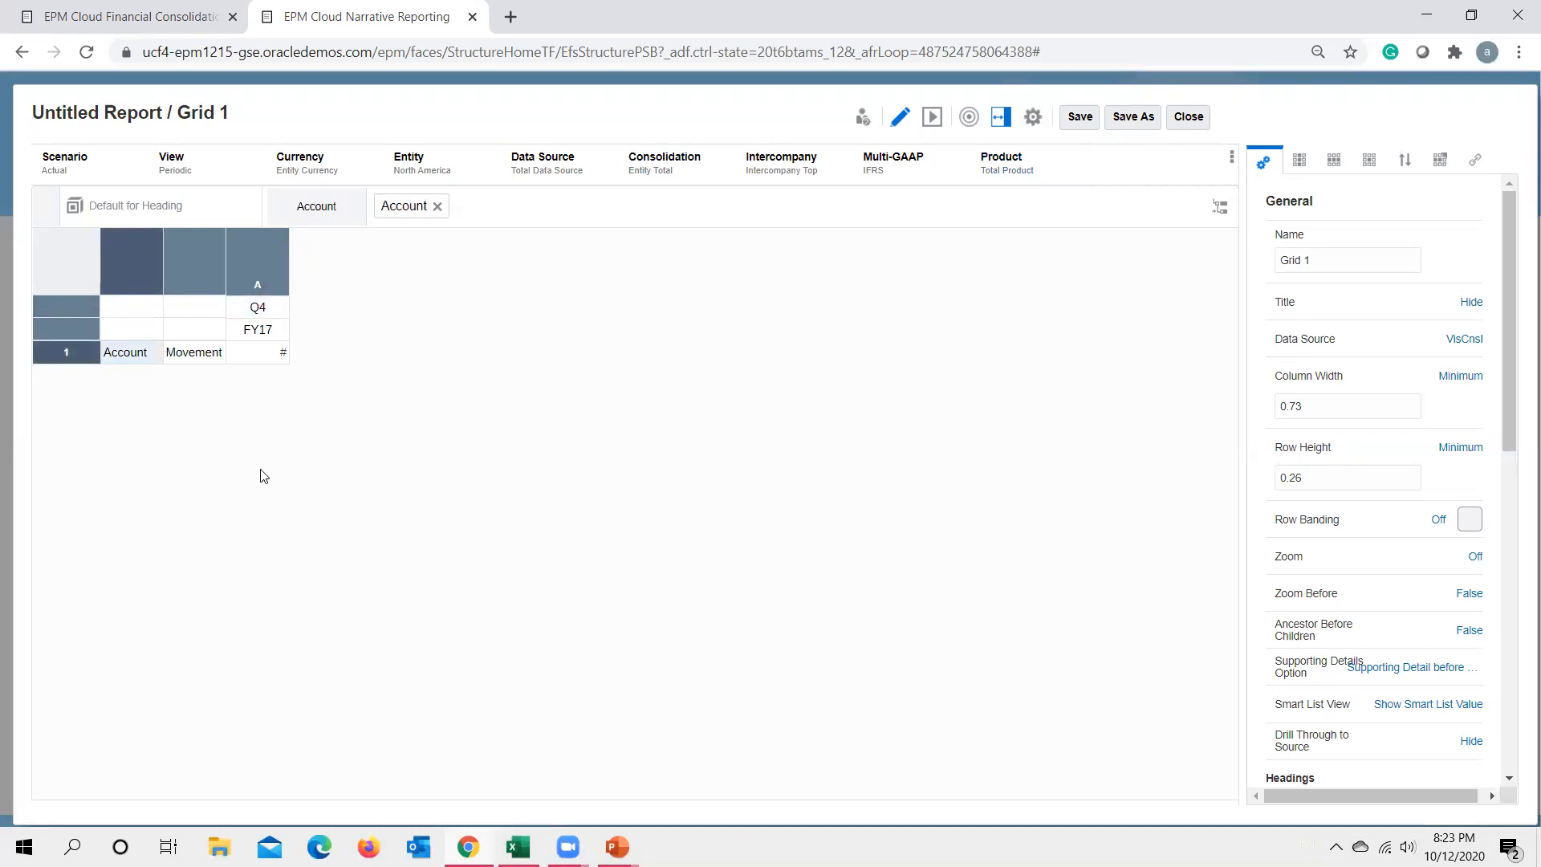
pyautogui.hotkey('alt', 'Tab')
pyautogui.press('Tab')
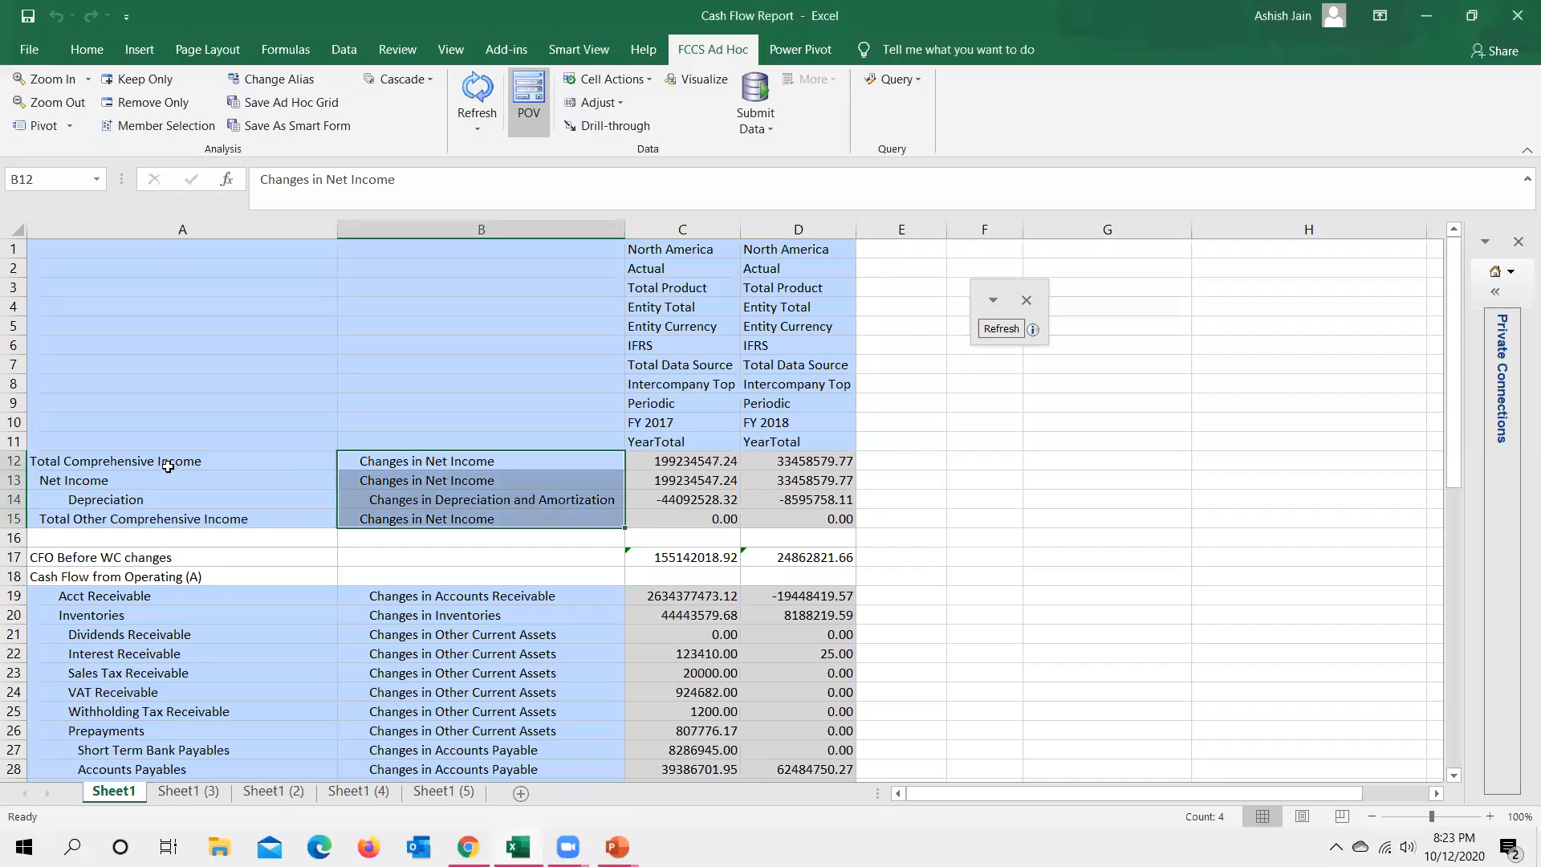
pyautogui.scroll(-1, 210, 498)
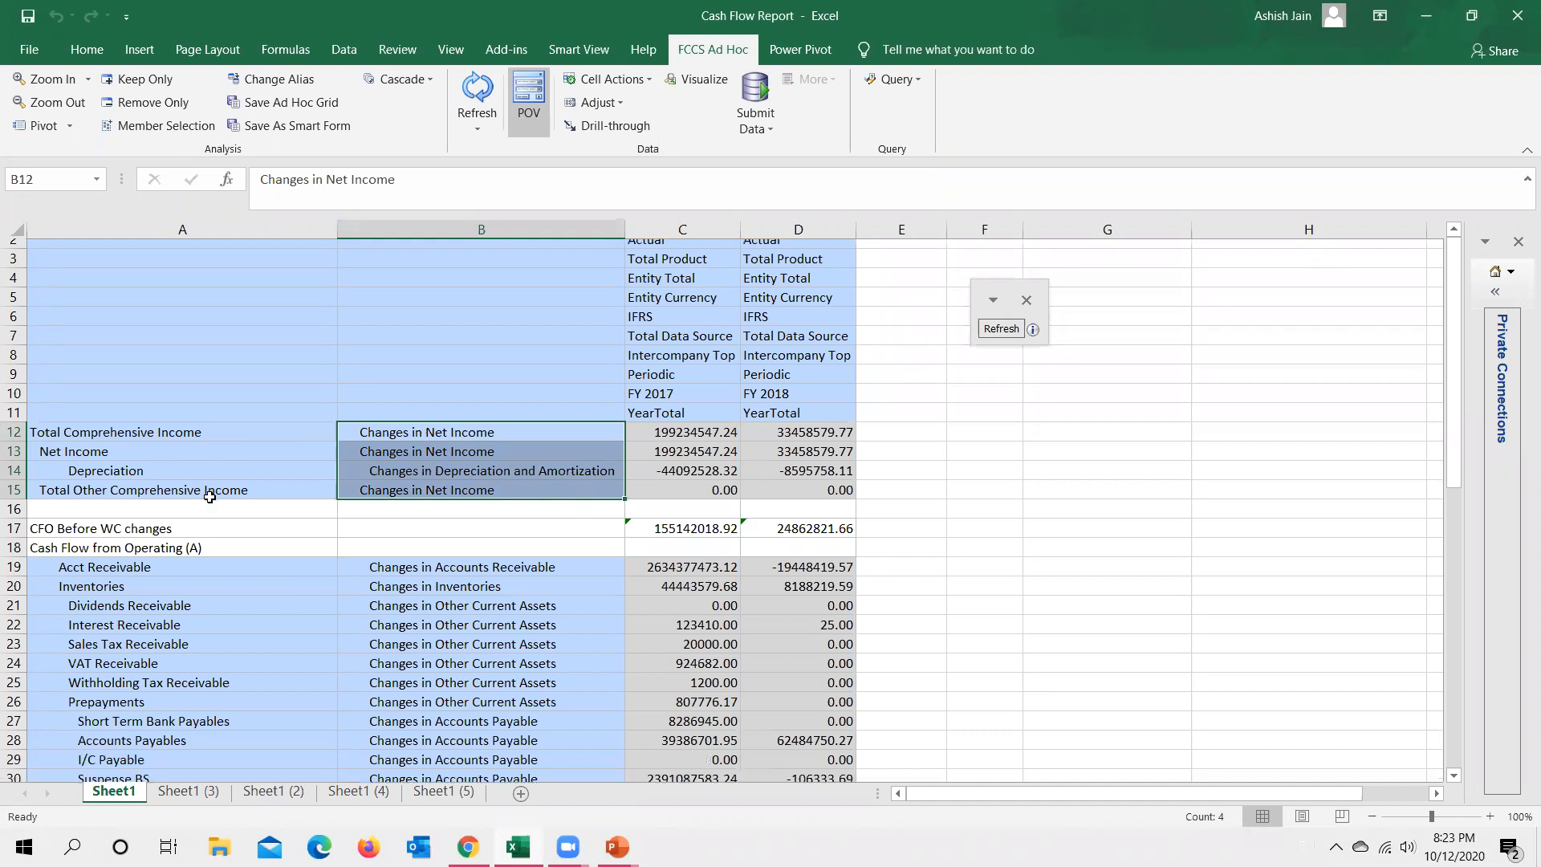
pyautogui.click(172, 404)
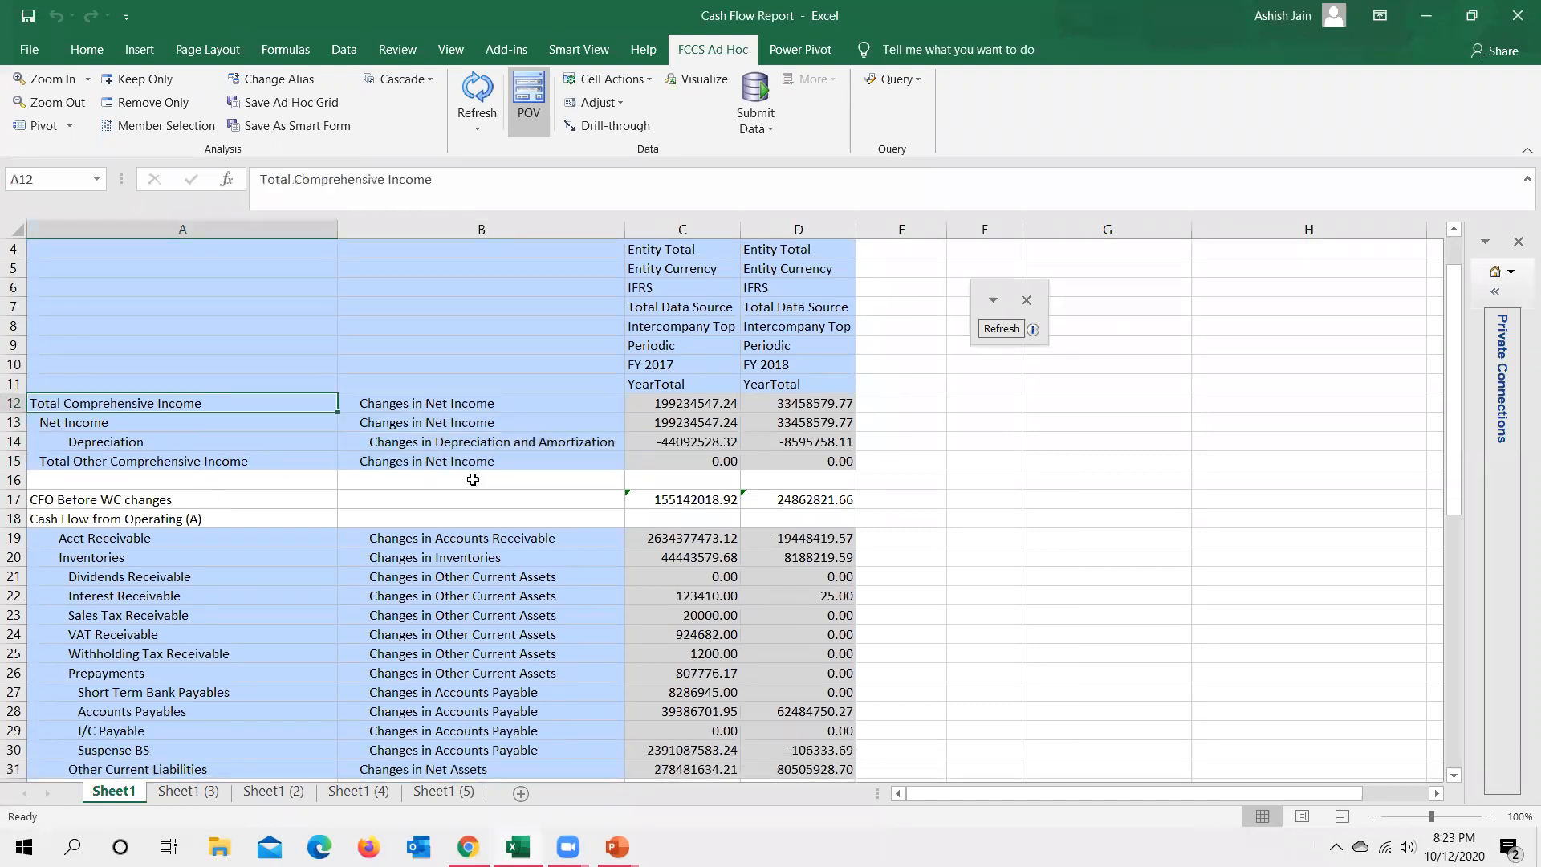
pyautogui.click(189, 444)
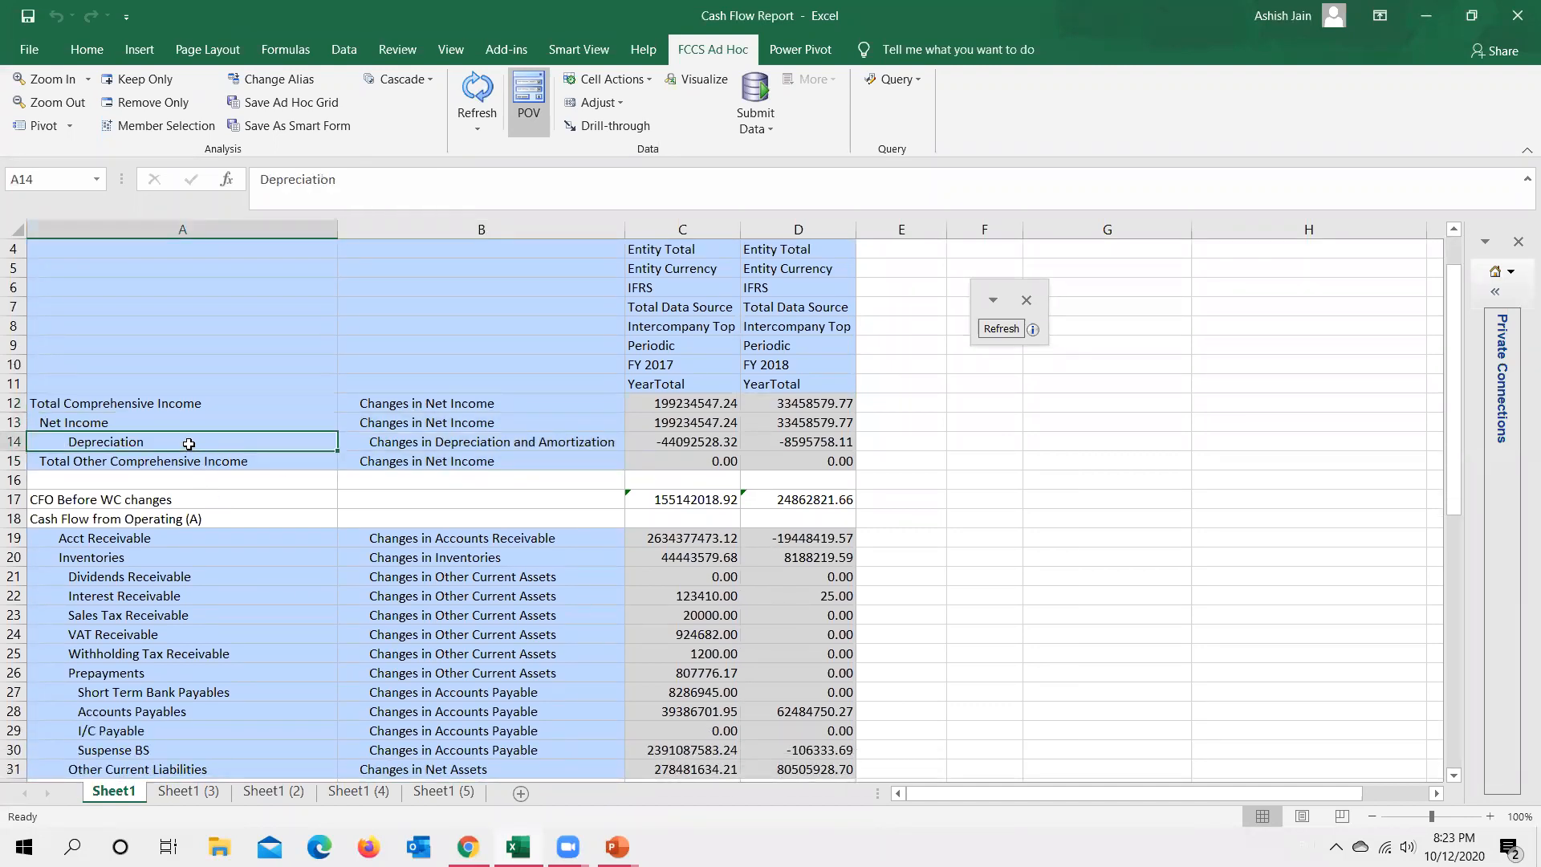
pyautogui.click(140, 501)
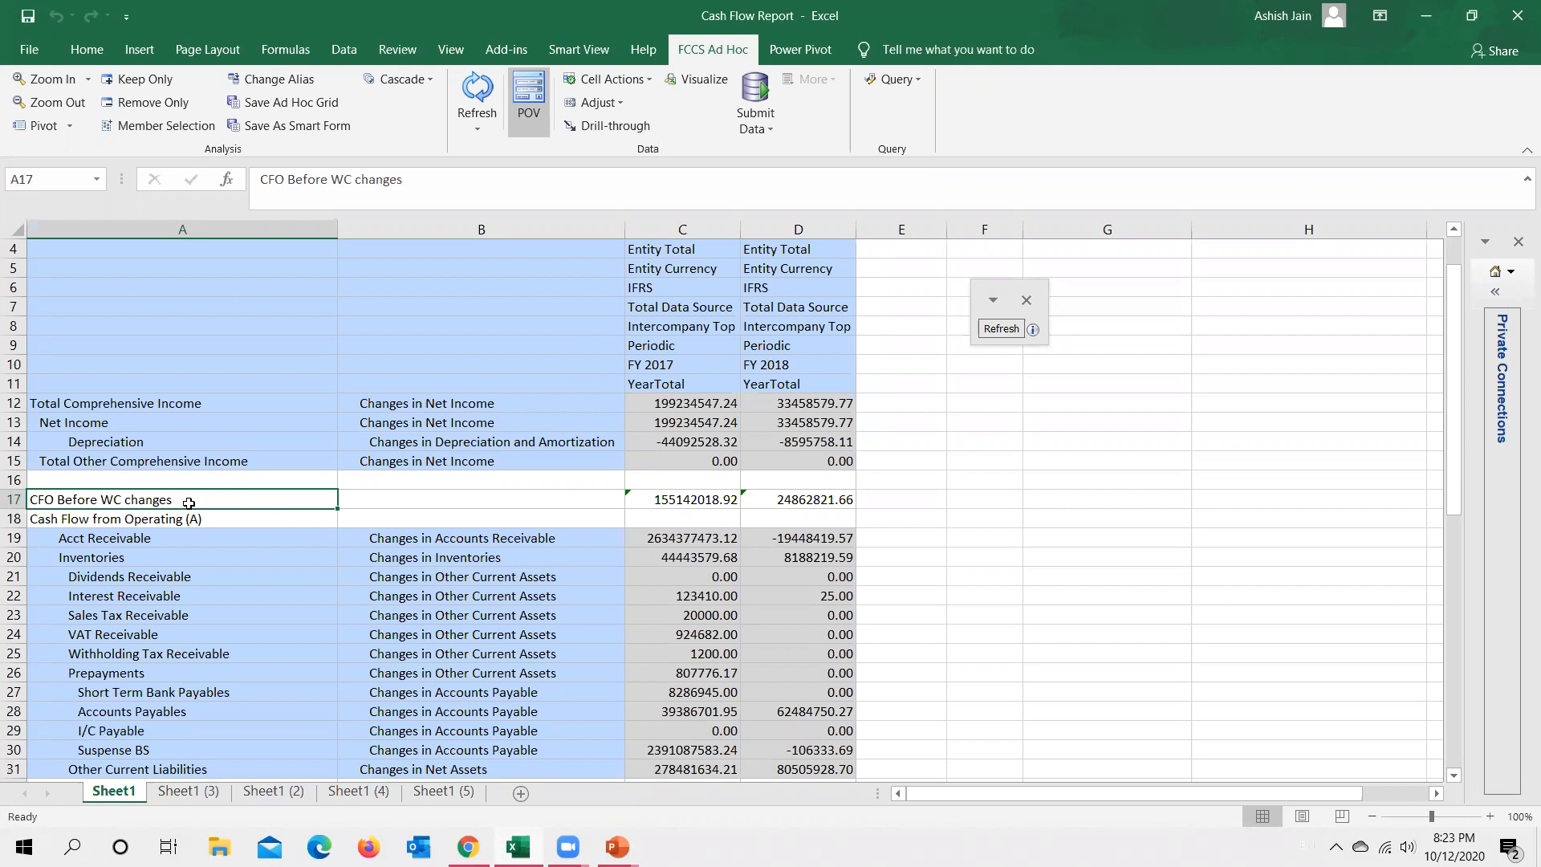
pyautogui.click(158, 404)
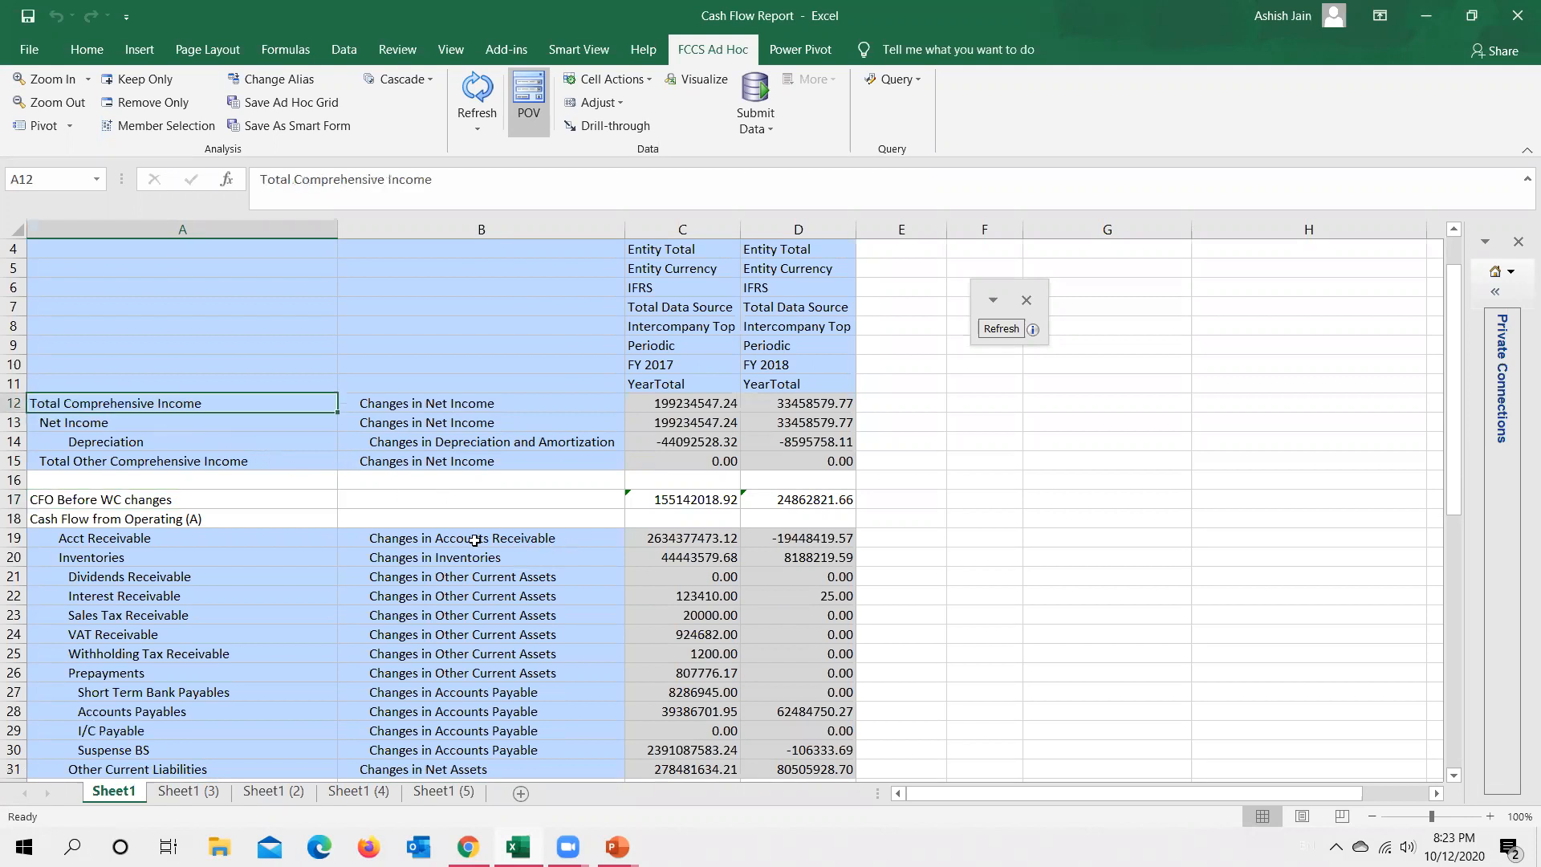
# Back in Narrative Reporting, replace the Account member in row 1 with Total Comprehensive Income, found under Income Statement.
pyautogui.hotkey('alt', 'Tab')
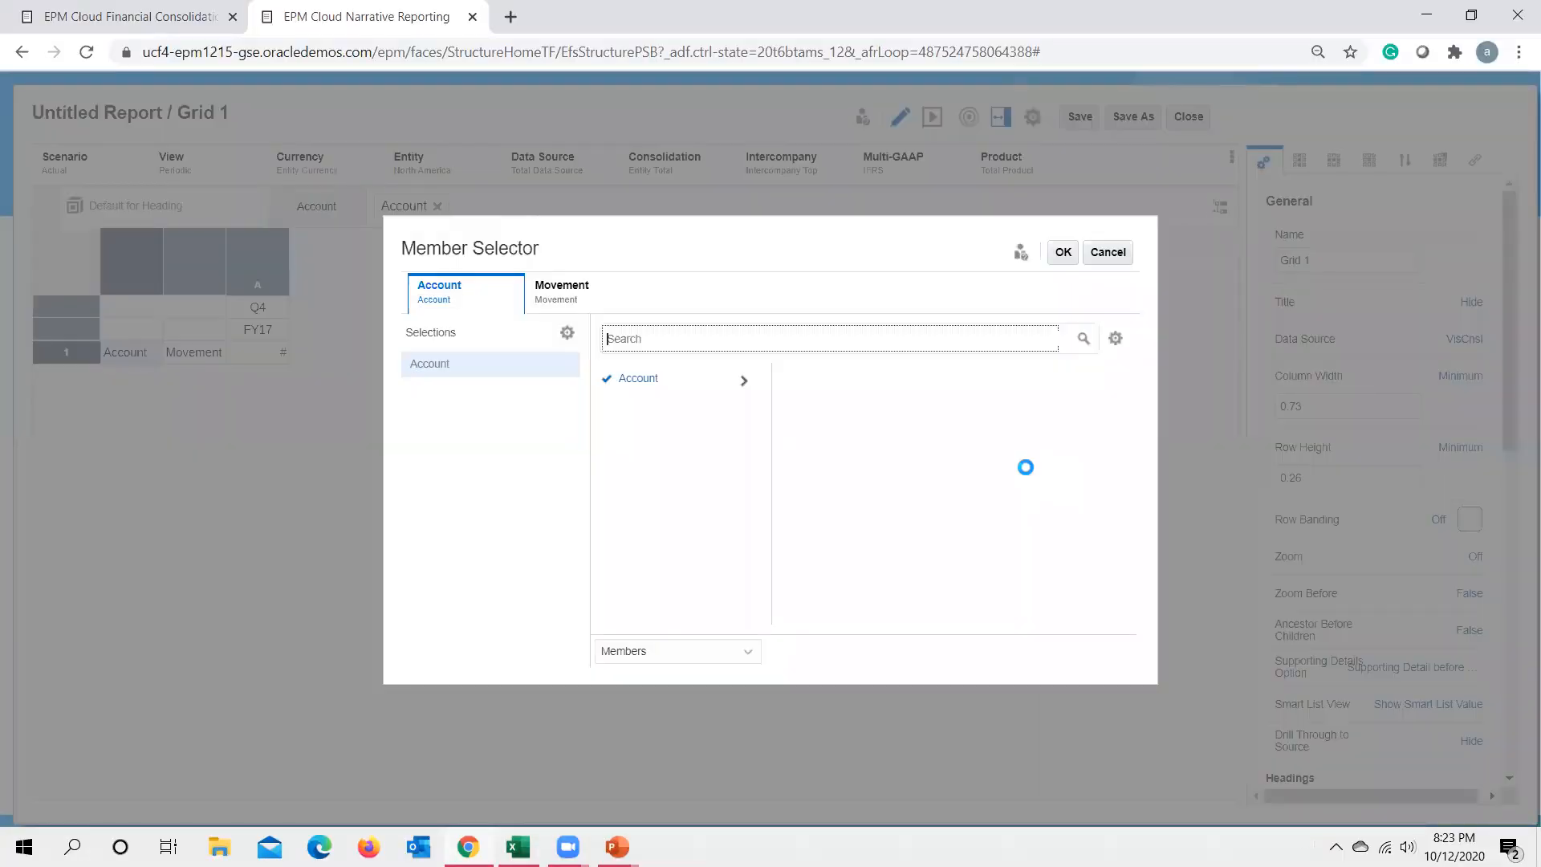
pyautogui.click(744, 381)
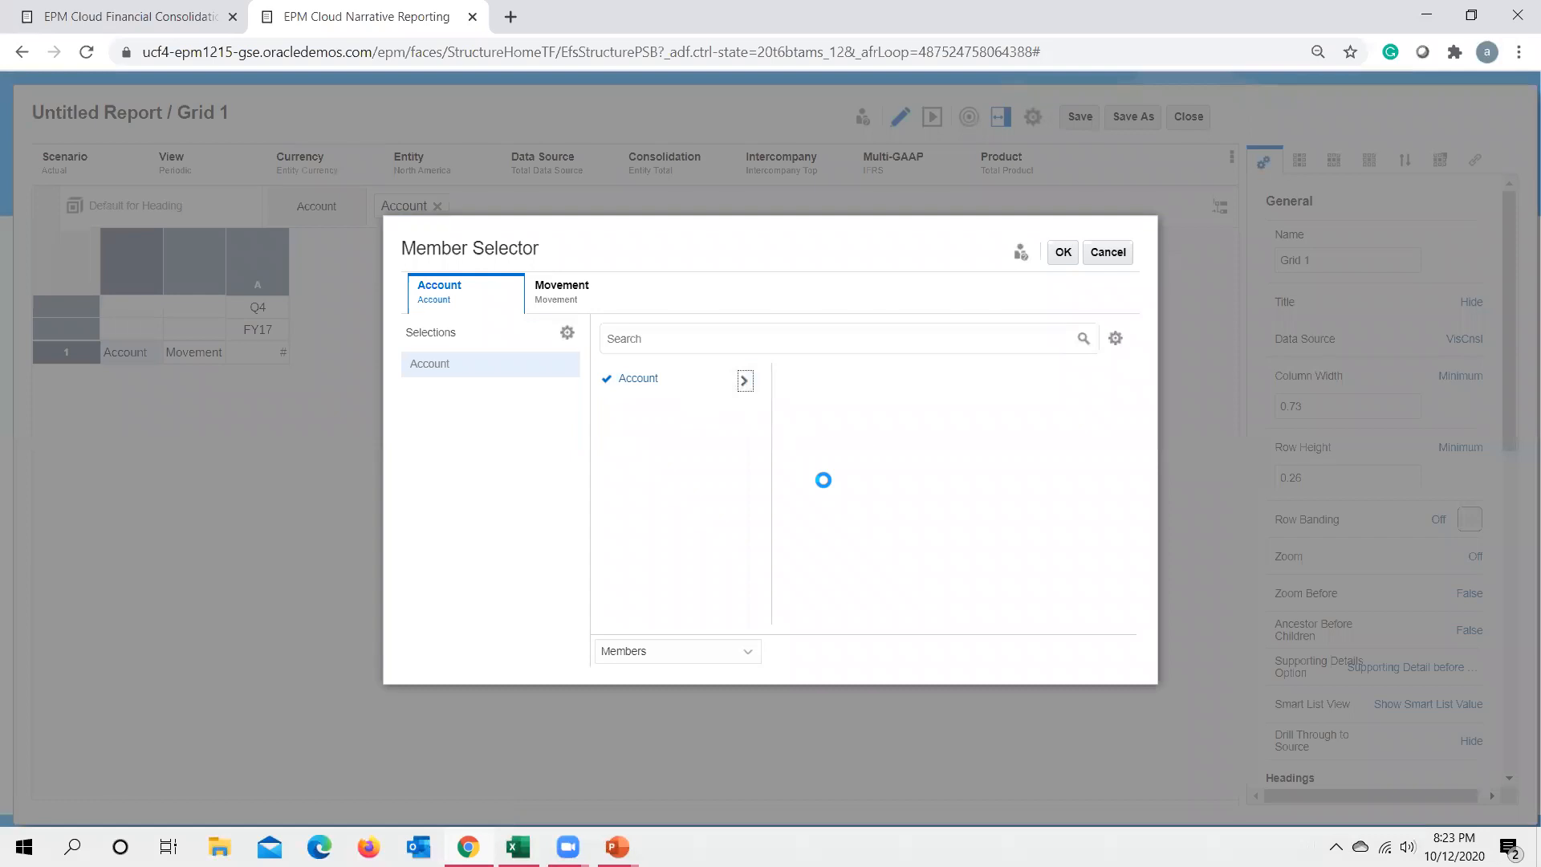
pyautogui.click(929, 477)
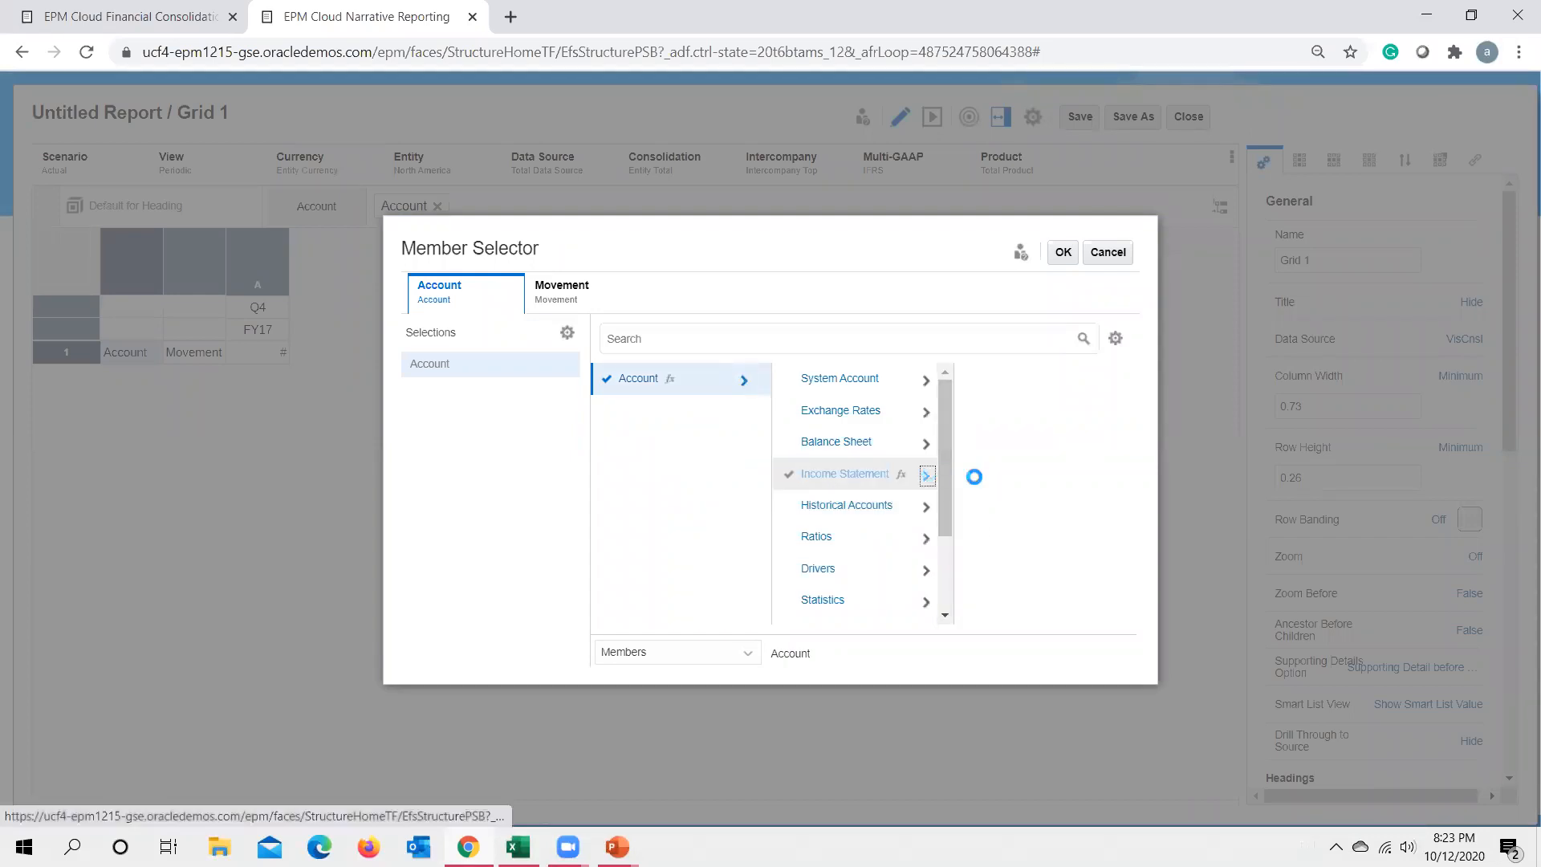
pyautogui.click(969, 370)
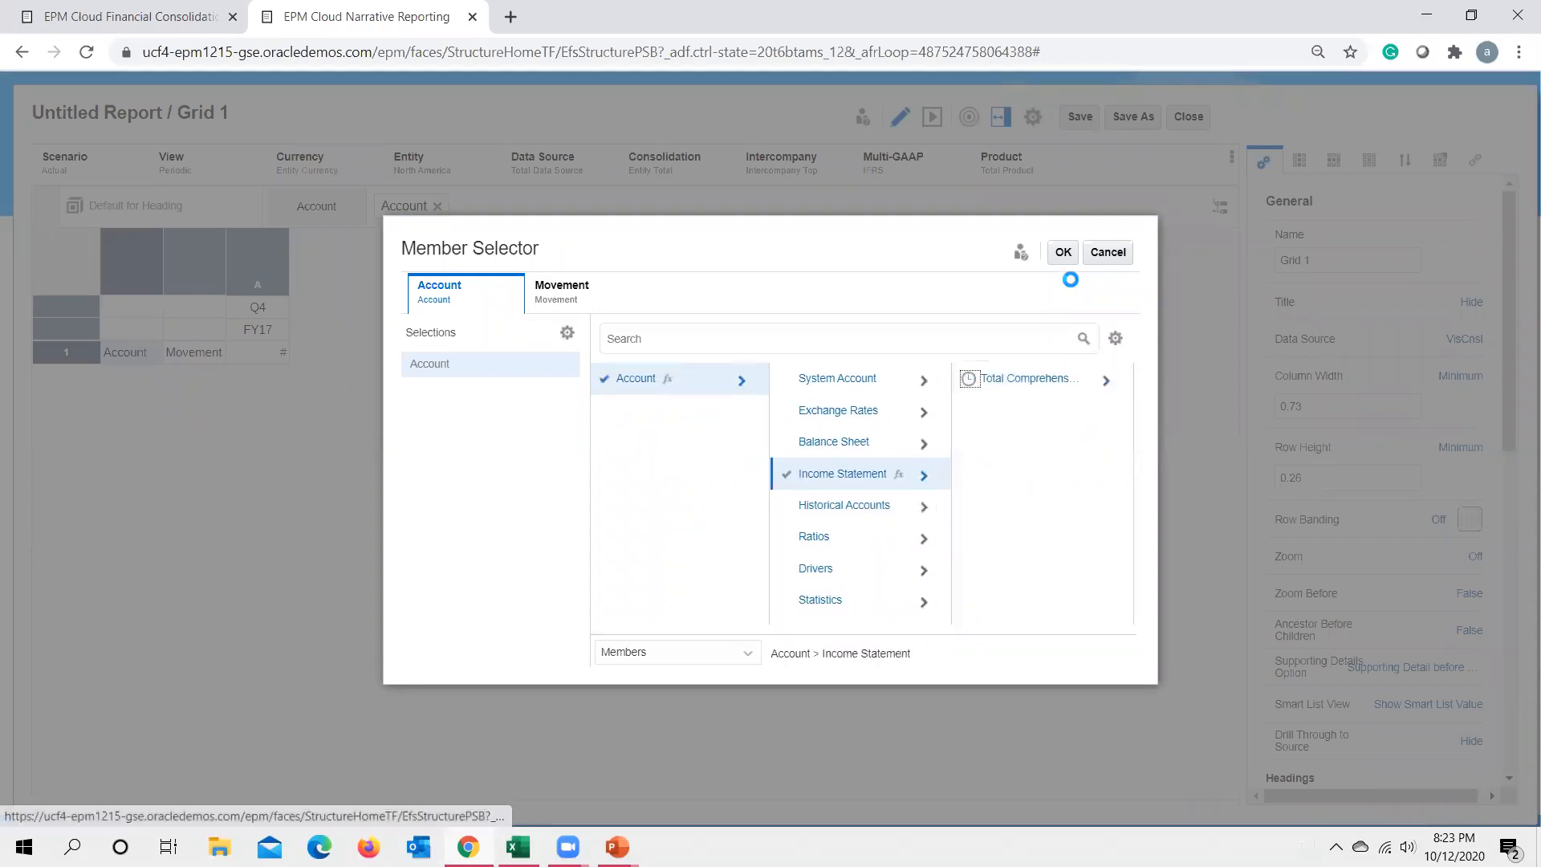
pyautogui.click(461, 365)
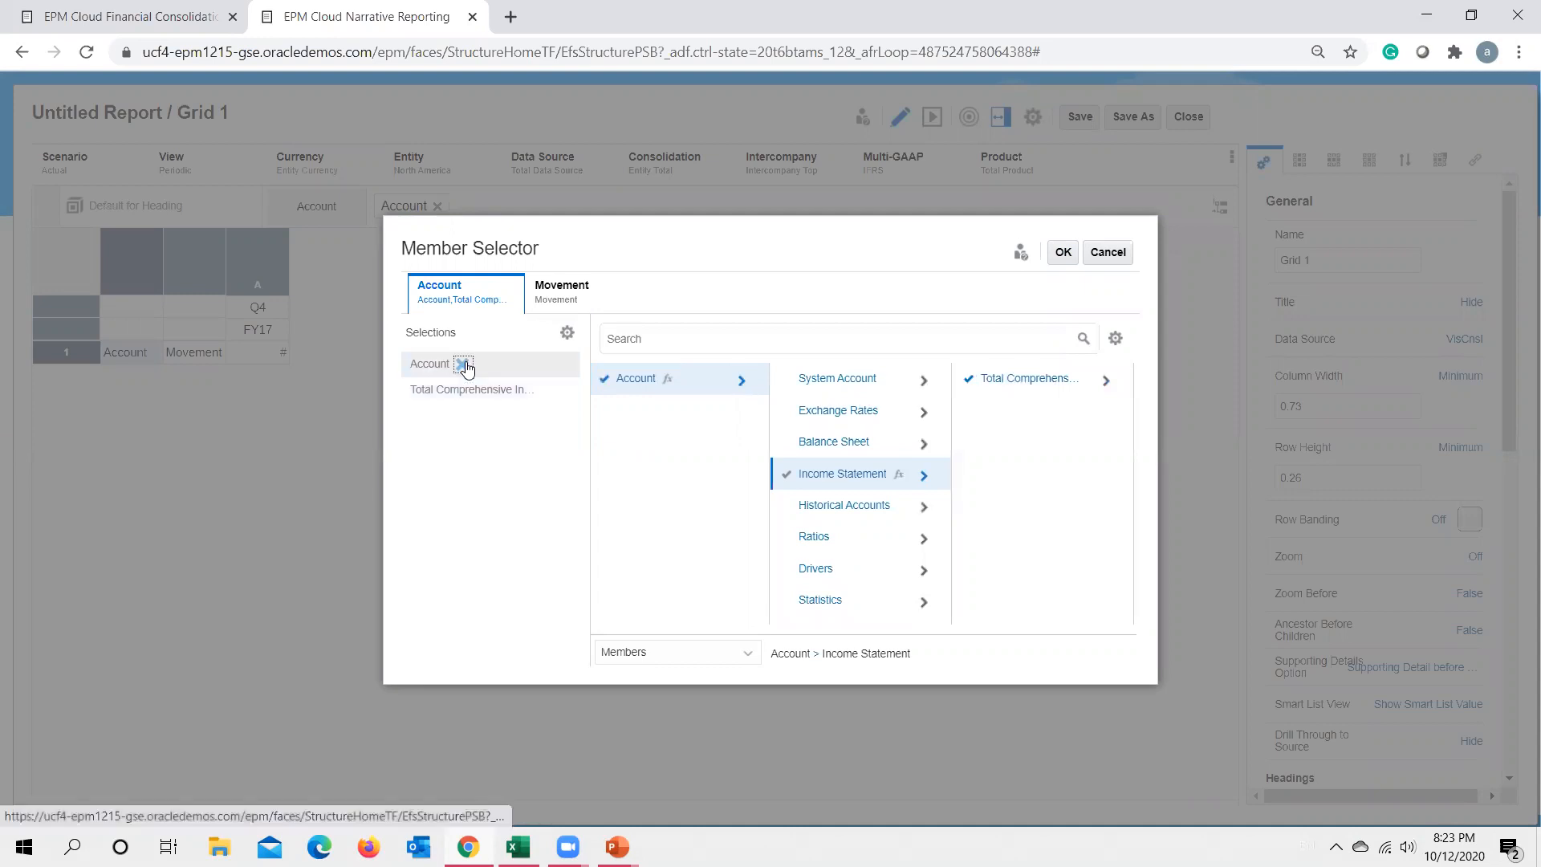
# Browse row 1's Movement hierarchy through Total Movements, Closing Balance, Total Movement Changes and Movements Operating down to the members of Changes in Net Assets.
pyautogui.click(550, 304)
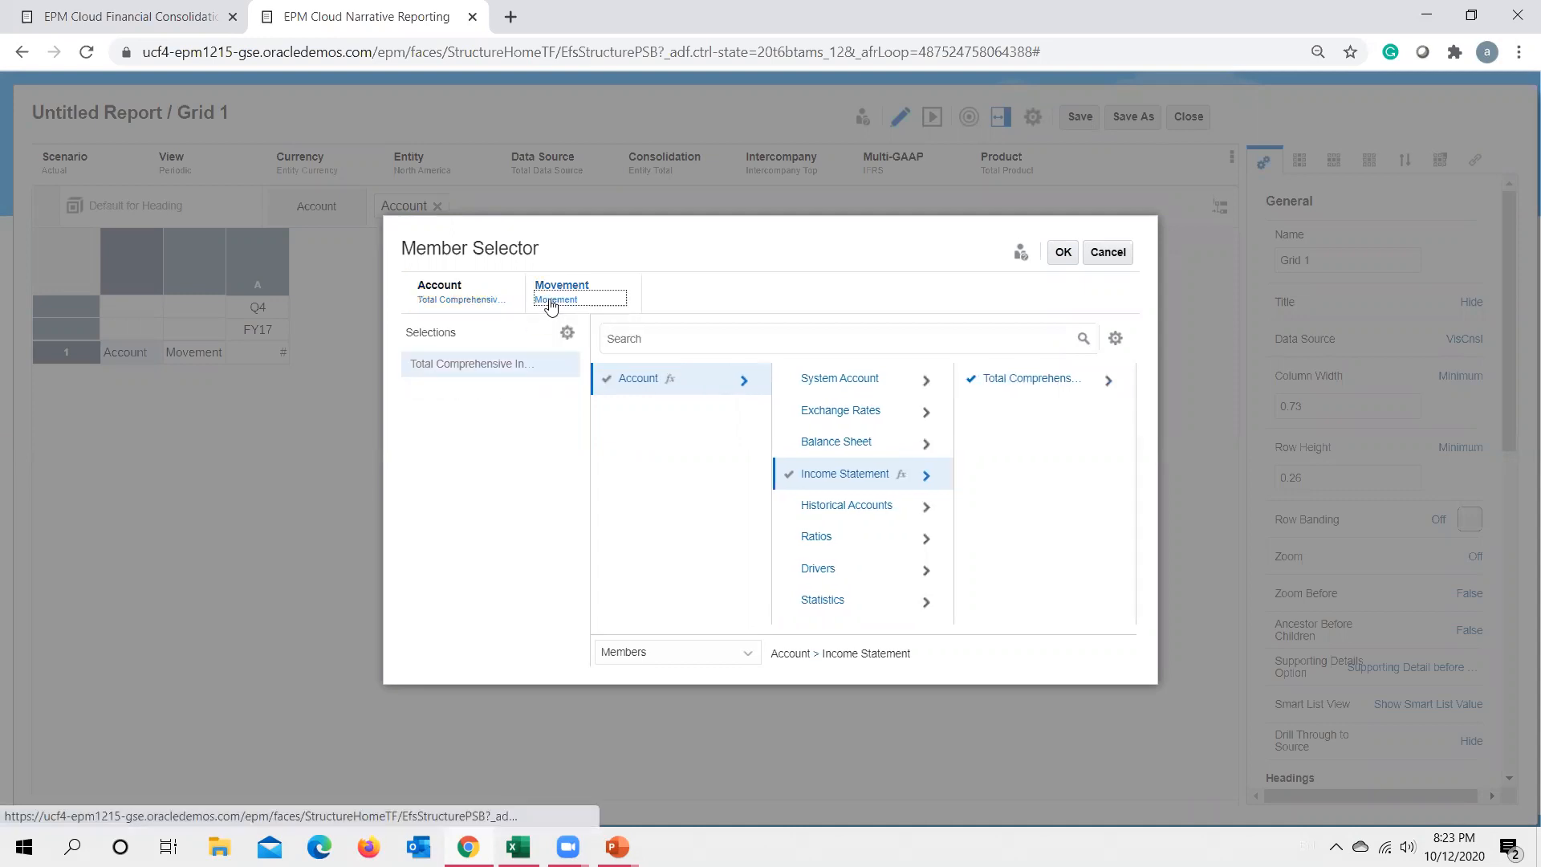
pyautogui.click(744, 382)
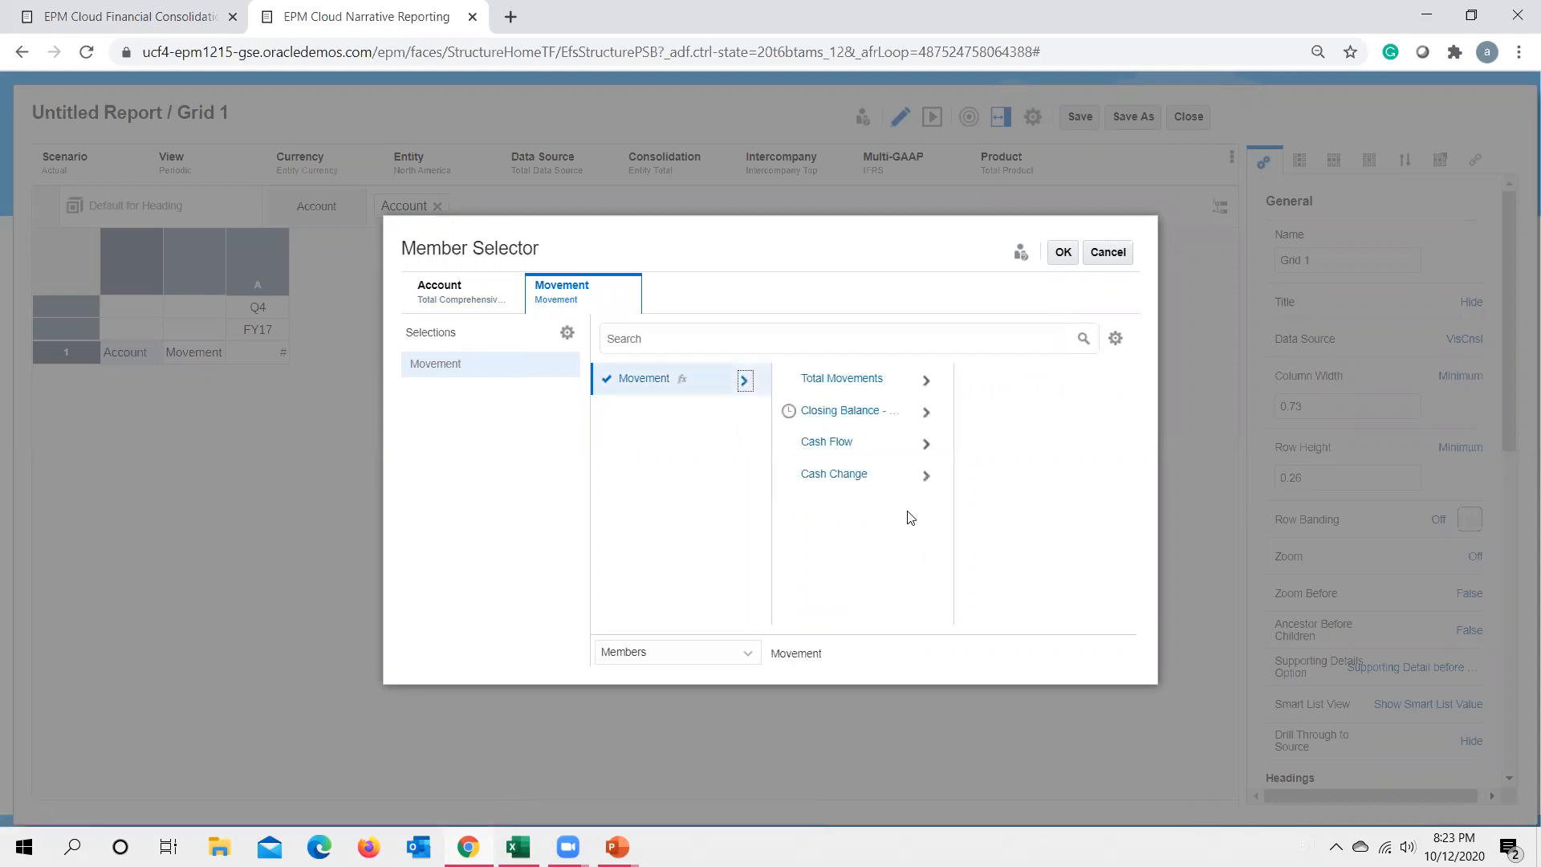
pyautogui.click(928, 380)
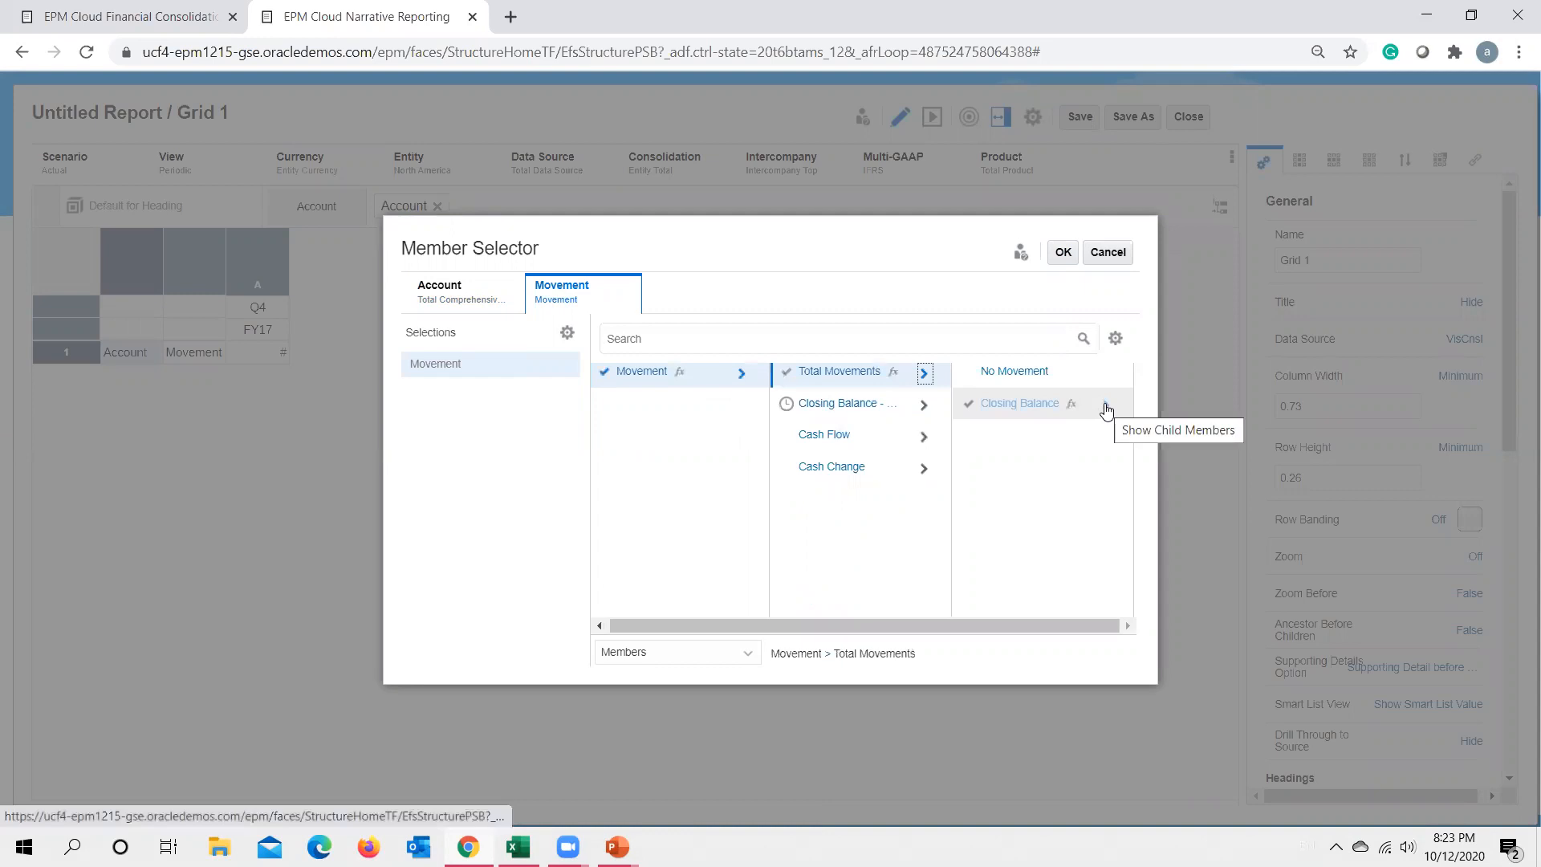
pyautogui.click(1105, 408)
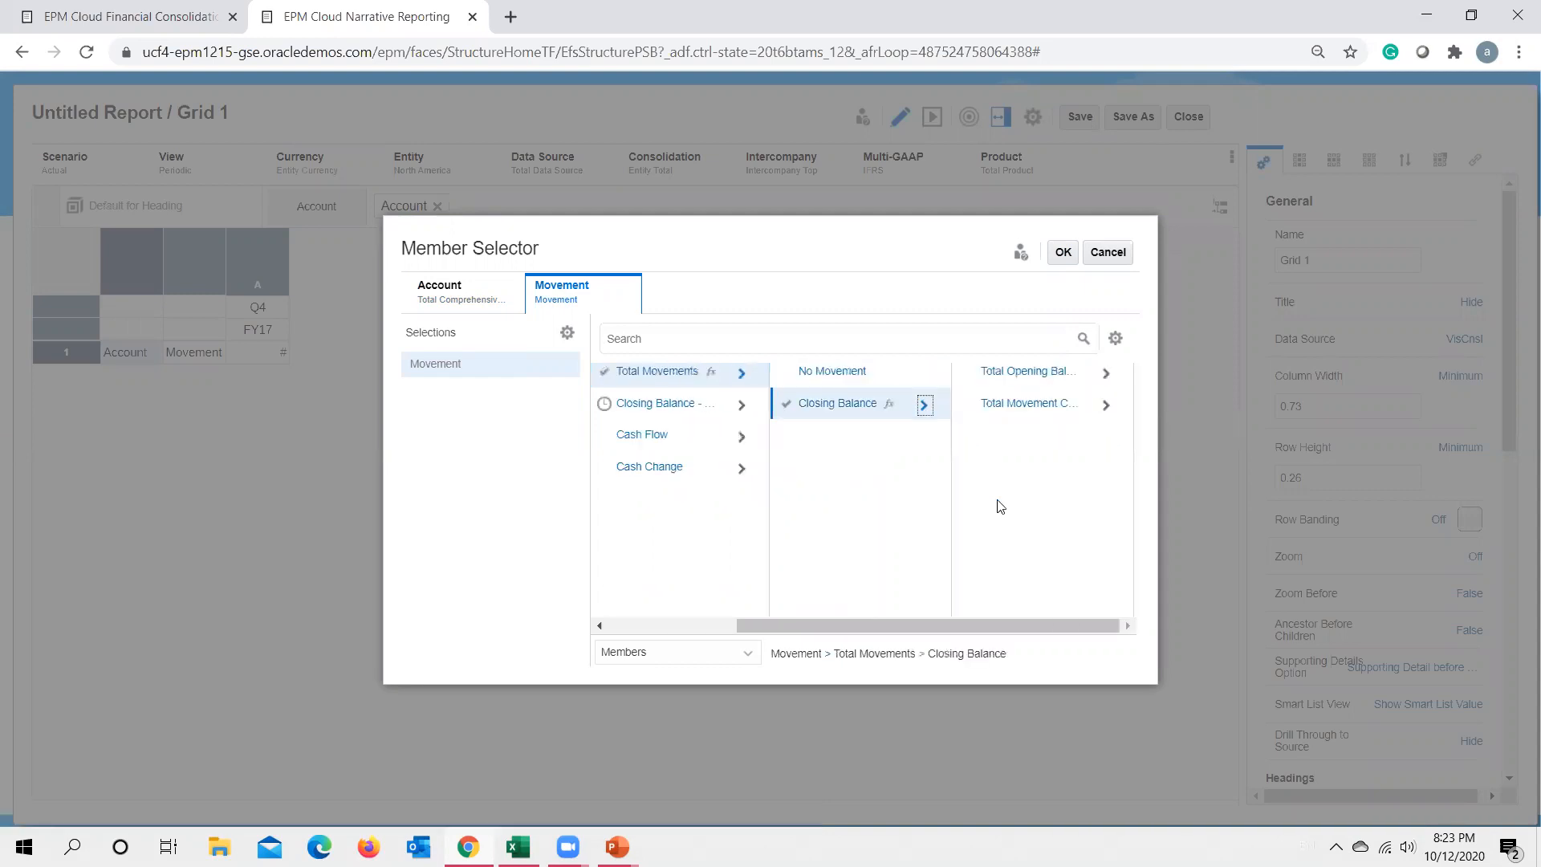
pyautogui.click(1105, 406)
pyautogui.click(1106, 373)
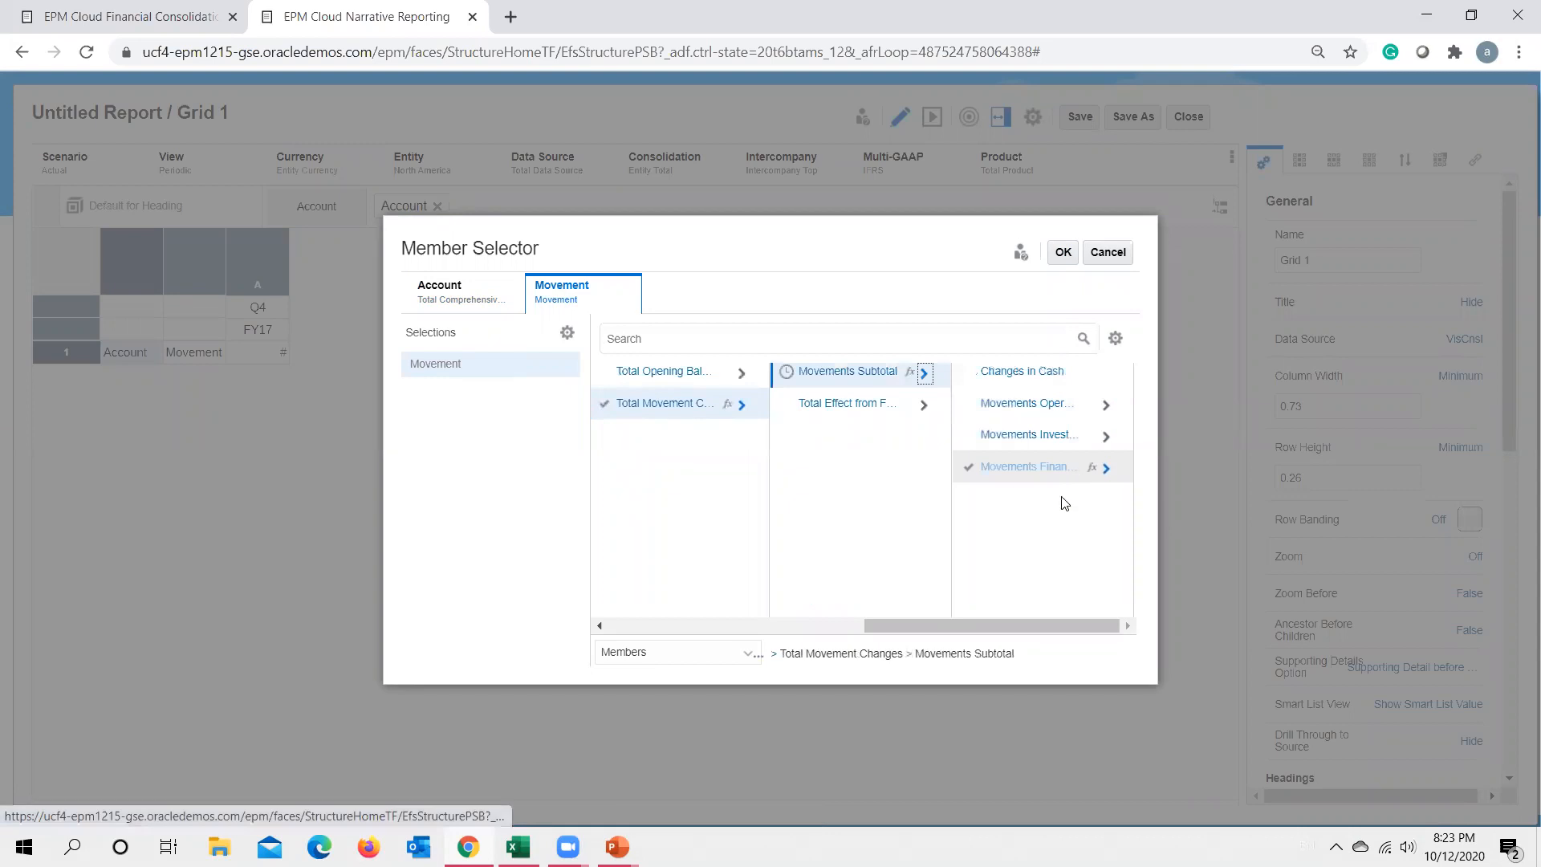
pyautogui.click(1106, 406)
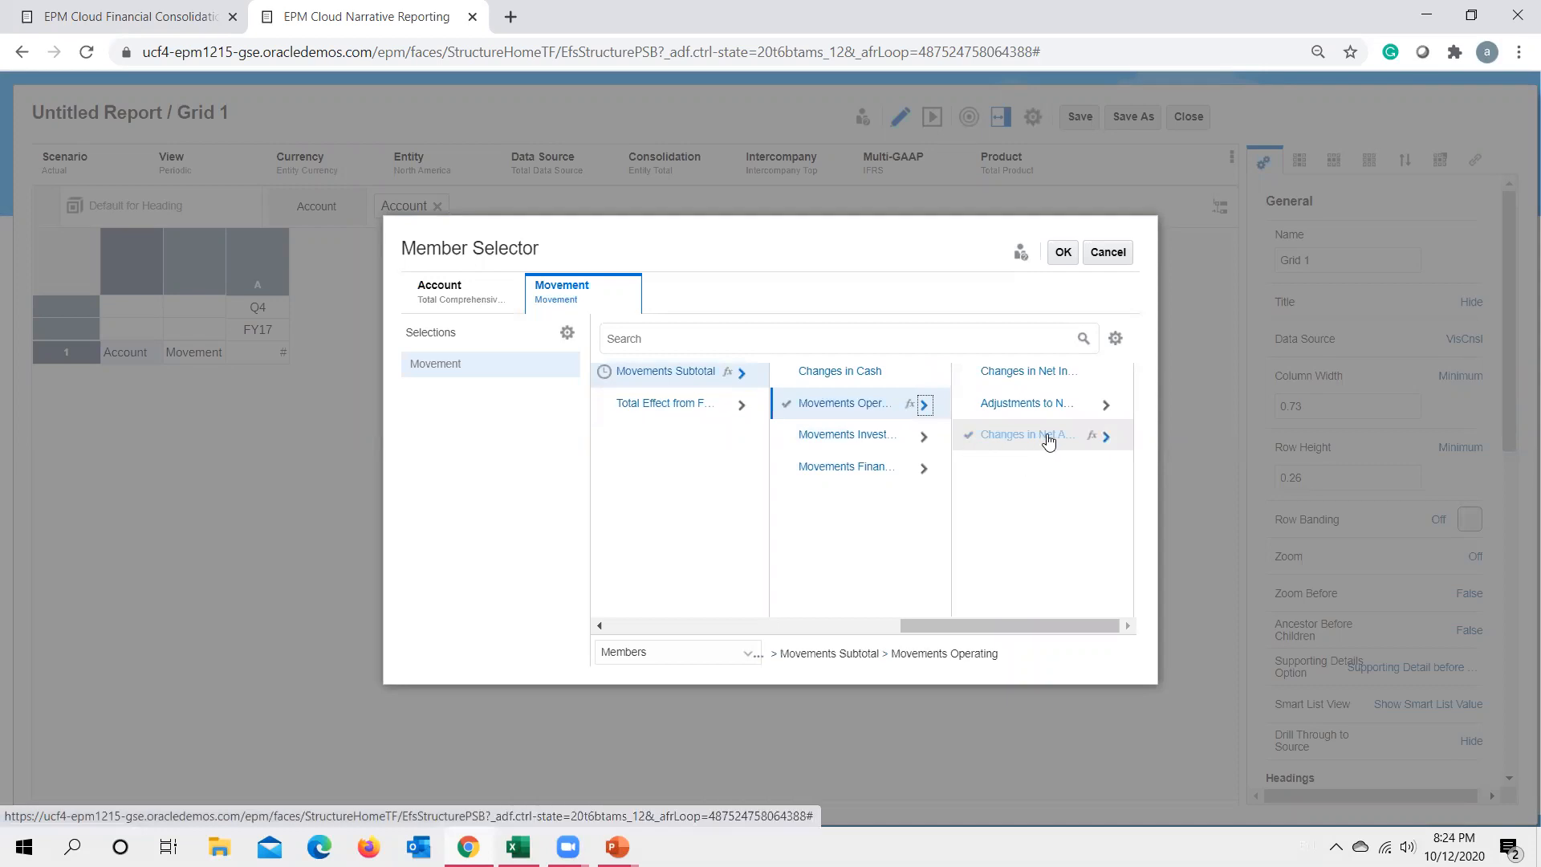
pyautogui.hotkey('alt', 'Tab')
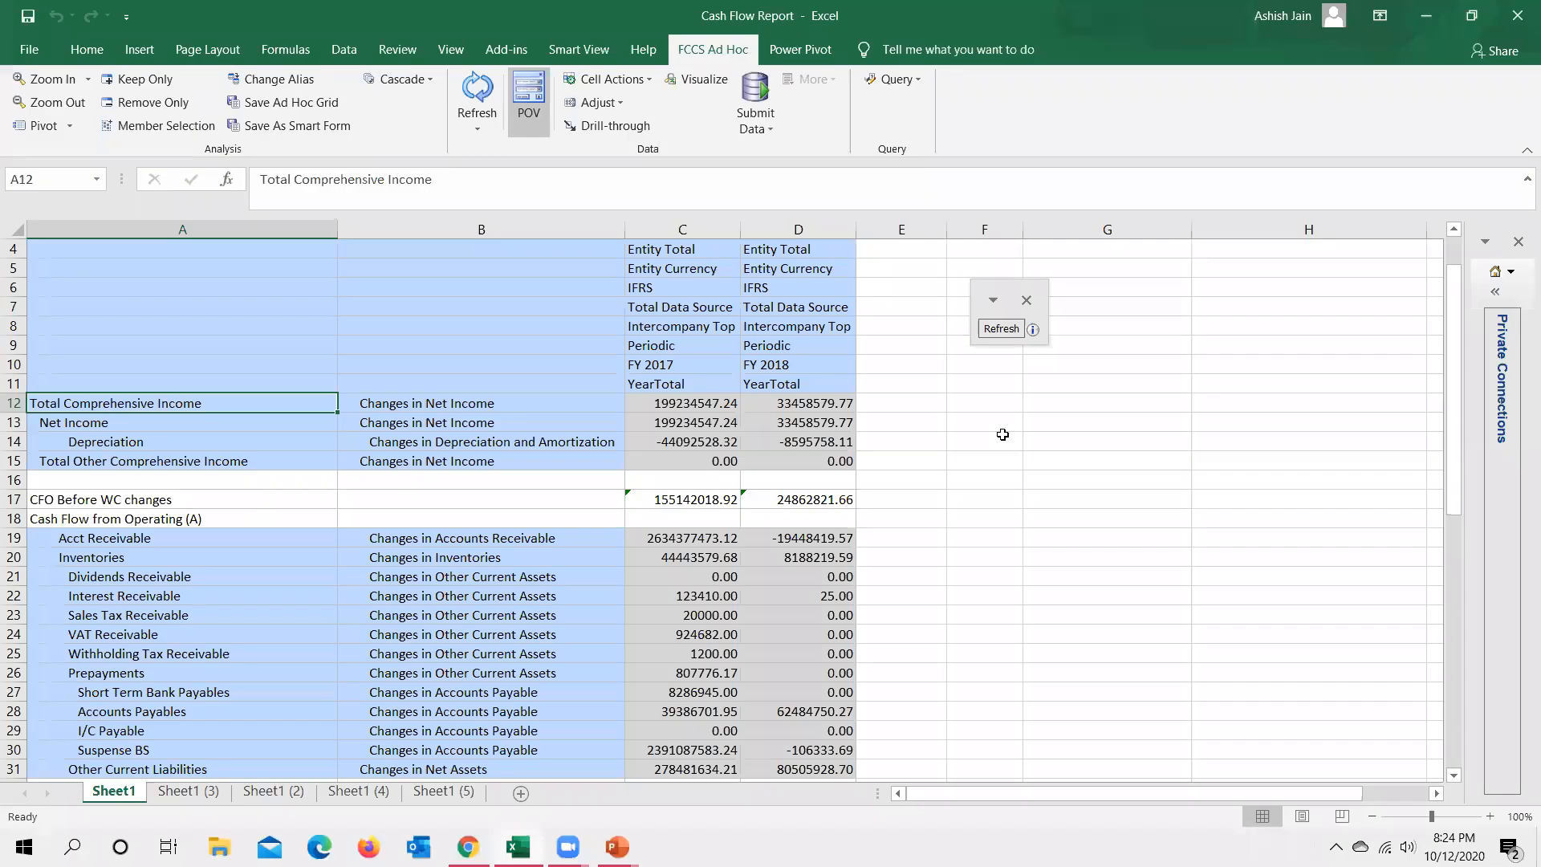
pyautogui.hotkey('alt', 'Tab')
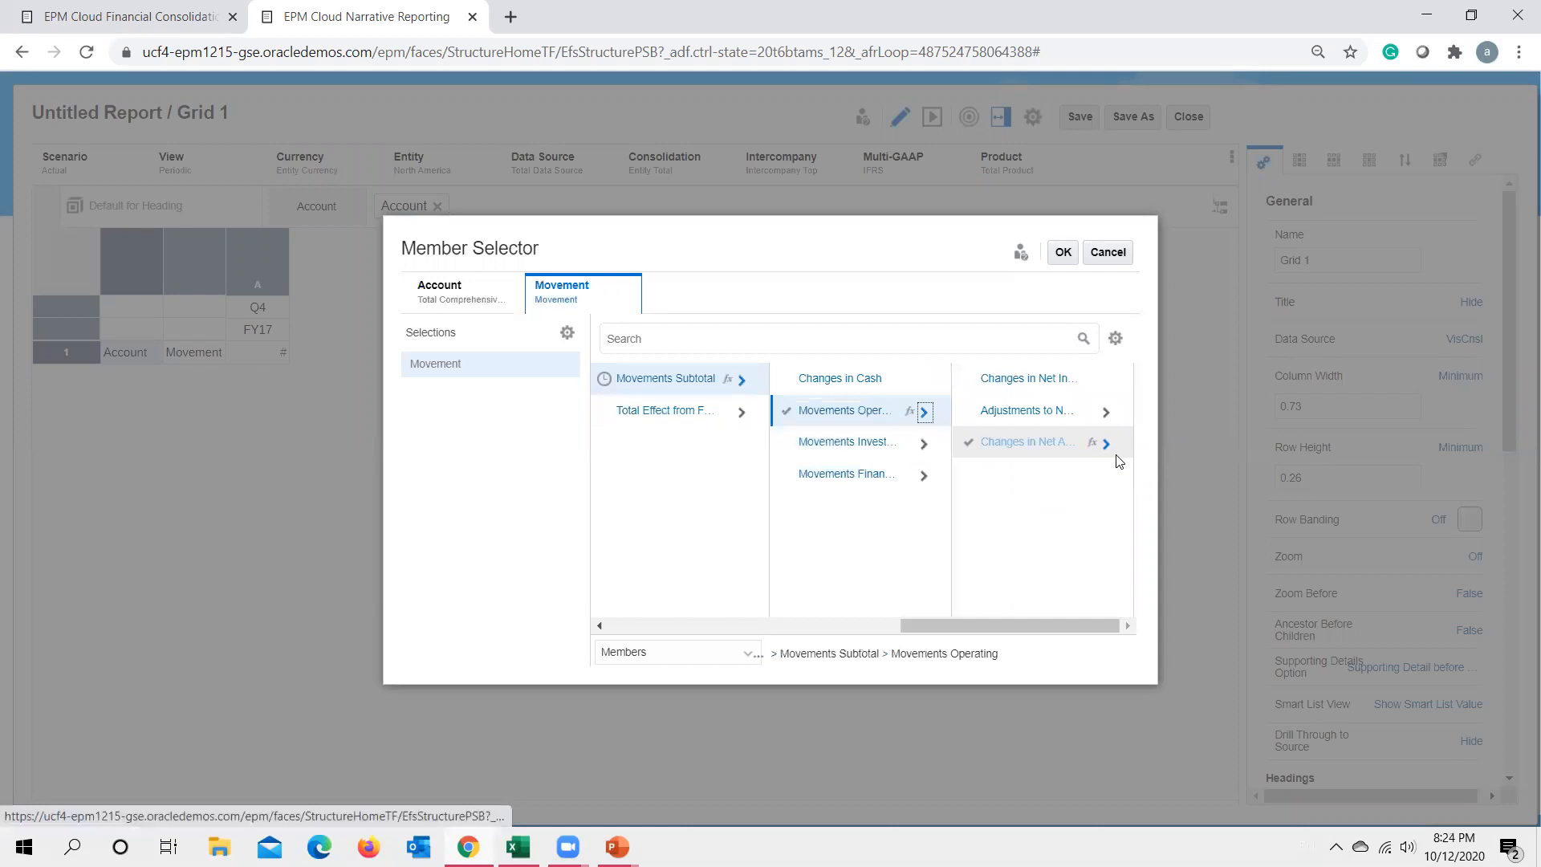
pyautogui.click(1108, 443)
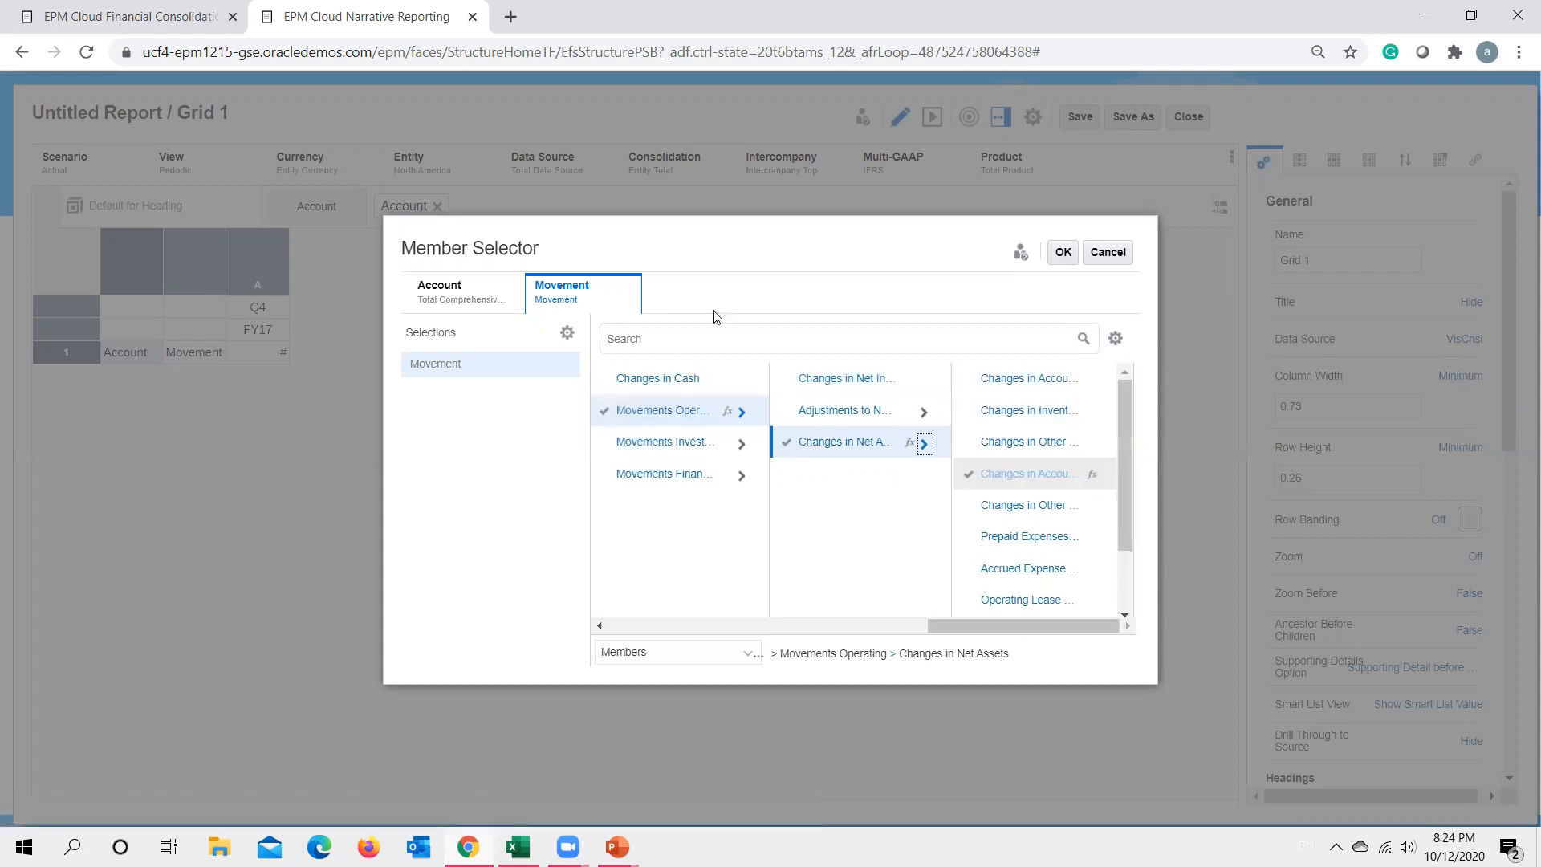
# Copy Changes in Net Income from cell B12 of the Excel Cash Flow Report and search the Movement members for it in Narrative Reporting.
pyautogui.click(689, 342)
pyautogui.hotkey('alt', 'Tab')
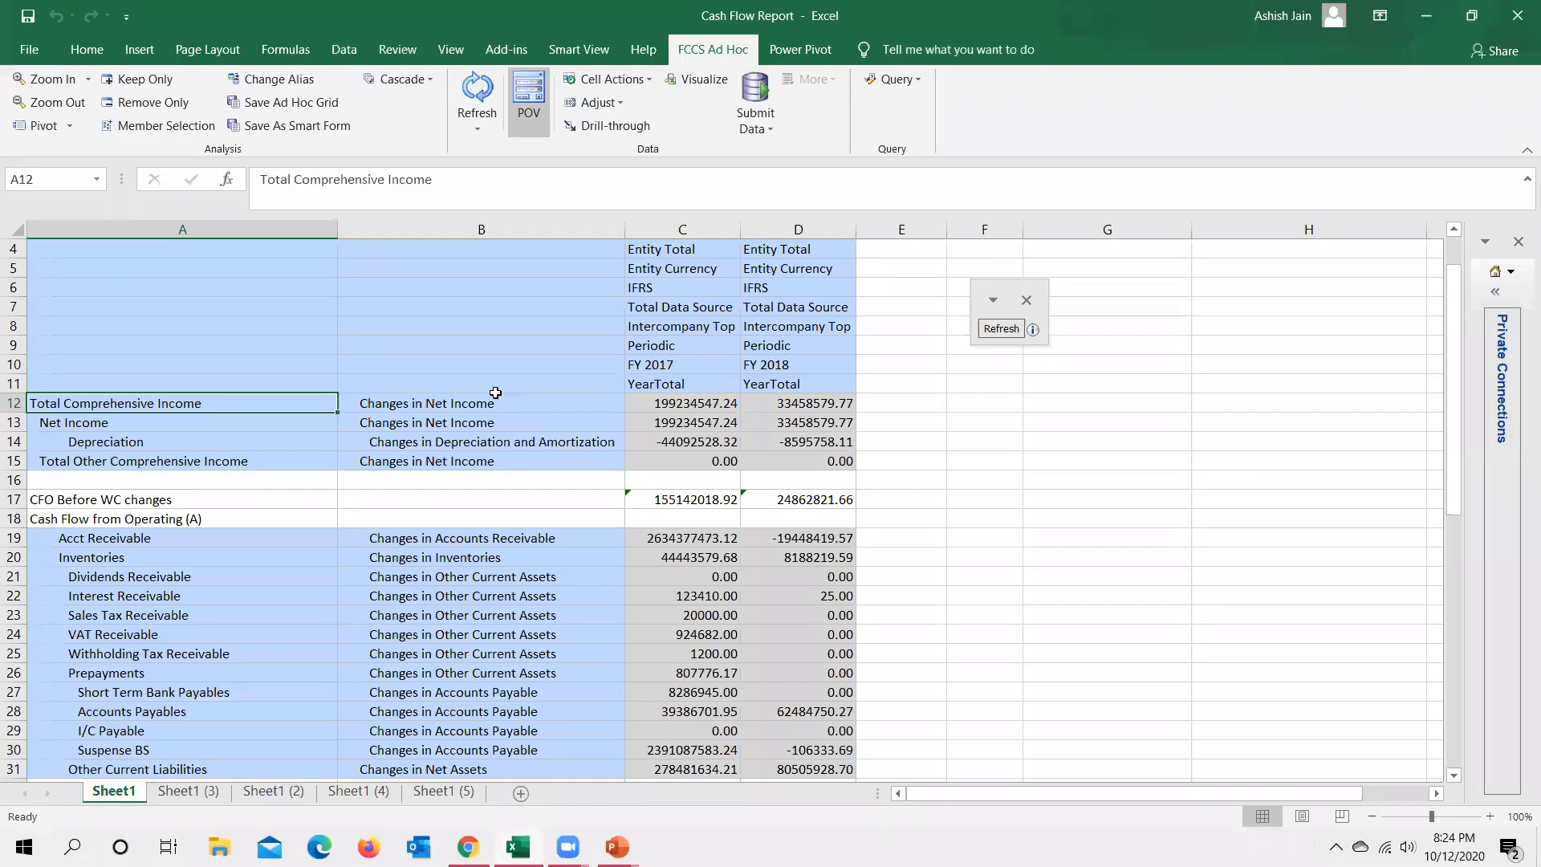
pyautogui.click(440, 402)
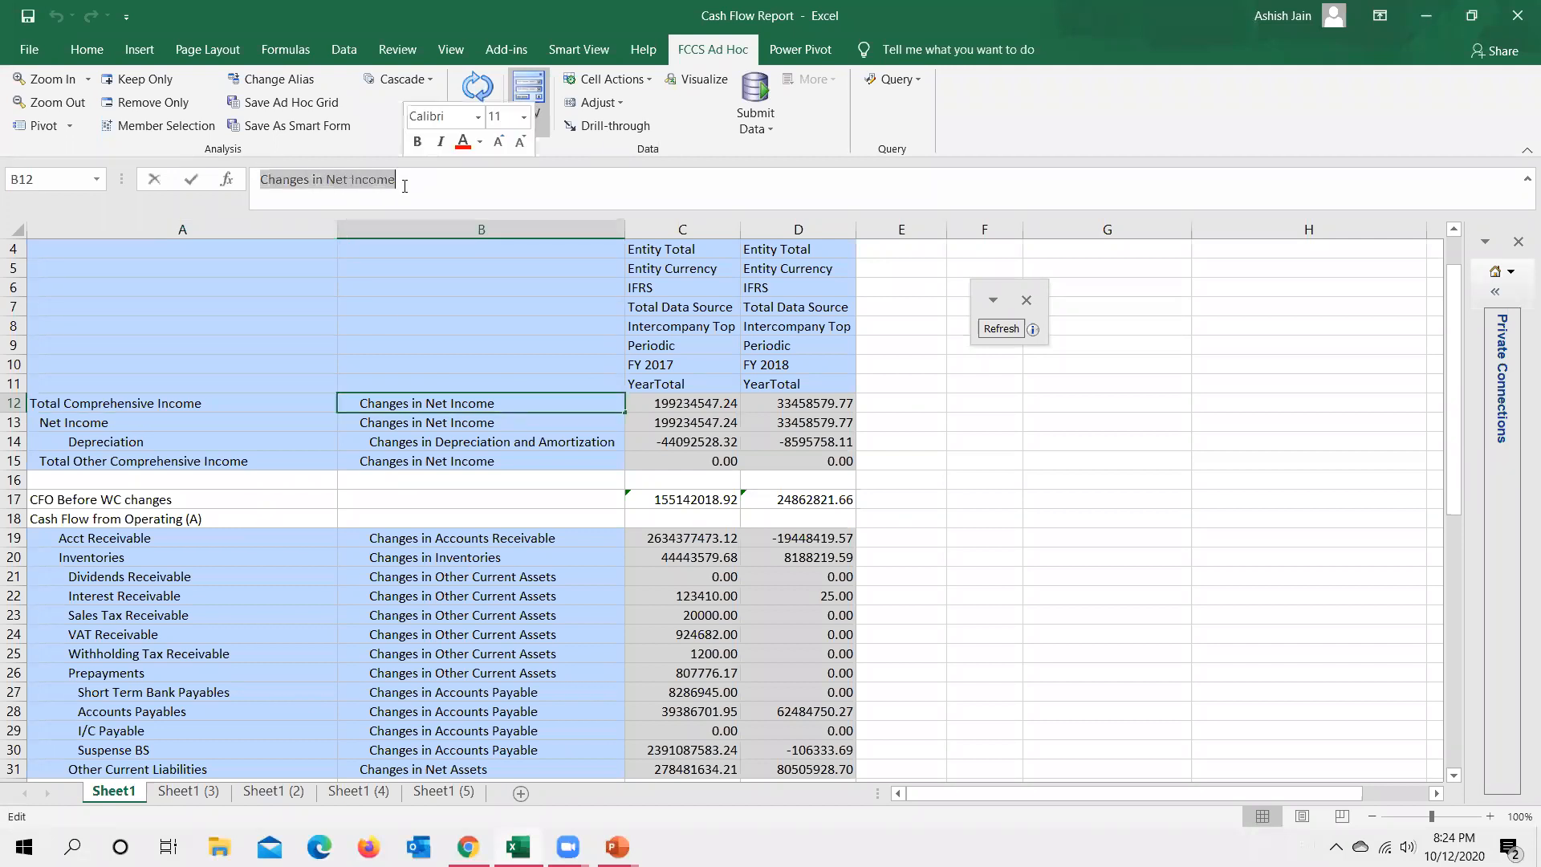
pyautogui.hotkey('alt', 'Tab')
pyautogui.click(647, 338)
pyautogui.write('Changes in Net Income')
pyautogui.press('Return')
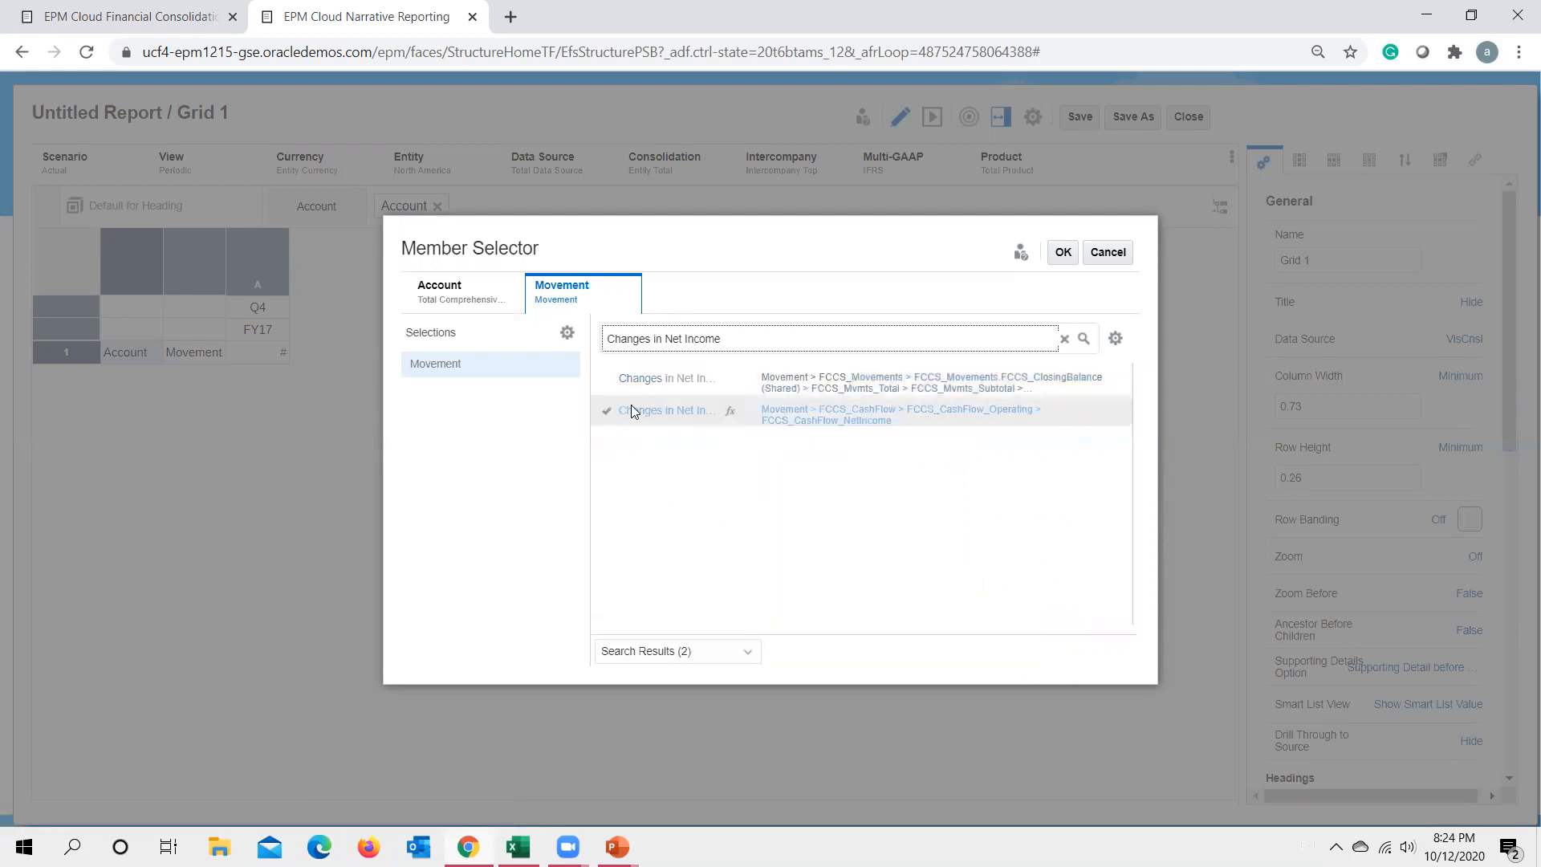
# Replace row 1's Movement member with the Changes in Net Income found under Closing Balance and apply the selections.
pyautogui.click(607, 378)
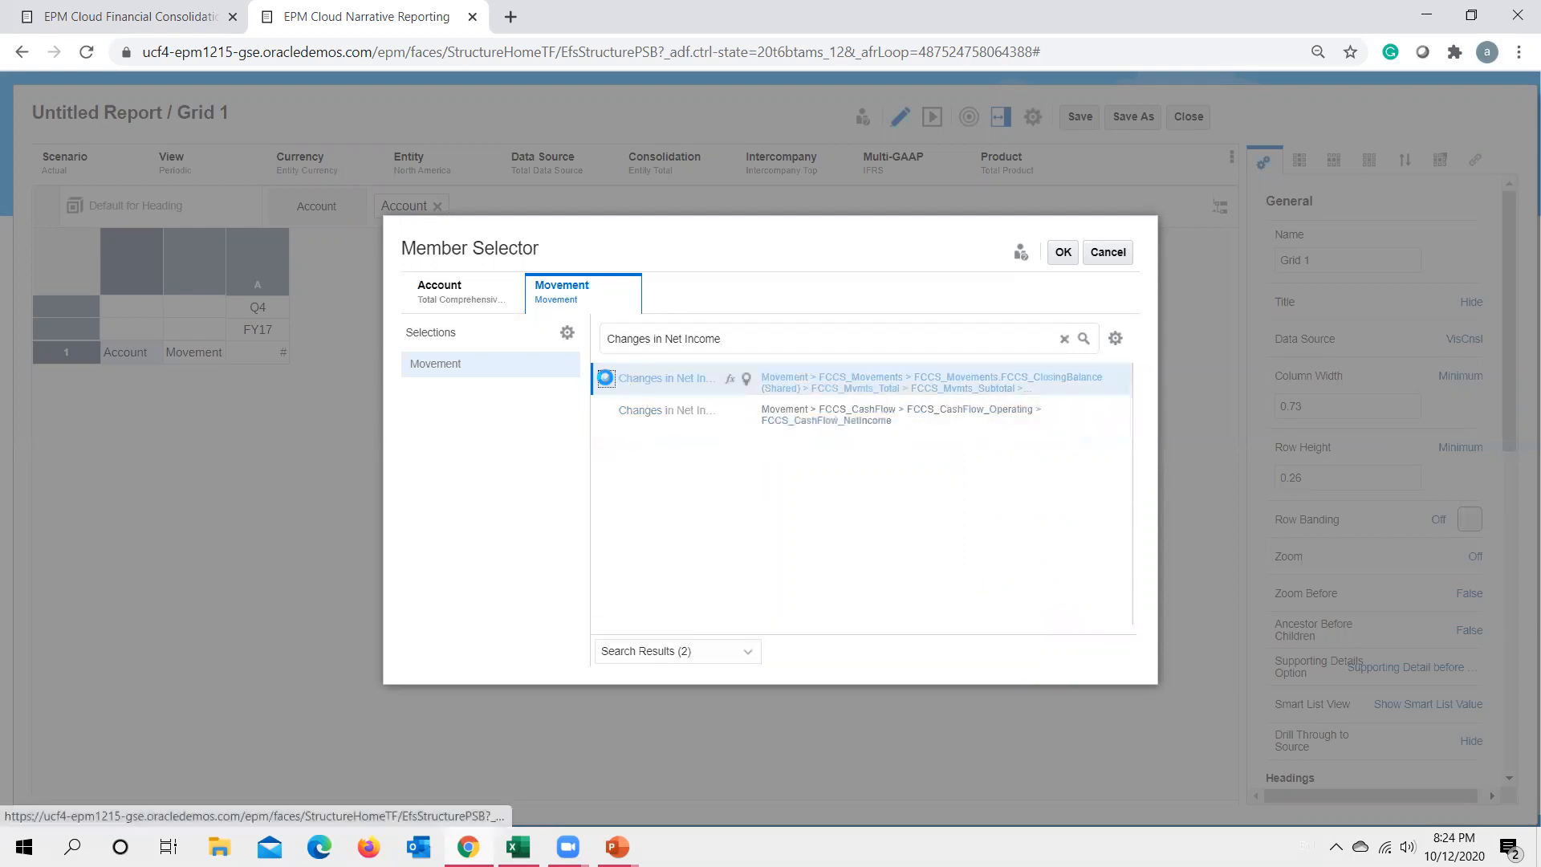
pyautogui.click(605, 378)
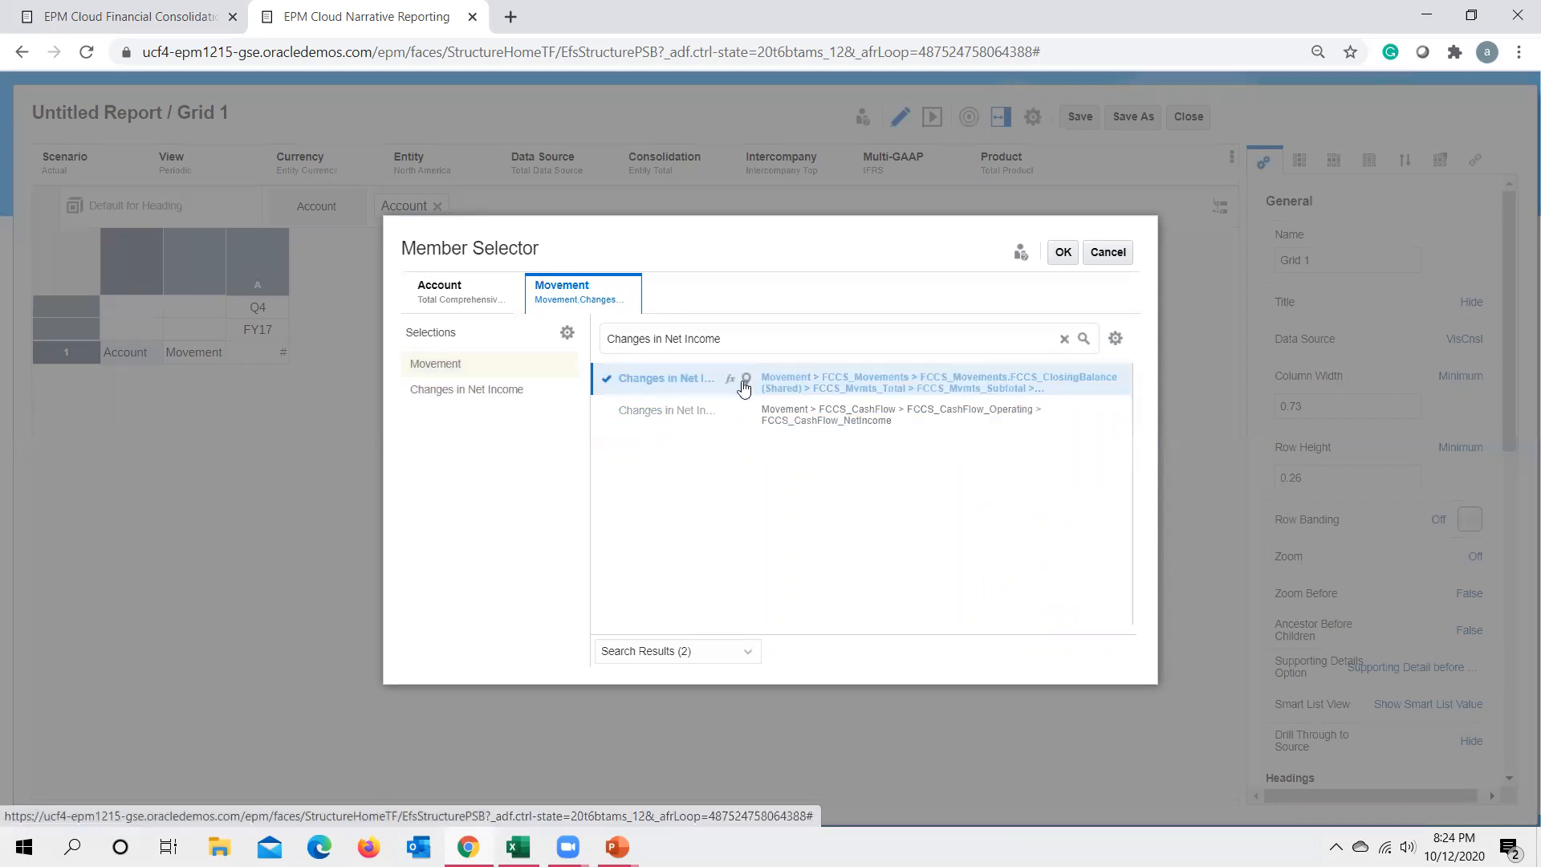
pyautogui.click(474, 363)
pyautogui.click(1062, 252)
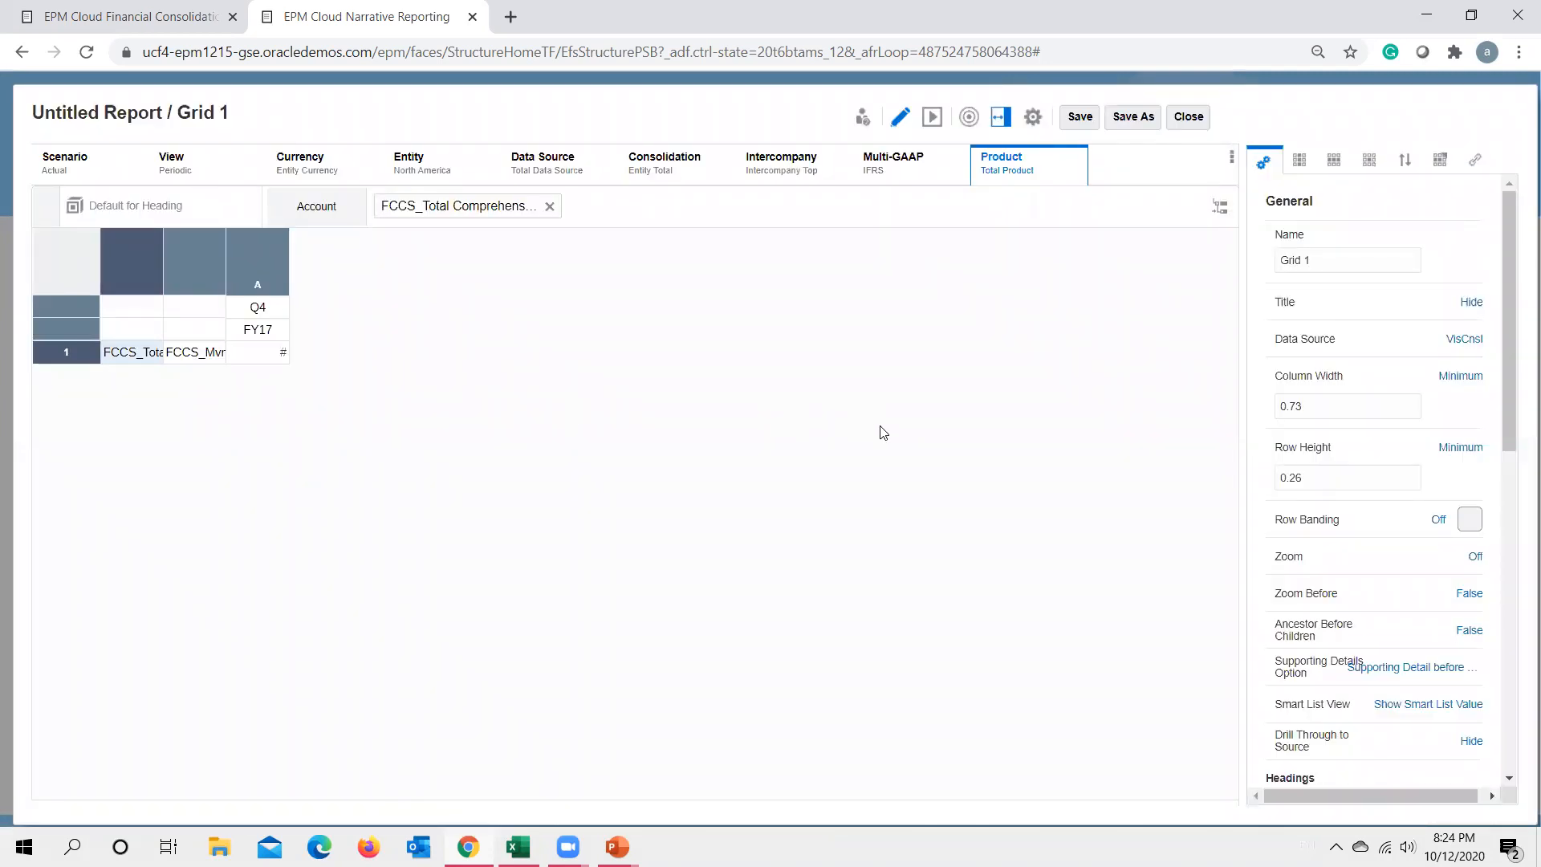
# Preview the report with its data, return to editing the grid and insert a data row after row 1.
pyautogui.click(932, 119)
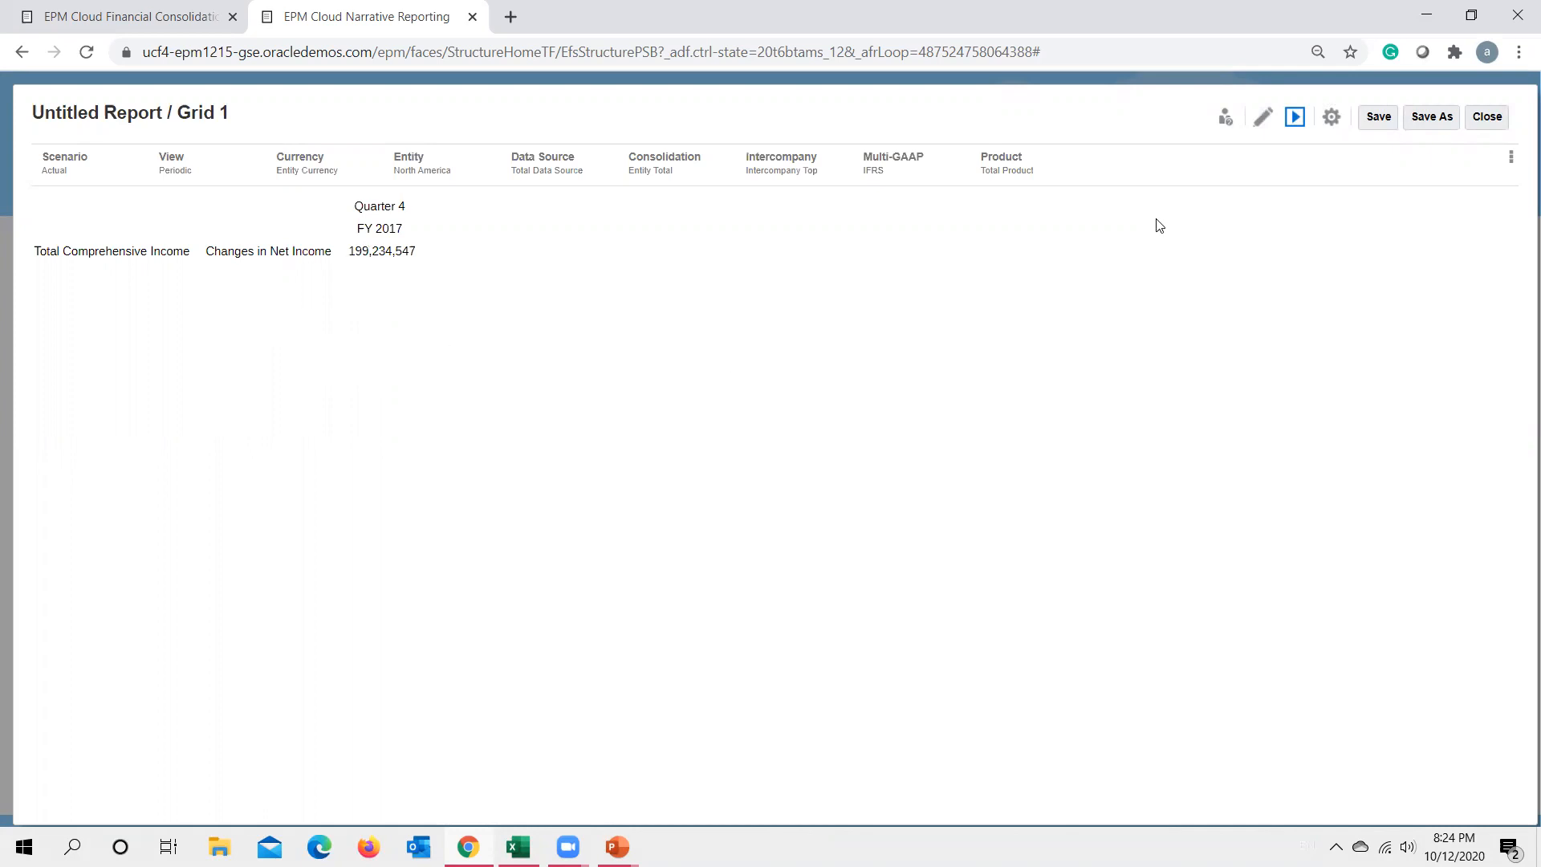
pyautogui.click(1263, 118)
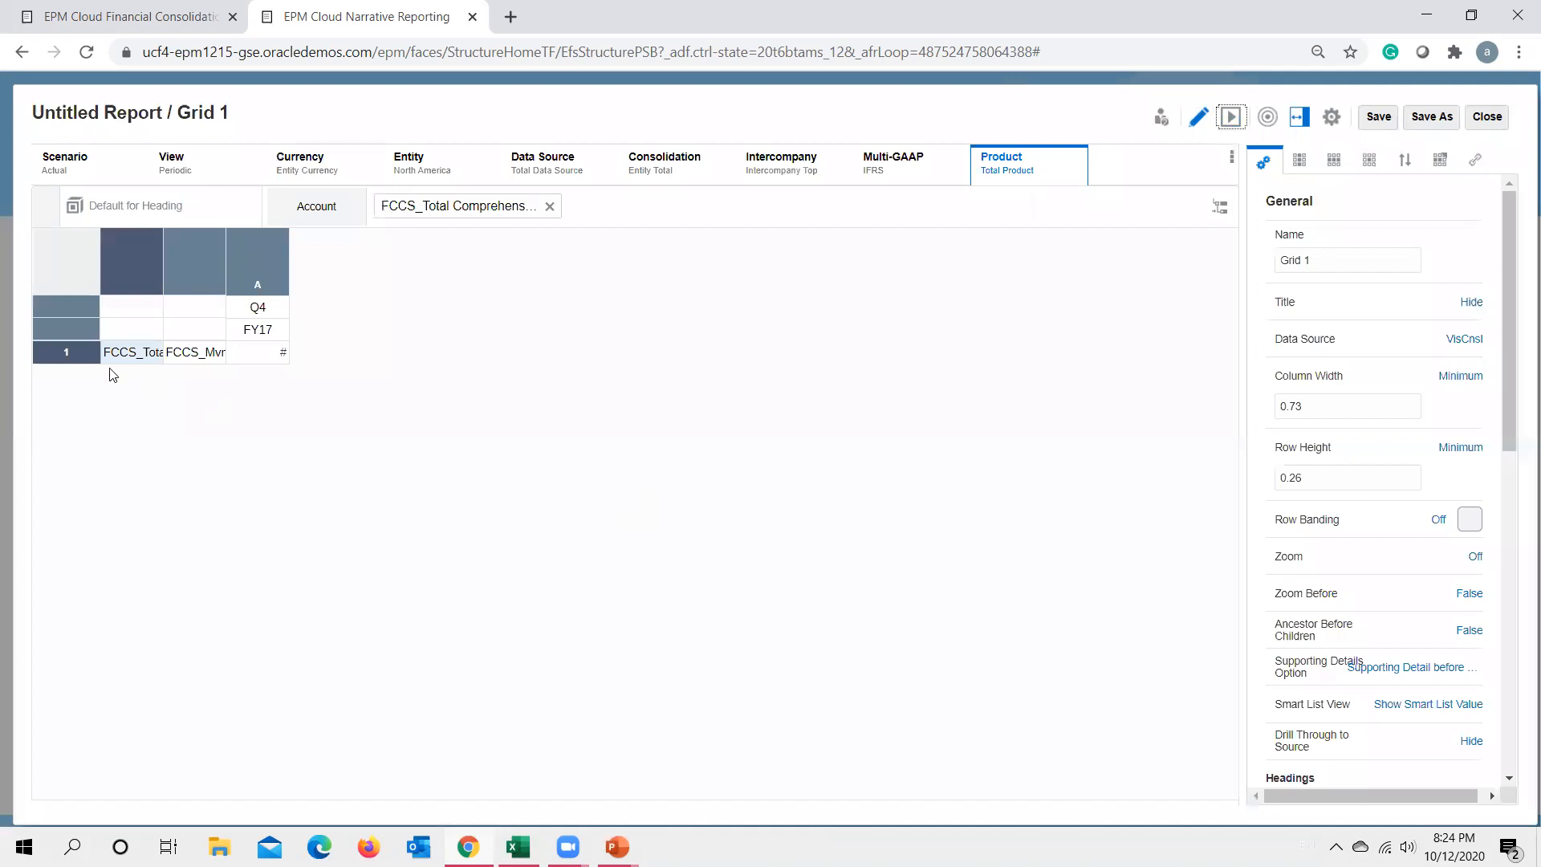
pyautogui.click(83, 354)
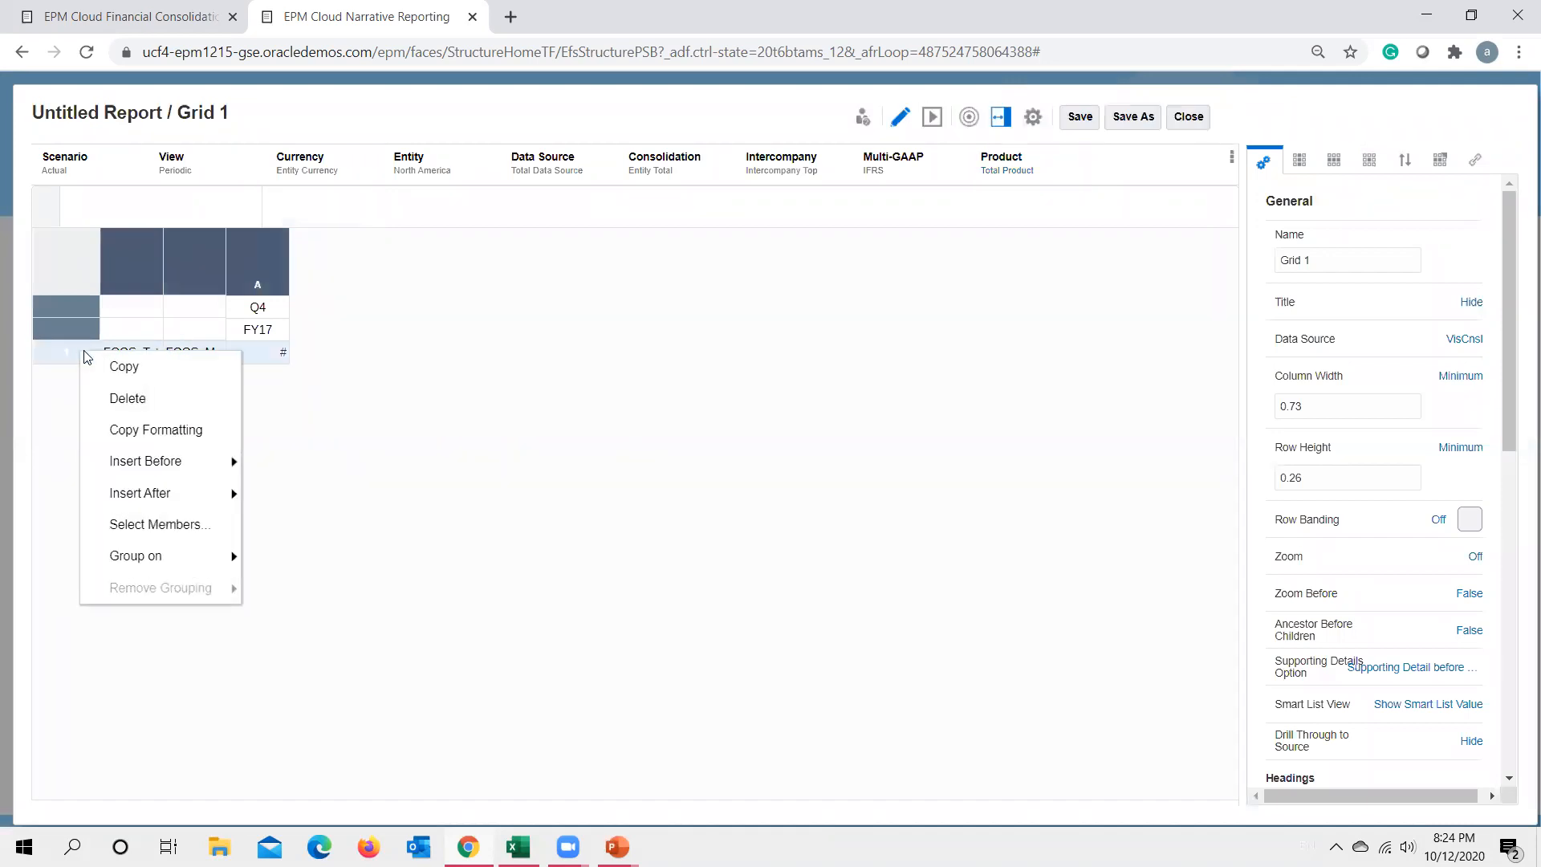
pyautogui.moveTo(210, 496)
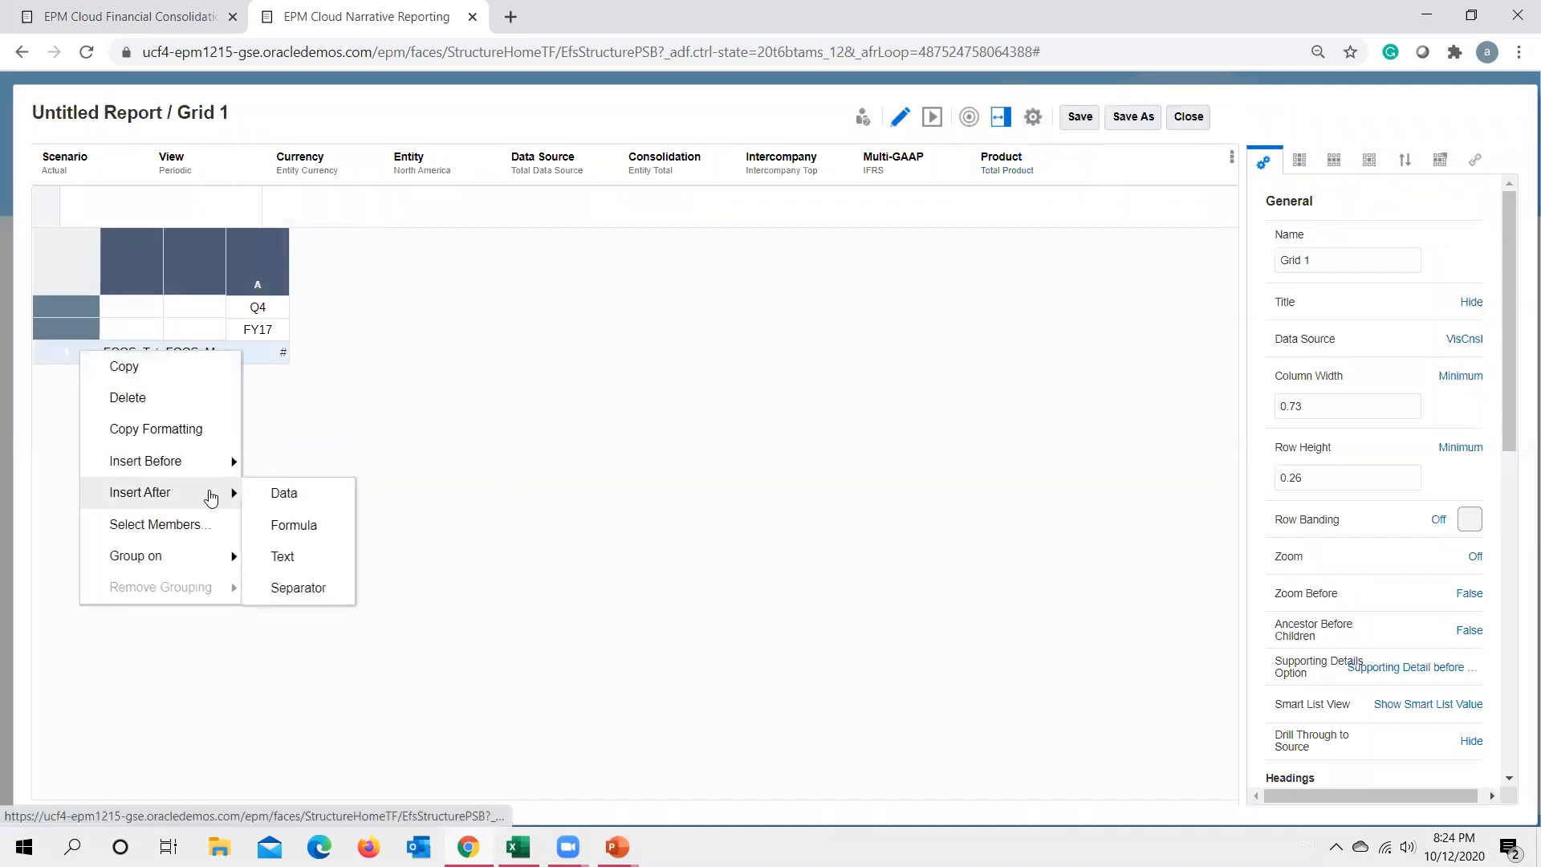
pyautogui.click(282, 493)
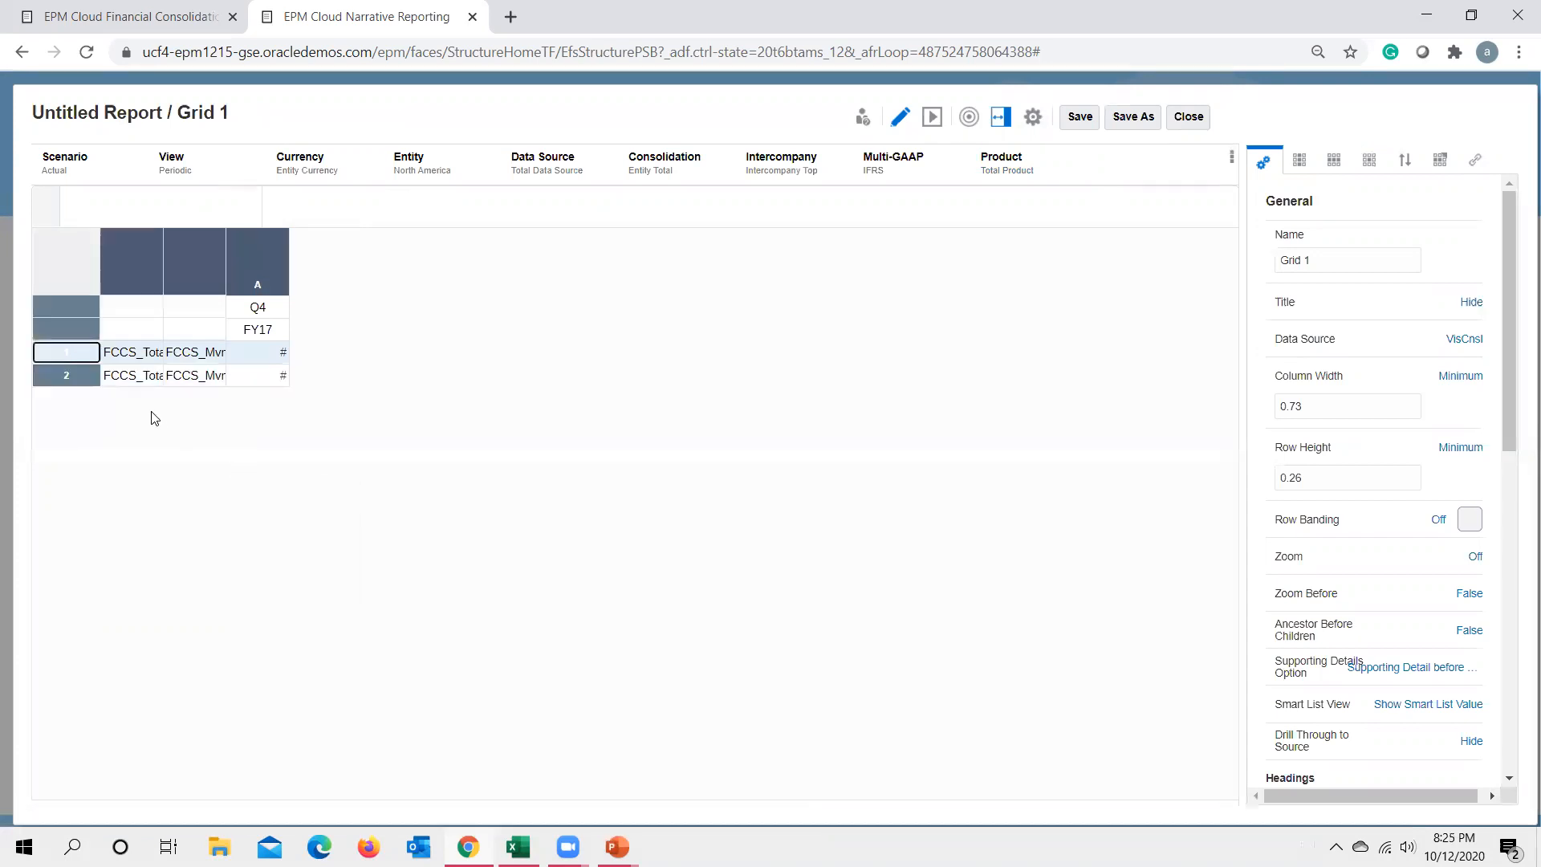
# Copy Net Income from cell A13 of the Excel report and search the Account members for it for row 2 in Narrative Reporting.
pyautogui.click(133, 380)
pyautogui.hotkey('alt', 'Tab')
pyautogui.click(122, 424)
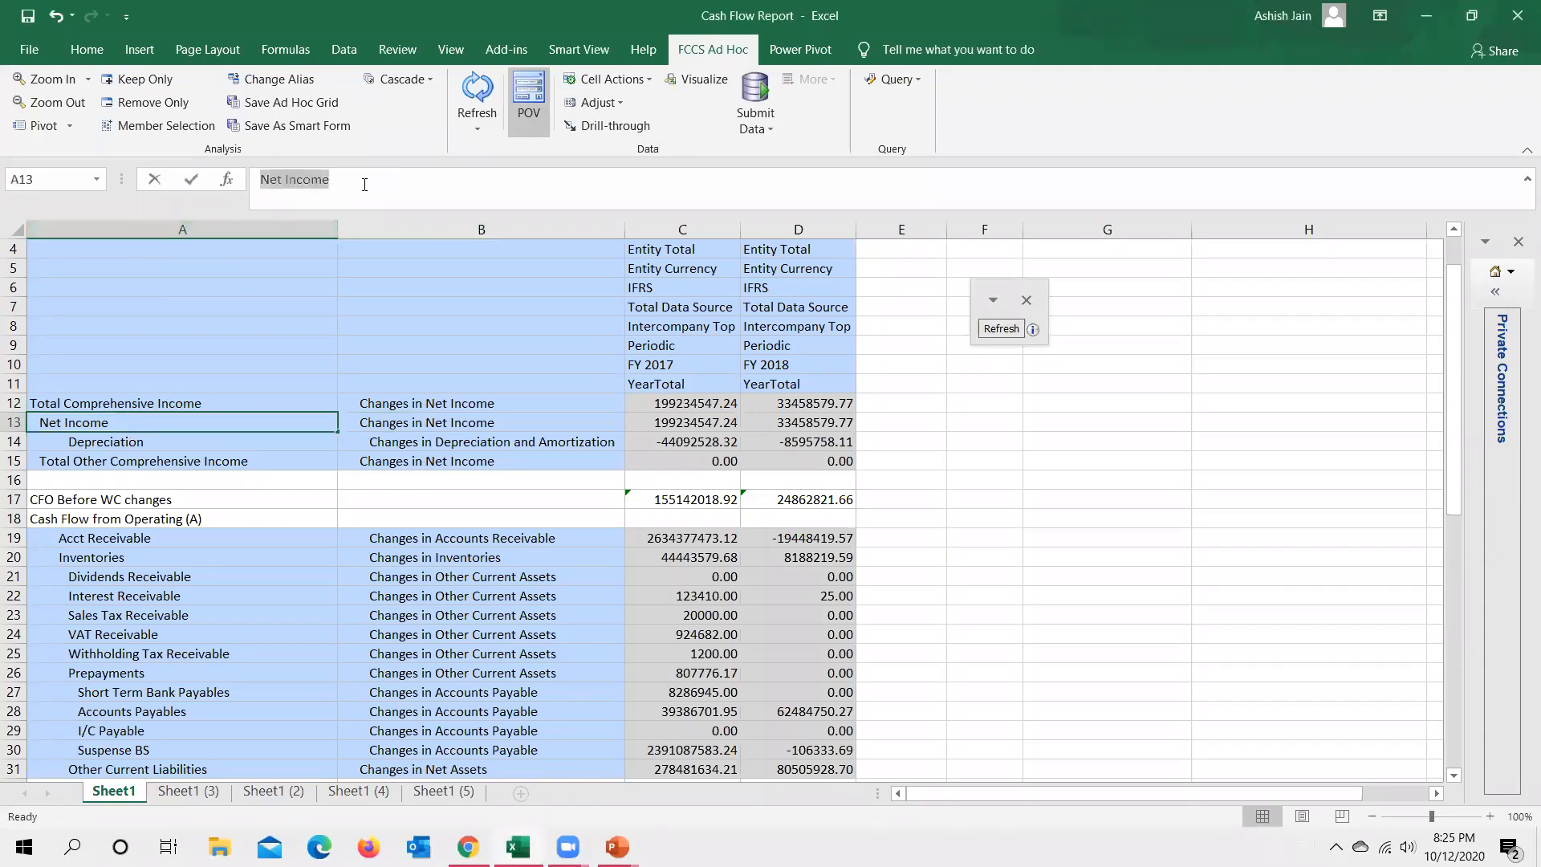
pyautogui.hotkey('alt', 'Tab')
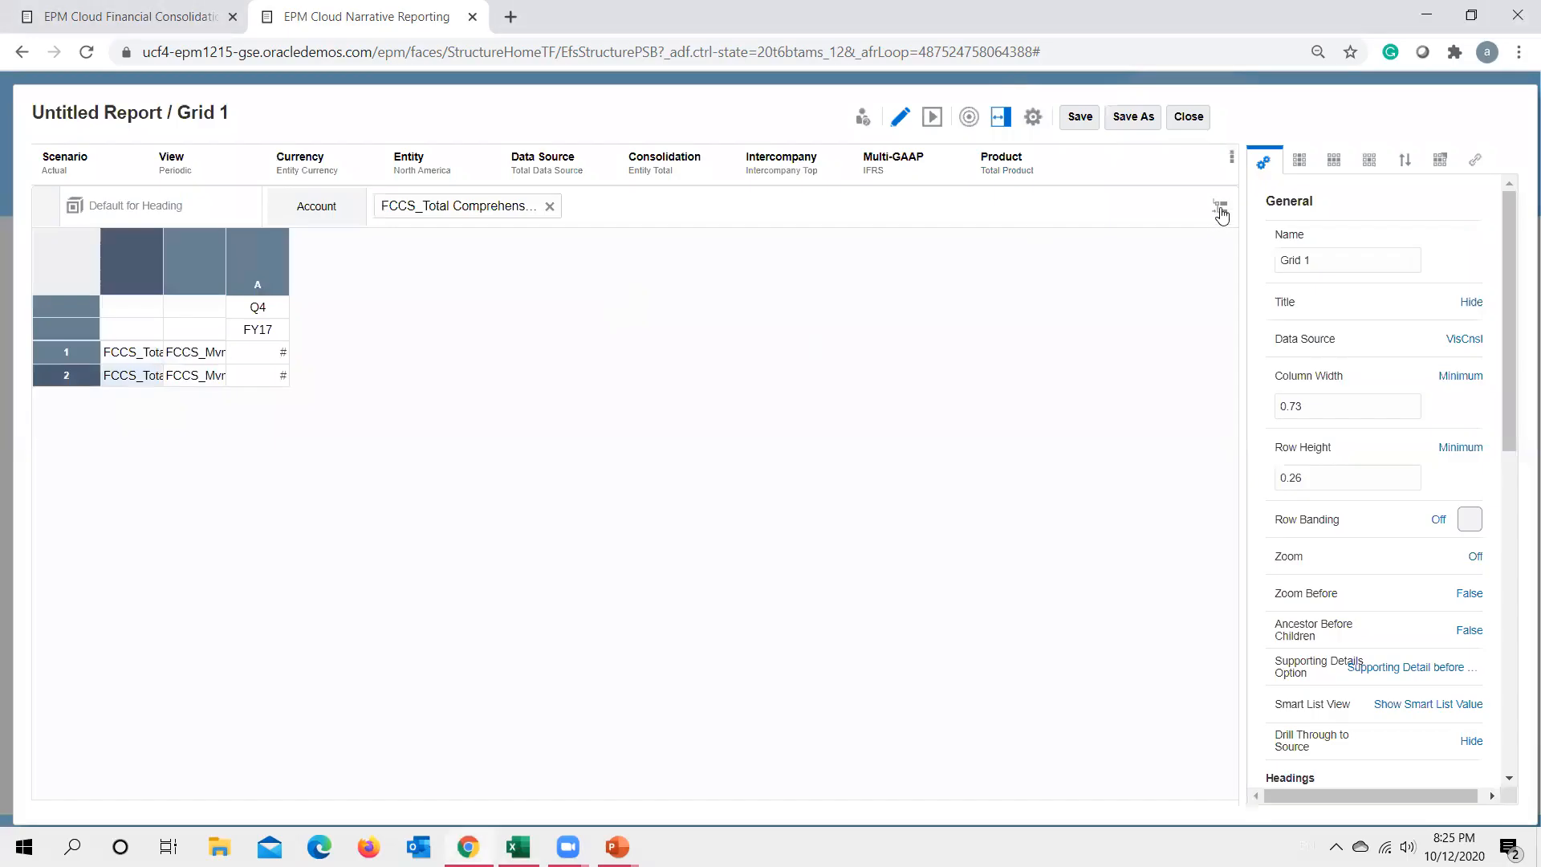
pyautogui.click(549, 206)
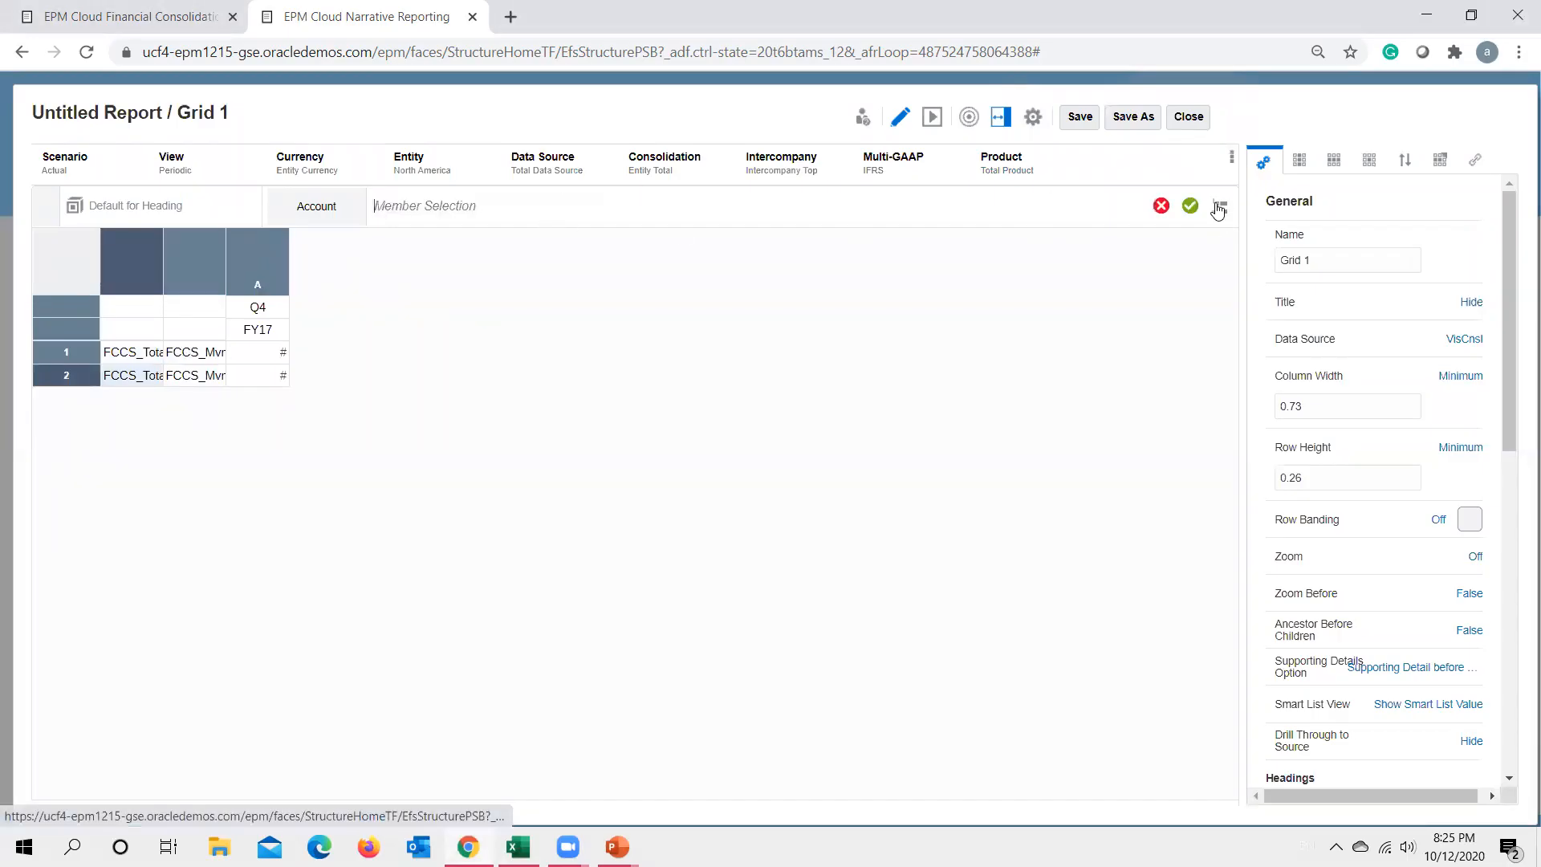
pyautogui.click(1219, 207)
pyautogui.write('Net Income')
pyautogui.press('Return')
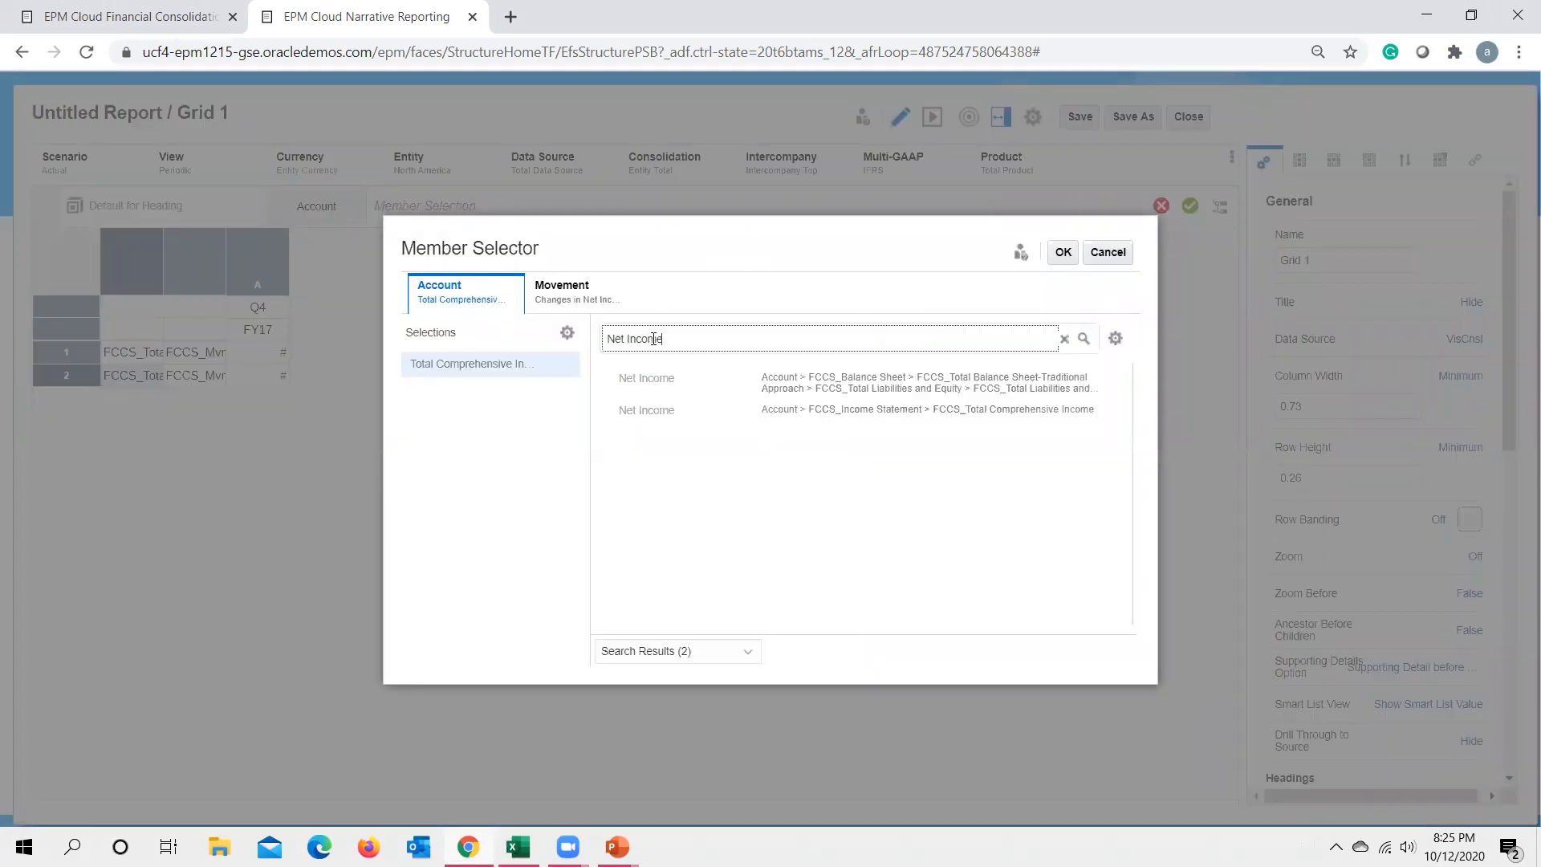
# Replace row 2's Account member with the Net Income found under Balance Sheet, check its movement against the Excel report and apply the selections.
pyautogui.click(608, 380)
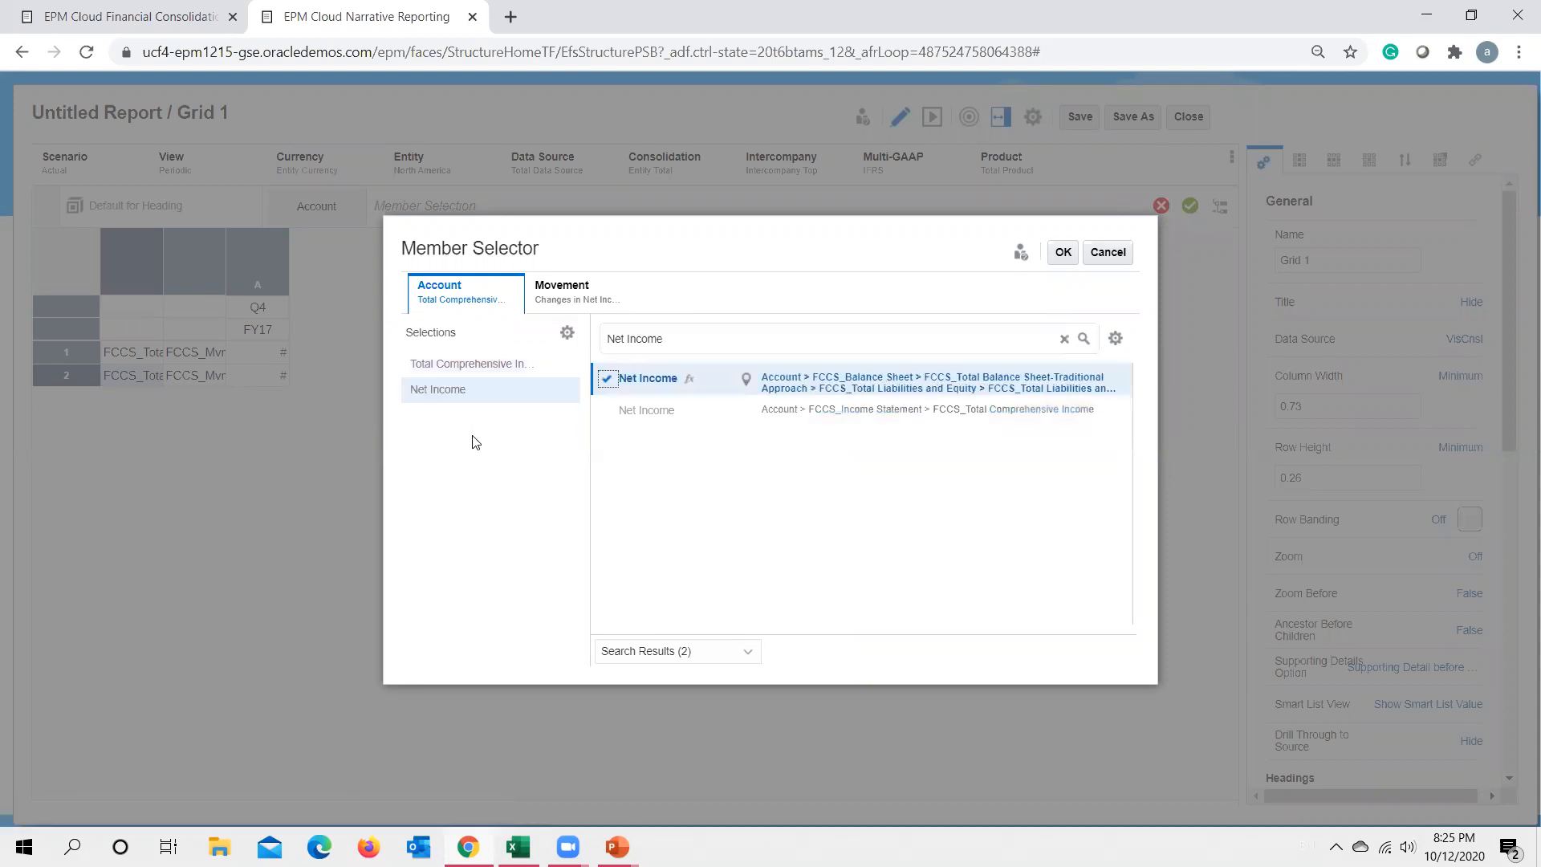
pyautogui.click(553, 367)
pyautogui.click(562, 290)
pyautogui.hotkey('alt', 'Tab')
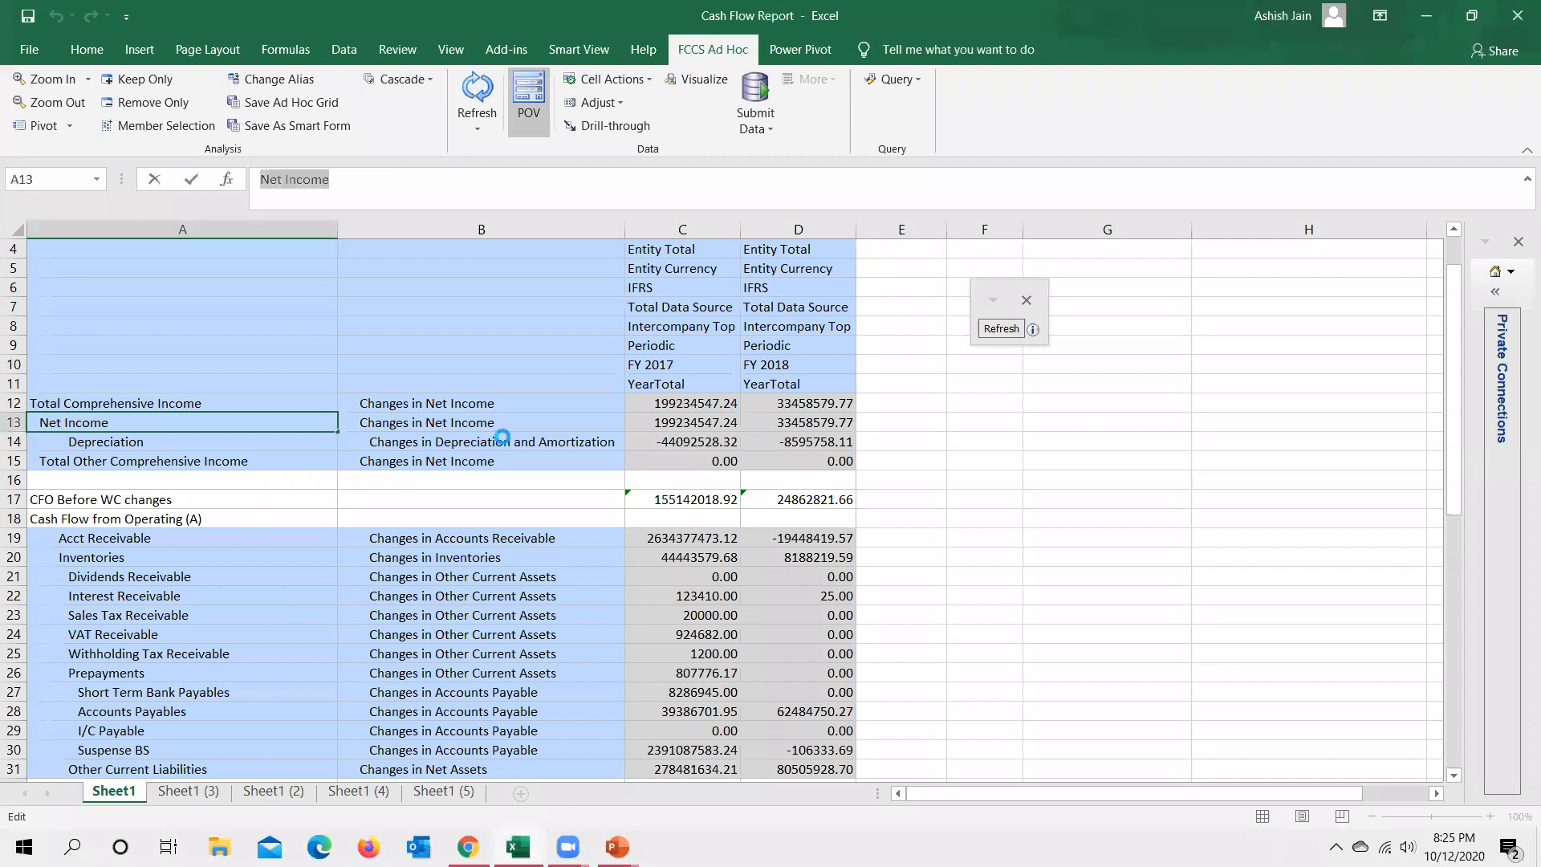
pyautogui.hotkey('alt', 'Tab')
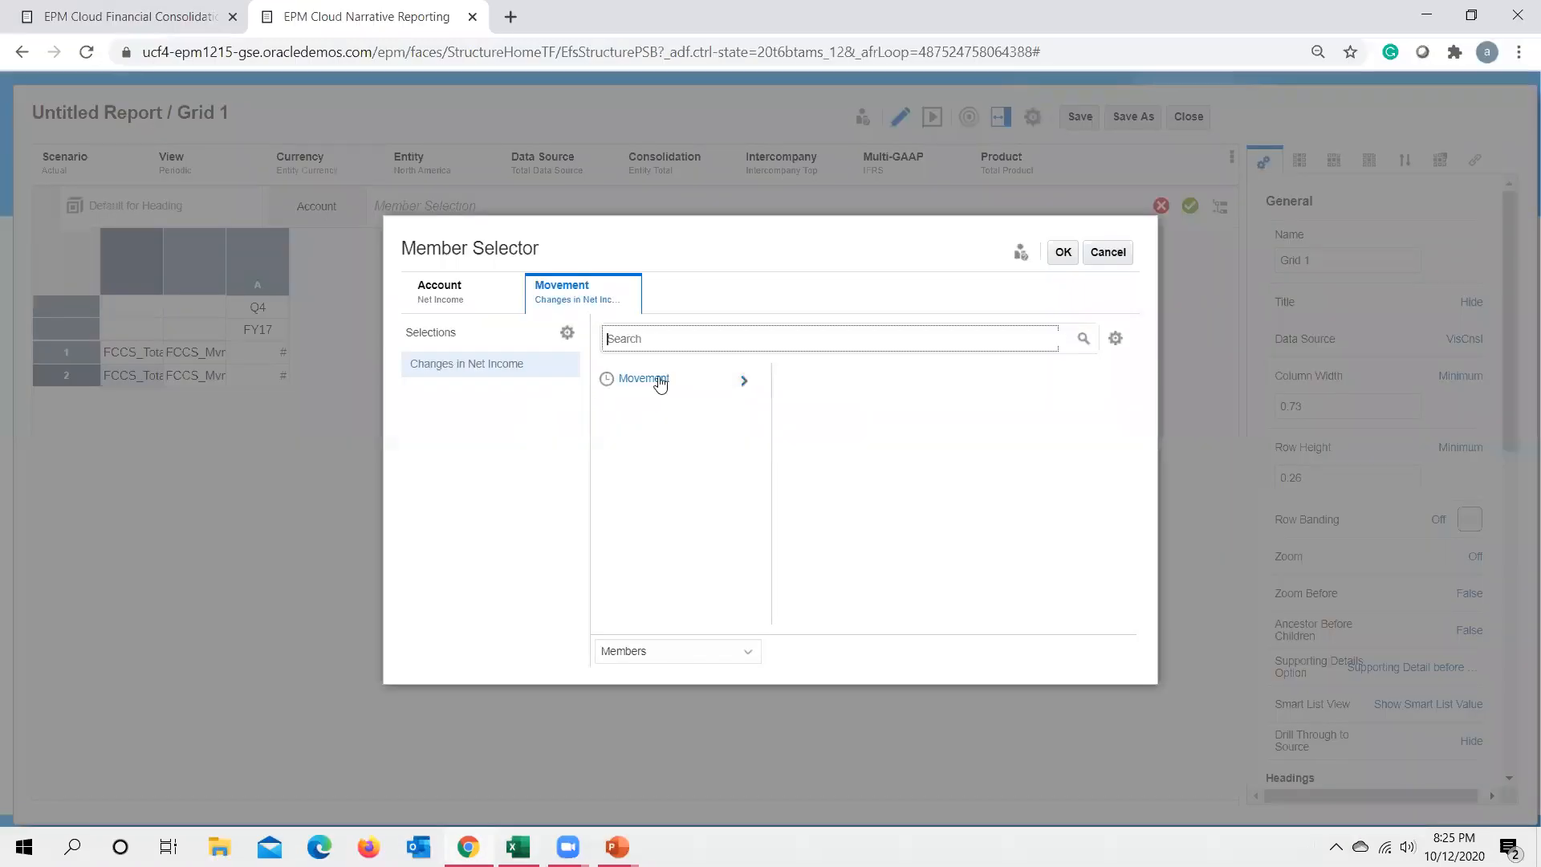
pyautogui.click(1065, 254)
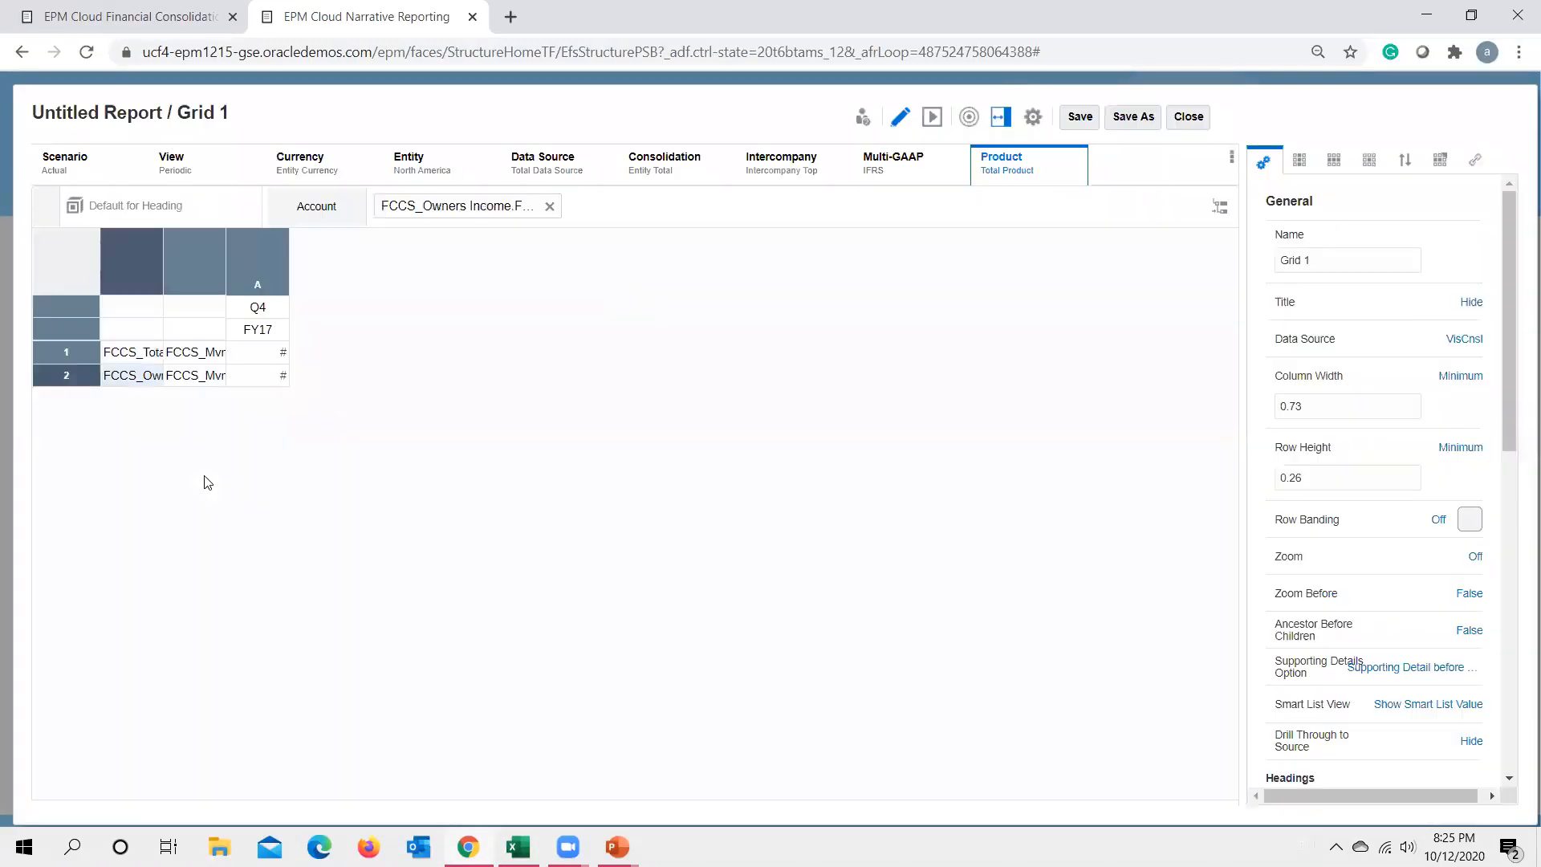
# Get the Depreciation account name from the Excel report, and back in Narrative Reporting insert a data row after row 2.
pyautogui.hotkey('alt', 'Tab')
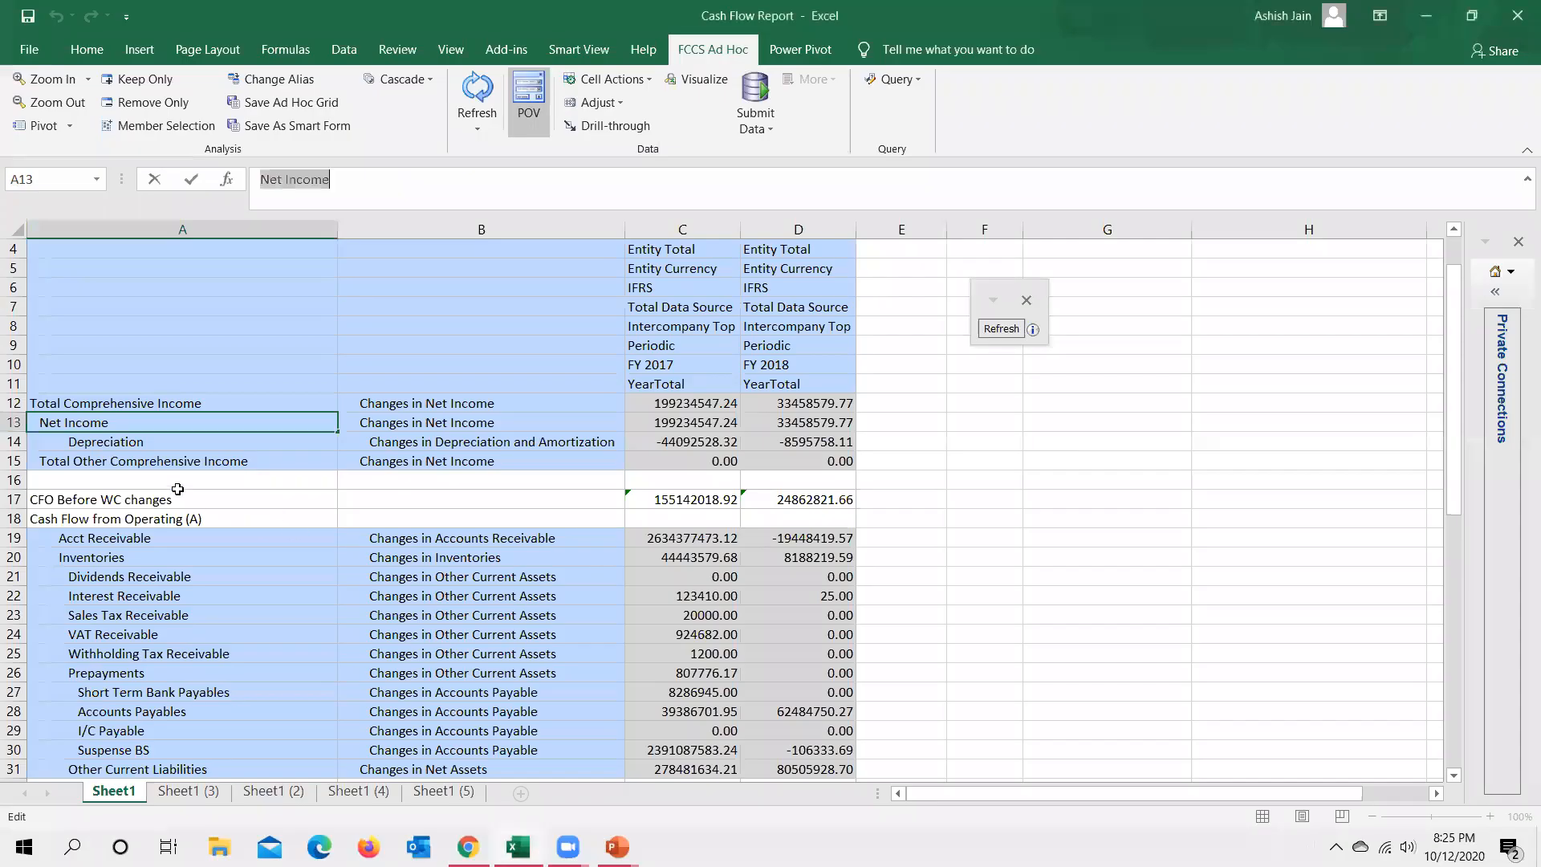
pyautogui.click(155, 445)
pyautogui.hotkey('alt', 'Tab')
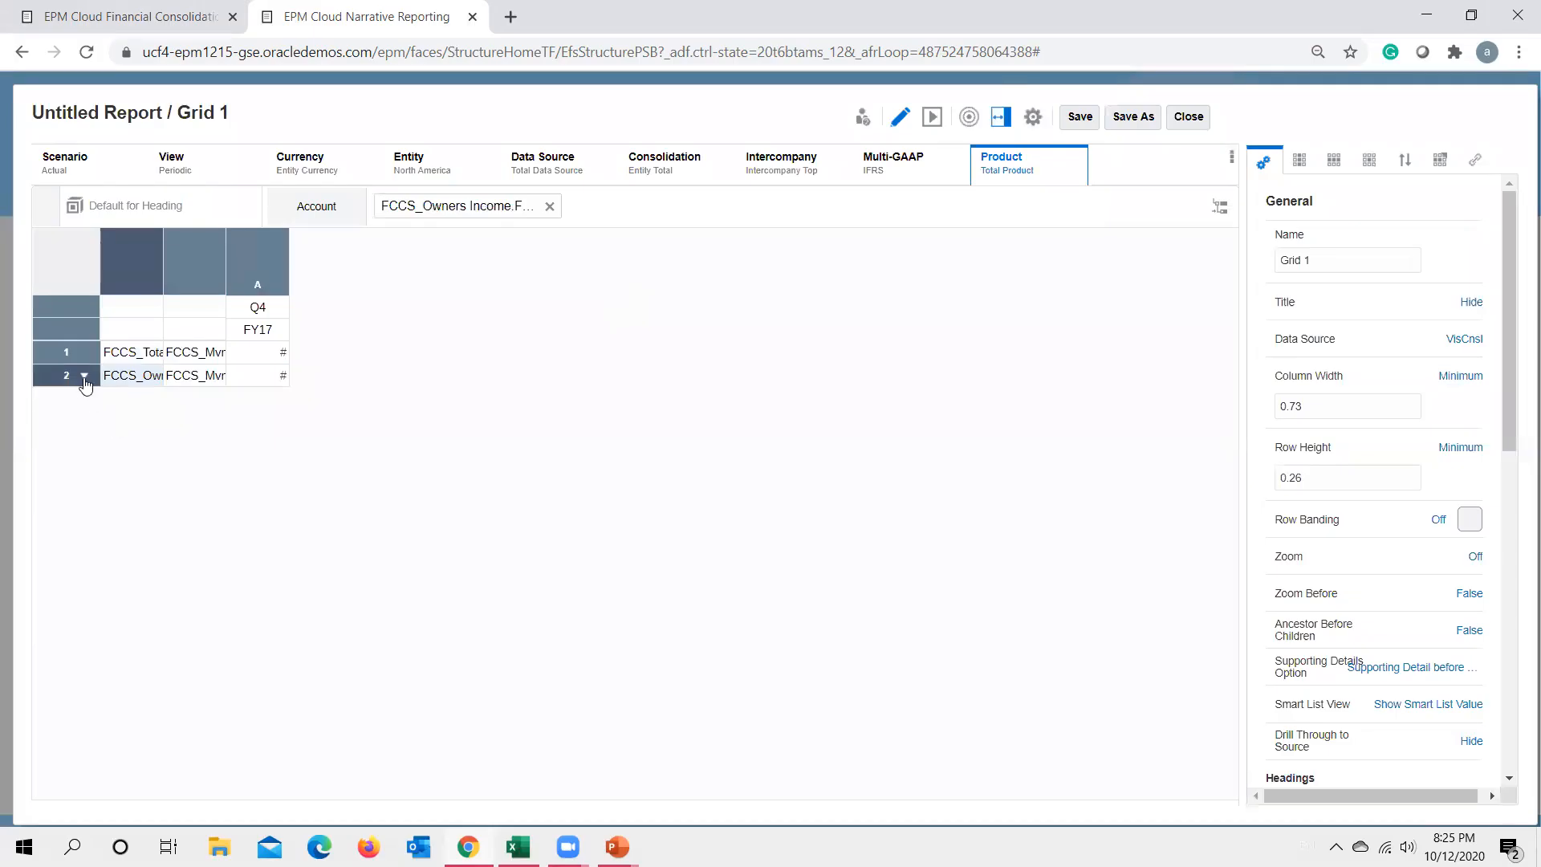
pyautogui.click(84, 377)
pyautogui.moveTo(192, 530)
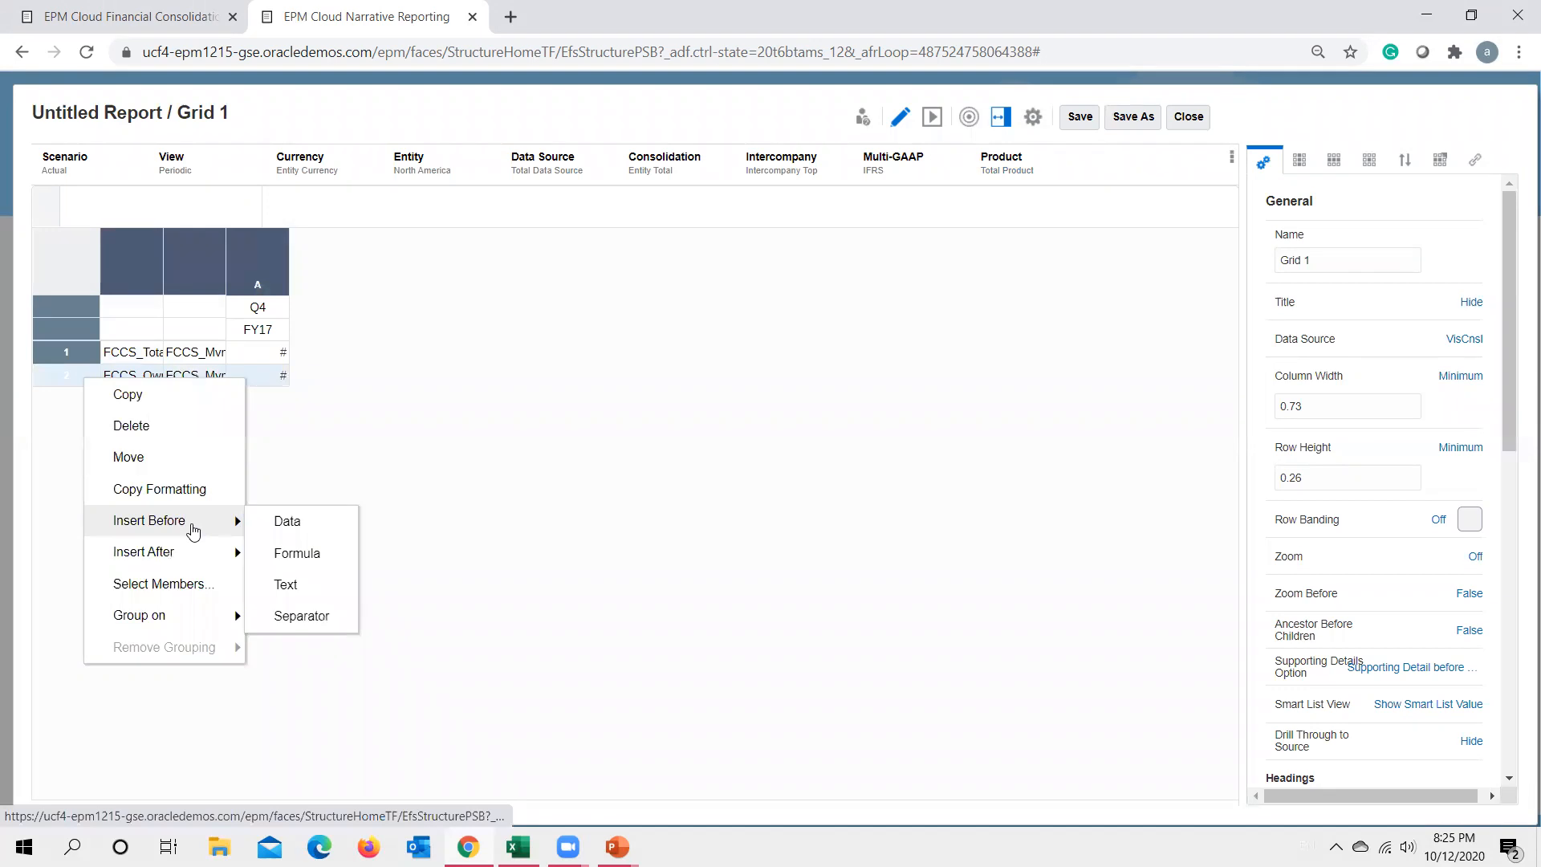
pyautogui.click(240, 559)
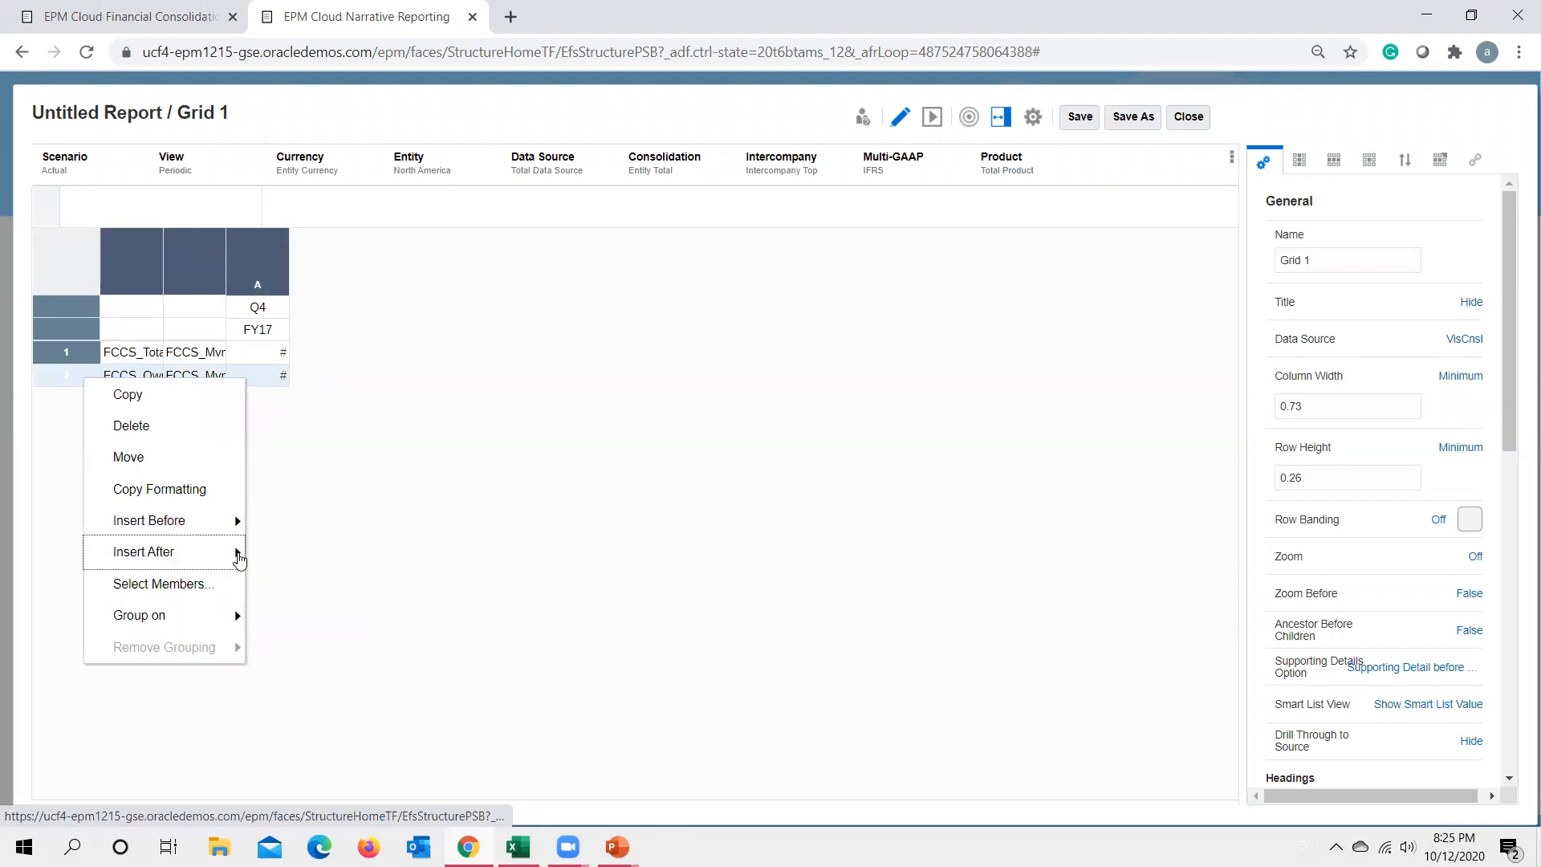
pyautogui.moveTo(234, 550)
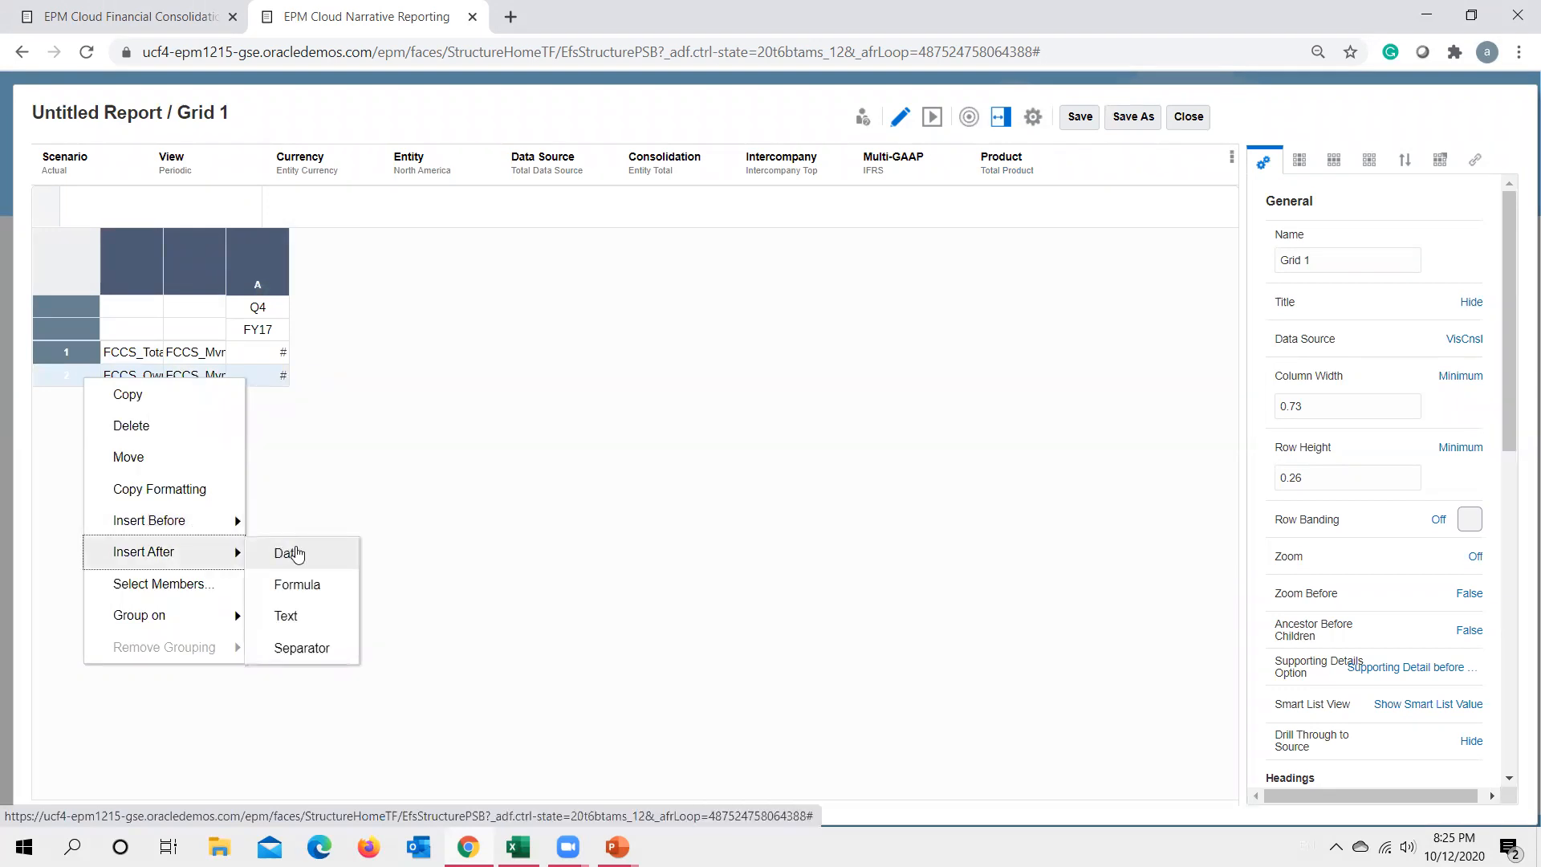
pyautogui.click(294, 553)
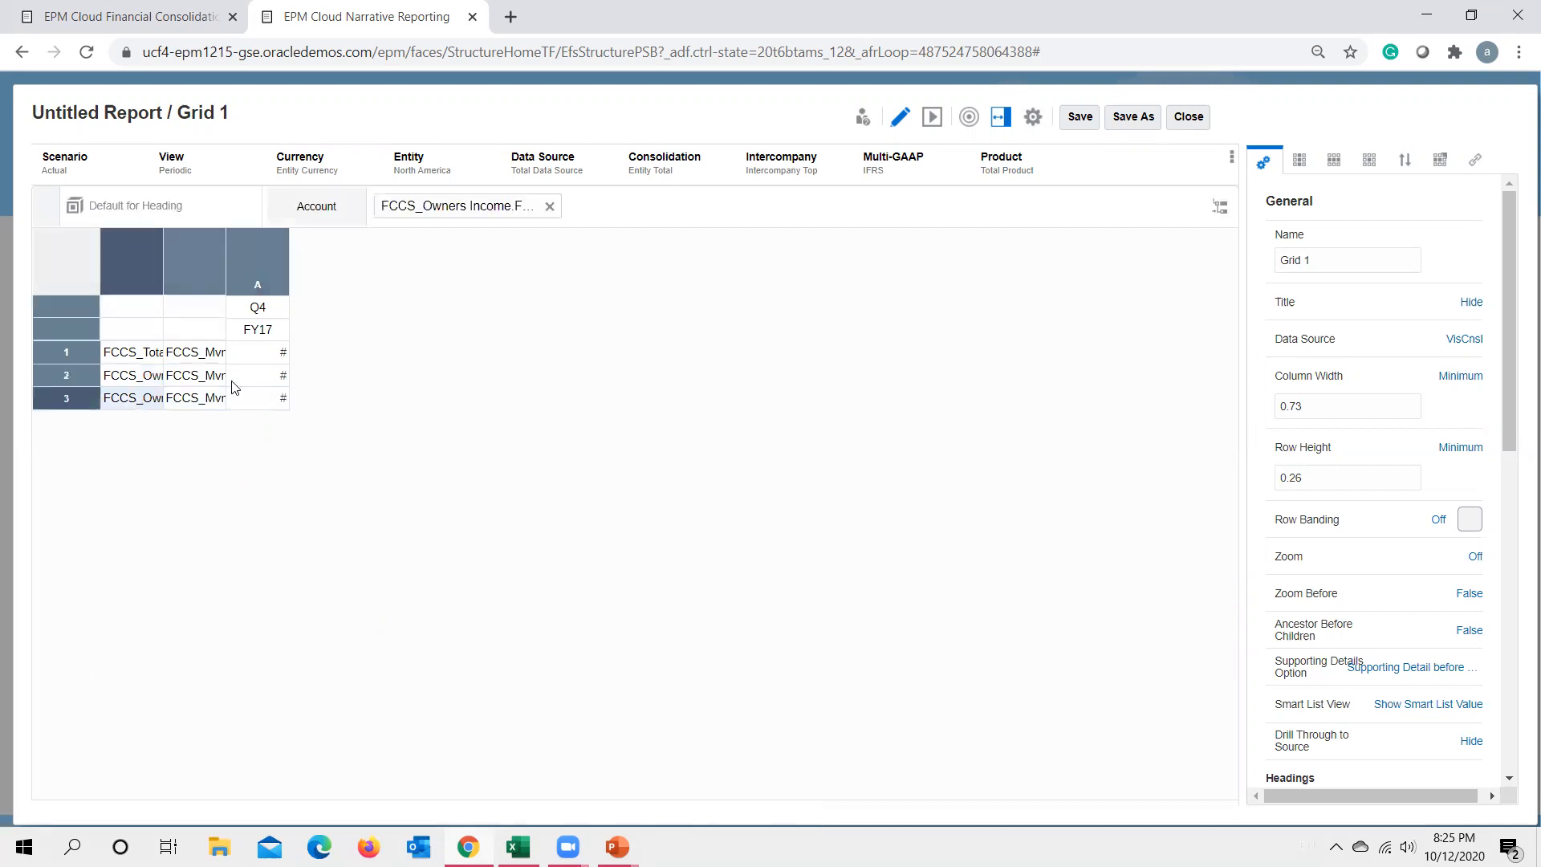
# Replace row 3's Account member with Depreciation, copying the name from cell A14 of the Excel report and searching for it among the members.
pyautogui.click(550, 208)
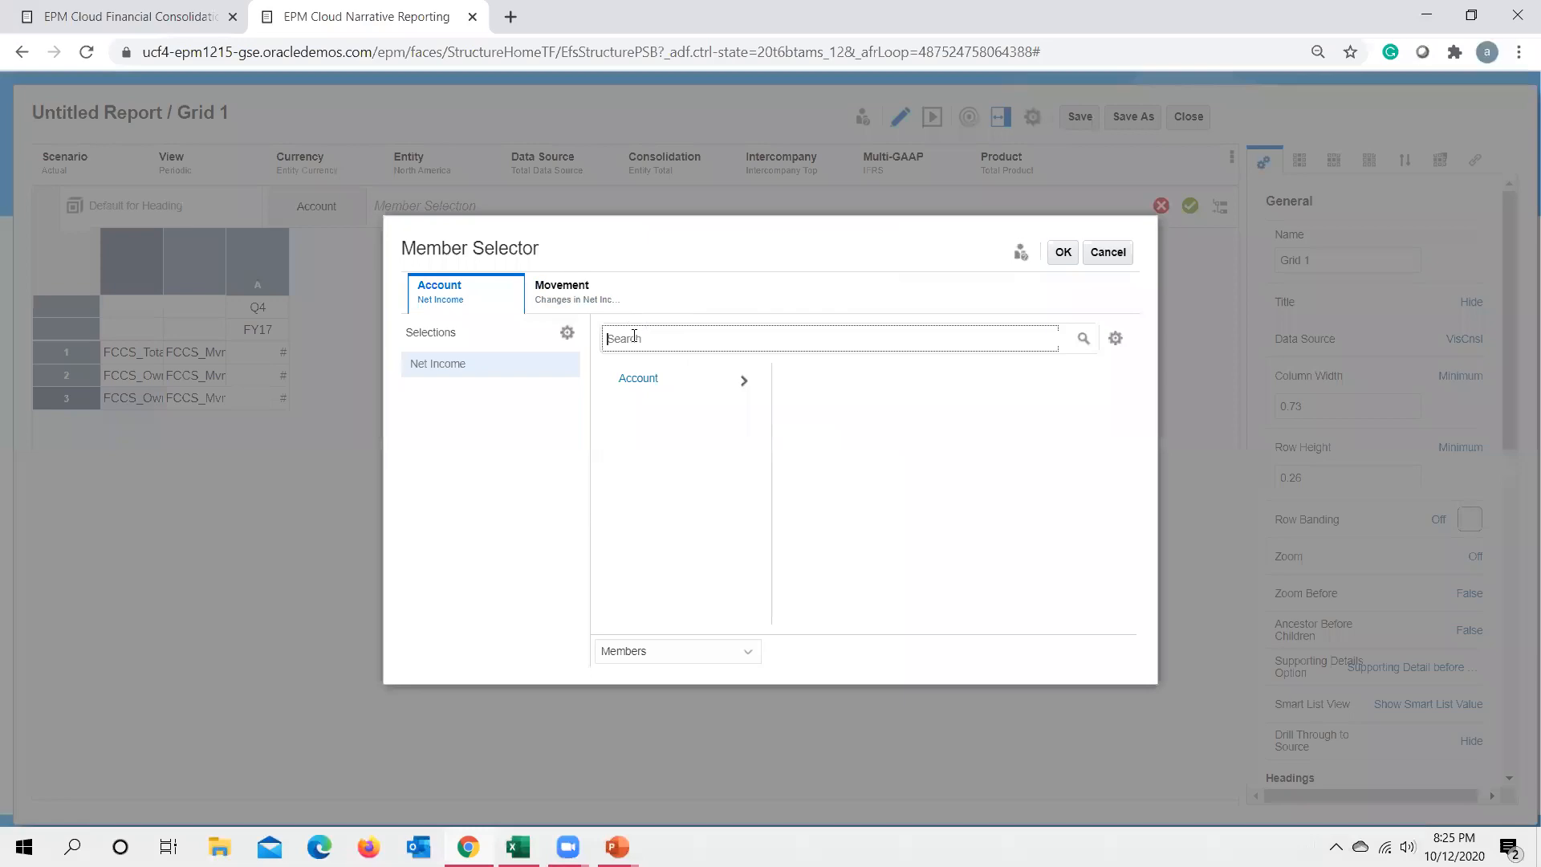
pyautogui.hotkey('alt', 'Tab')
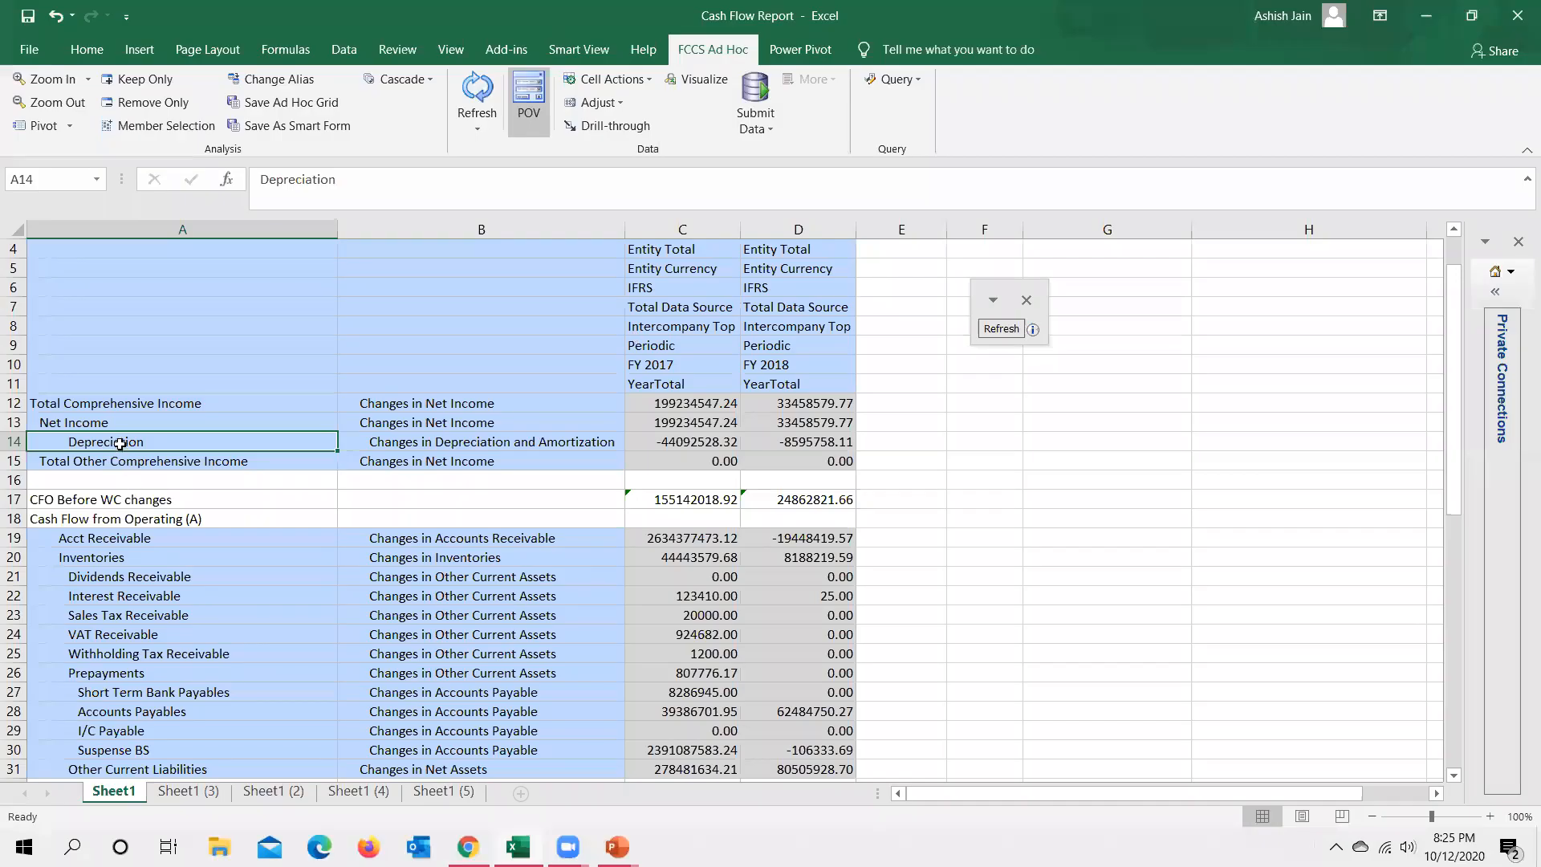
pyautogui.moveTo(264, 179); pyautogui.dragTo(341, 186)
pyautogui.hotkey('ctrl', 'c')
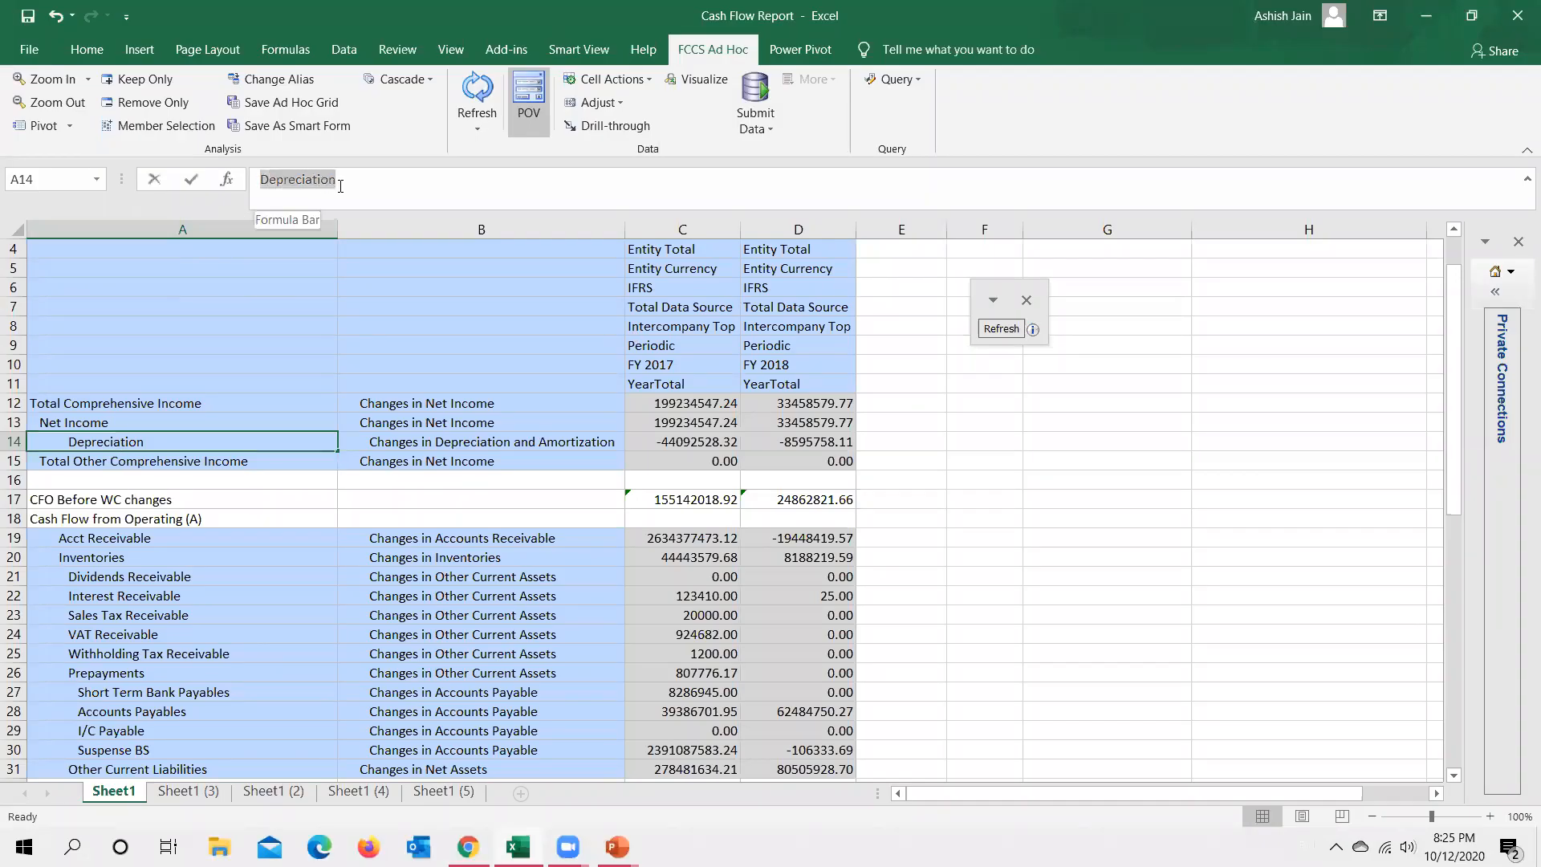
pyautogui.hotkey('alt', 'Tab')
pyautogui.click(650, 338)
pyautogui.hotkey('ctrl', 'v')
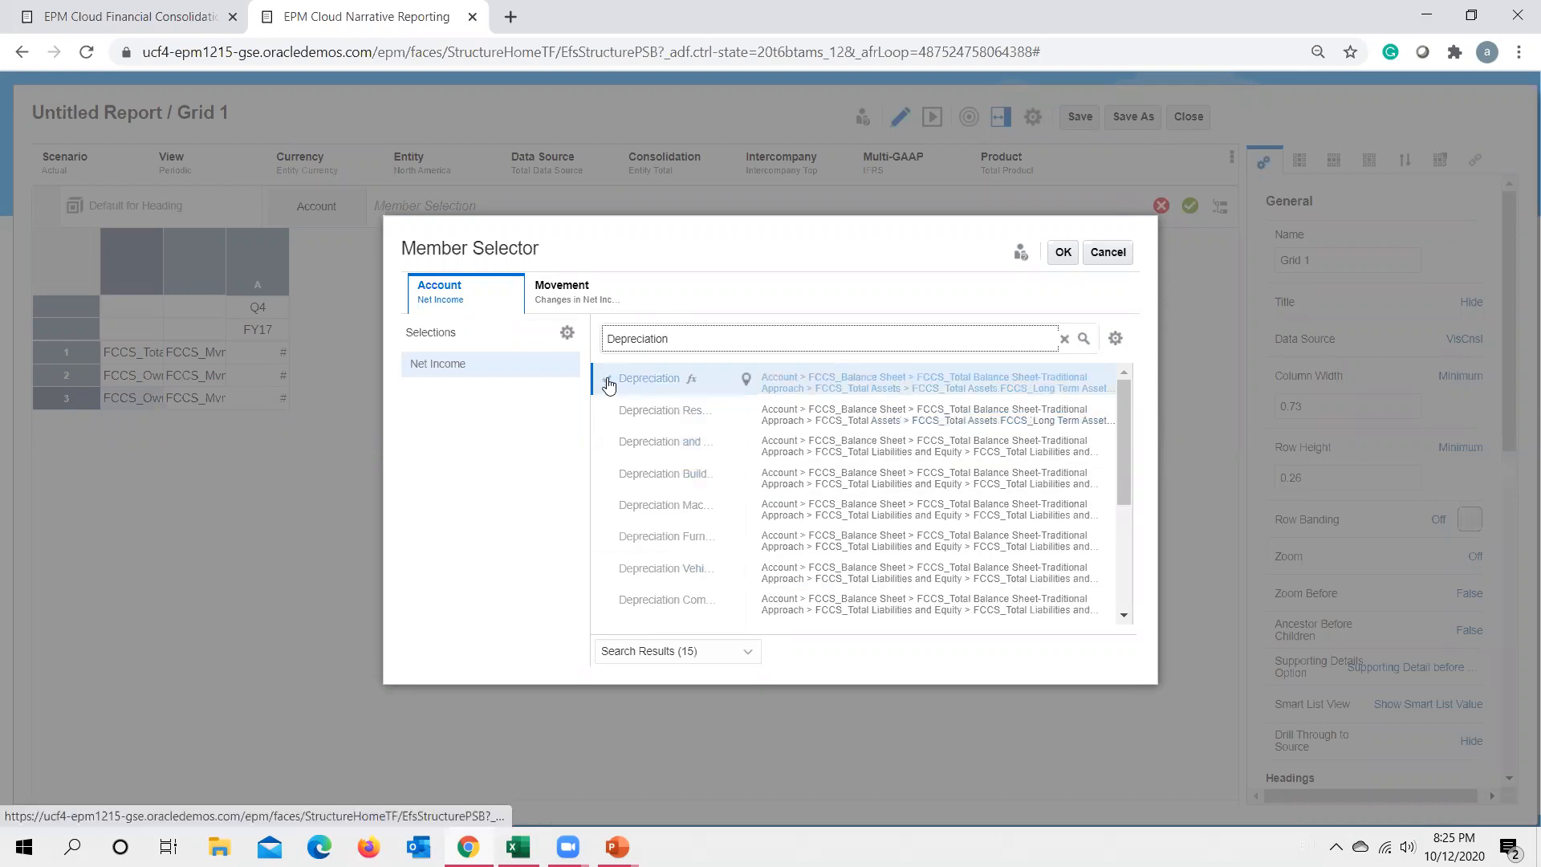
pyautogui.click(608, 383)
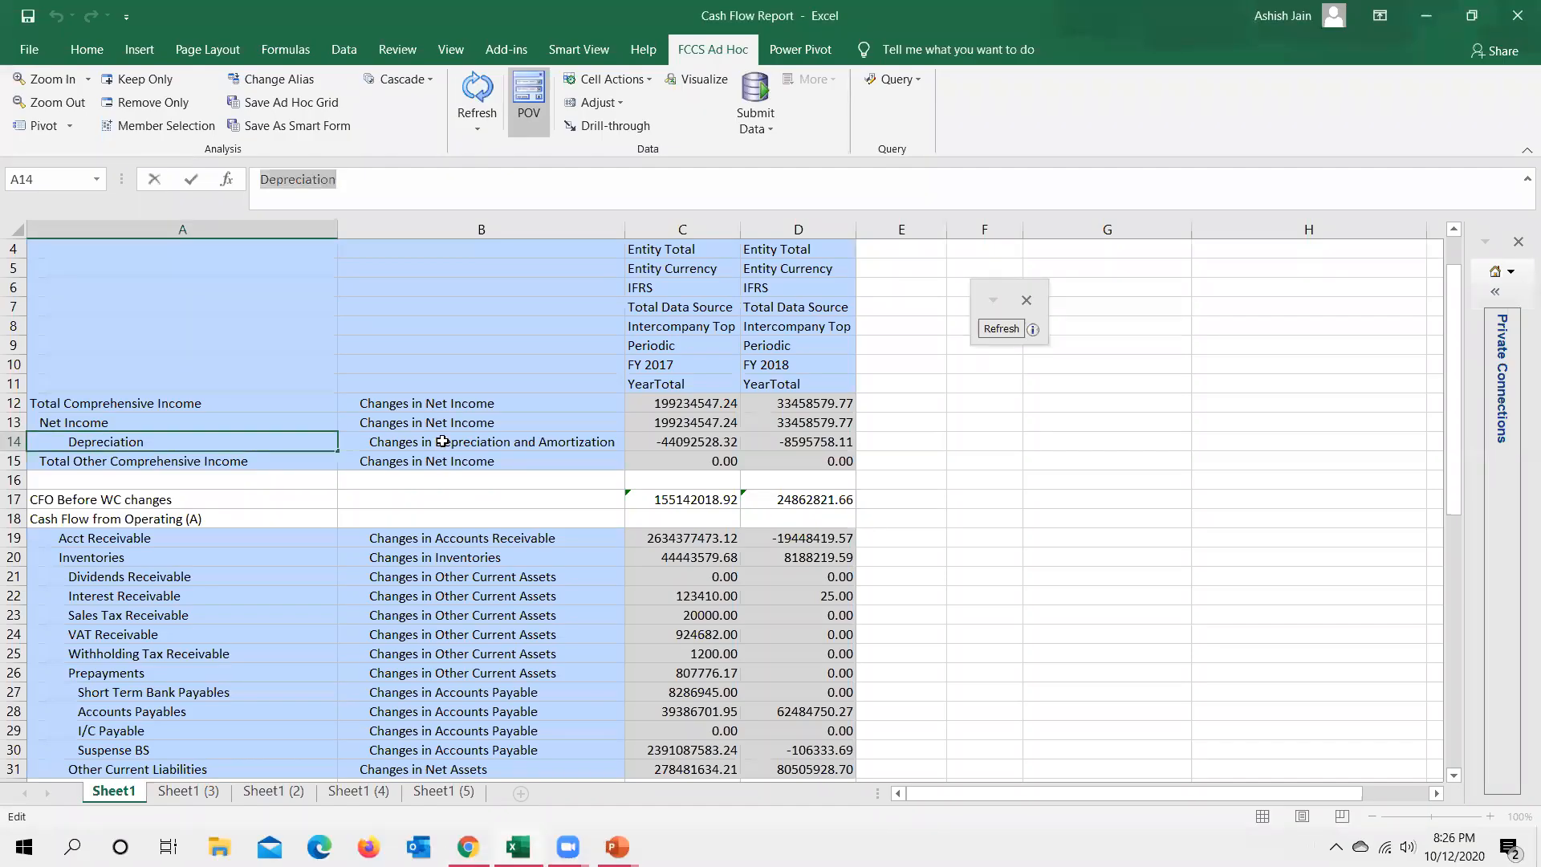
# Replace row 3's Movement member with Changes in Depreciation and Amortization, copied from cell B14 of the Excel report, and apply the selections.
pyautogui.click(442, 441)
pyautogui.moveTo(261, 178); pyautogui.dragTo(506, 179)
pyautogui.hotkey('ctrl', 'c')
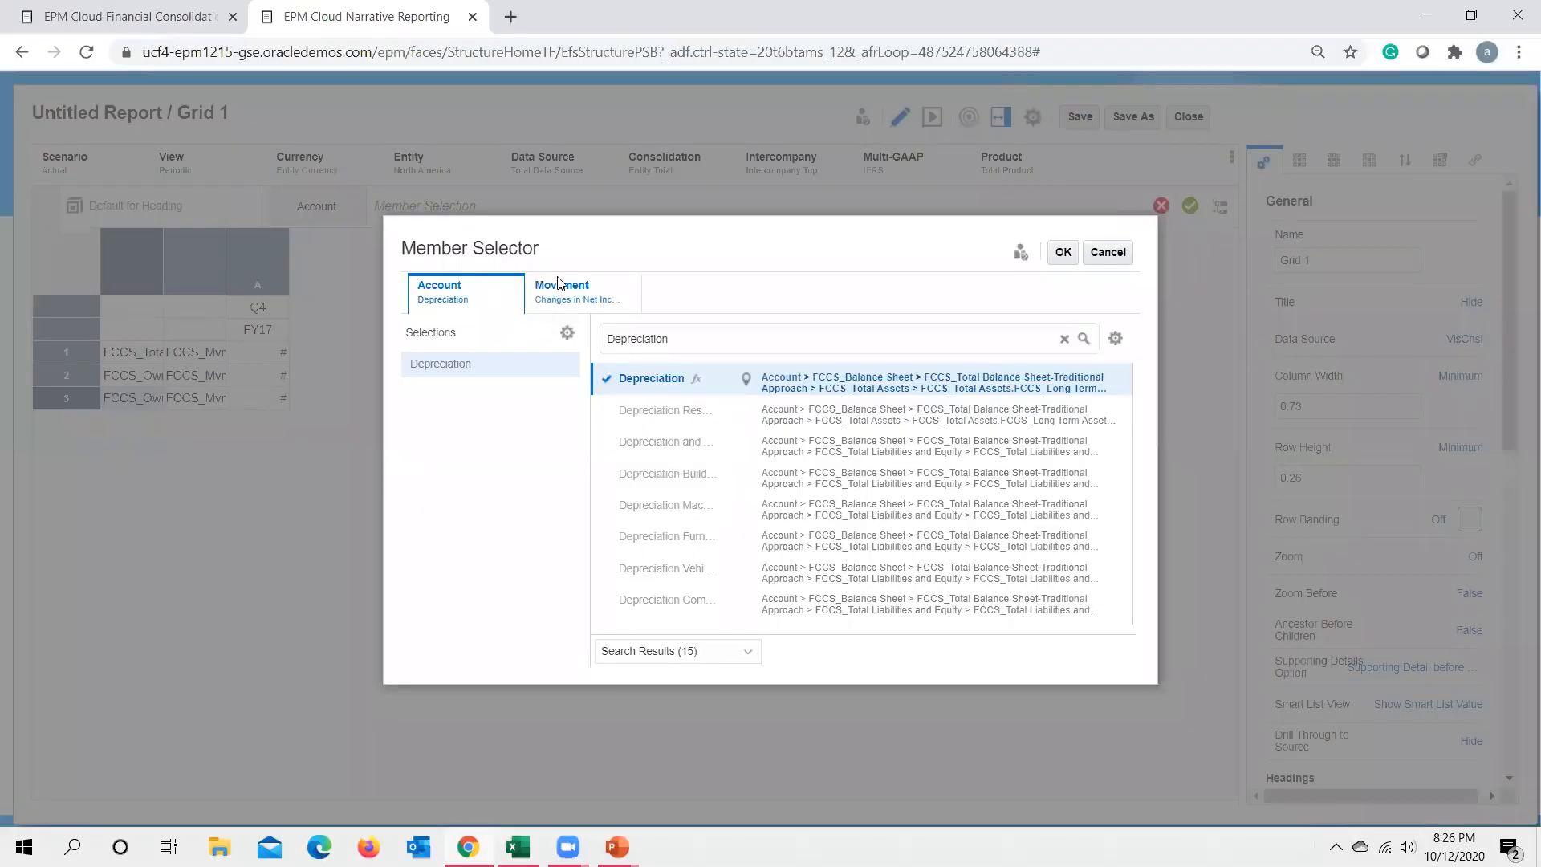
pyautogui.click(569, 291)
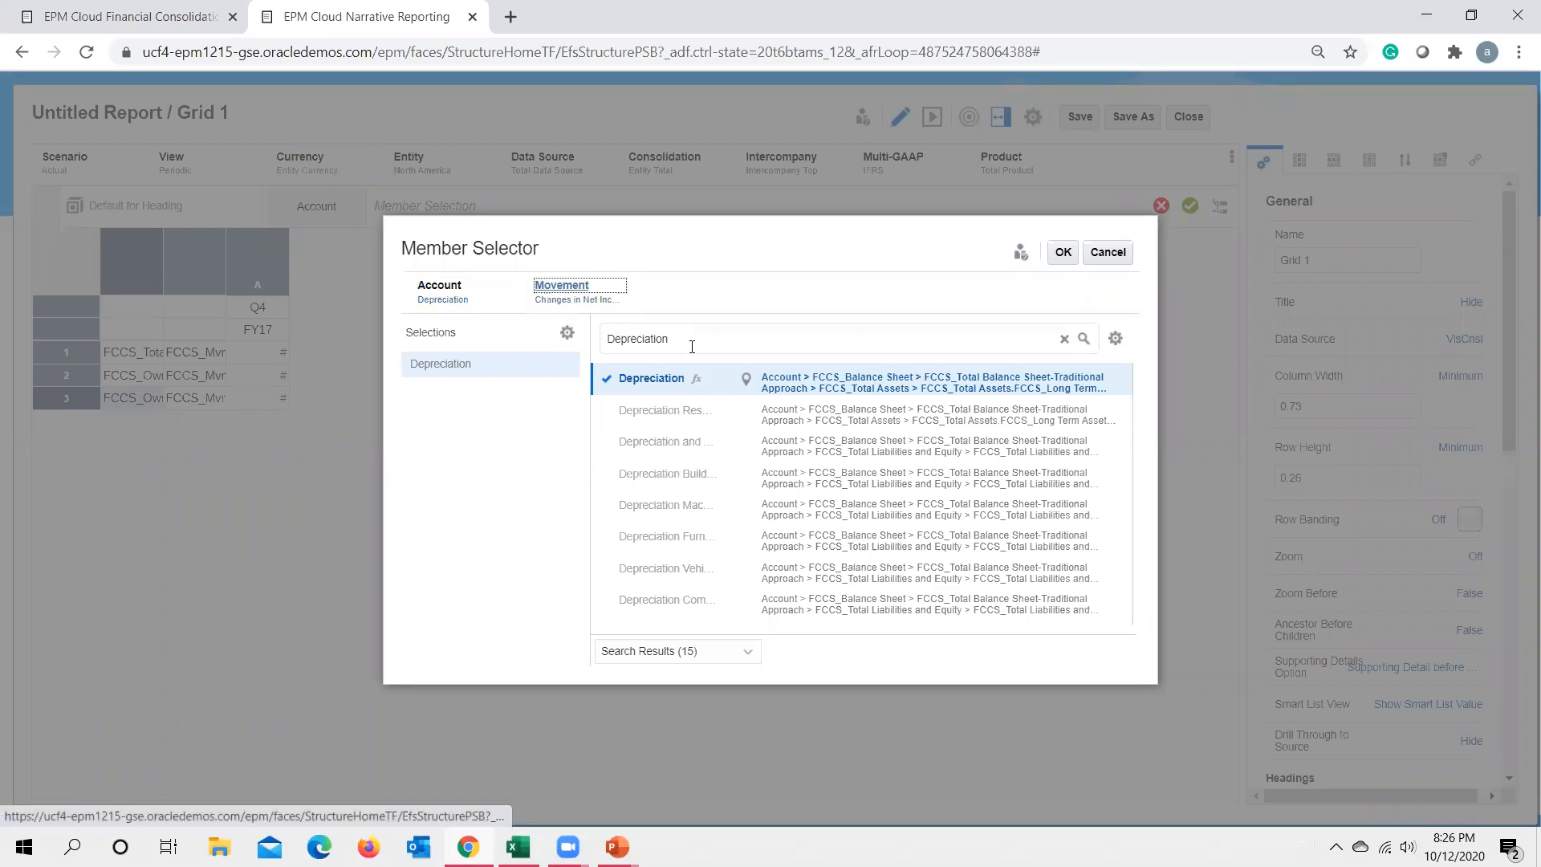
pyautogui.hotkey('ctrl', 'v')
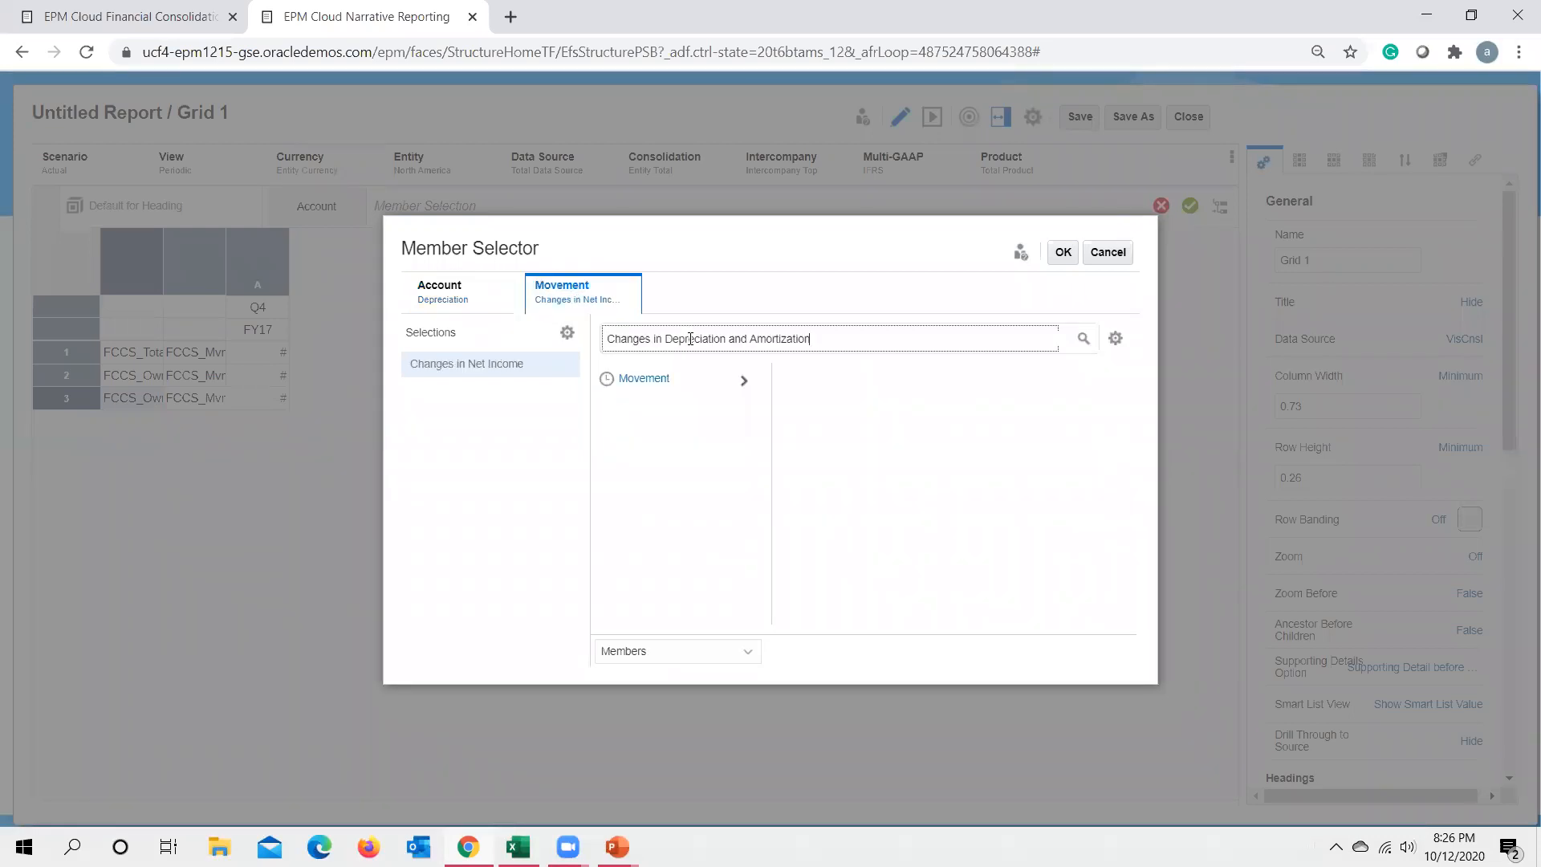
pyautogui.press('Return')
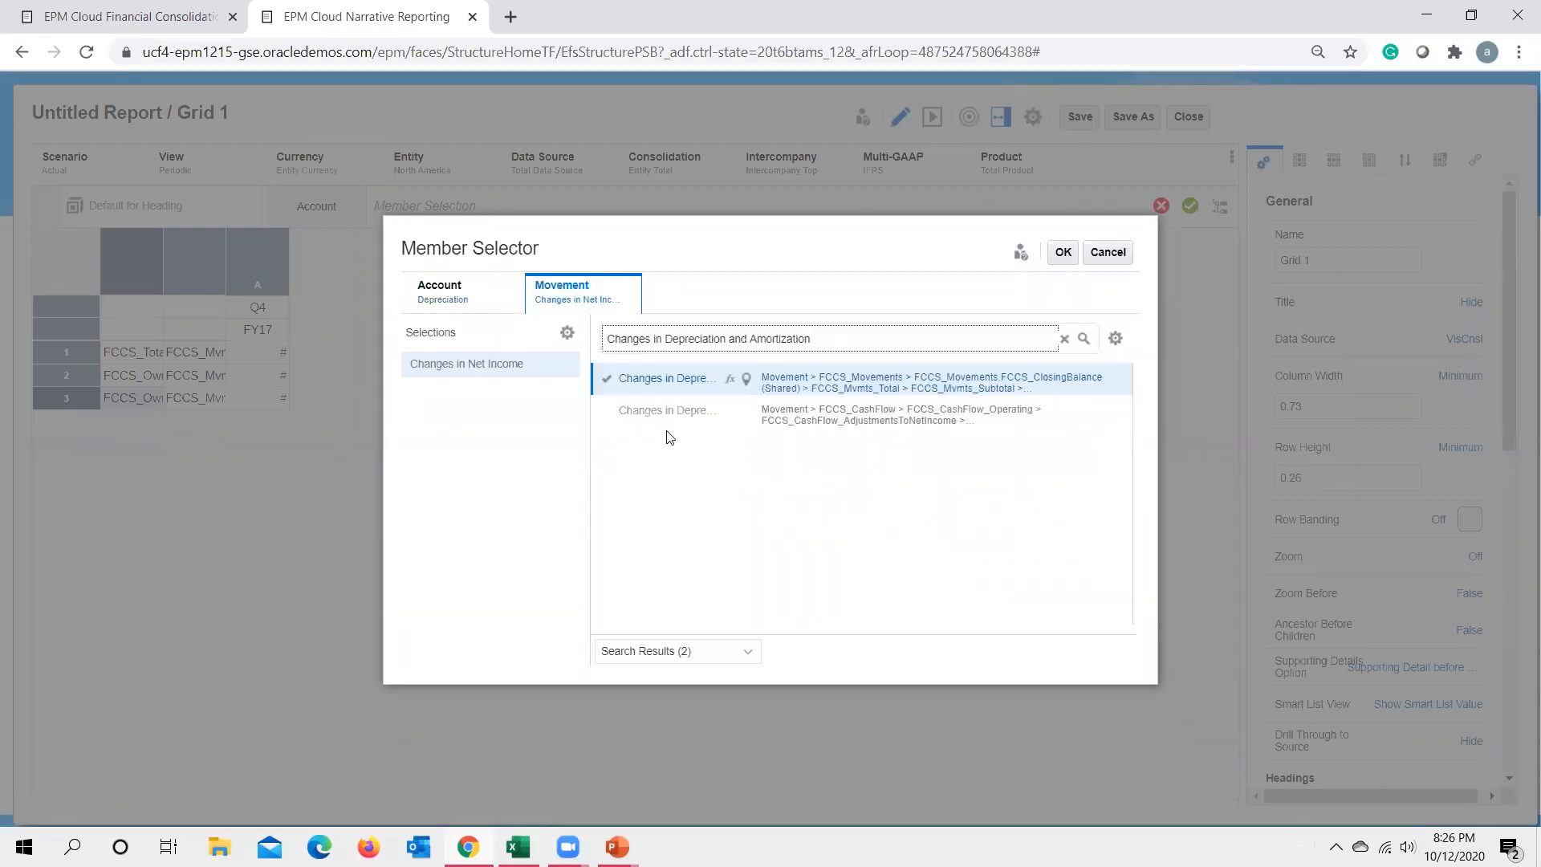
pyautogui.click(608, 381)
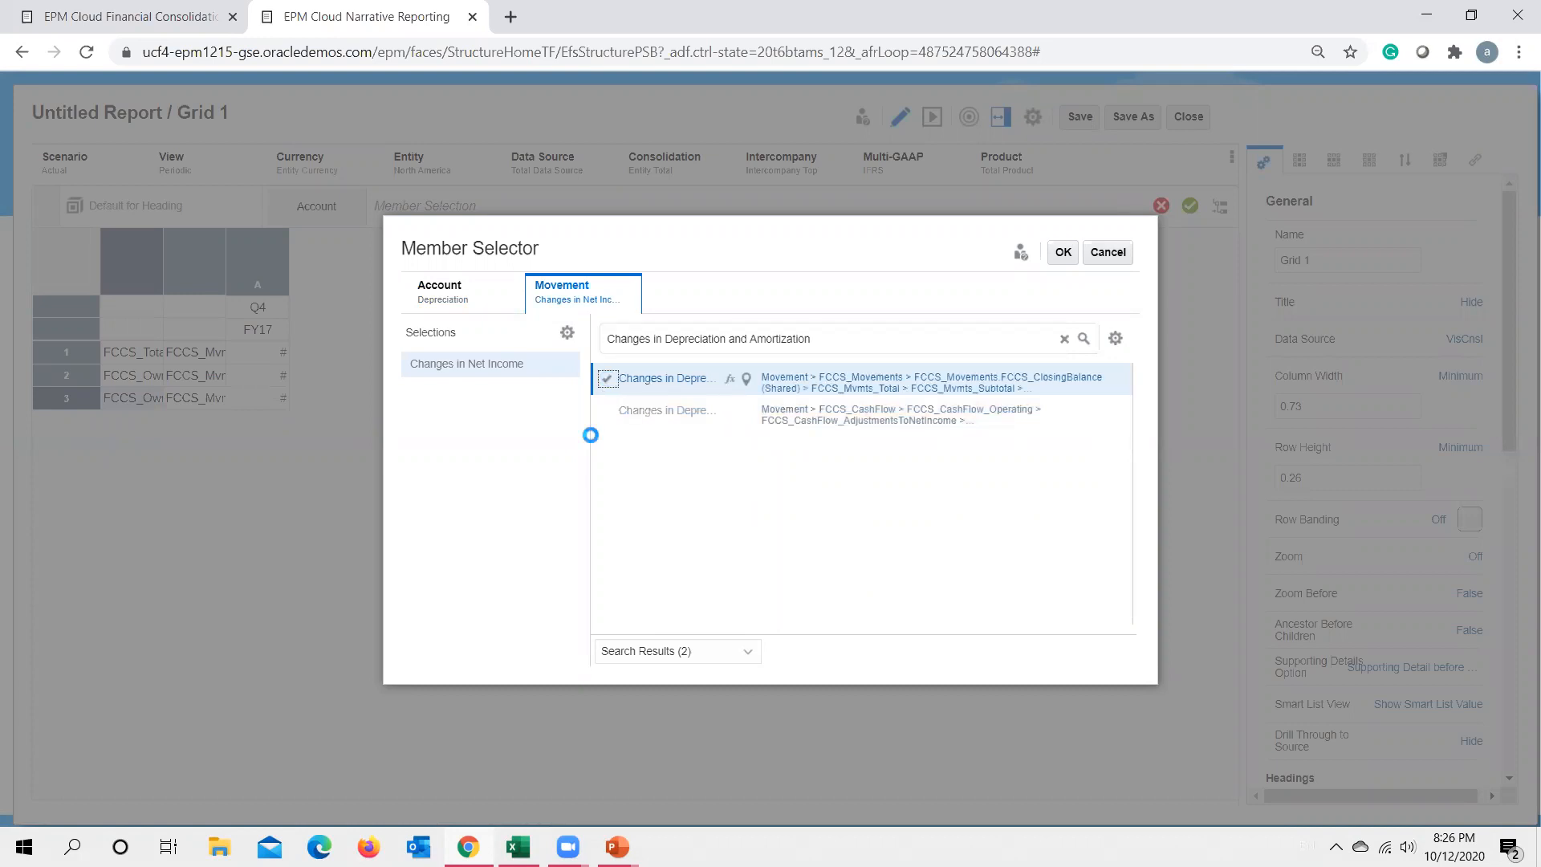
pyautogui.click(534, 365)
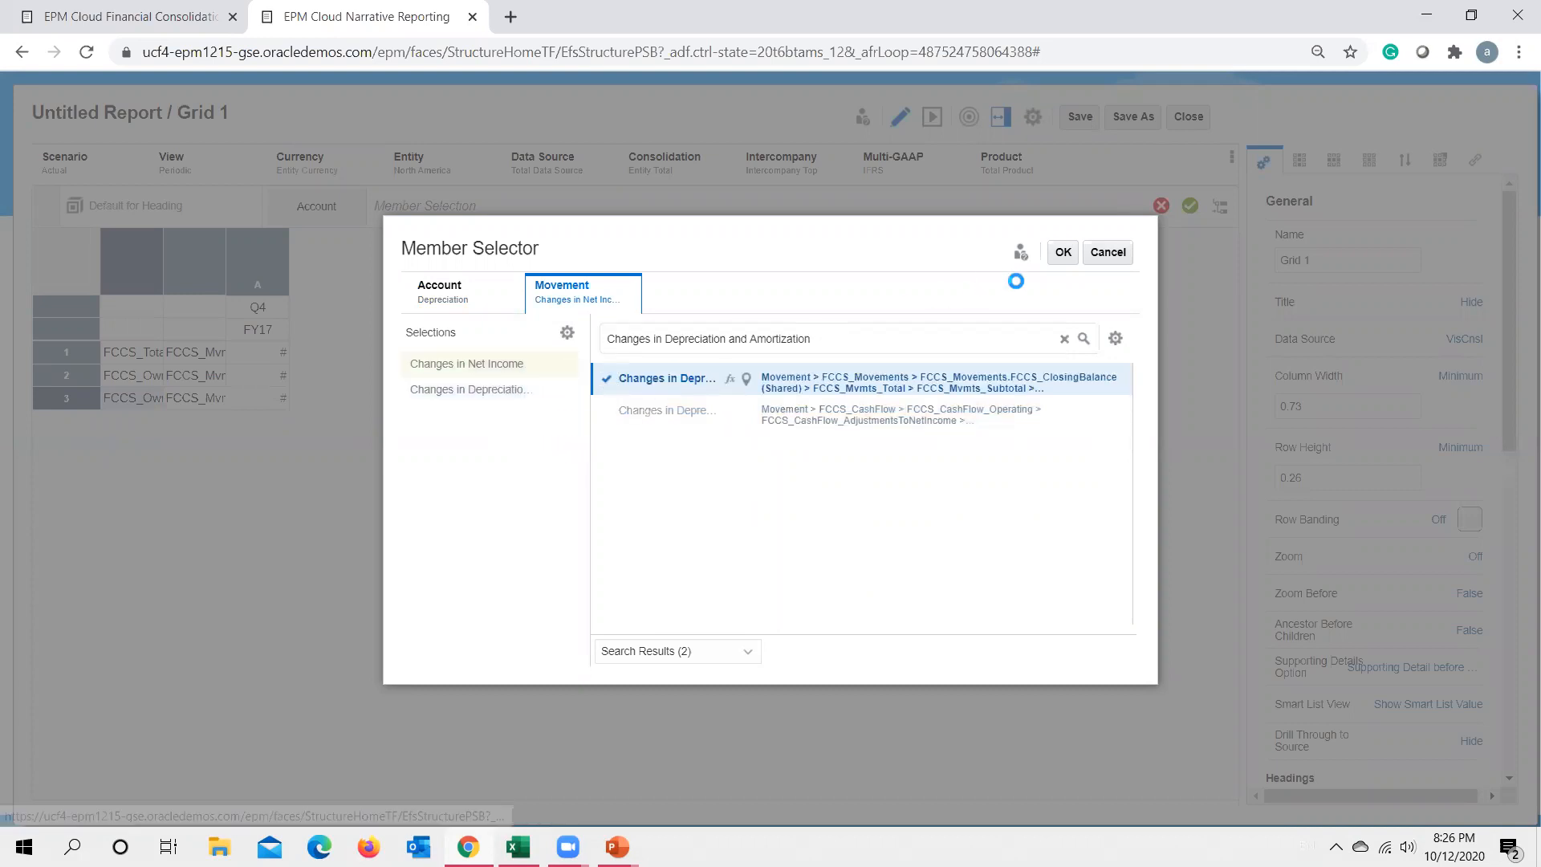
pyautogui.click(1063, 254)
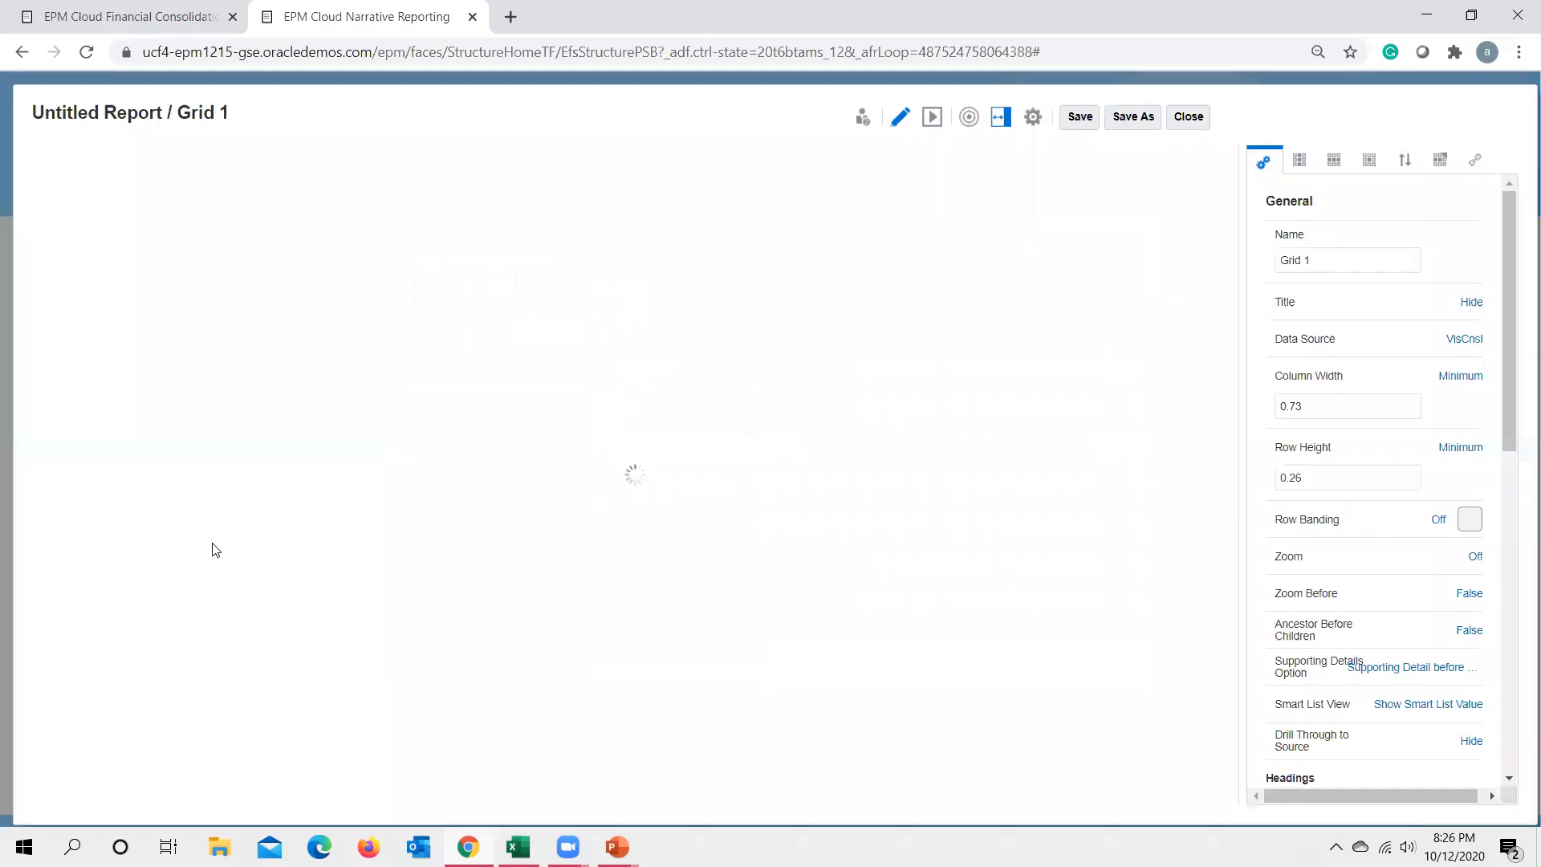
# Copy Total Other Comprehensive Income from cell A15 of the Excel report, and back in Narrative Reporting insert a data row after row 3.
pyautogui.hotkey('alt', 'Tab')
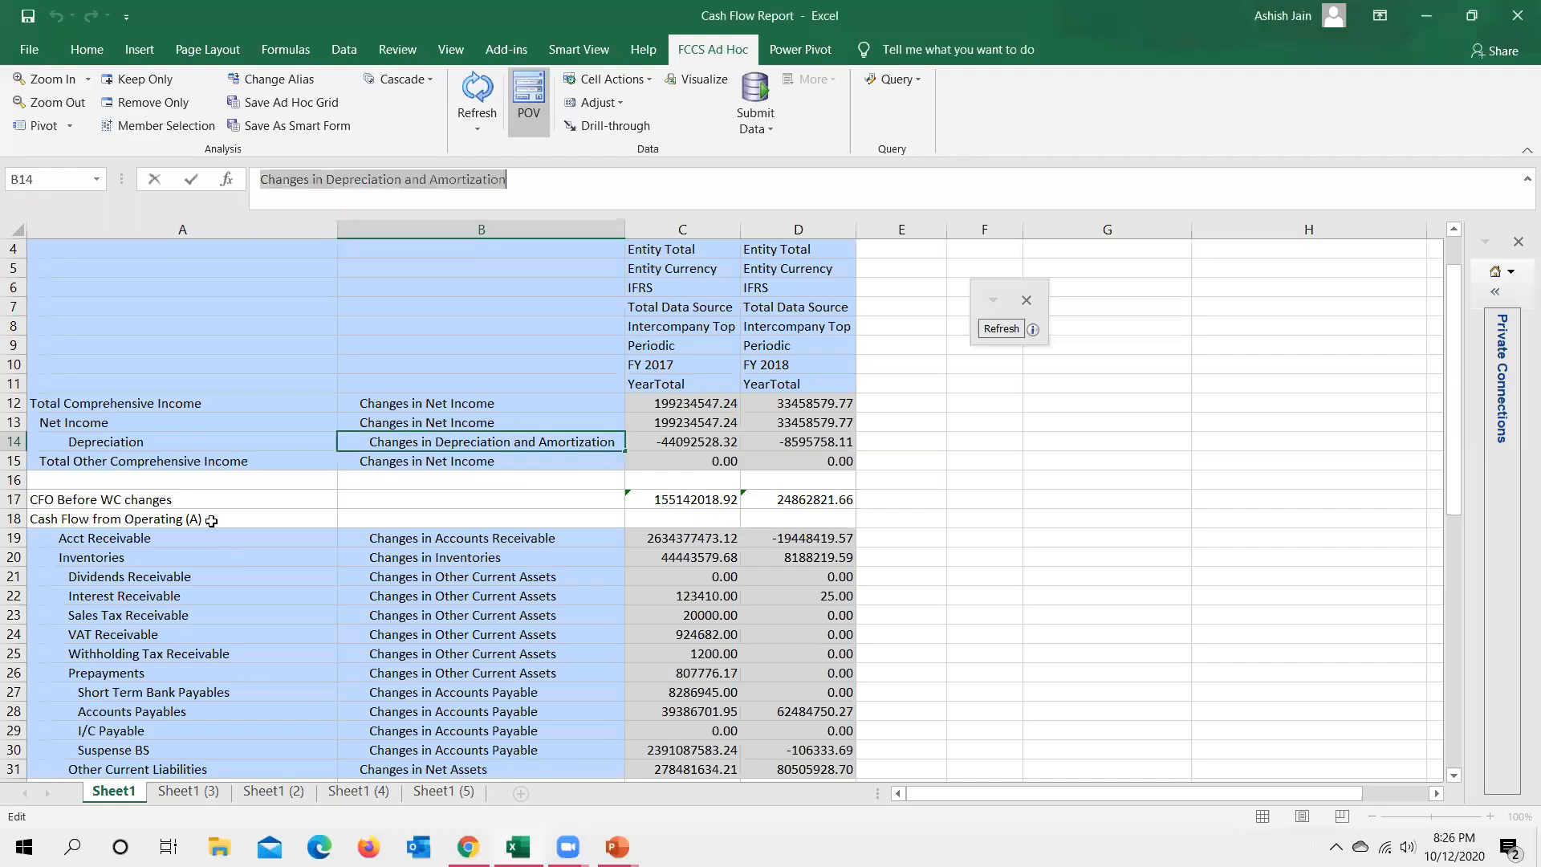
pyautogui.click(153, 465)
pyautogui.moveTo(469, 179); pyautogui.dragTo(261, 179)
pyautogui.hotkey('ctrl', 'c')
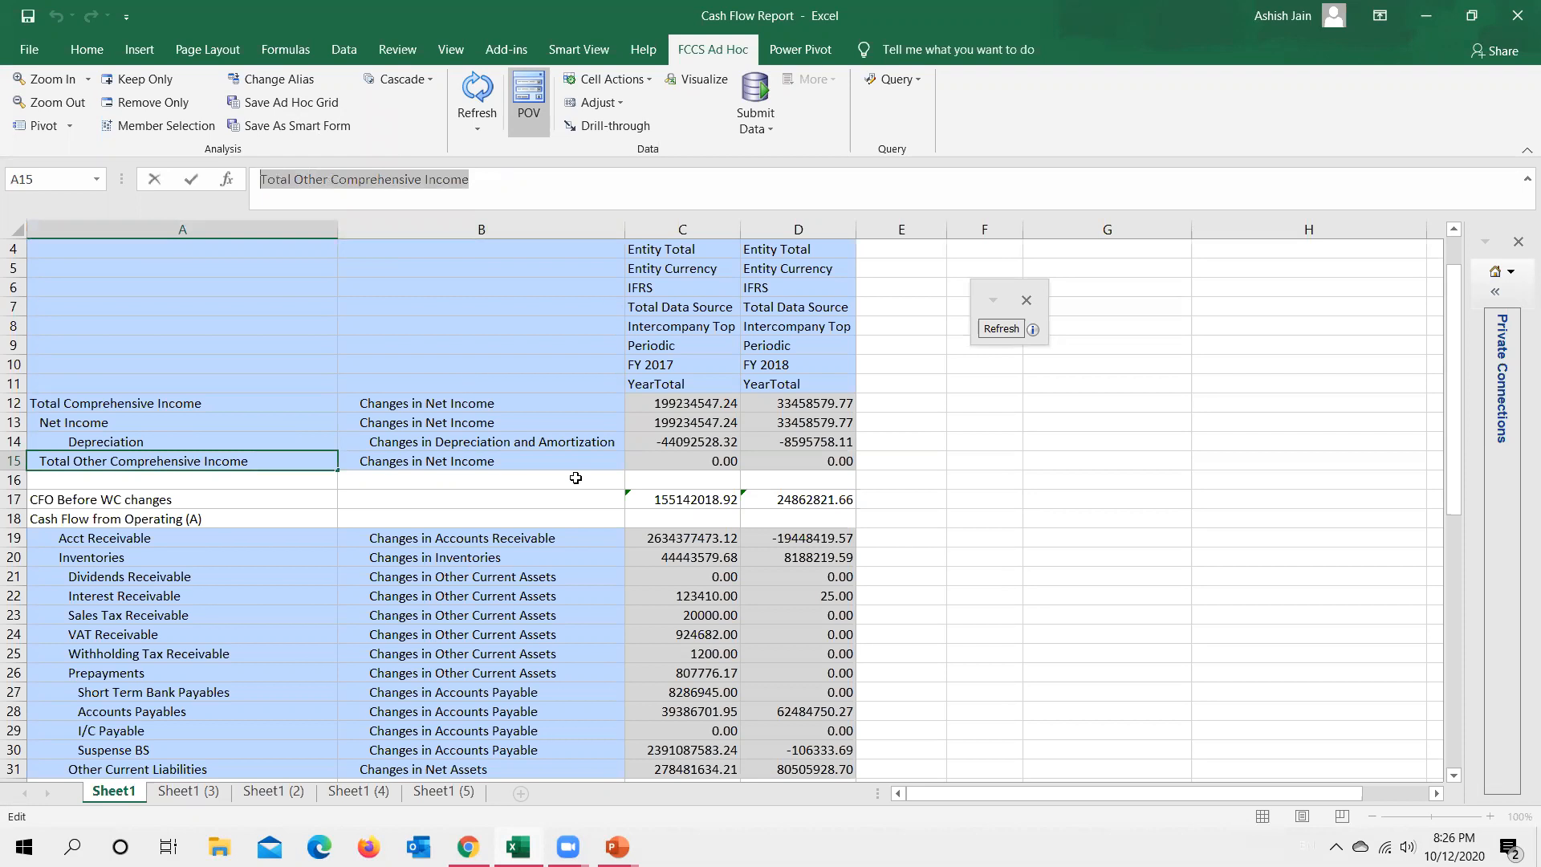
pyautogui.hotkey('alt', 'Tab')
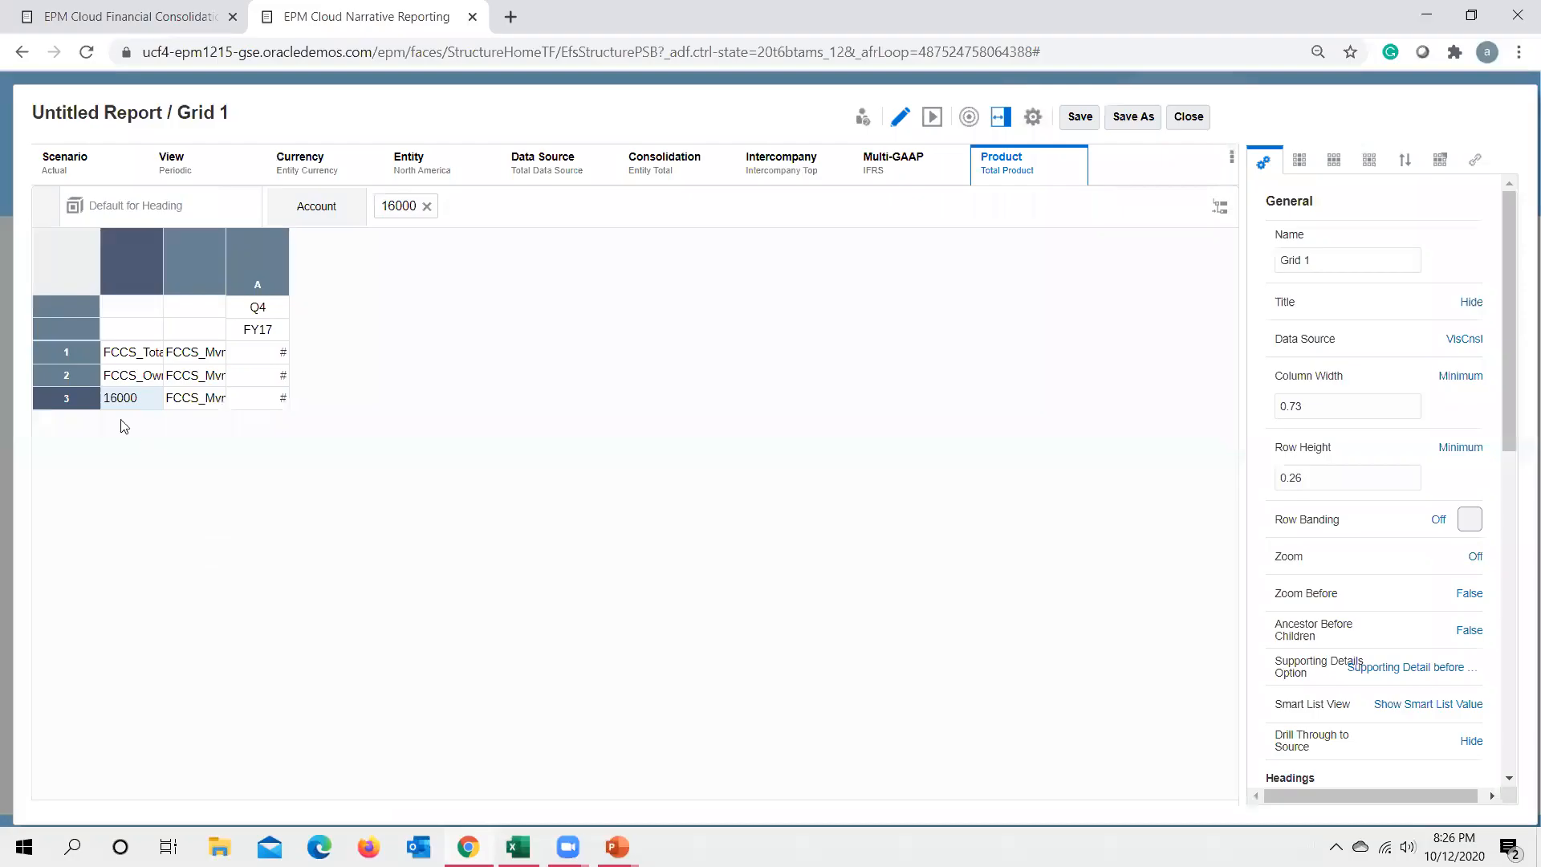
pyautogui.rightClick(85, 401)
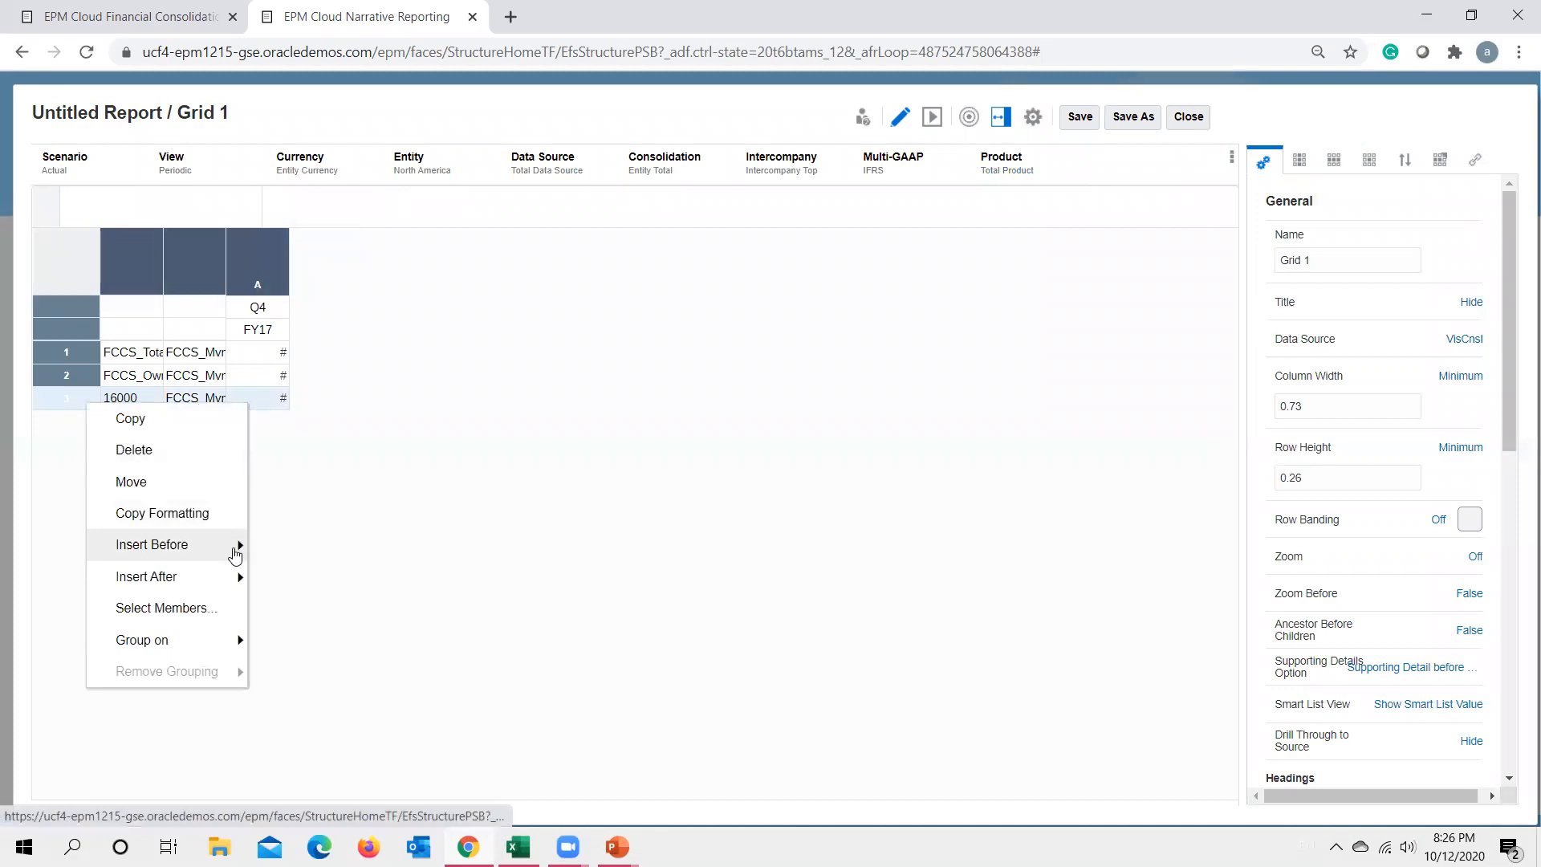
pyautogui.click(269, 591)
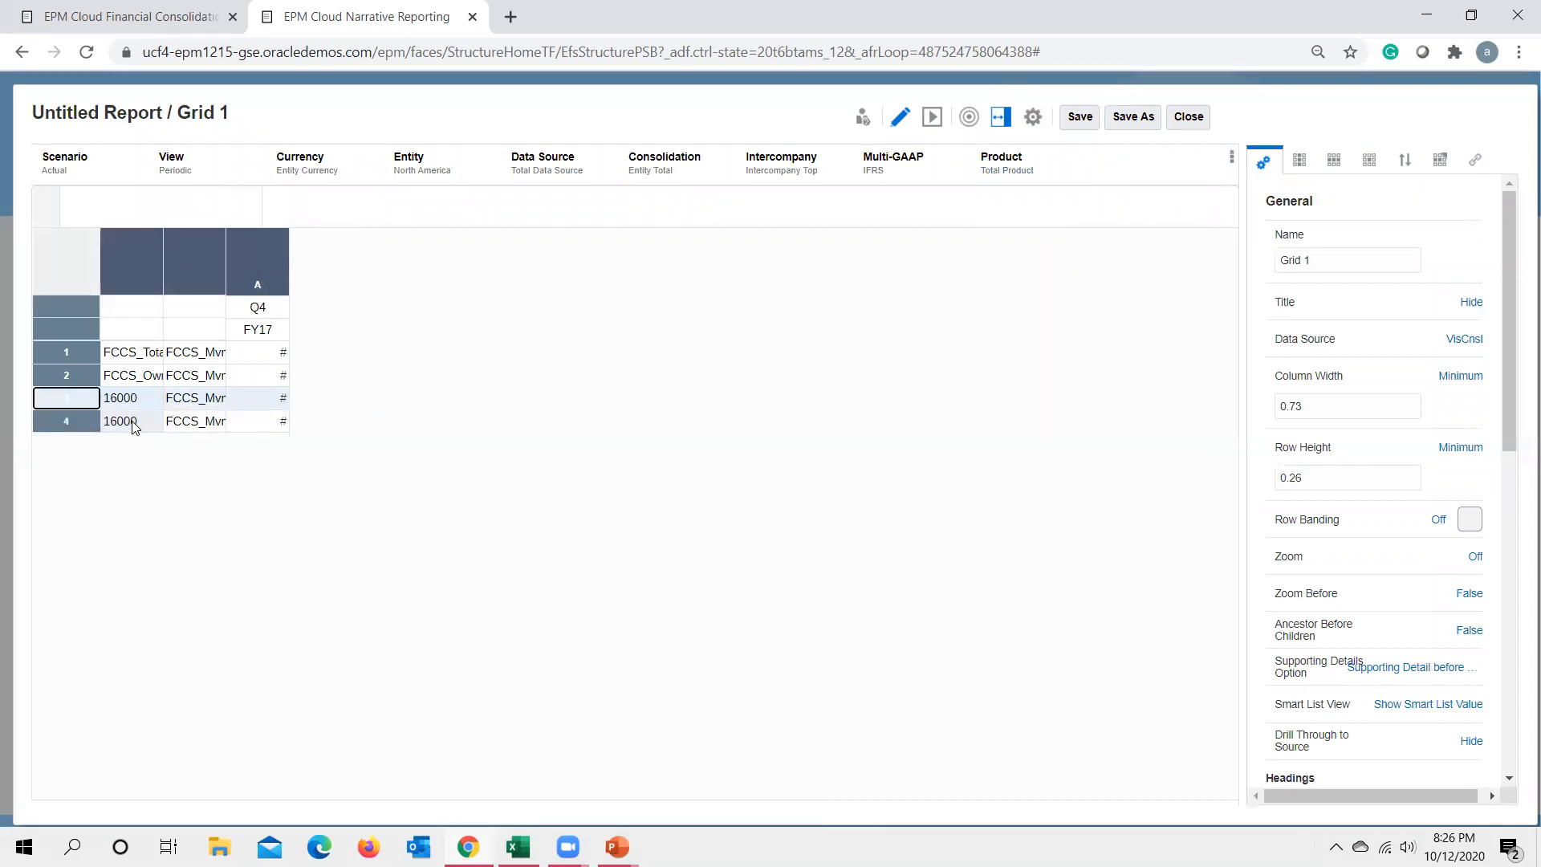
# Search row 4's Account members for Total Other Comprehensive Income and select the first match.
pyautogui.click(132, 423)
pyautogui.click(427, 207)
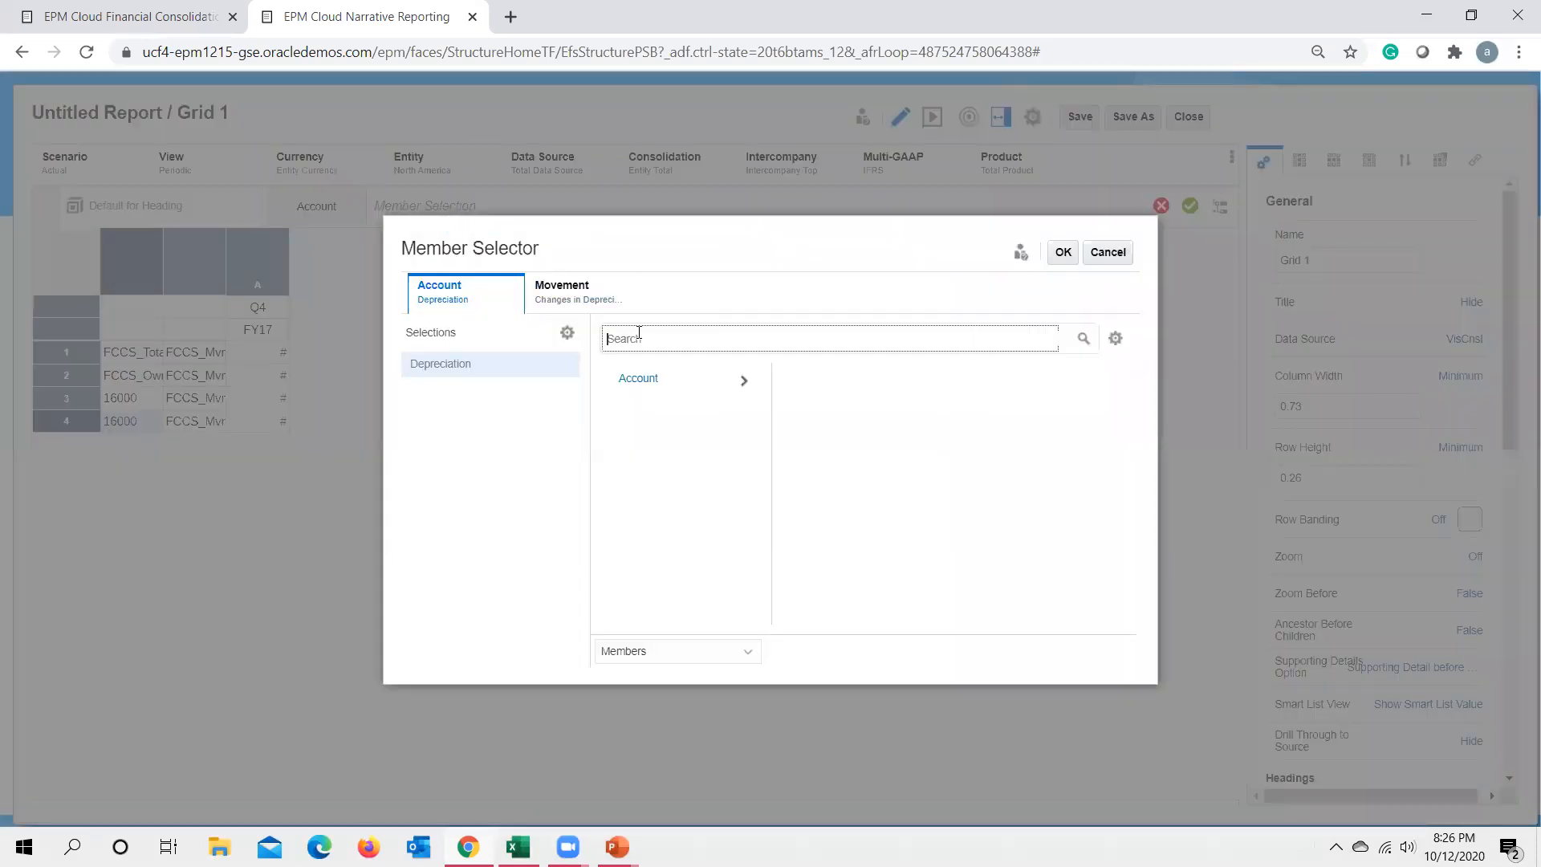
pyautogui.hotkey('ctrl', 'v')
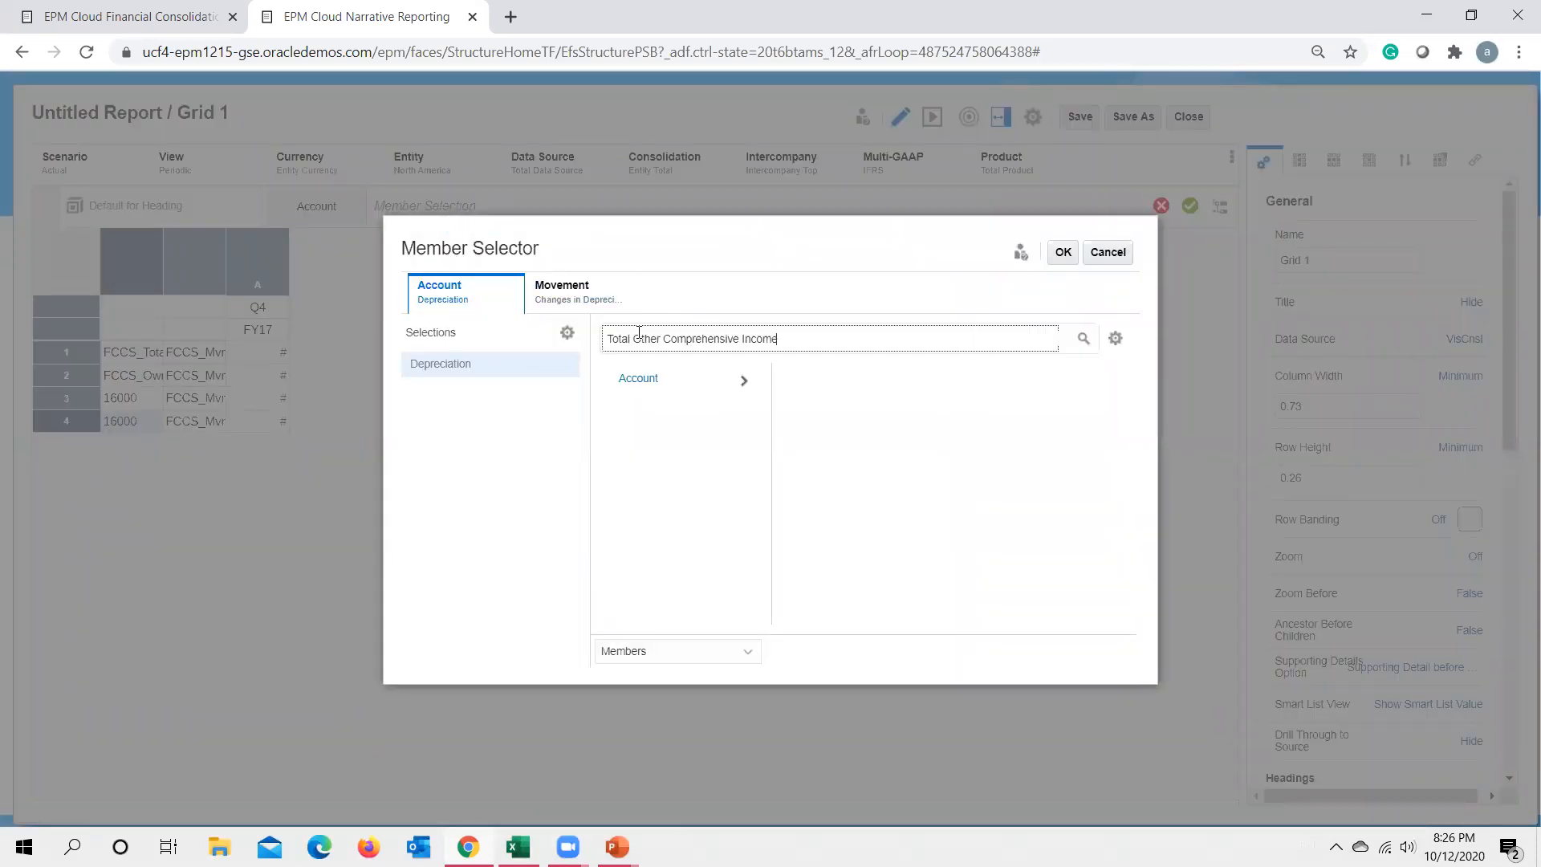
pyautogui.press('Return')
pyautogui.click(608, 379)
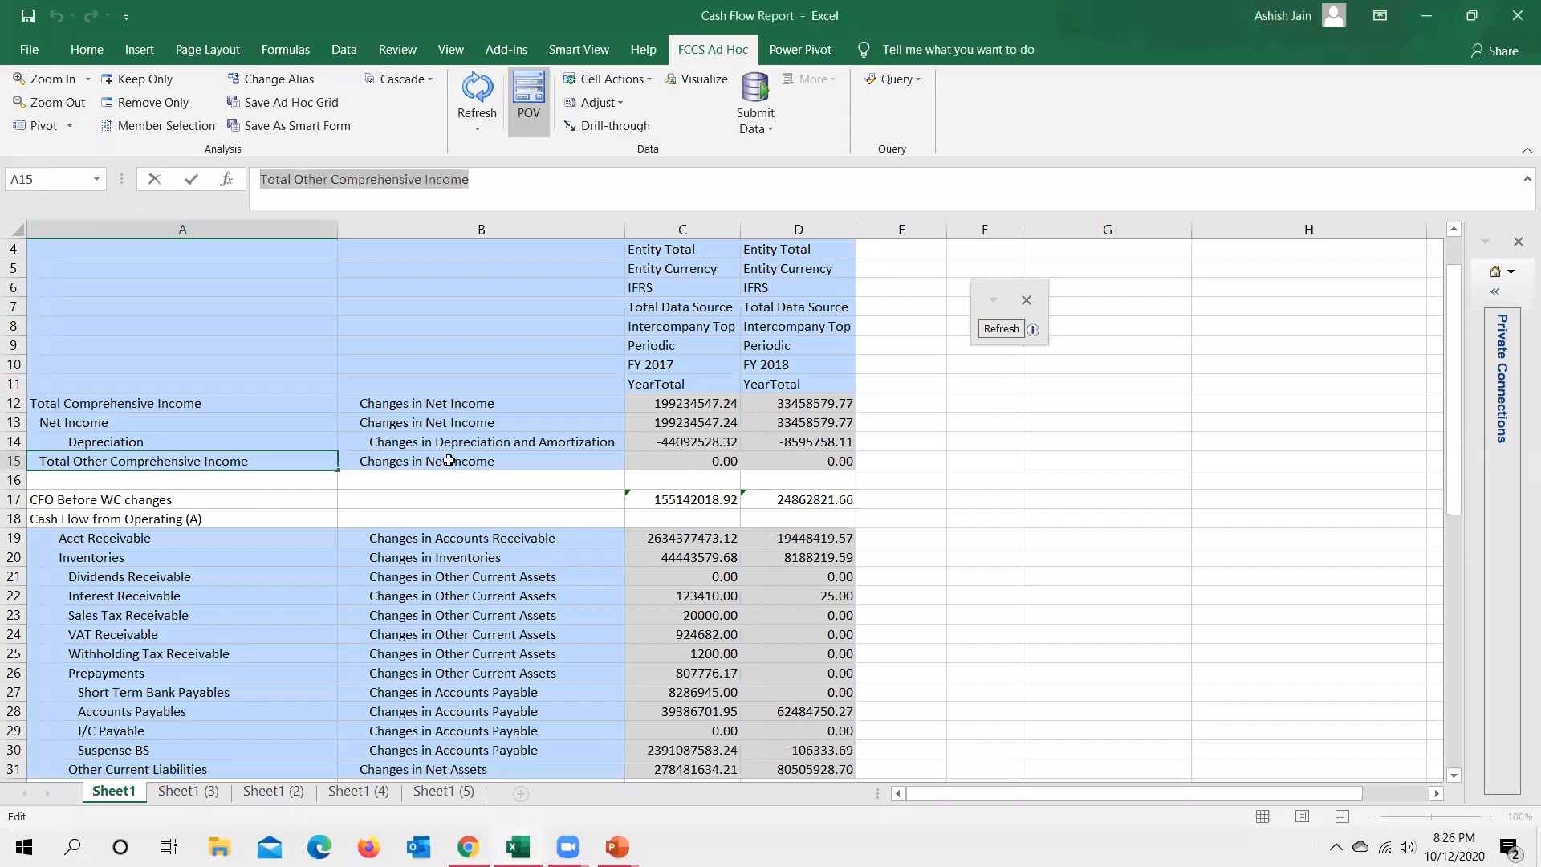
# Replace row 4's Movement member with Changes in Net Income from Excel cell B15, apply it, and remove the leftover 16000 account from the row.
pyautogui.click(443, 458)
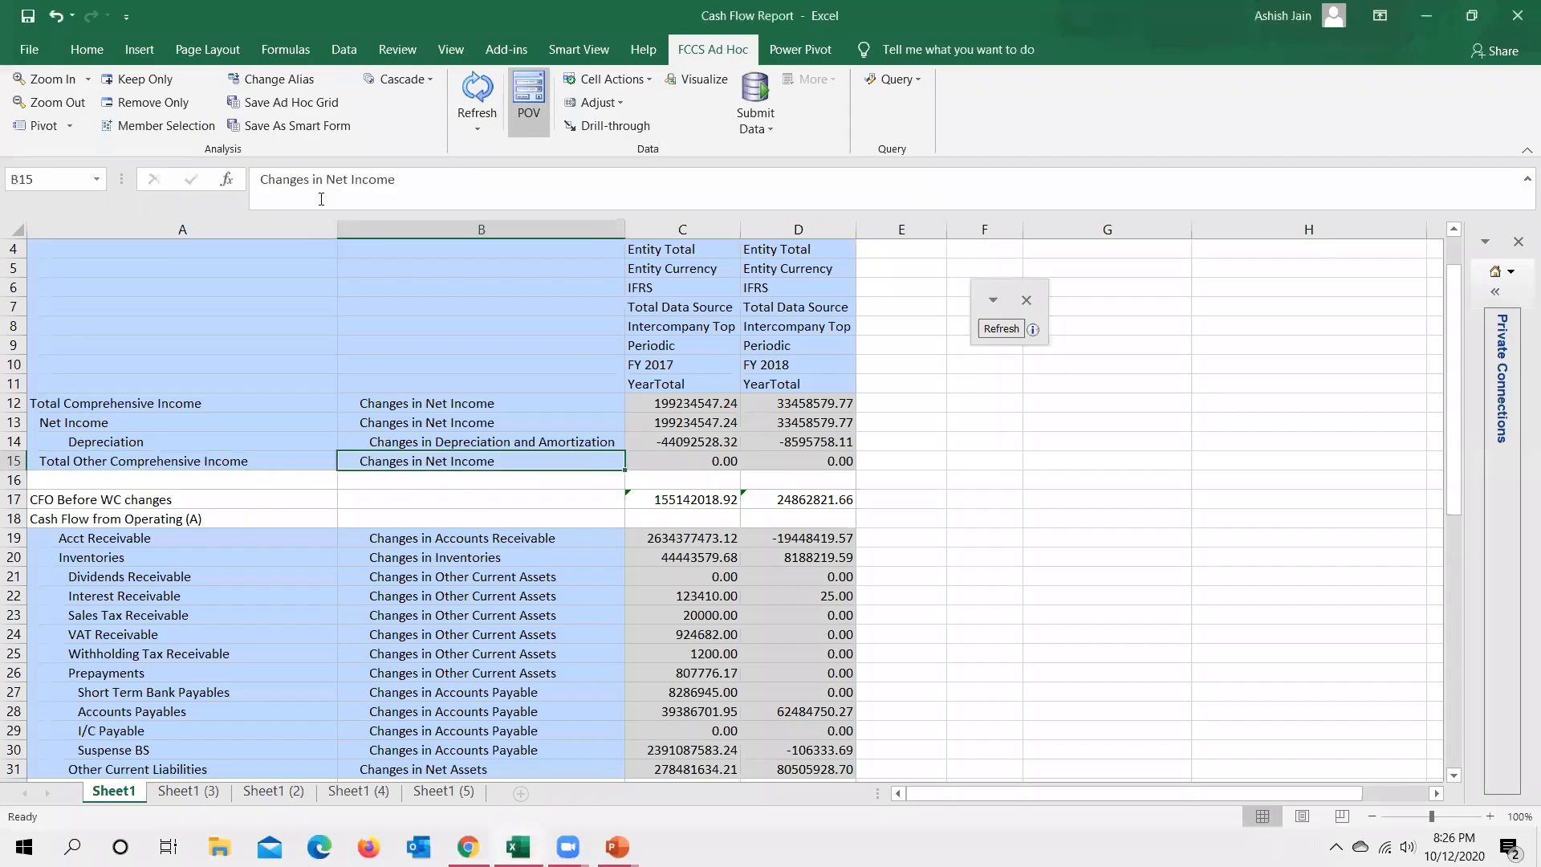
pyautogui.moveTo(259, 179); pyautogui.dragTo(397, 180)
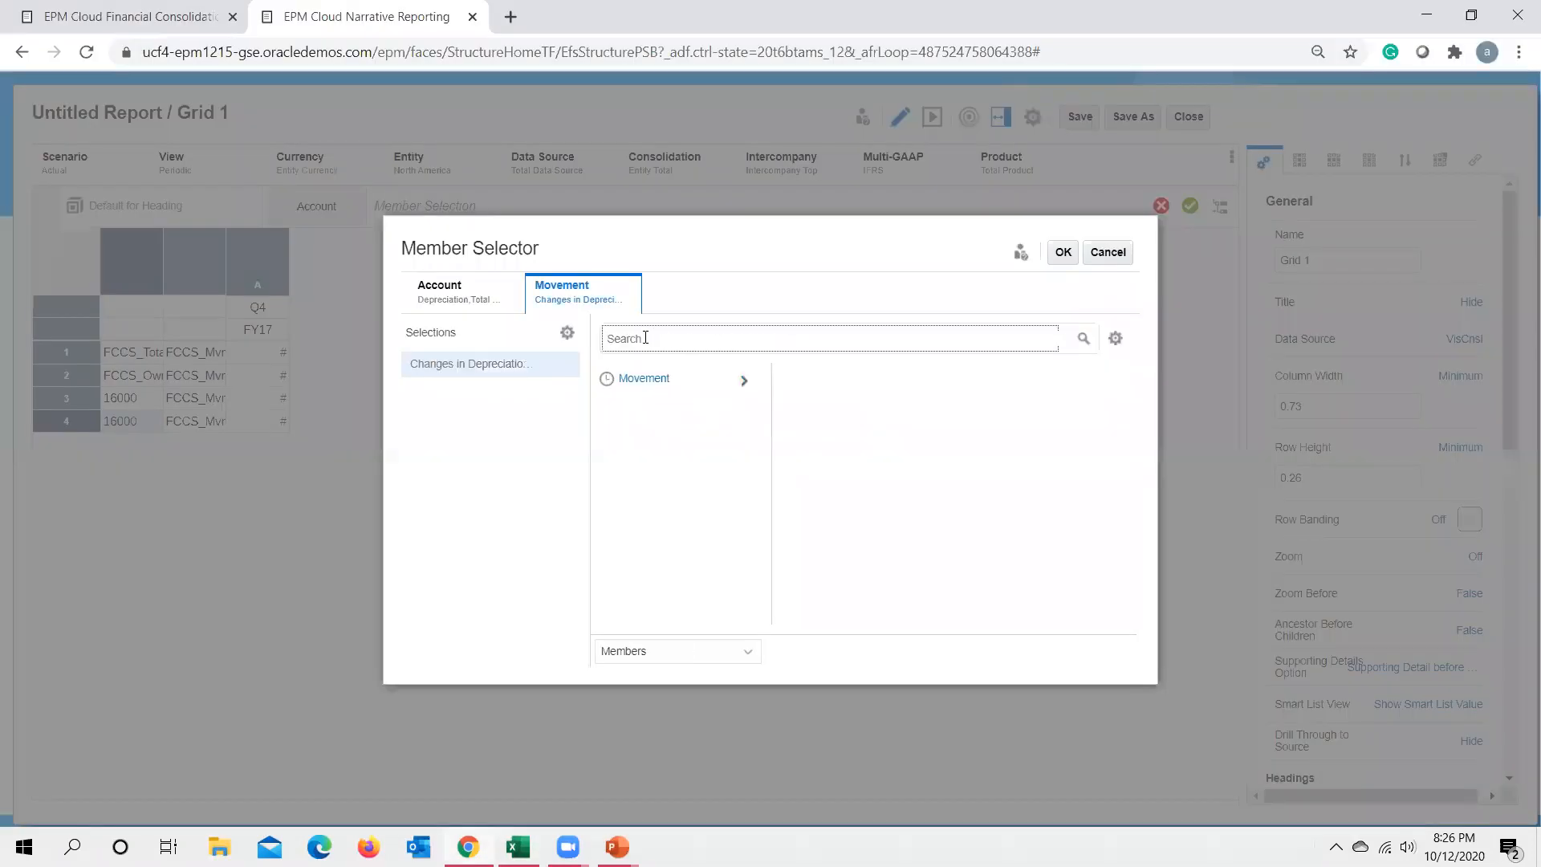
pyautogui.write('Changes in Net Income')
pyautogui.press('Return')
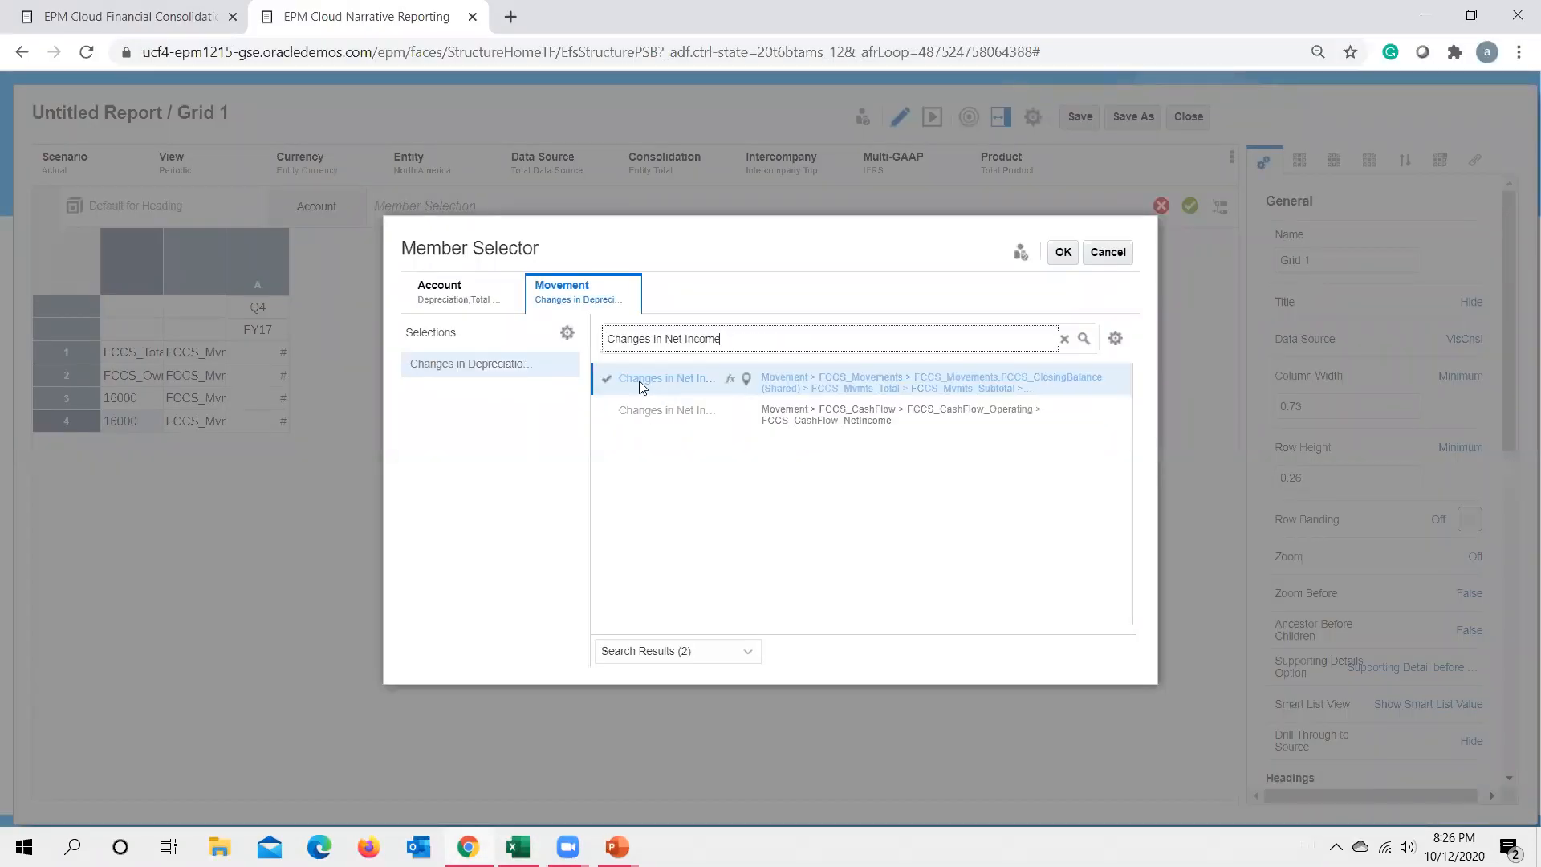
pyautogui.click(607, 378)
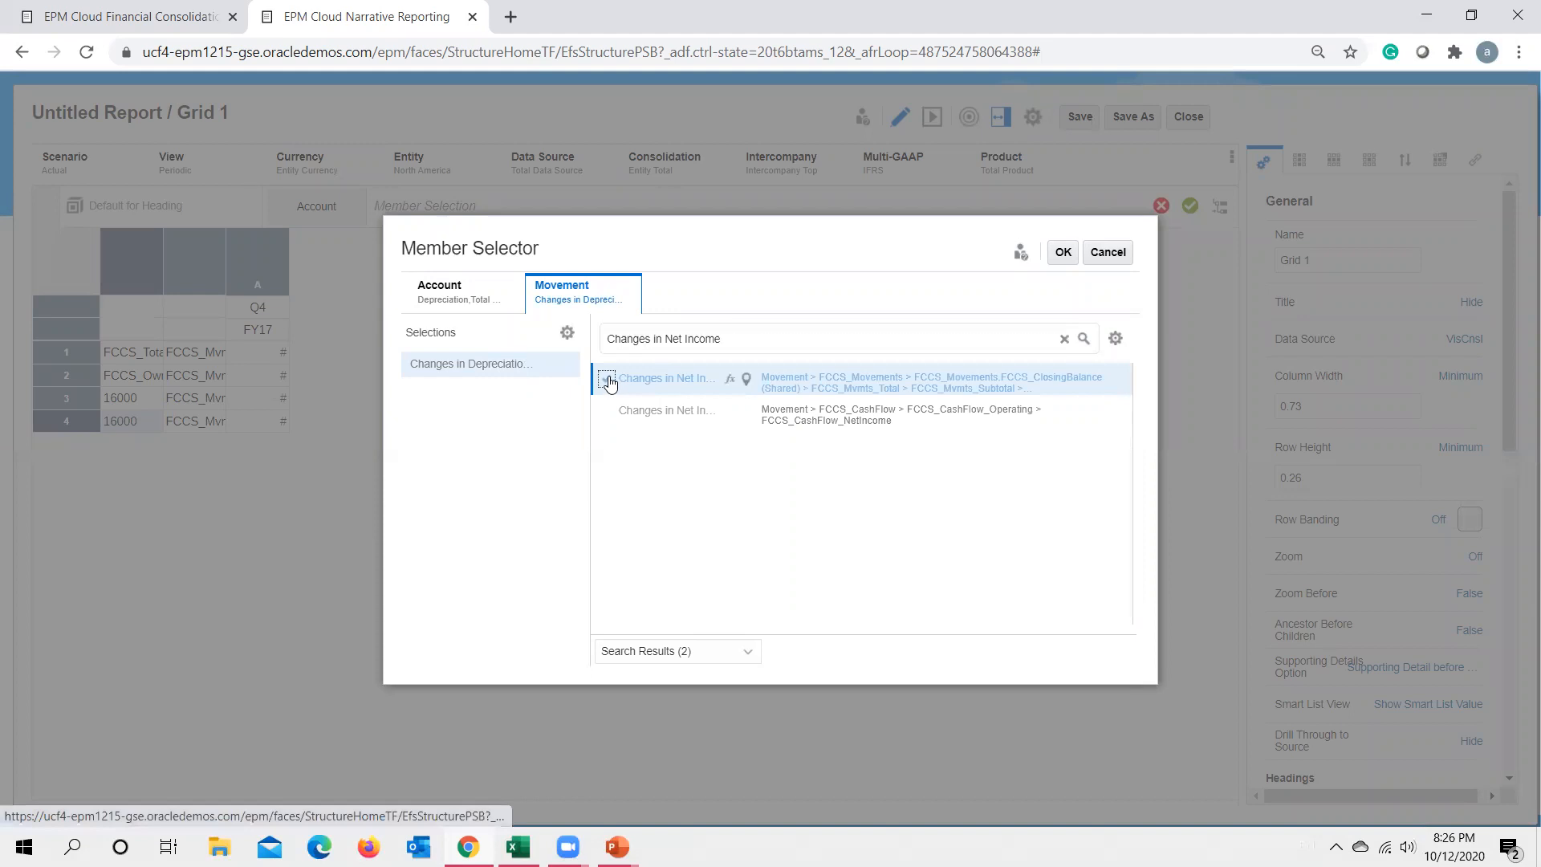
pyautogui.click(547, 364)
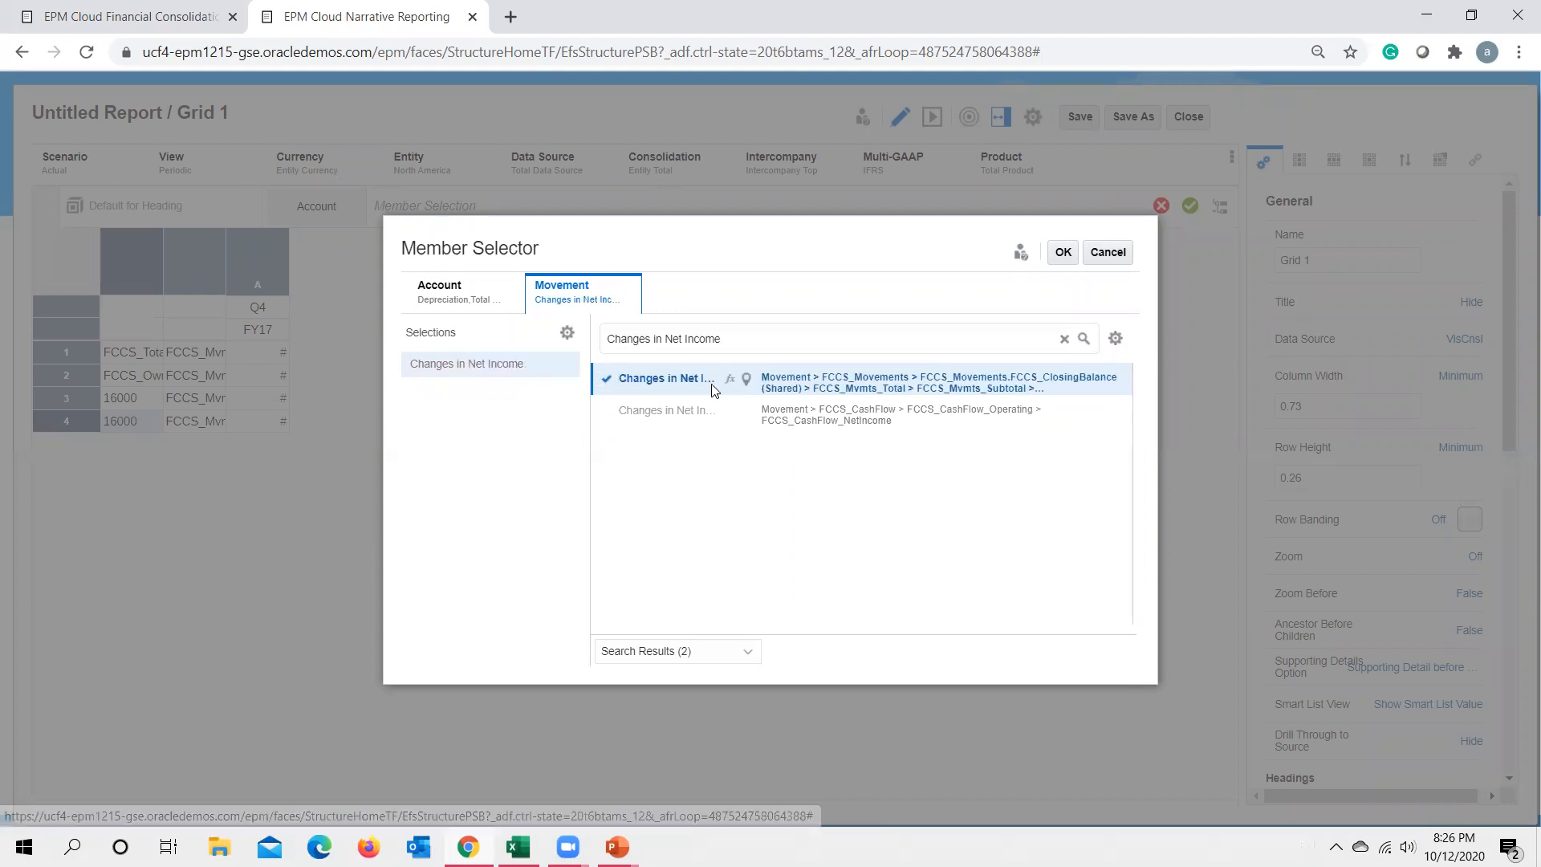
pyautogui.click(1062, 254)
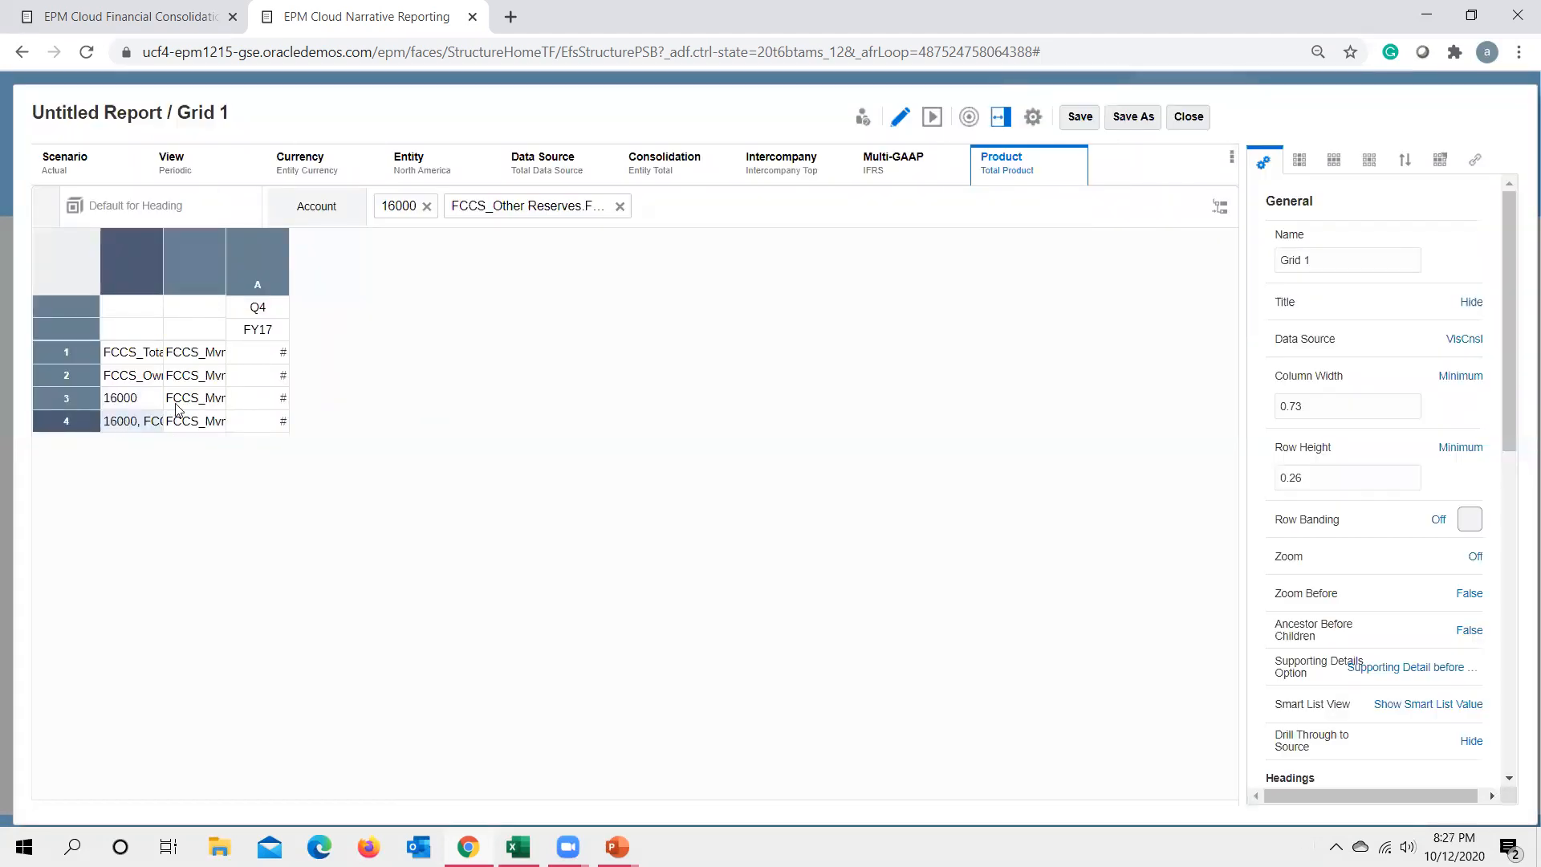
pyautogui.click(426, 206)
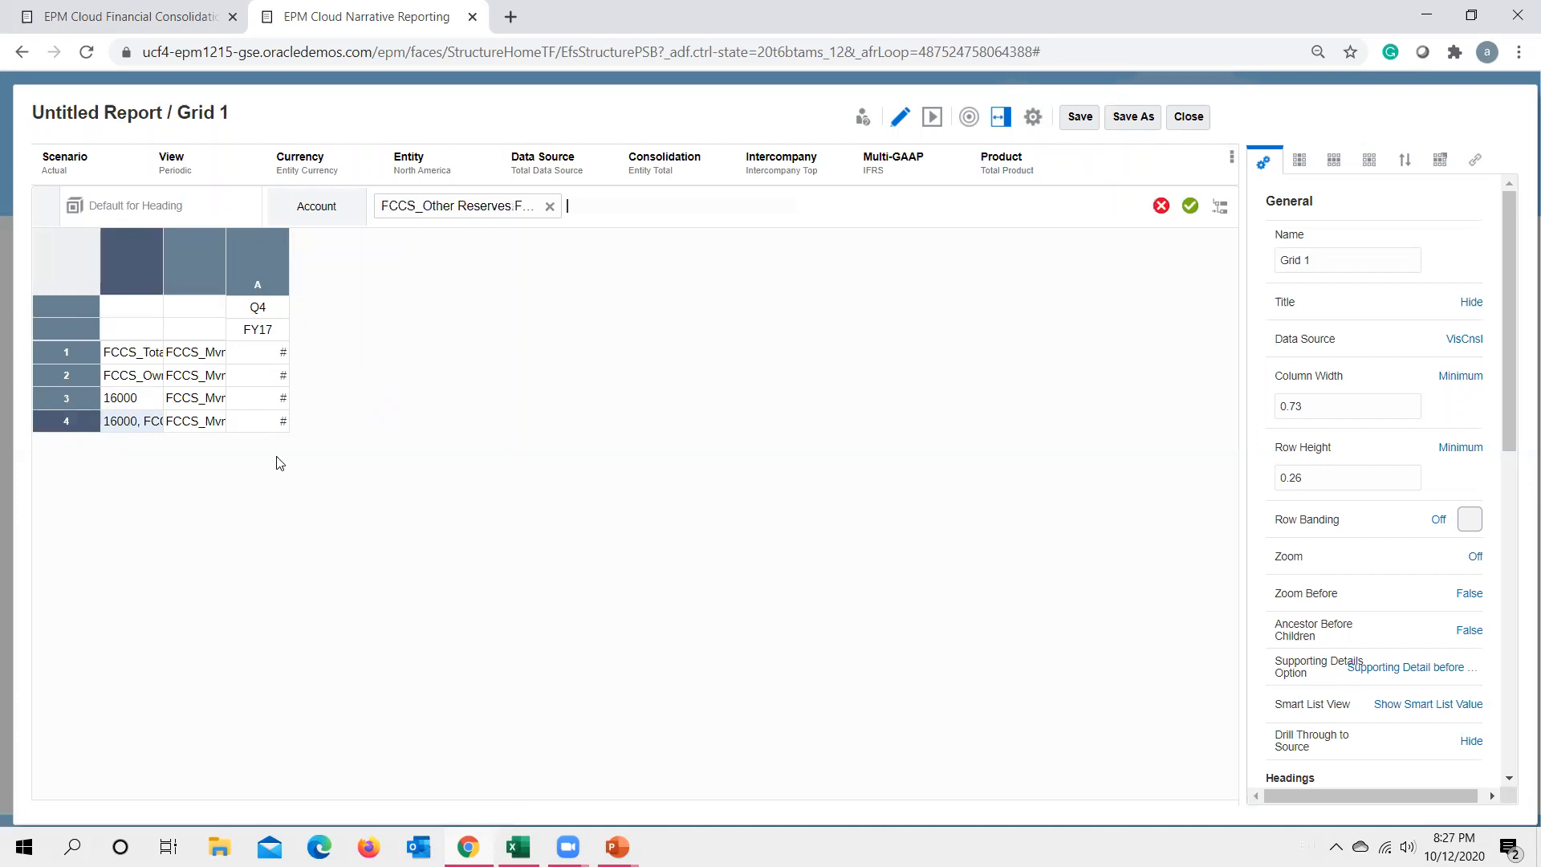
pyautogui.click(1190, 206)
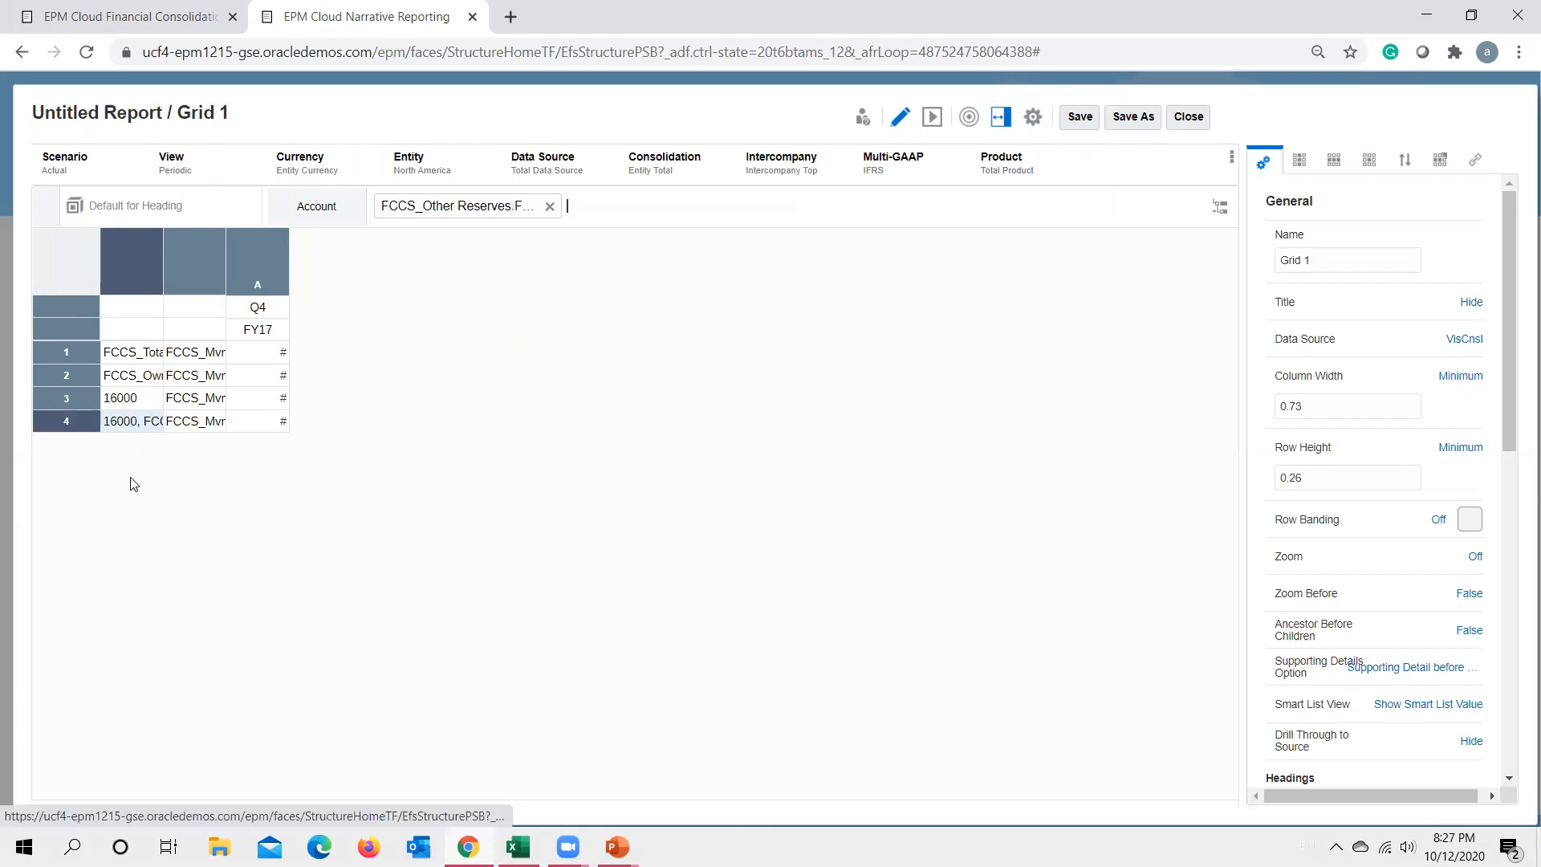
# Check the CFO Before WC changes formula in cell C17 of the Excel report, and insert a formula row after row 4 of the grid.
pyautogui.hotkey('alt', 'Tab')
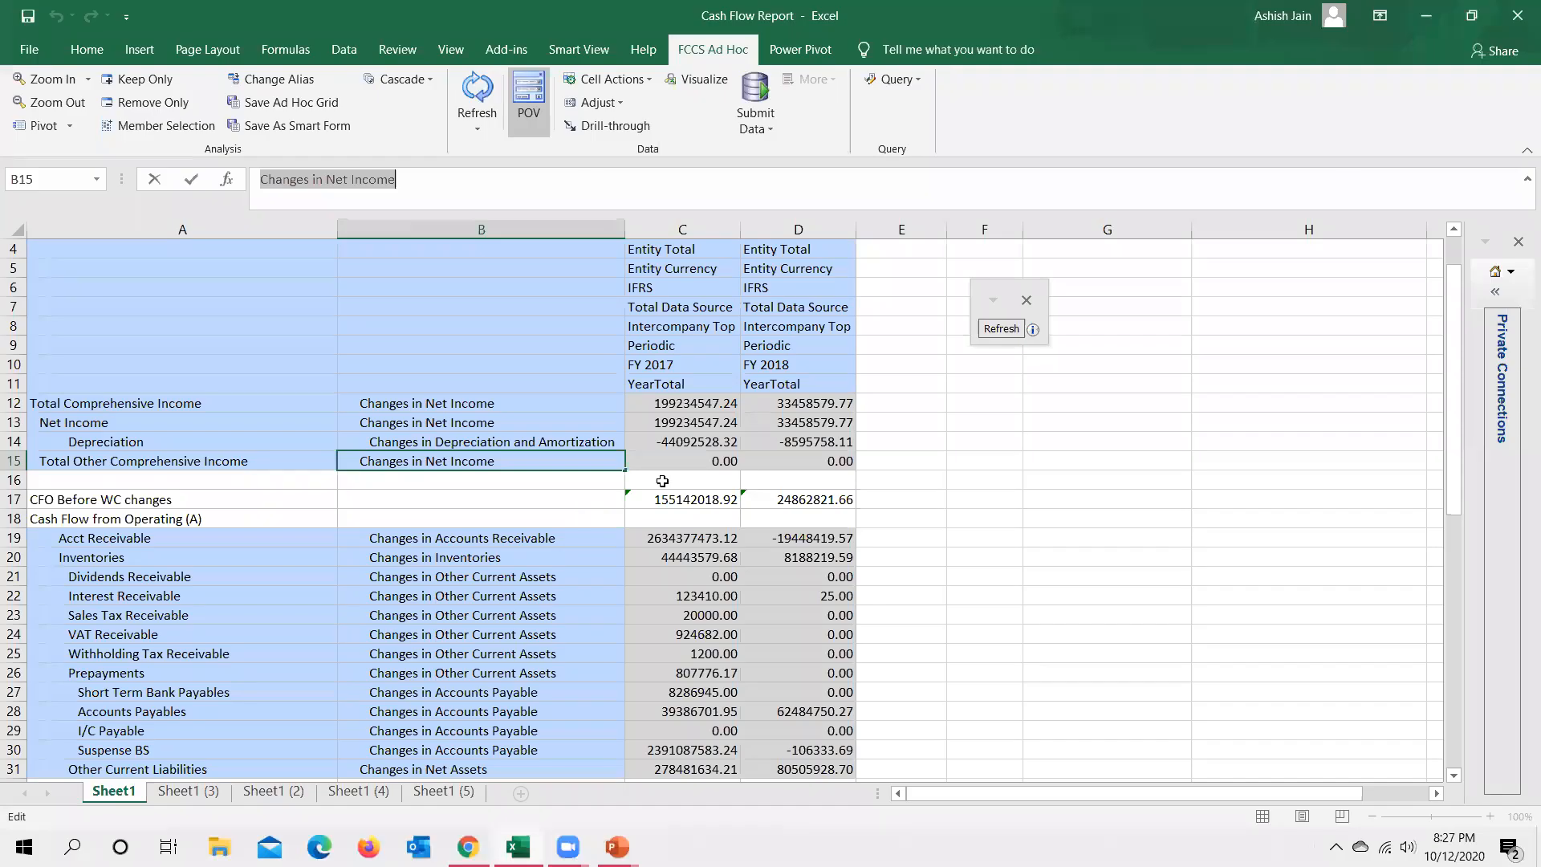
pyautogui.click(710, 500)
pyautogui.press('F2')
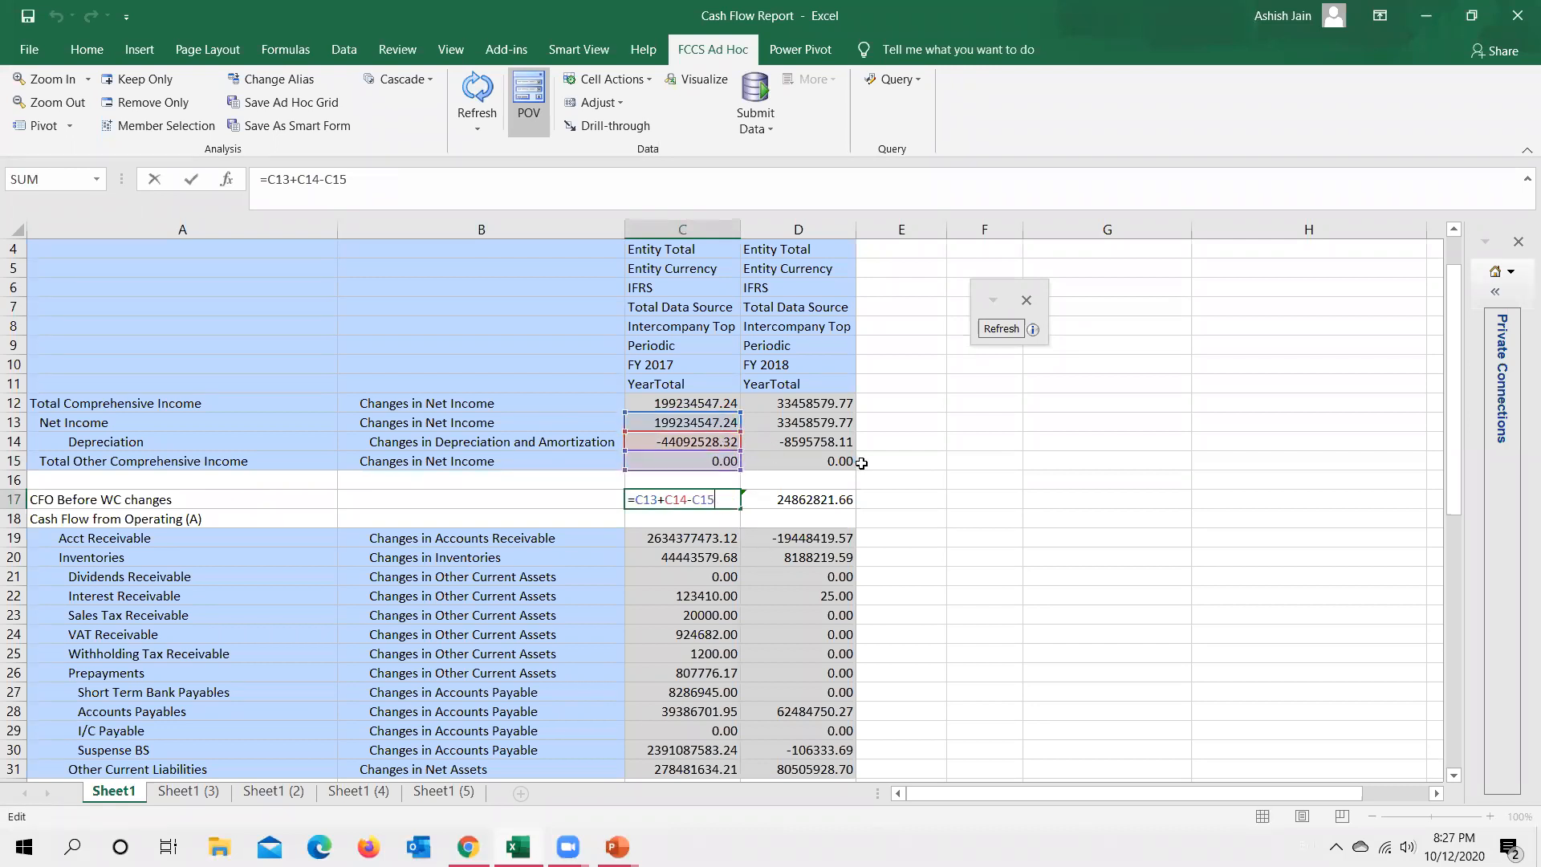
pyautogui.hotkey('ctrl', 'Return')
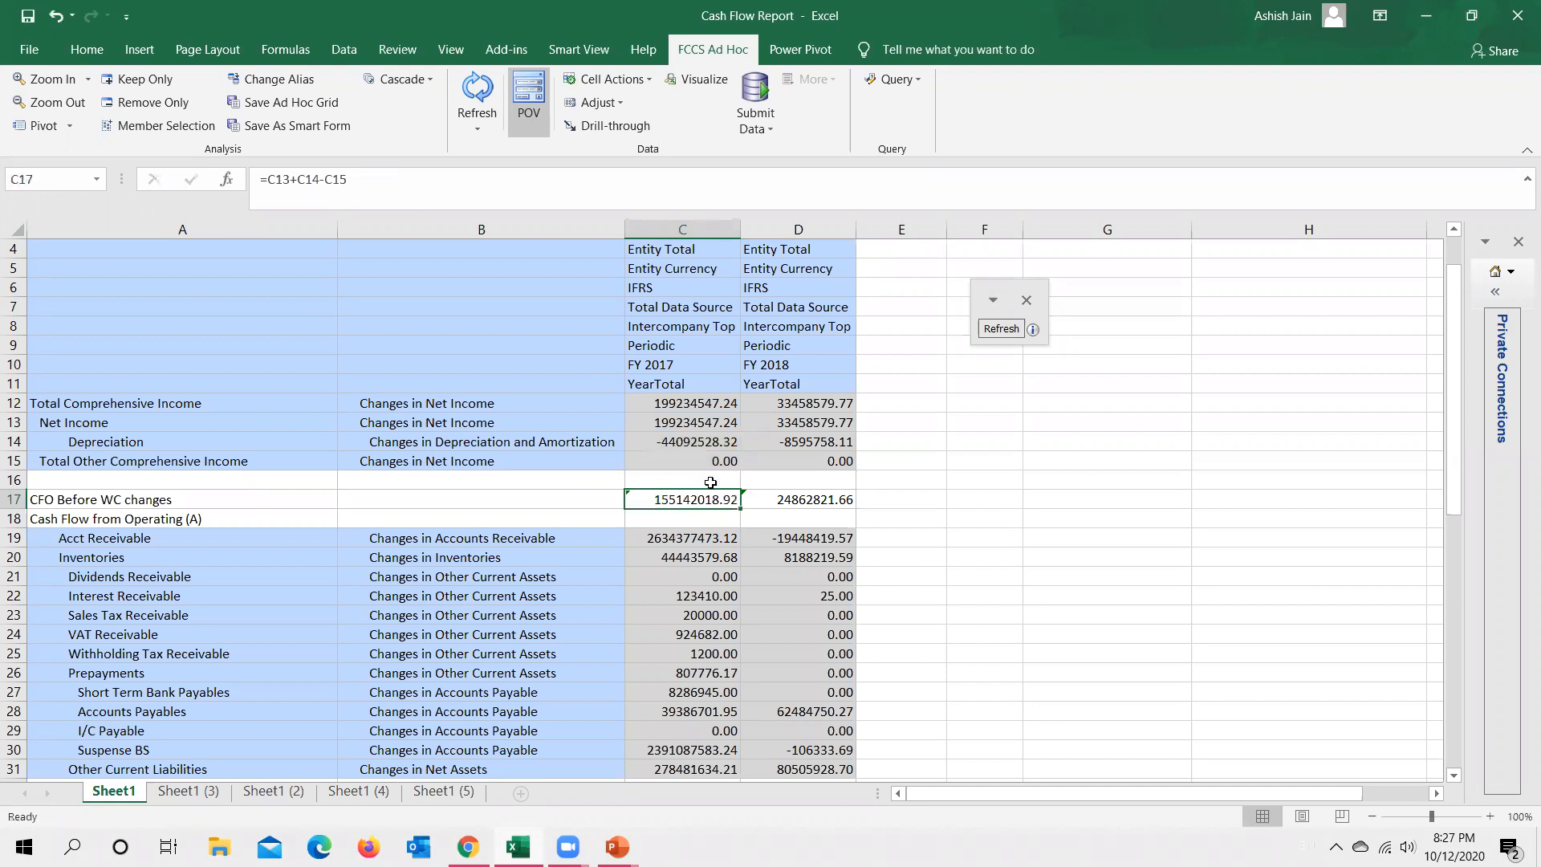
pyautogui.hotkey('alt', 'Tab')
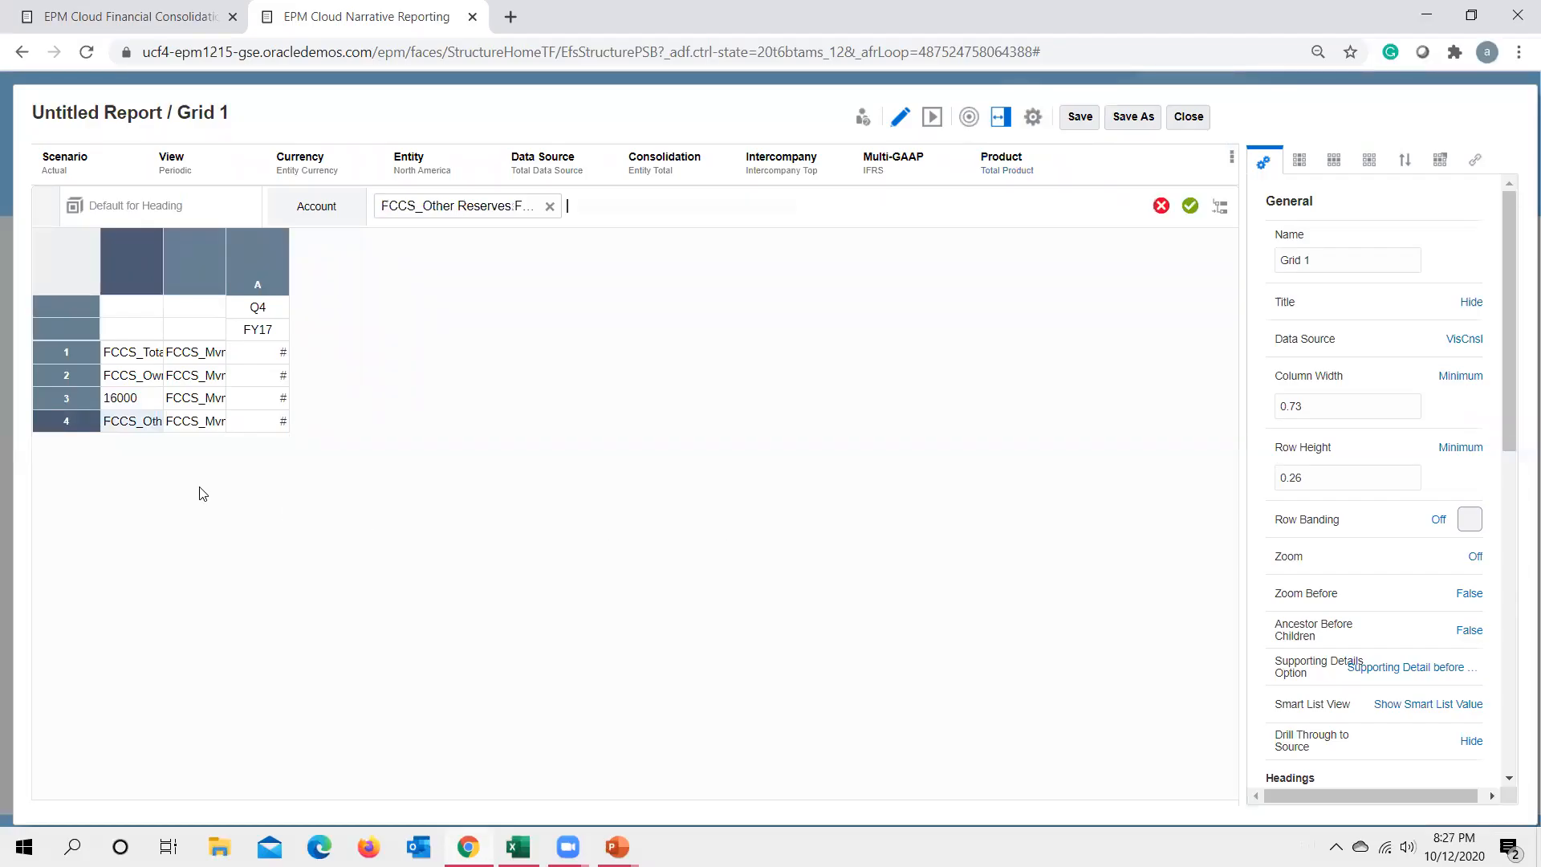
pyautogui.rightClick(88, 427)
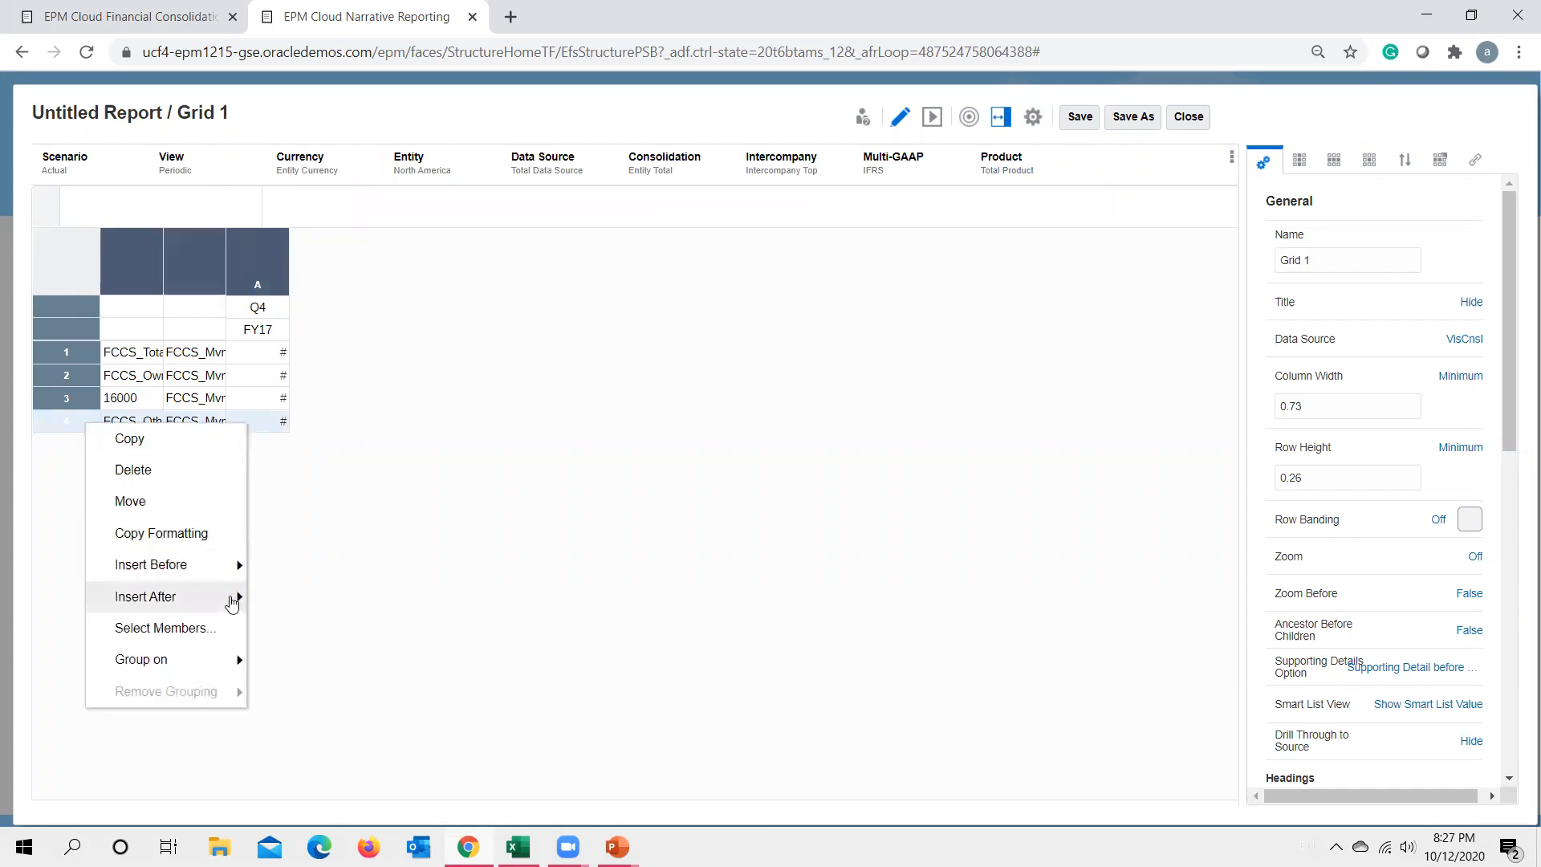
pyautogui.moveTo(233, 596)
pyautogui.click(312, 632)
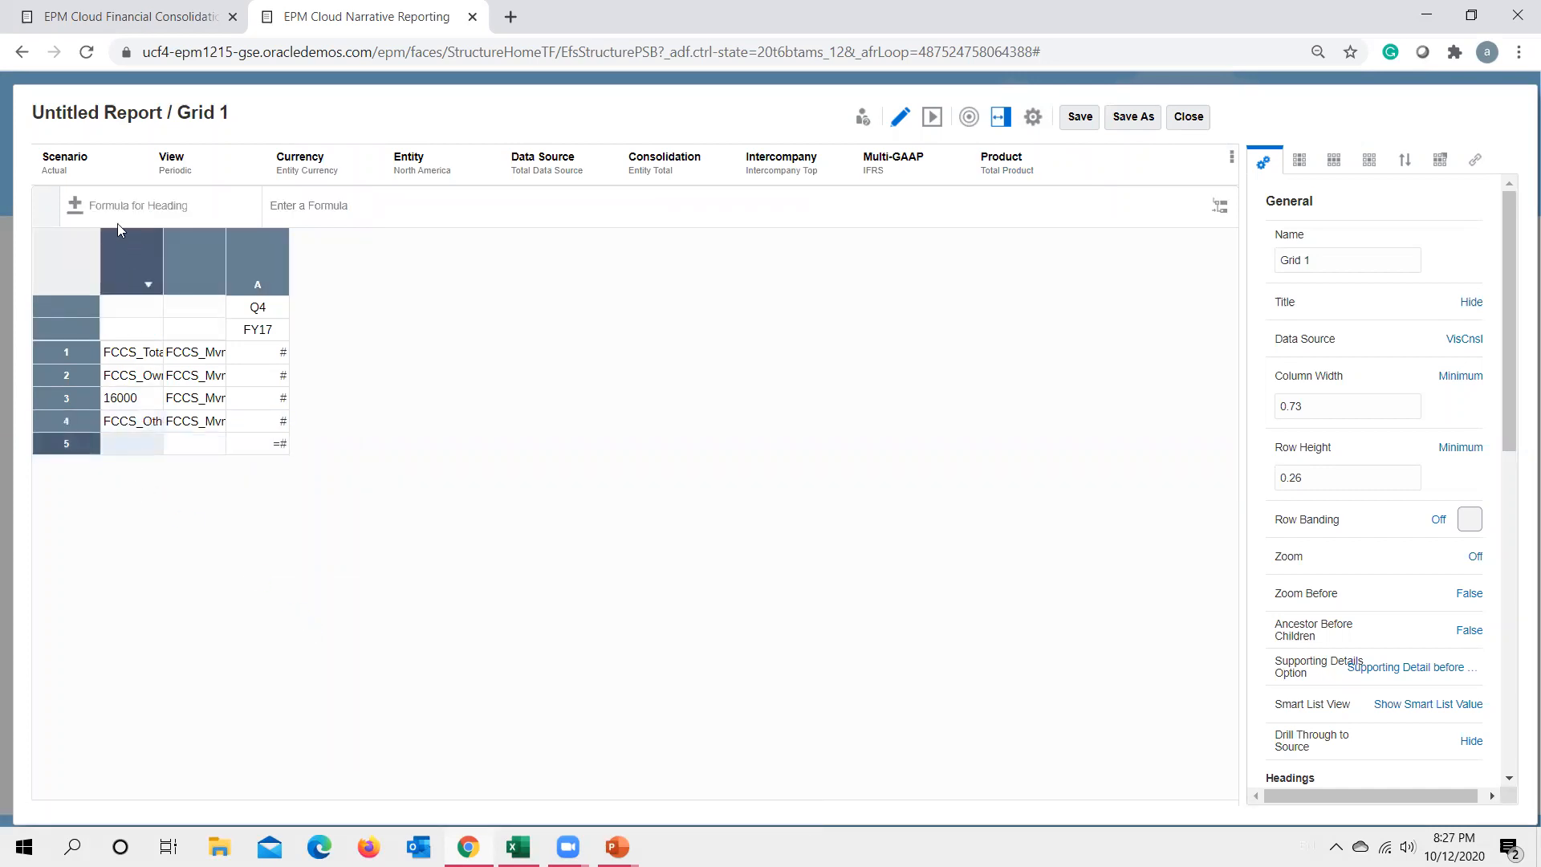
# Switch to the Excel report and copy the heading text CFO Before WC changes from cell A17.
pyautogui.hotkey('alt', 'Tab')
pyautogui.click(149, 499)
pyautogui.moveTo(407, 179); pyautogui.dragTo(238, 175)
pyautogui.hotkey('ctrl', 'c')
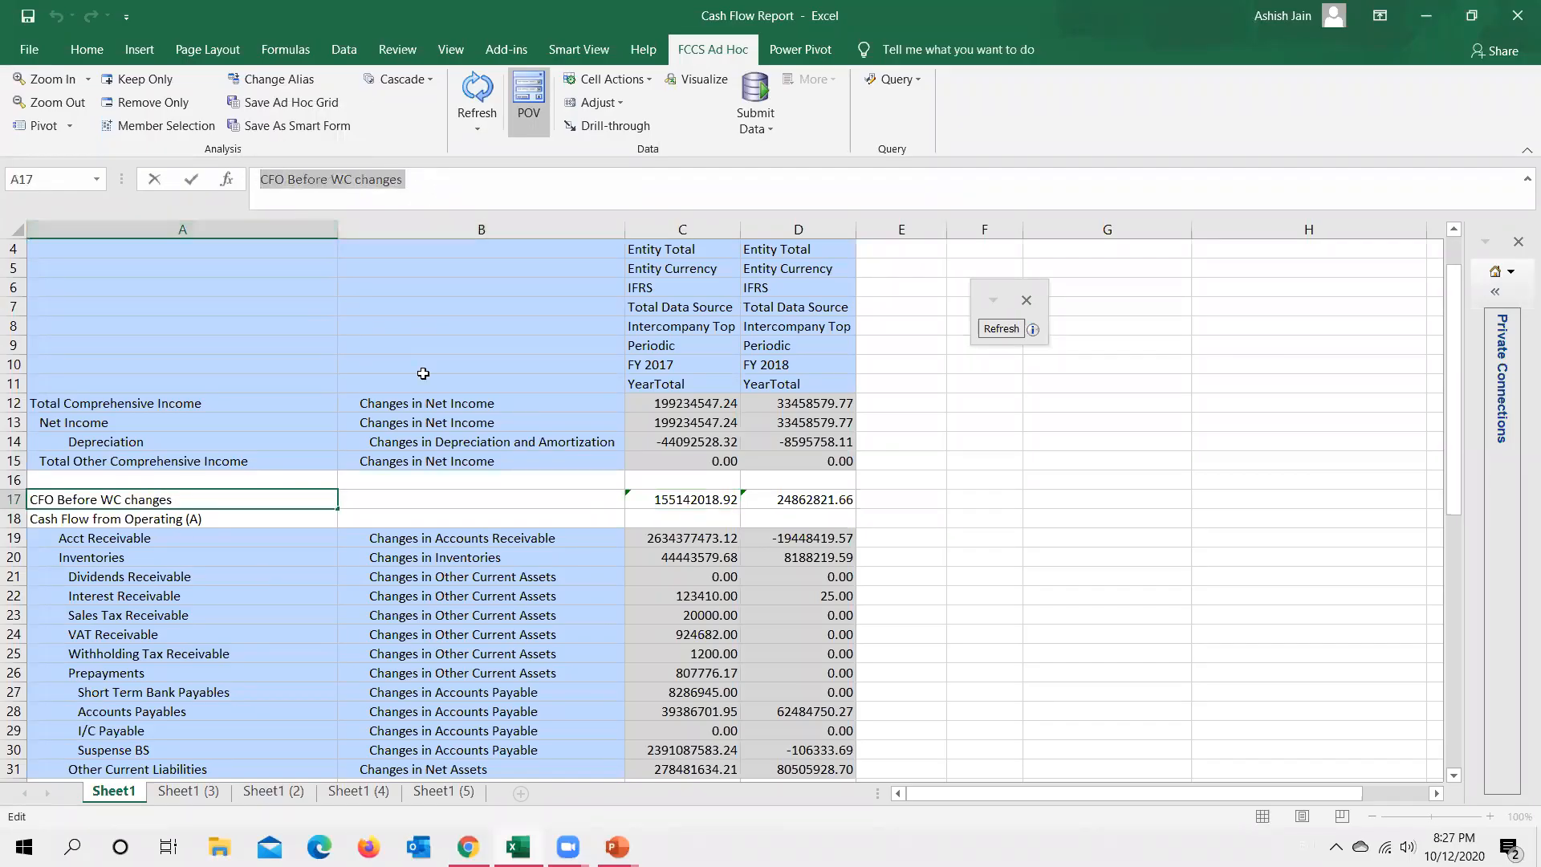
# Back in Narrative Reporting, give formula row 5 the custom heading CFO Before WC changes and apply it.
pyautogui.hotkey('alt', 'Tab')
pyautogui.click(74, 204)
pyautogui.click(133, 253)
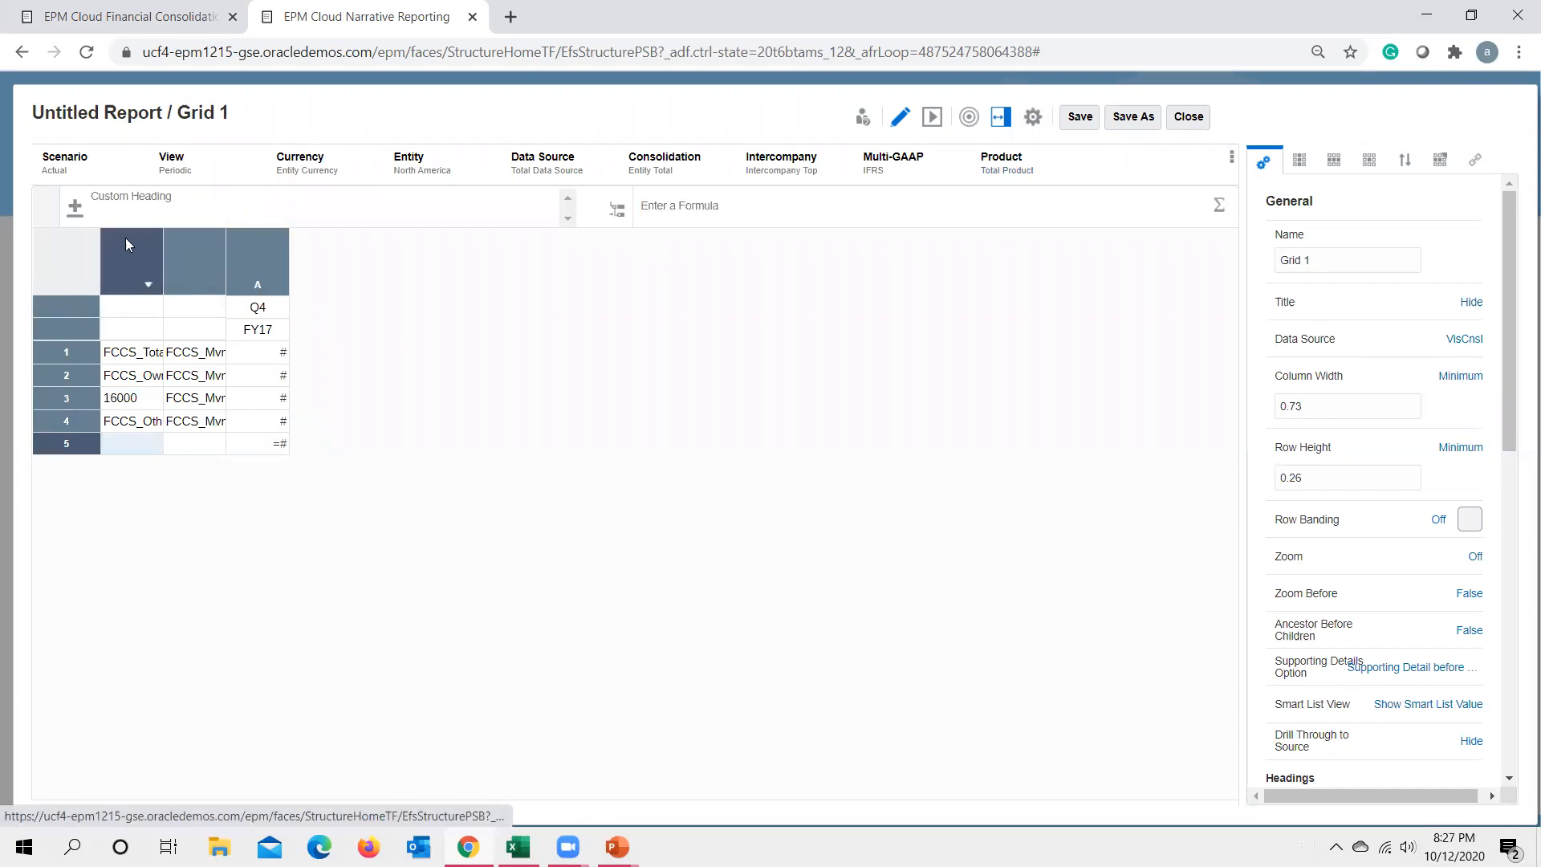
pyautogui.click(127, 201)
pyautogui.hotkey('ctrl', 'v')
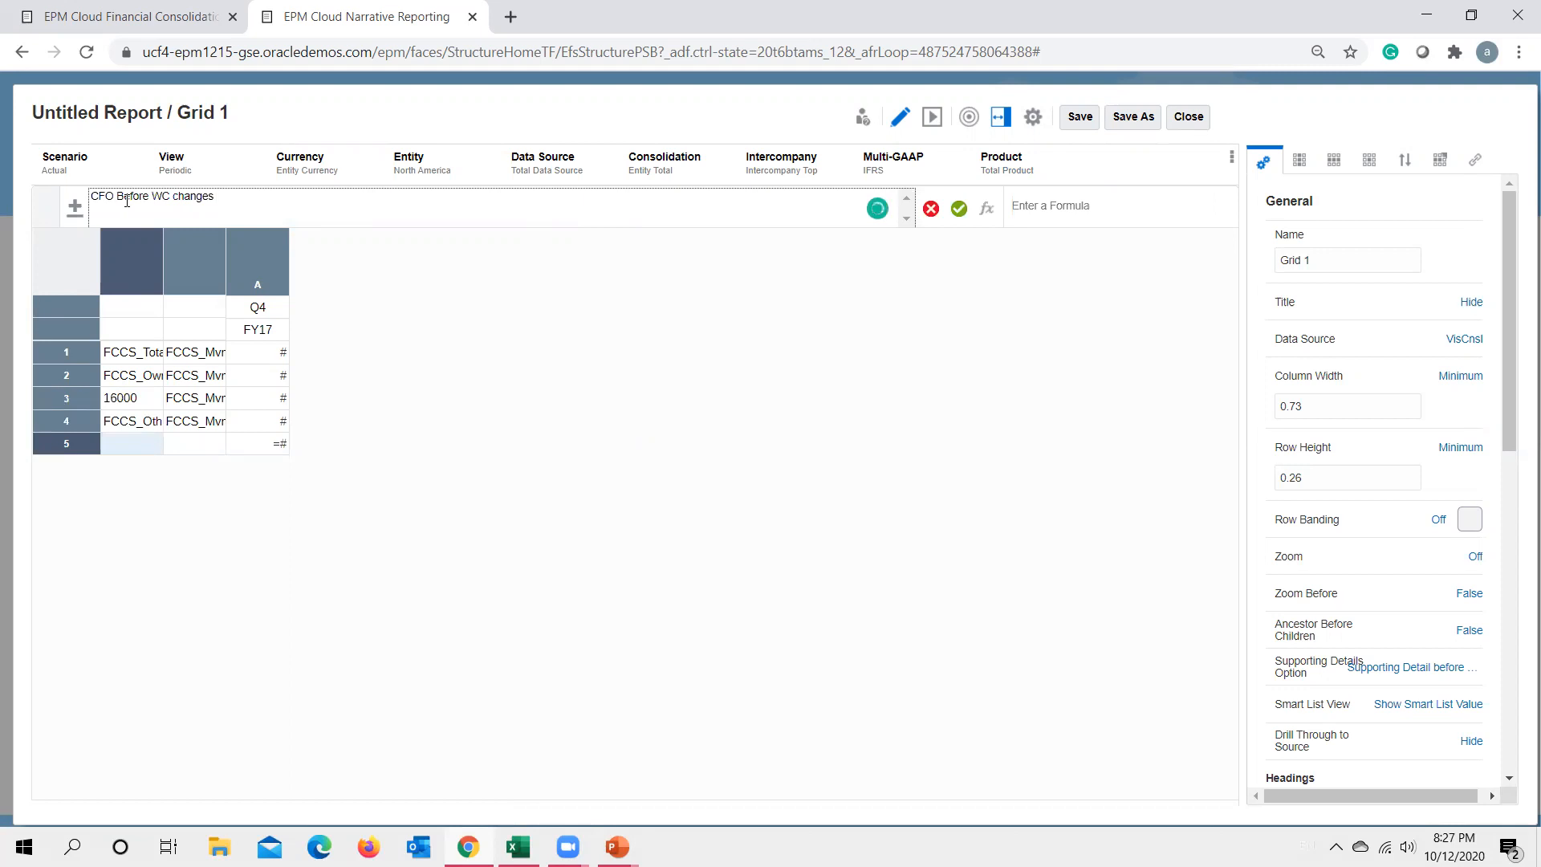
pyautogui.click(959, 209)
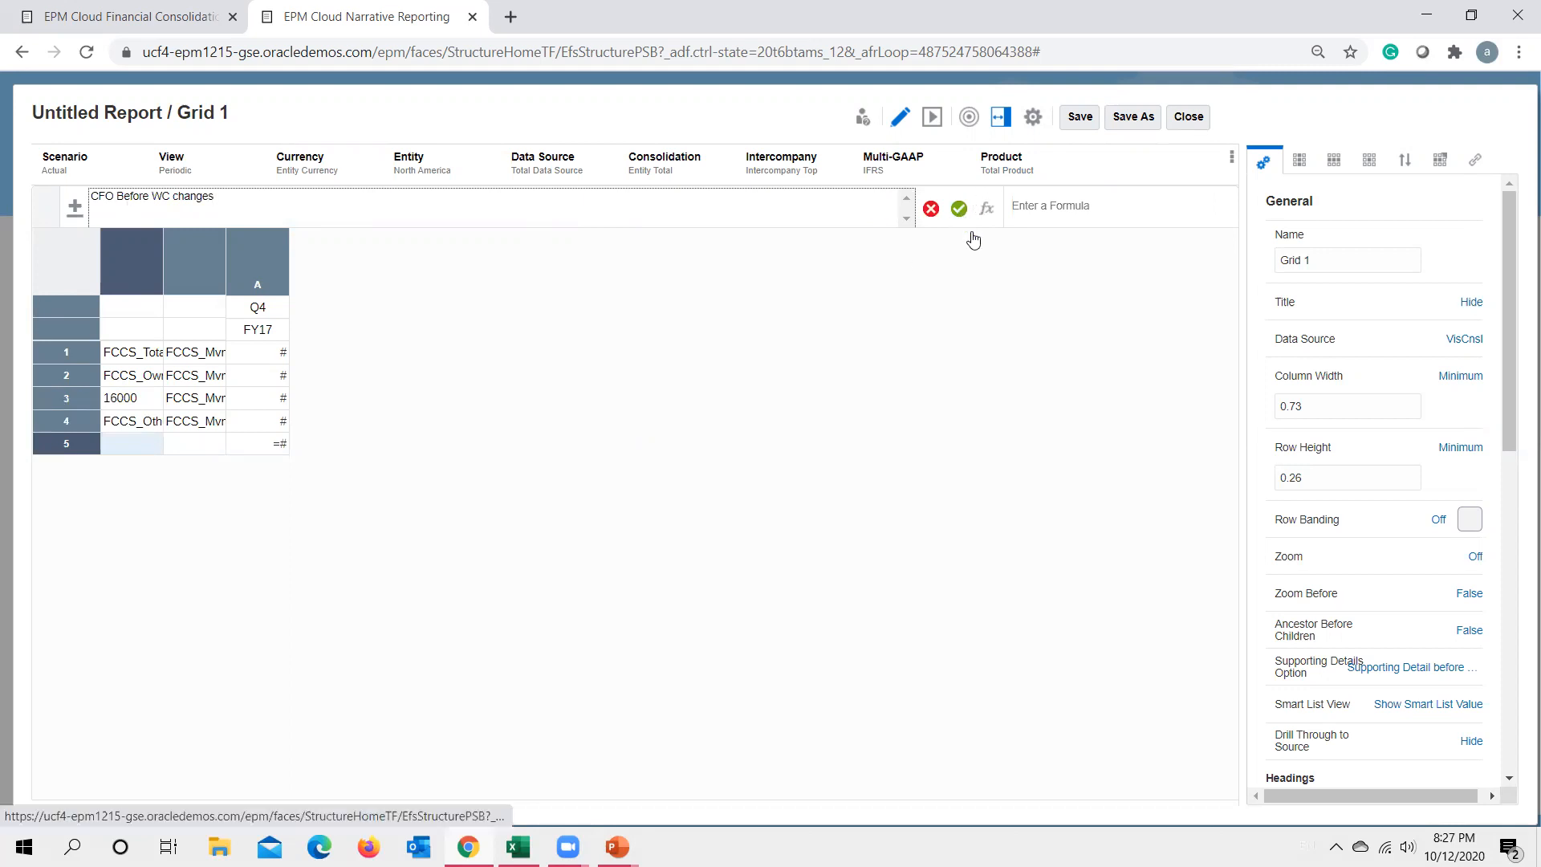
# Start row 5's formula with the SUM function and nest the ROW function inside it.
pyautogui.click(1060, 221)
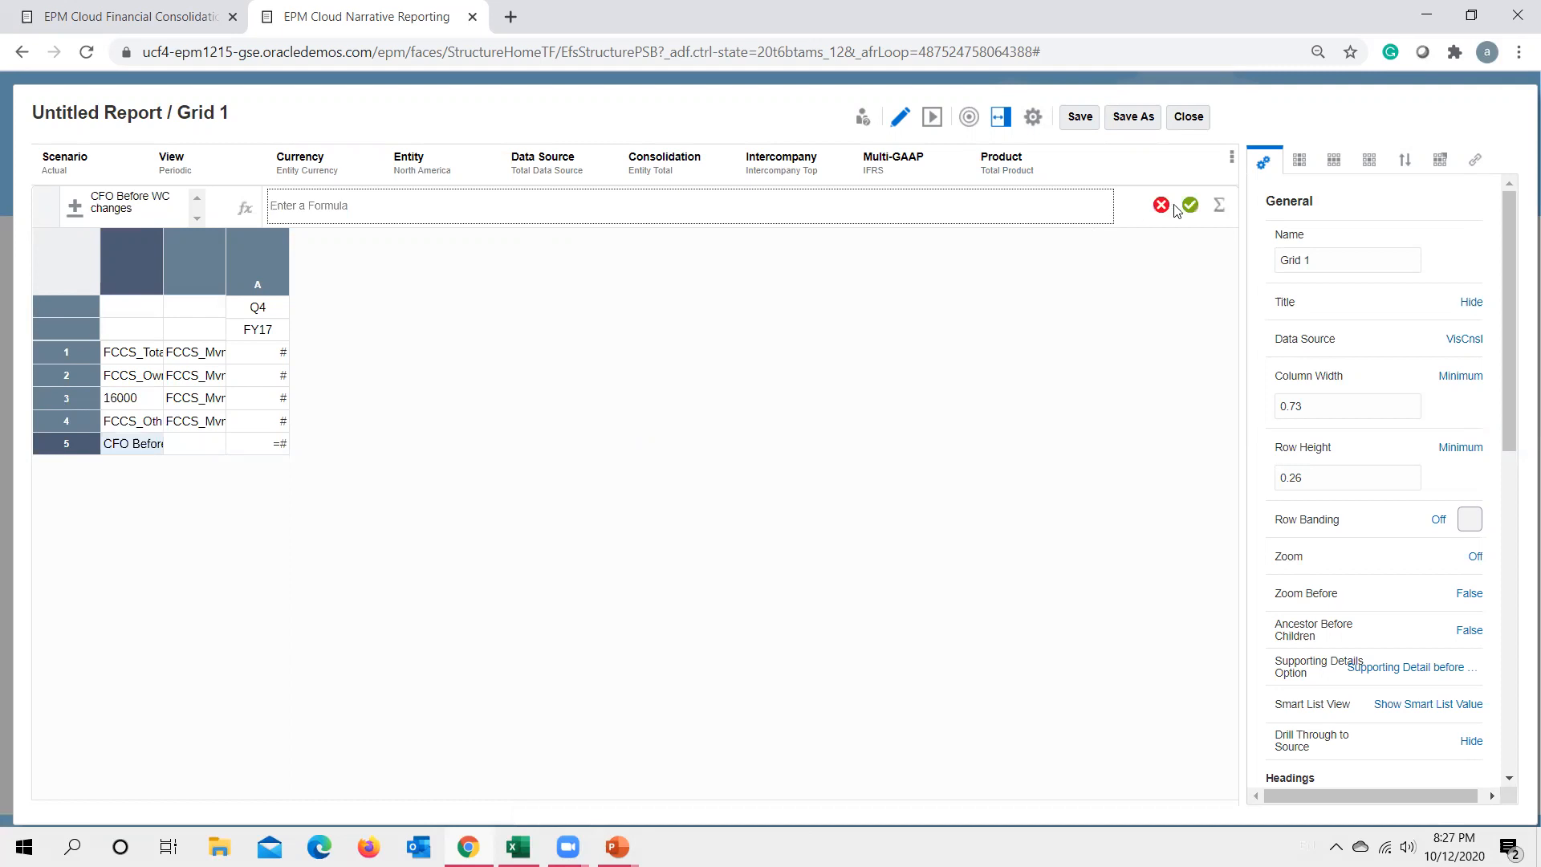
pyautogui.click(1219, 206)
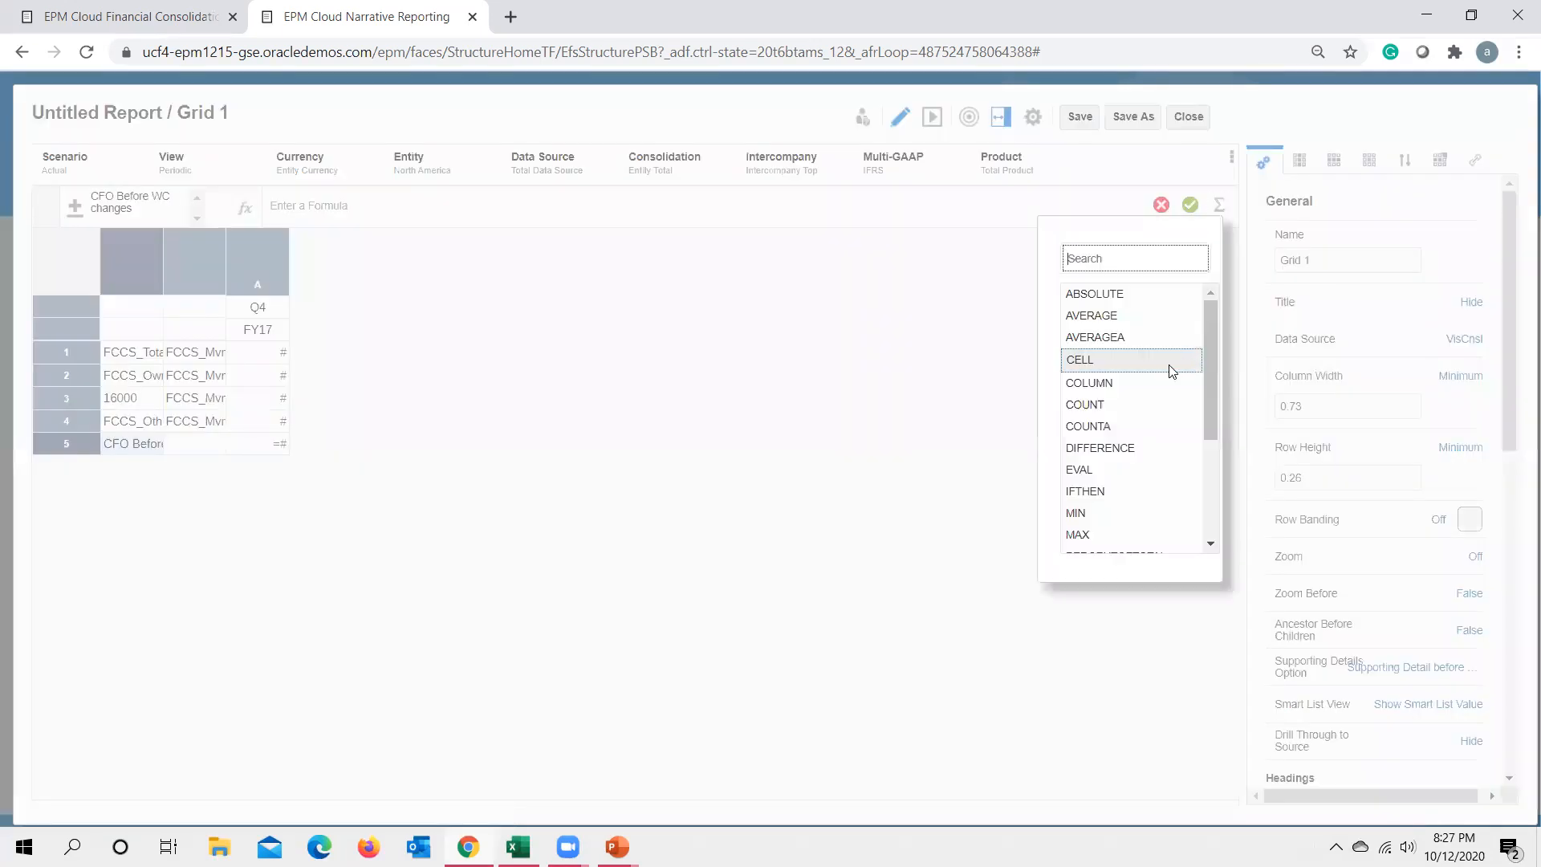
pyautogui.scroll(-3, 1111, 477)
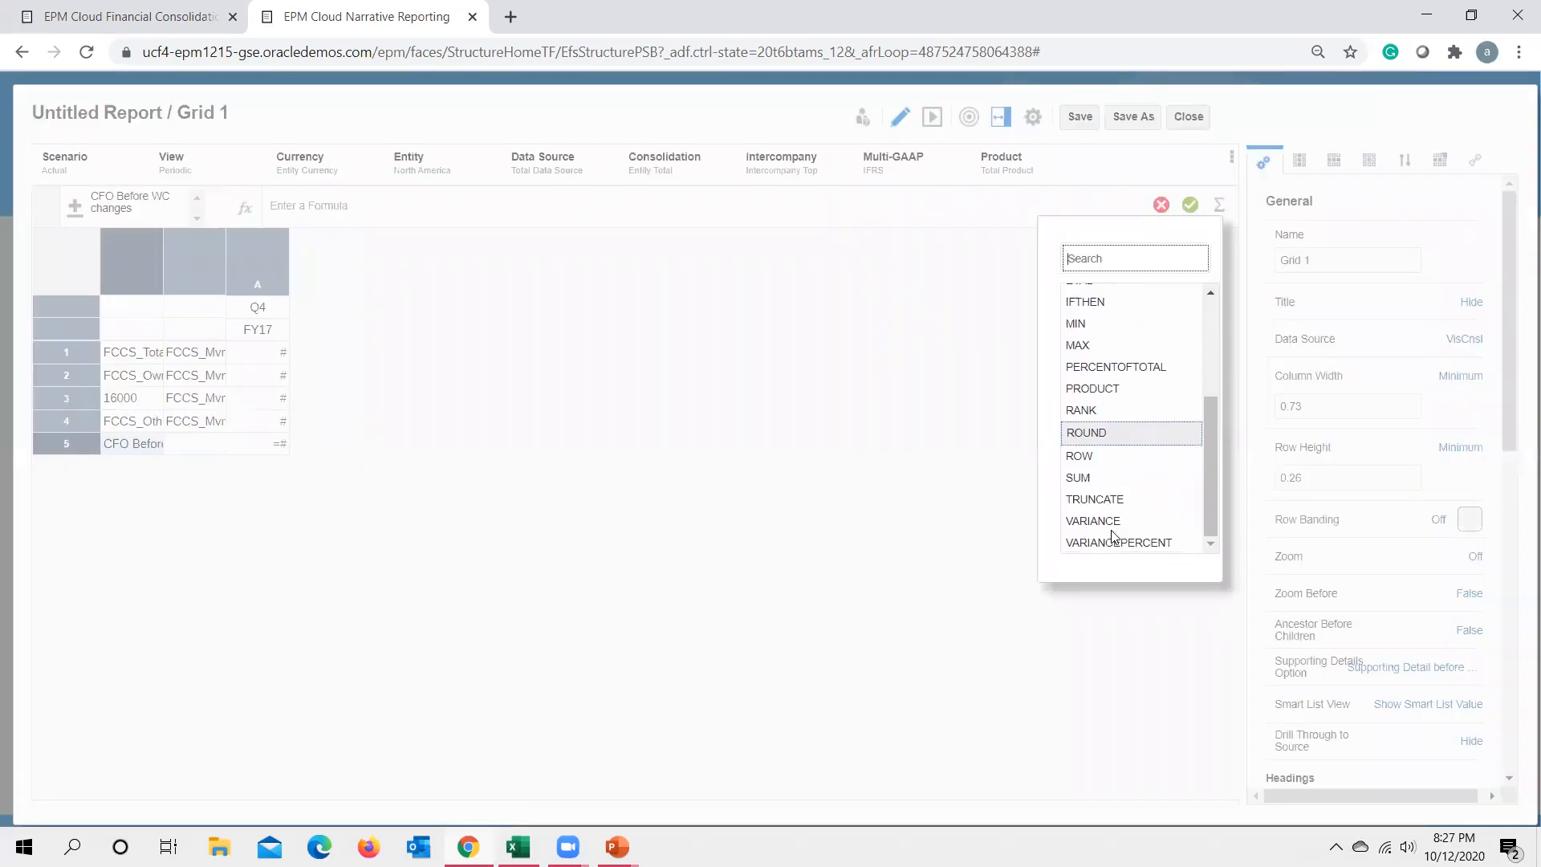
pyautogui.click(1094, 475)
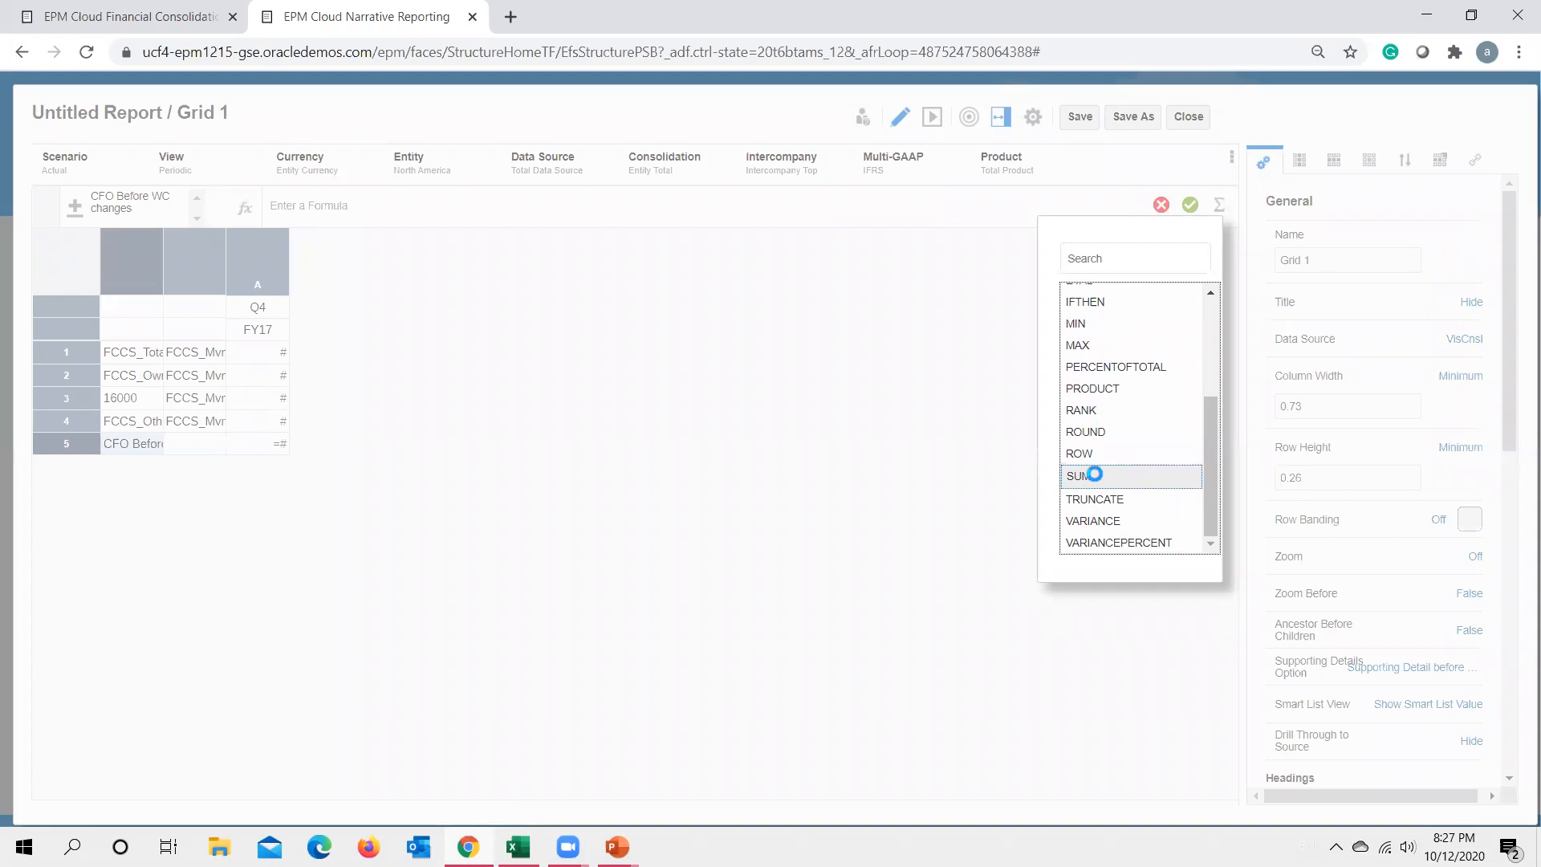
pyautogui.click(1094, 475)
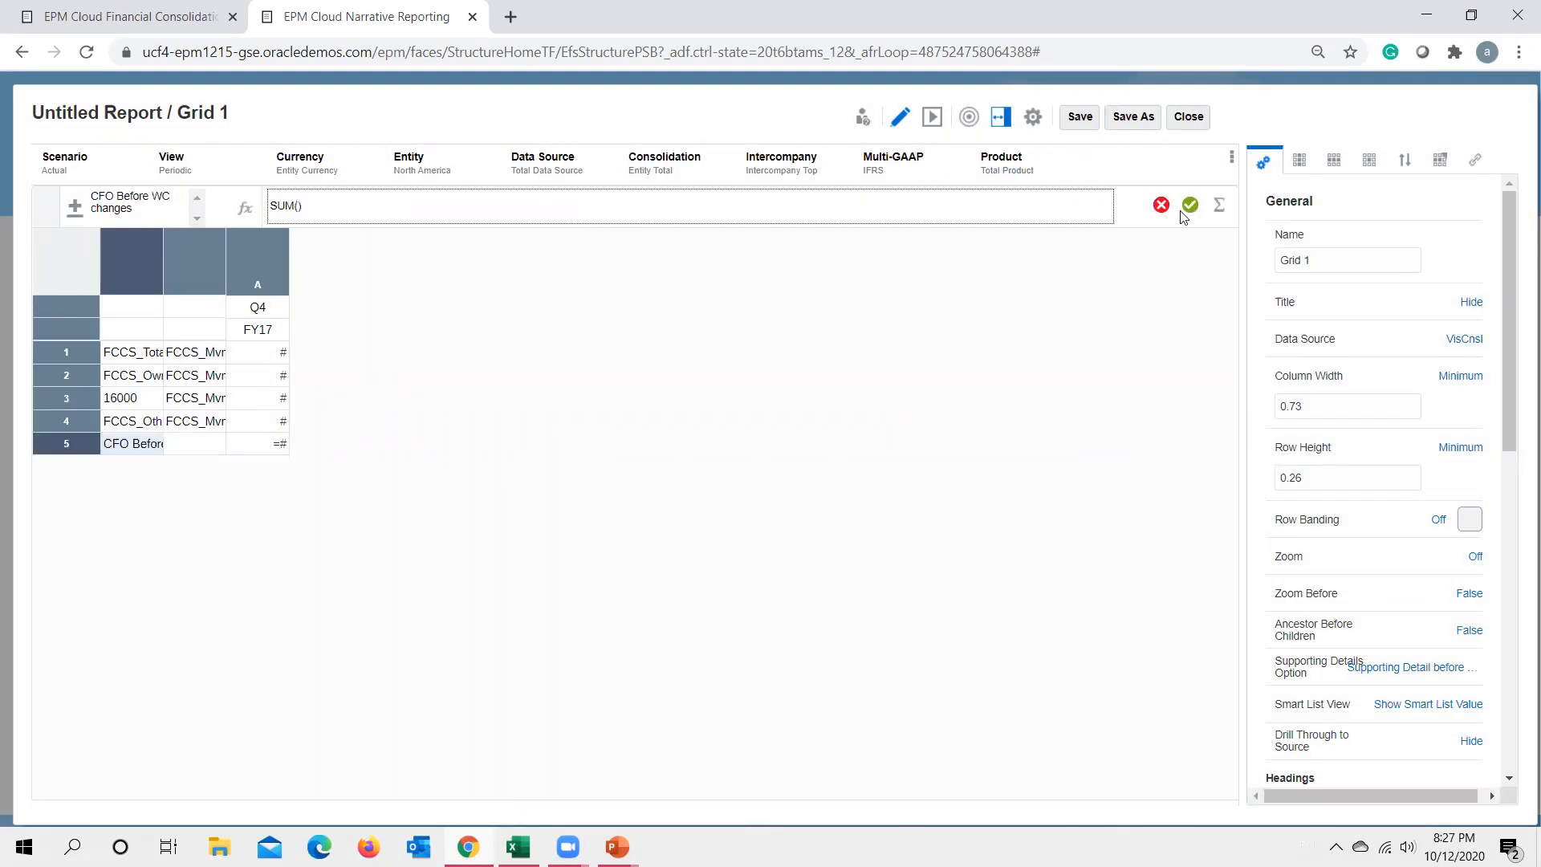
pyautogui.click(1219, 205)
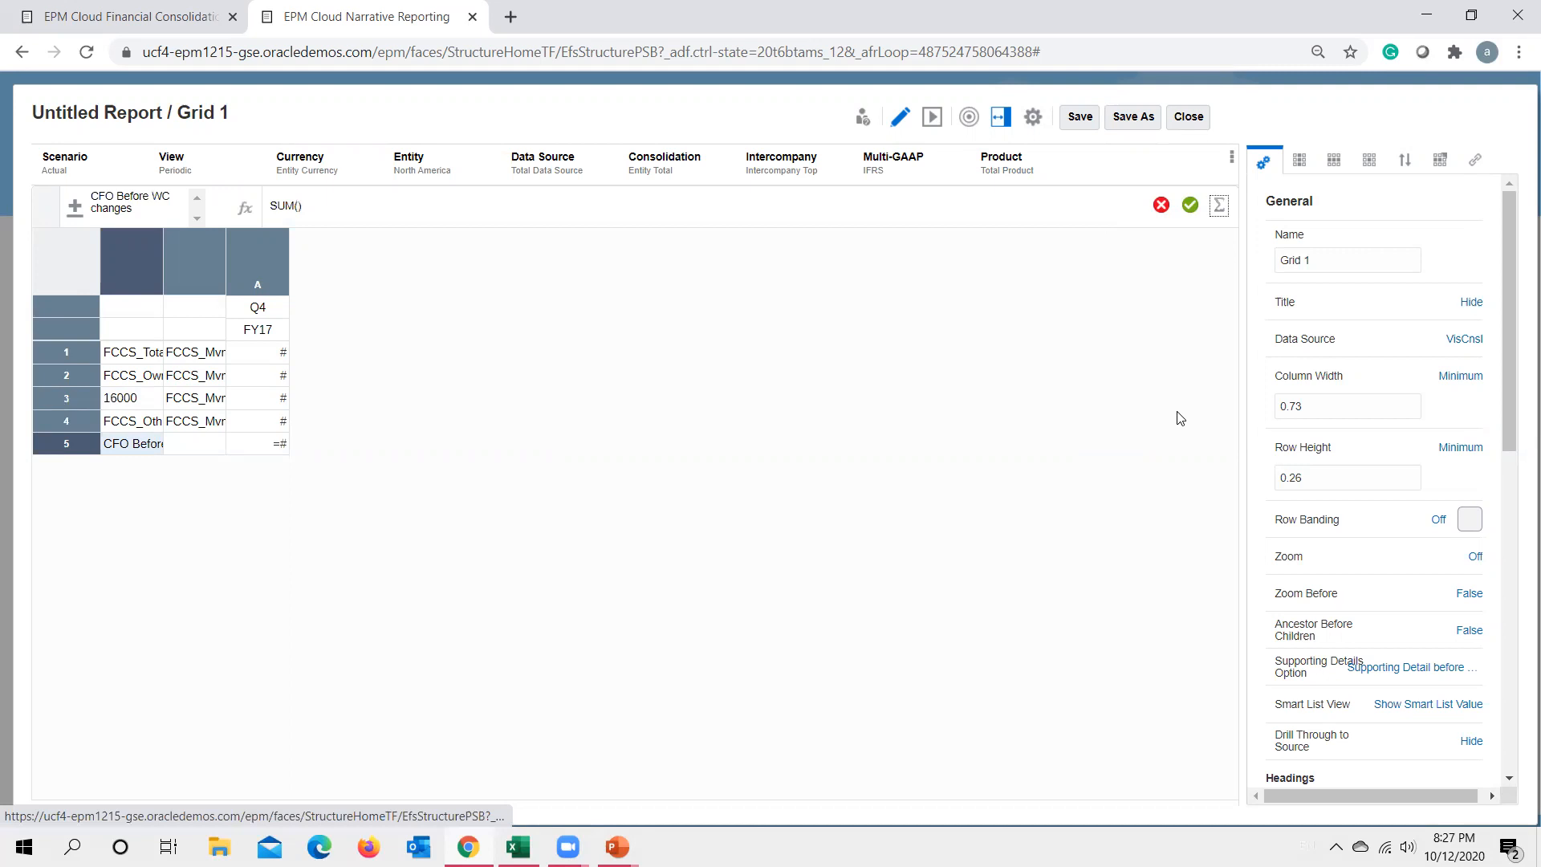
pyautogui.scroll(-1, 1132, 377)
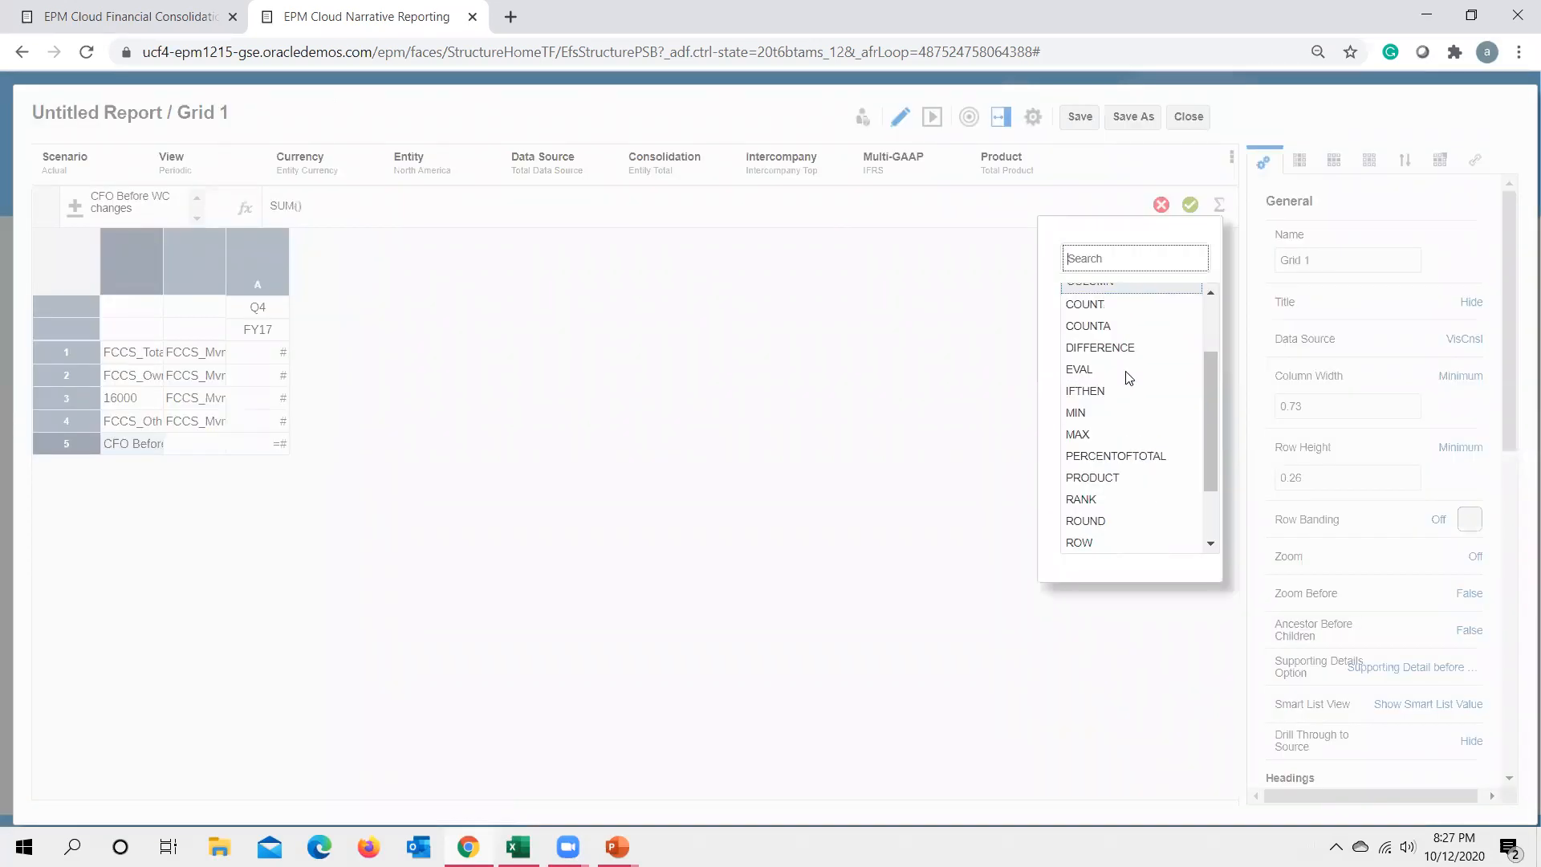
pyautogui.click(1113, 541)
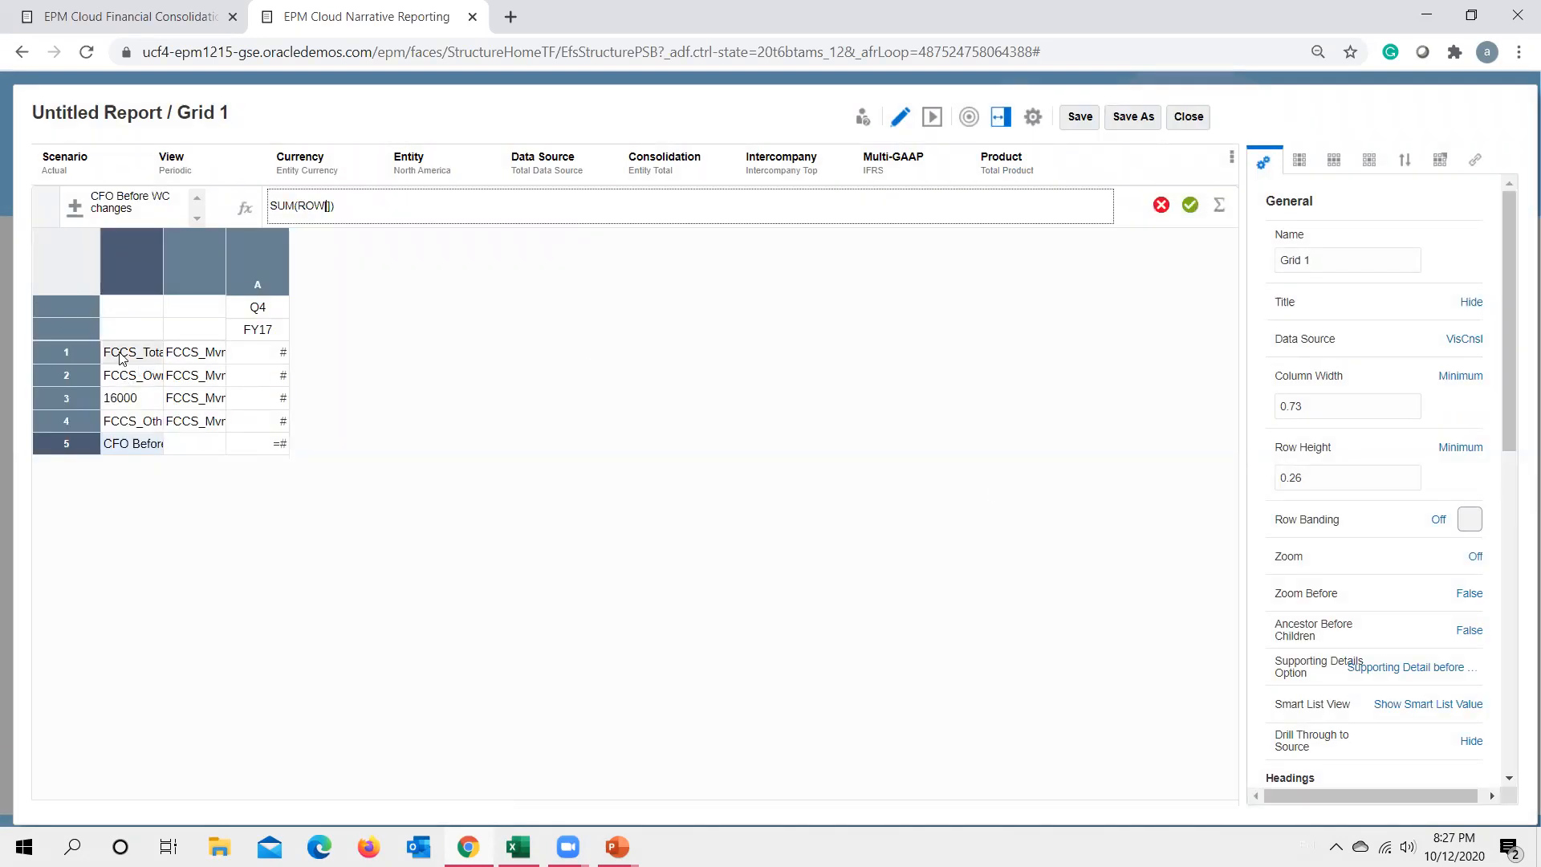
# Check the formula in Excel cell C17, then complete and apply row 5's formula in Narrative Reporting as SUM(ROW[2:3])-ROW[4].
pyautogui.hotkey('alt', 'Tab')
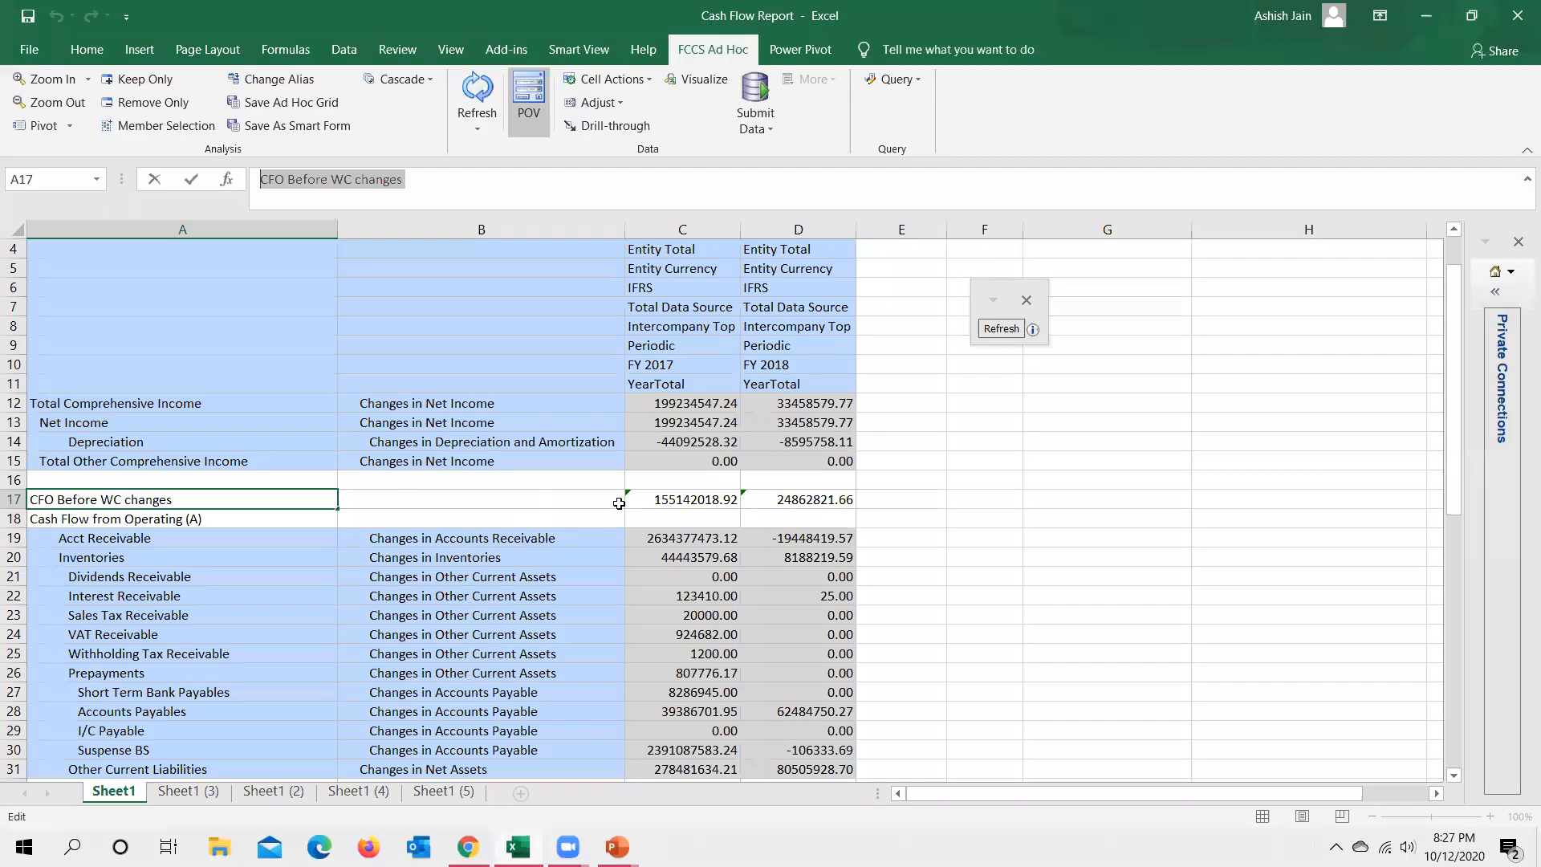
pyautogui.click(707, 500)
pyautogui.doubleClick(708, 500)
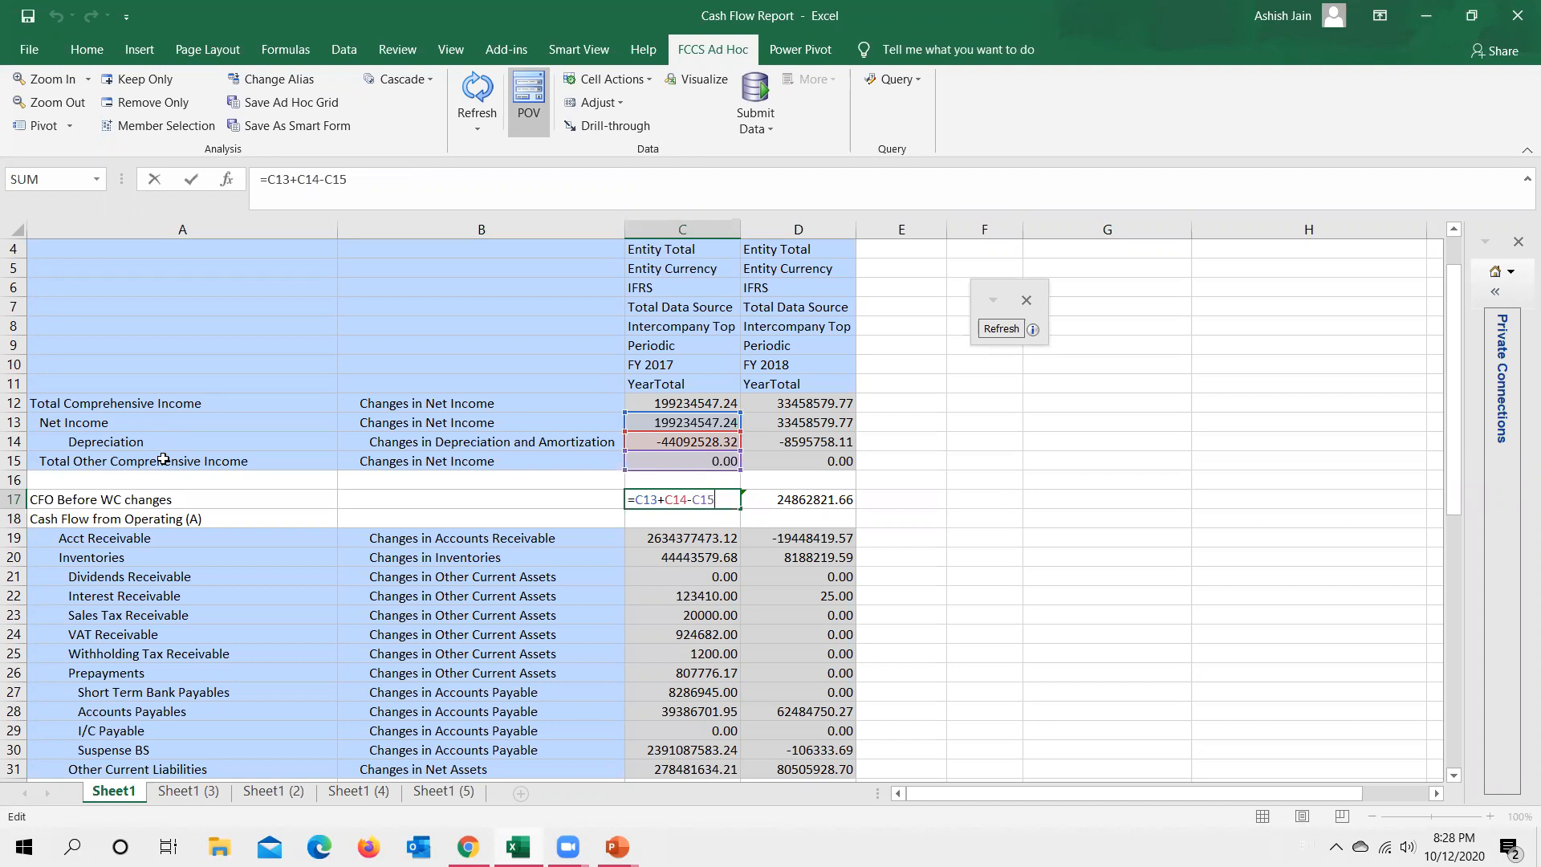
pyautogui.hotkey('ctrl', 'Return')
pyautogui.hotkey('alt', 'Tab')
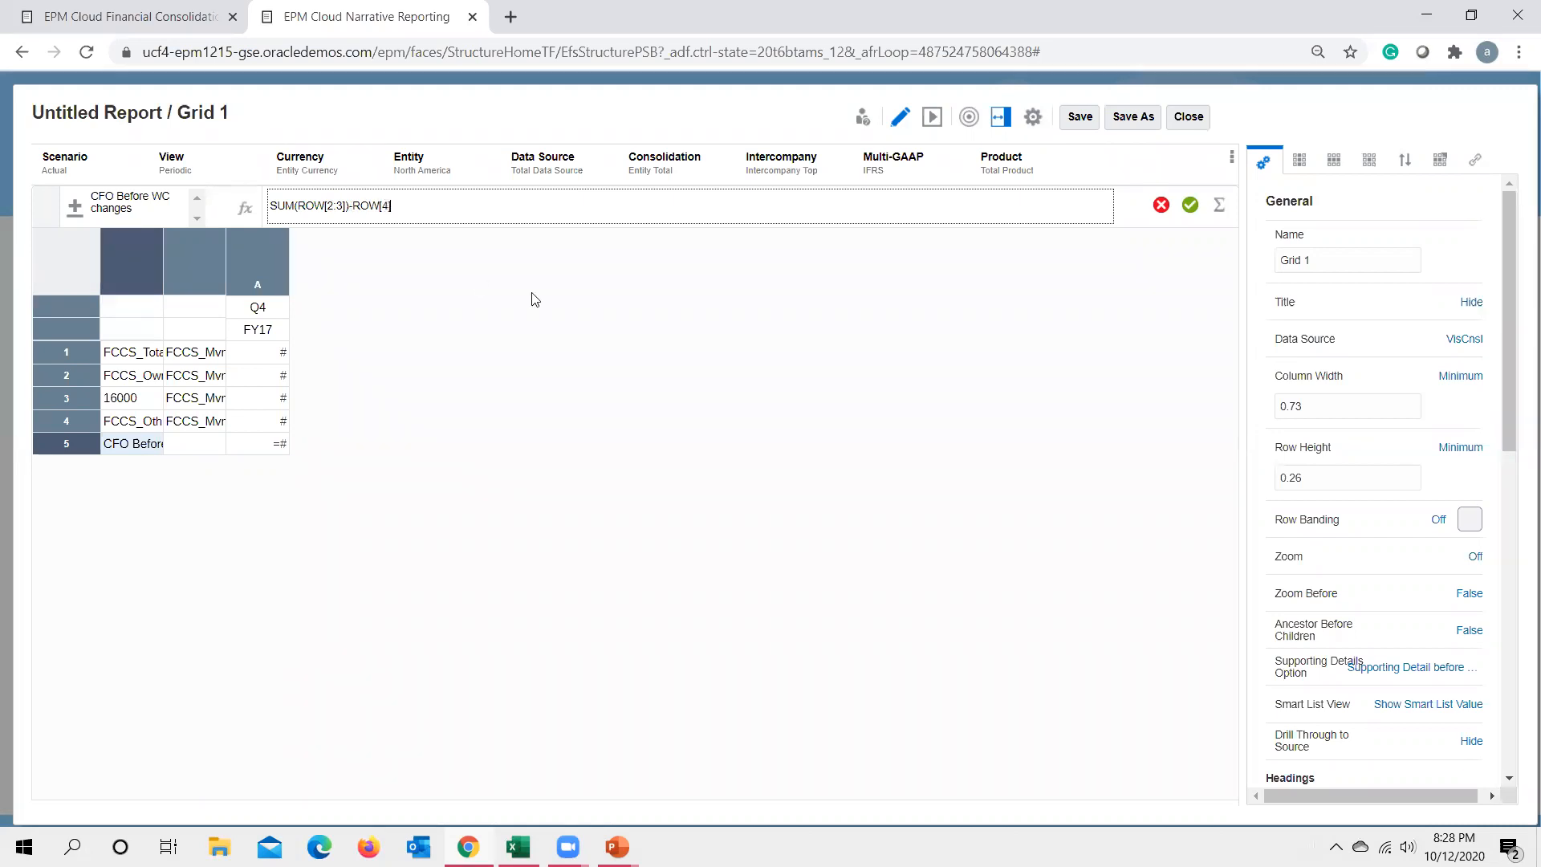
pyautogui.click(1189, 207)
# Make the CFO Before WC changes heading in row 5 bold.
pyautogui.click(183, 444)
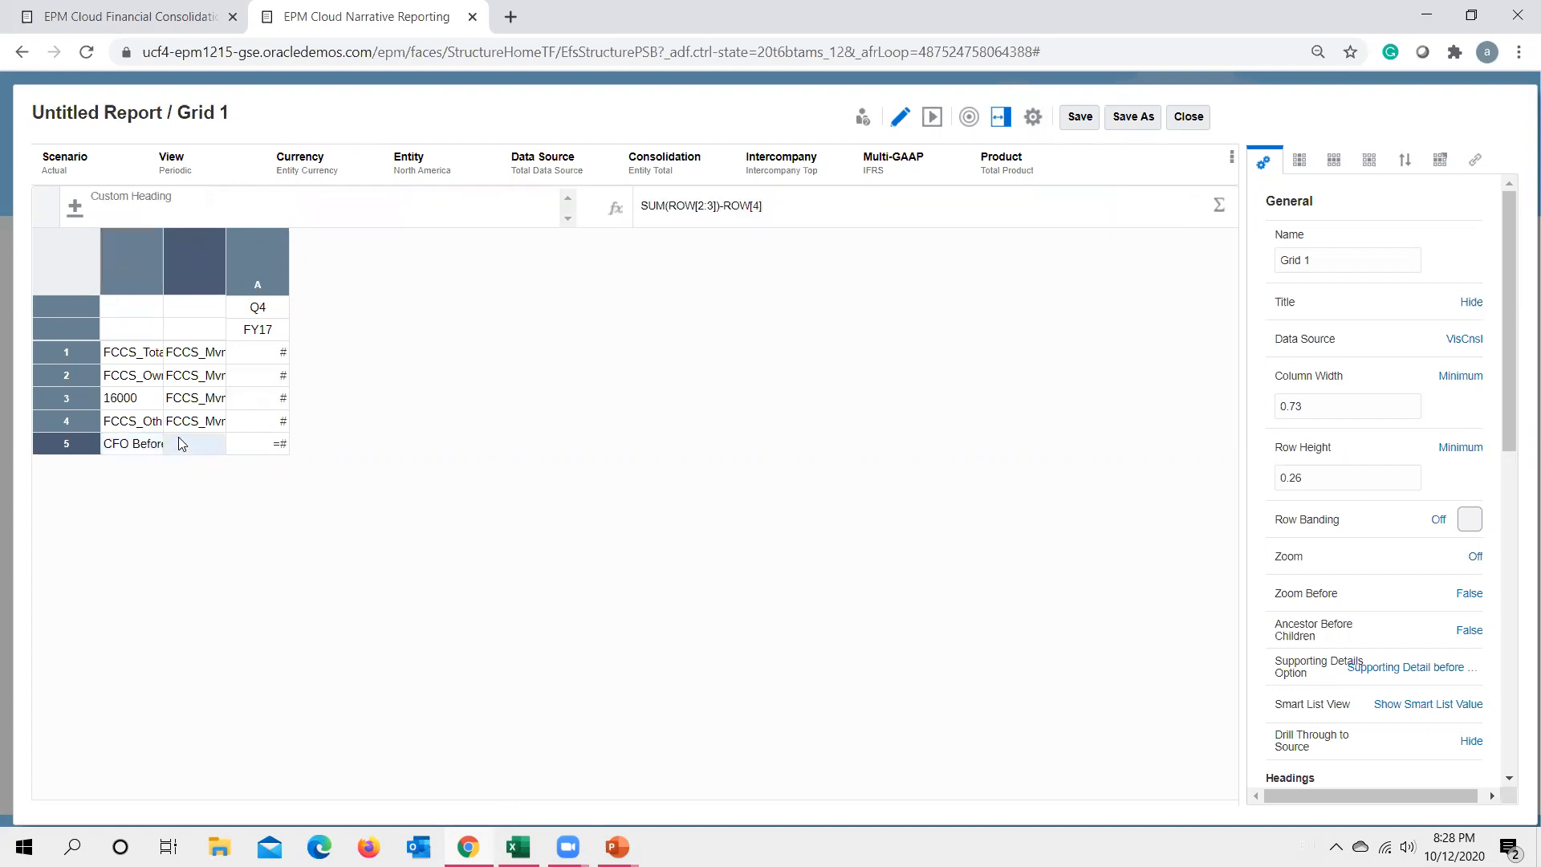
pyautogui.click(118, 446)
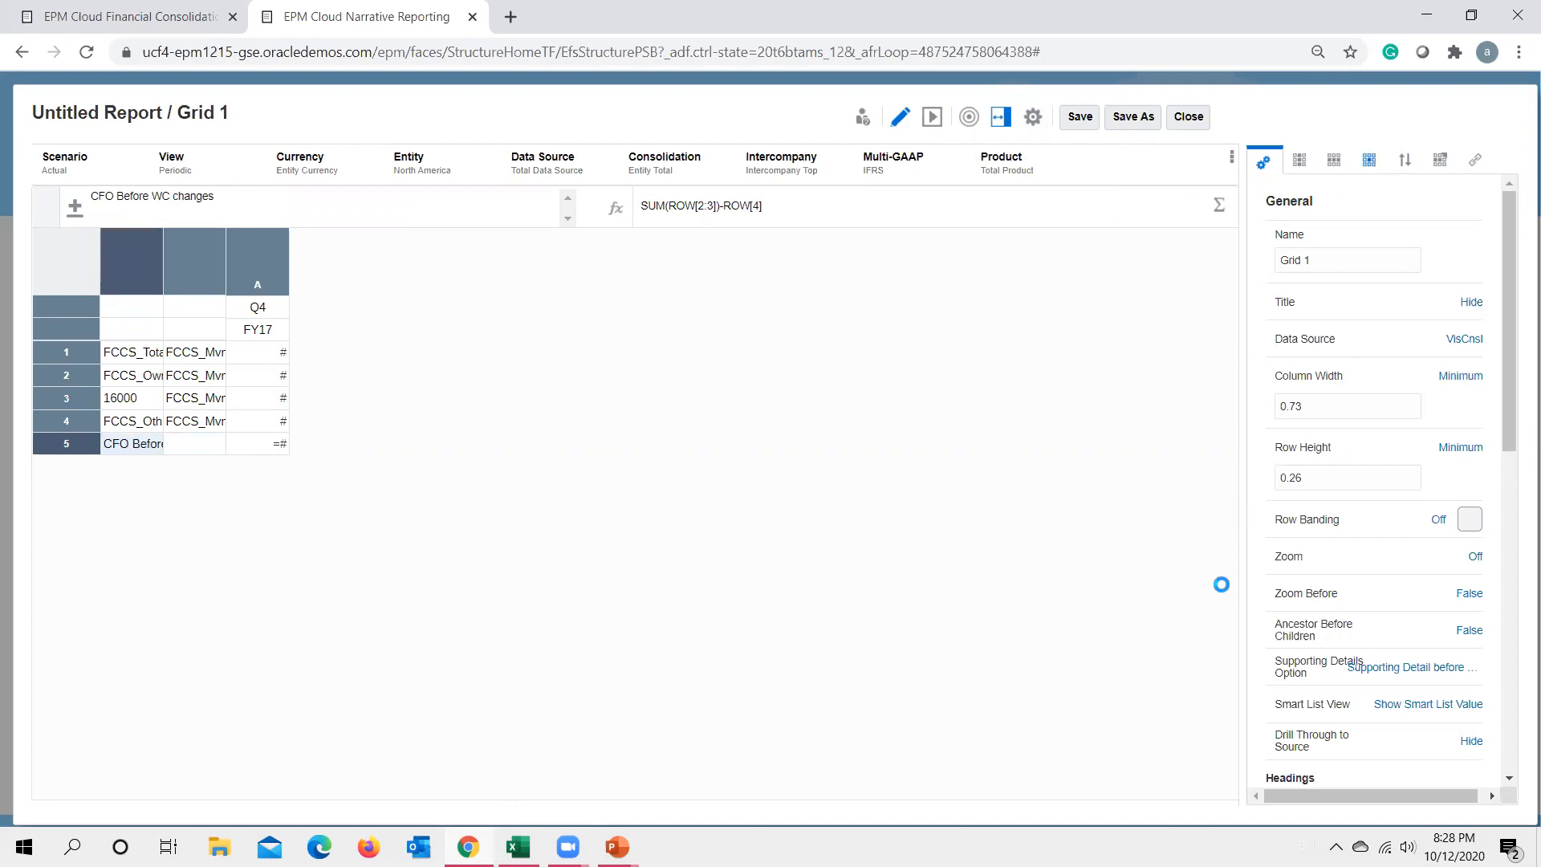
pyautogui.click(1290, 353)
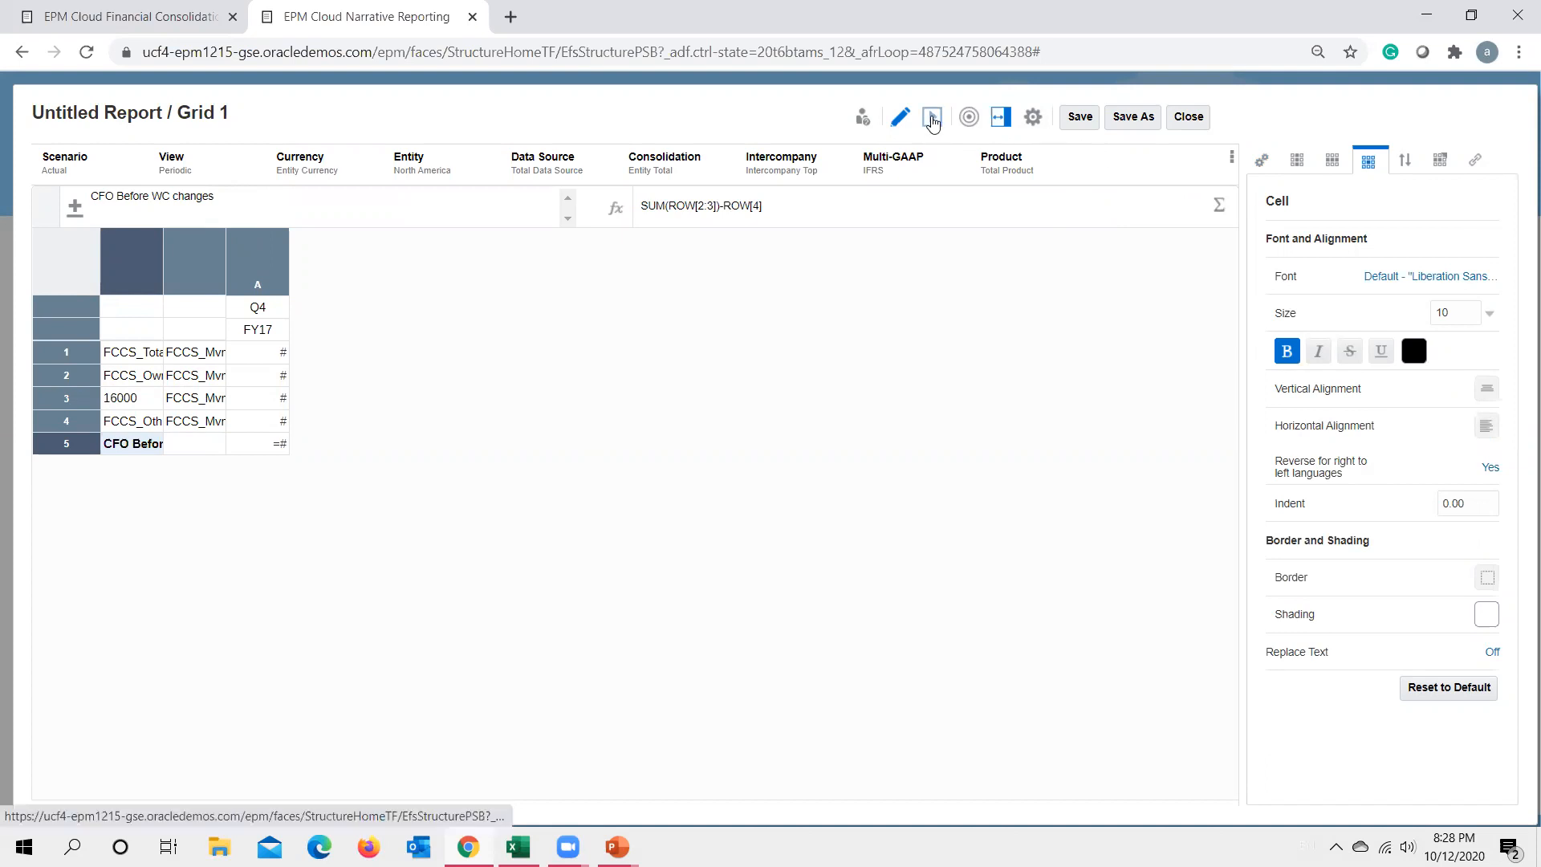
# Preview the grid, compare CFO Before WC changes with the Excel report, and return the grid to editing.
pyautogui.click(932, 119)
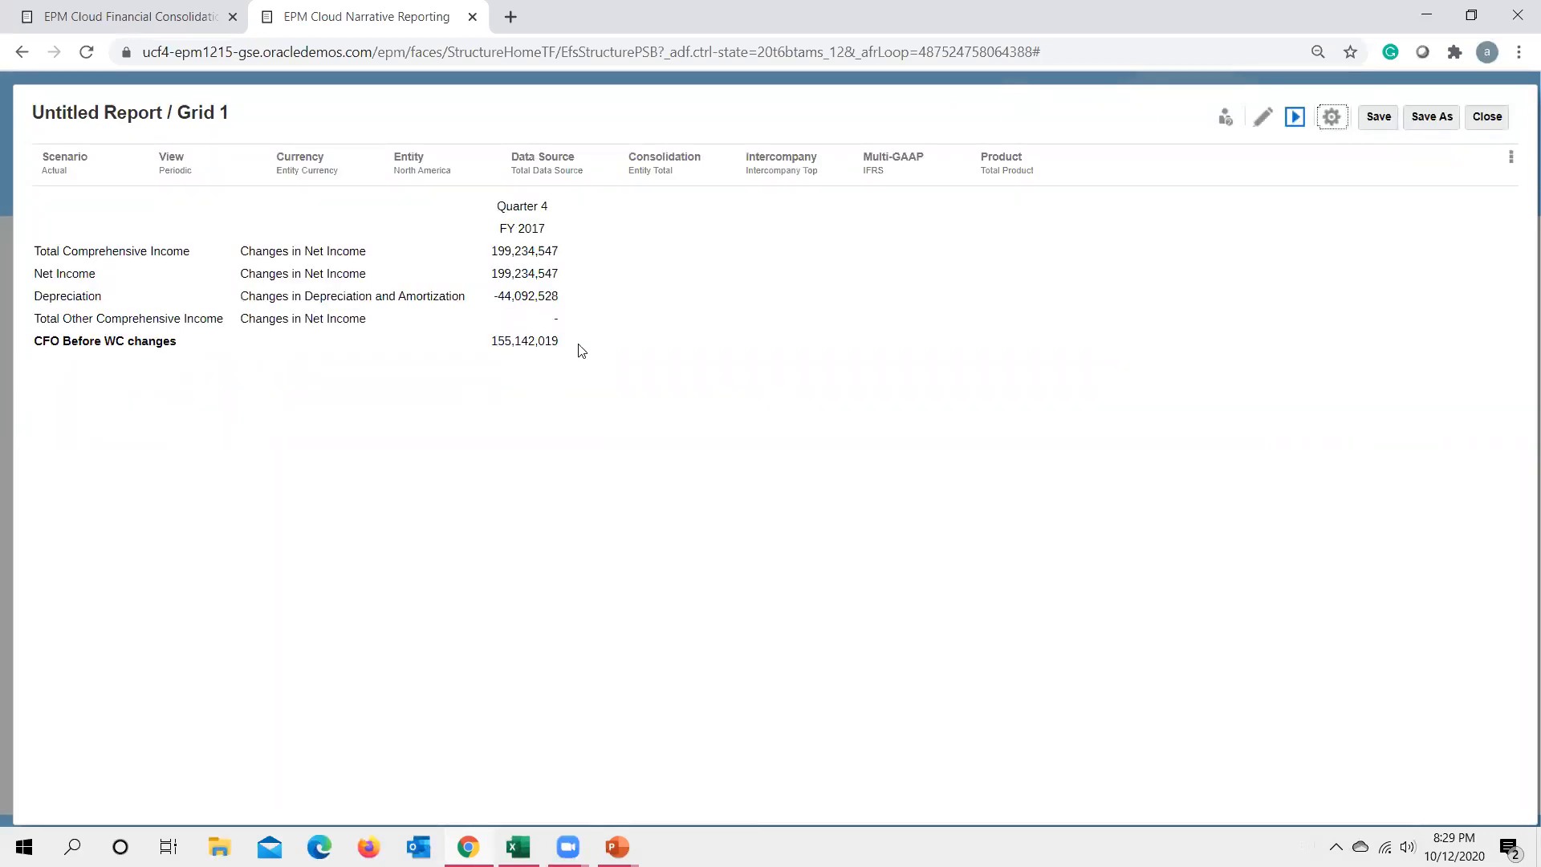
pyautogui.hotkey('alt', 'Tab')
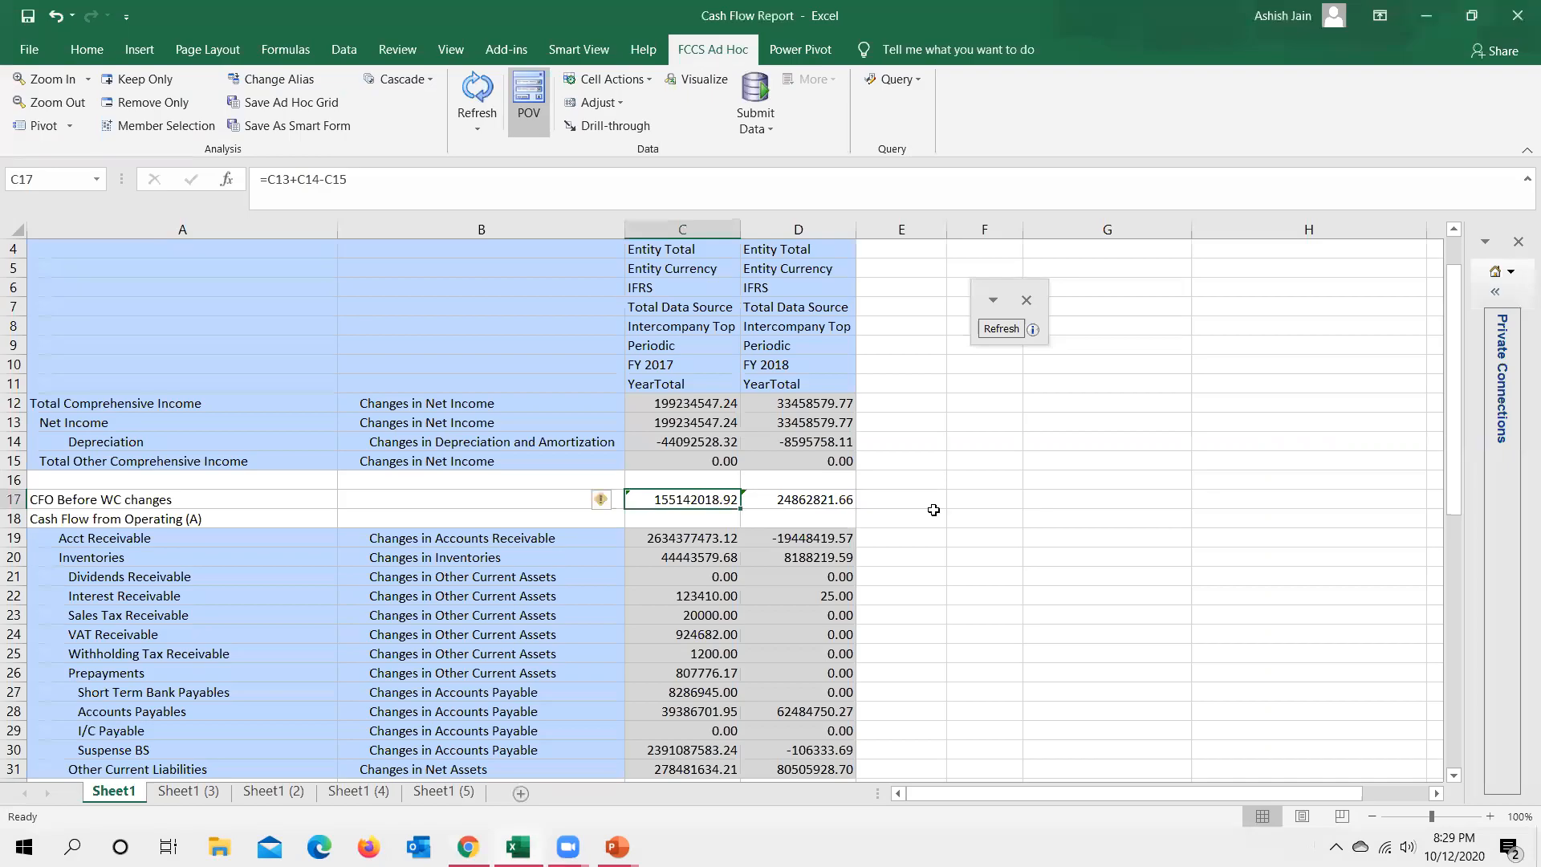
pyautogui.hotkey('alt', 'Tab')
pyautogui.click(1263, 119)
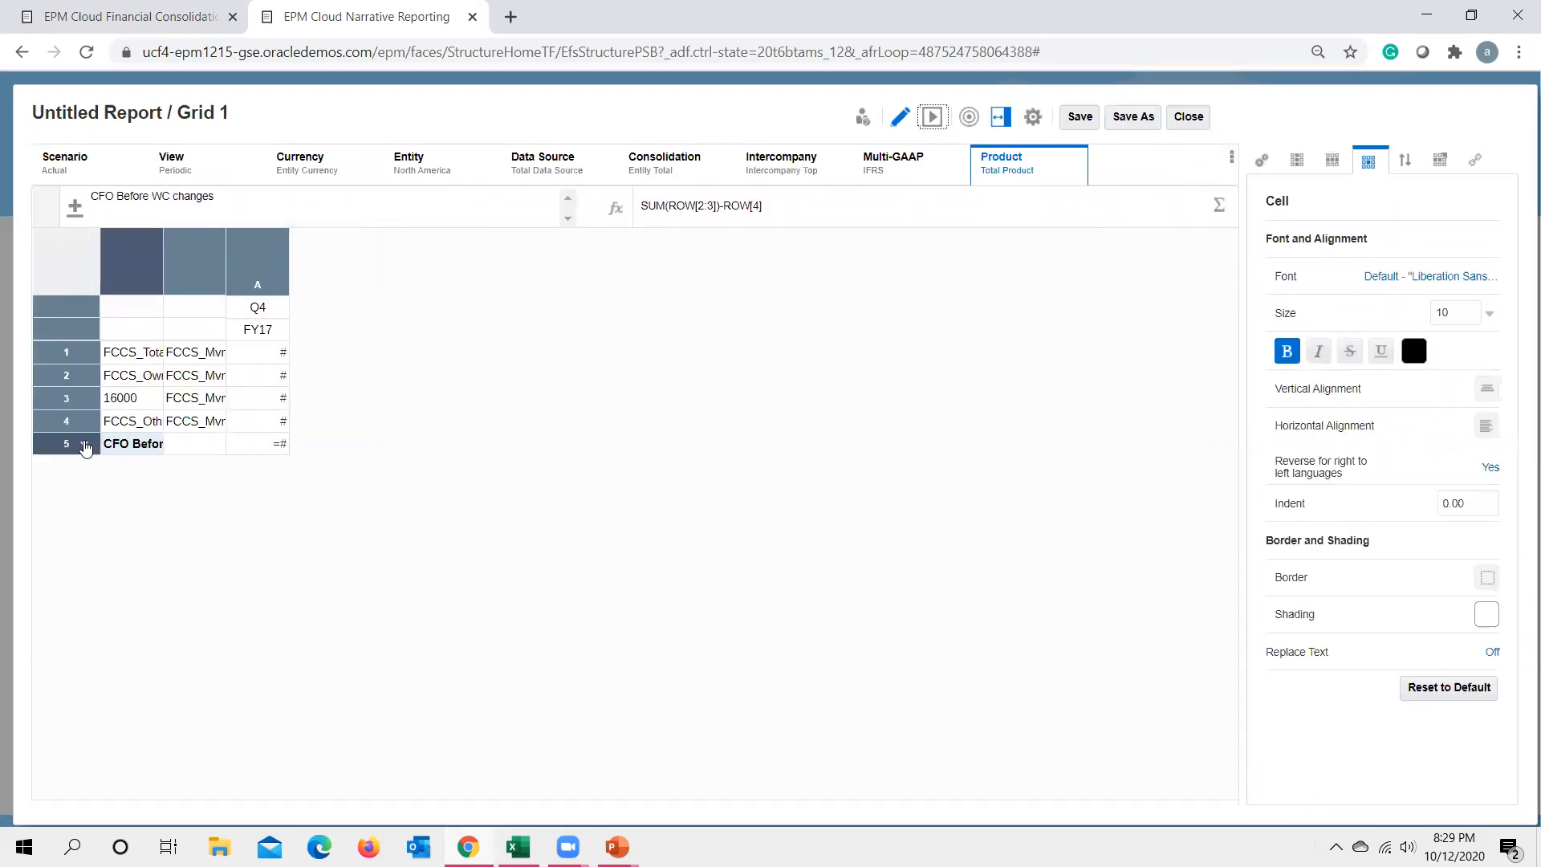
# Insert a separator row after row 5 and a text row after row 6.
pyautogui.rightClick(84, 448)
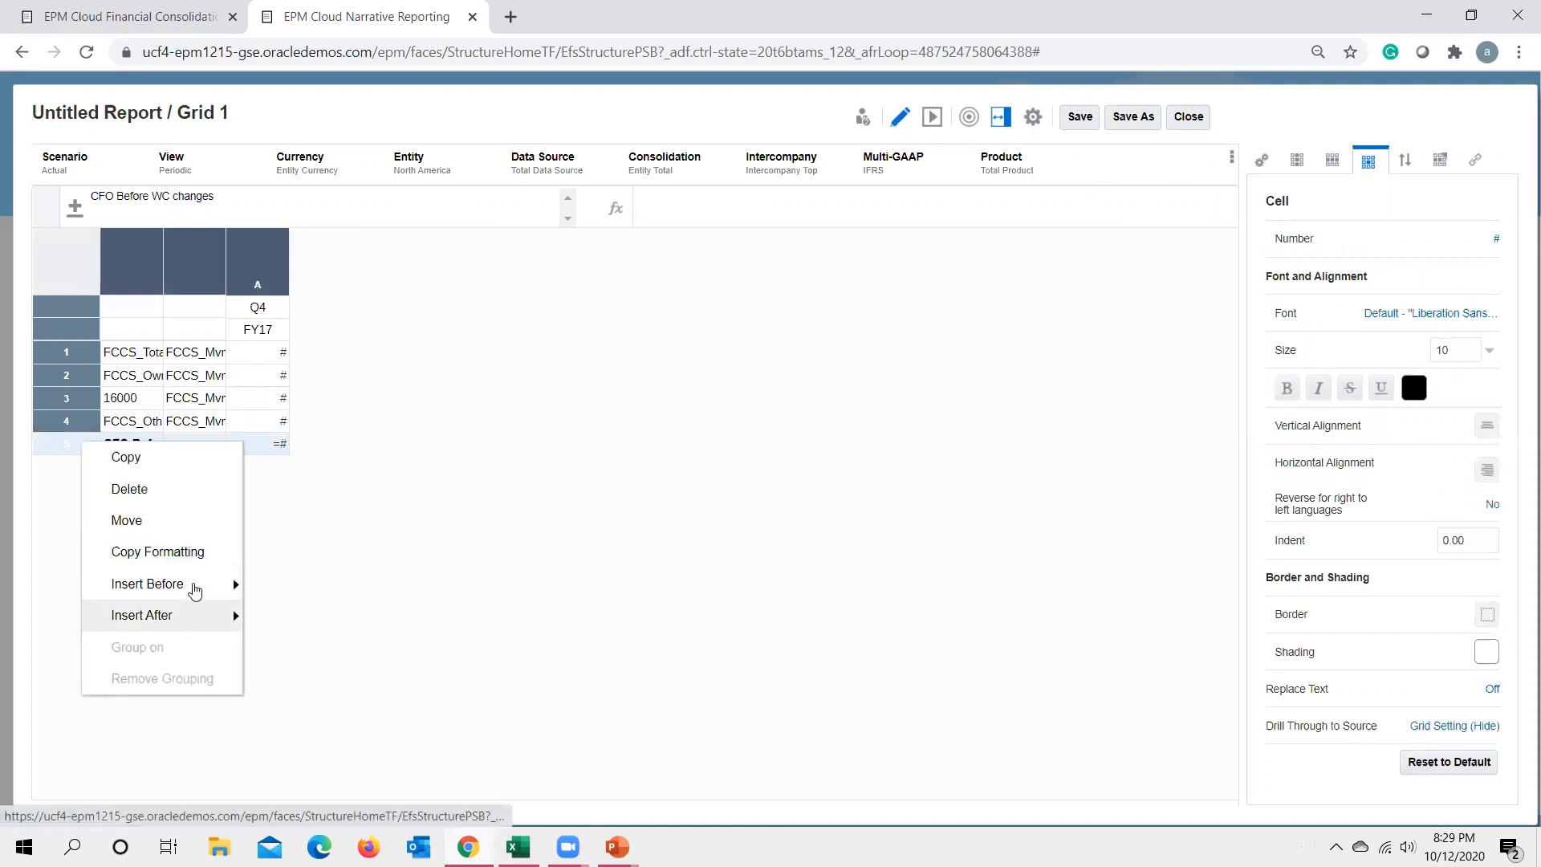
pyautogui.moveTo(196, 591)
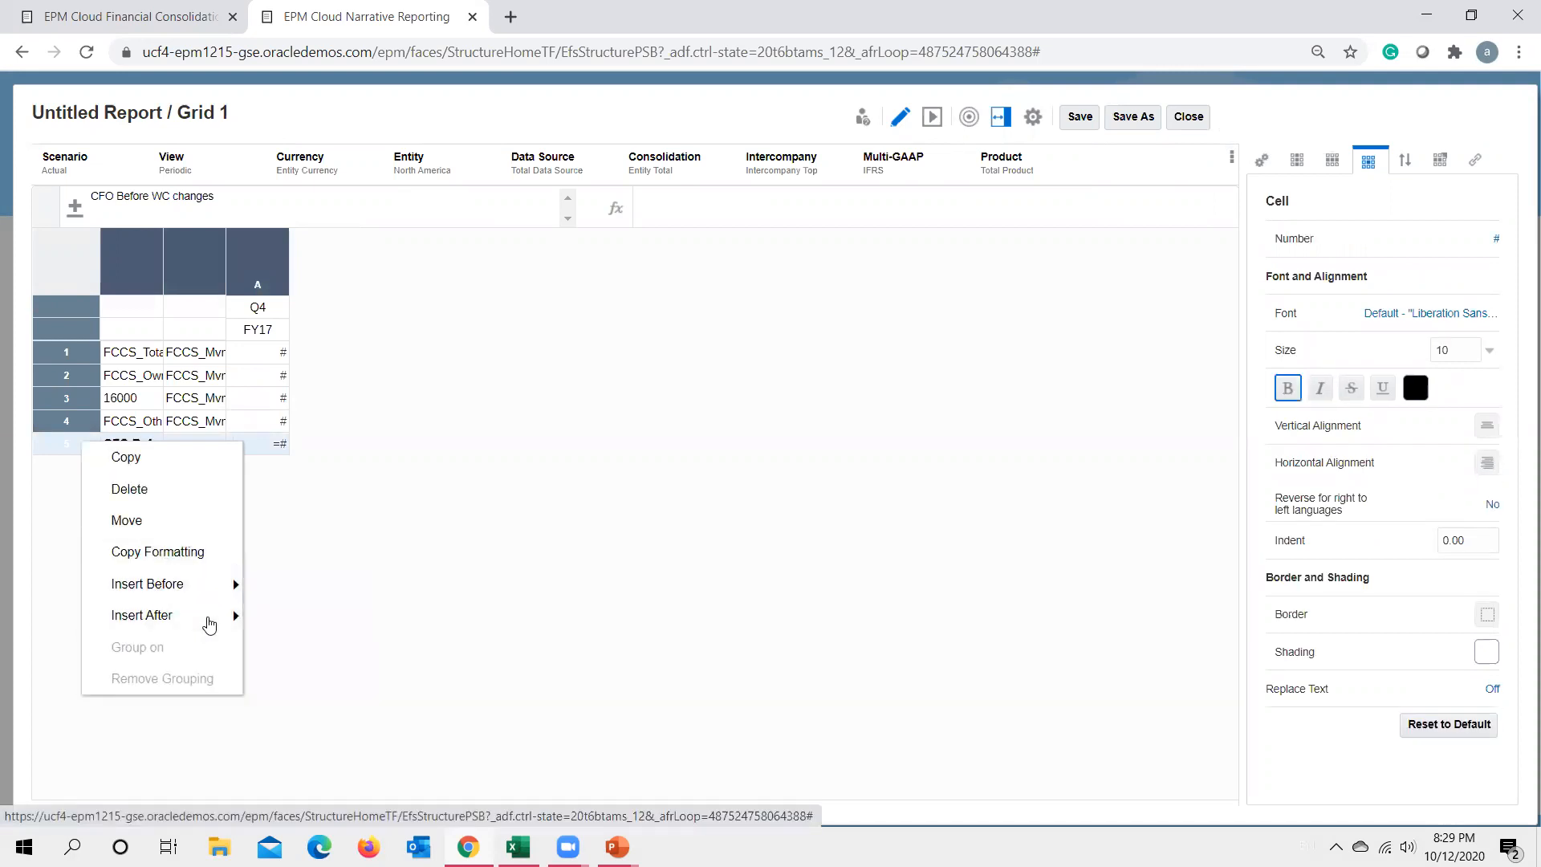
pyautogui.moveTo(212, 625)
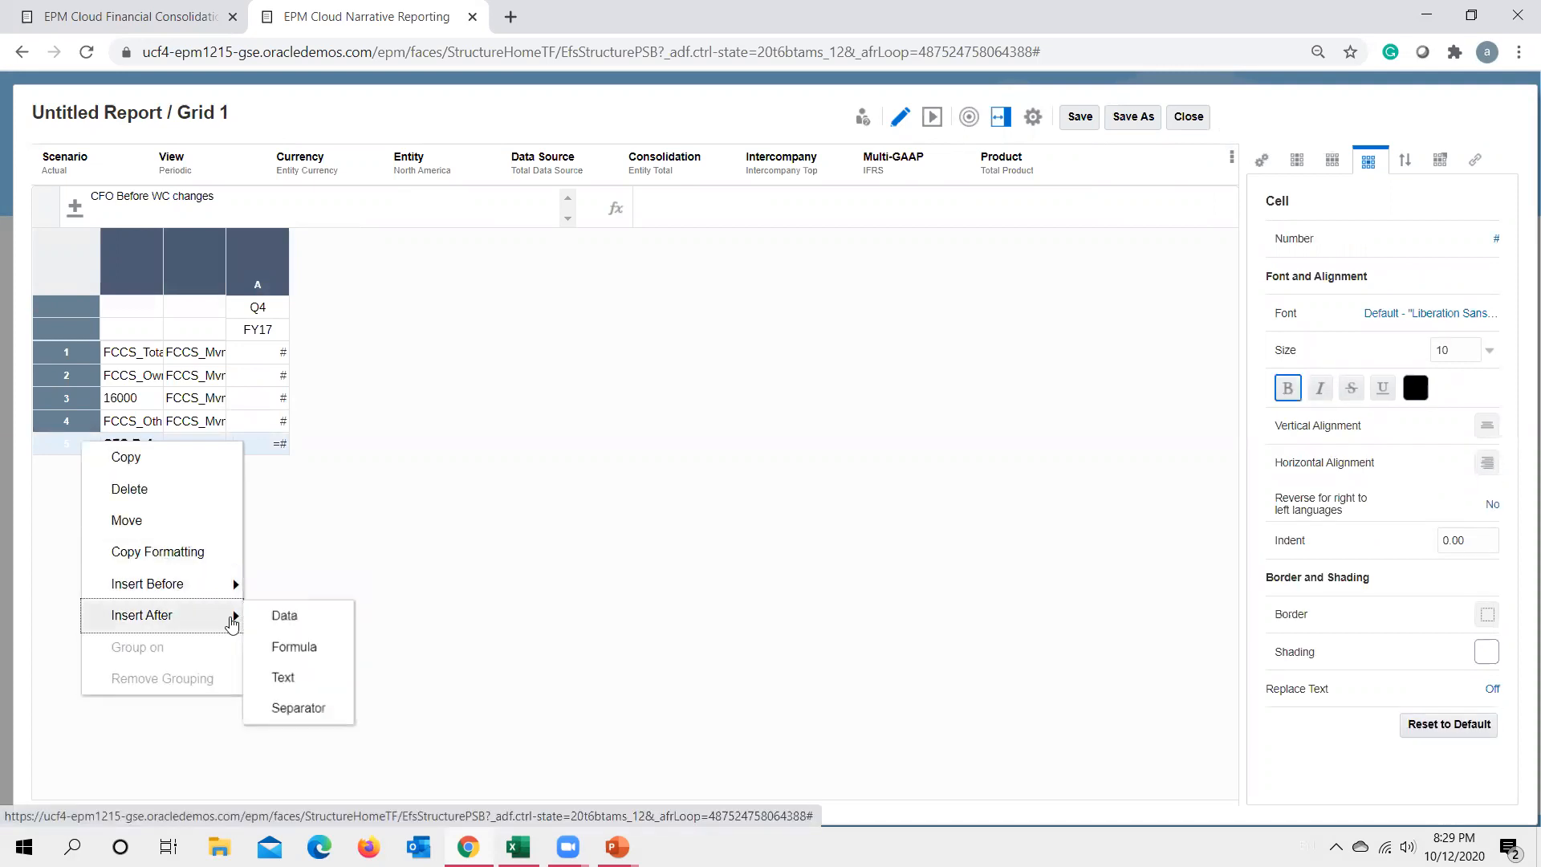
pyautogui.click(321, 711)
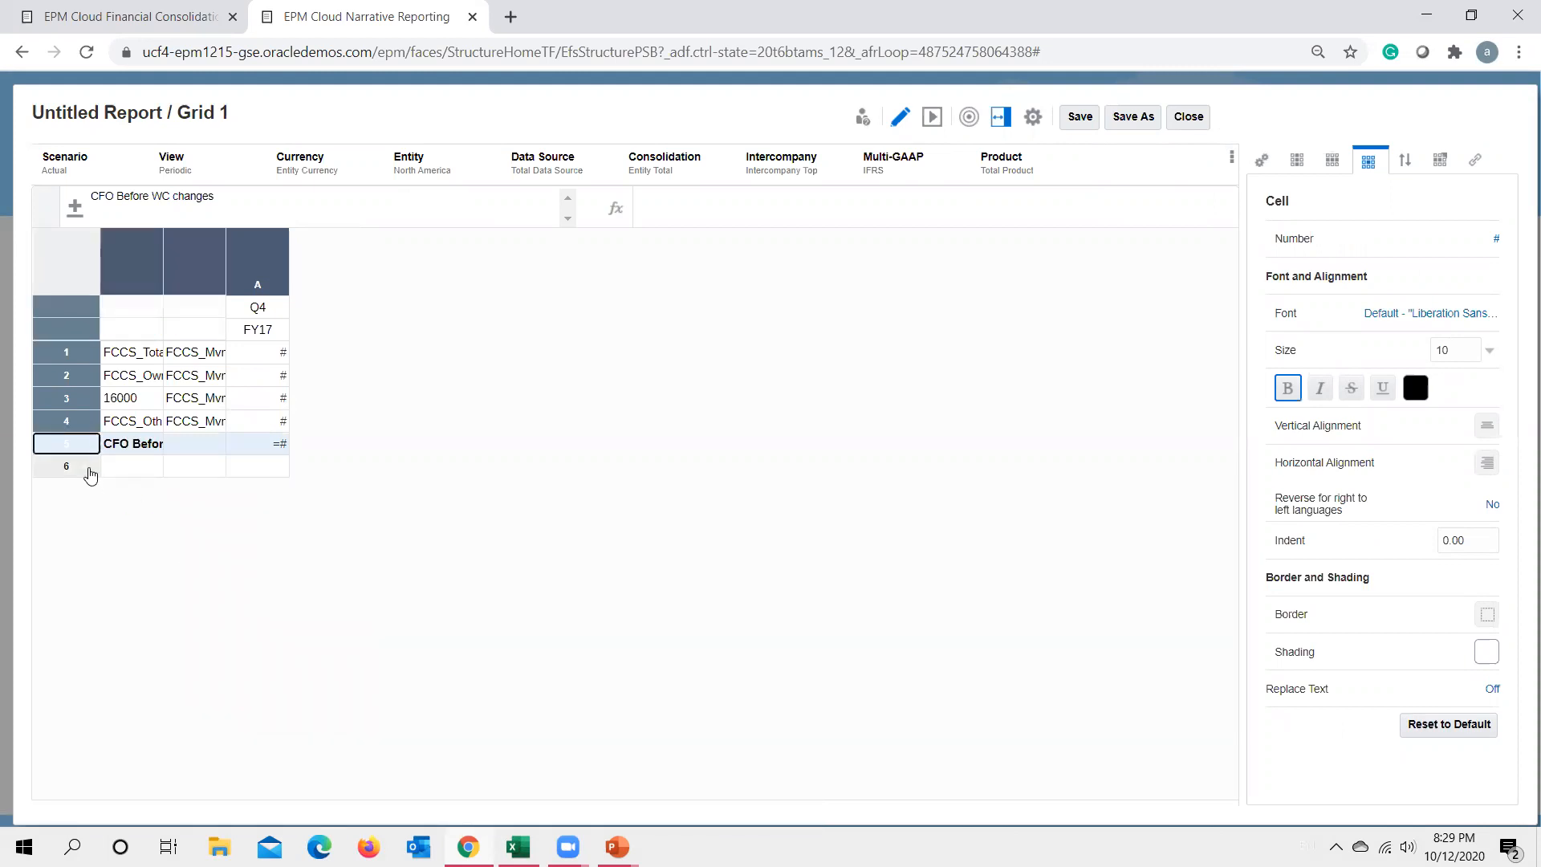
pyautogui.rightClick(89, 474)
pyautogui.moveTo(209, 636)
pyautogui.click(308, 703)
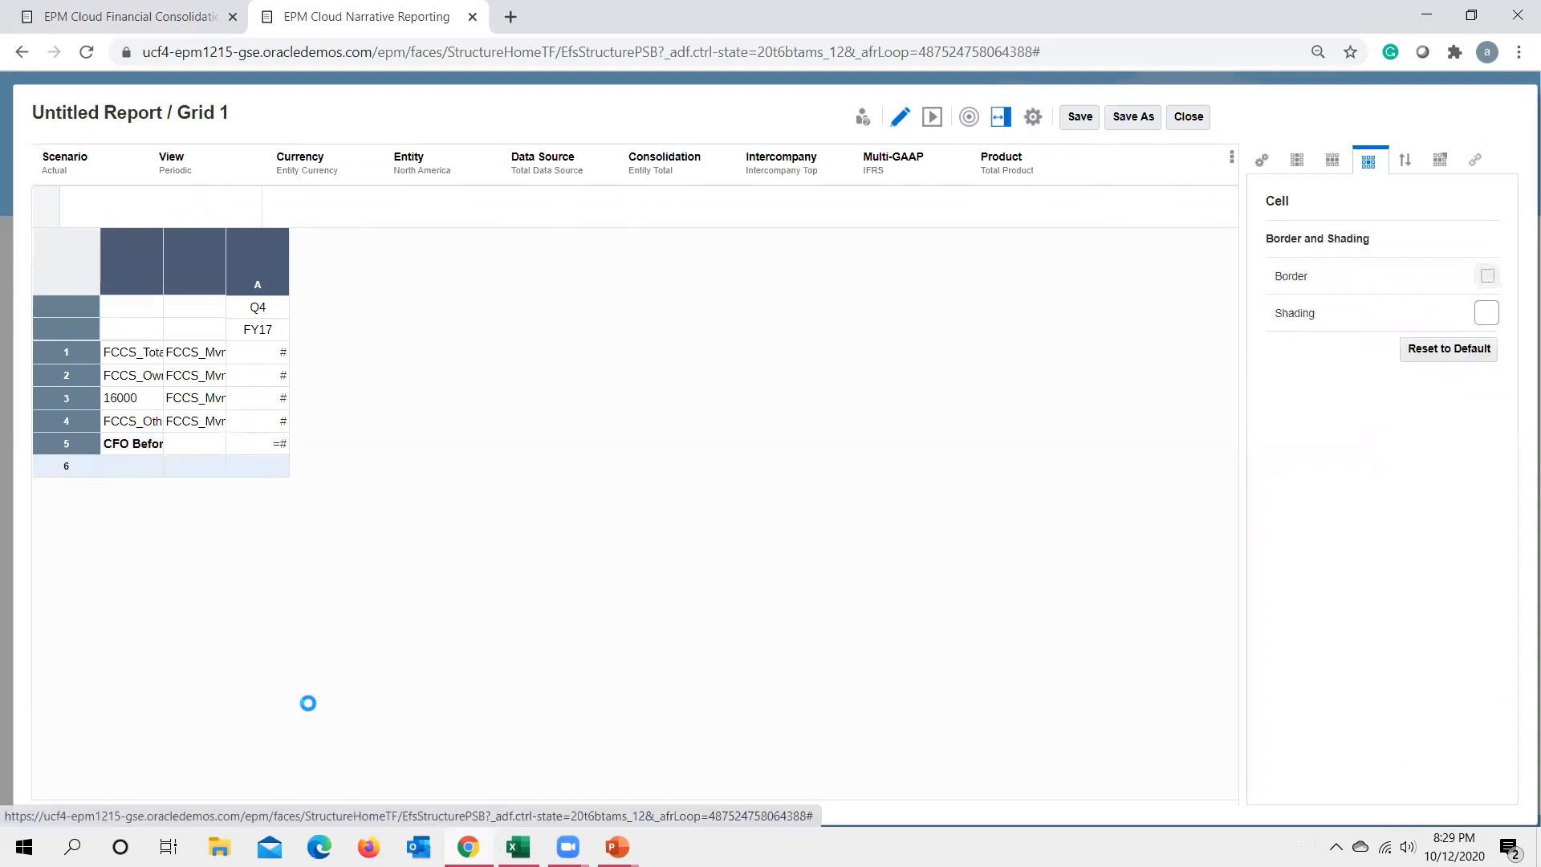
# Select the first cell of text row 7, and copy Cash Flow from Operating (A) from cell A18 of the Excel report.
pyautogui.click(136, 492)
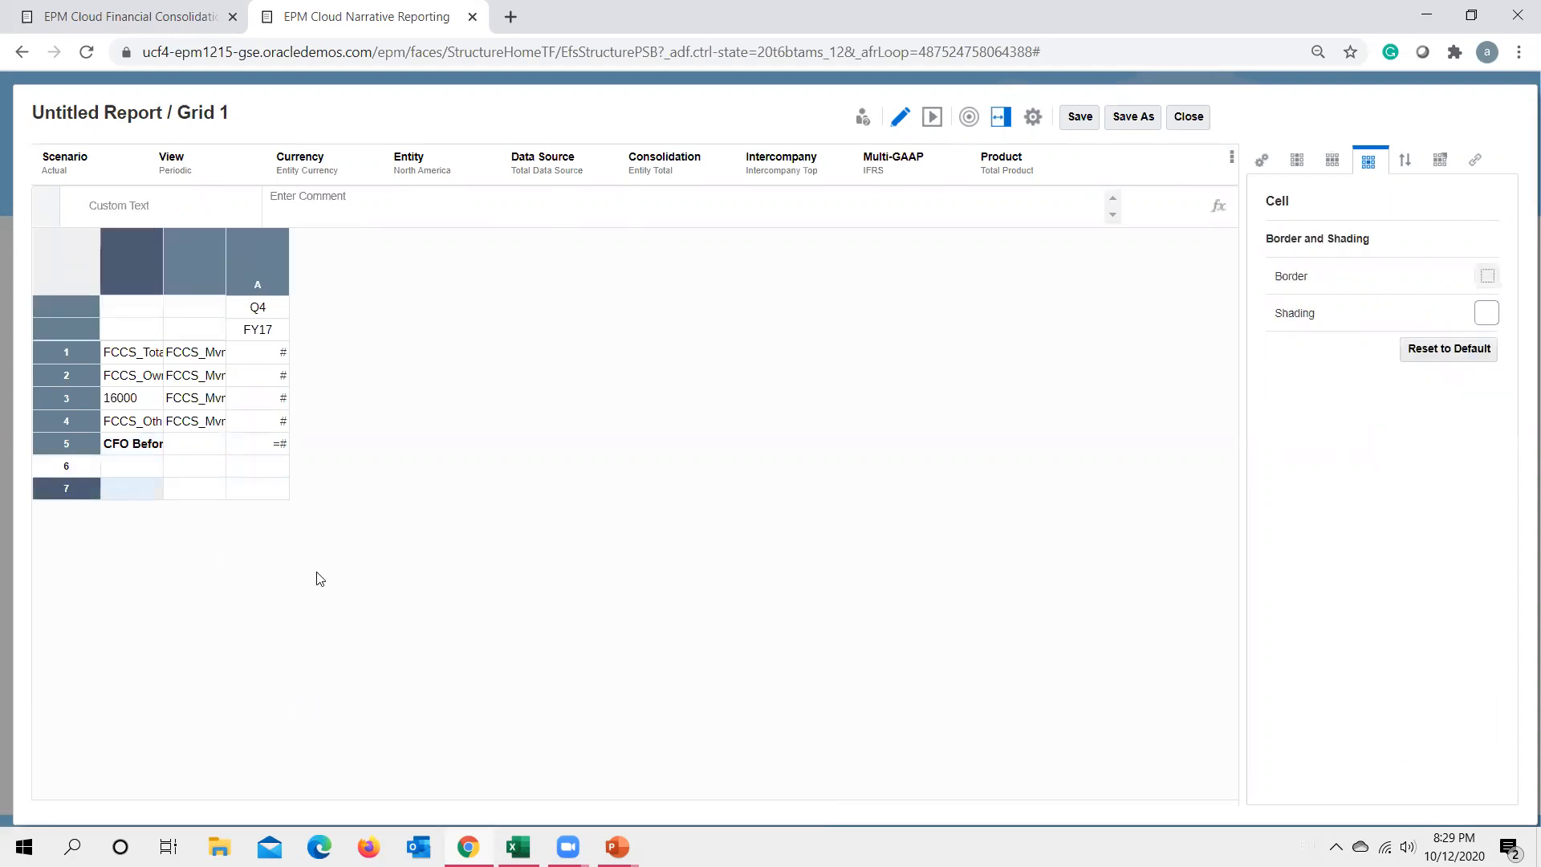
pyautogui.hotkey('alt', 'Tab')
pyautogui.click(95, 517)
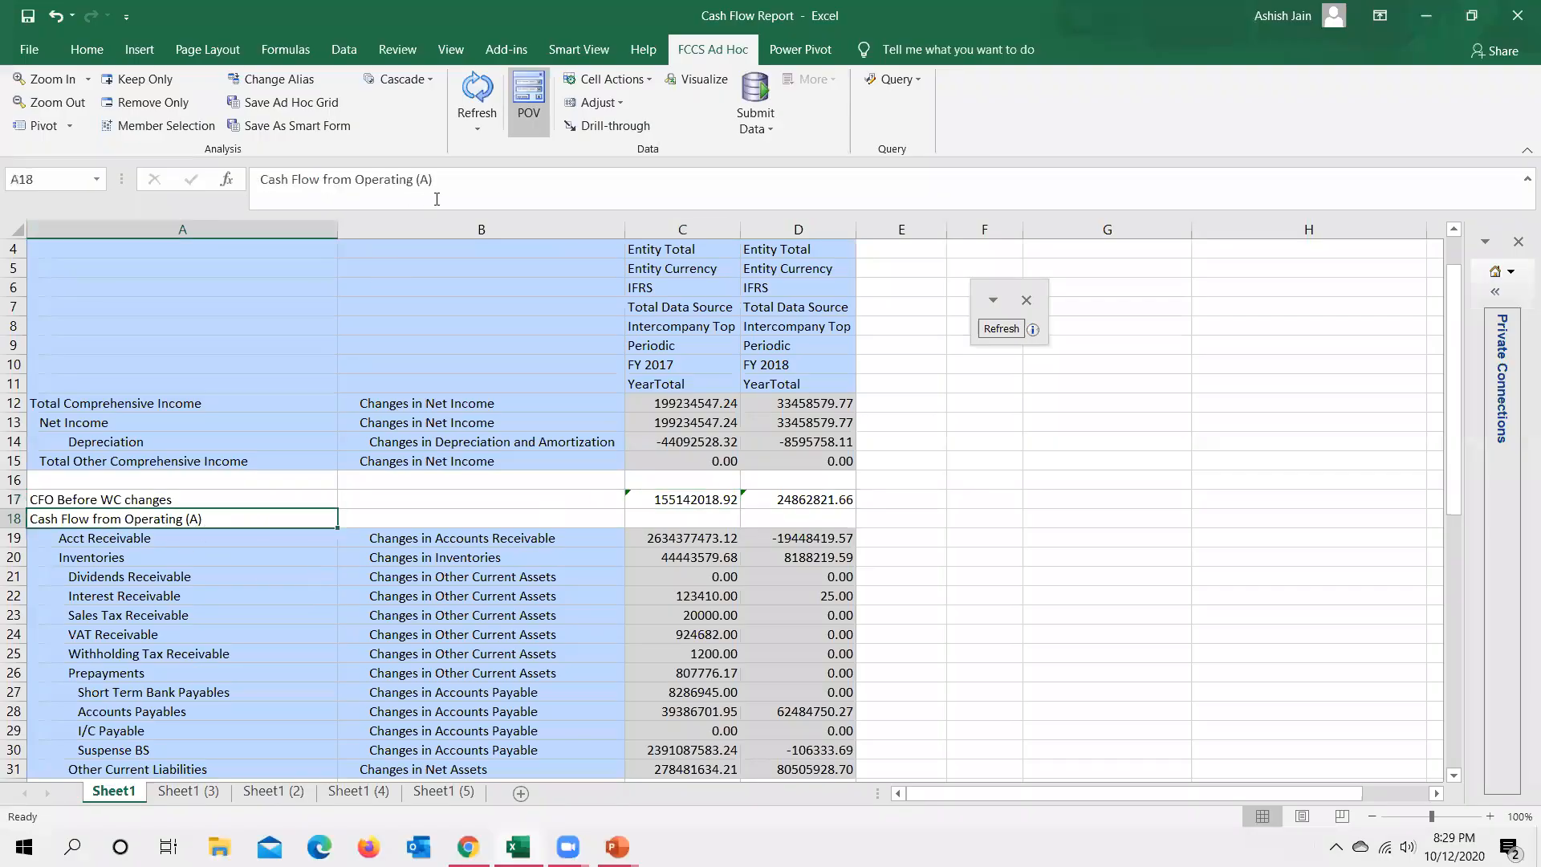
pyautogui.moveTo(359, 179); pyautogui.dragTo(238, 184)
pyautogui.hotkey('ctrl', 'c')
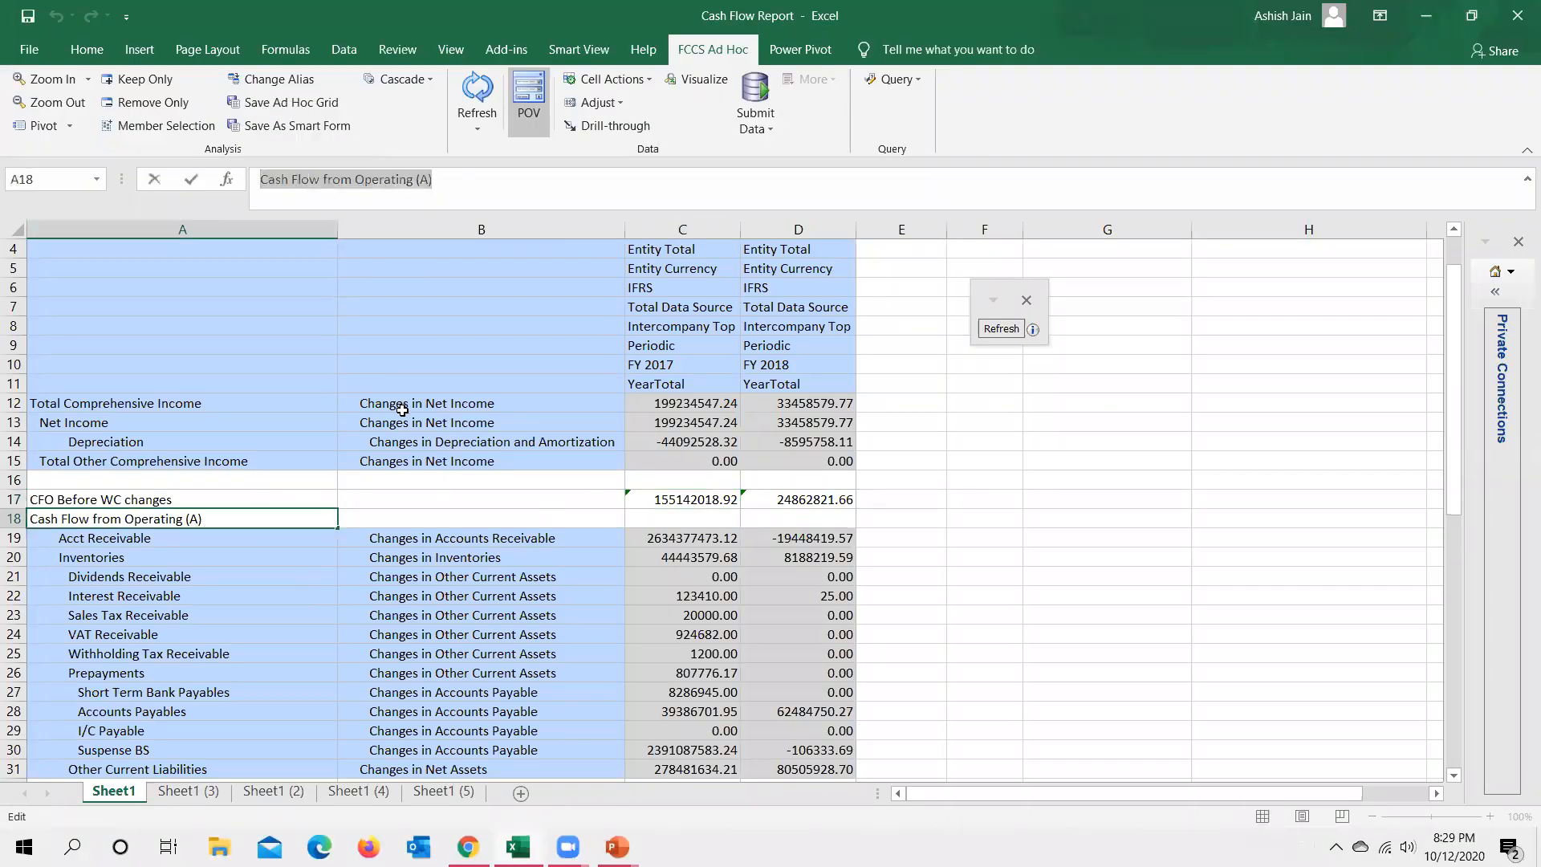
# In Narrative Reporting, fill row 7's first cell with Cash Flow from Operating (A) in bold, and widen the first heading column to show the full names.
pyautogui.hotkey('alt', 'Tab')
pyautogui.click(306, 196)
pyautogui.hotkey('ctrl', 'v')
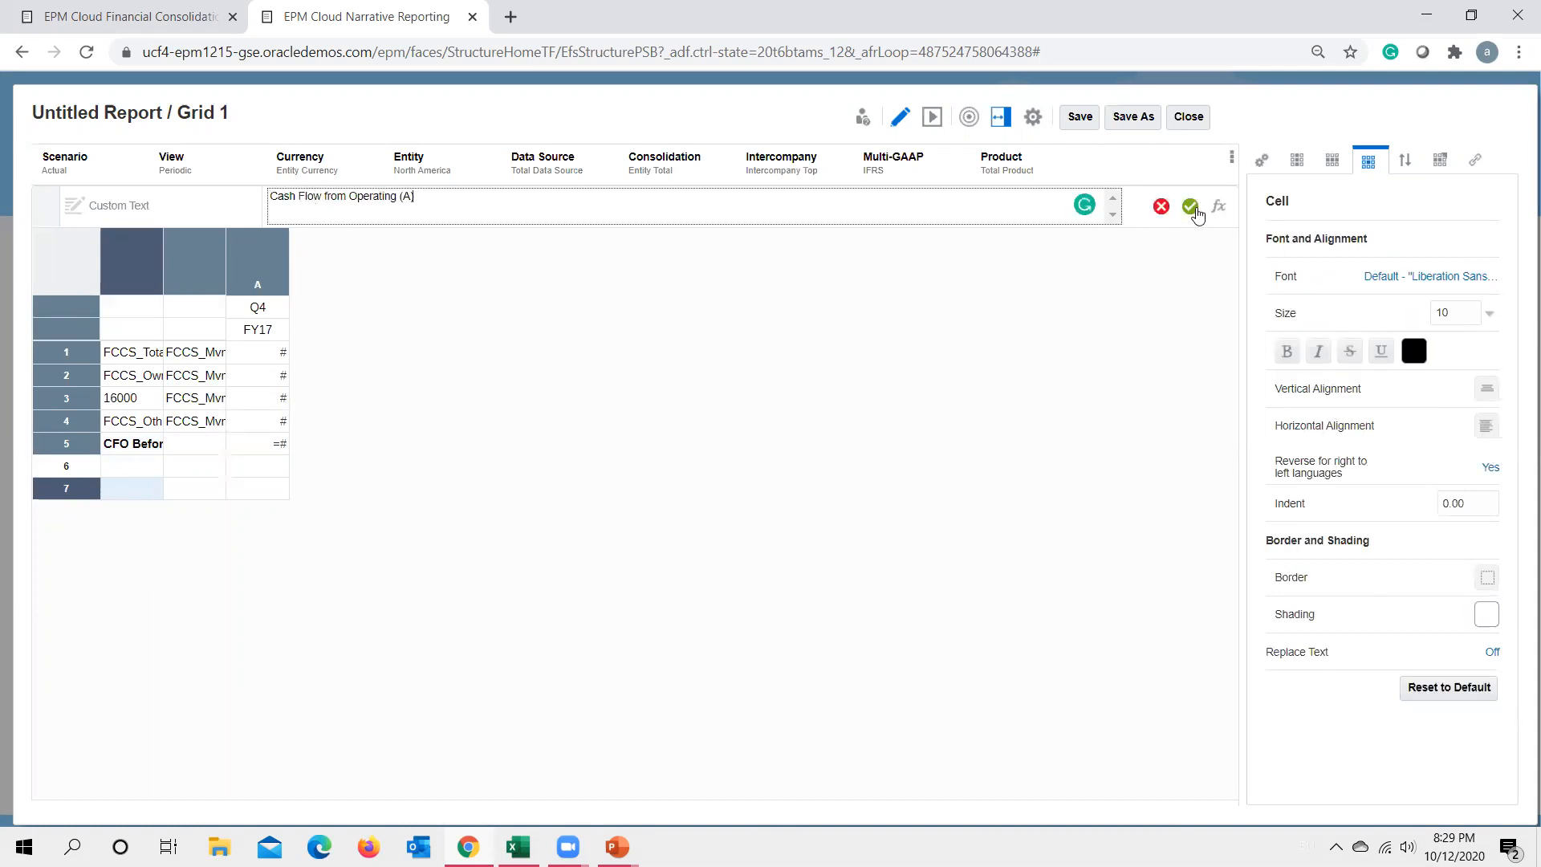
pyautogui.click(1289, 353)
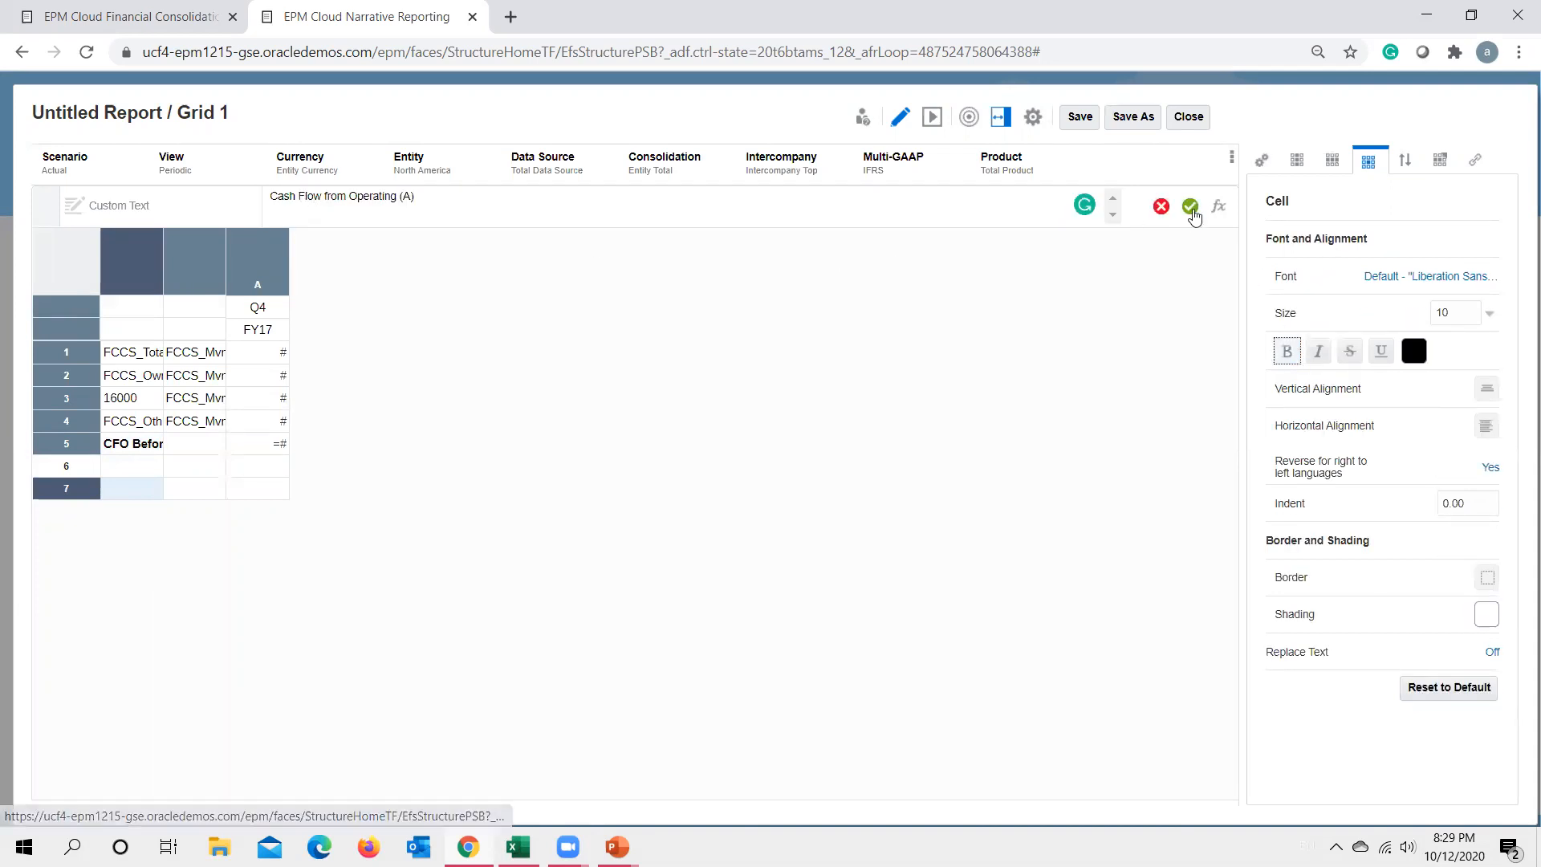
pyautogui.click(1192, 210)
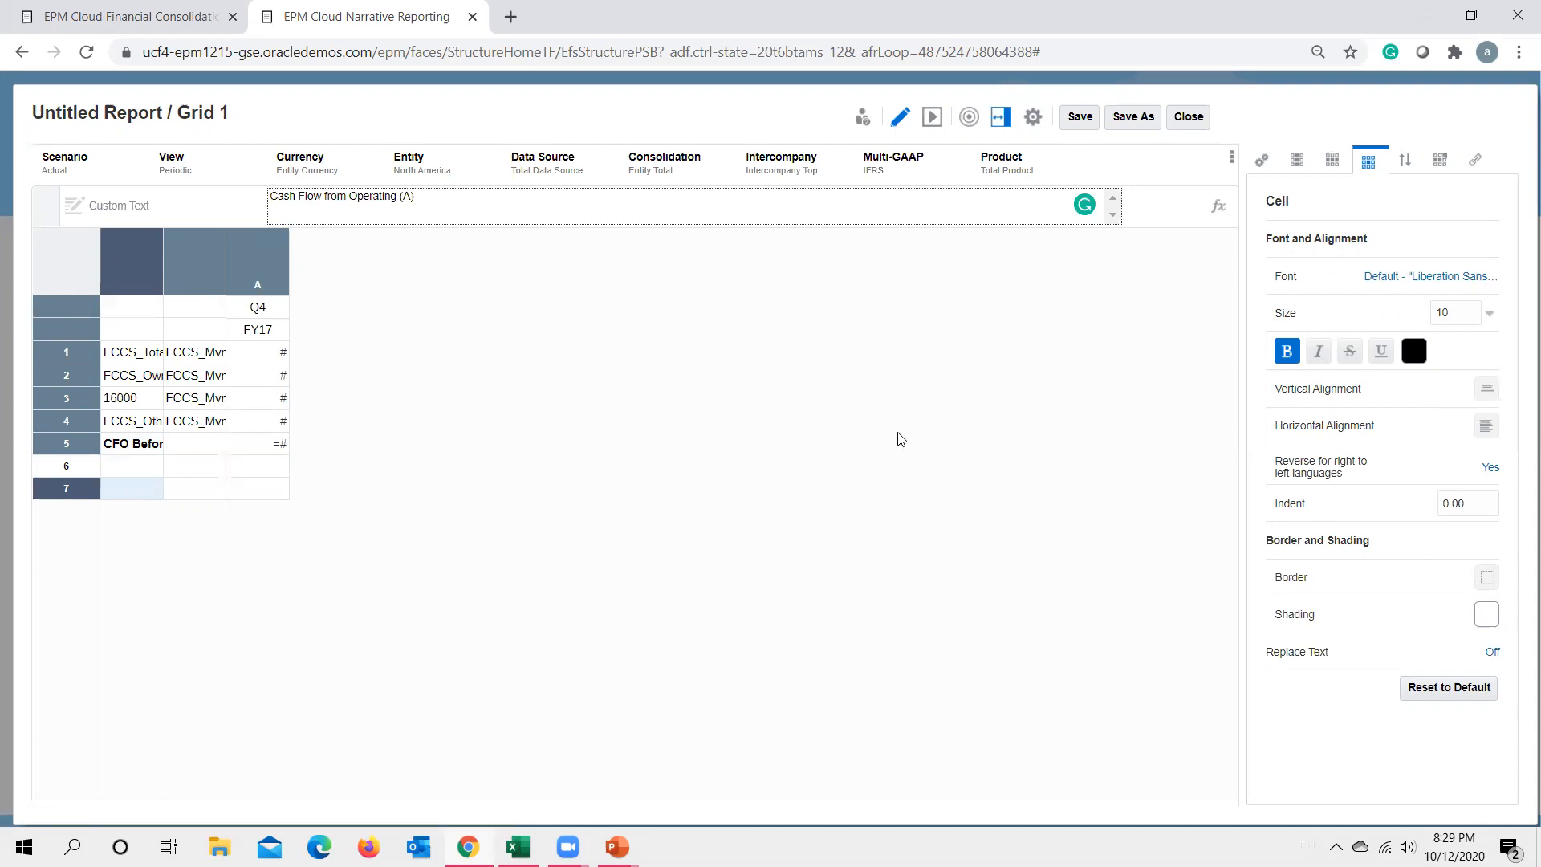
pyautogui.click(429, 520)
pyautogui.moveTo(165, 268); pyautogui.dragTo(408, 298)
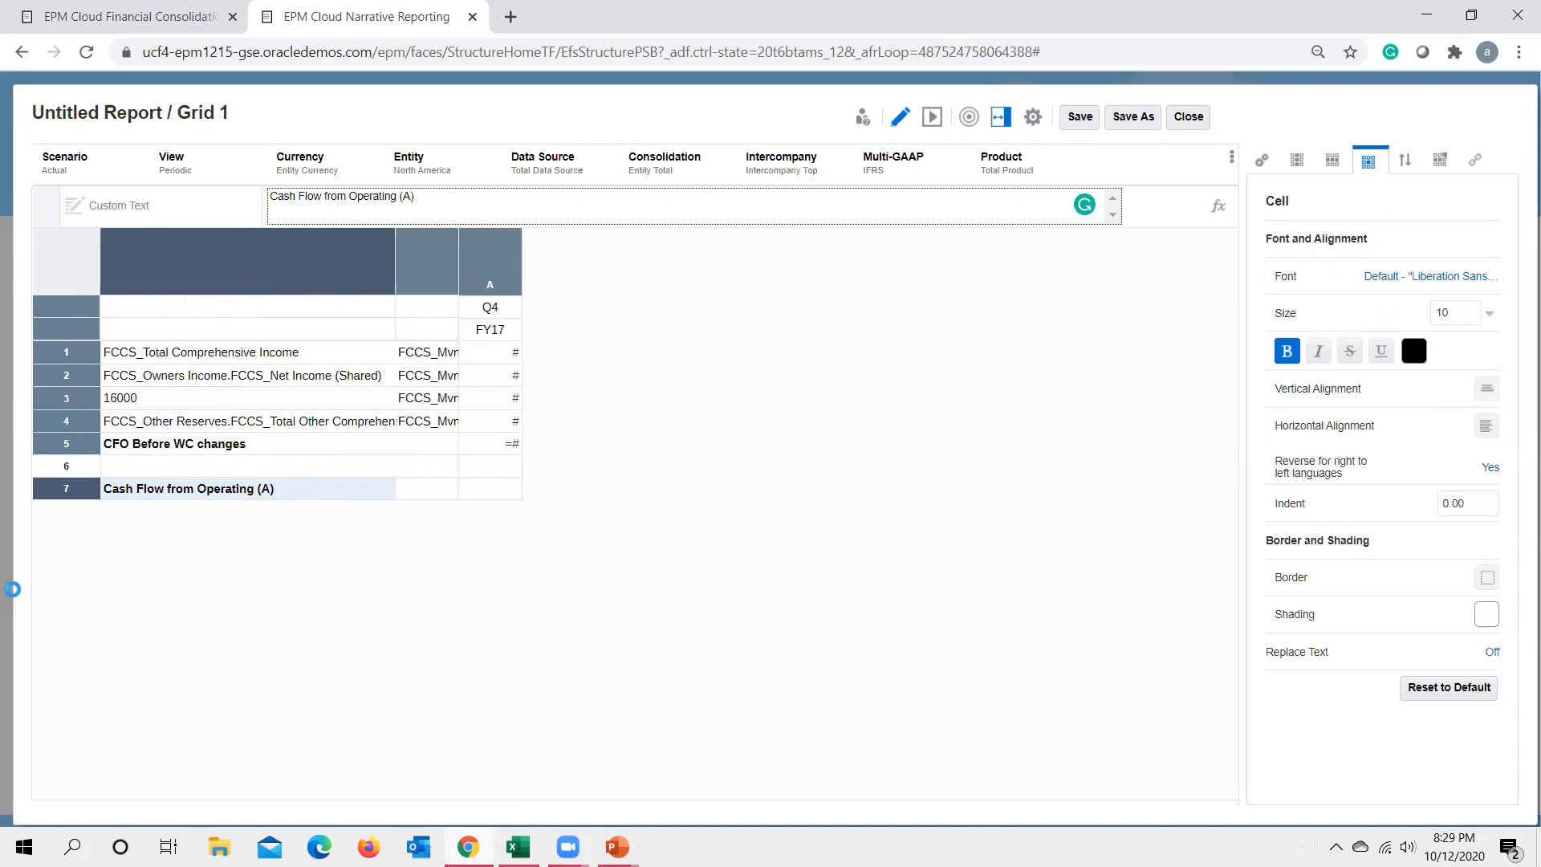
# Insert a data row after text row 7, Cash Flow from Operating (A).
pyautogui.click(84, 492)
pyautogui.click(194, 658)
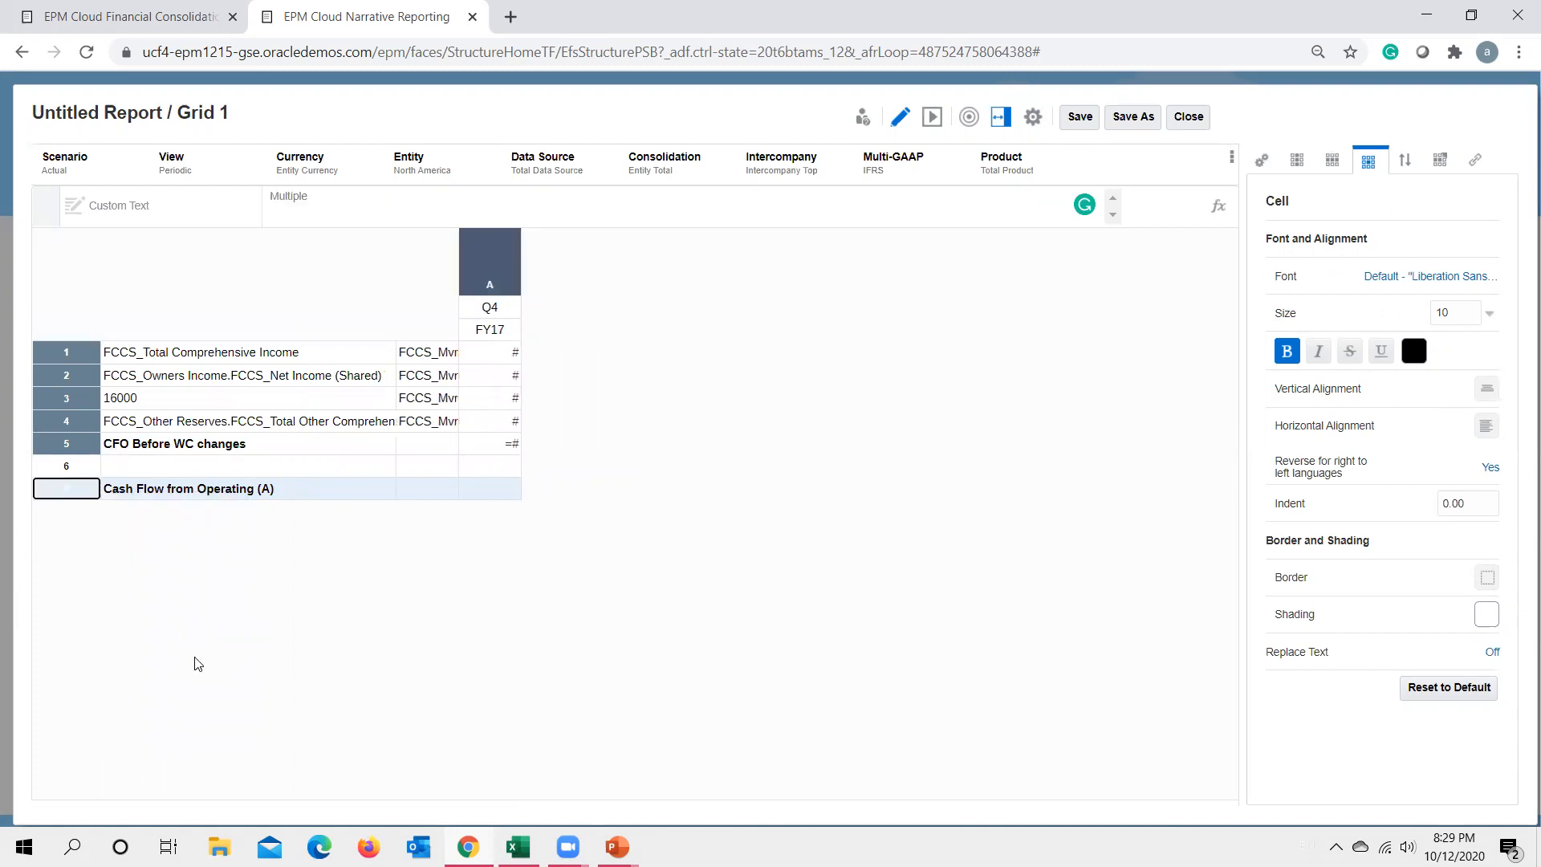
pyautogui.click(87, 492)
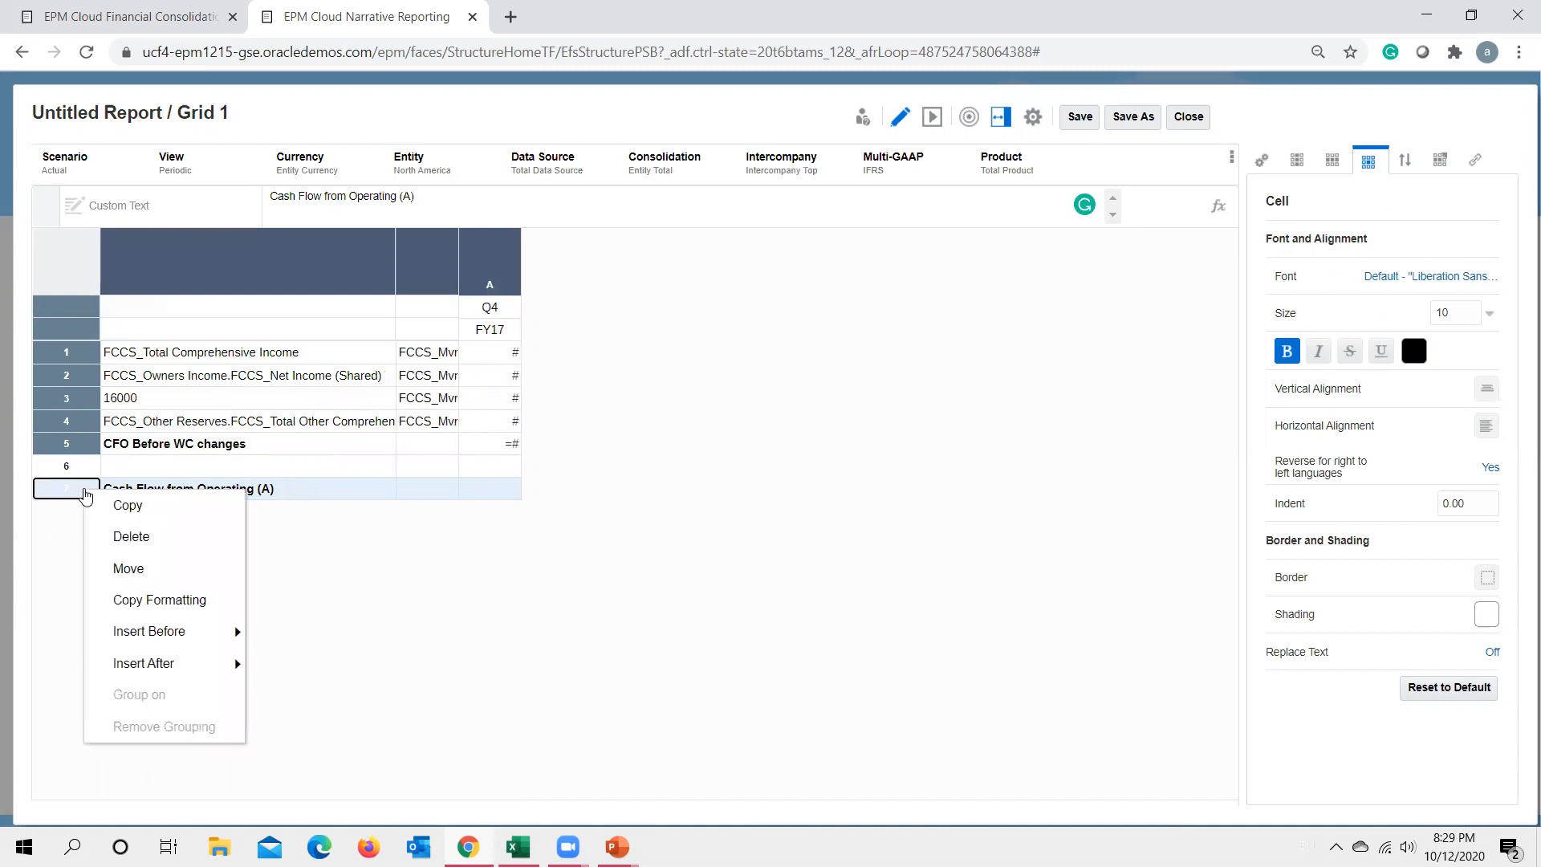
pyautogui.moveTo(192, 676)
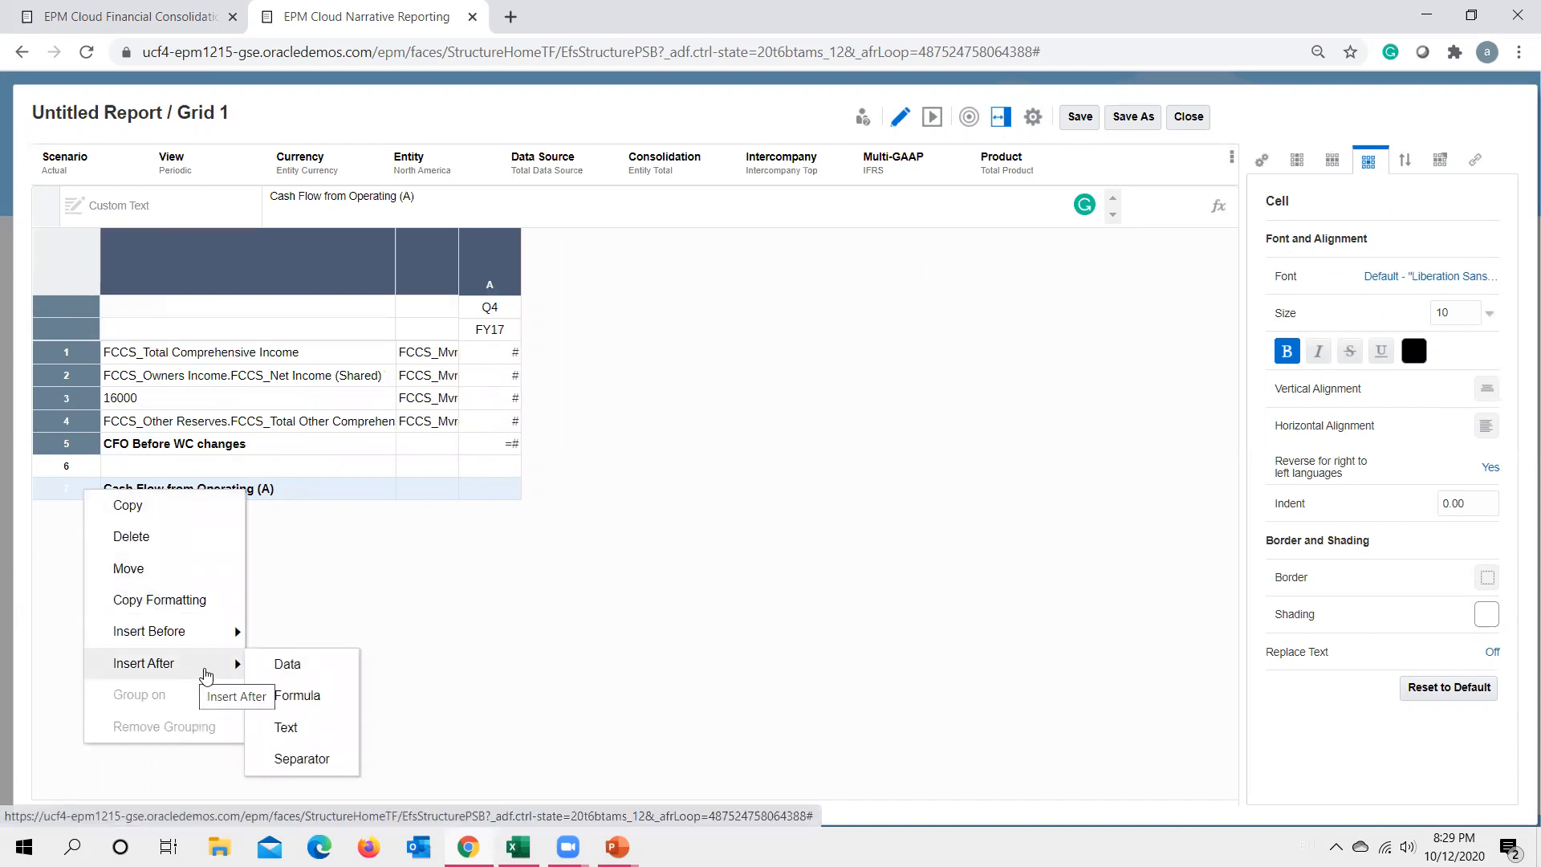
pyautogui.click(299, 667)
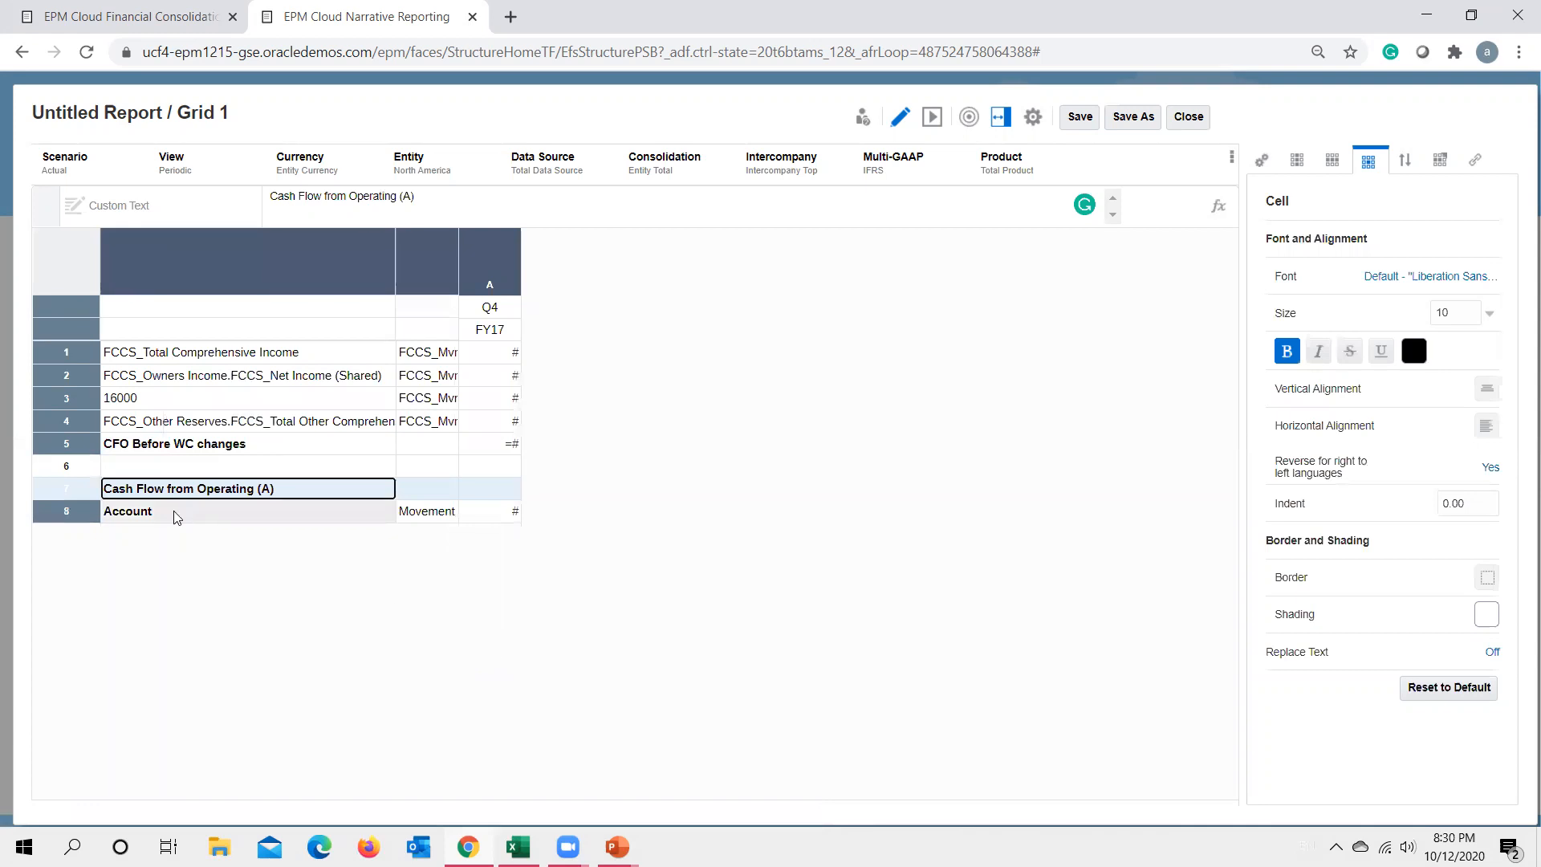
# Select row 8's Account cell, and copy Acct Receivable from cell A19 of the Excel report.
pyautogui.click(174, 511)
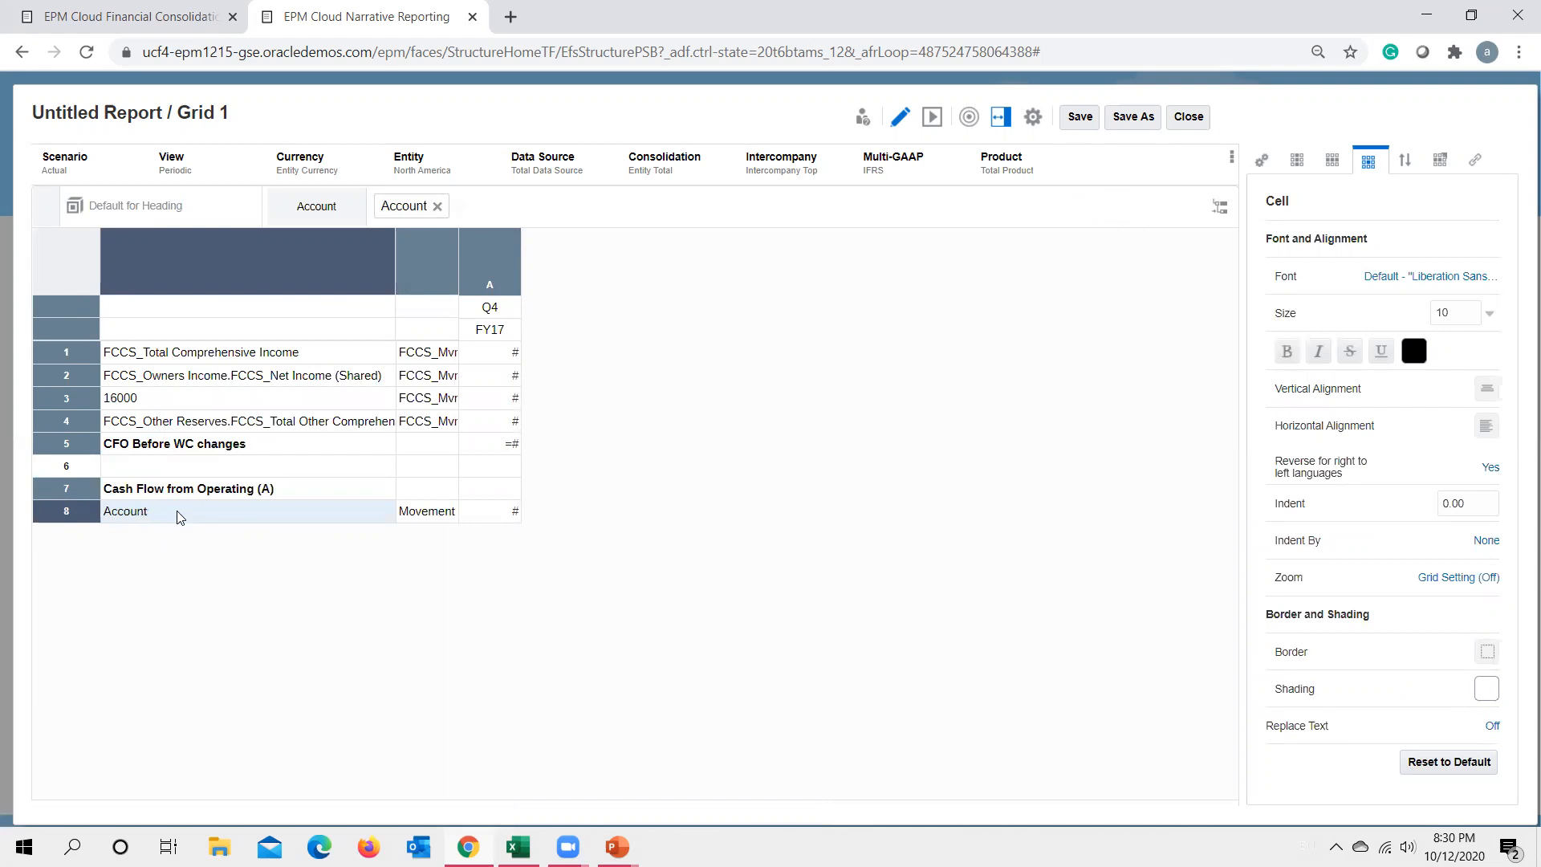
pyautogui.hotkey('alt', 'Tab')
pyautogui.click(149, 542)
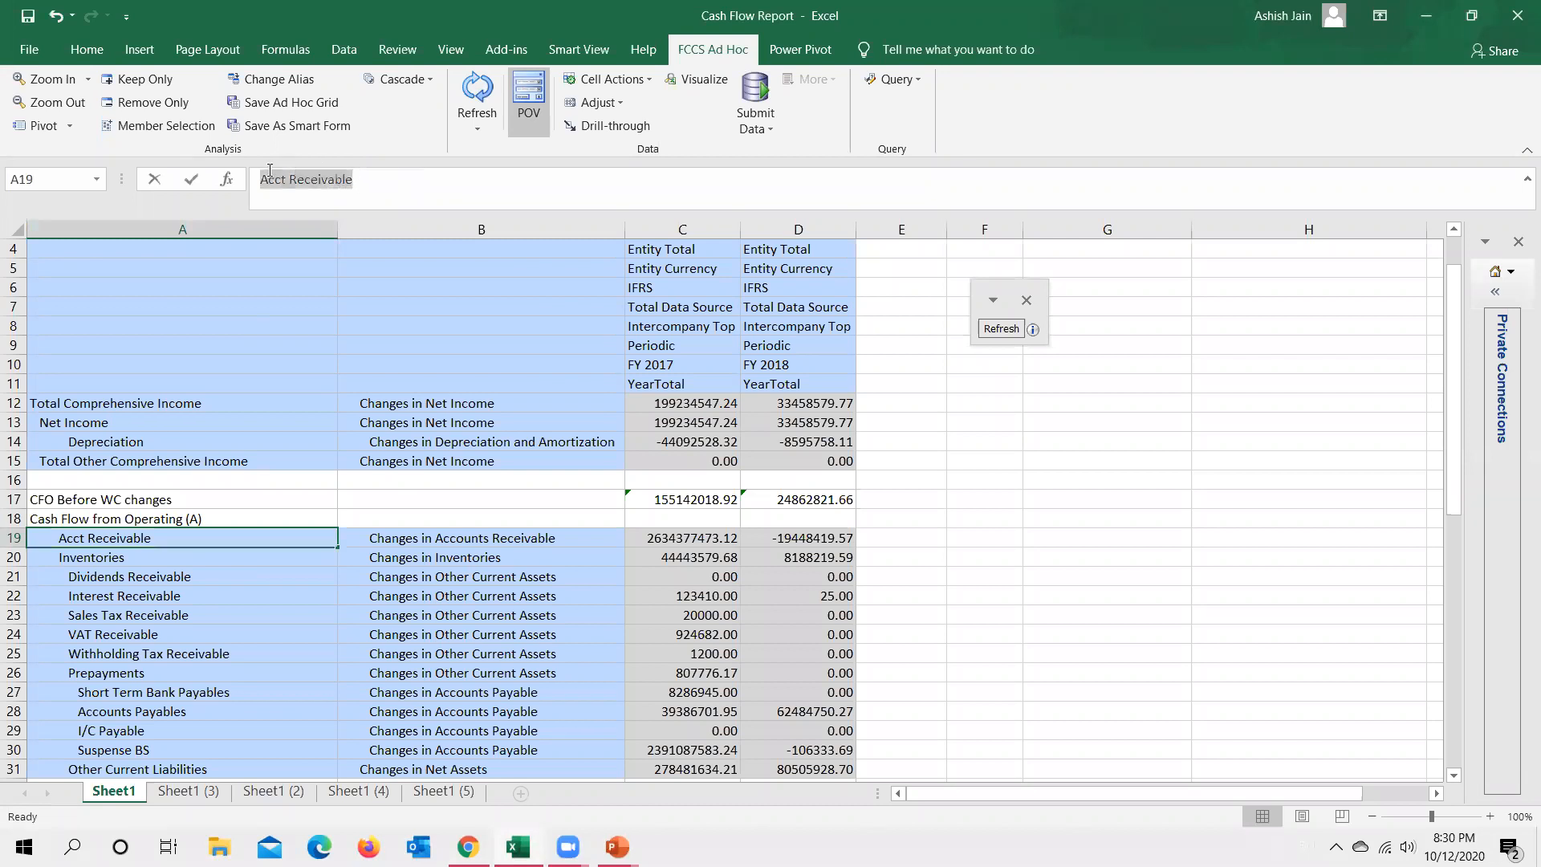
pyautogui.moveTo(358, 178); pyautogui.dragTo(246, 179)
pyautogui.hotkey('ctrl', 'c')
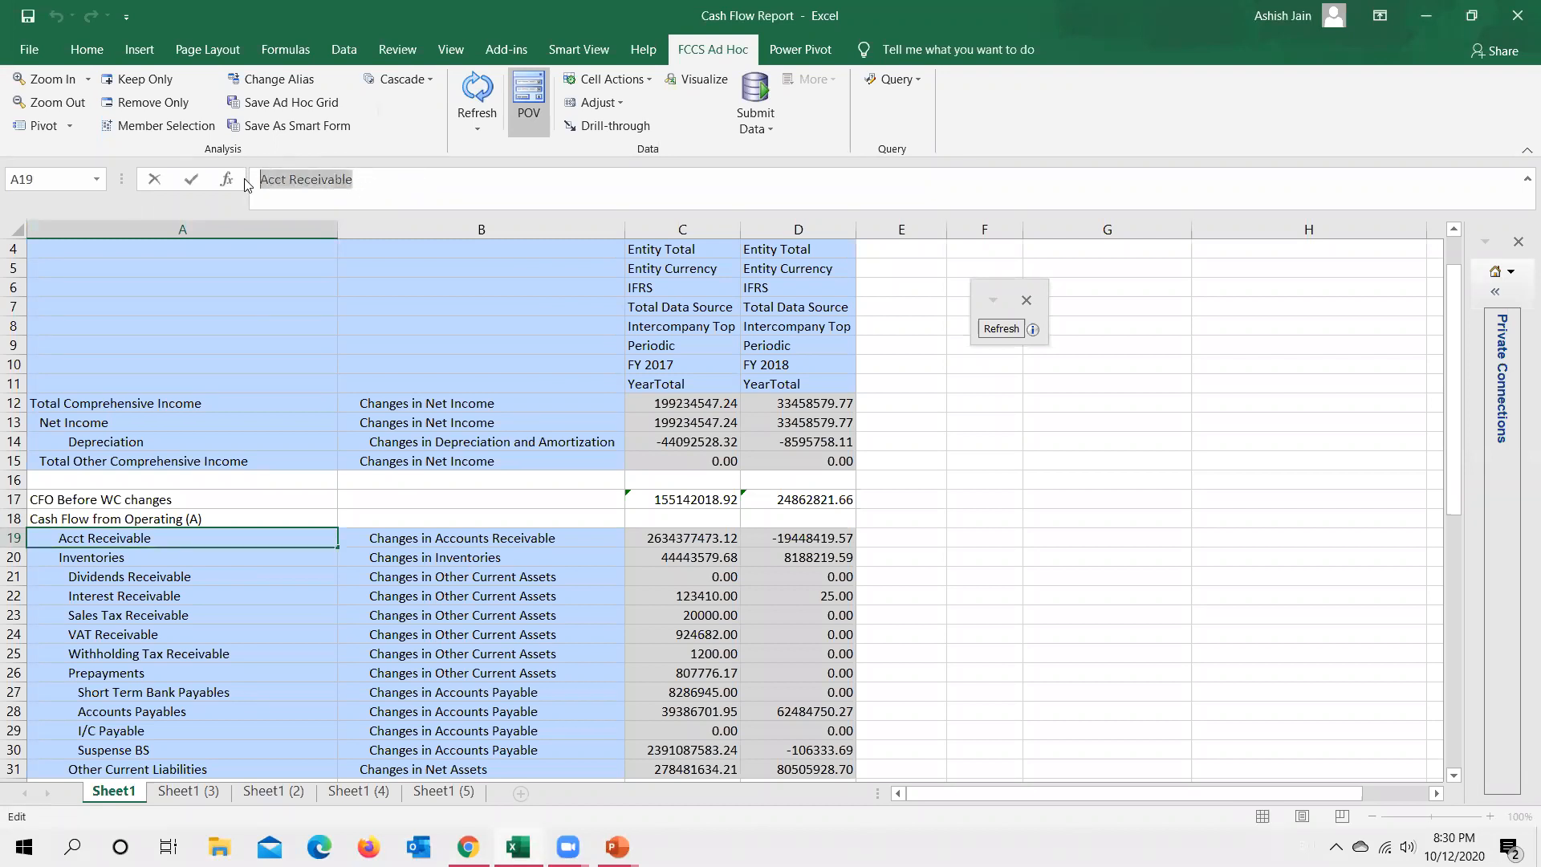
# In Narrative Reporting, try to enter Acct Receivable directly as row 8's account member.
pyautogui.hotkey('alt', 'Tab')
pyautogui.click(438, 206)
pyautogui.hotkey('ctrl', 'v')
pyautogui.click(1190, 207)
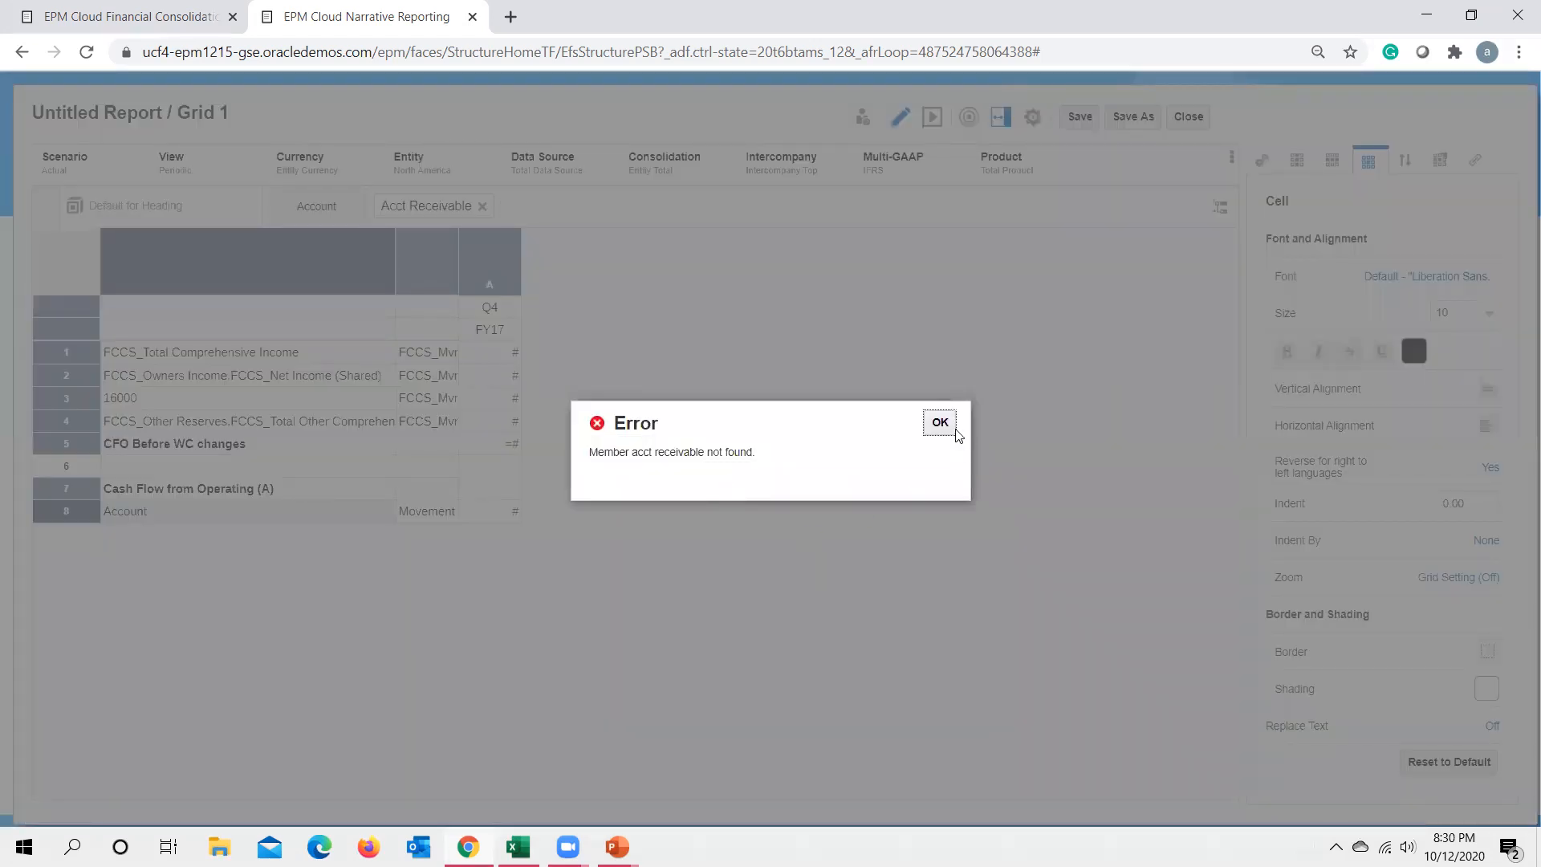
pyautogui.click(940, 423)
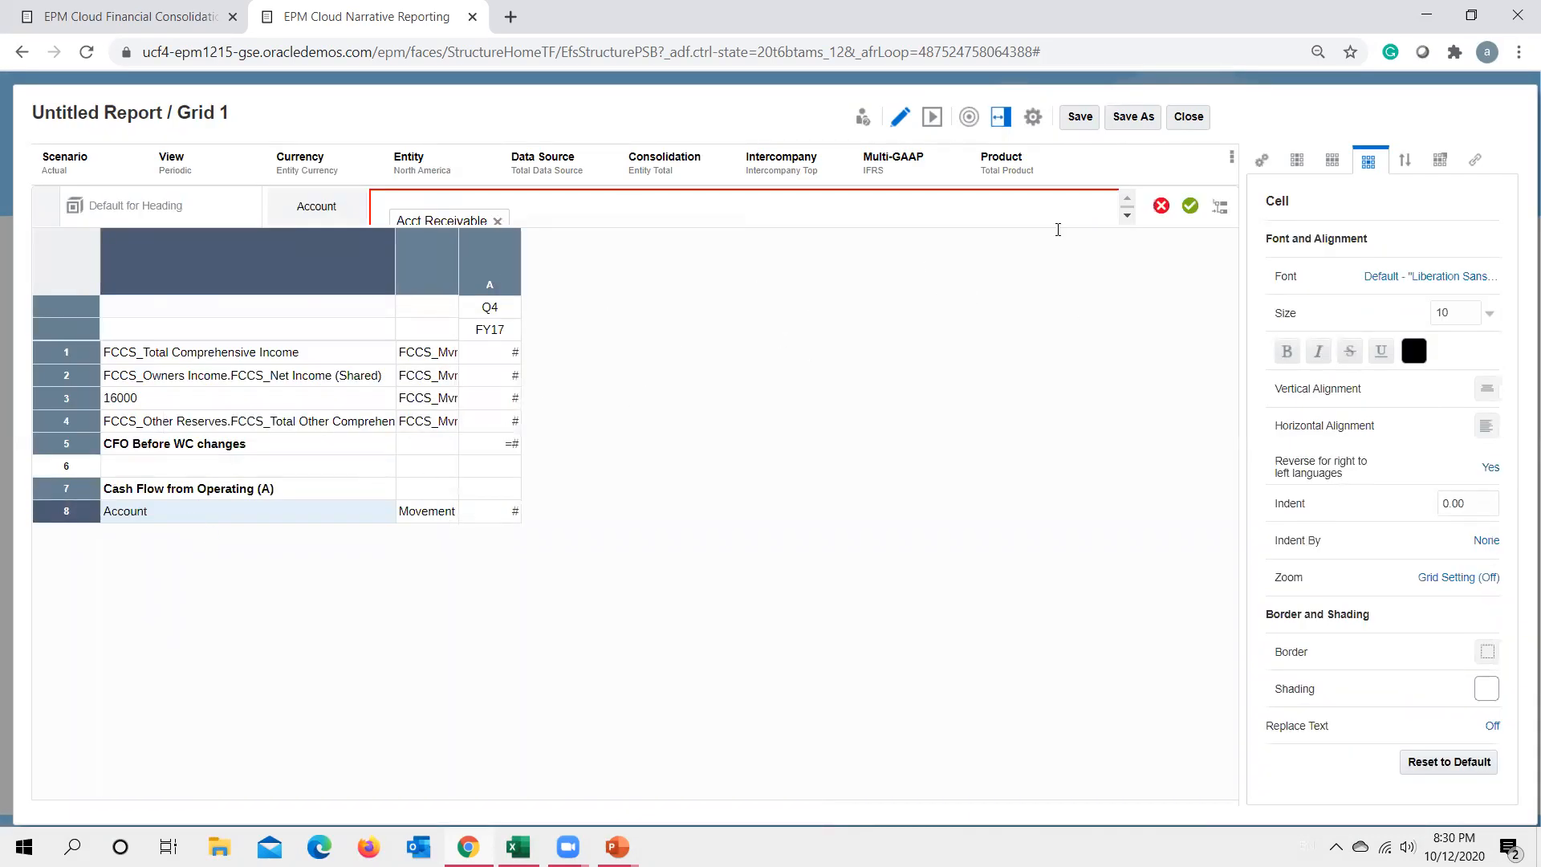
# Search the account members for Acct Receivable, select the one under FCCS_Current Assets for row 8, and remove Account from the selections.
pyautogui.click(1216, 210)
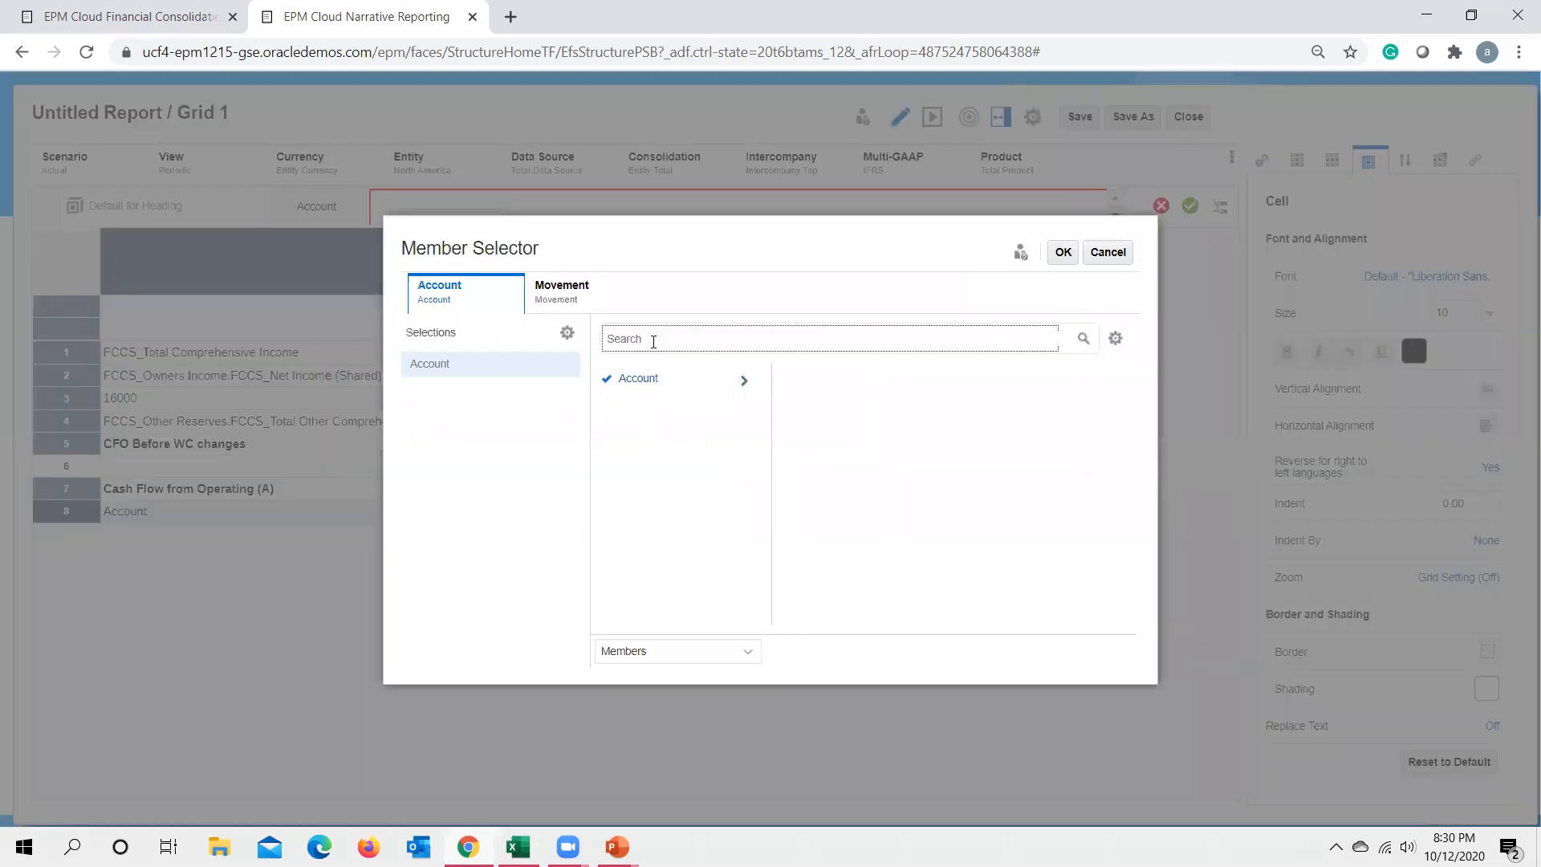
pyautogui.hotkey('ctrl', 'v')
pyautogui.press('Return')
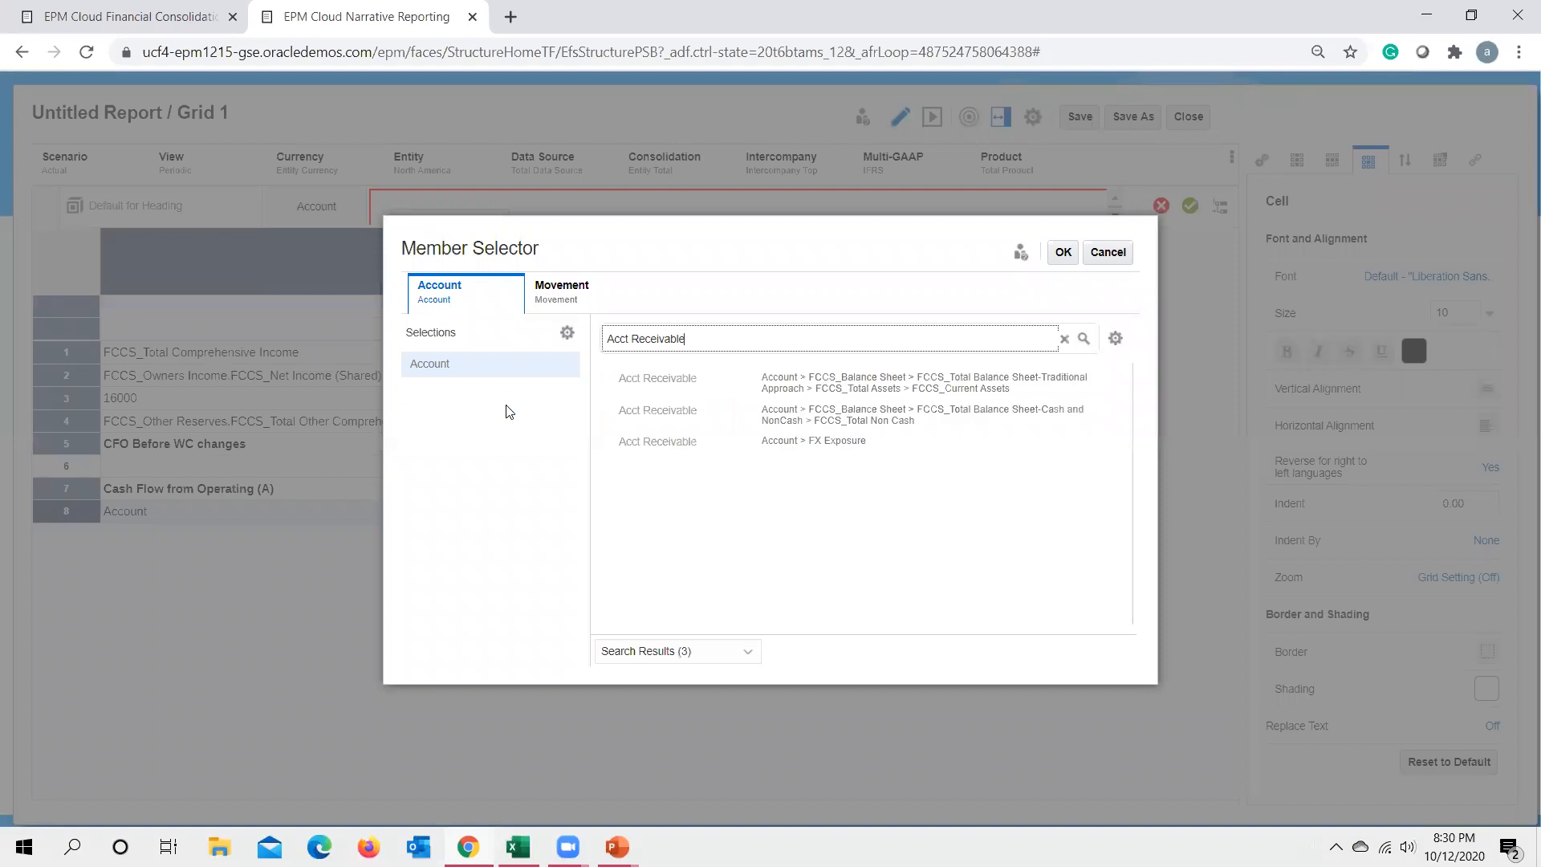
pyautogui.click(606, 379)
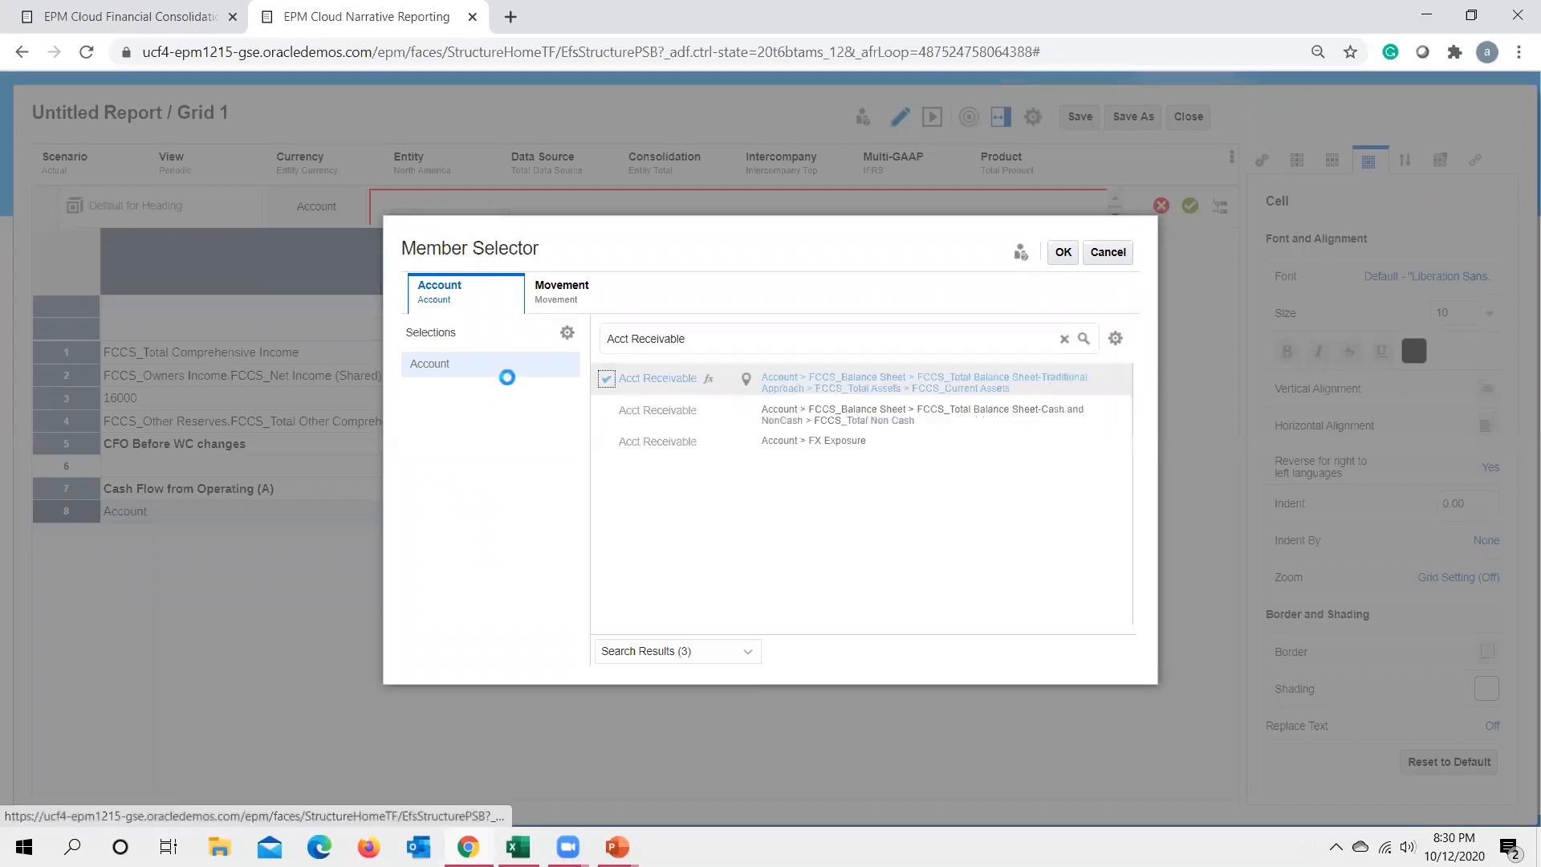
pyautogui.click(463, 367)
# Set row 8's movement to Changes in Accounts Receivable from Excel cell B19, using the member under FCCS_Movements, and accept the selections.
pyautogui.click(576, 294)
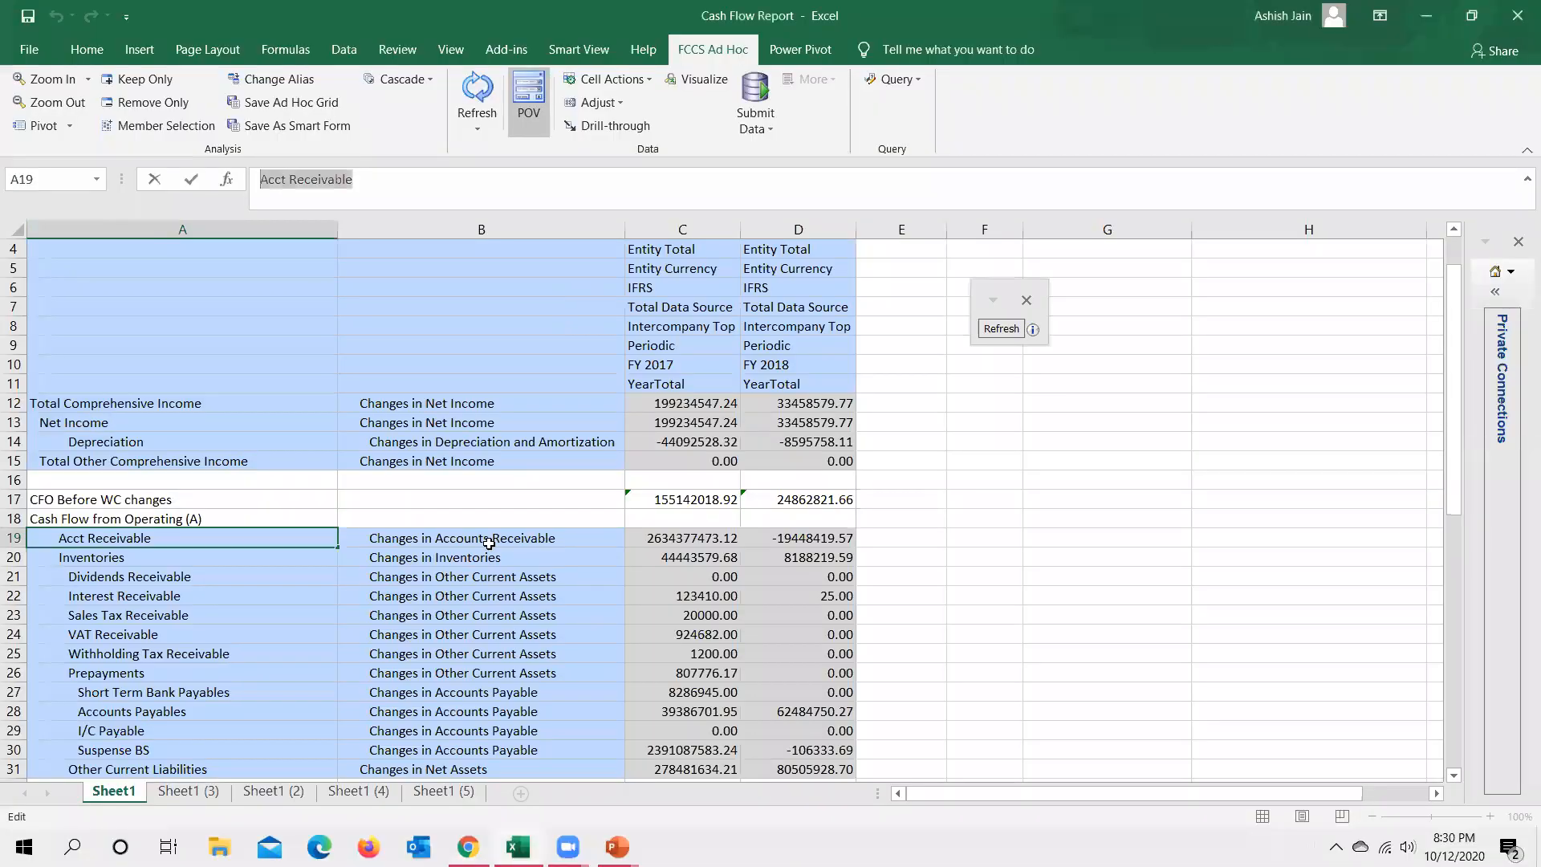
pyautogui.click(500, 537)
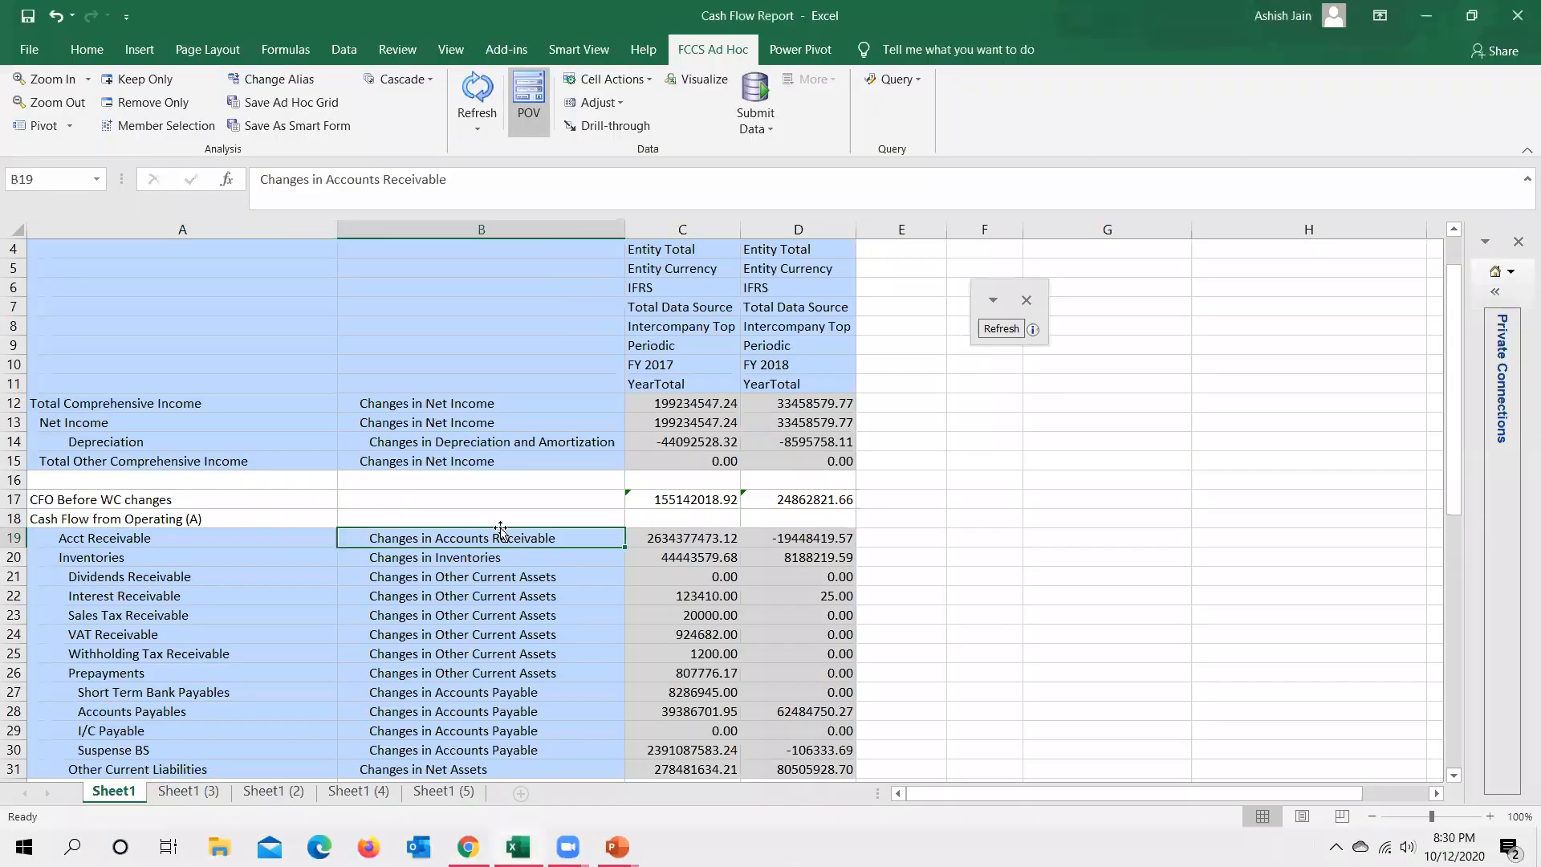
pyautogui.moveTo(447, 179); pyautogui.dragTo(250, 188)
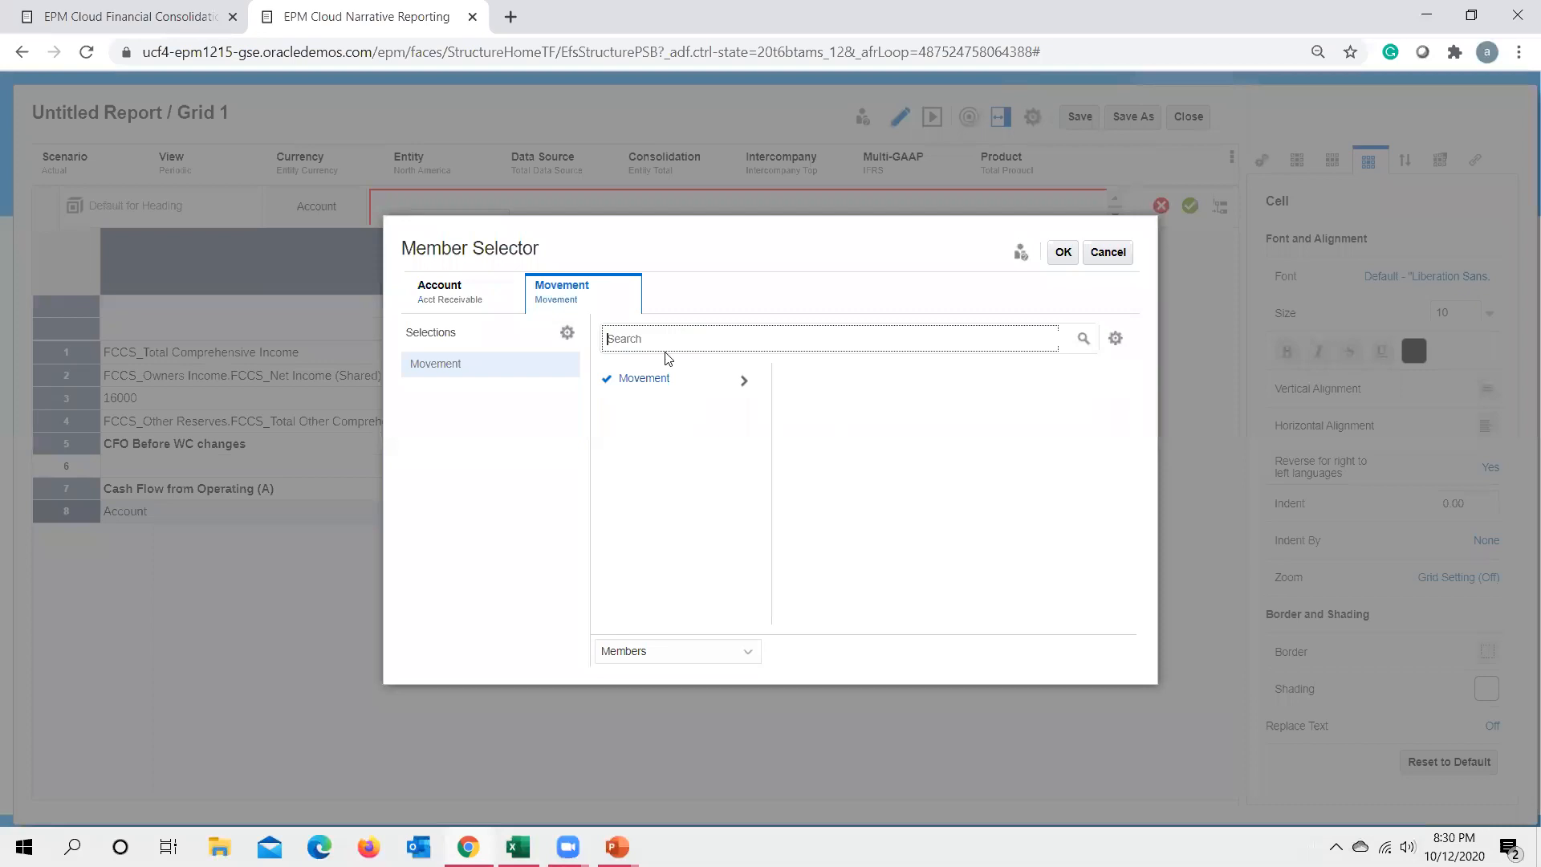
pyautogui.write('Changes in Accounts Receivable')
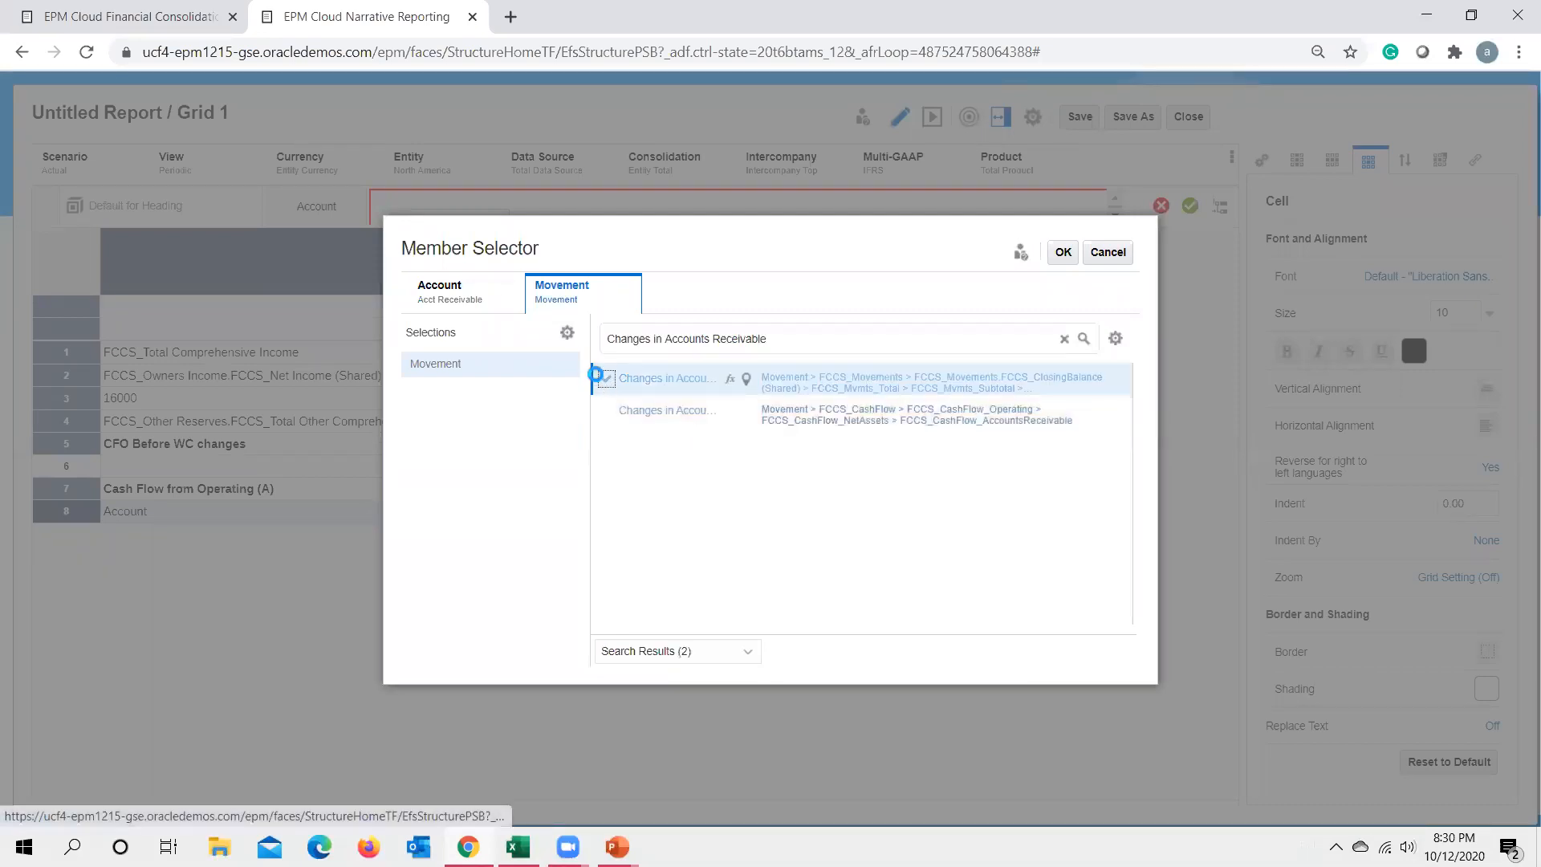
pyautogui.click(608, 378)
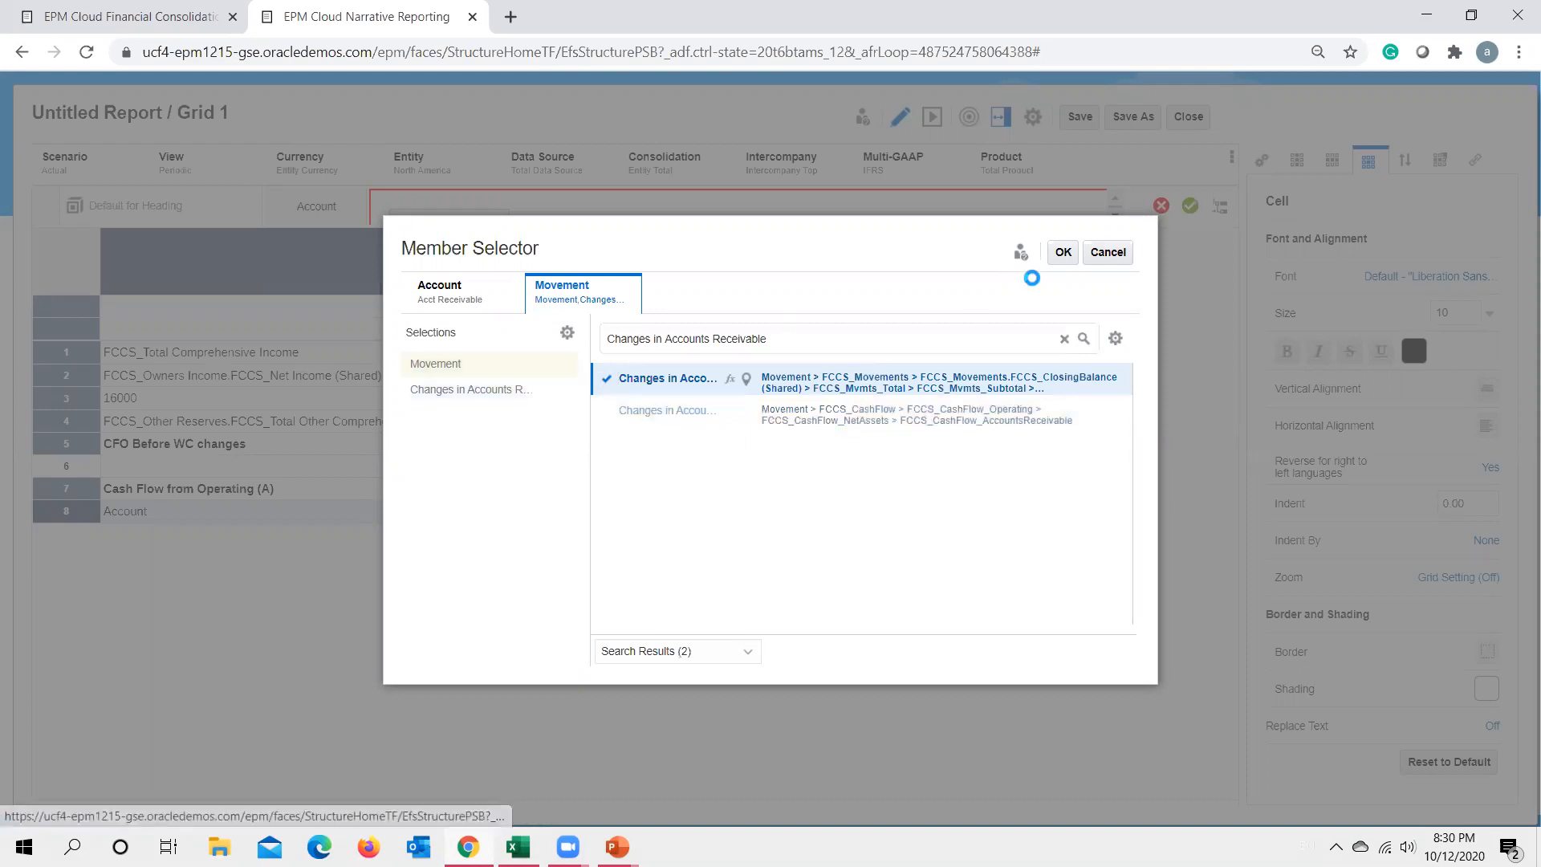
pyautogui.click(1061, 253)
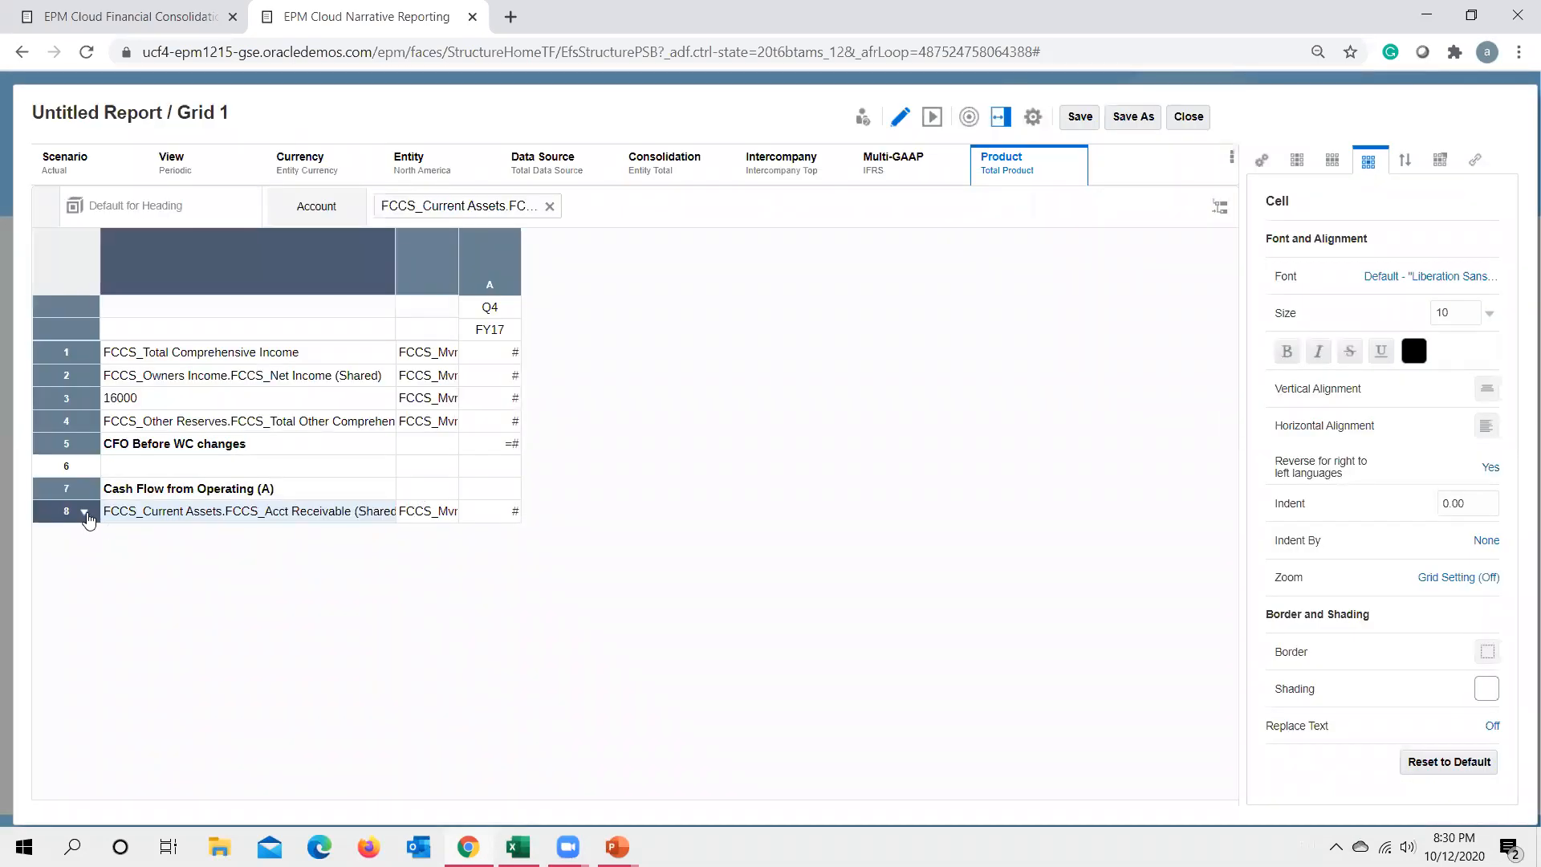
# Insert a data row after row 8.
pyautogui.hotkey('alt', 'Tab')
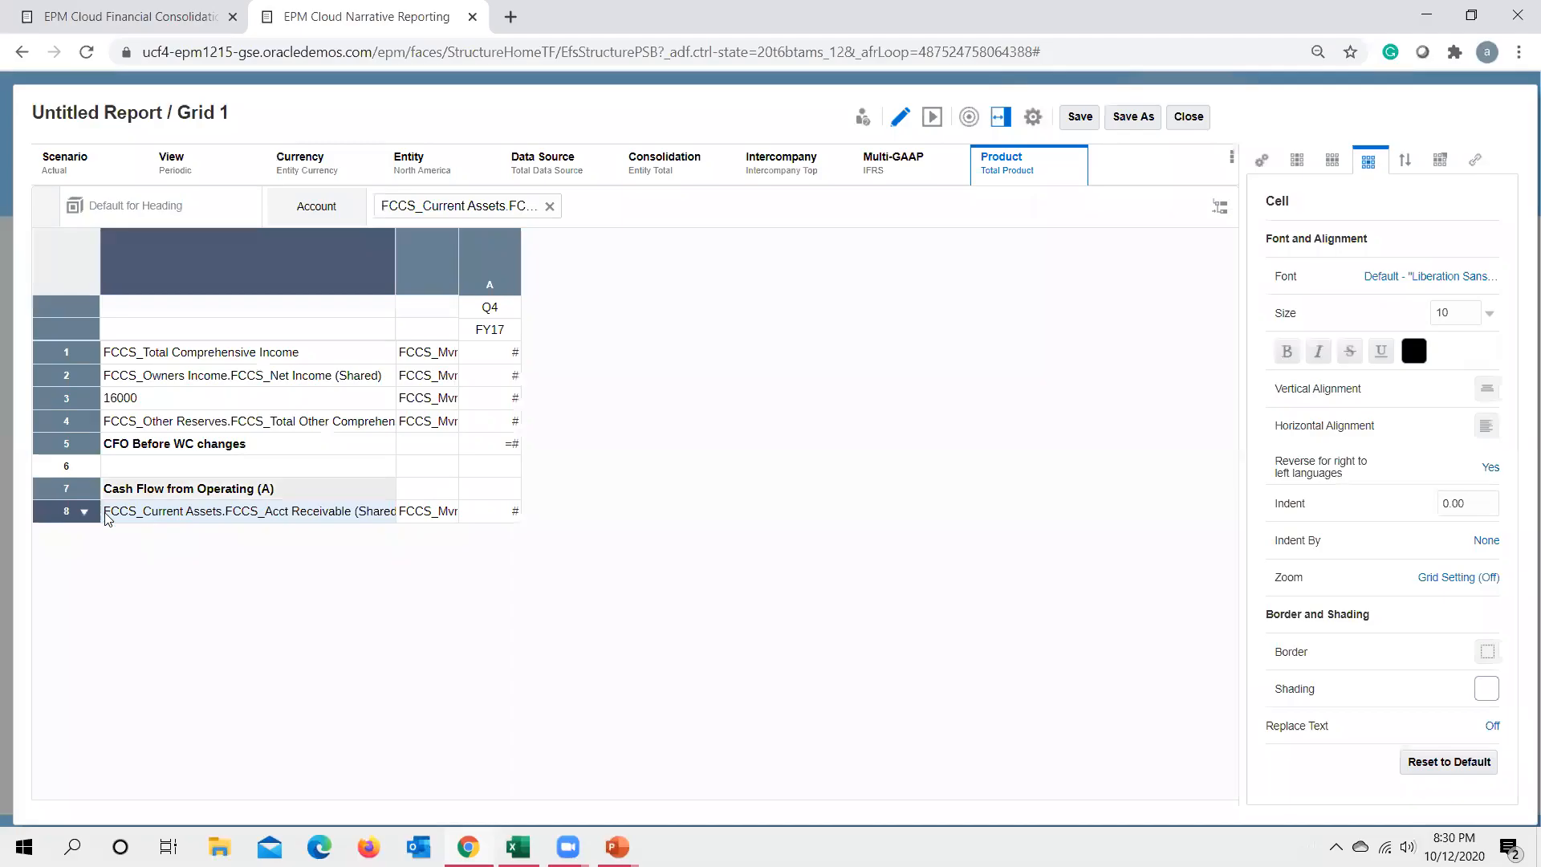
pyautogui.hotkey('alt', 'Tab')
pyautogui.click(84, 514)
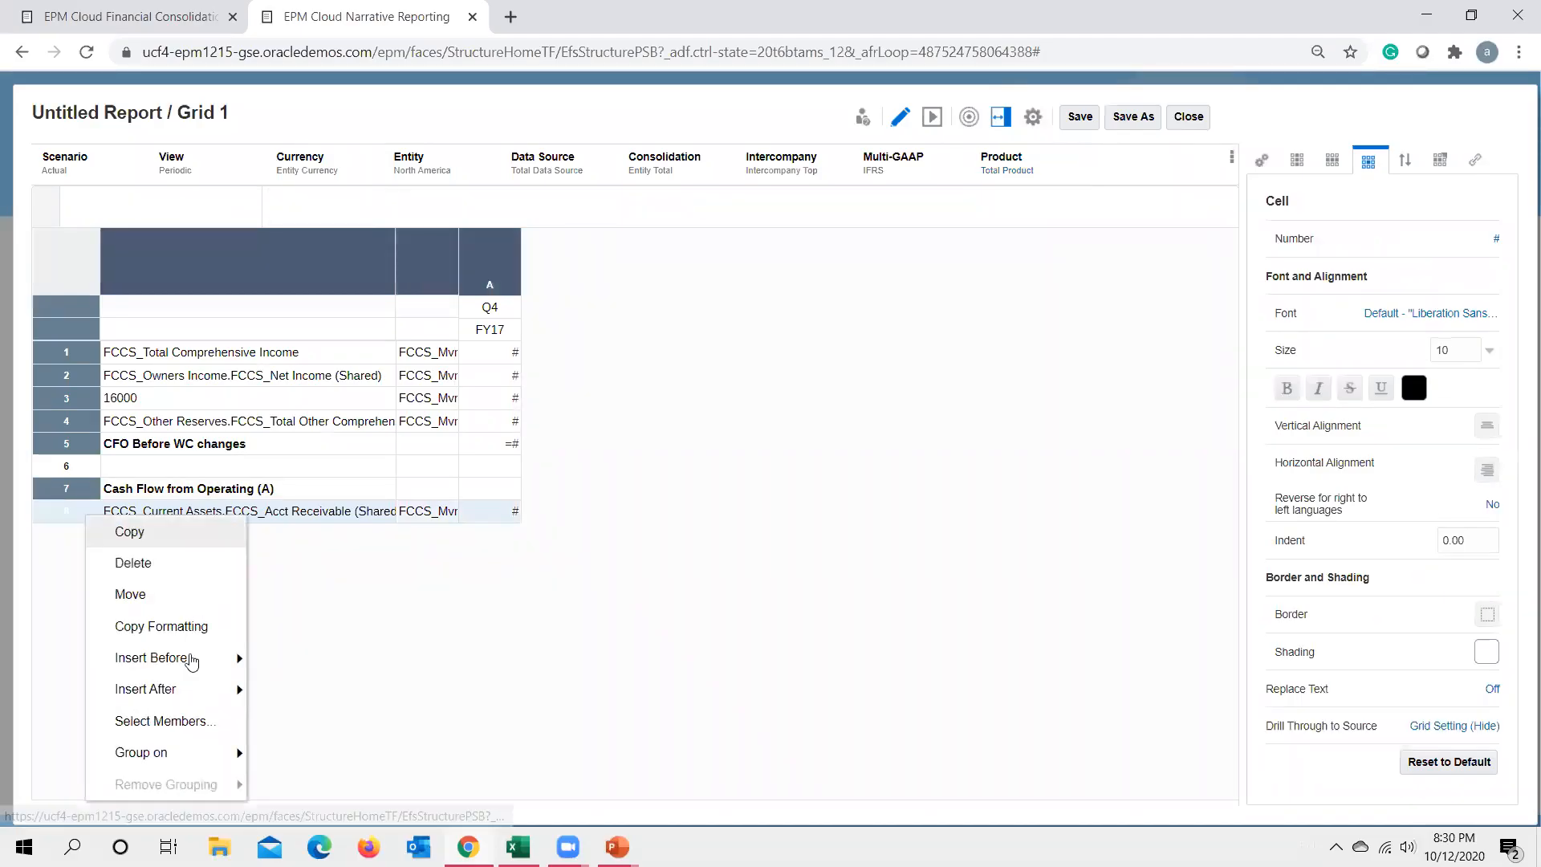
pyautogui.moveTo(202, 697)
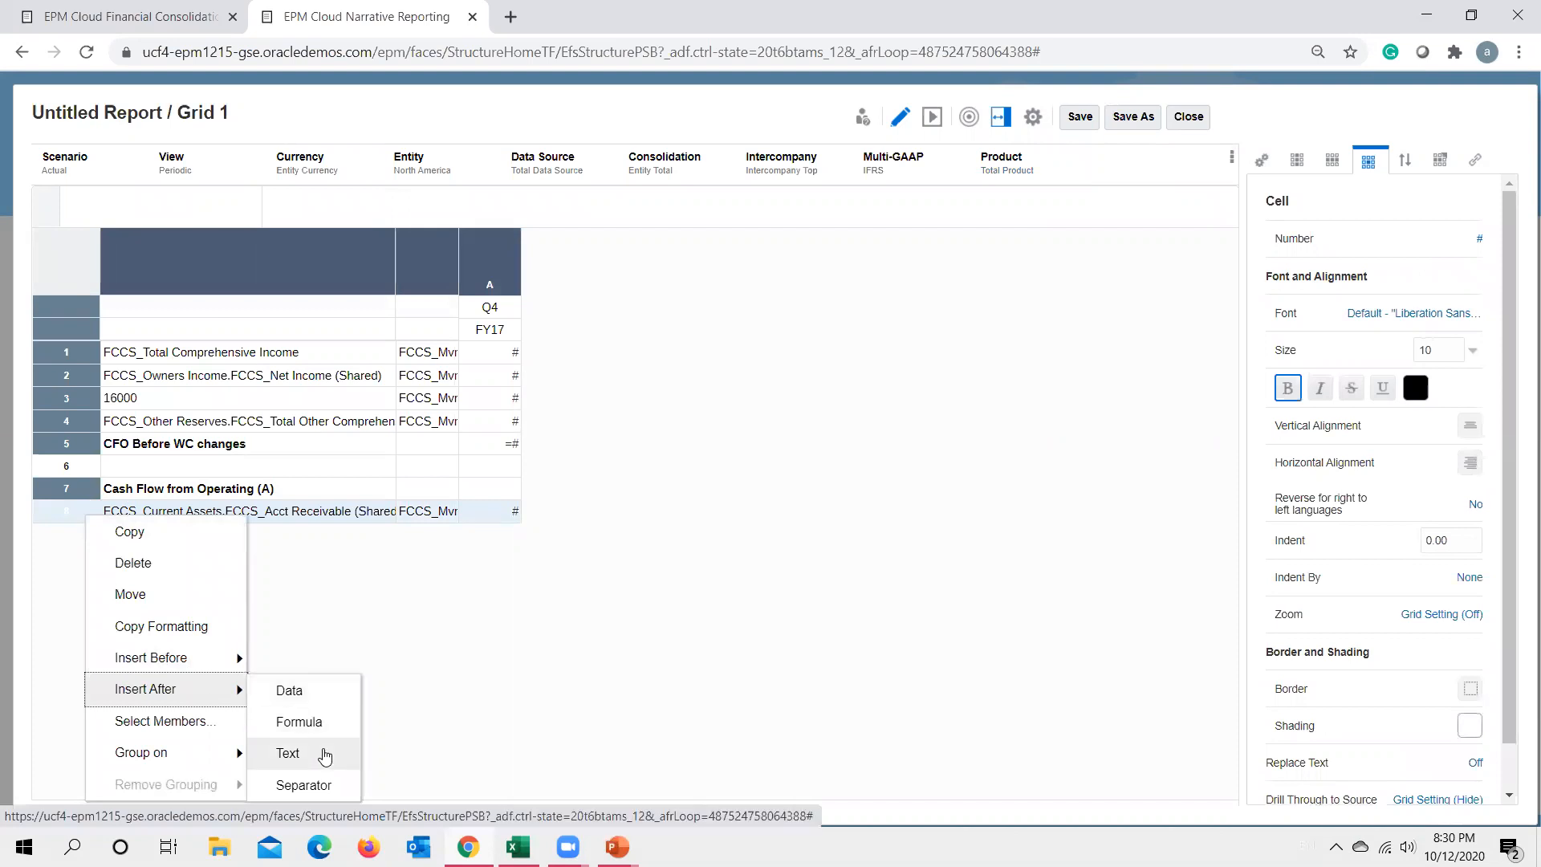
pyautogui.click(306, 695)
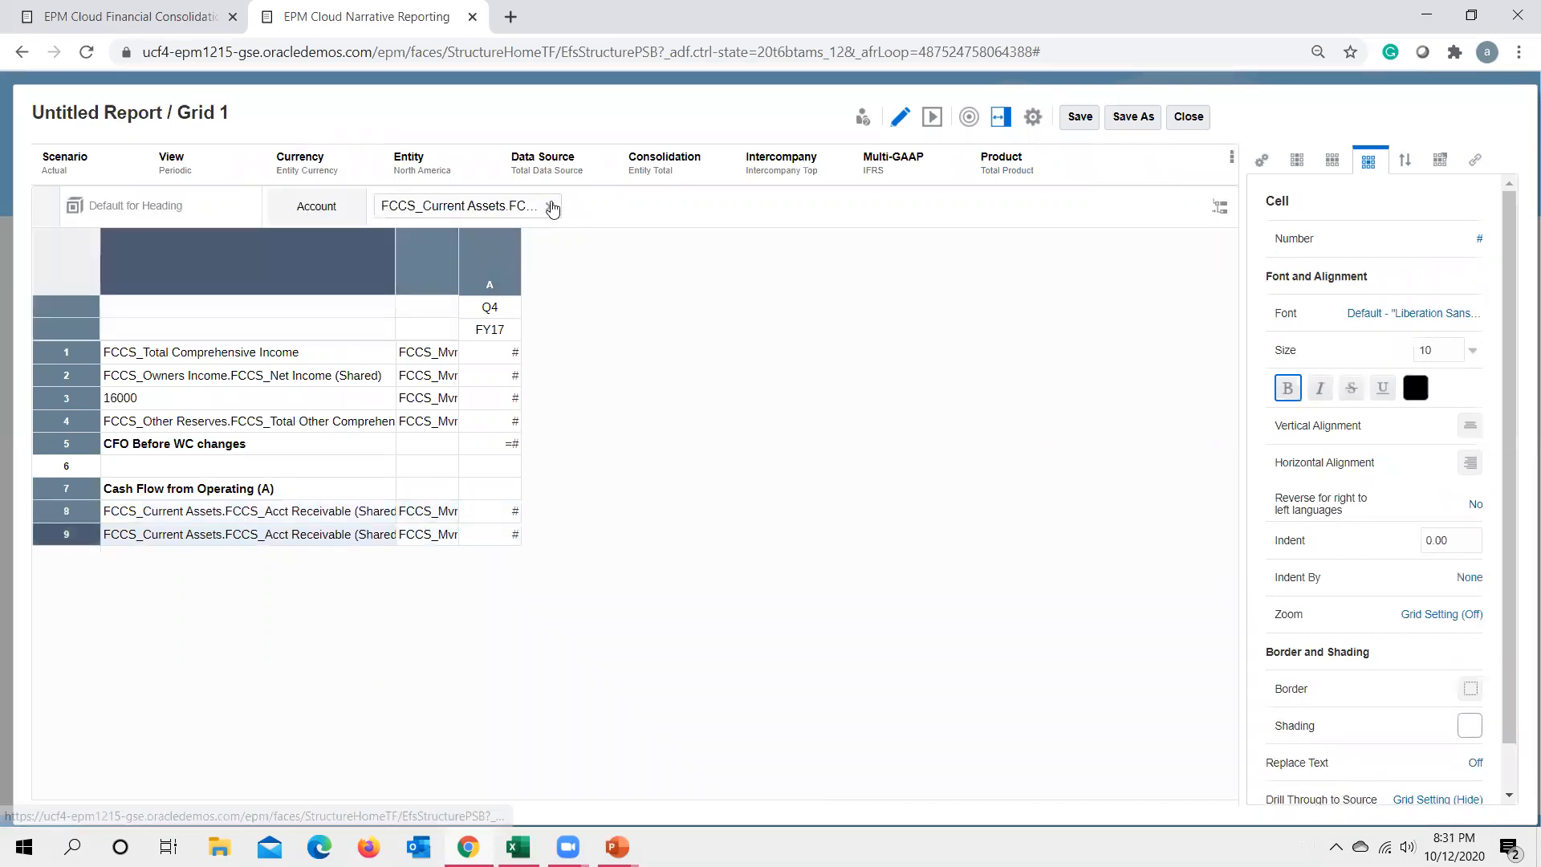
# Clear row 9's account member, and select Inventories under FCCS_Current Assets, taking the name from cell A20 of the Excel report.
pyautogui.click(549, 206)
pyautogui.hotkey('alt', 'Tab')
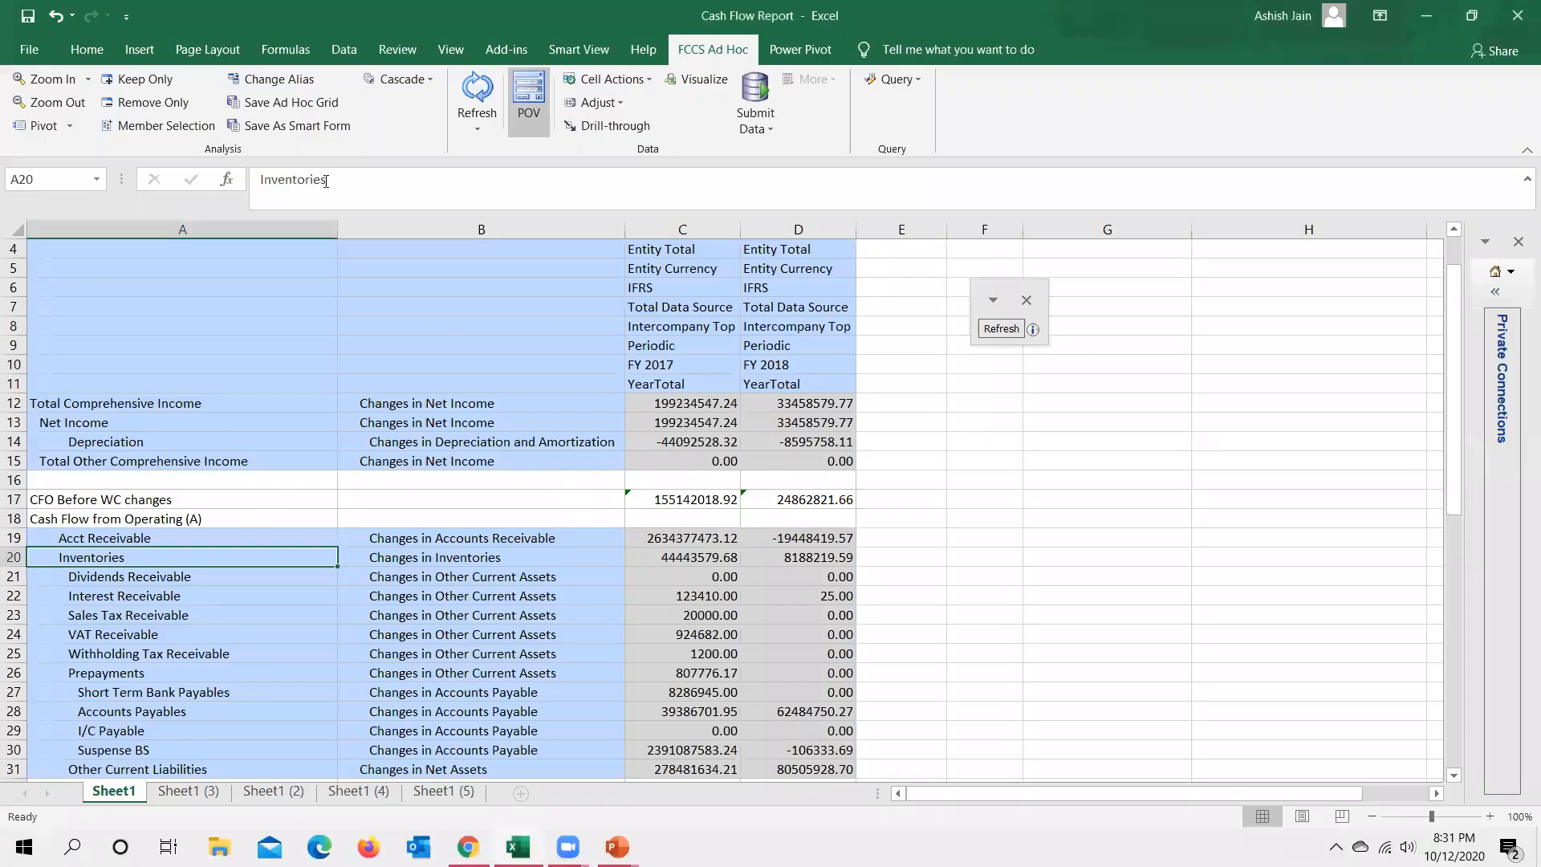
pyautogui.hotkey('alt', 'Tab')
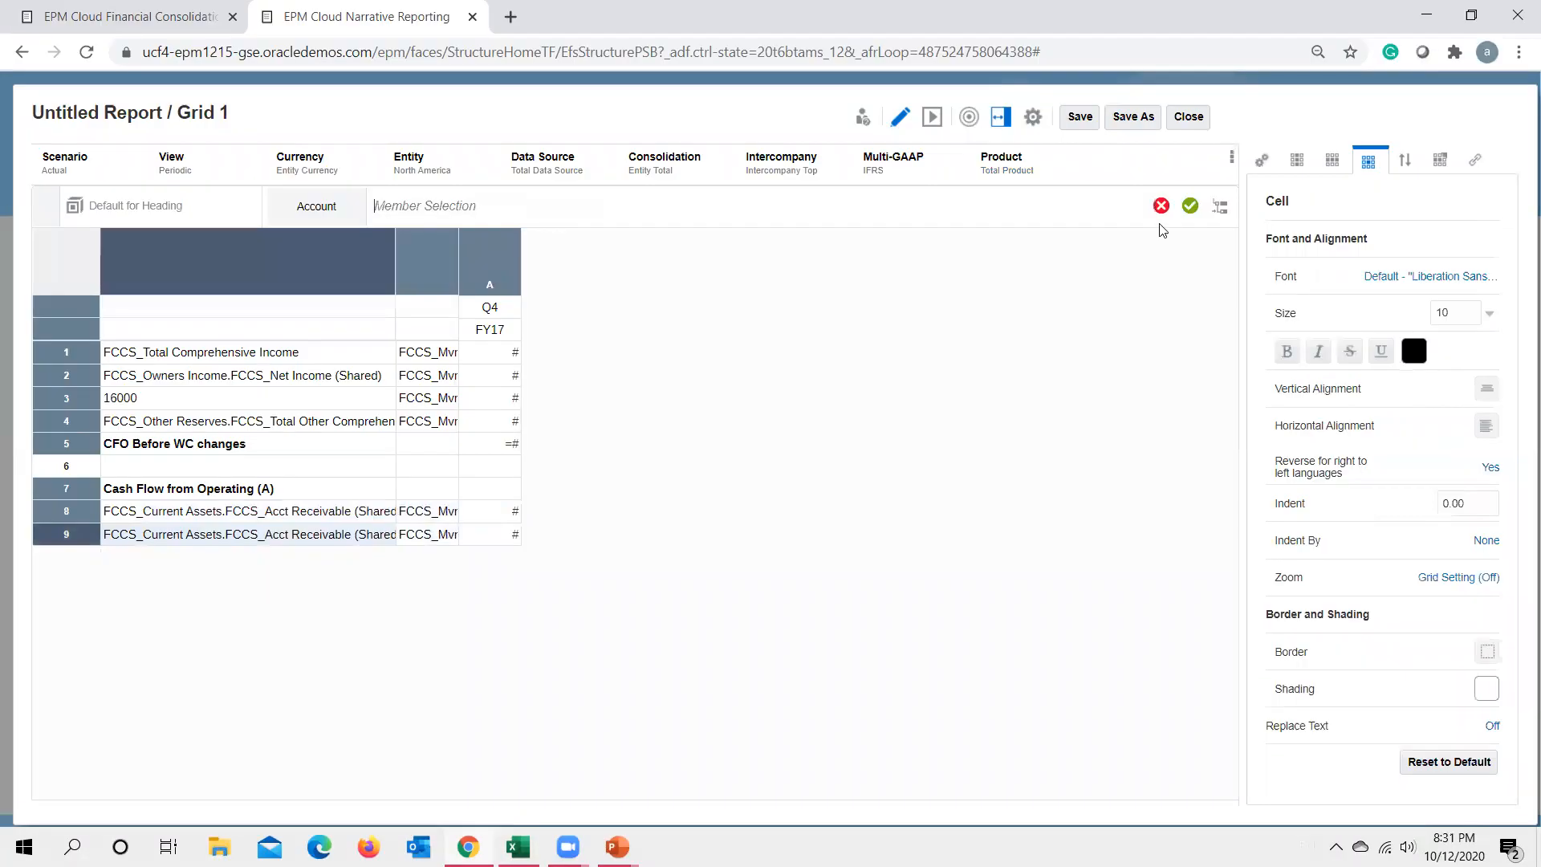
pyautogui.click(1220, 207)
pyautogui.write('Inventories')
pyautogui.press('Return')
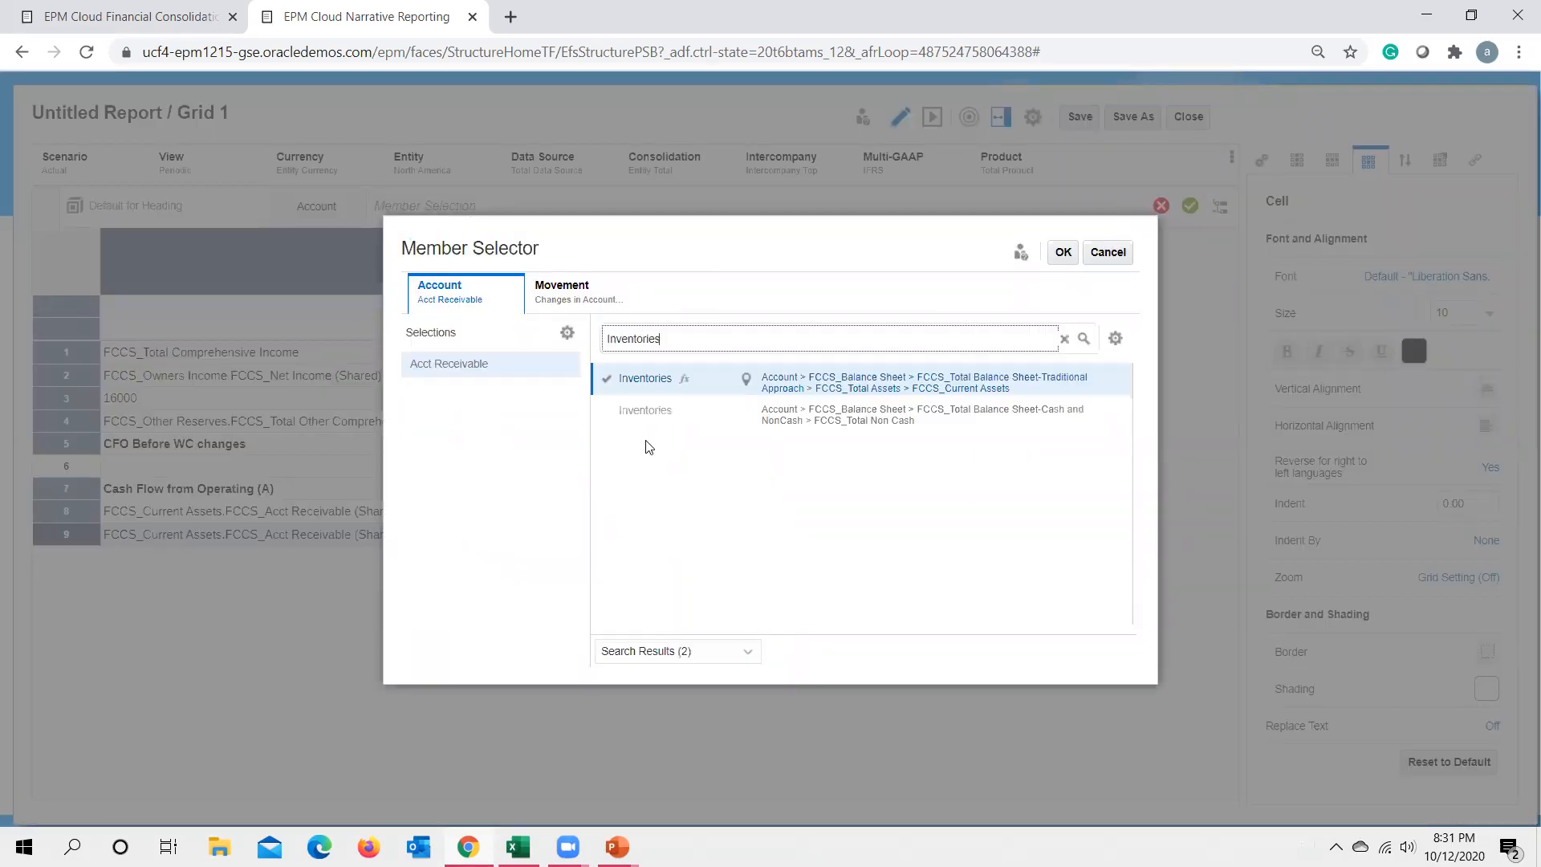
pyautogui.click(608, 379)
# Add Changes in Inventories from Excel cell B20 to row 9's movement selections, using the member under FCCS_Movements.
pyautogui.click(571, 294)
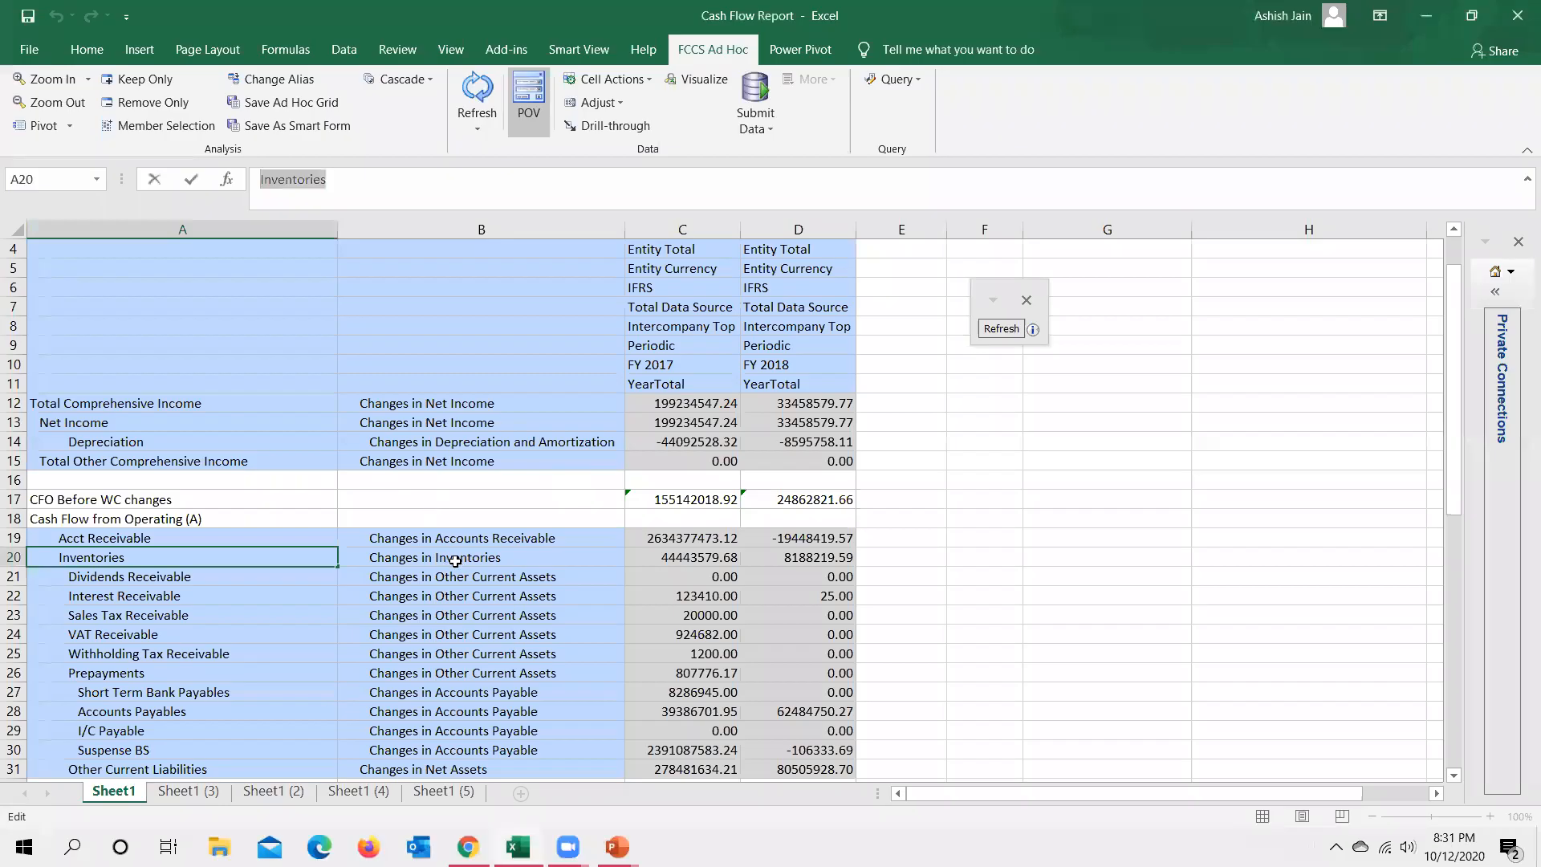
pyautogui.click(455, 560)
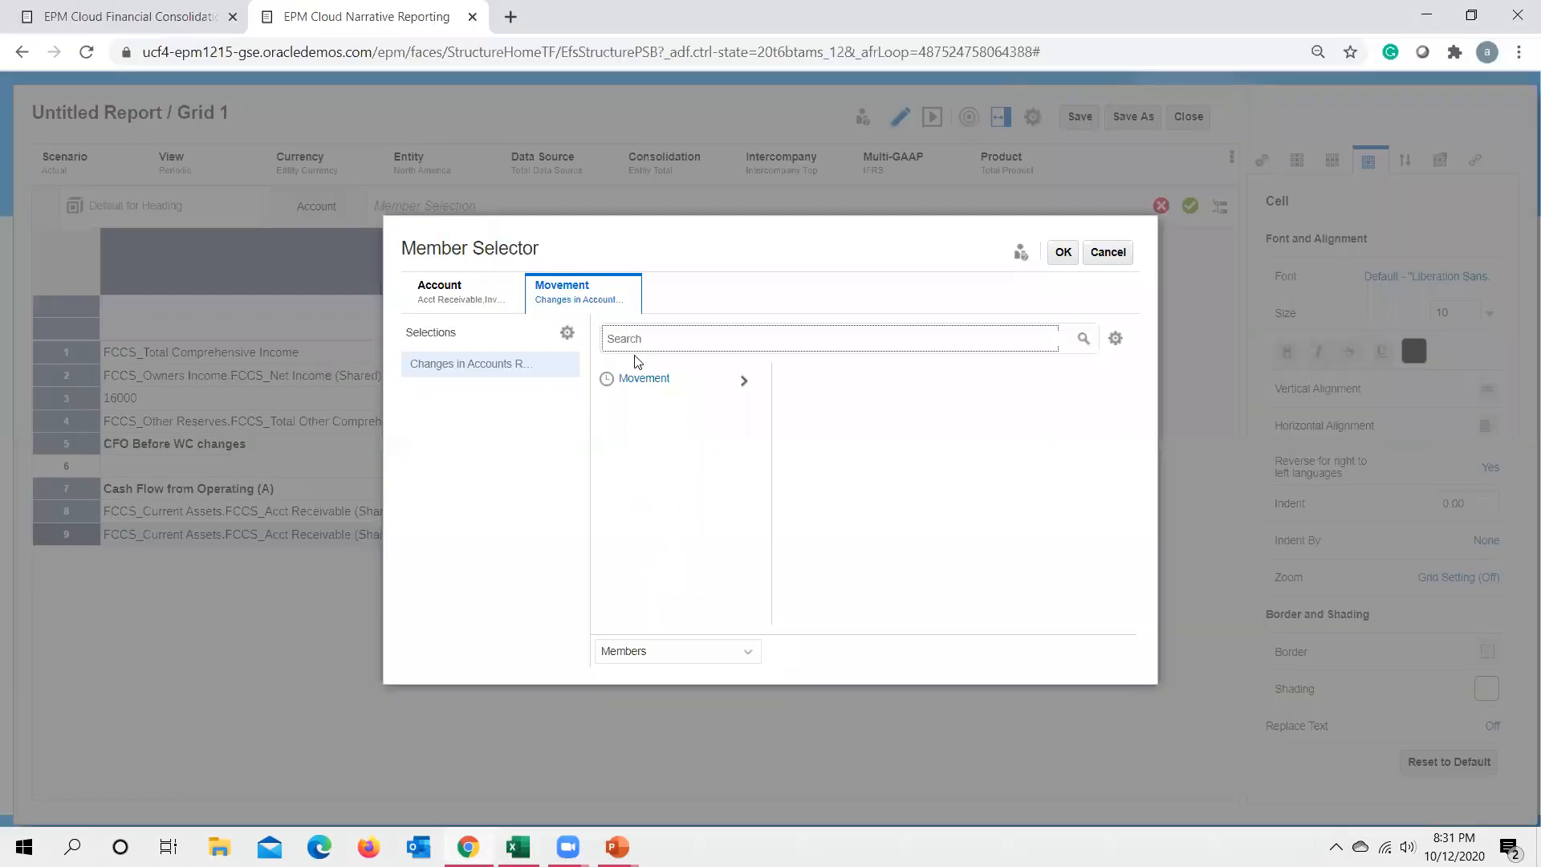
pyautogui.write('Changes in Inventories')
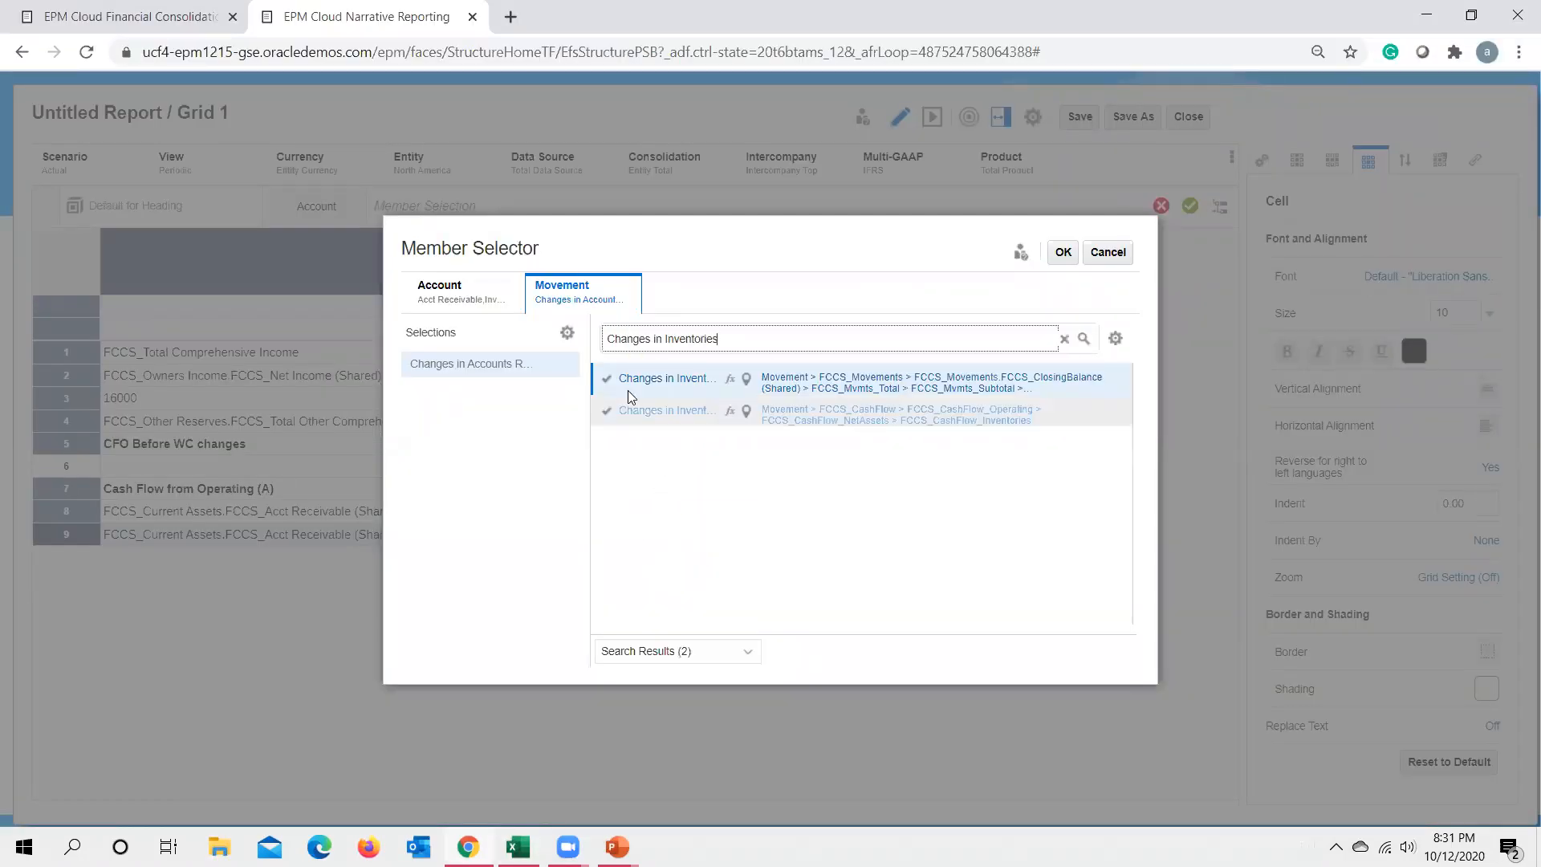
pyautogui.click(605, 380)
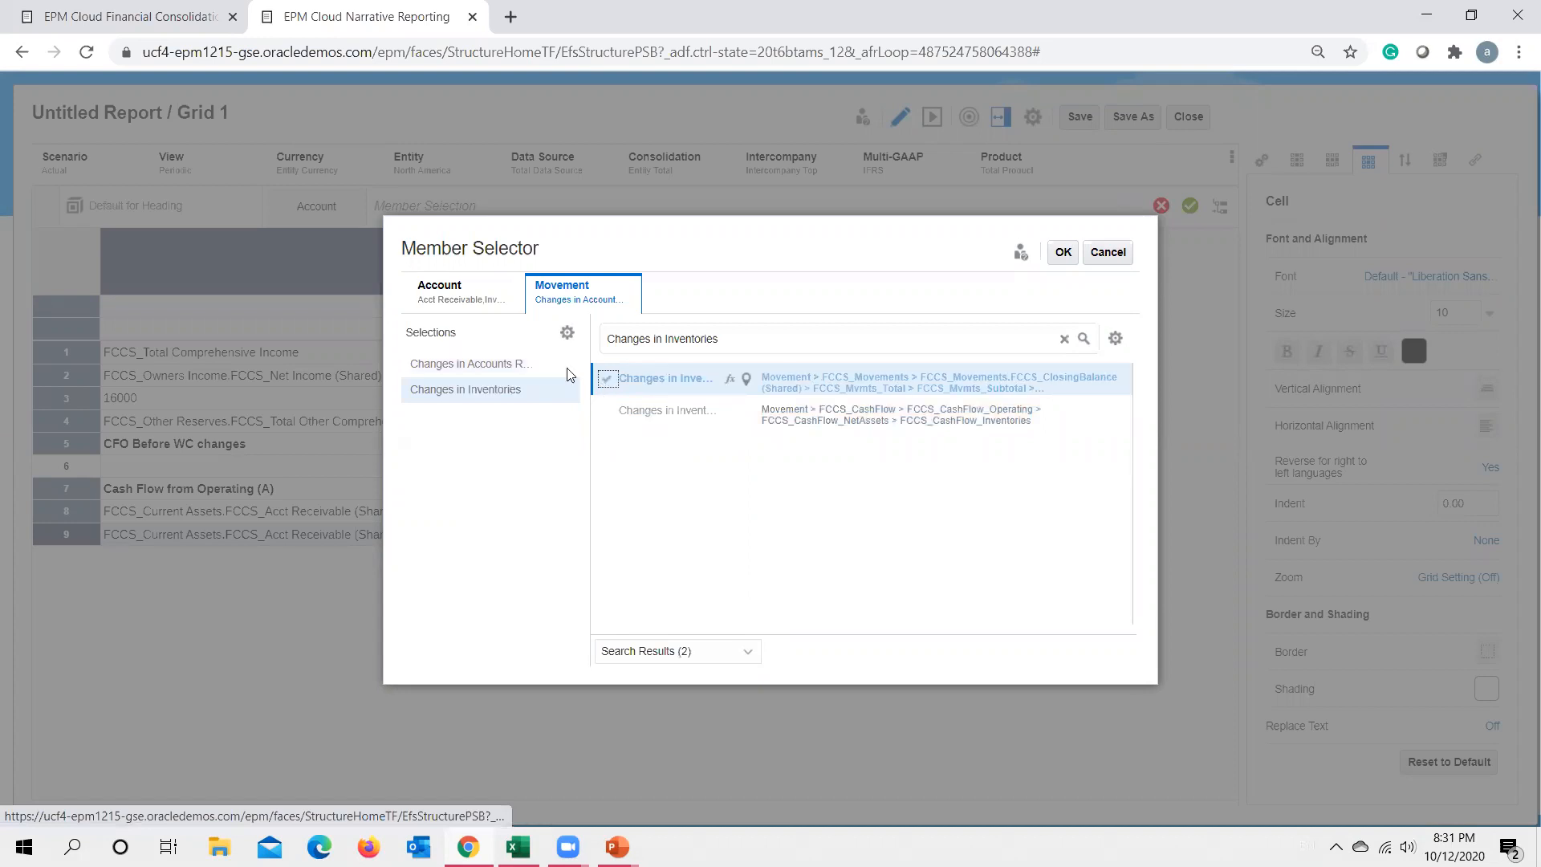
# Remove Acct Receivable from row 9's account selections and accept the member selections.
pyautogui.click(440, 301)
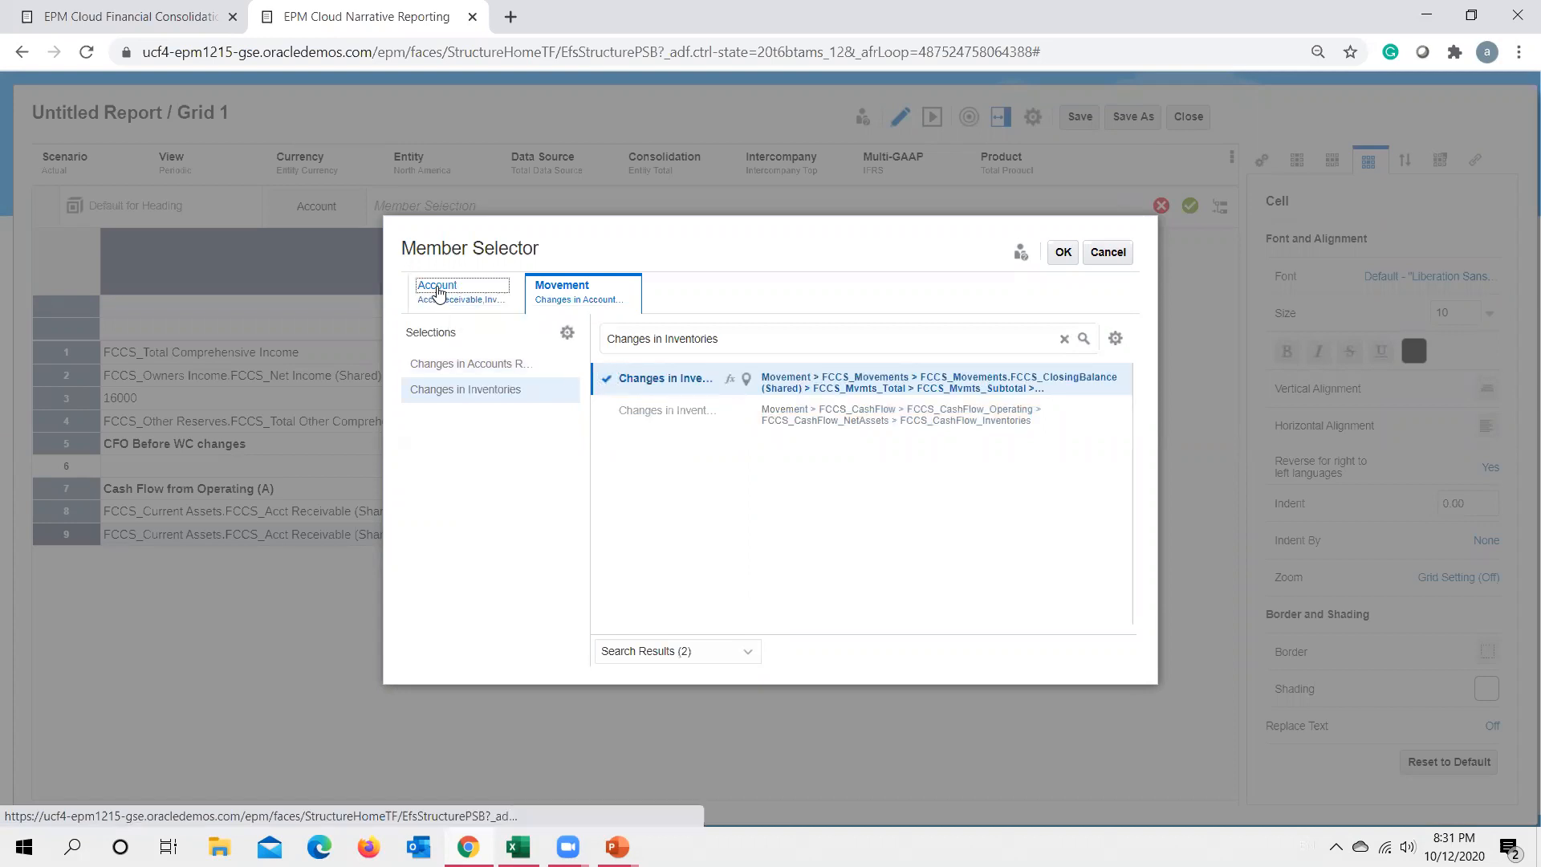
pyautogui.click(501, 365)
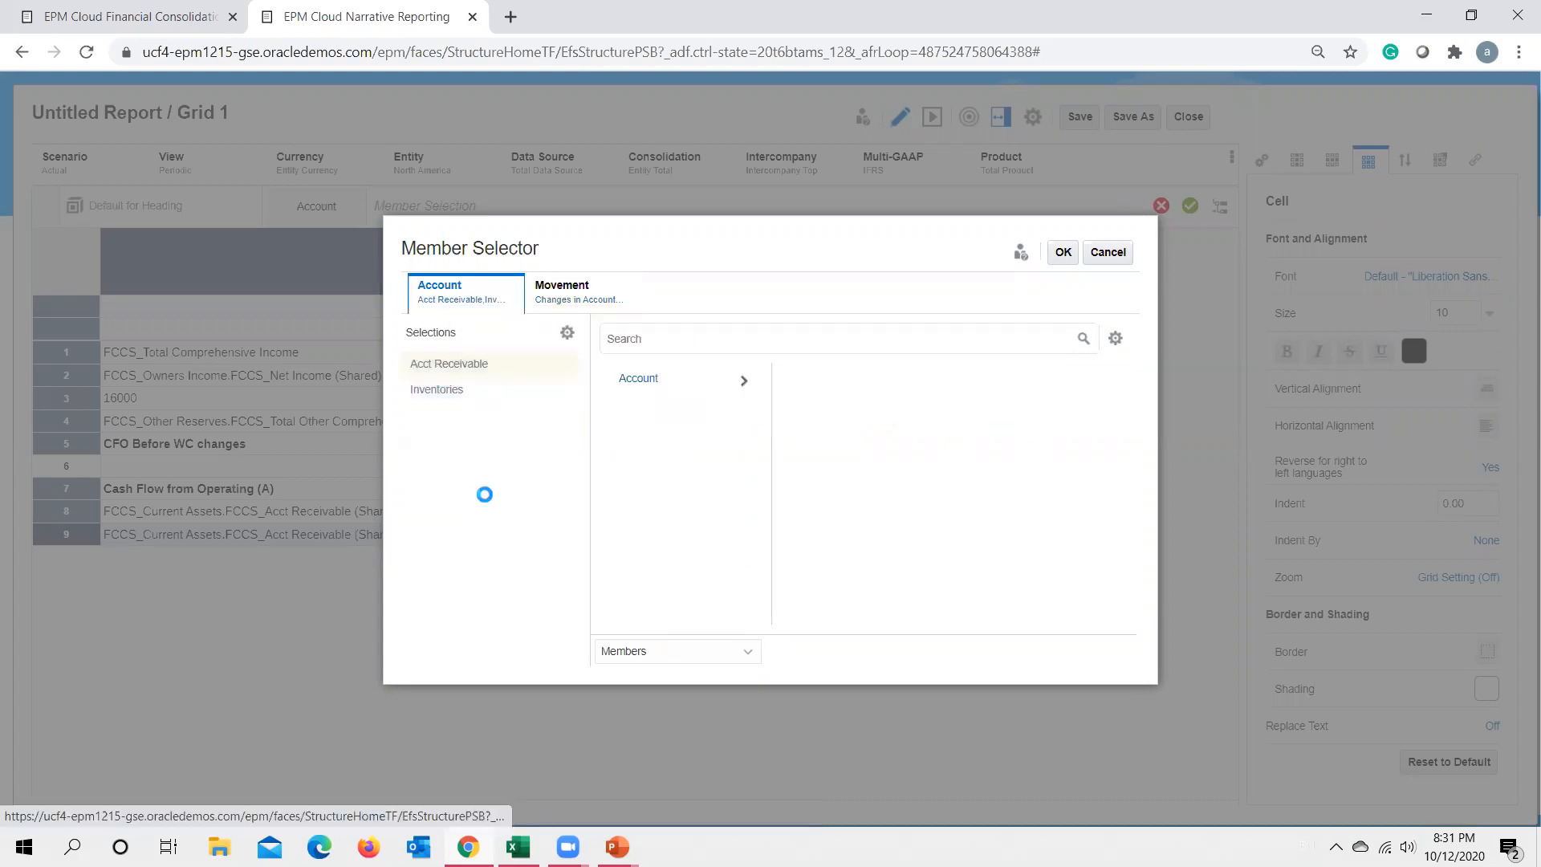
pyautogui.click(1064, 254)
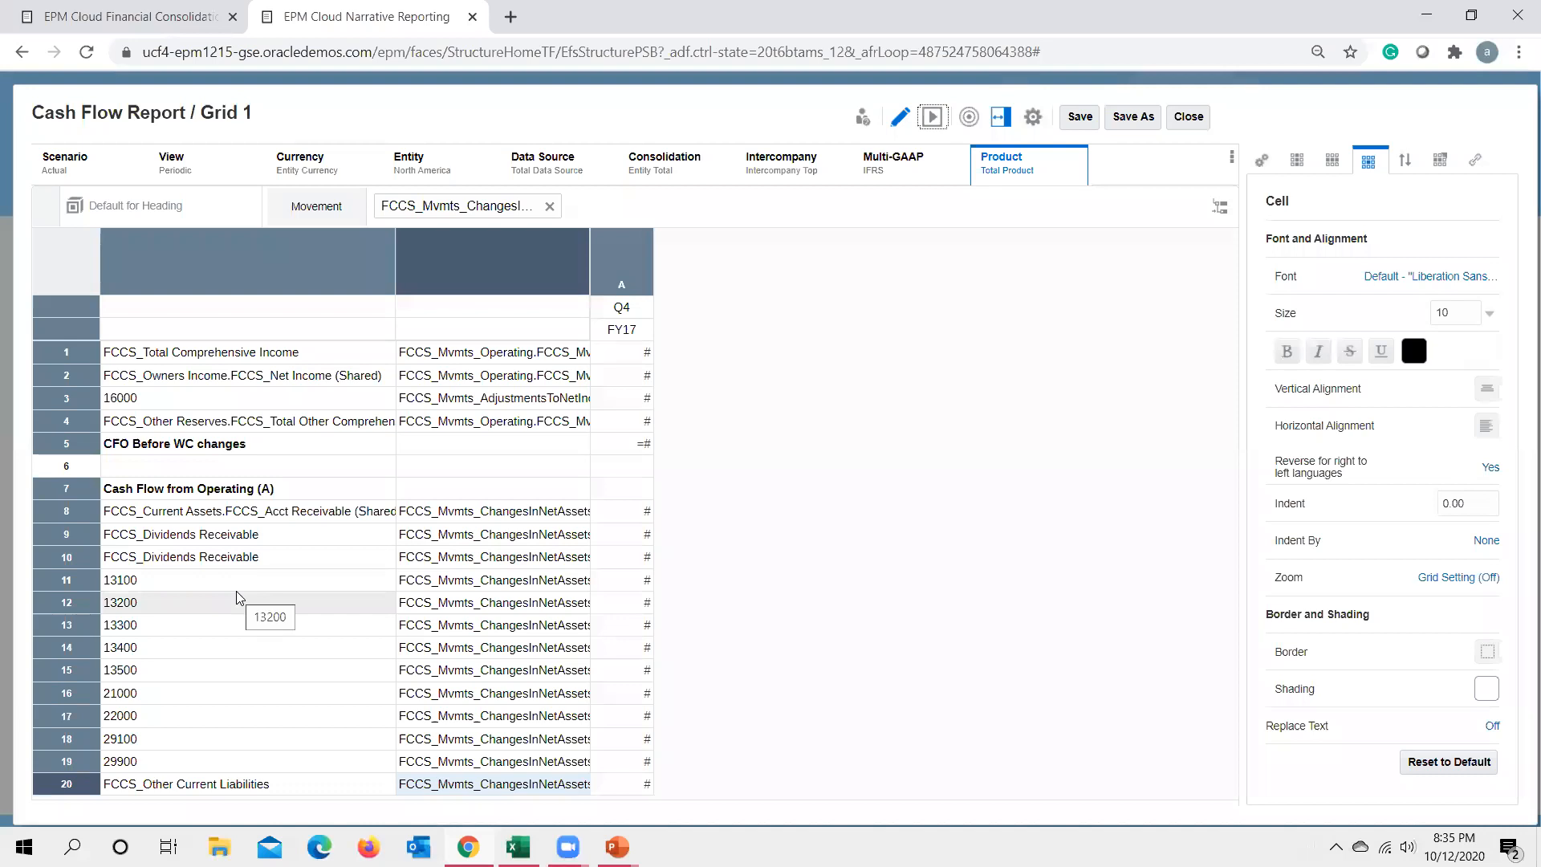
# Preview the grid, examine the Cash Flow from Operating (A) rows and their movements, and return the grid to editing.
pyautogui.click(175, 588)
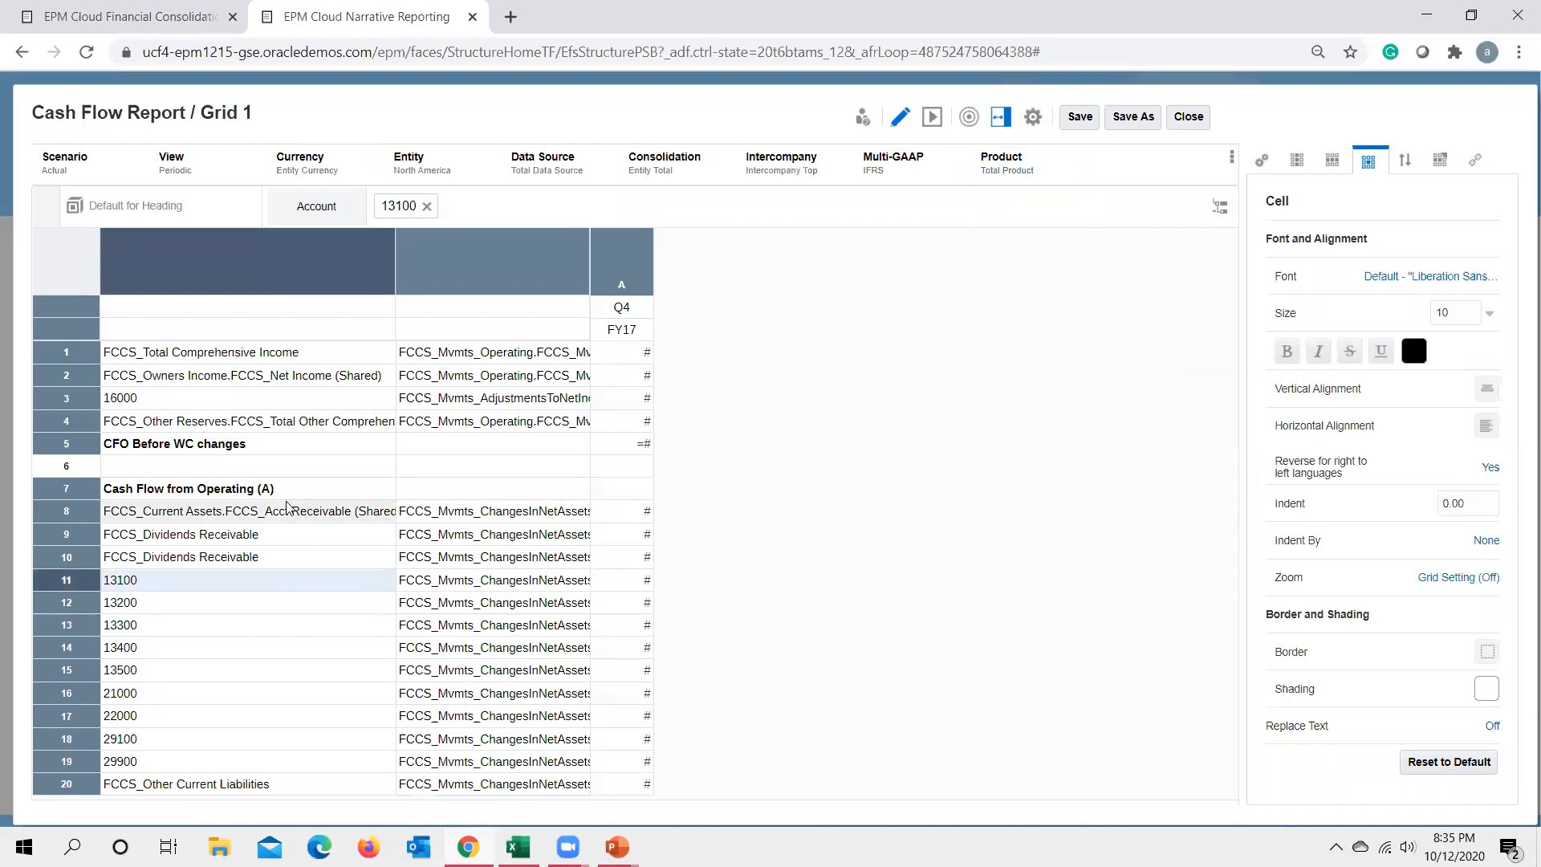
pyautogui.click(933, 118)
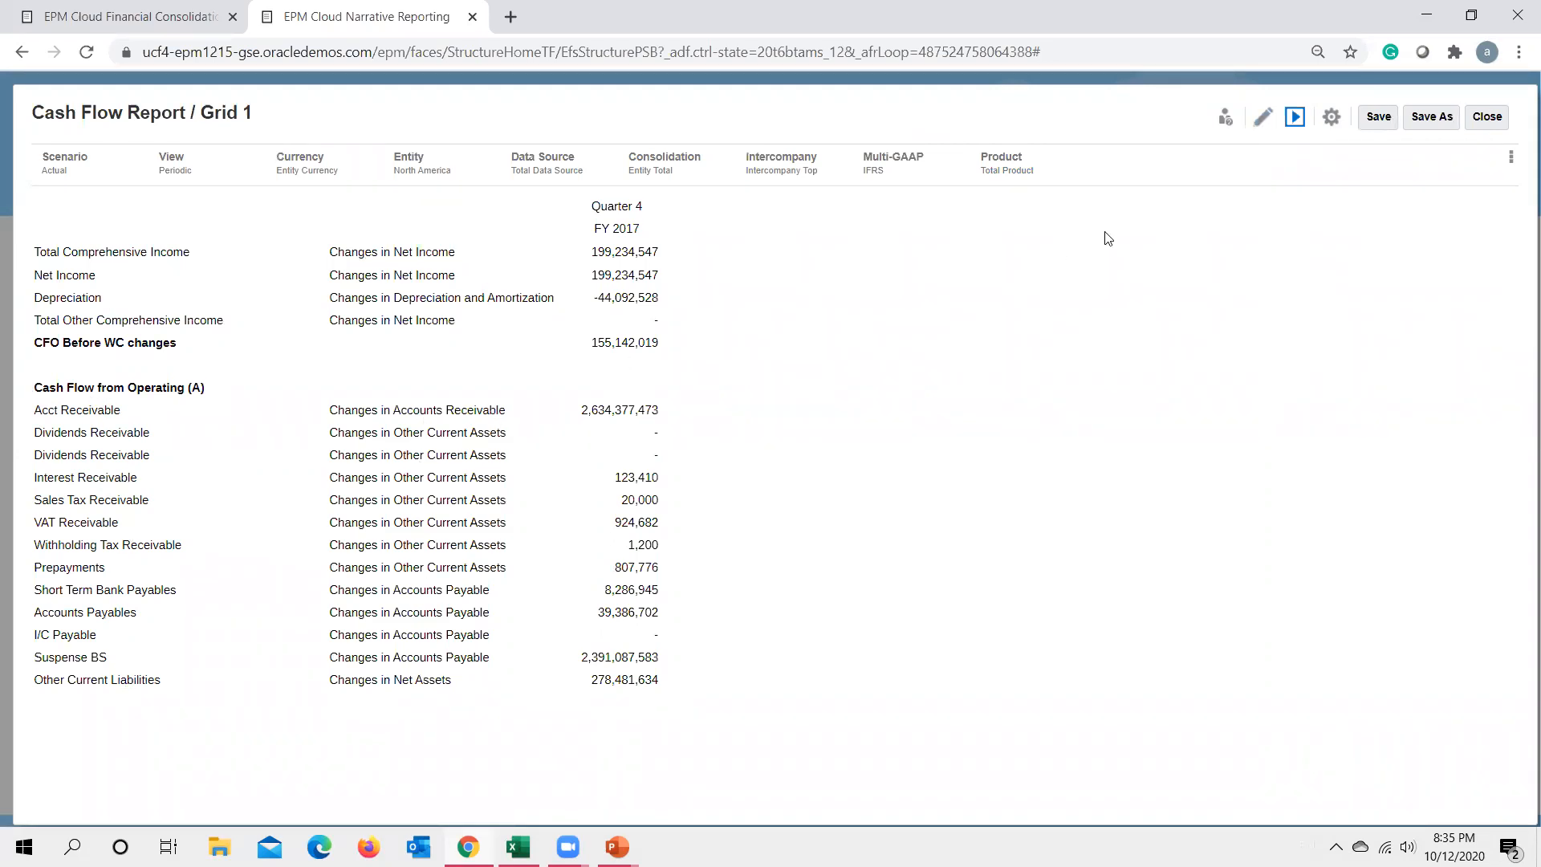
pyautogui.click(1262, 117)
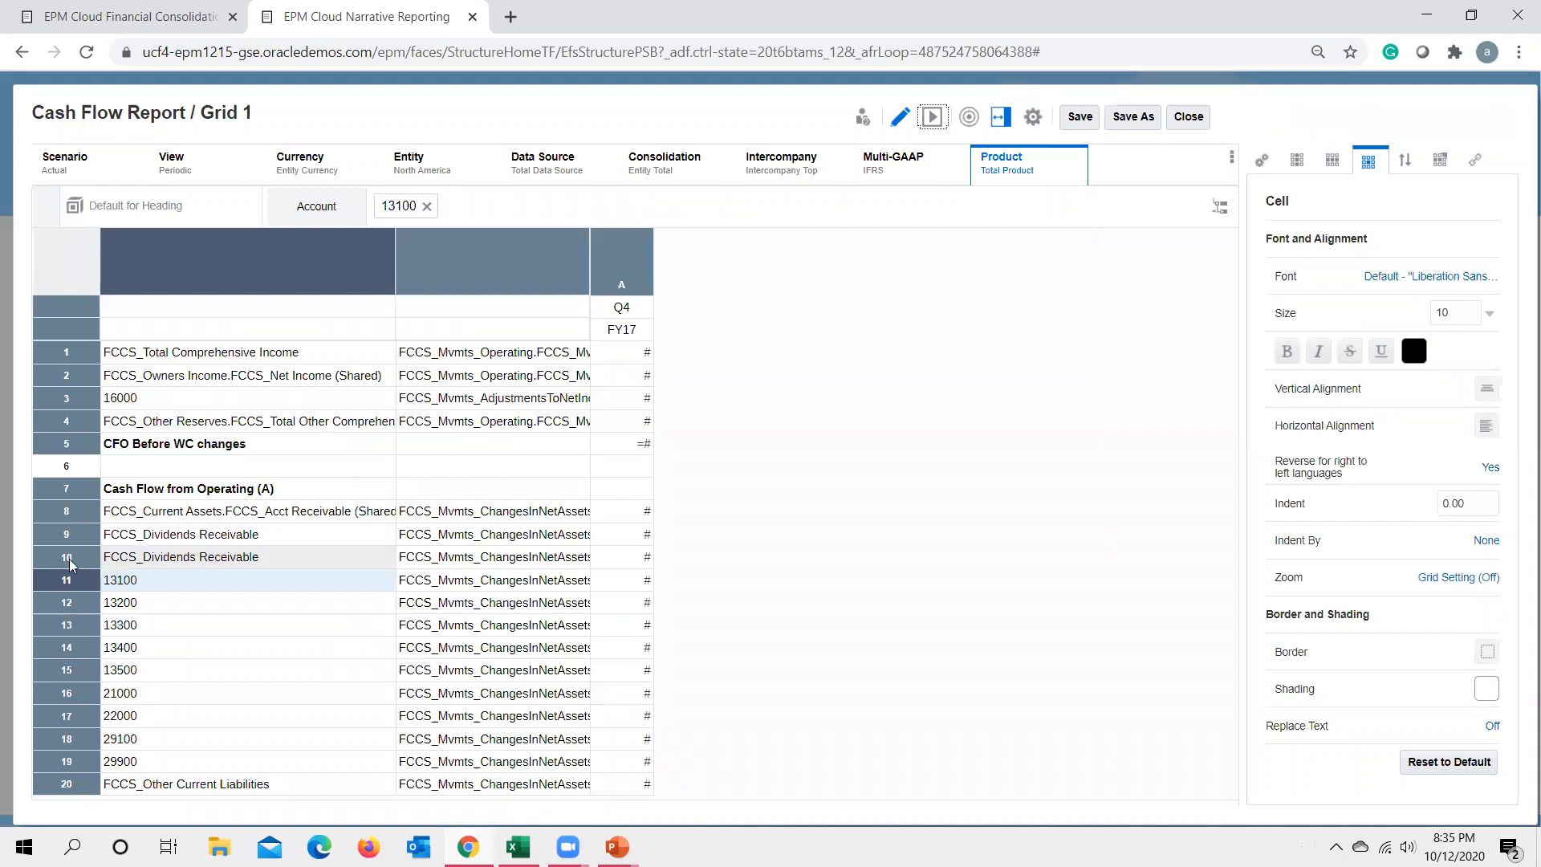
# Delete the duplicate FCCS_Dividends Receivable row at row 10.
pyautogui.click(69, 560)
pyautogui.click(85, 560)
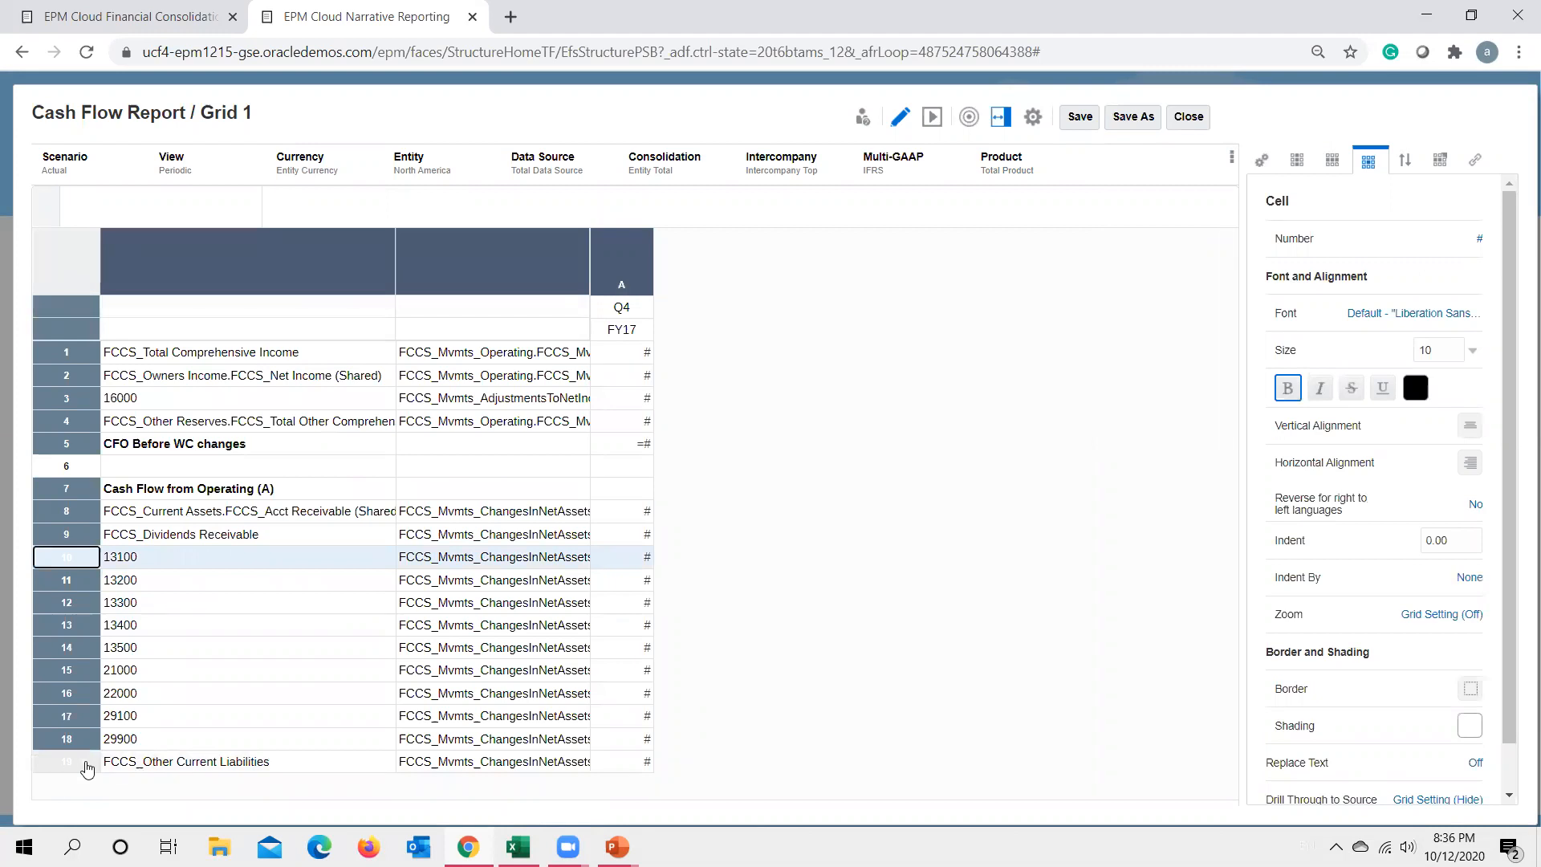
pyautogui.rightClick(88, 770)
pyautogui.moveTo(209, 630)
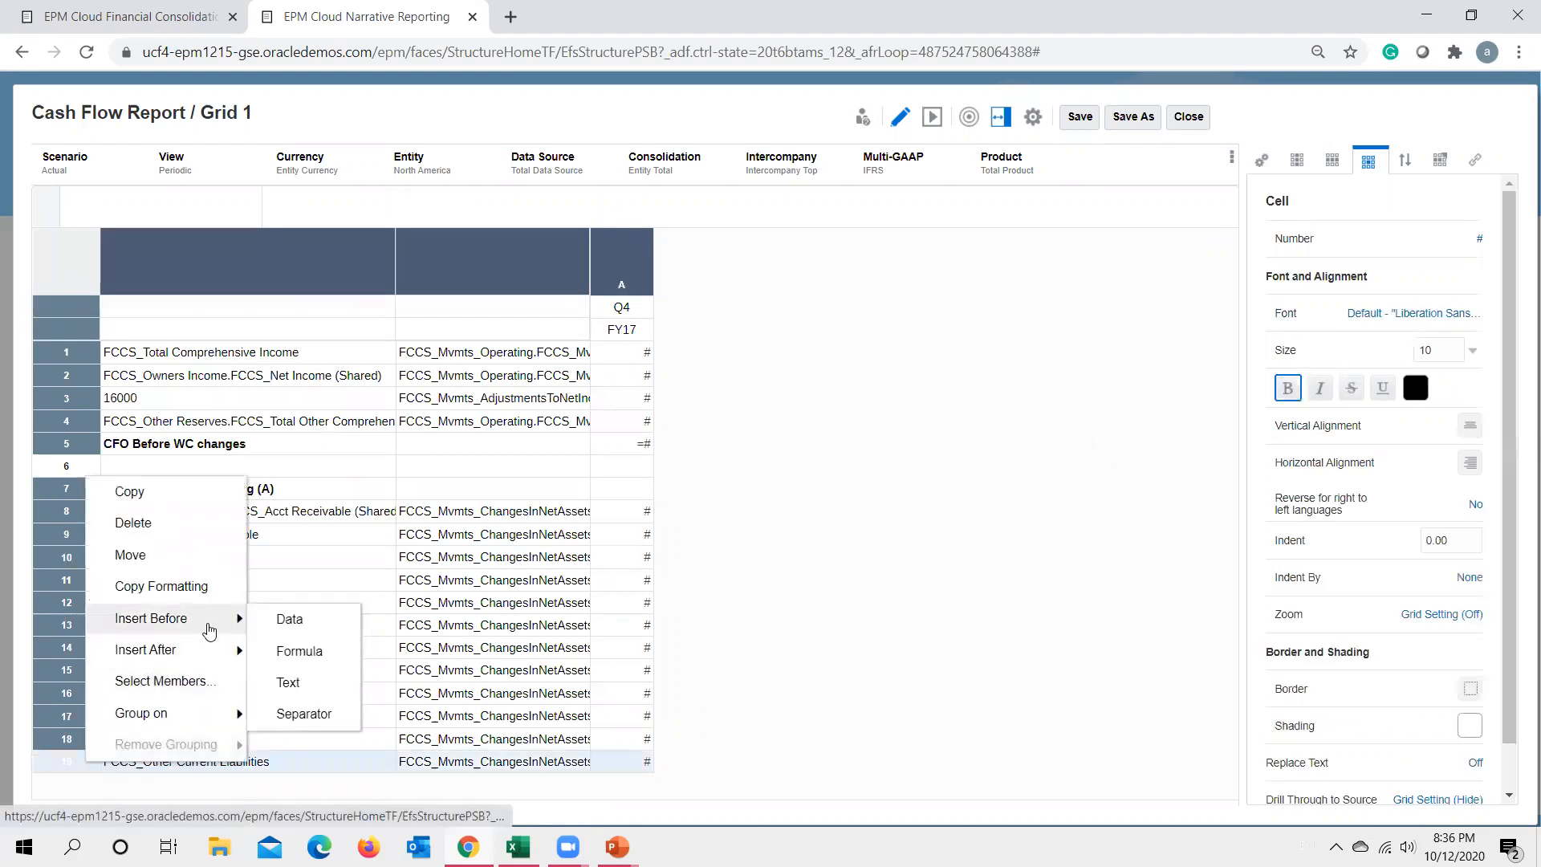
pyautogui.click(241, 760)
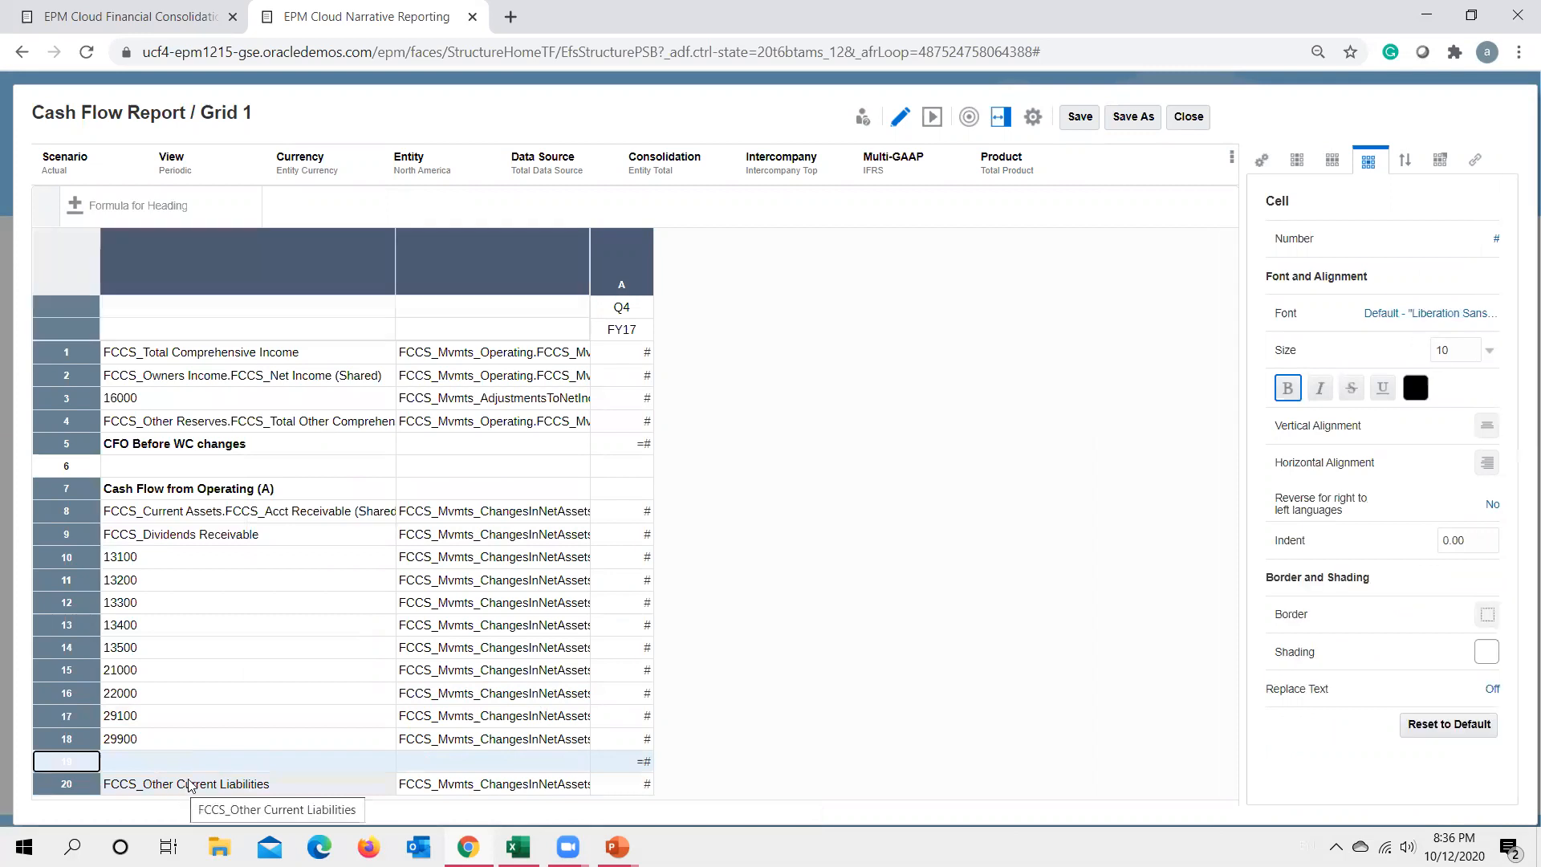
pyautogui.rightClick(82, 768)
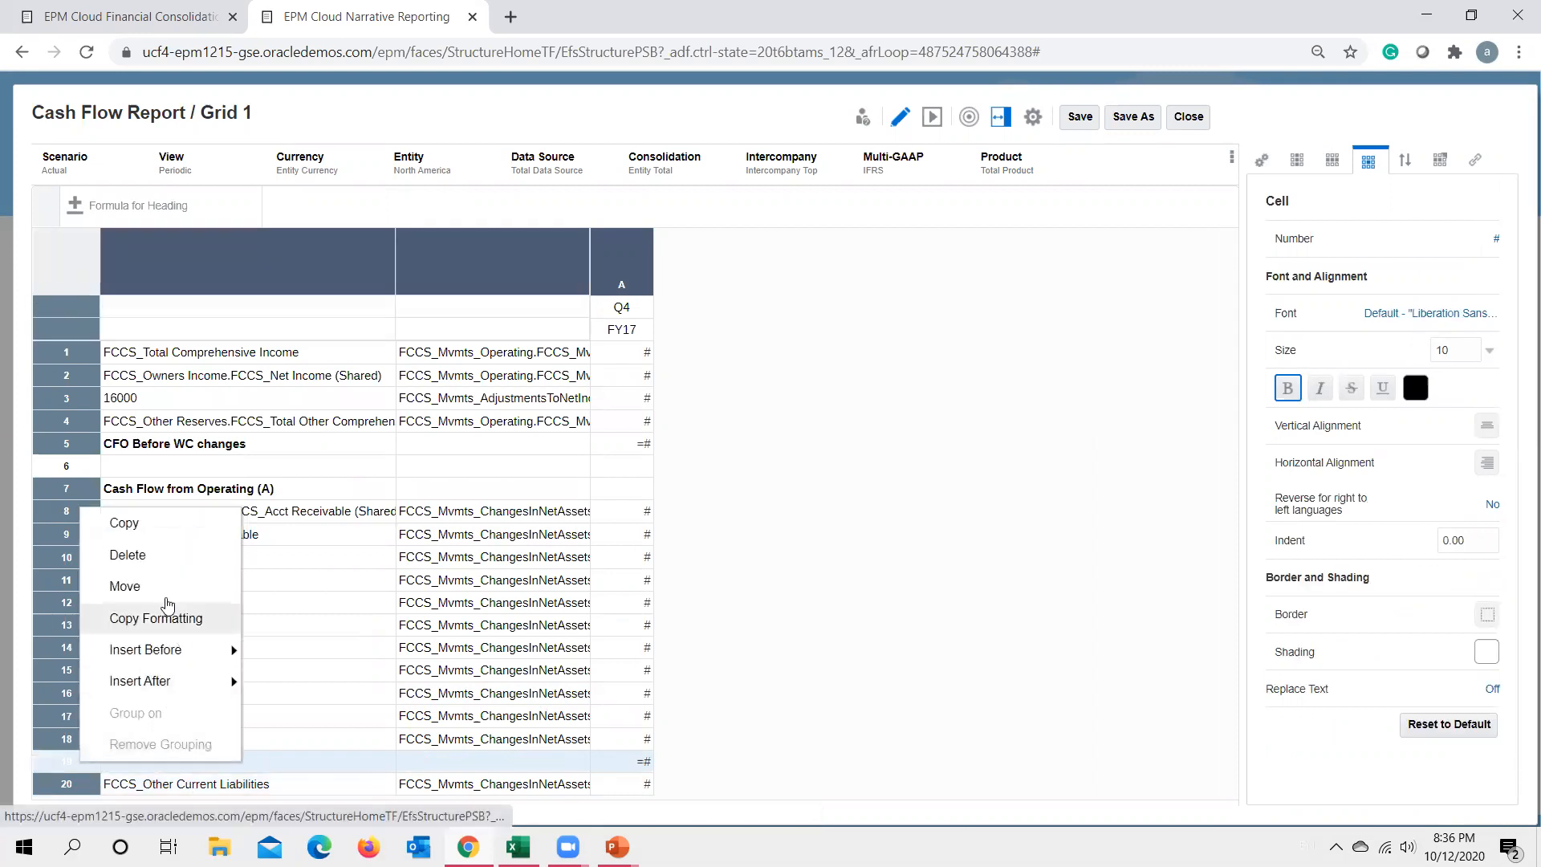
pyautogui.click(152, 556)
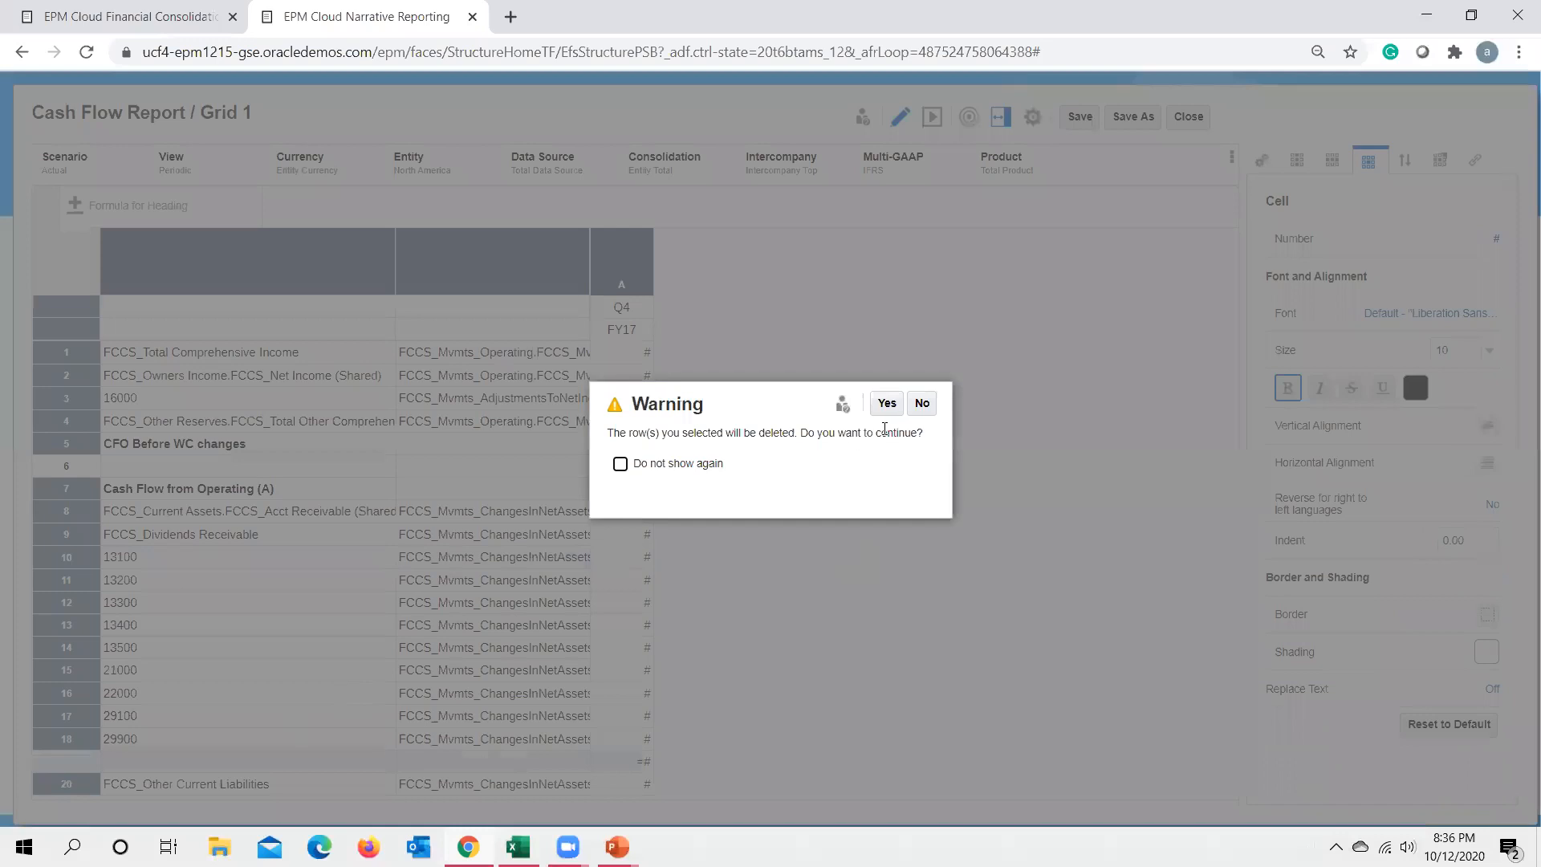
pyautogui.click(880, 408)
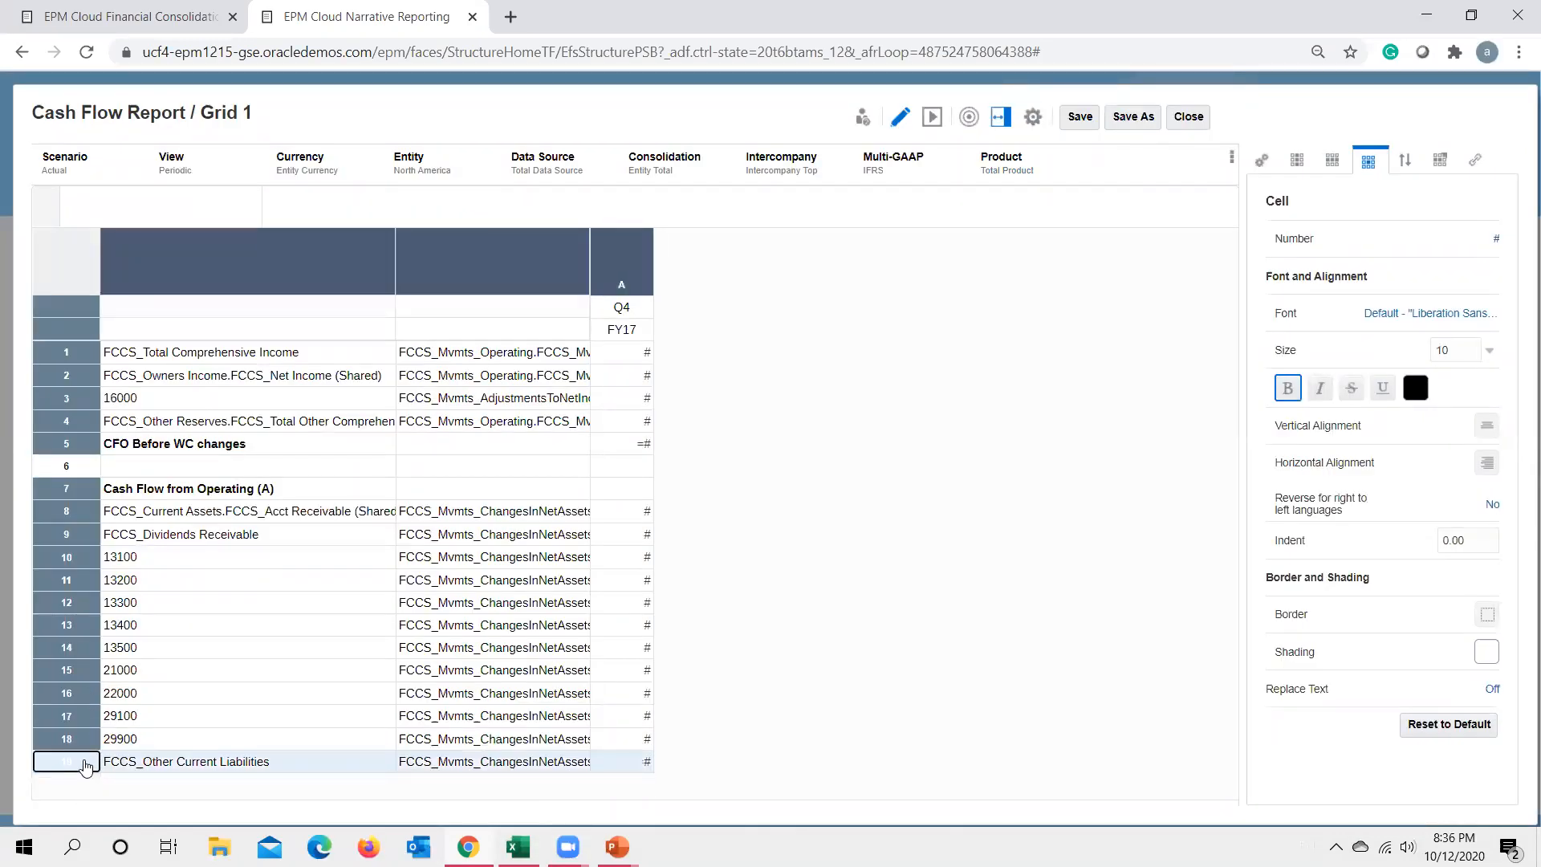
# Insert a formula row after the FCCS_Other Current Liabilities row.
pyautogui.rightClick(86, 767)
pyautogui.moveTo(250, 659)
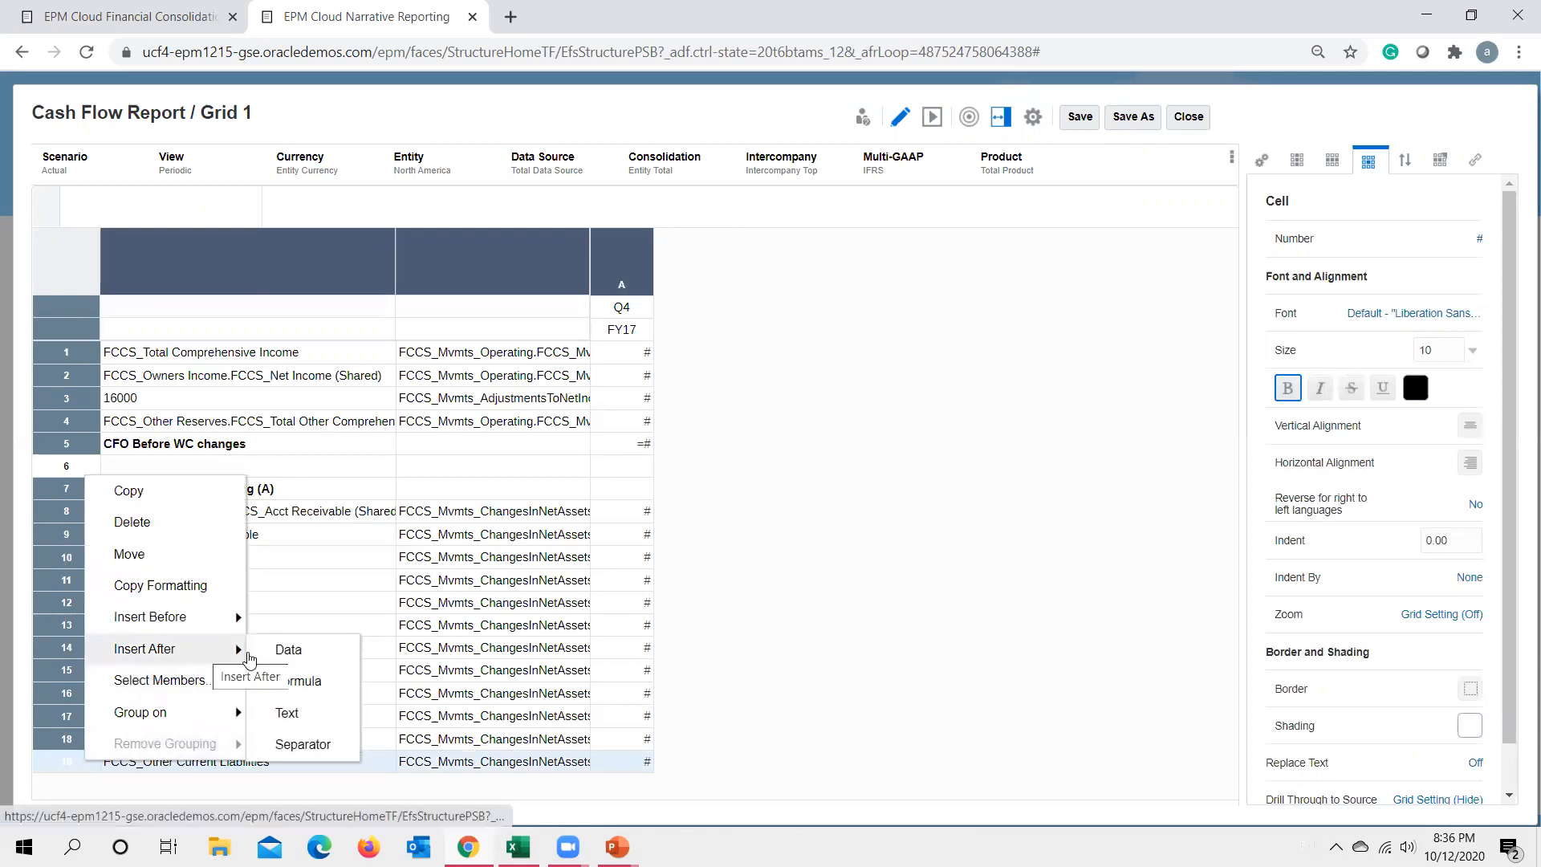
pyautogui.click(303, 680)
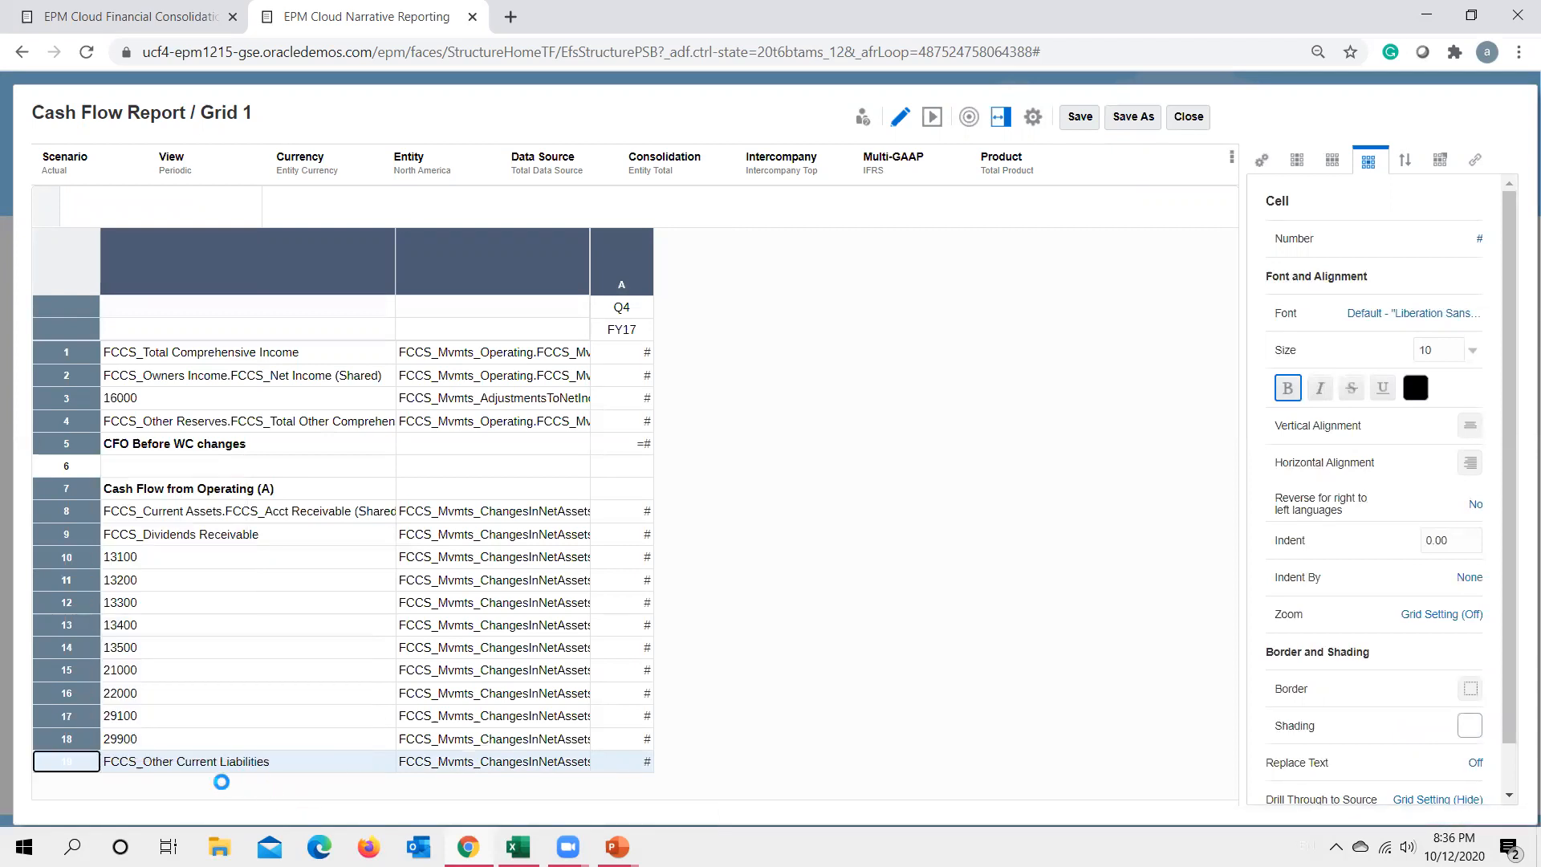
# Set row 20's formula to SUM(ROW[8:19]), using the SUM and ROW functions, and accept it.
pyautogui.click(625, 786)
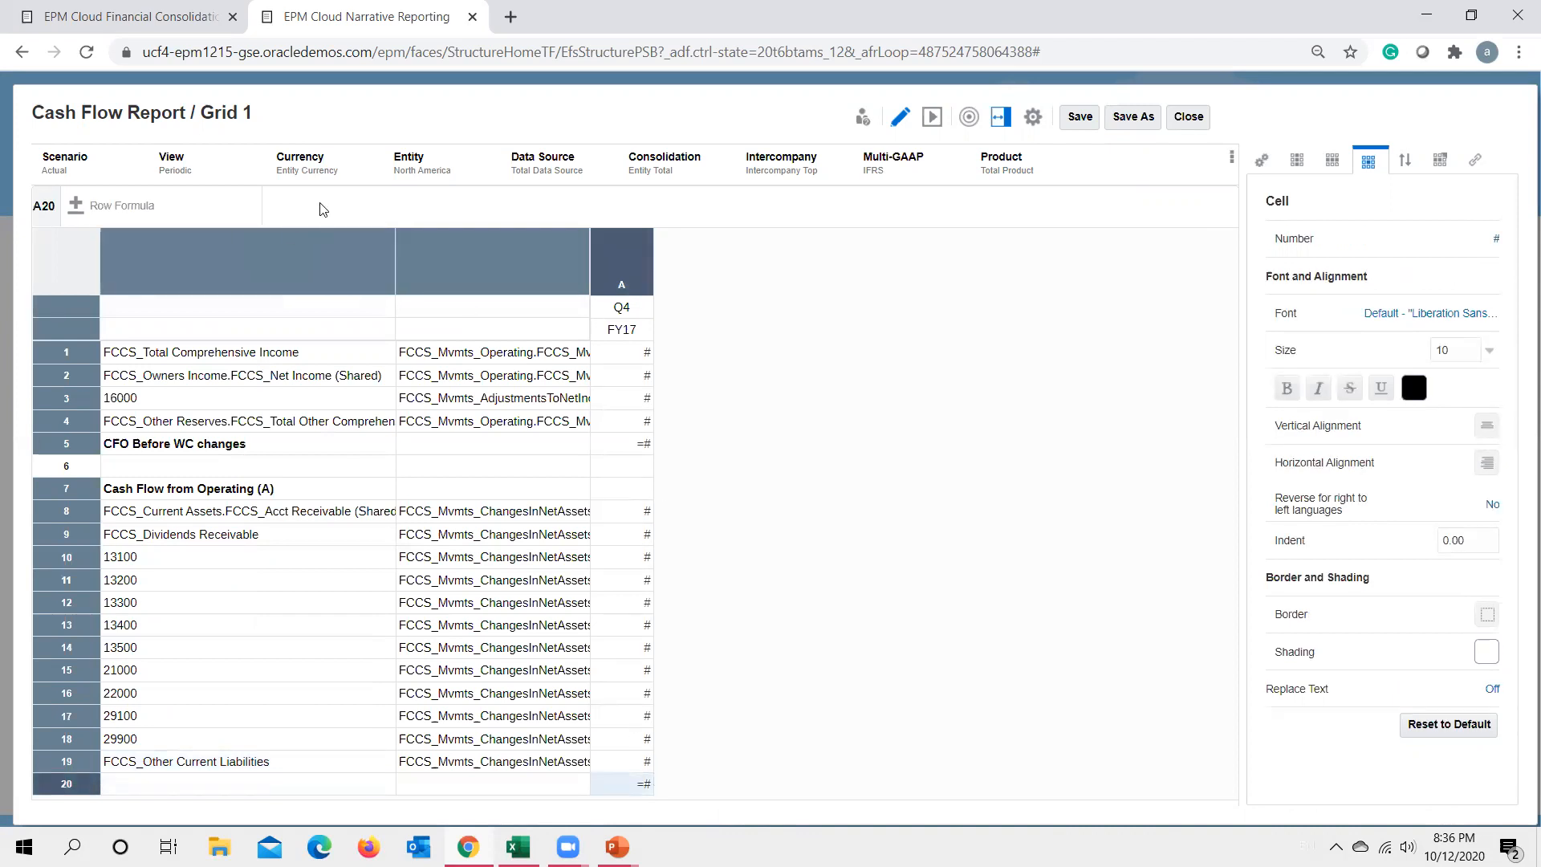
pyautogui.click(360, 795)
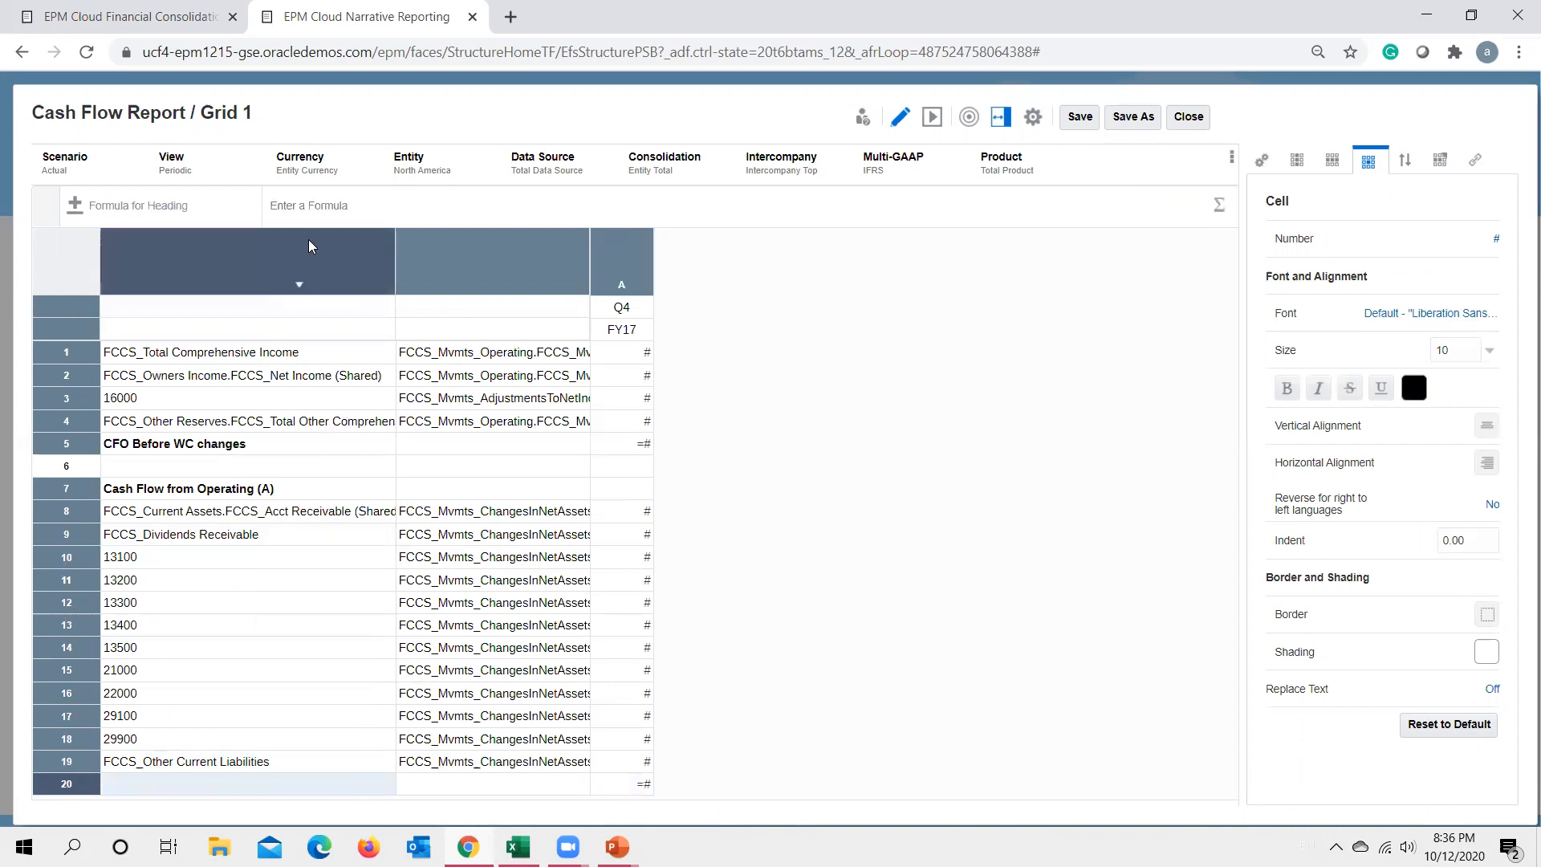
pyautogui.click(1218, 207)
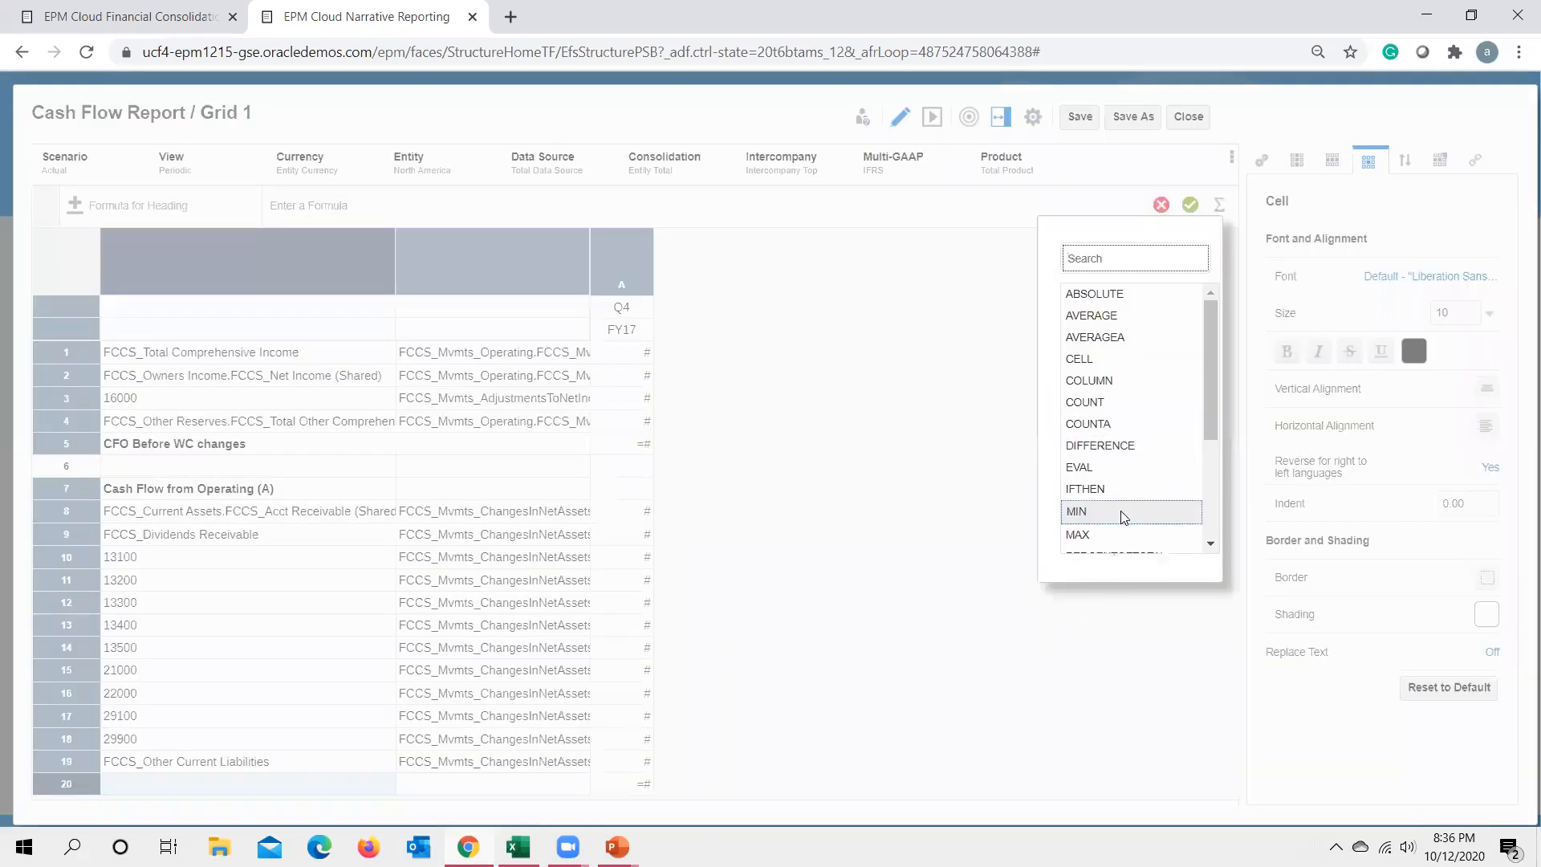
pyautogui.scroll(-3, 1116, 517)
pyautogui.click(1100, 476)
pyautogui.click(1220, 205)
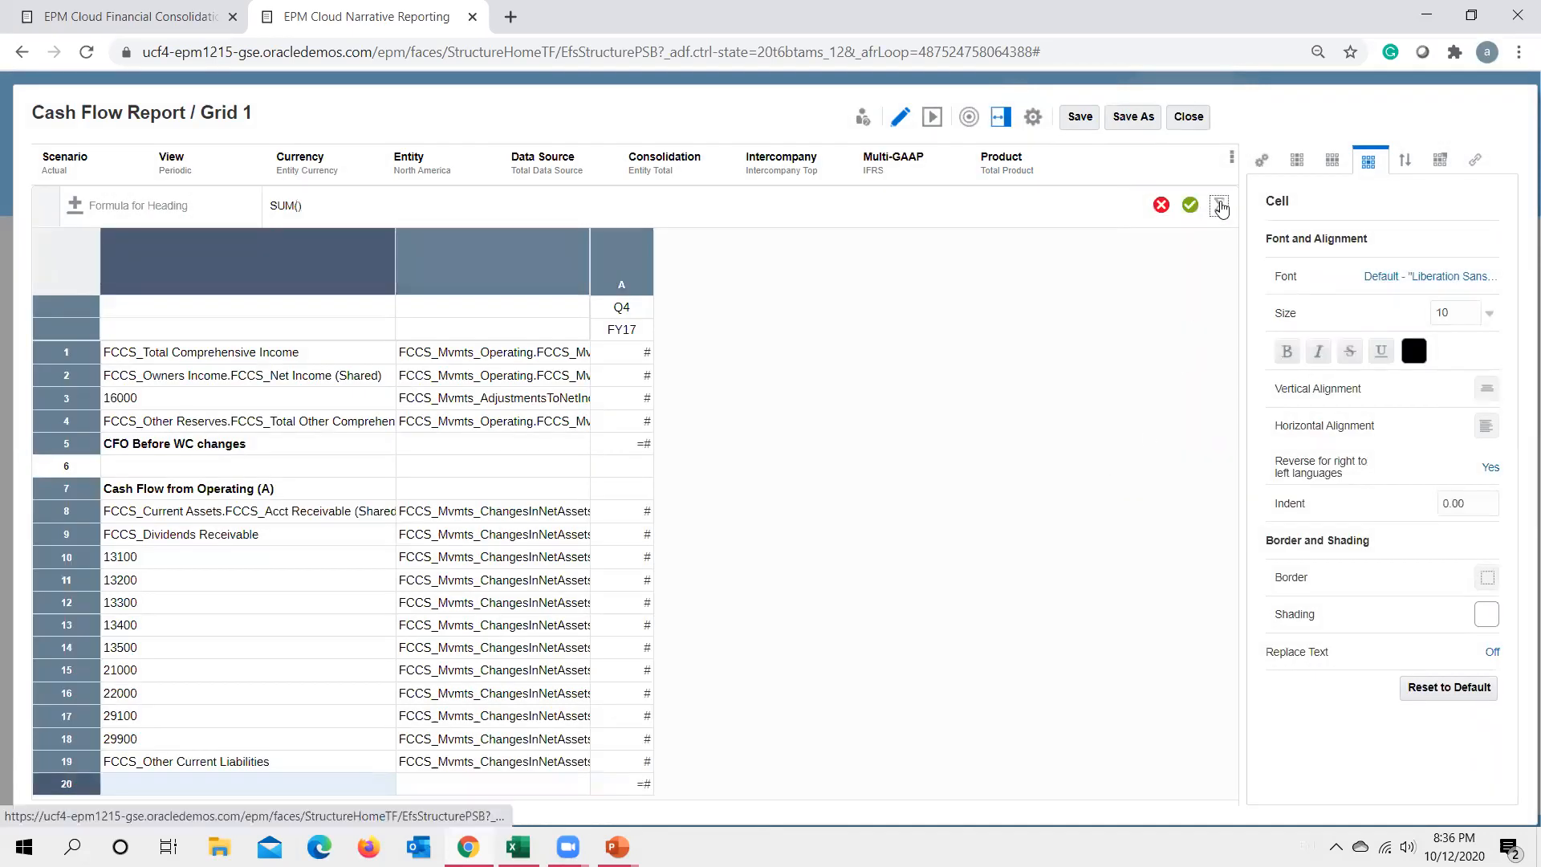
pyautogui.scroll(-3, 1114, 537)
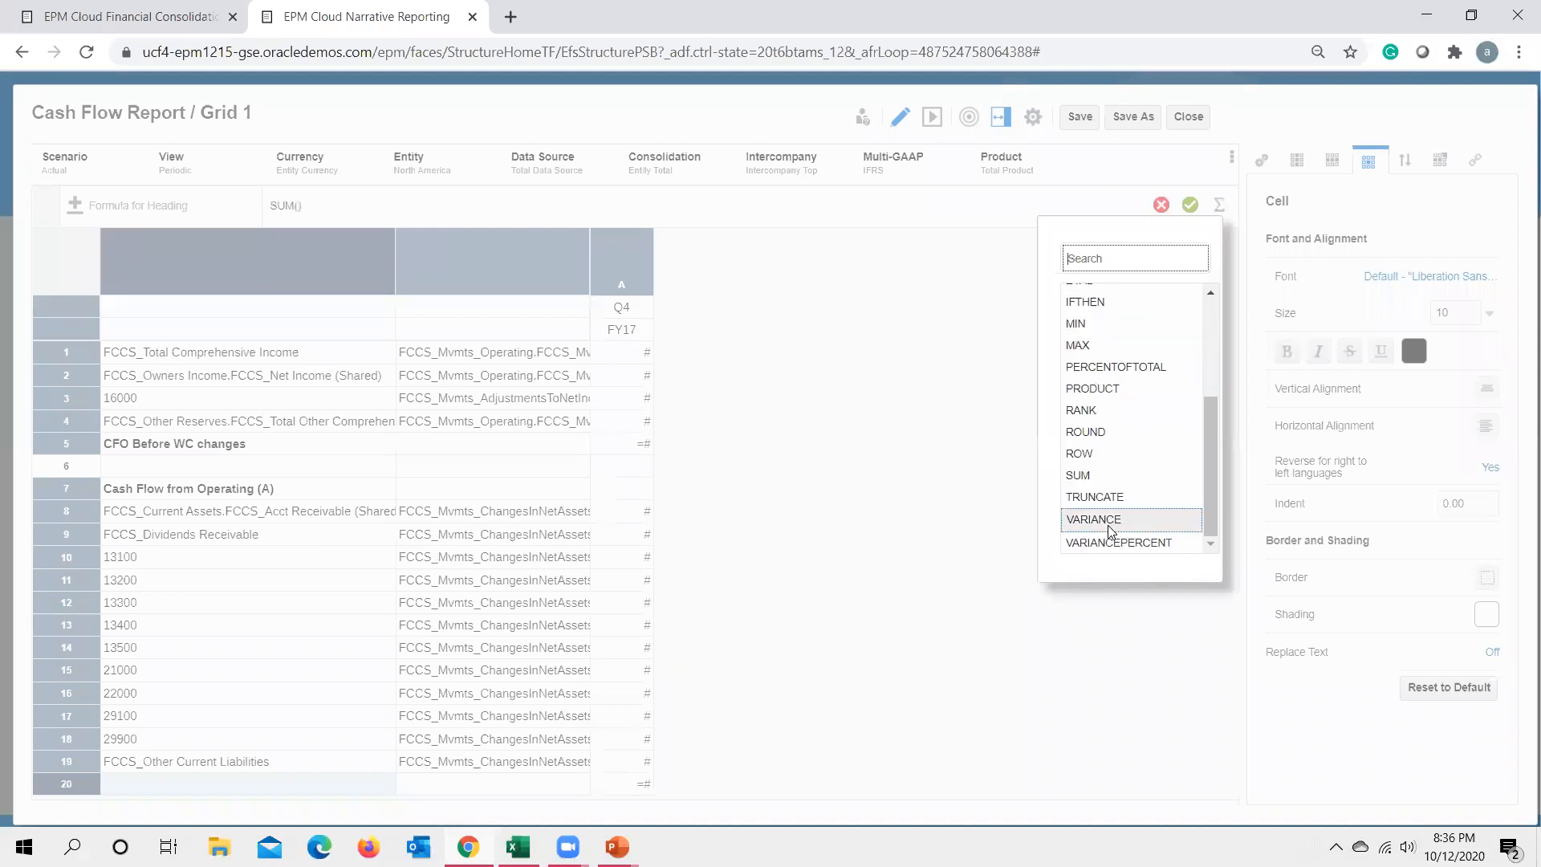
pyautogui.press('Return')
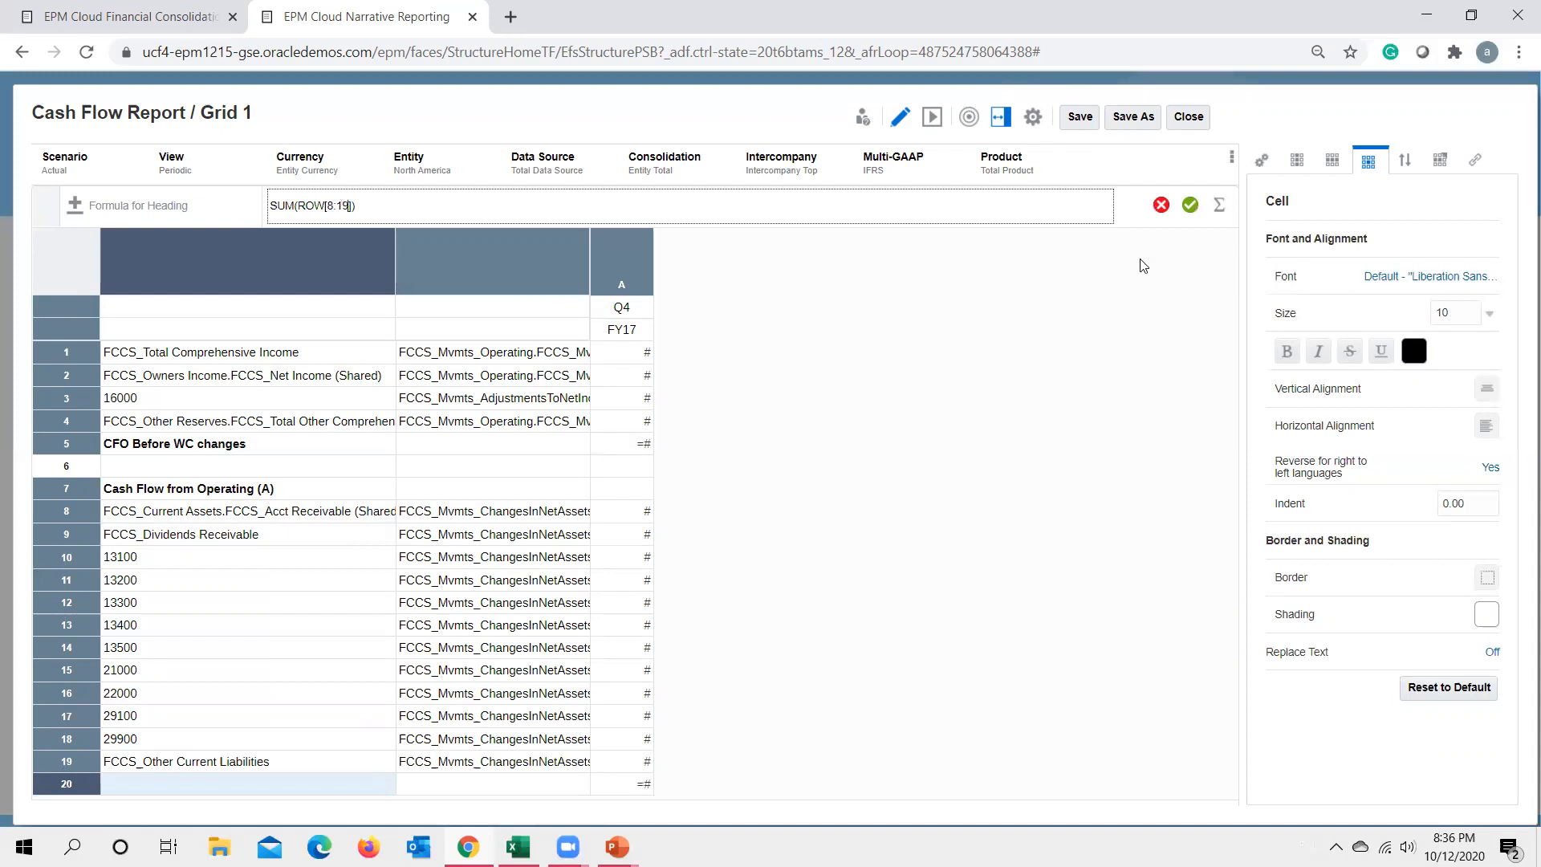
pyautogui.click(1190, 205)
# Switch row 20's heading to custom text, and copy Changes in WC from cell A33 of the Excel report.
pyautogui.click(252, 783)
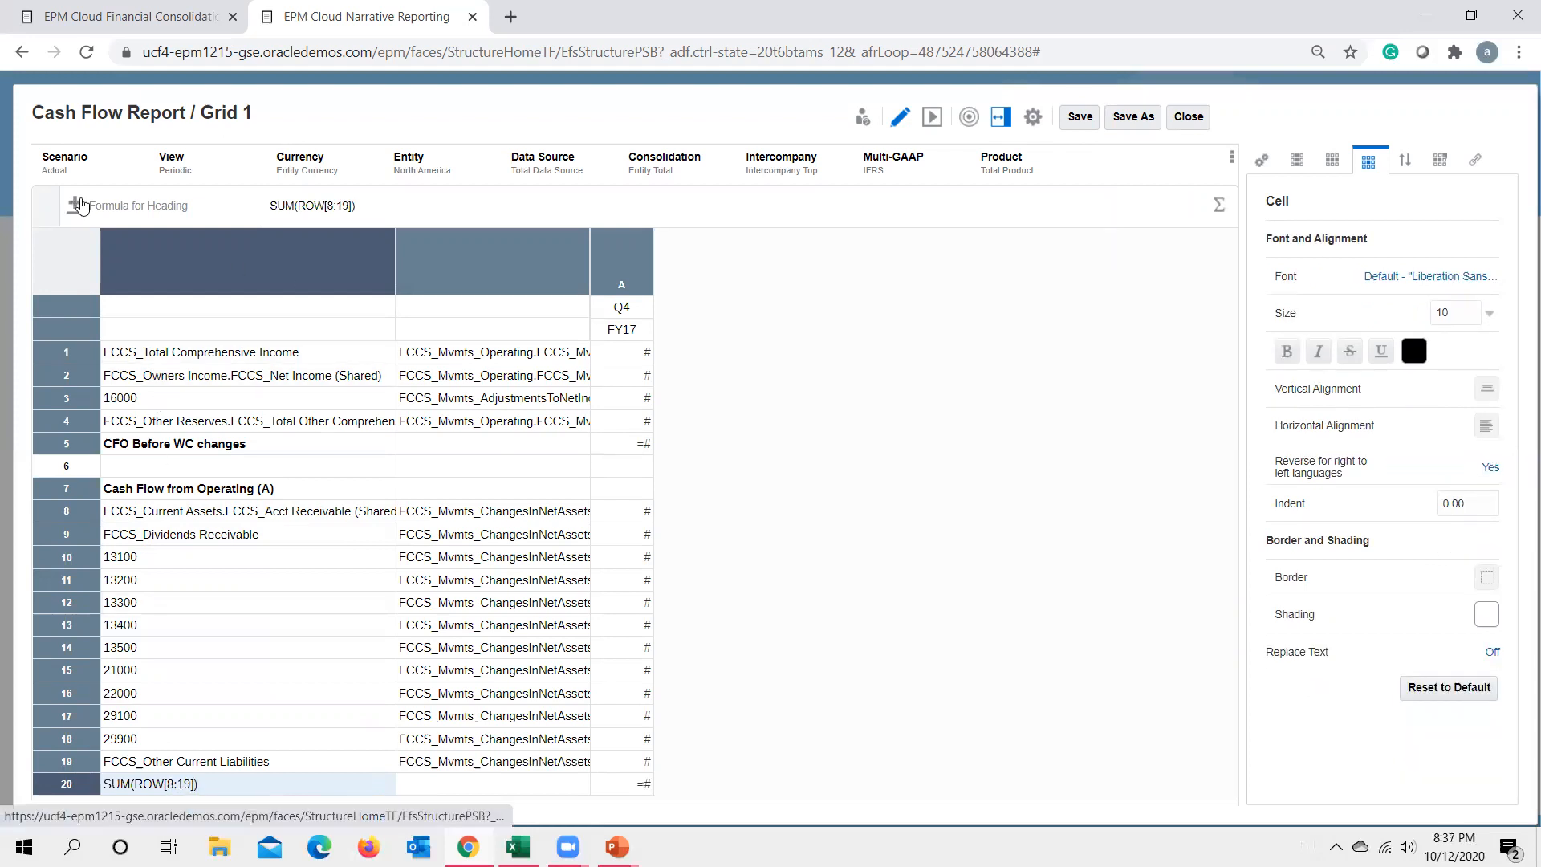
pyautogui.click(122, 210)
pyautogui.click(177, 245)
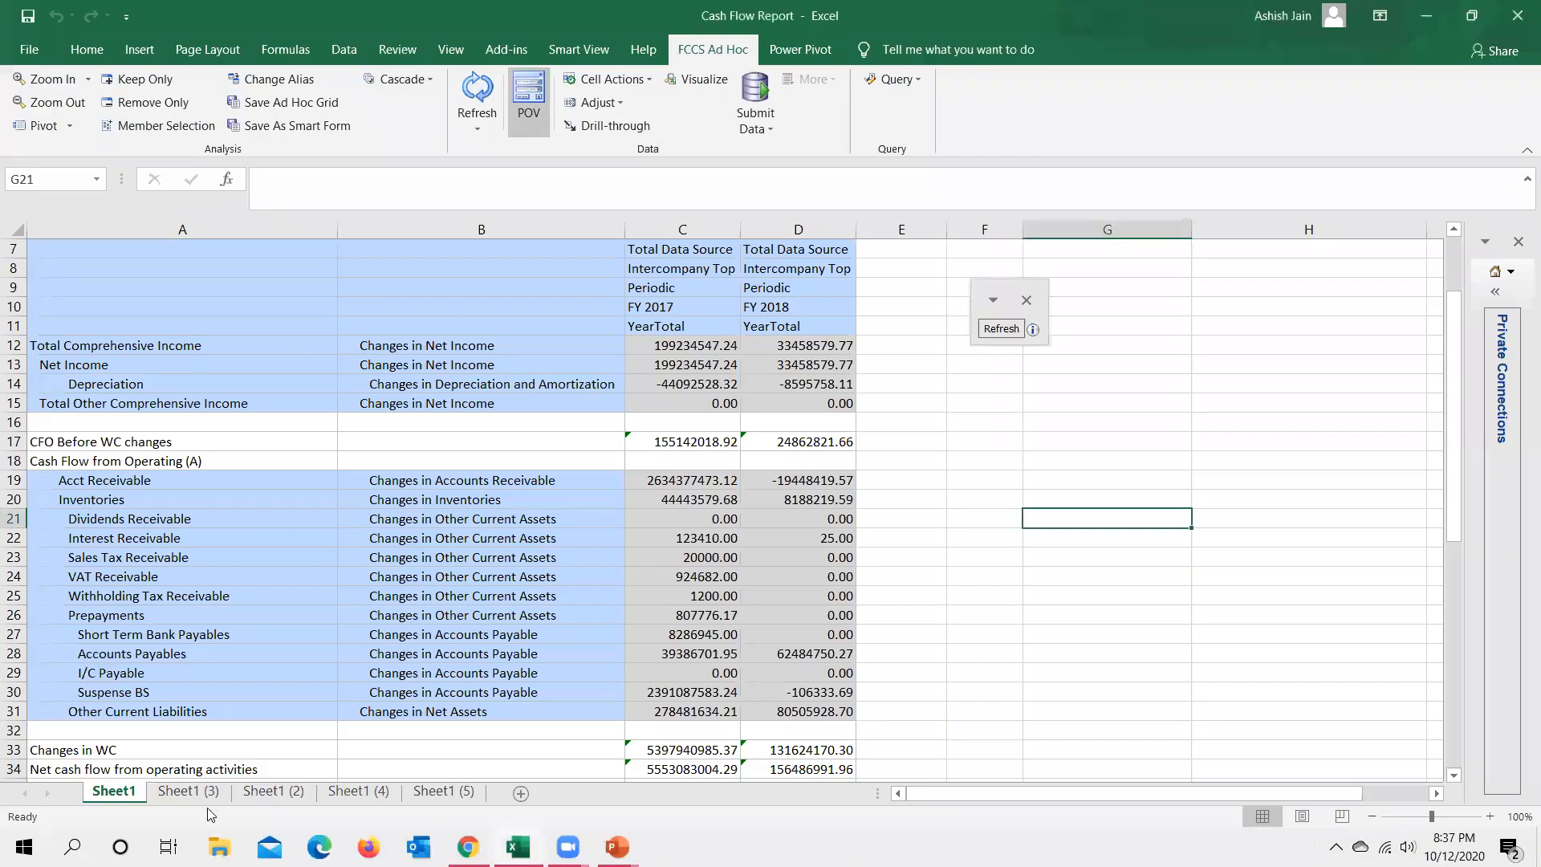
pyautogui.scroll(-1, 184, 750)
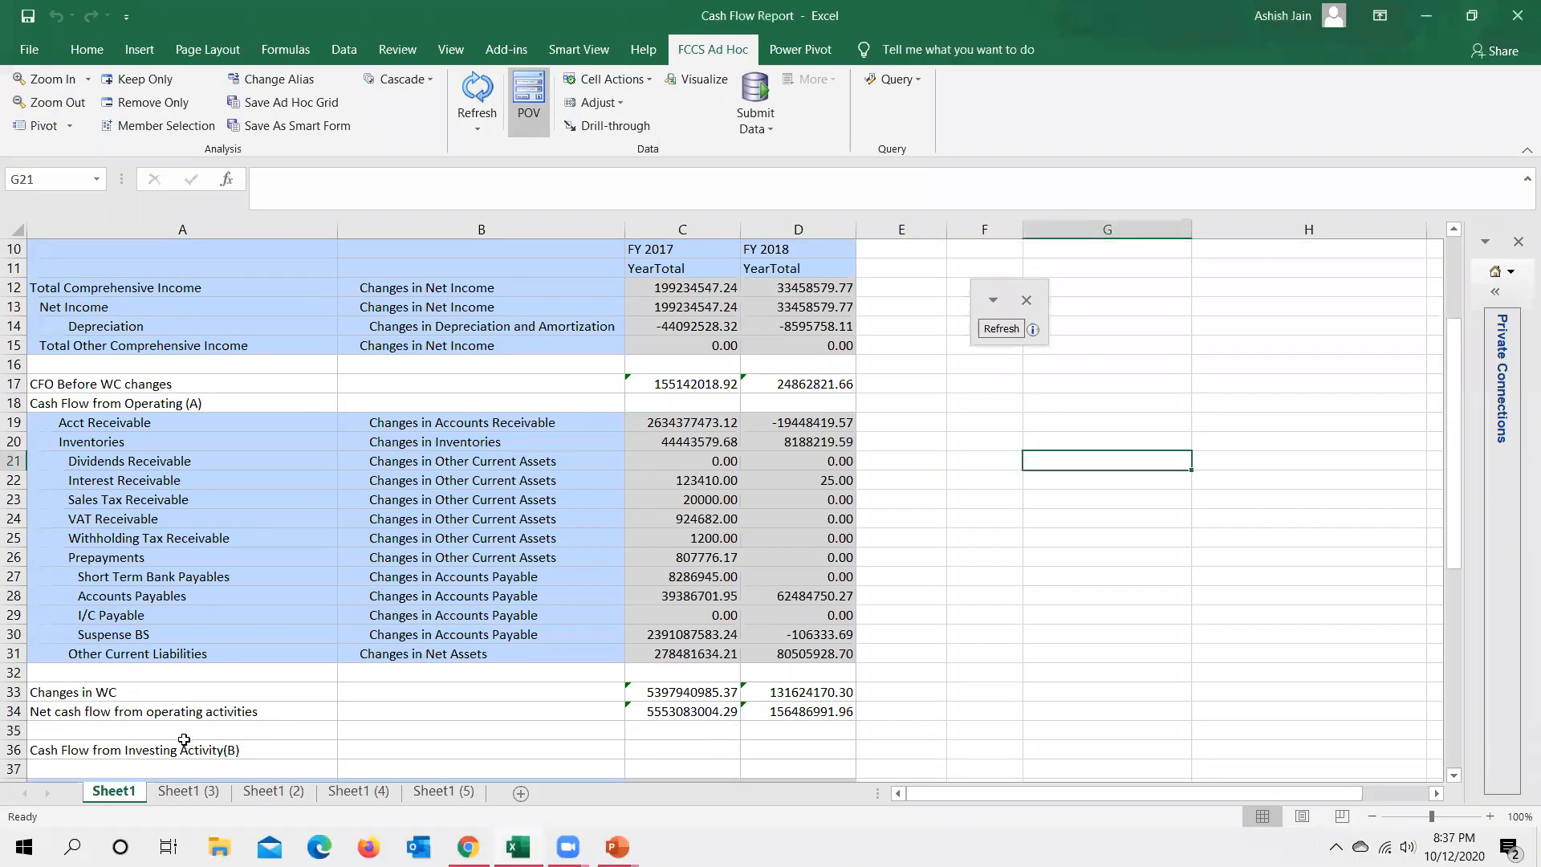
pyautogui.click(67, 692)
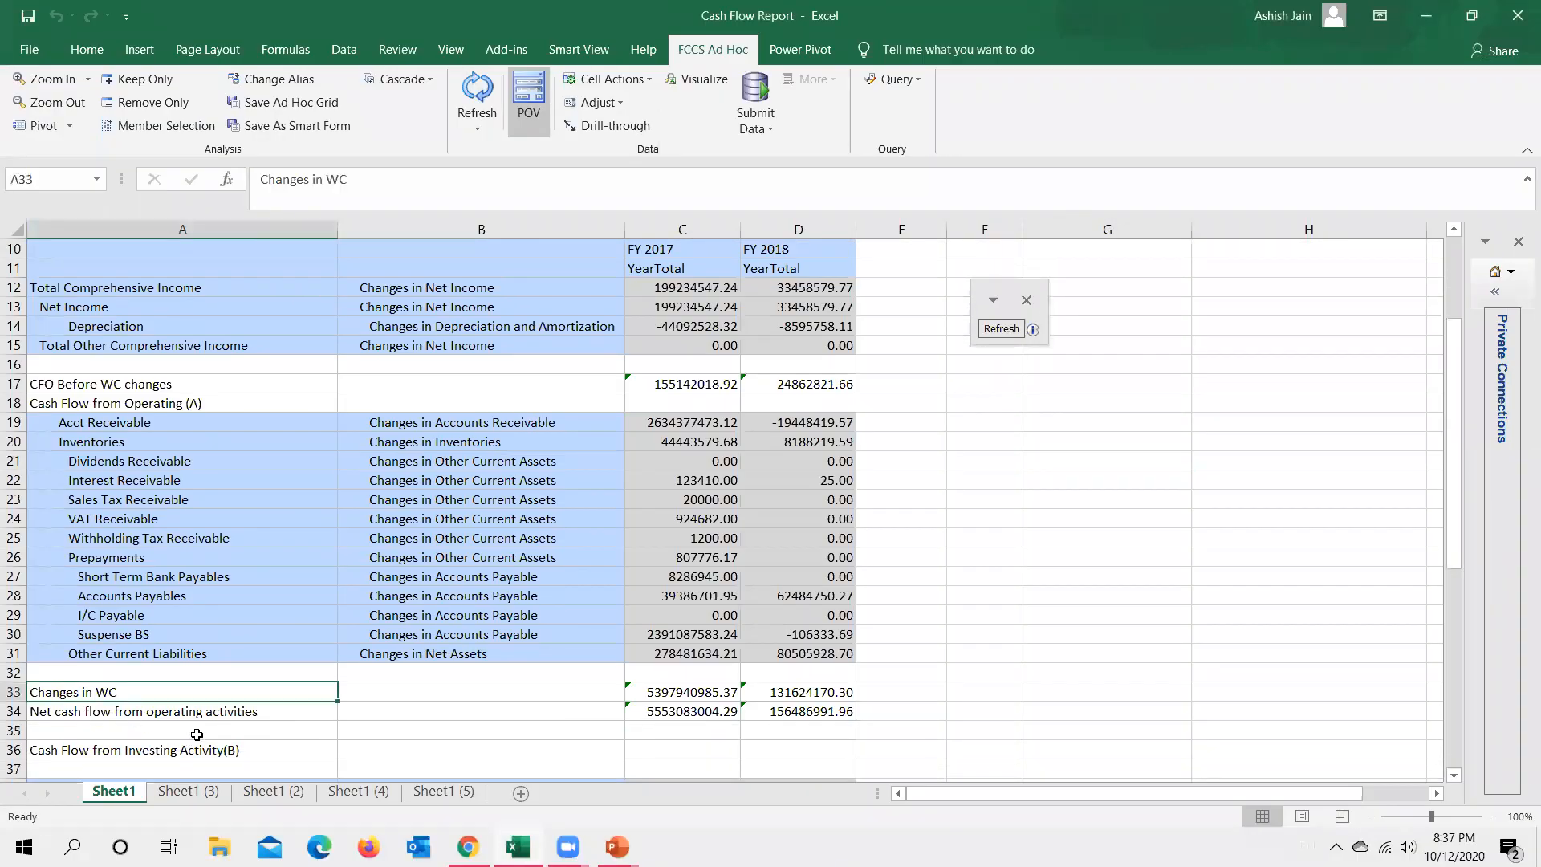
pyautogui.click(693, 692)
pyautogui.doubleClick(693, 692)
pyautogui.press('Escape')
pyautogui.click(131, 693)
pyautogui.hotkey('ctrl', 'c')
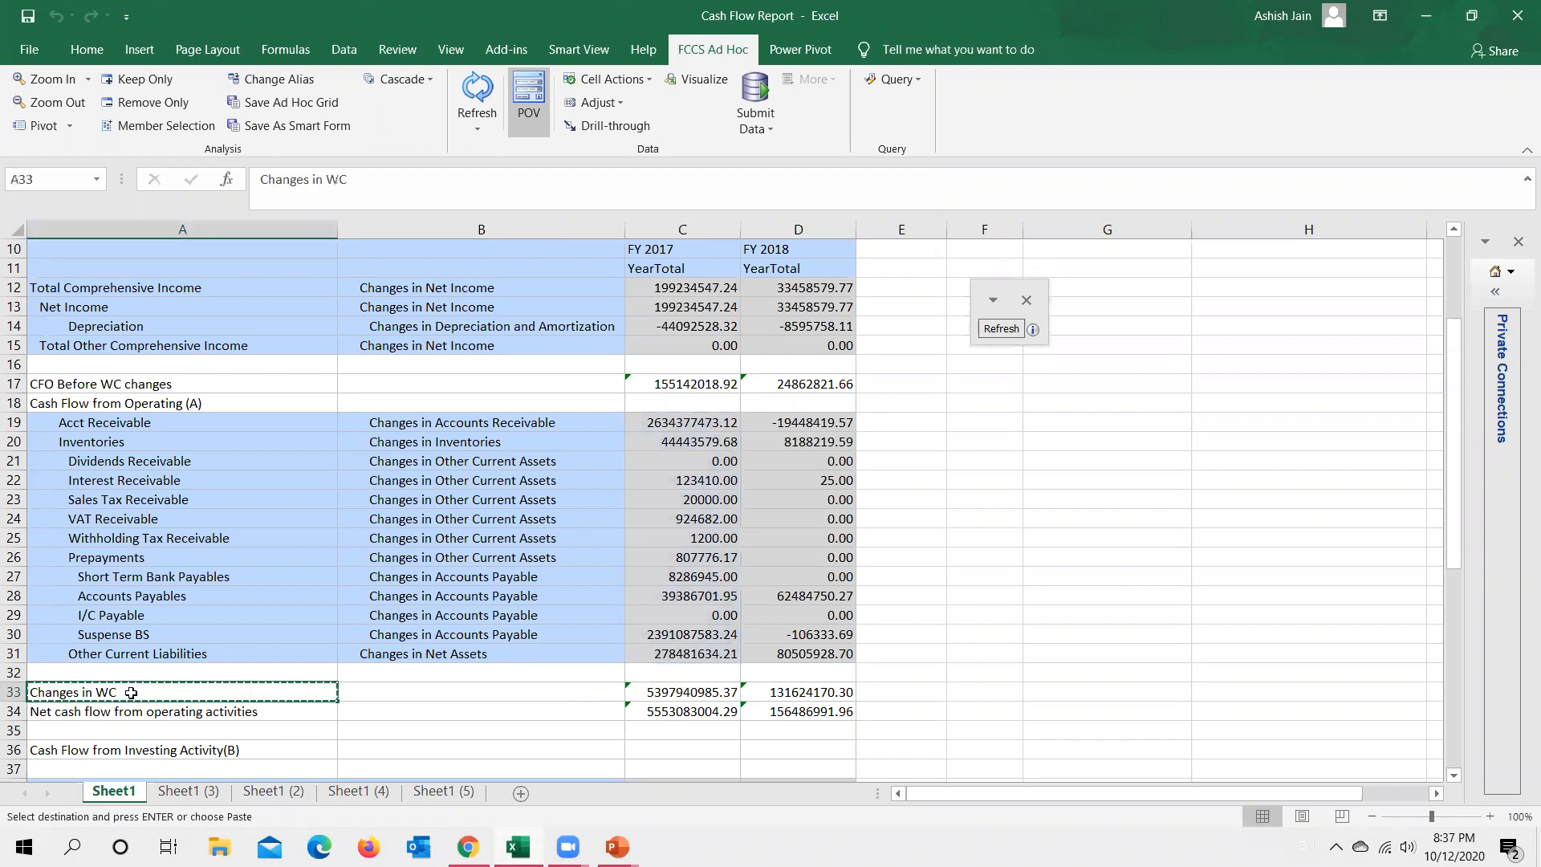
# Back in Narrative Reporting, replace row 20's heading text with the copied Changes in WC and accept it.
pyautogui.hotkey('alt', 'Tab')
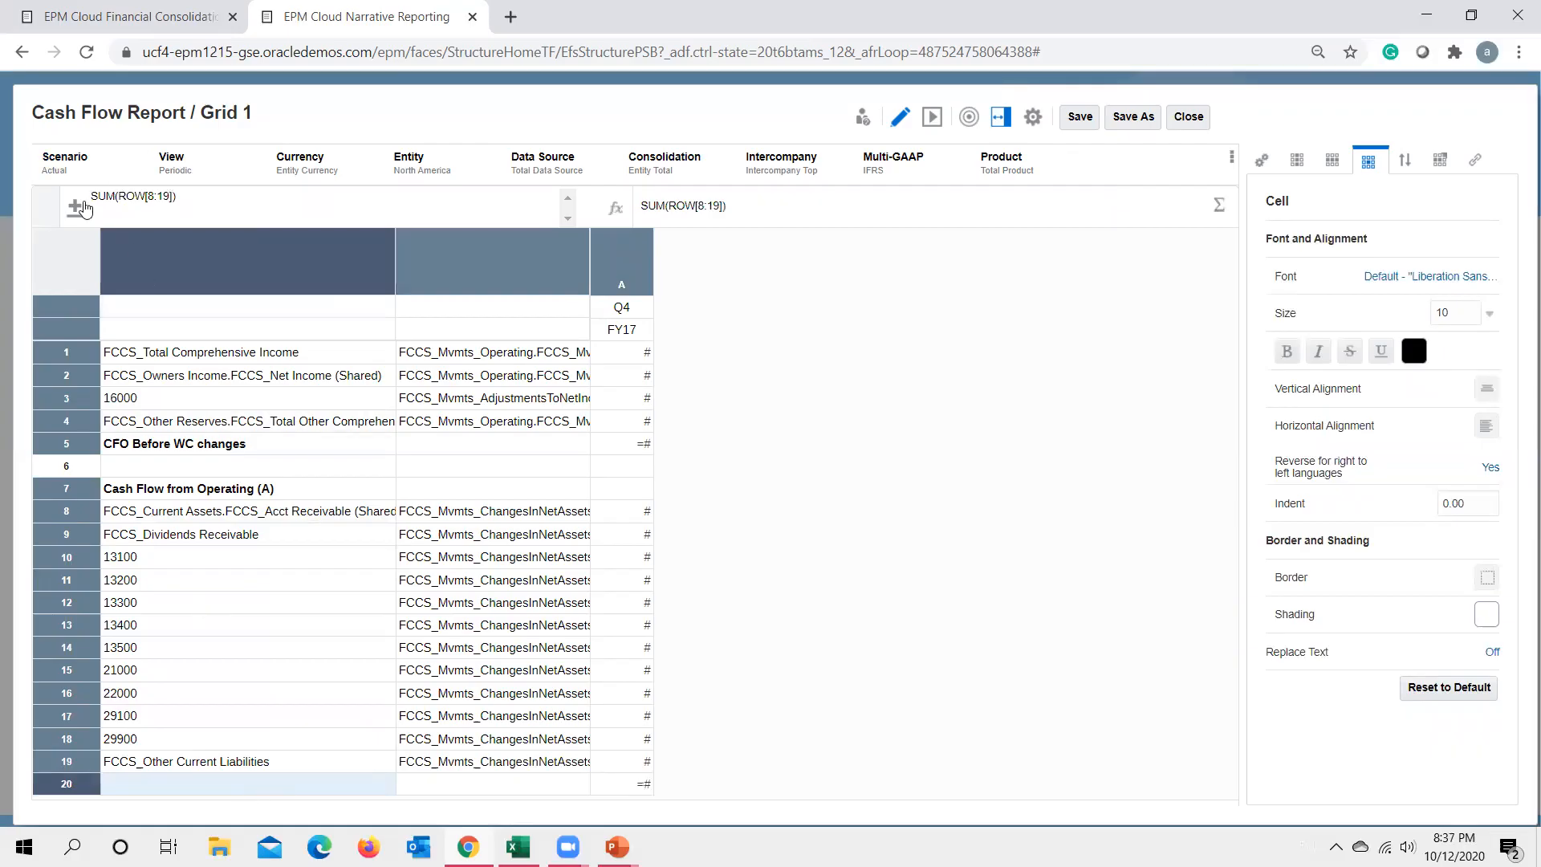
pyautogui.moveTo(248, 206); pyautogui.dragTo(51, 197)
pyautogui.hotkey('ctrl', 'v')
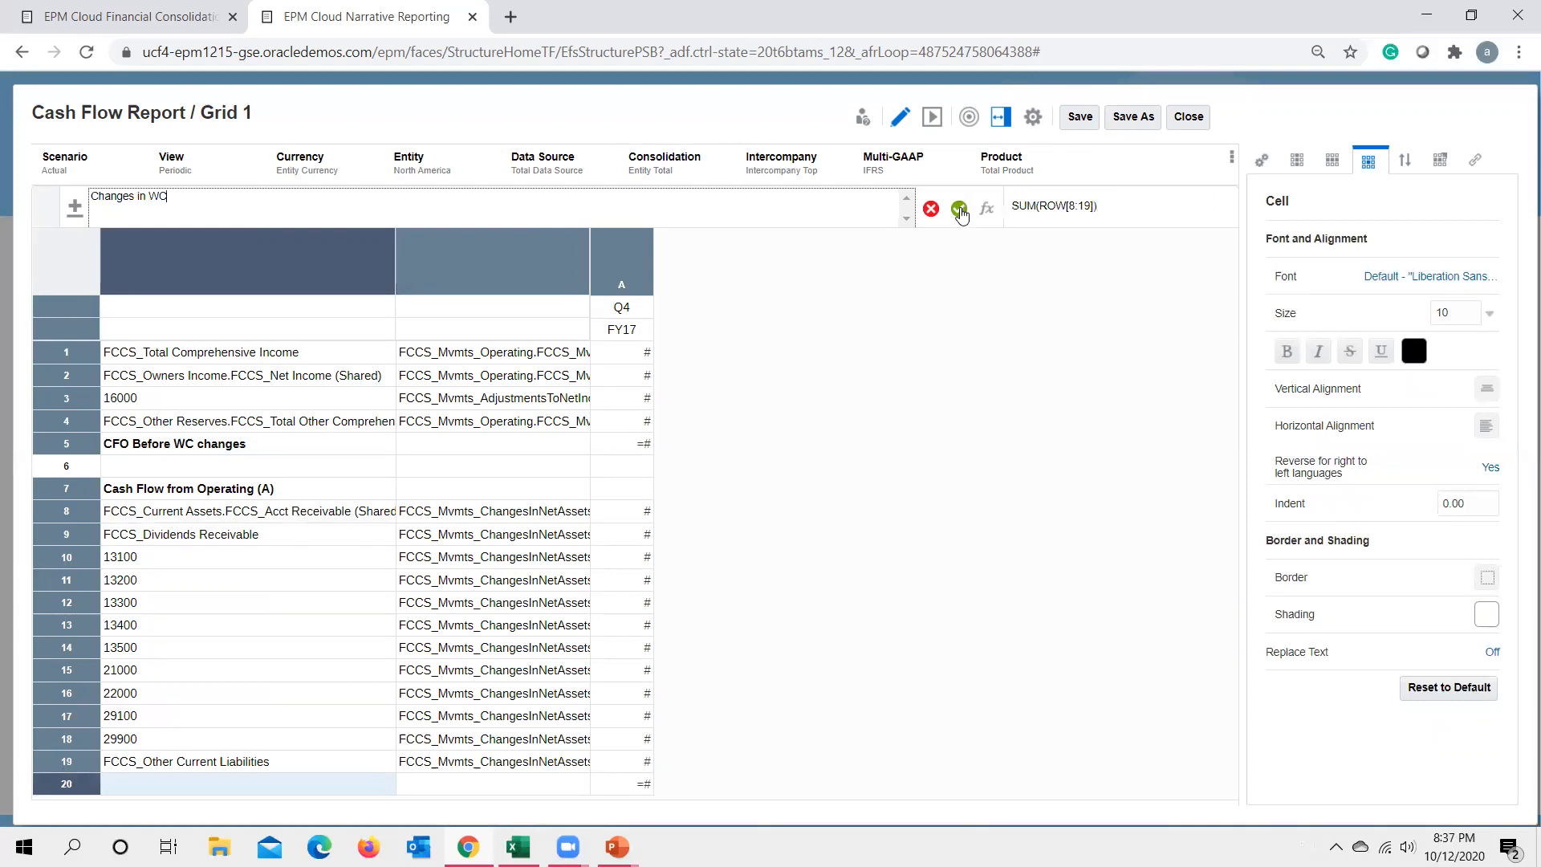
pyautogui.click(958, 209)
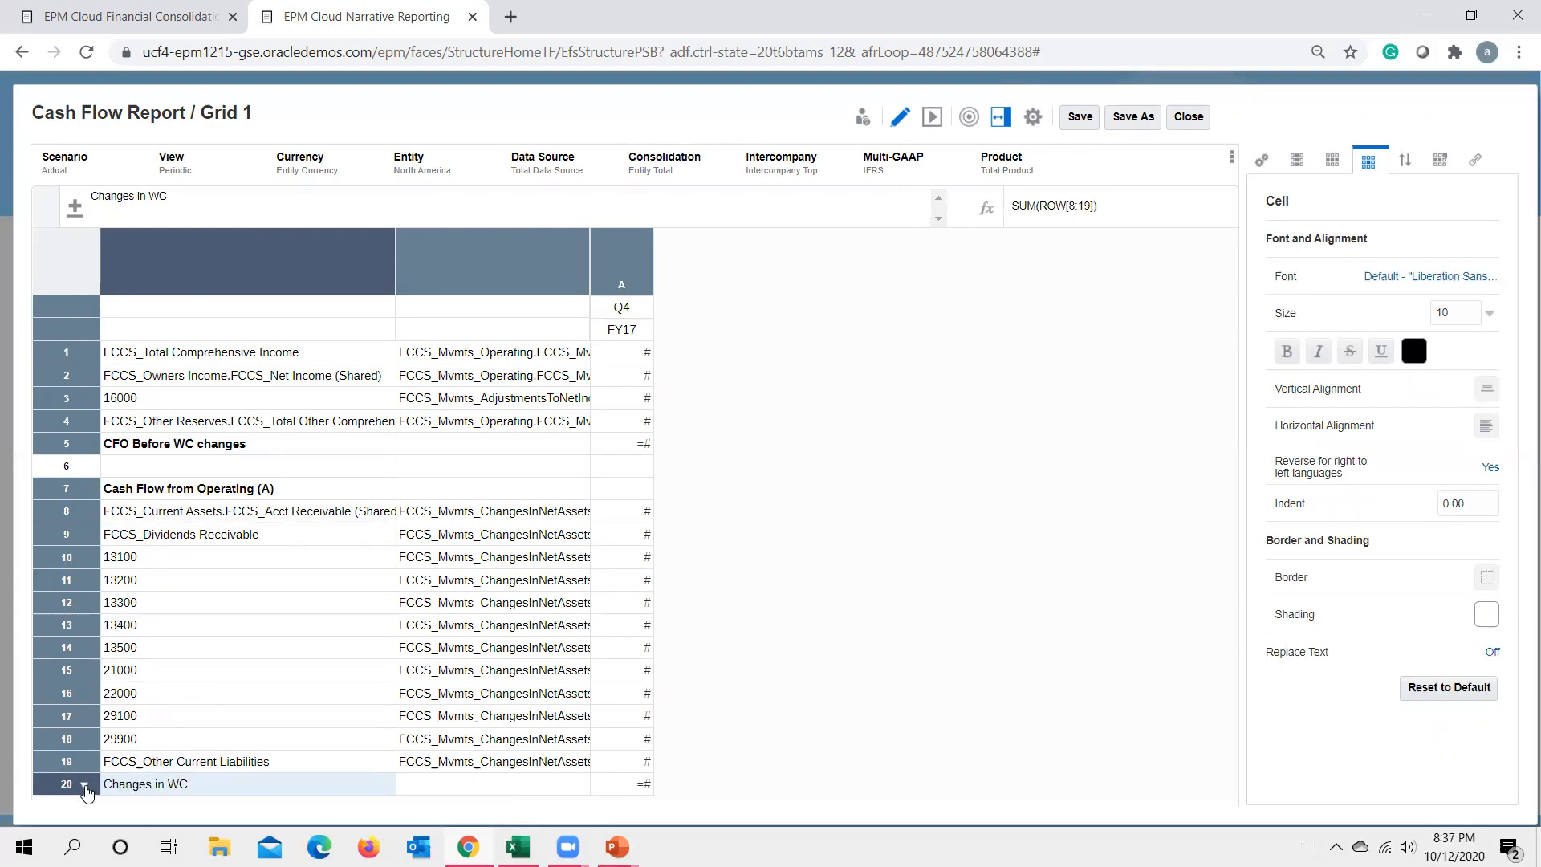
# Insert another formula row after the Changes in WC row.
pyautogui.click(85, 787)
pyautogui.moveTo(201, 706)
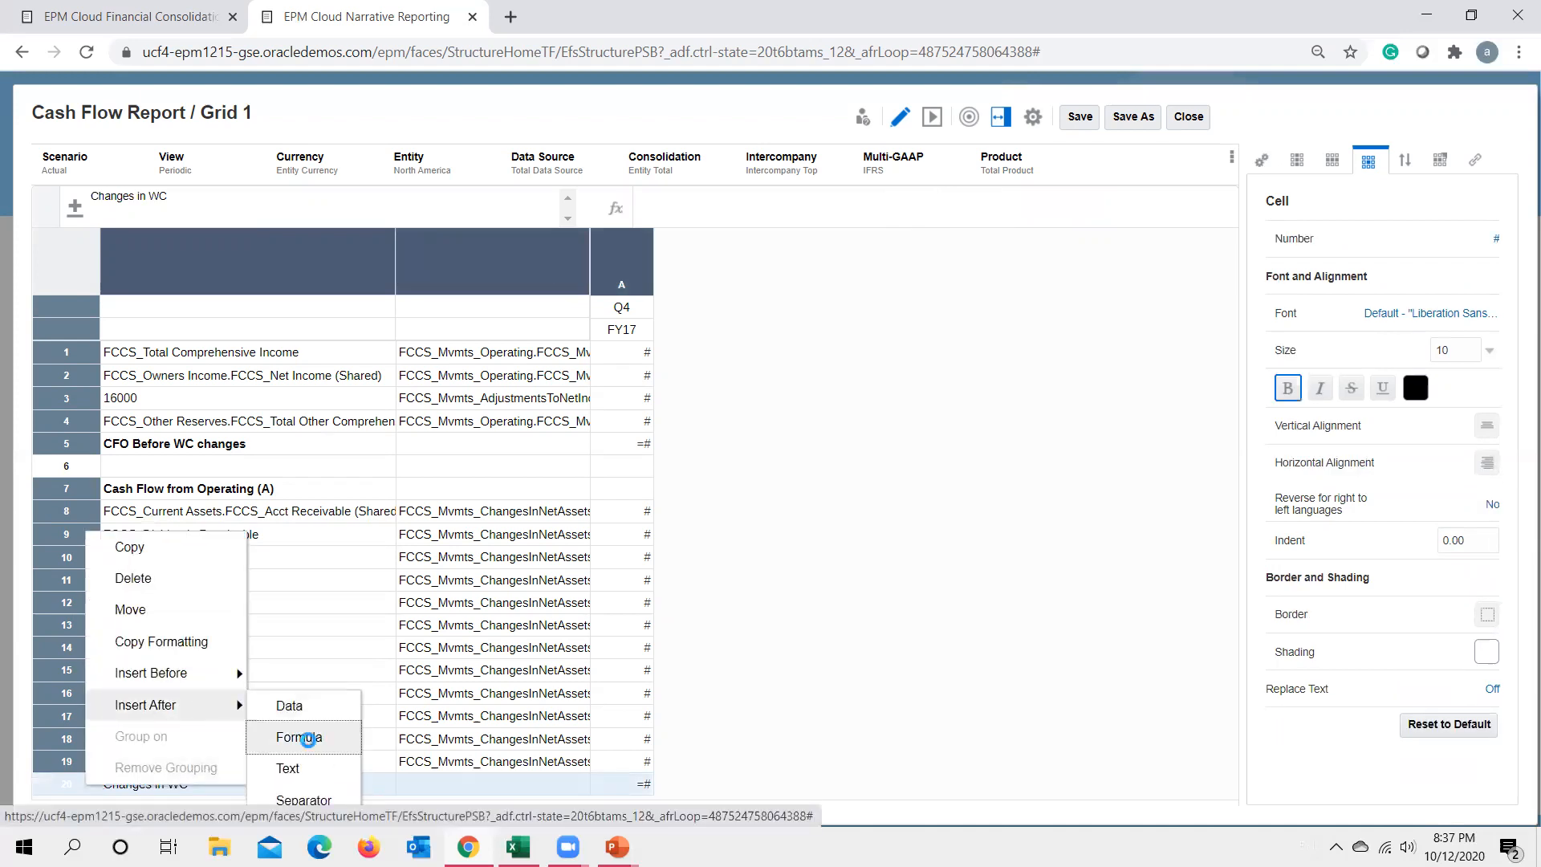
pyautogui.click(304, 736)
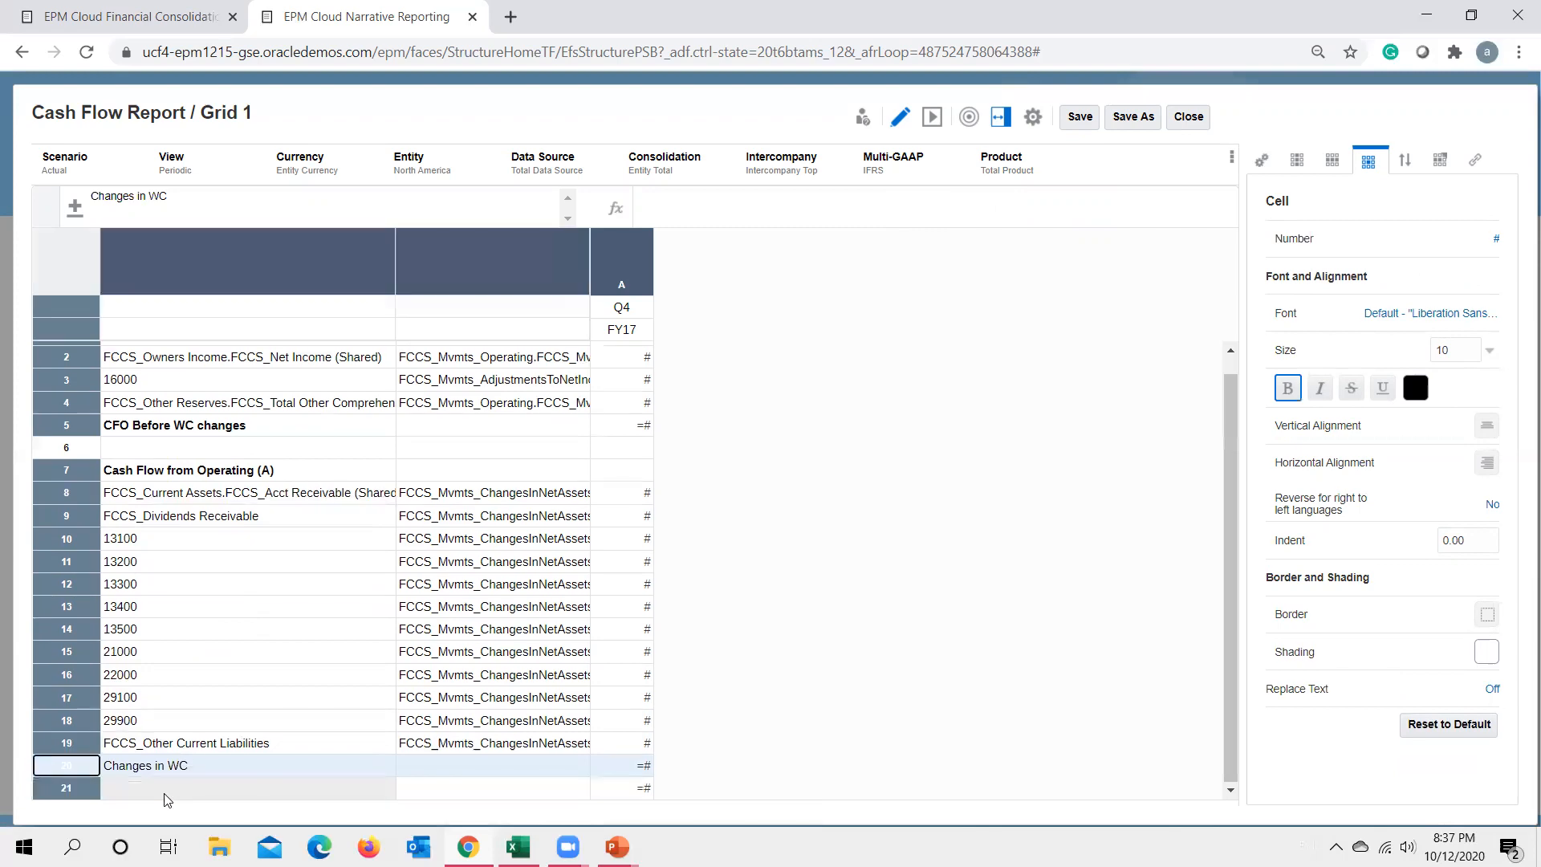
# Set row 21's custom heading to Net cash flow from operating activities, copied from cell A34 of the Excel report.
pyautogui.click(163, 792)
pyautogui.hotkey('alt', 'Tab')
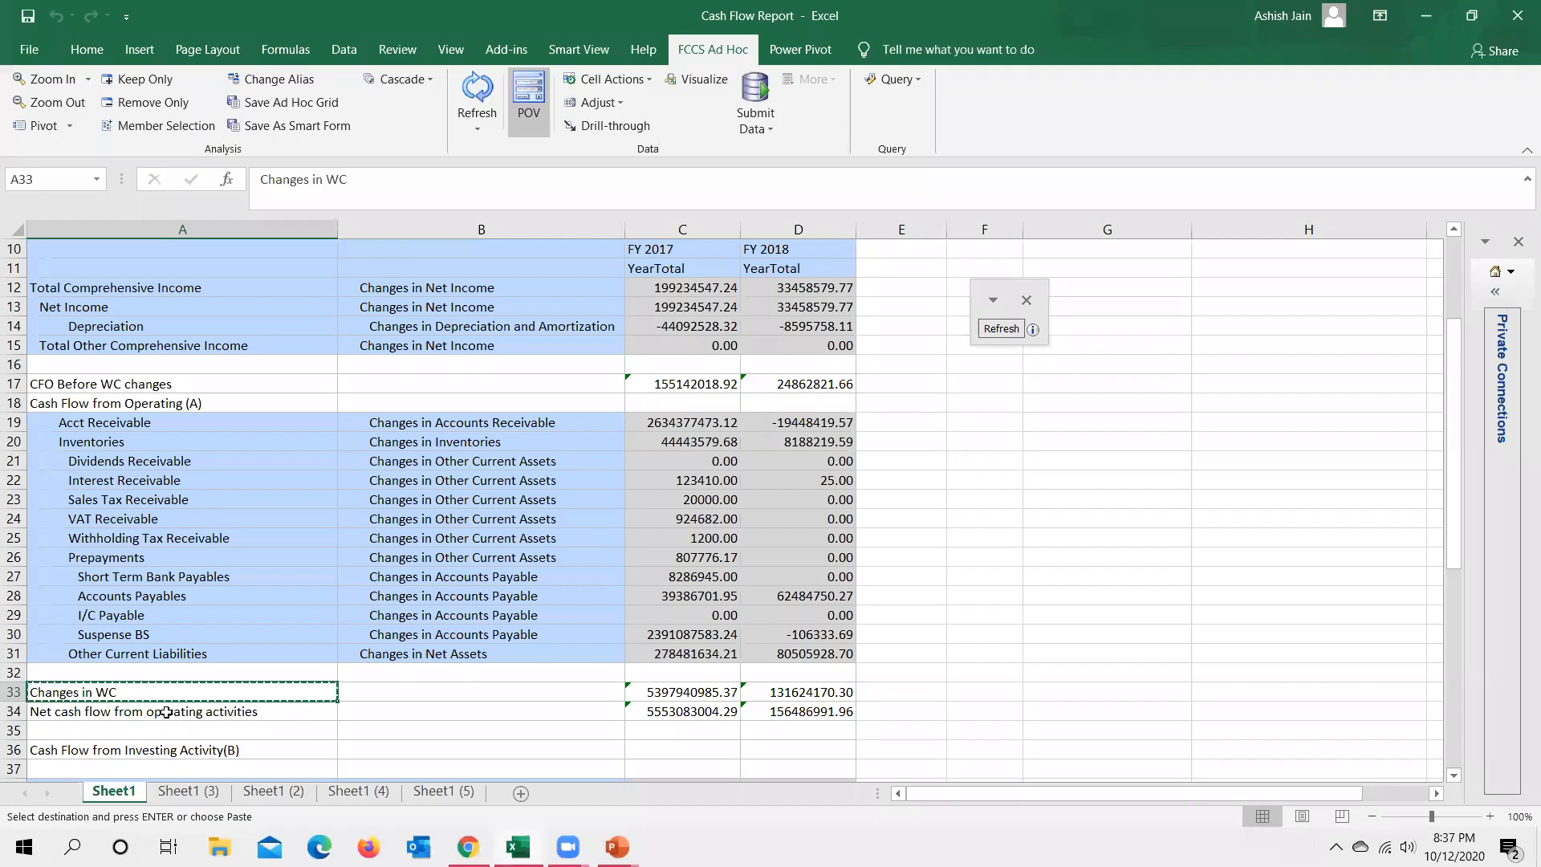
pyautogui.click(167, 711)
pyautogui.moveTo(519, 181); pyautogui.dragTo(259, 181)
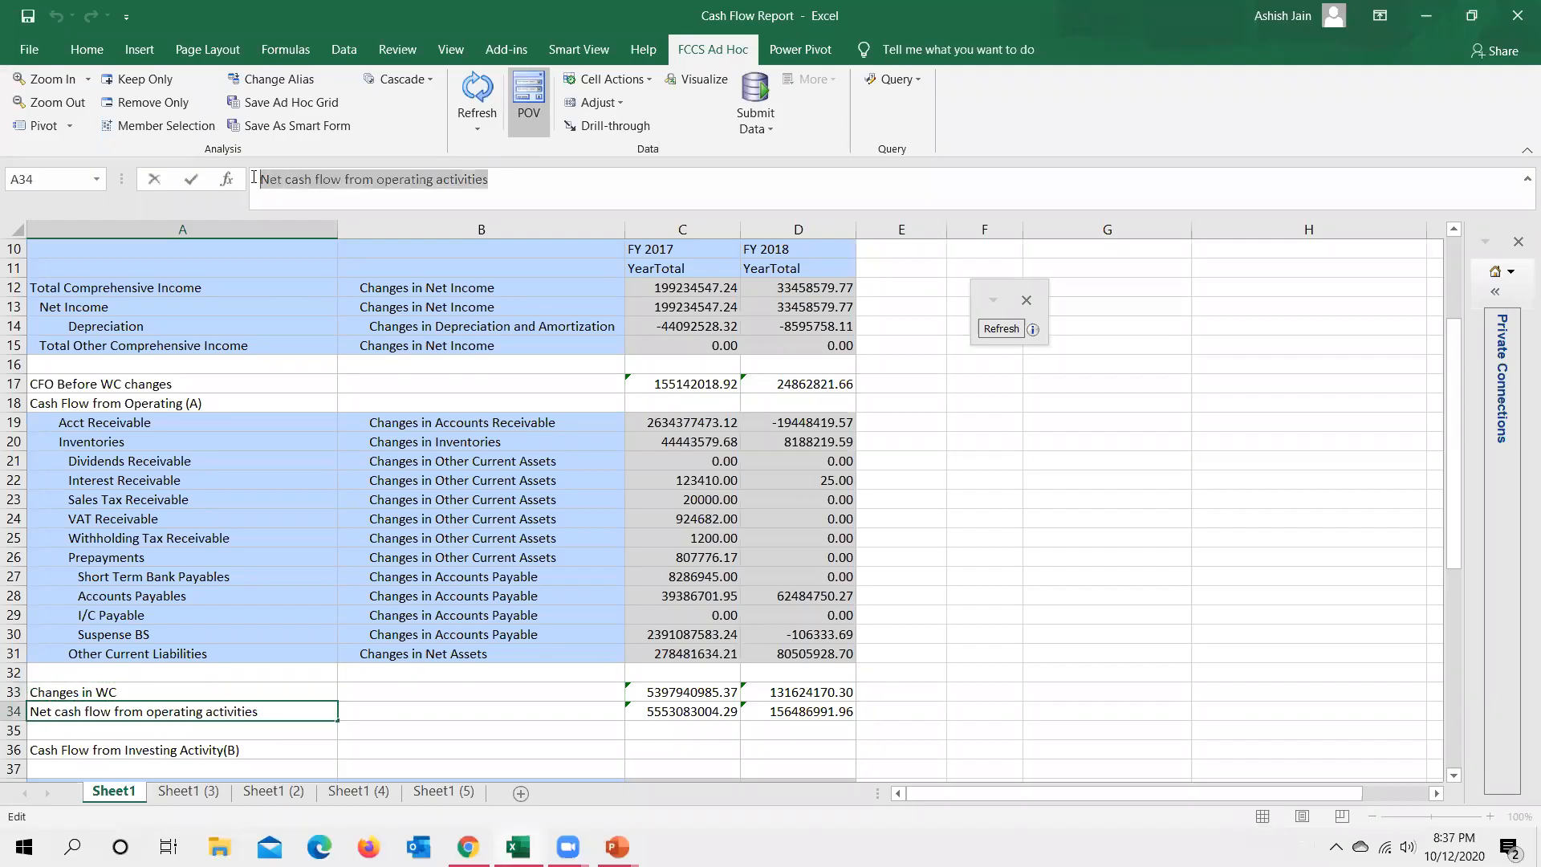
pyautogui.hotkey('alt', 'Tab')
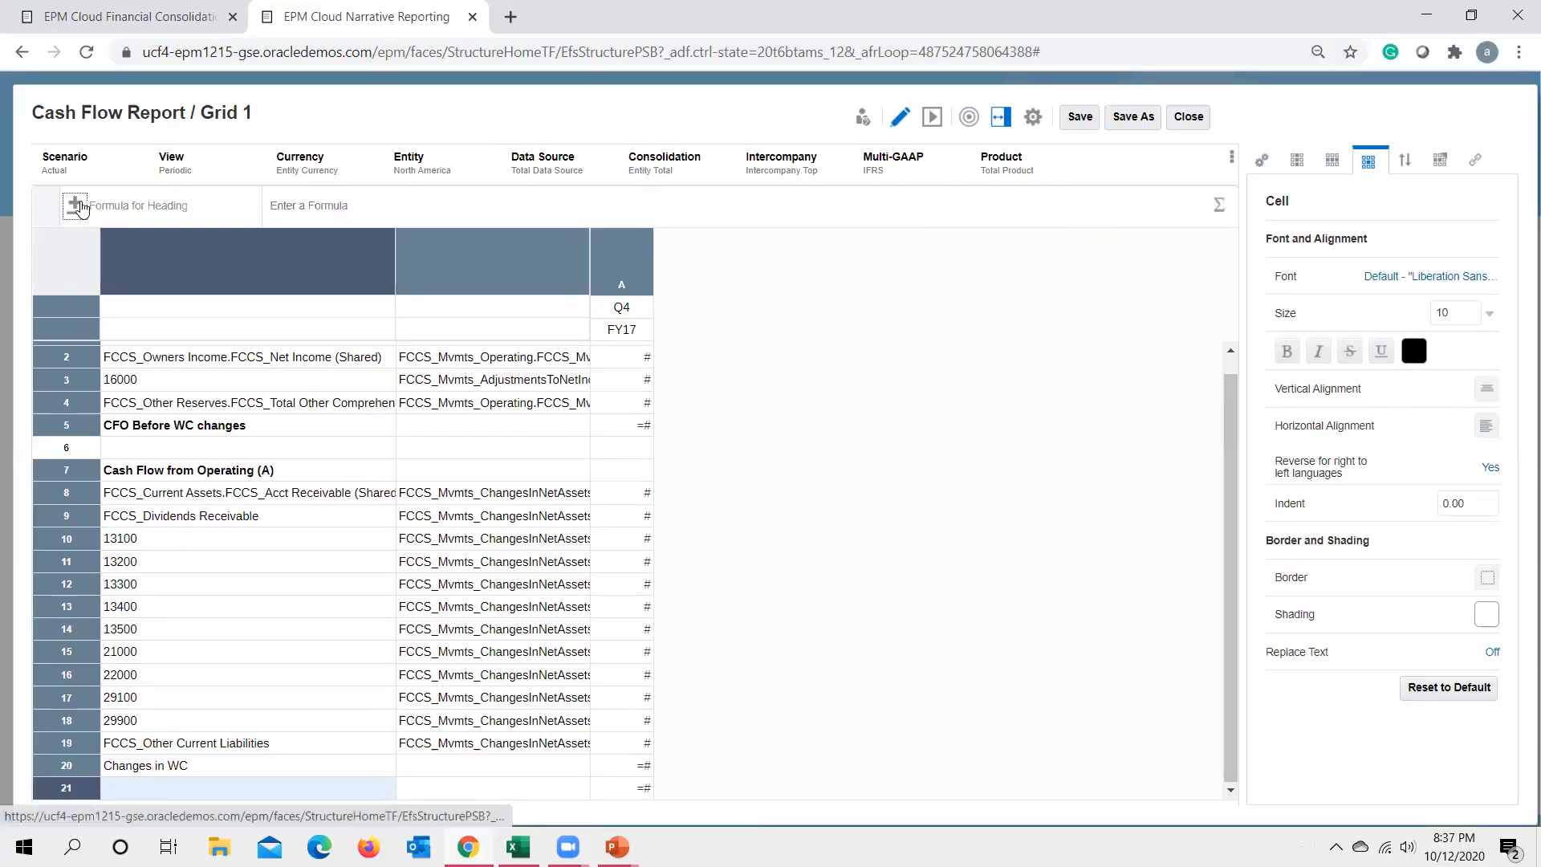
pyautogui.click(76, 206)
pyautogui.click(153, 248)
pyautogui.hotkey('ctrl', 'v')
pyautogui.click(958, 208)
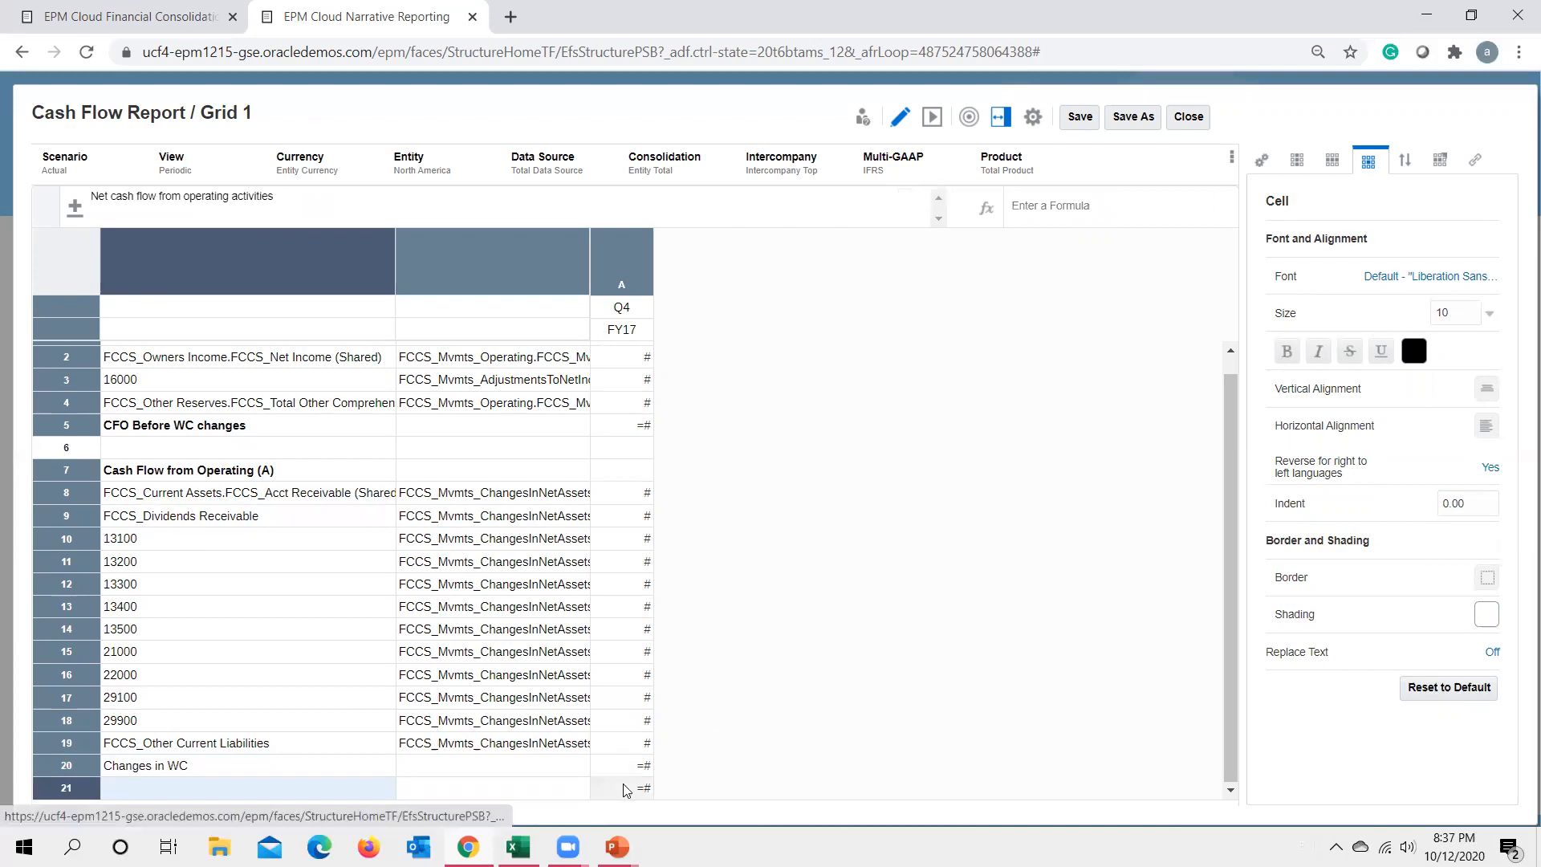
# Inspect the formula behind cell C34 in the Excel report, and return to Narrative Reporting.
pyautogui.hotkey('alt', 'Tab')
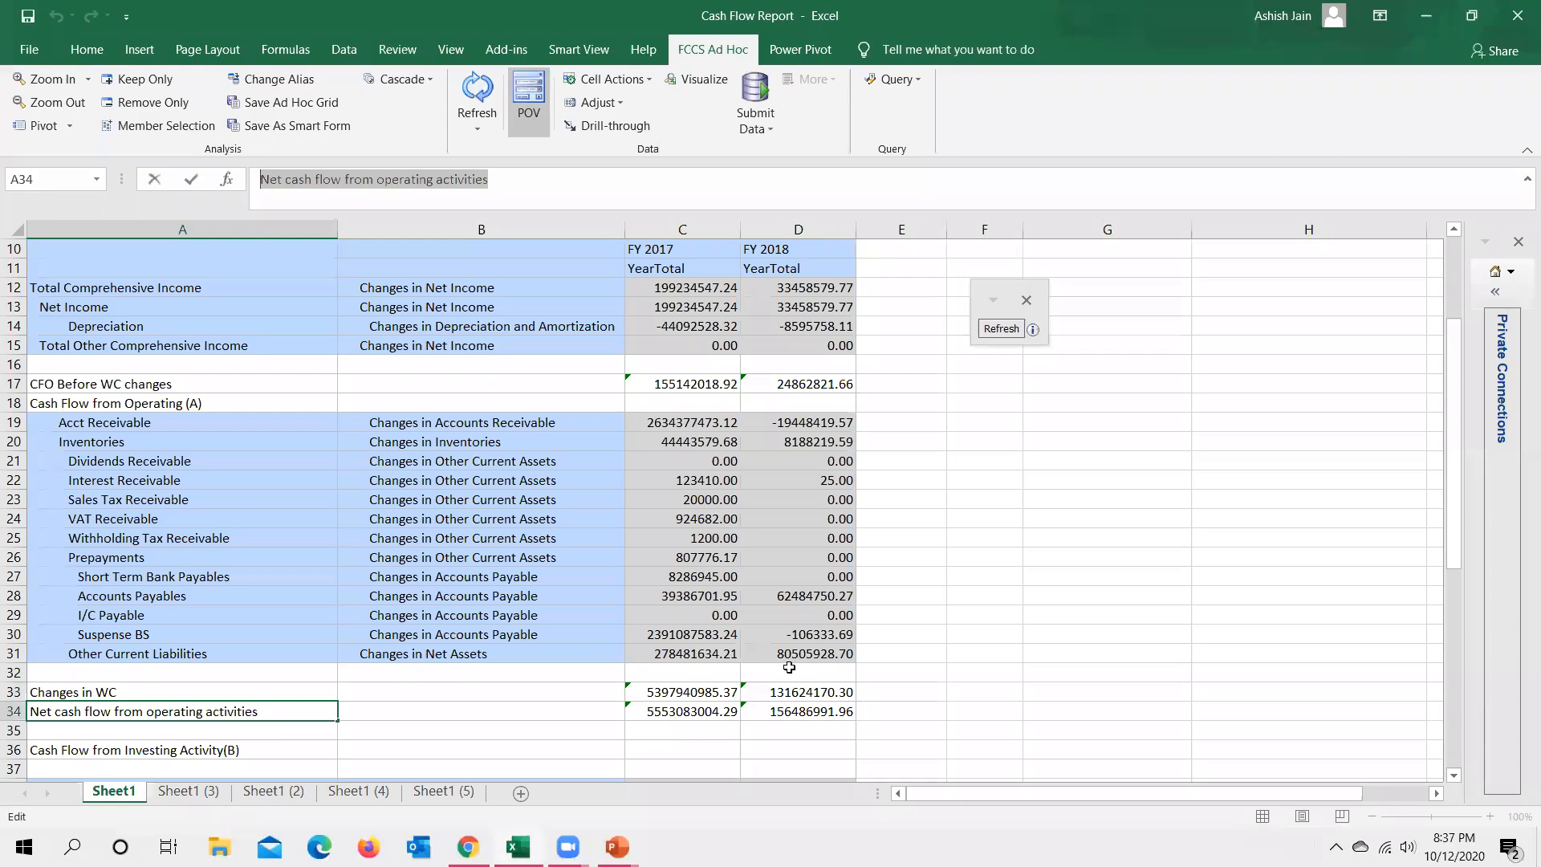
pyautogui.doubleClick(705, 711)
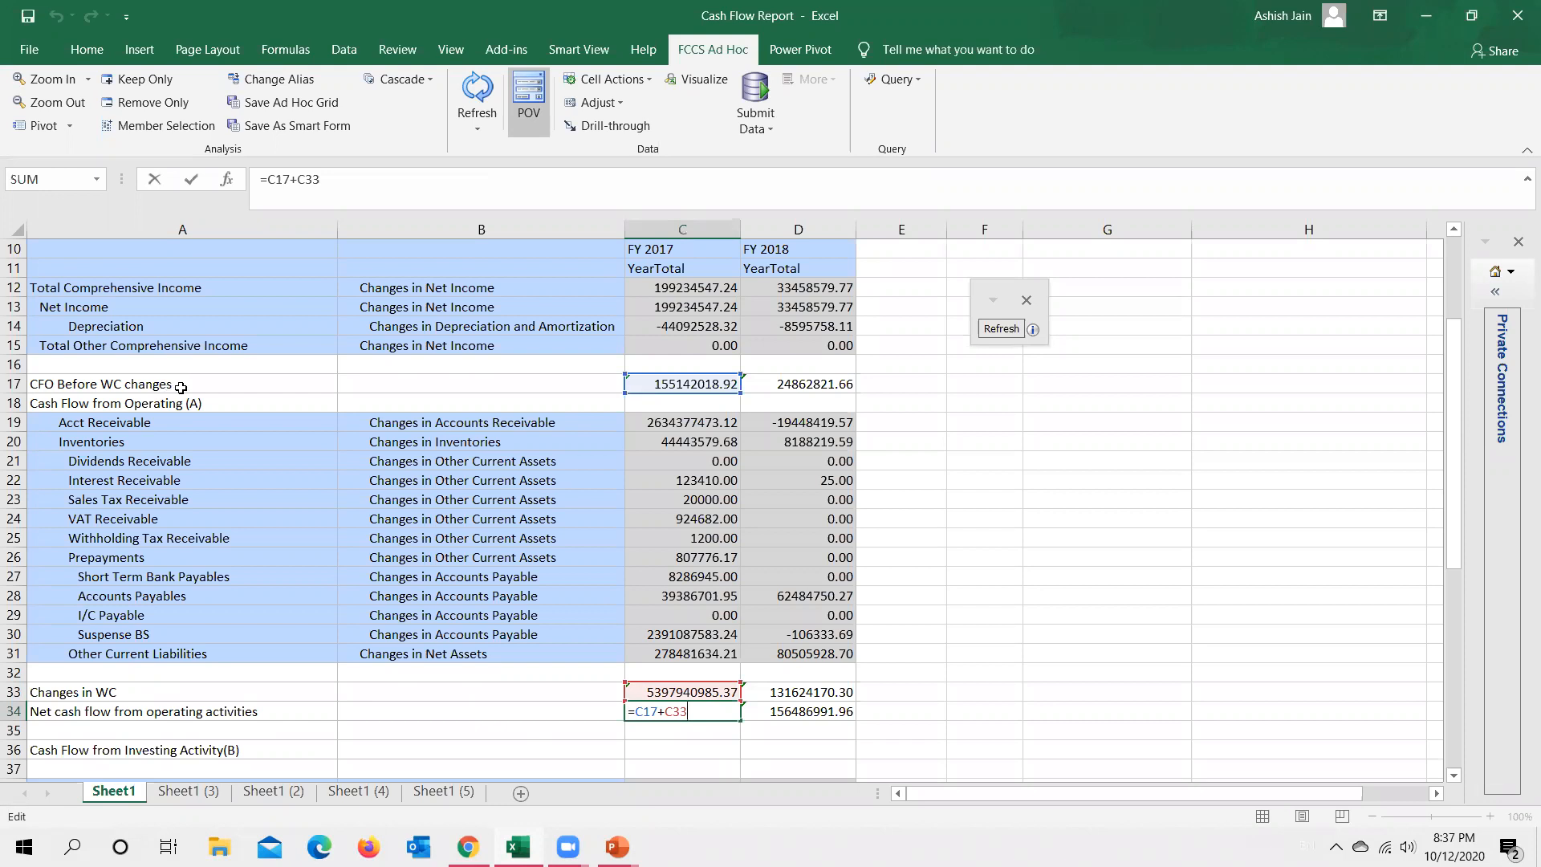
pyautogui.hotkey('ctrl', 'Return')
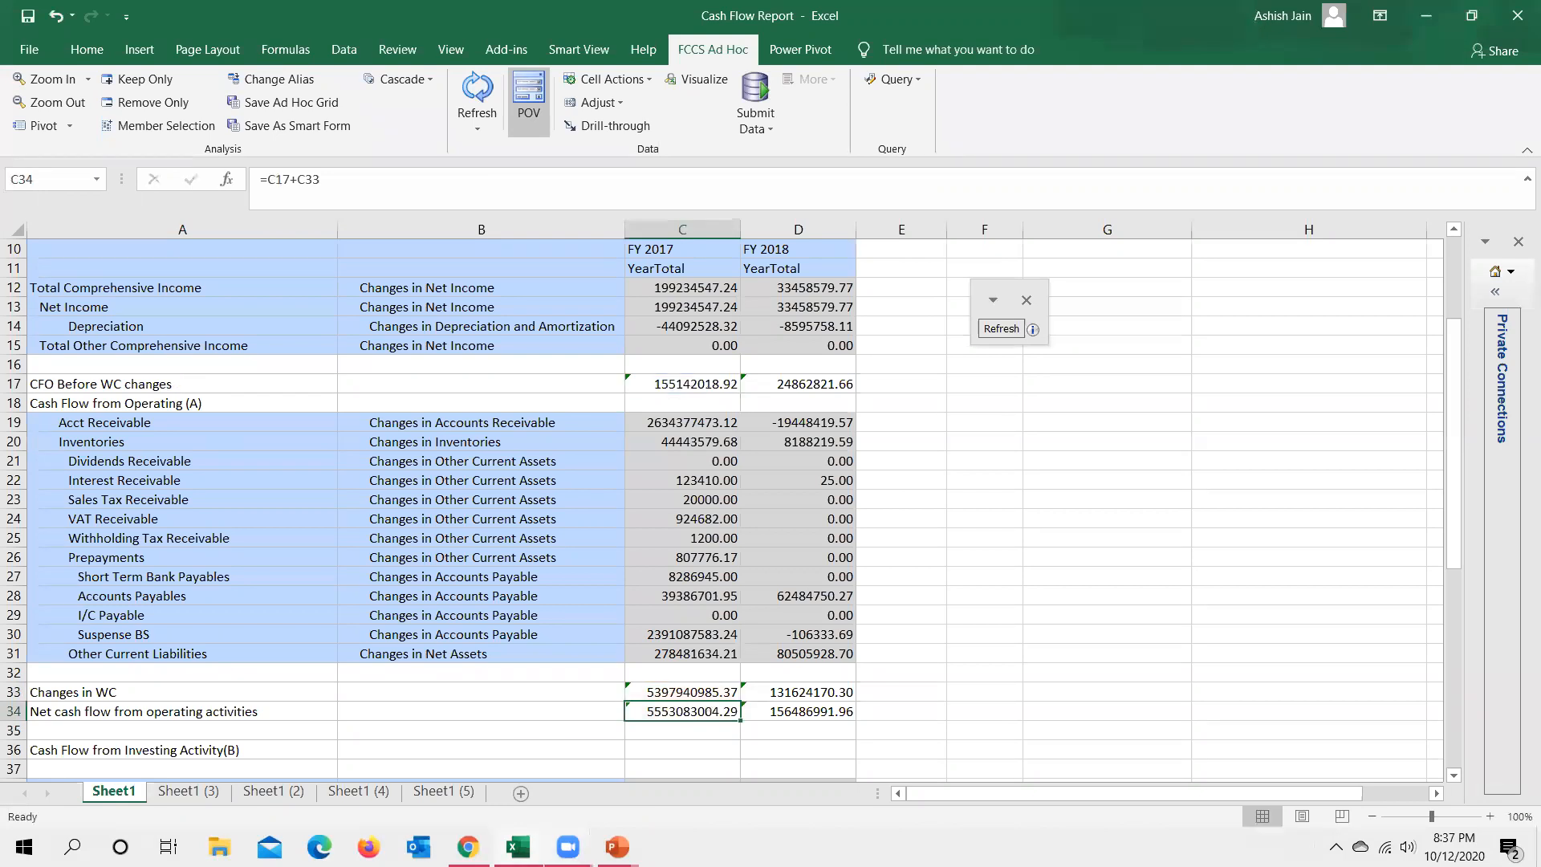
pyautogui.hotkey('alt', 'Tab')
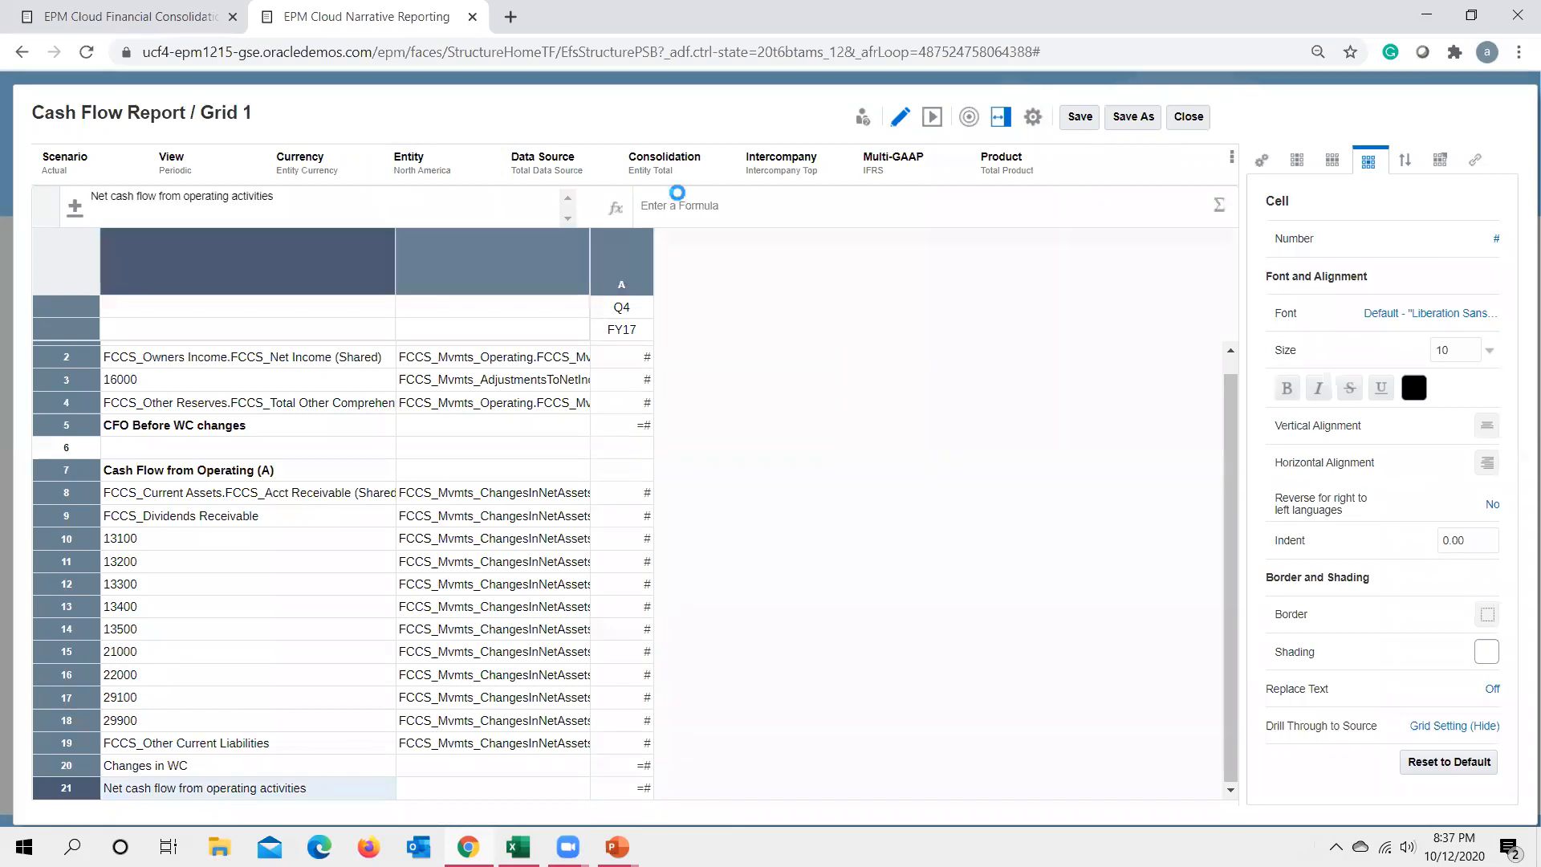
# Set row 21's formula to SUM(ROW[5],ROW[20]) and preview the grid.
pyautogui.click(733, 206)
pyautogui.click(1218, 207)
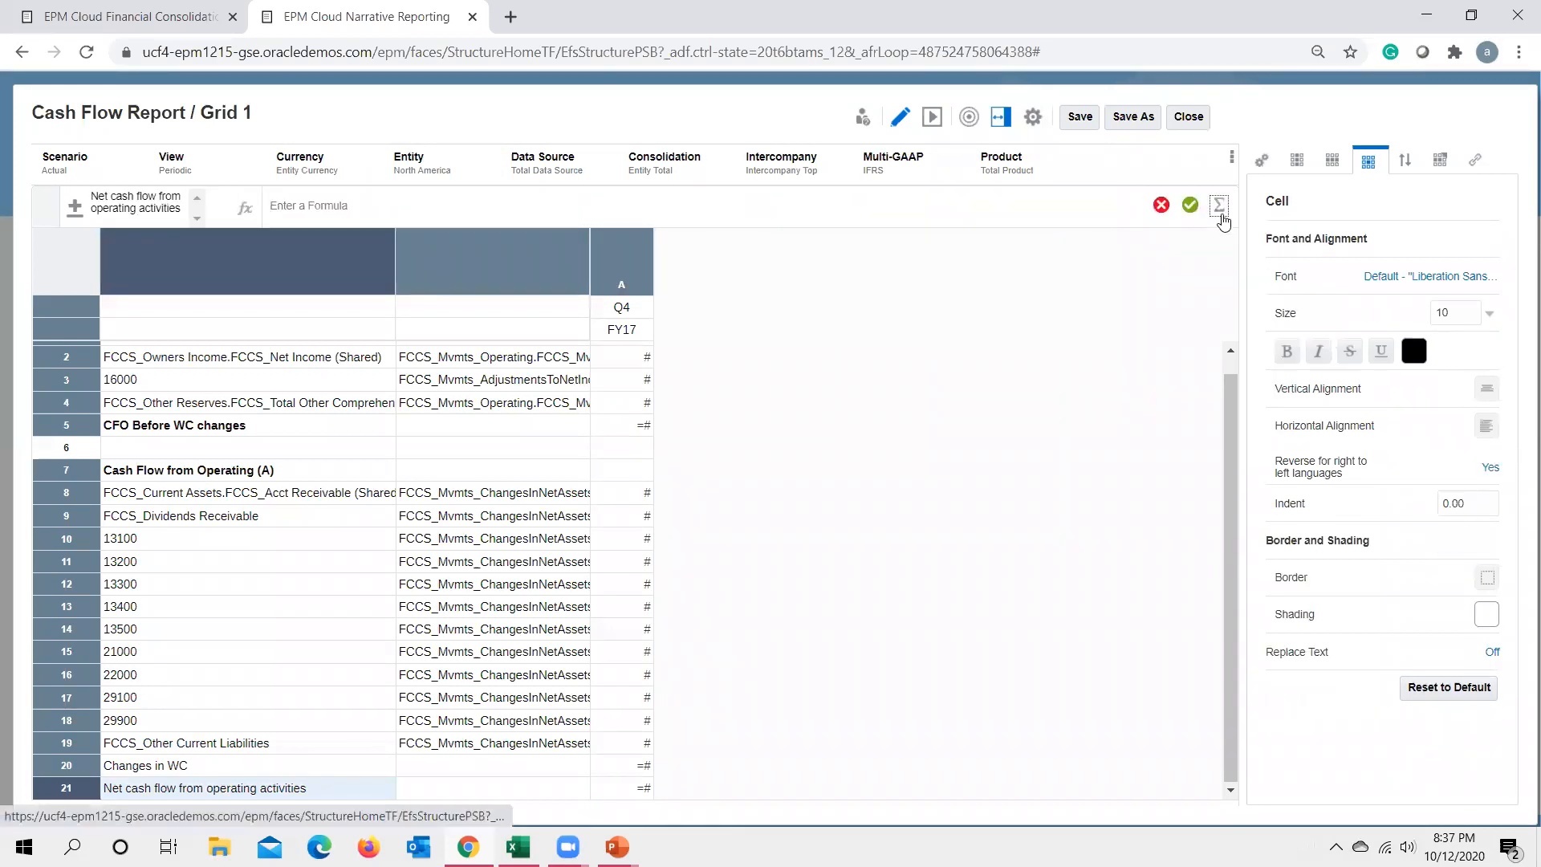
pyautogui.scroll(-5, 1127, 500)
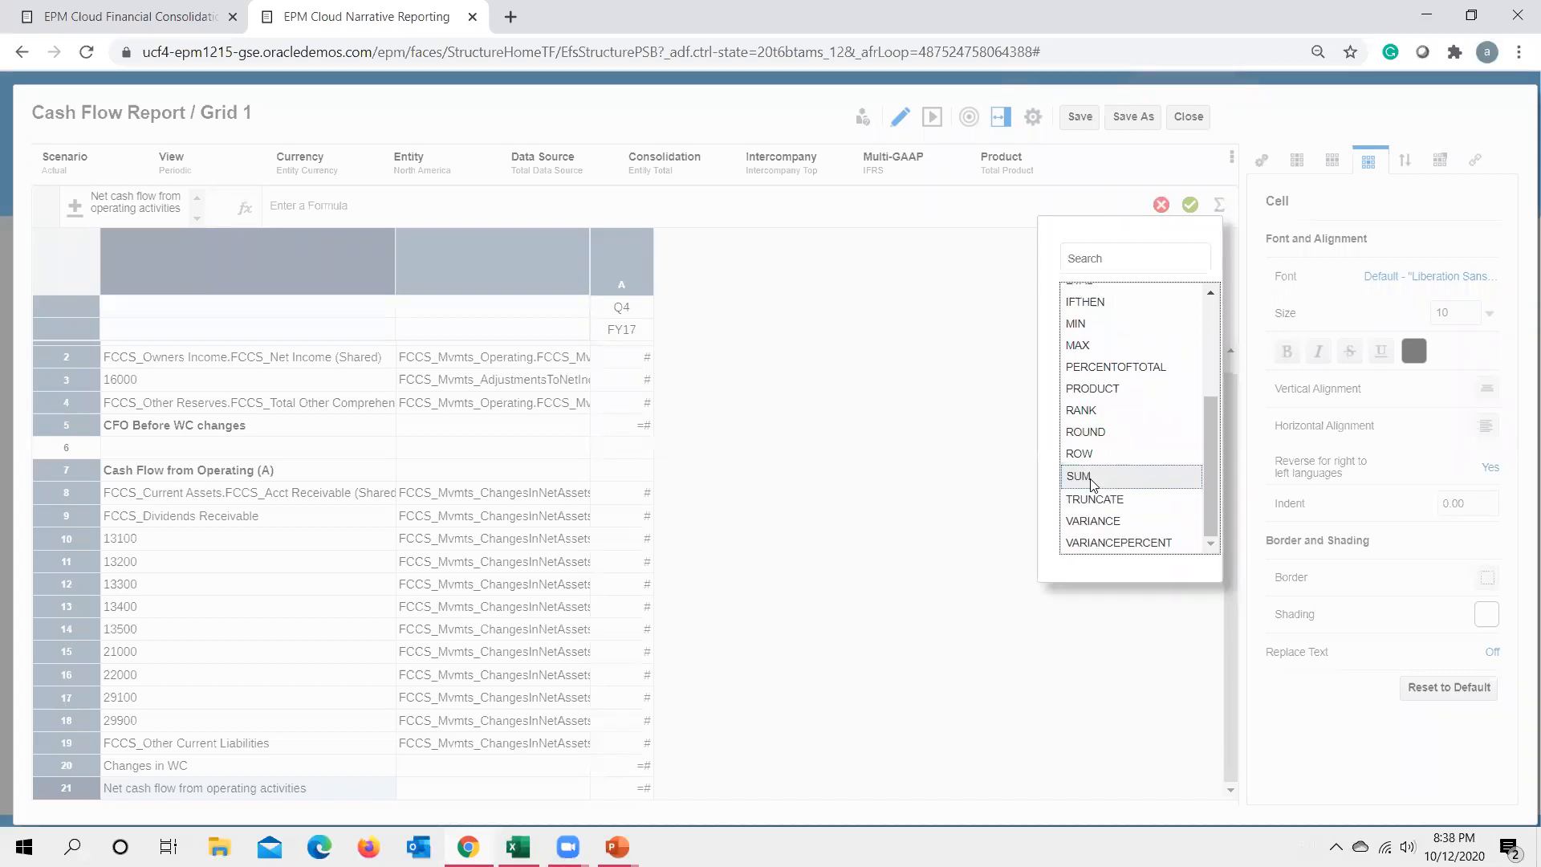
pyautogui.click(1090, 478)
pyautogui.click(1219, 211)
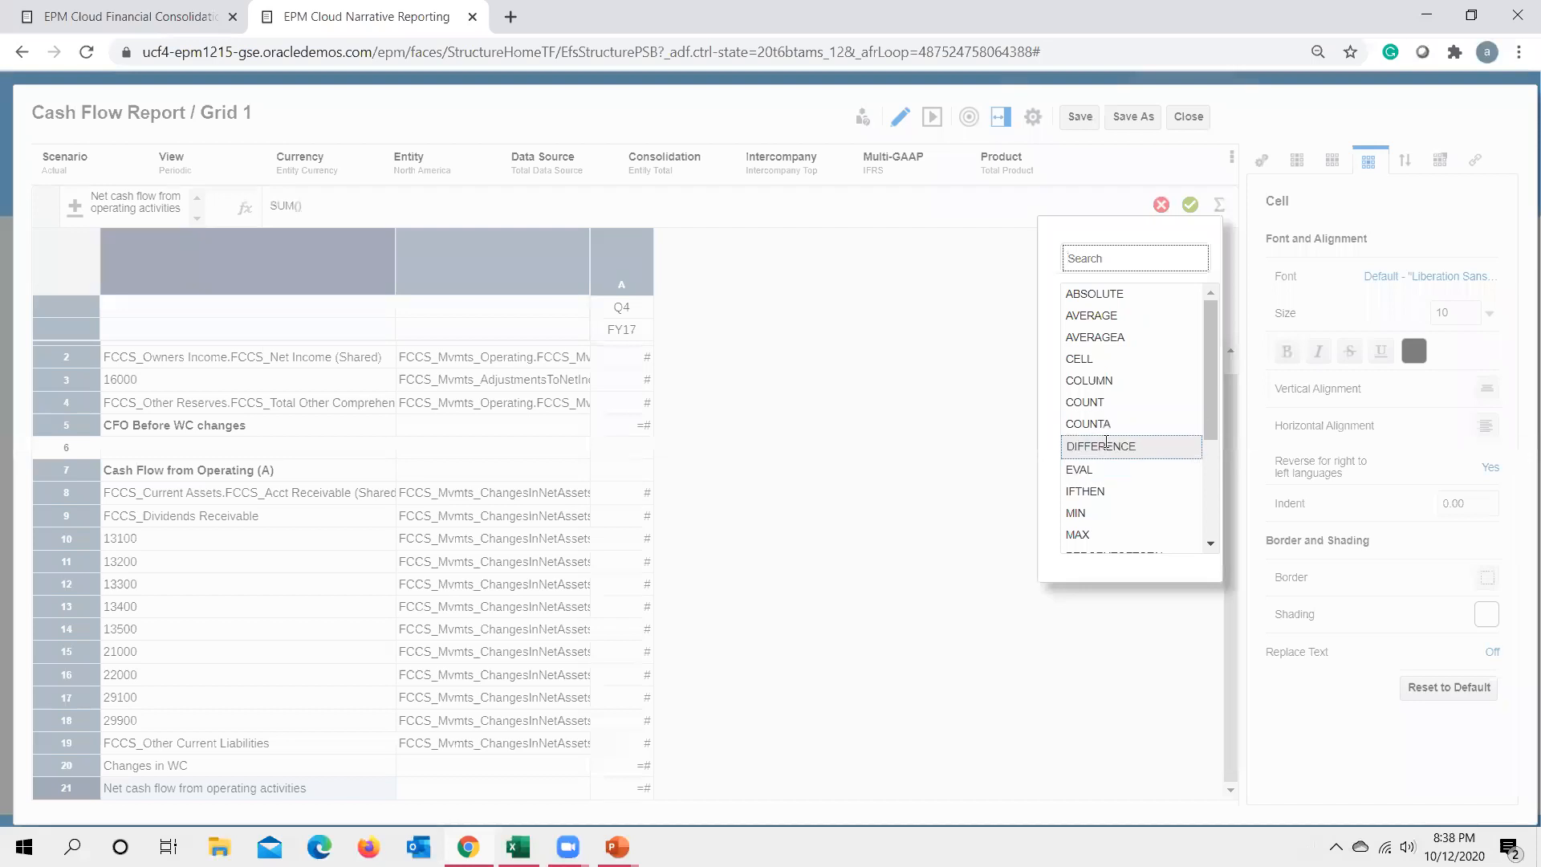
pyautogui.scroll(-5, 1156, 449)
pyautogui.click(1080, 456)
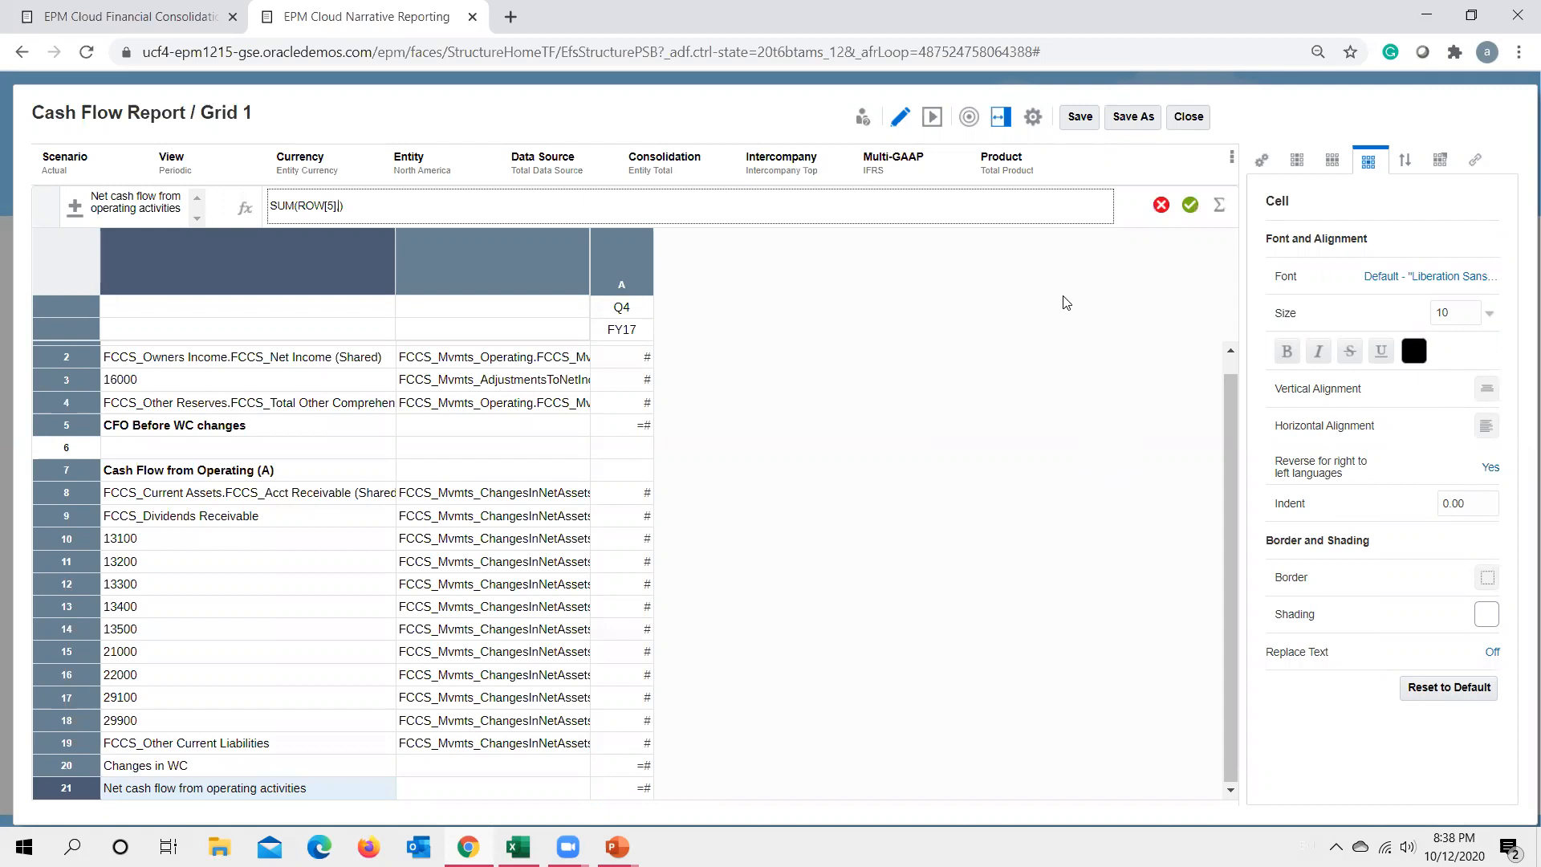
pyautogui.write(',ROW[20')
pyautogui.click(1190, 206)
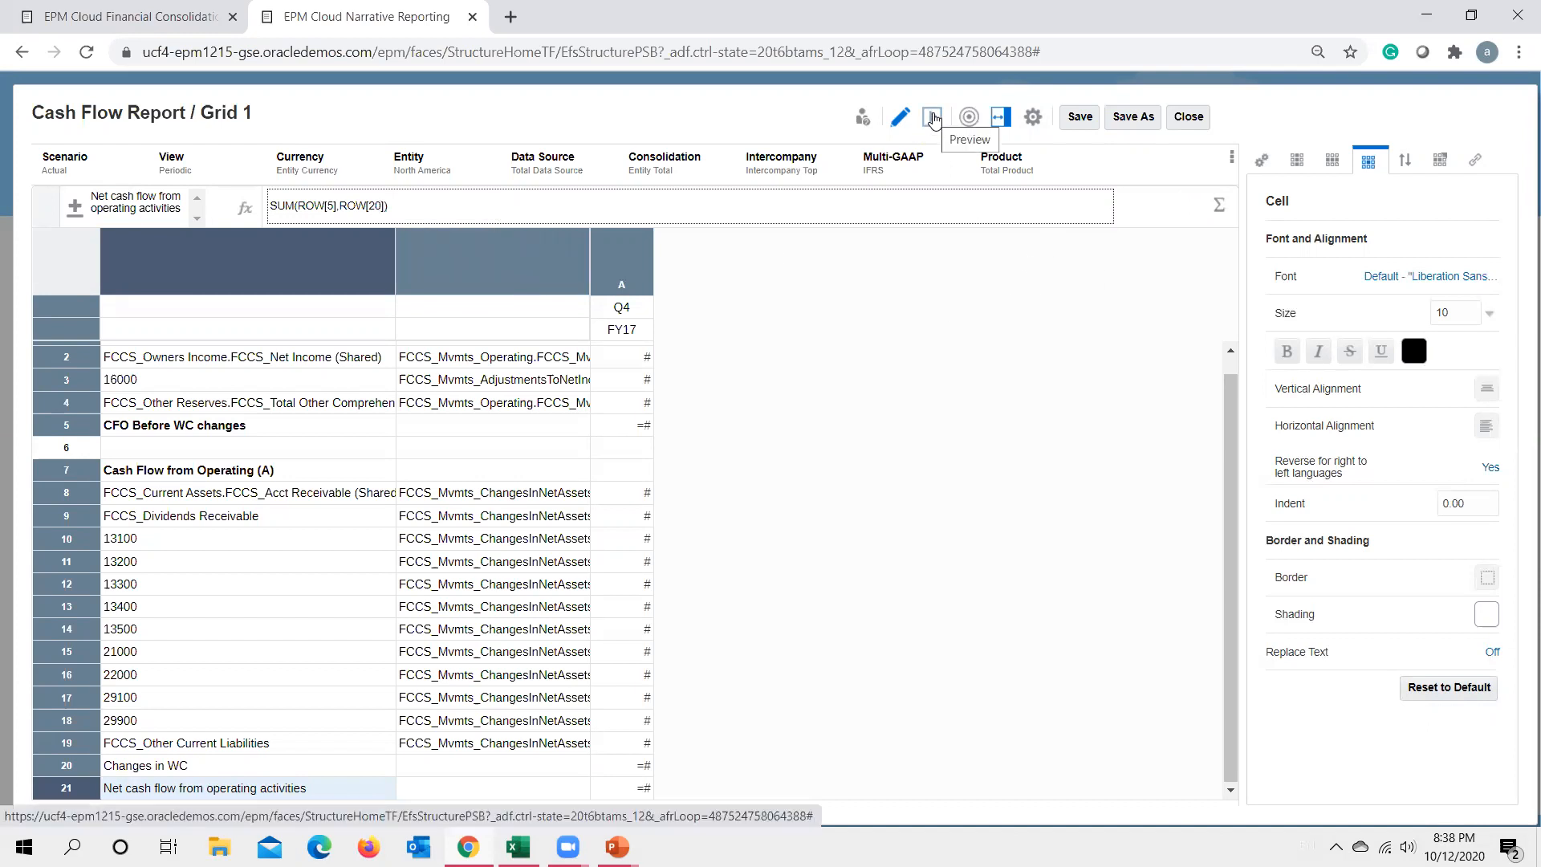
pyautogui.click(932, 118)
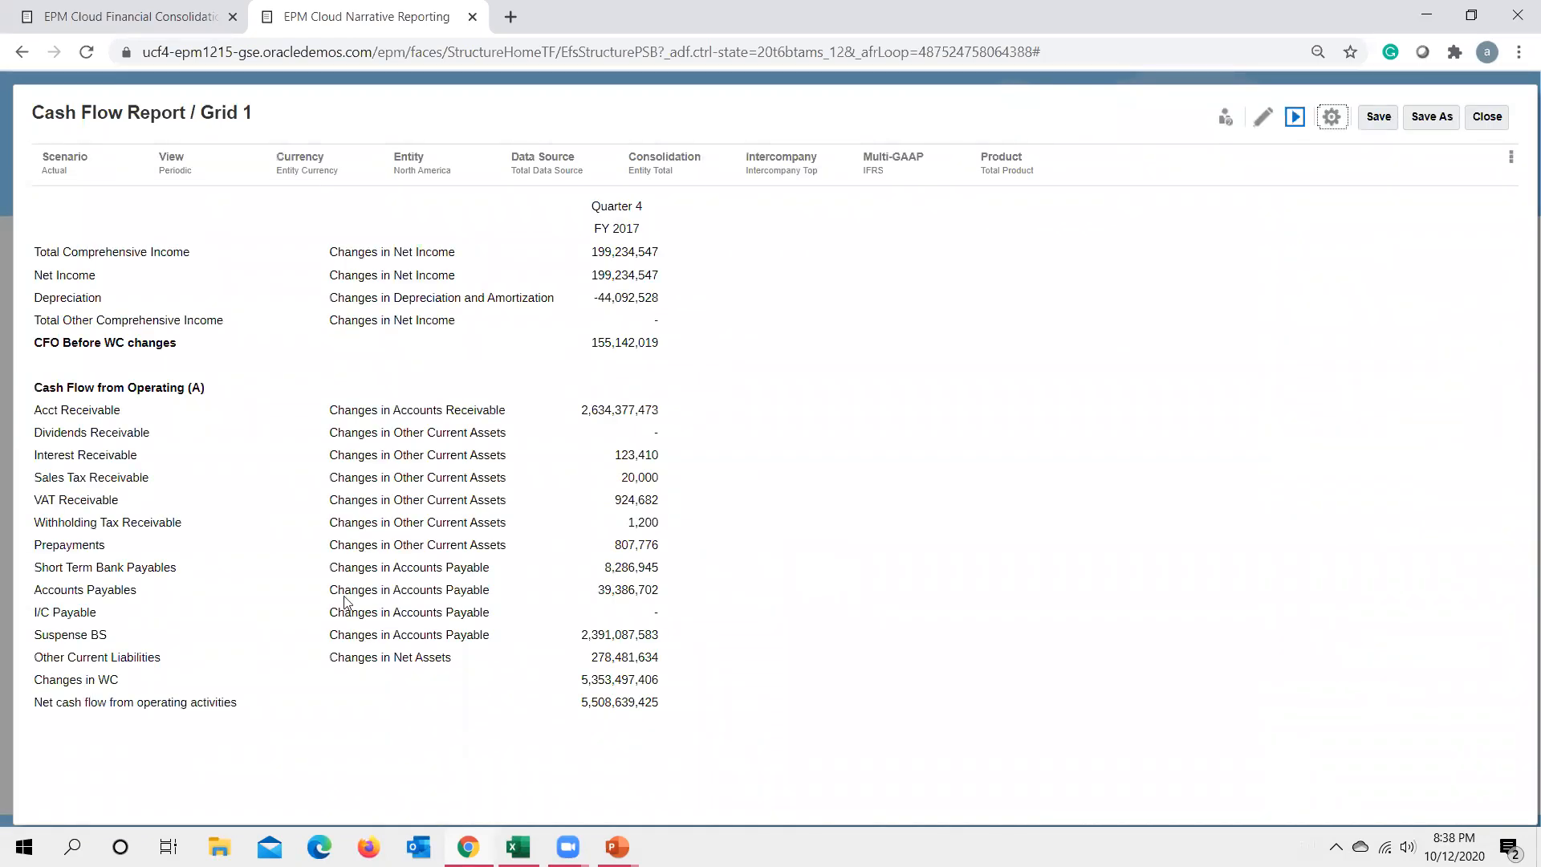
# Return to editing the grid and make the Changes in WC and Net cash flow from operating activities headings bold.
pyautogui.click(1262, 118)
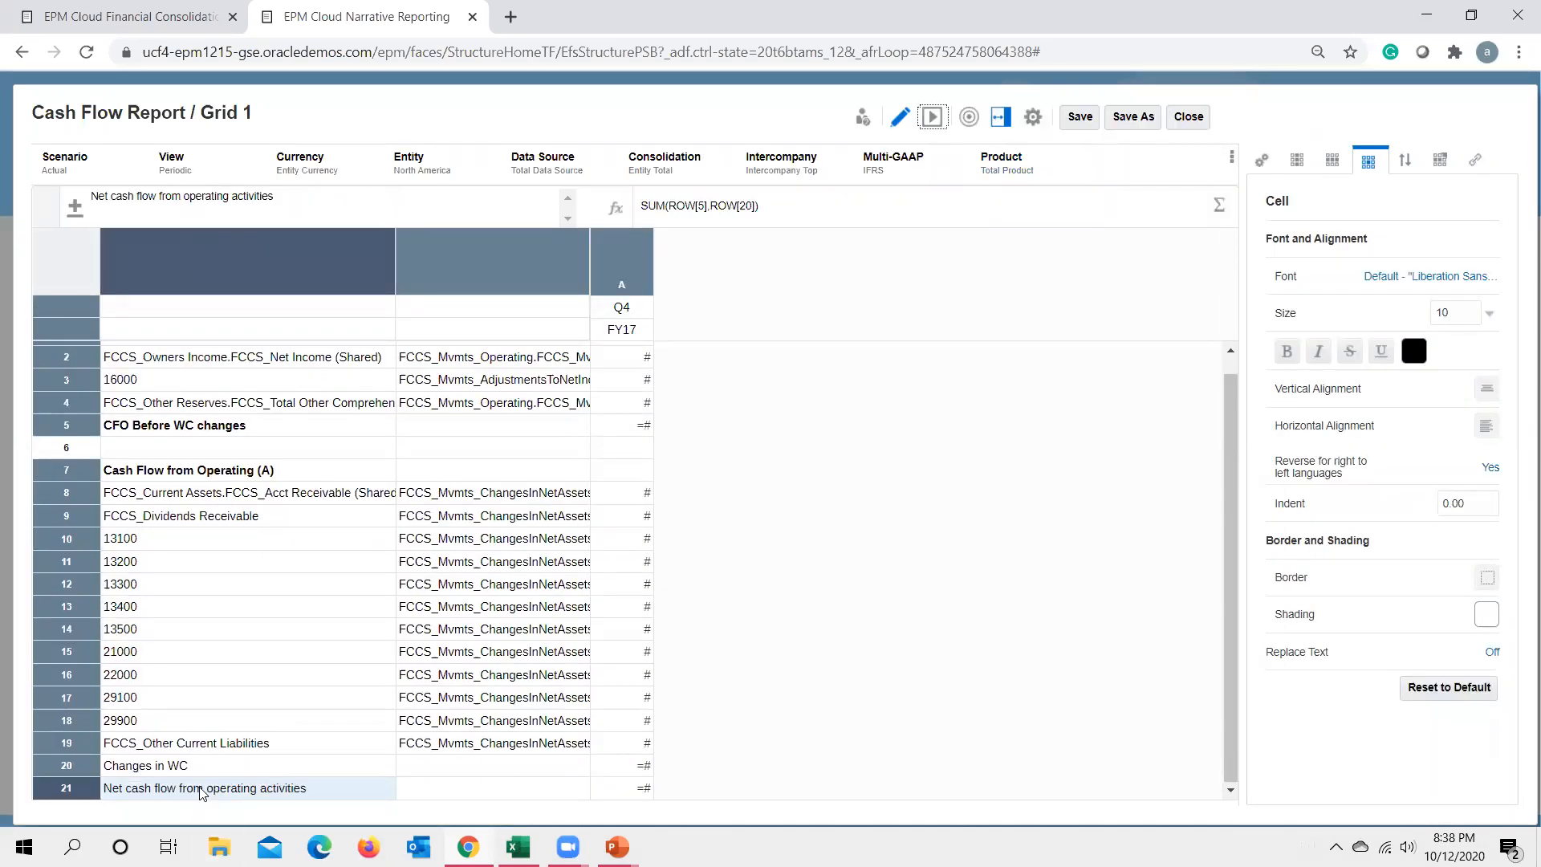
pyautogui.keyDown('ctrl'); pyautogui.click(183, 766); pyautogui.keyUp('ctrl')
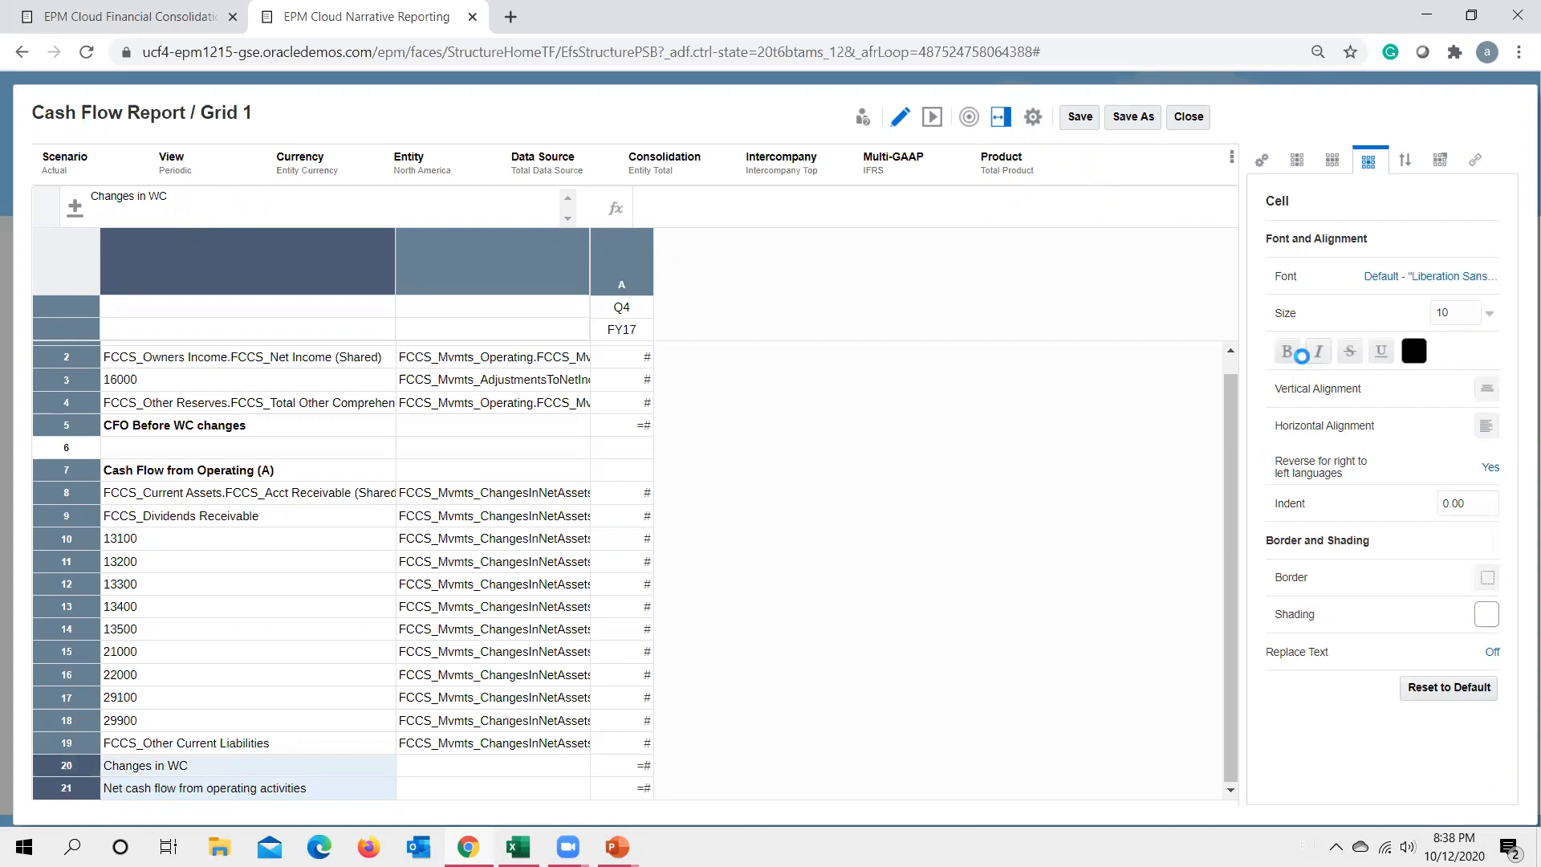
pyautogui.click(1300, 353)
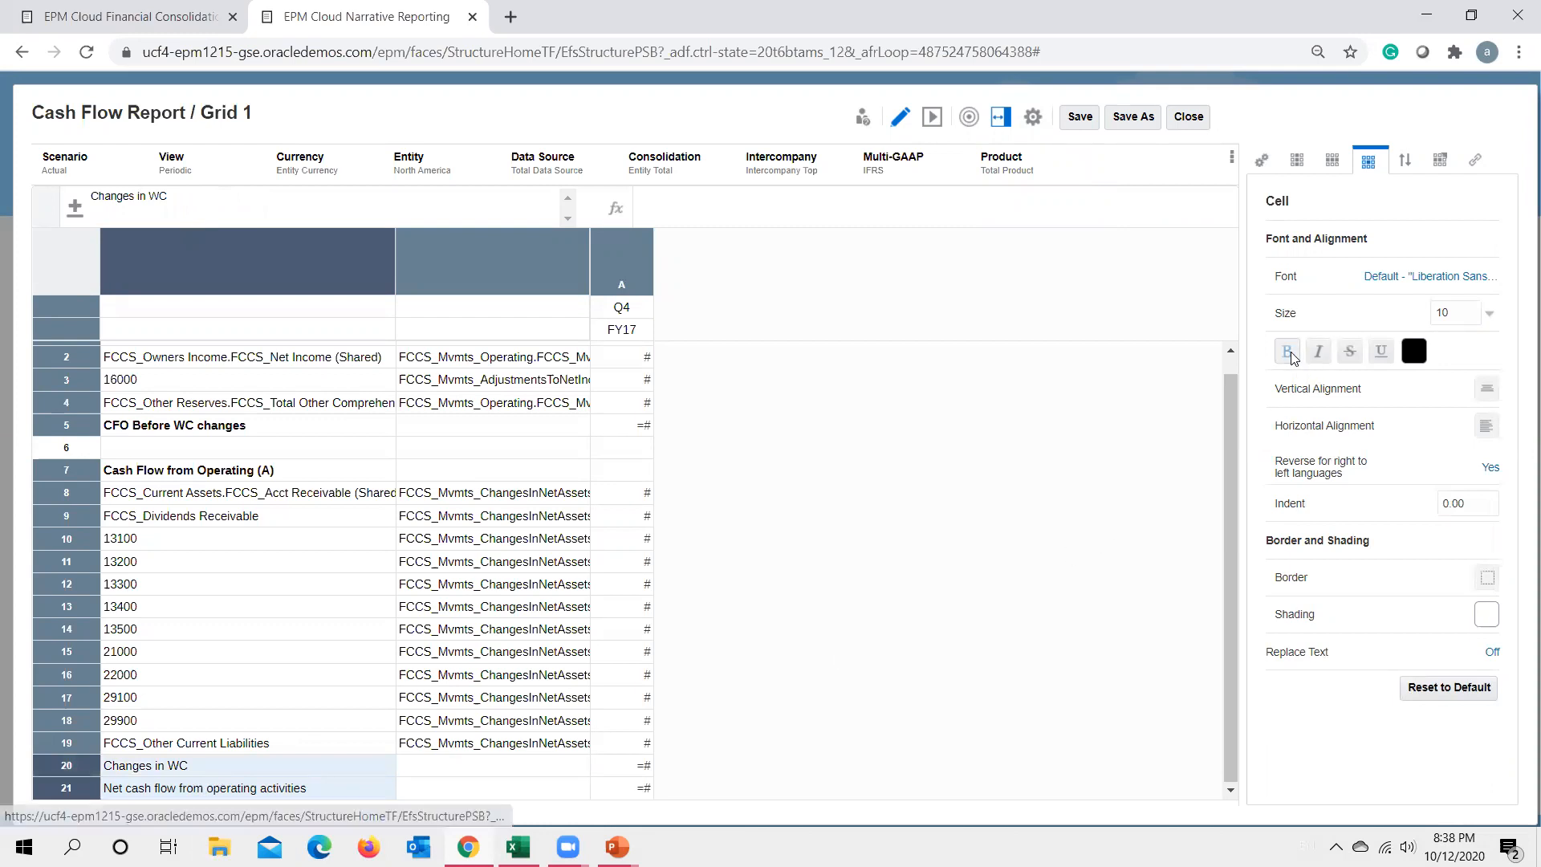
# Hide the movement heading column and preview the grid.
pyautogui.click(474, 260)
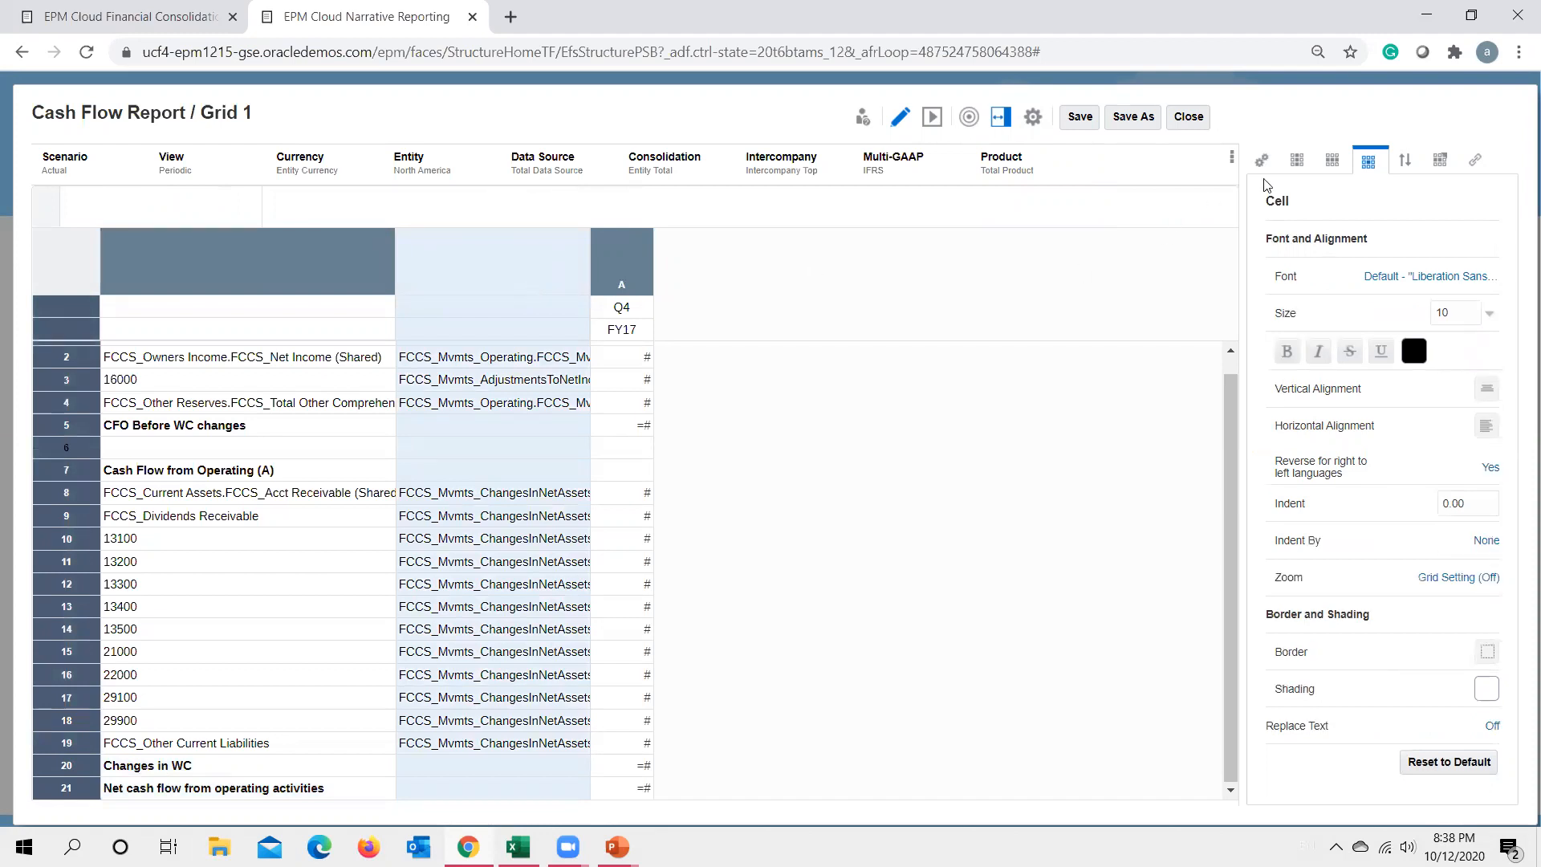
pyautogui.click(1299, 162)
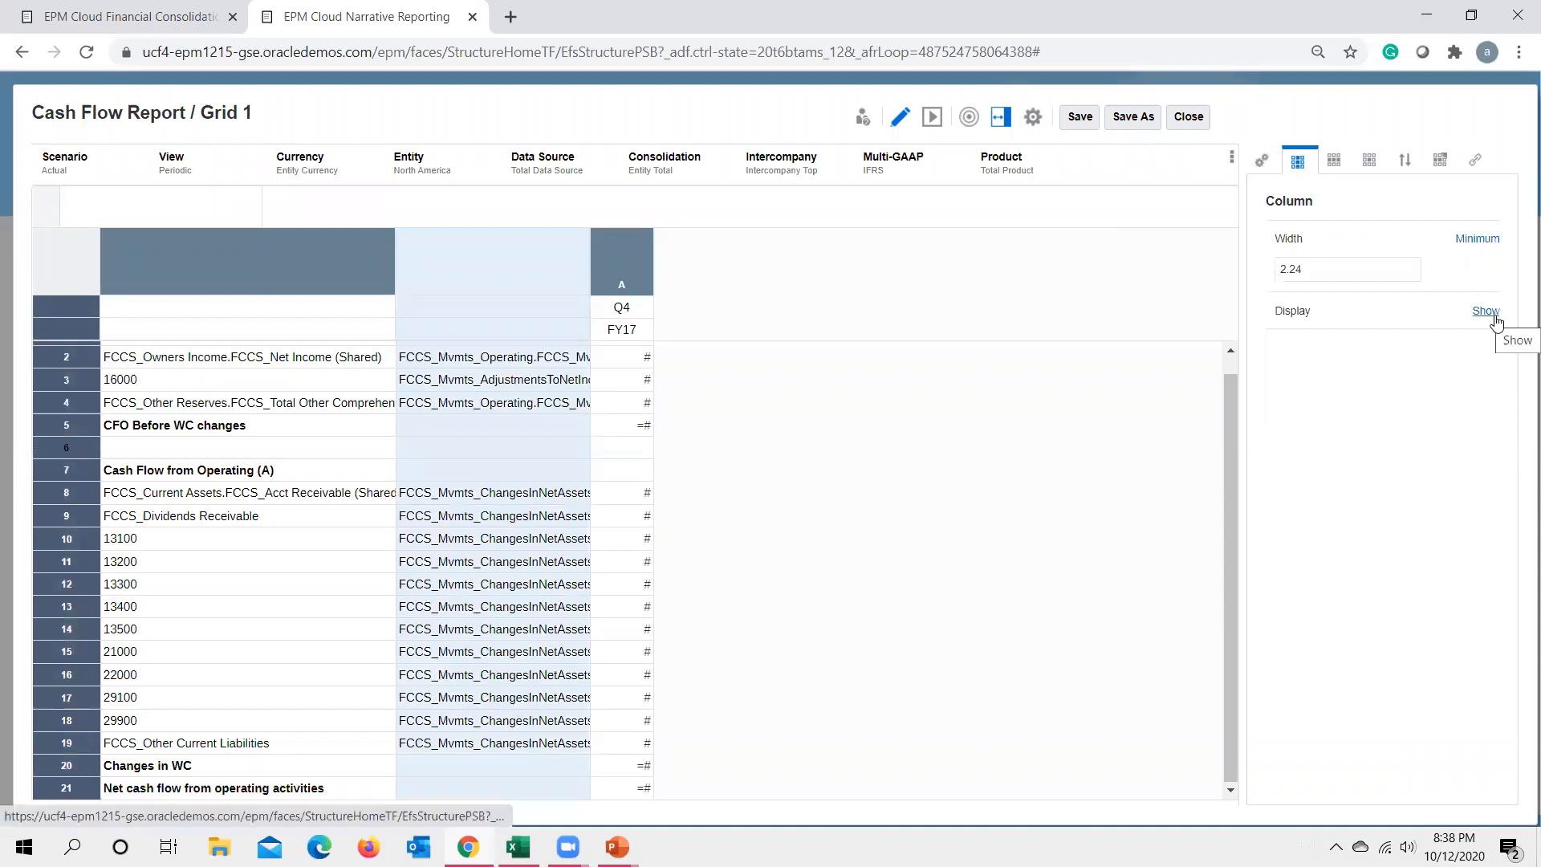
pyautogui.click(1486, 312)
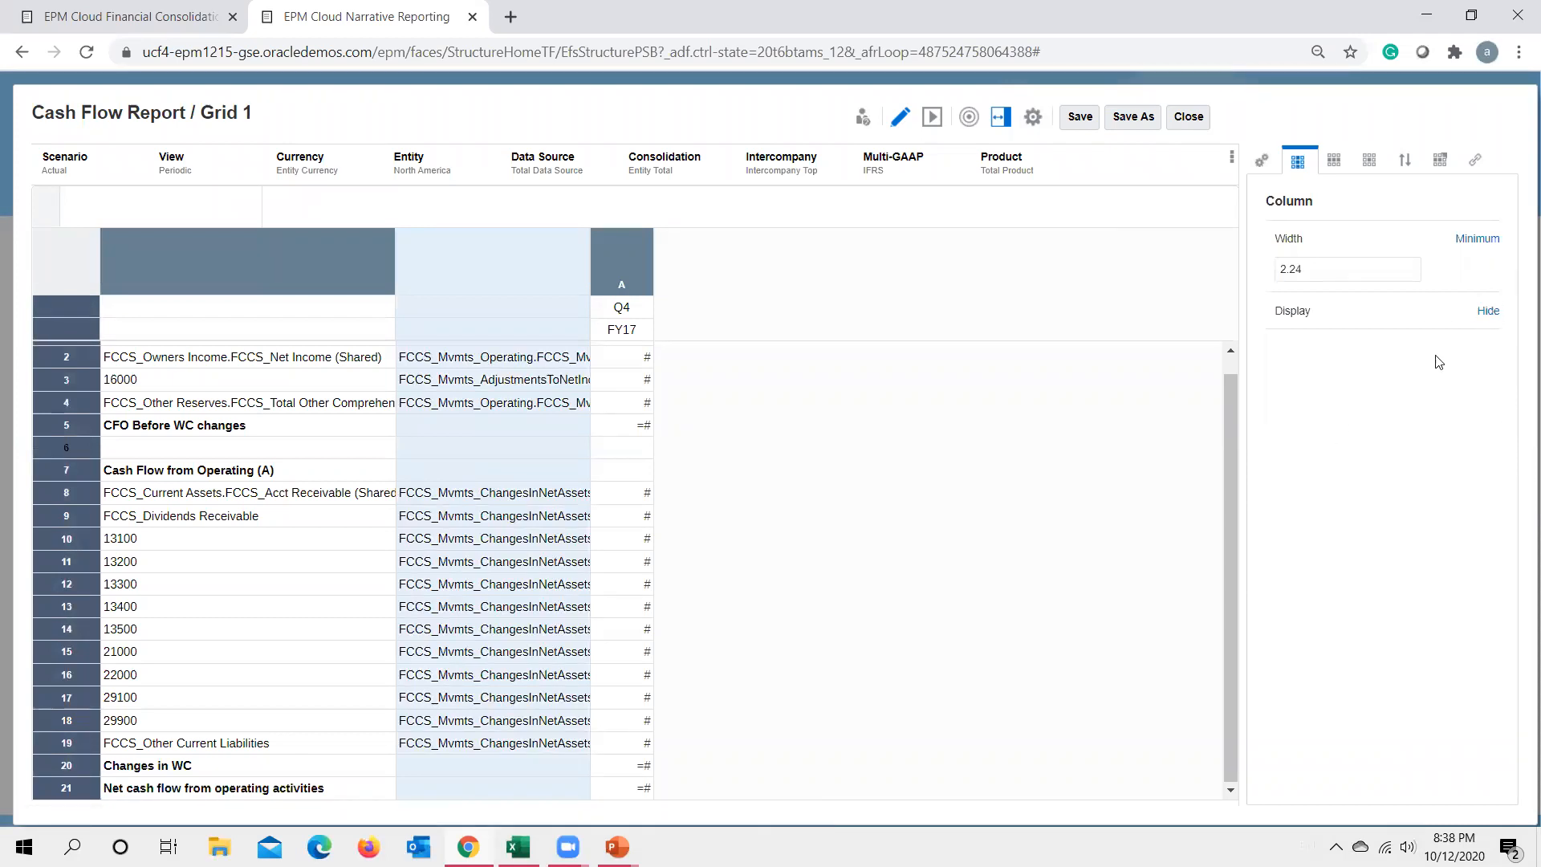
pyautogui.click(932, 116)
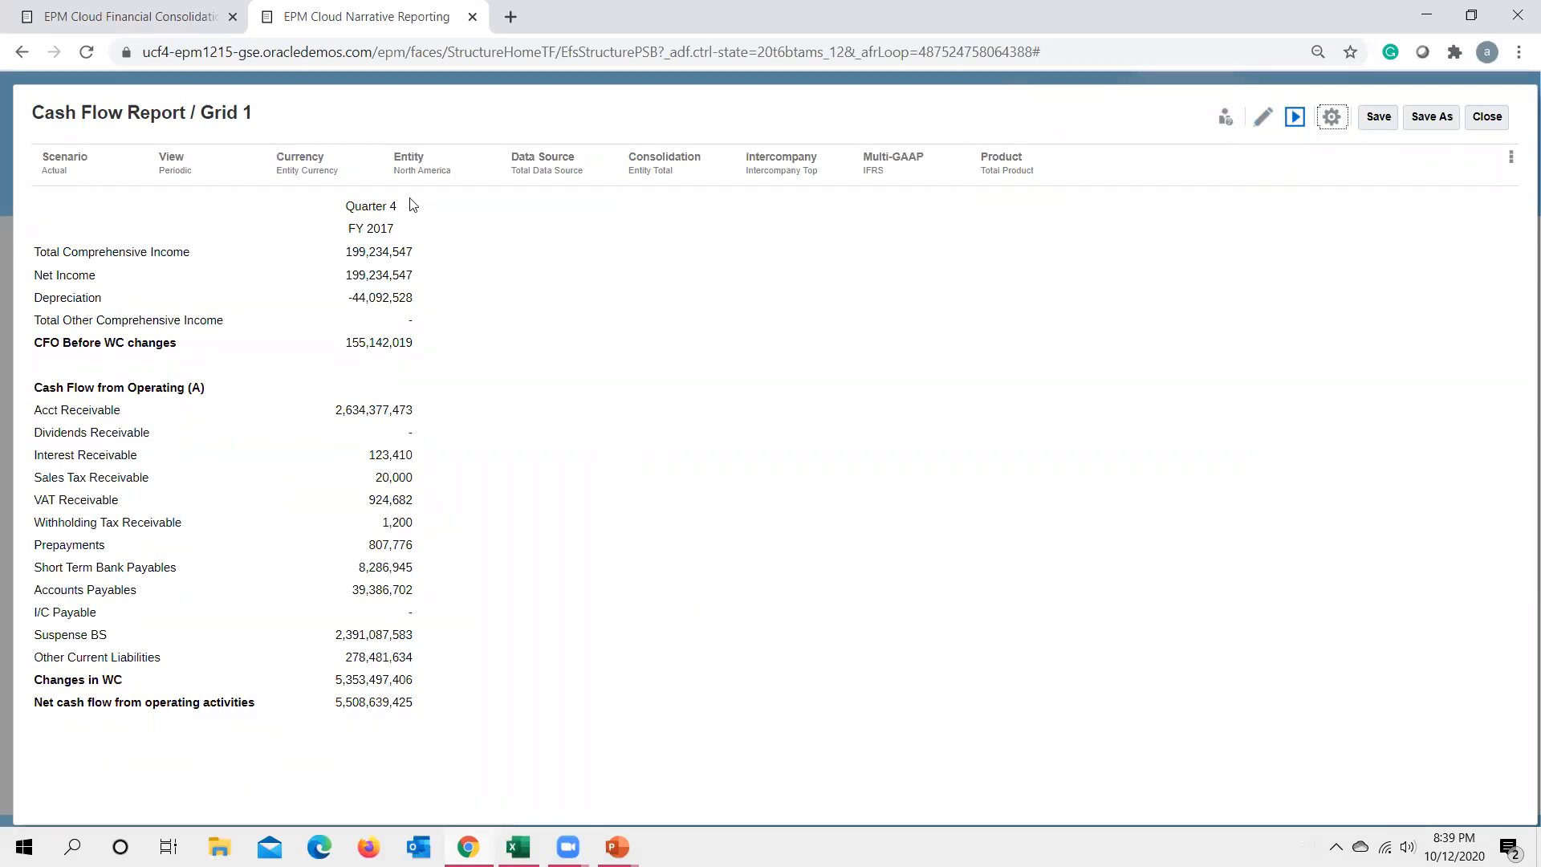
# Return to editing the grid and insert a data column before column A.
pyautogui.click(1263, 118)
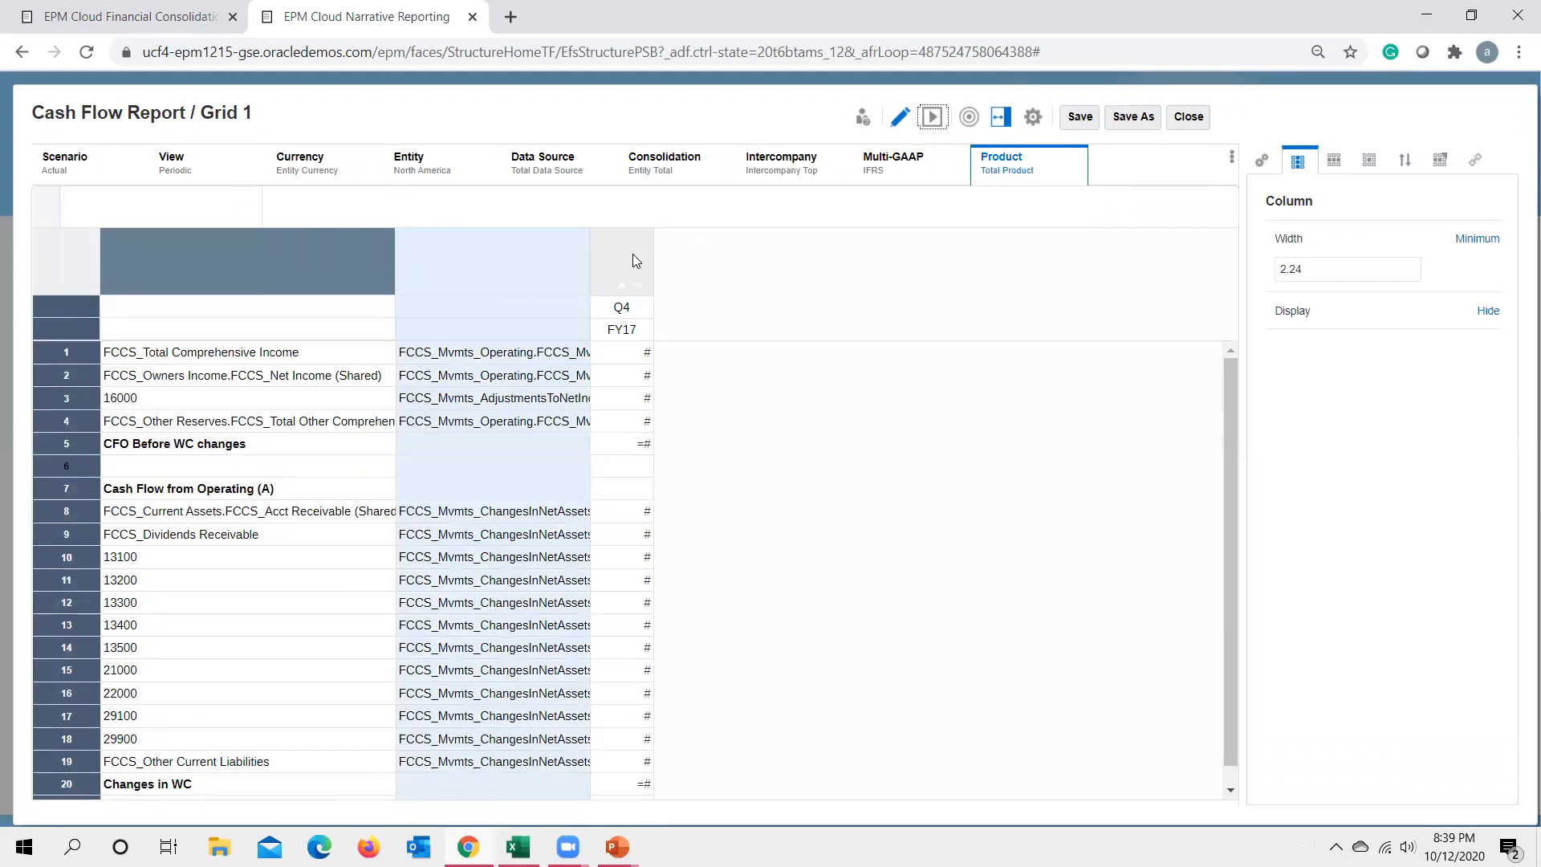
pyautogui.rightClick(638, 291)
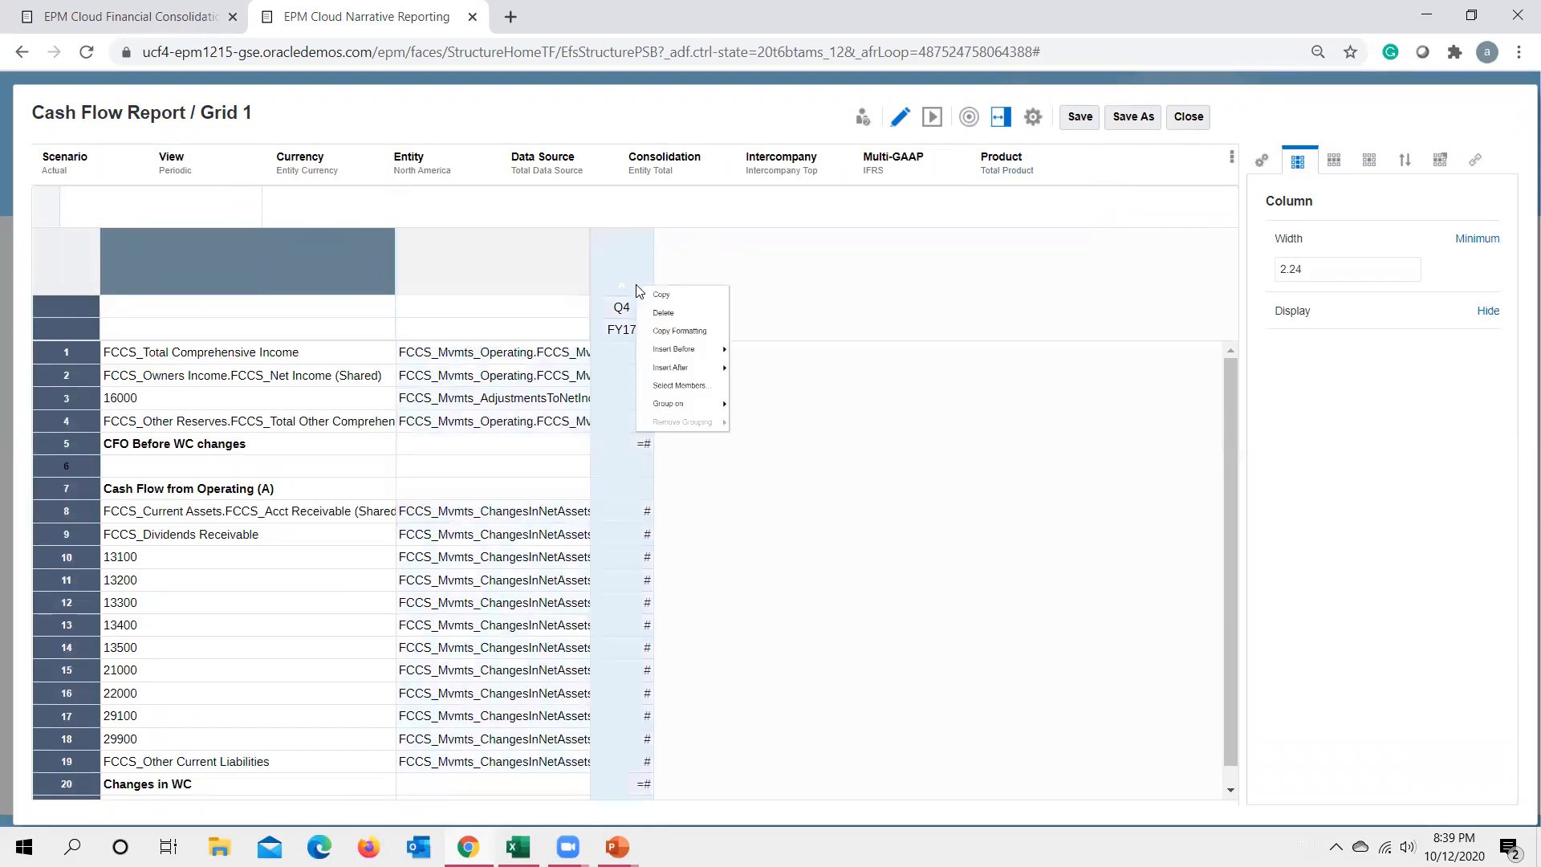
pyautogui.moveTo(759, 407)
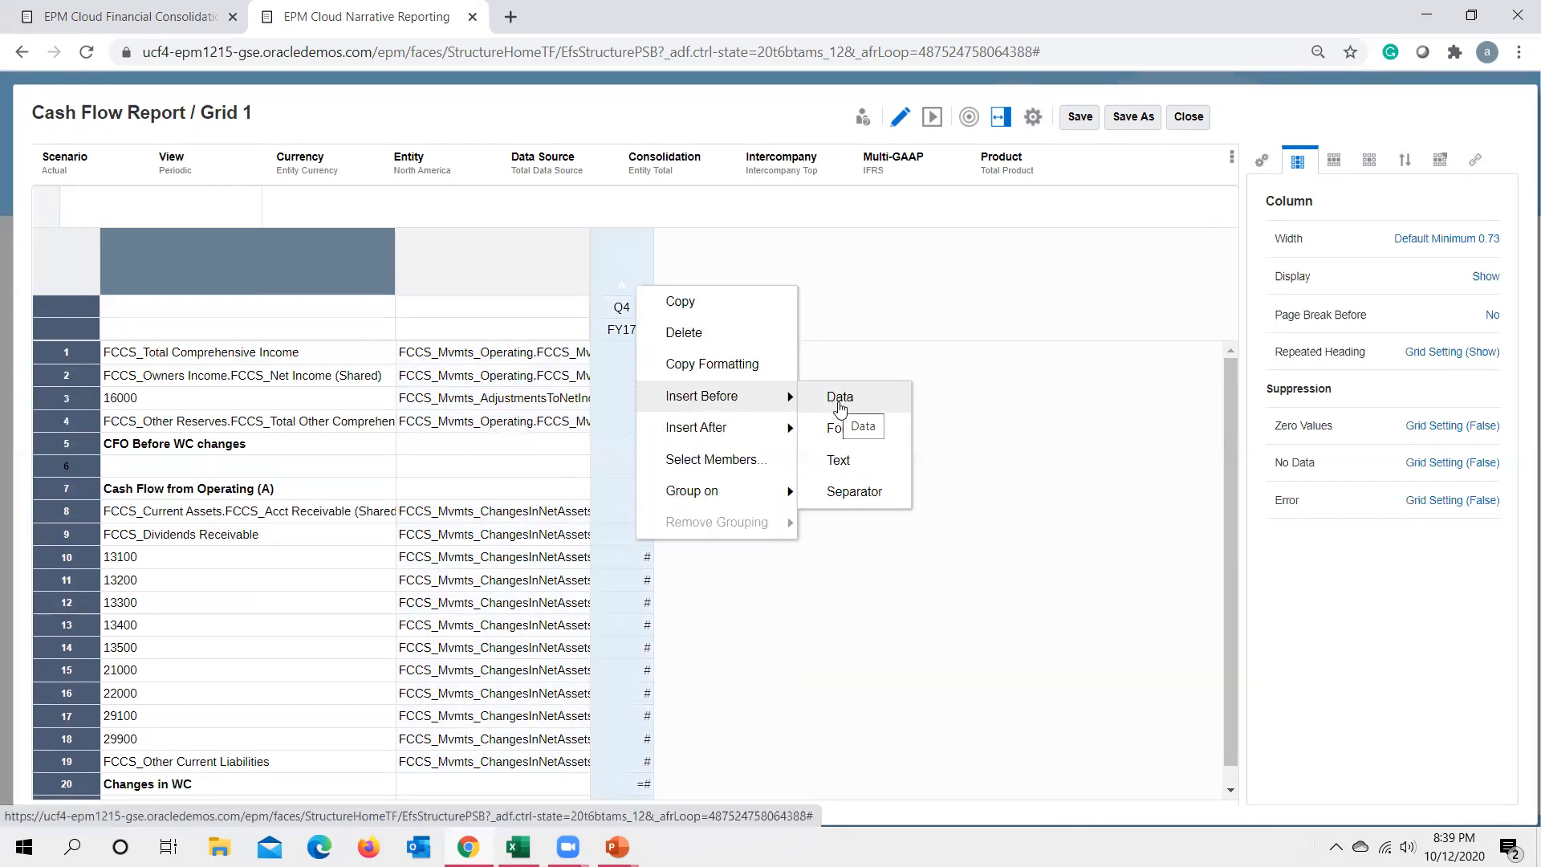
pyautogui.click(840, 398)
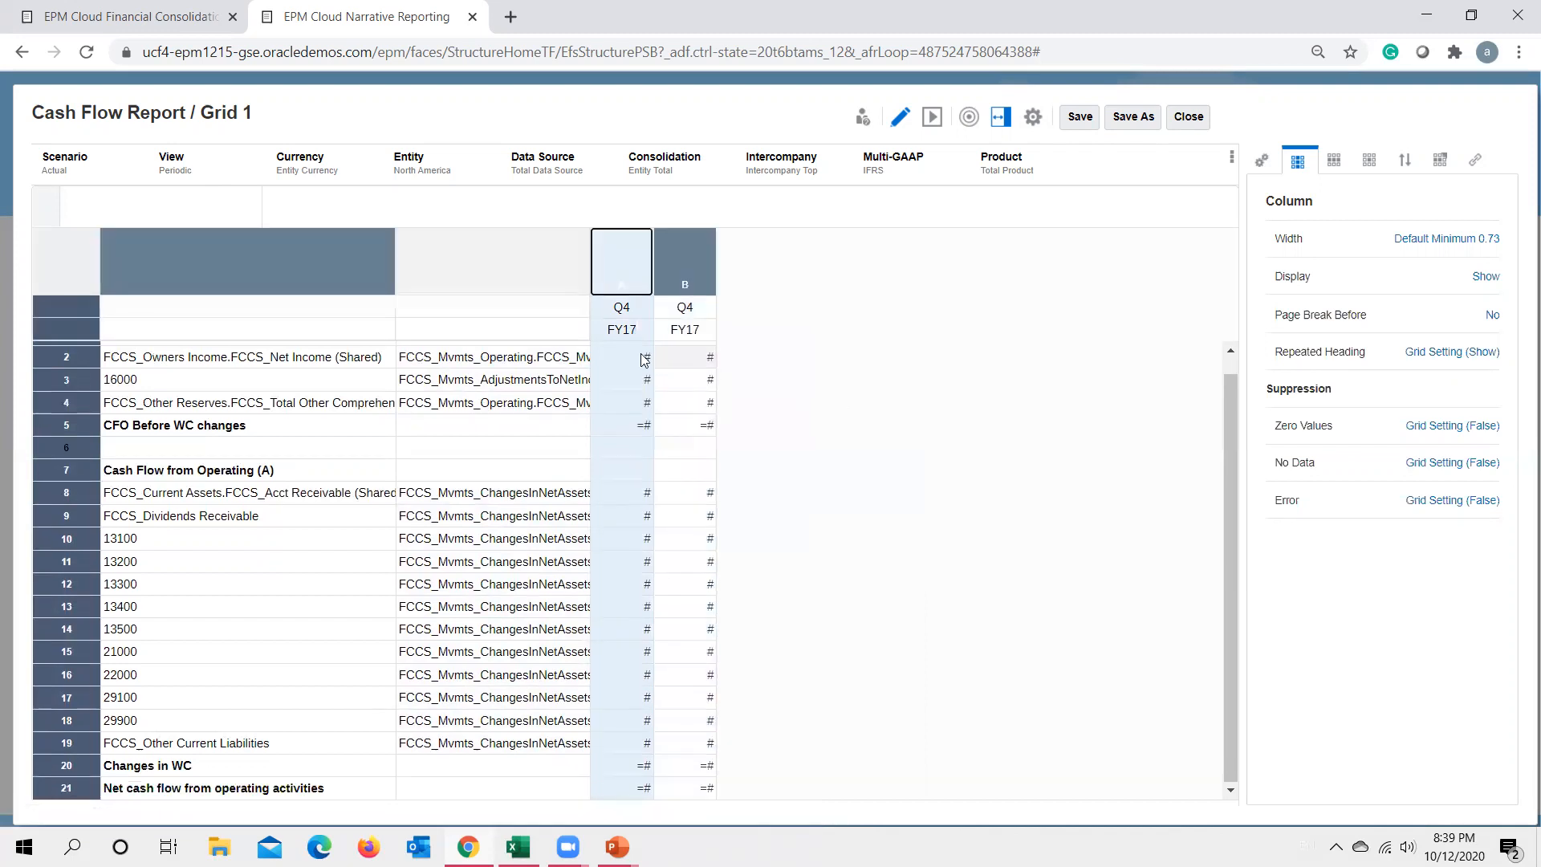
# Change column A's Years member to FY 2018 in place of FY 2017, and preview the grid.
pyautogui.click(624, 330)
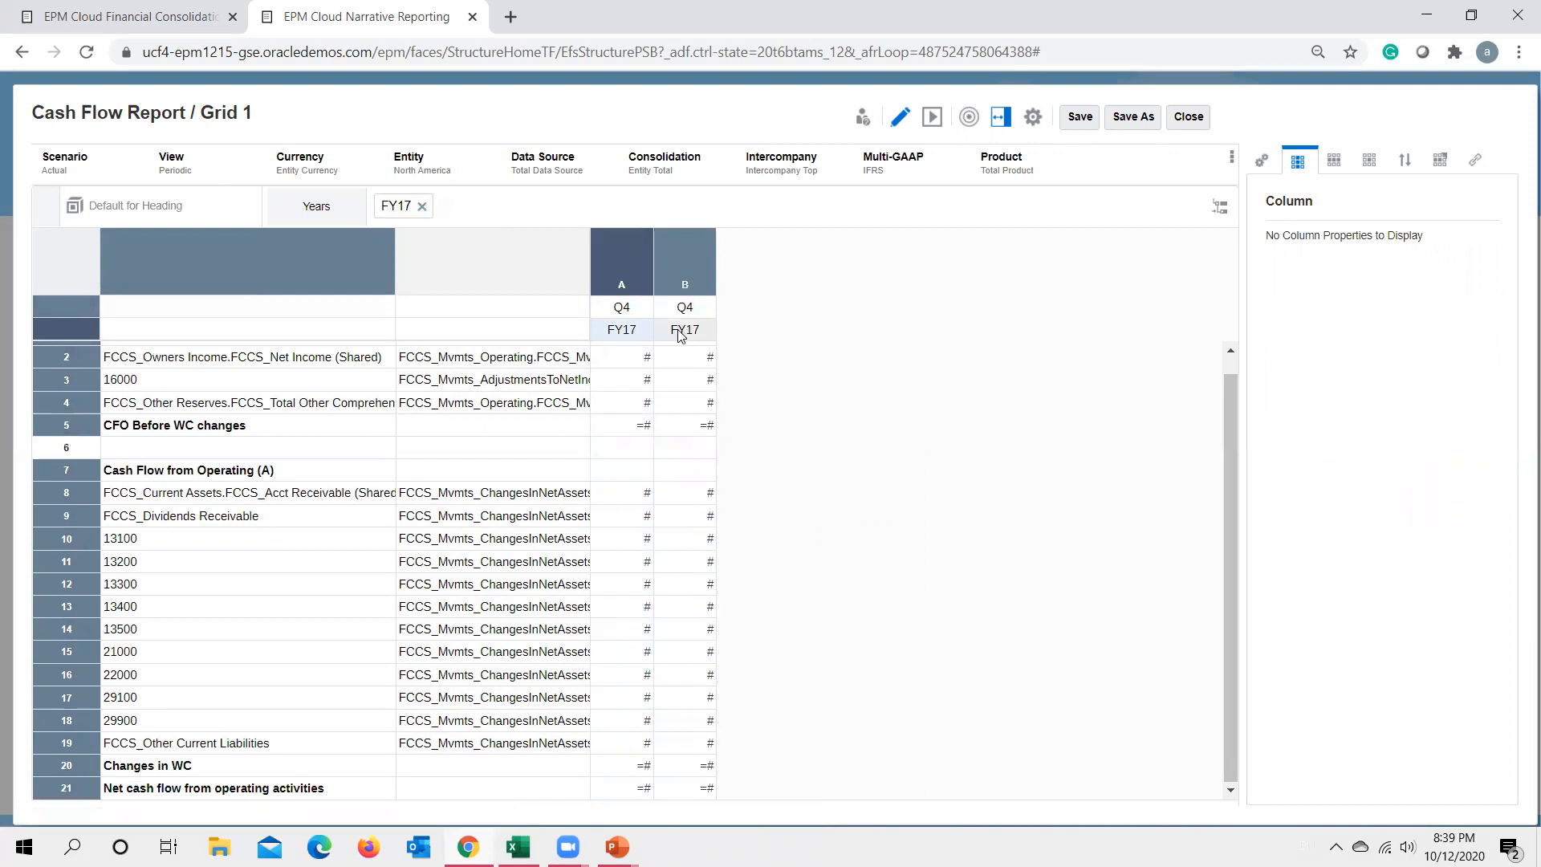
pyautogui.click(1220, 210)
pyautogui.click(746, 383)
pyautogui.click(786, 478)
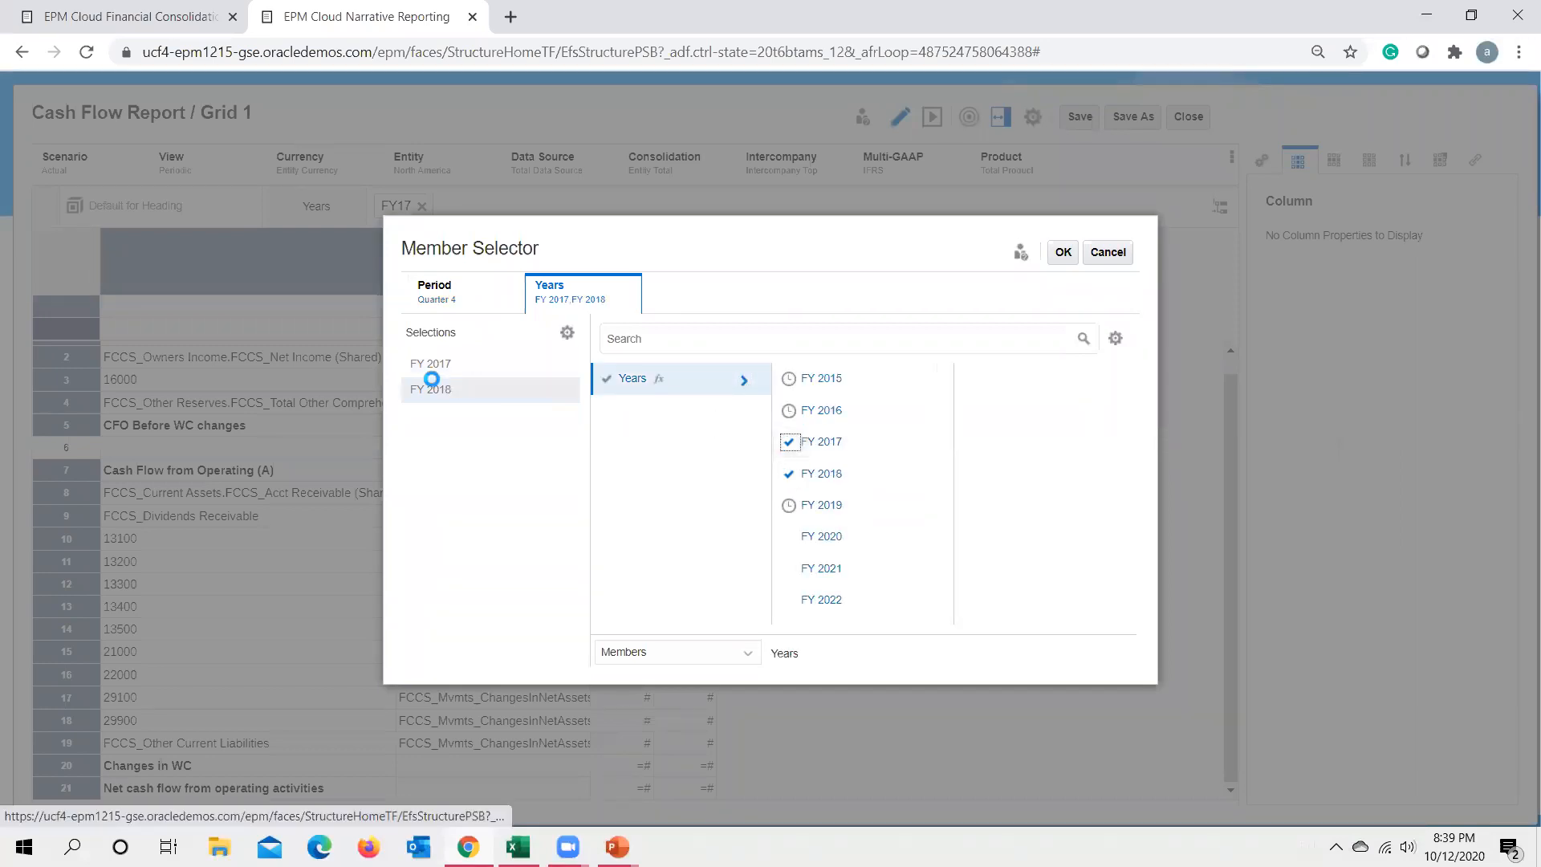
pyautogui.click(1059, 254)
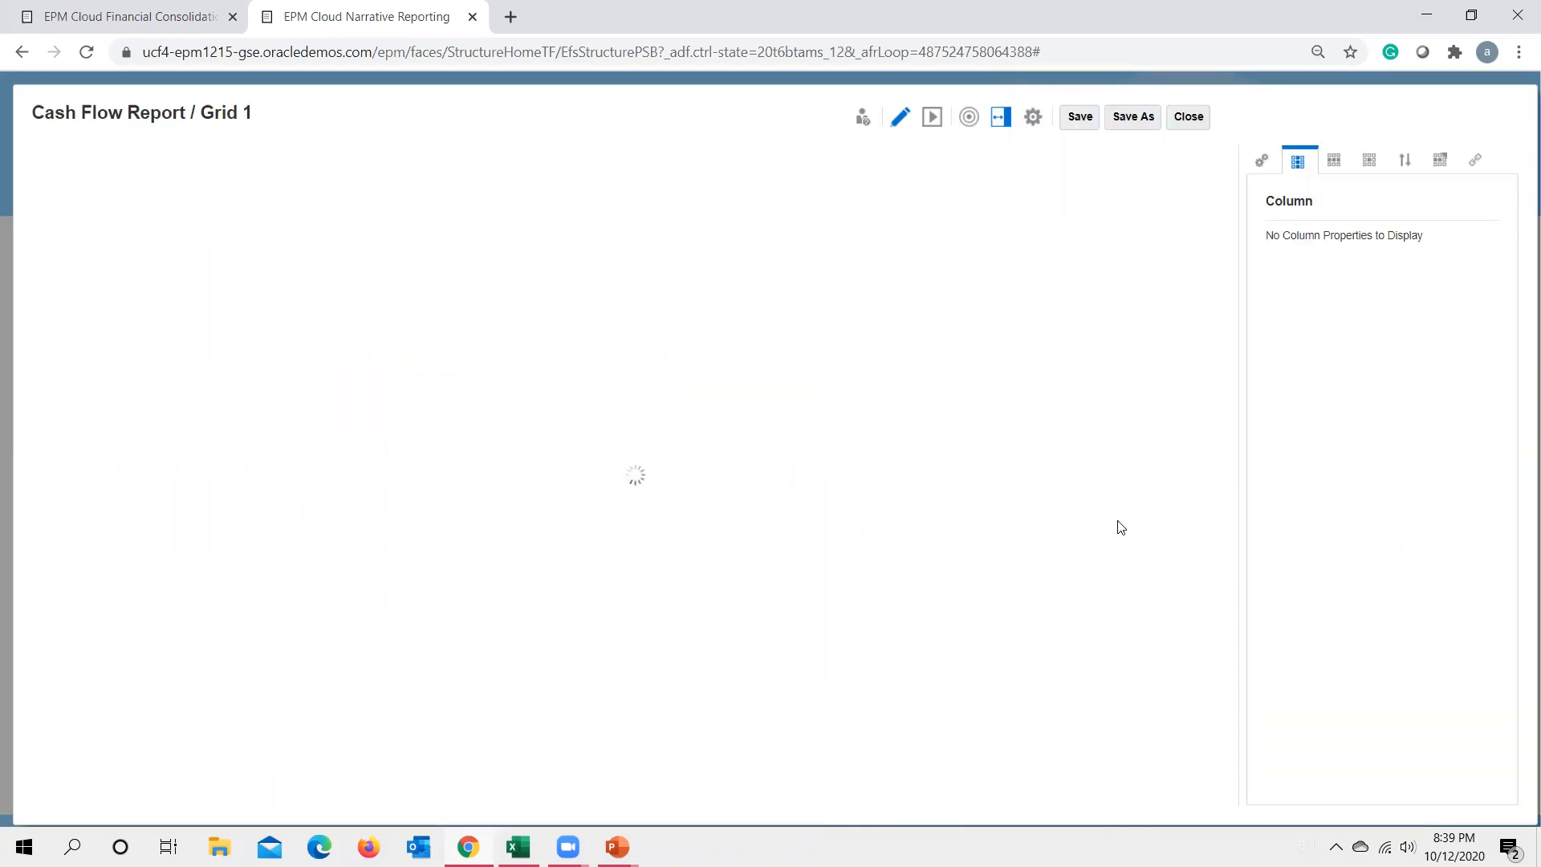
pyautogui.click(934, 118)
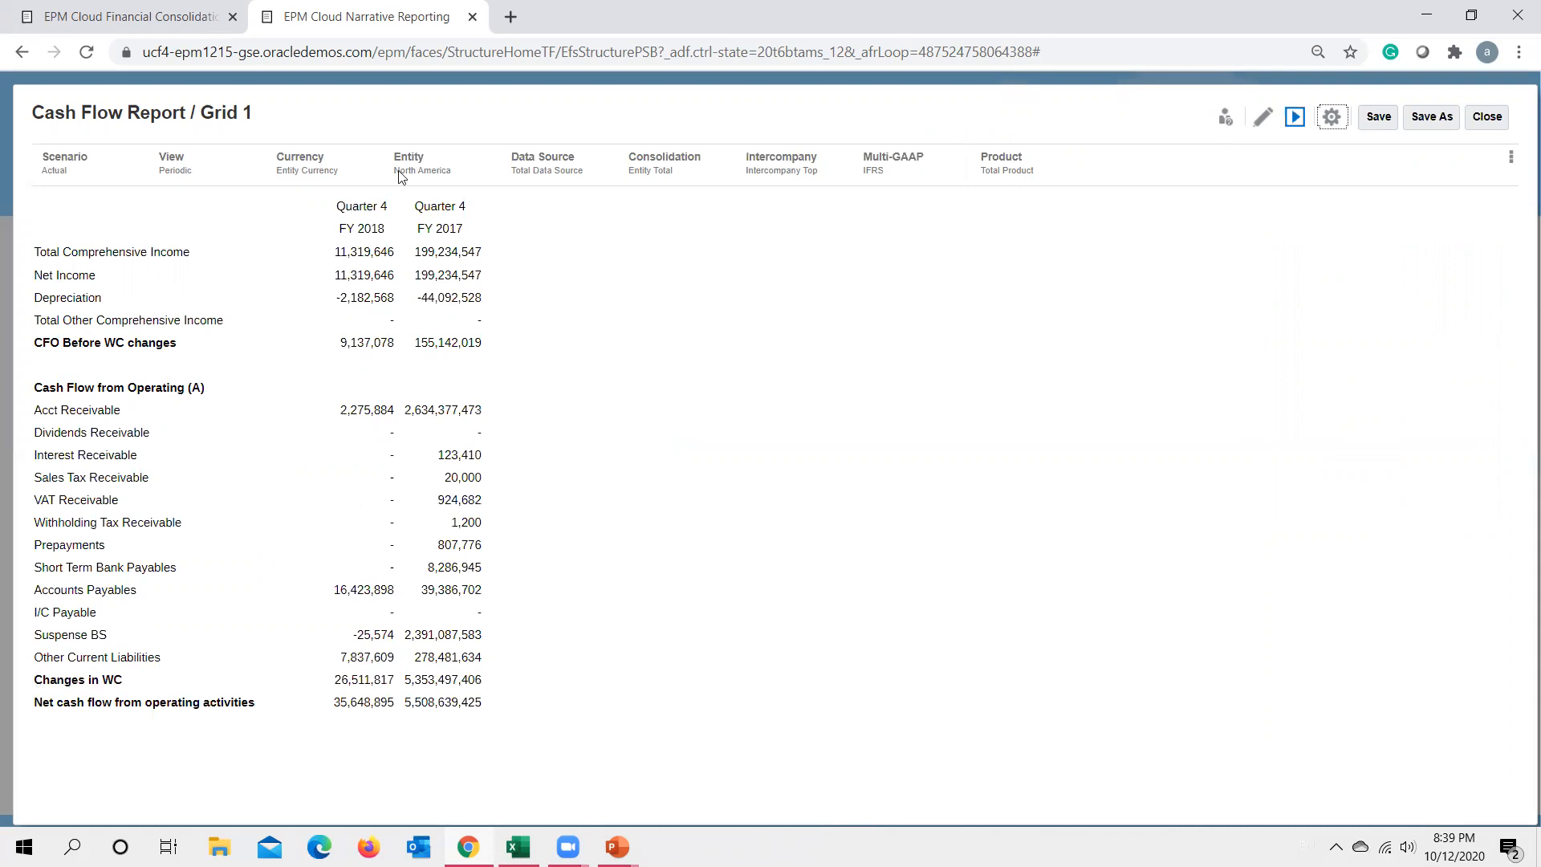
# Return to editing the grid and make row 29's Cash Flow from Financing Activity.C heading bold.
pyautogui.click(1263, 118)
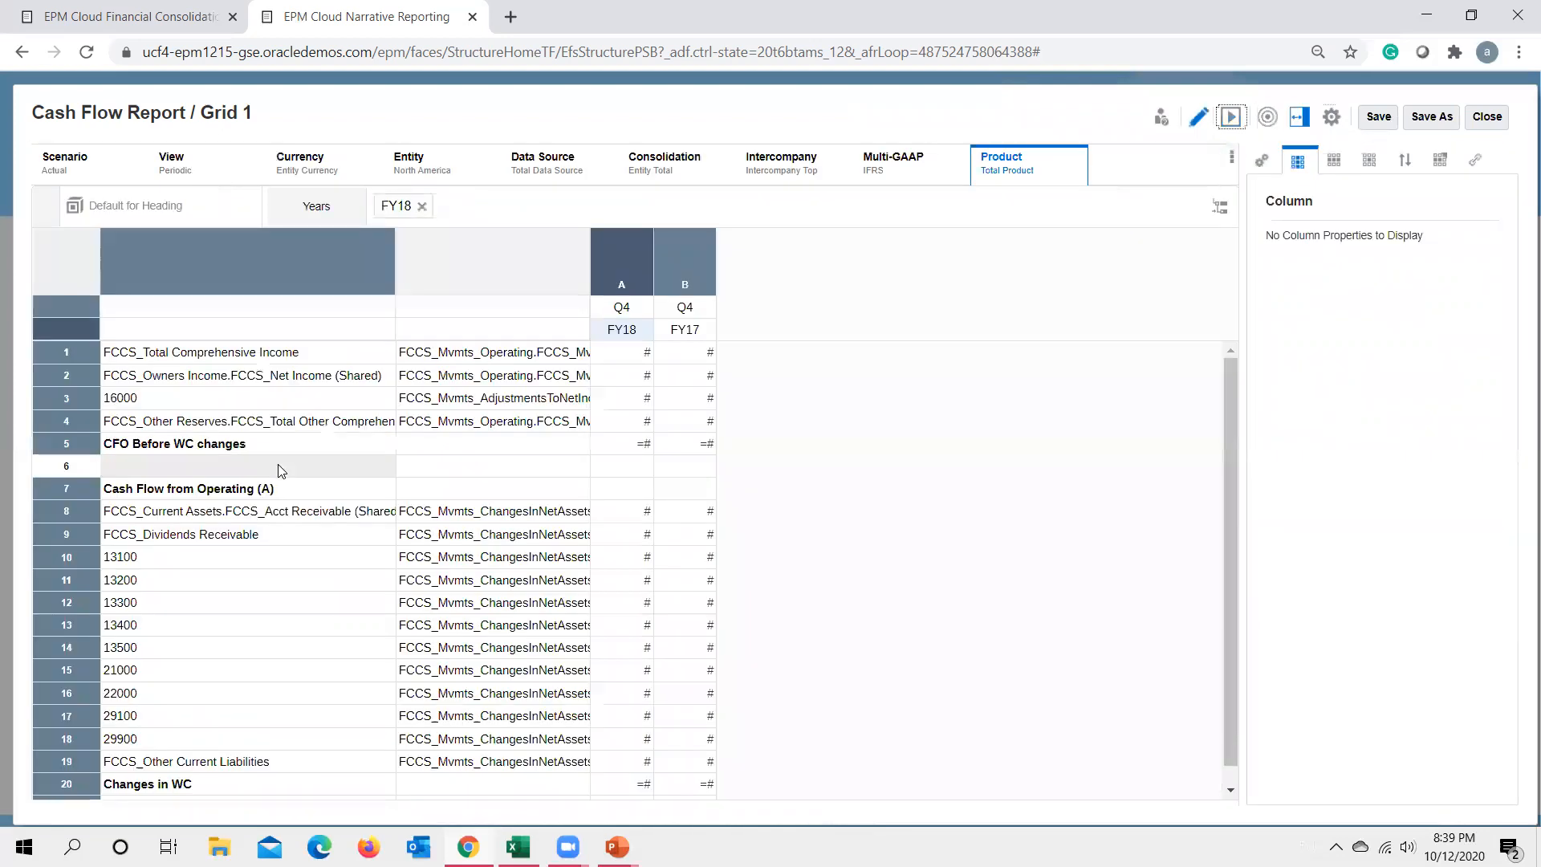
pyautogui.scroll(-2, 281, 471)
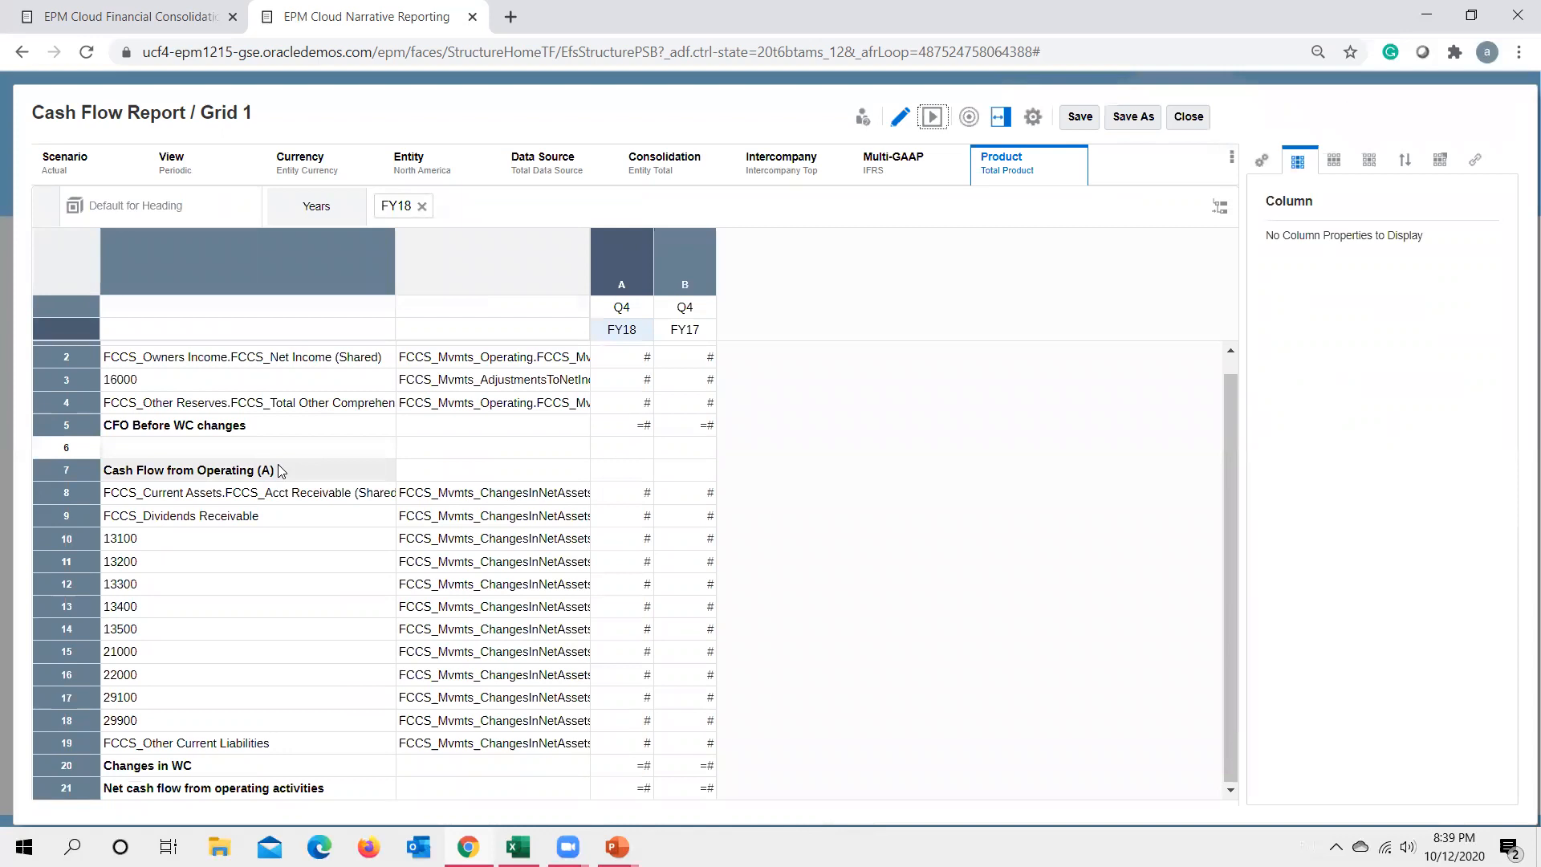
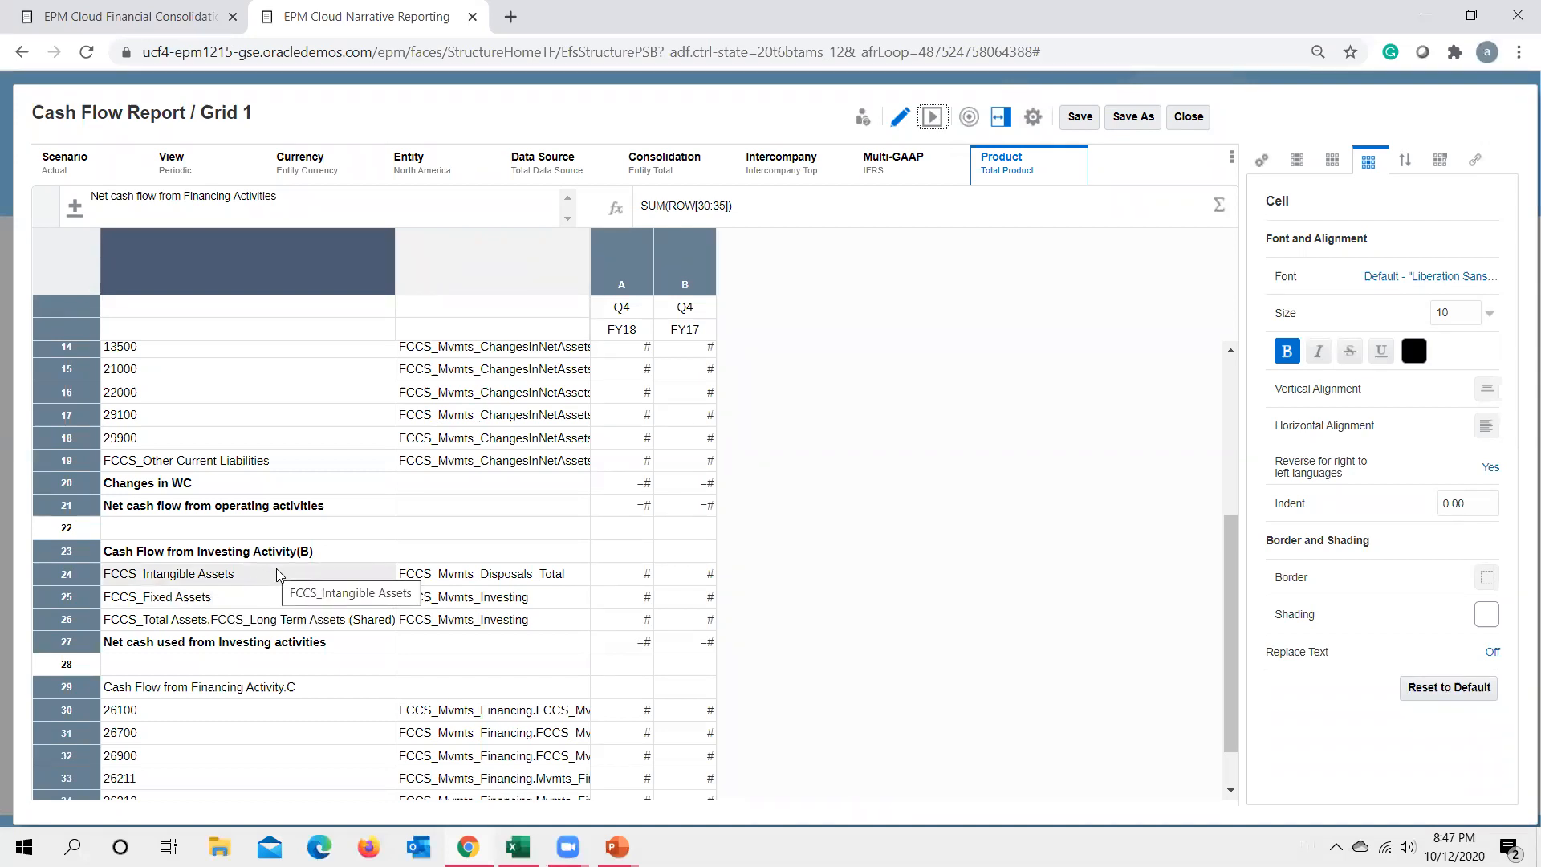
pyautogui.click(222, 554)
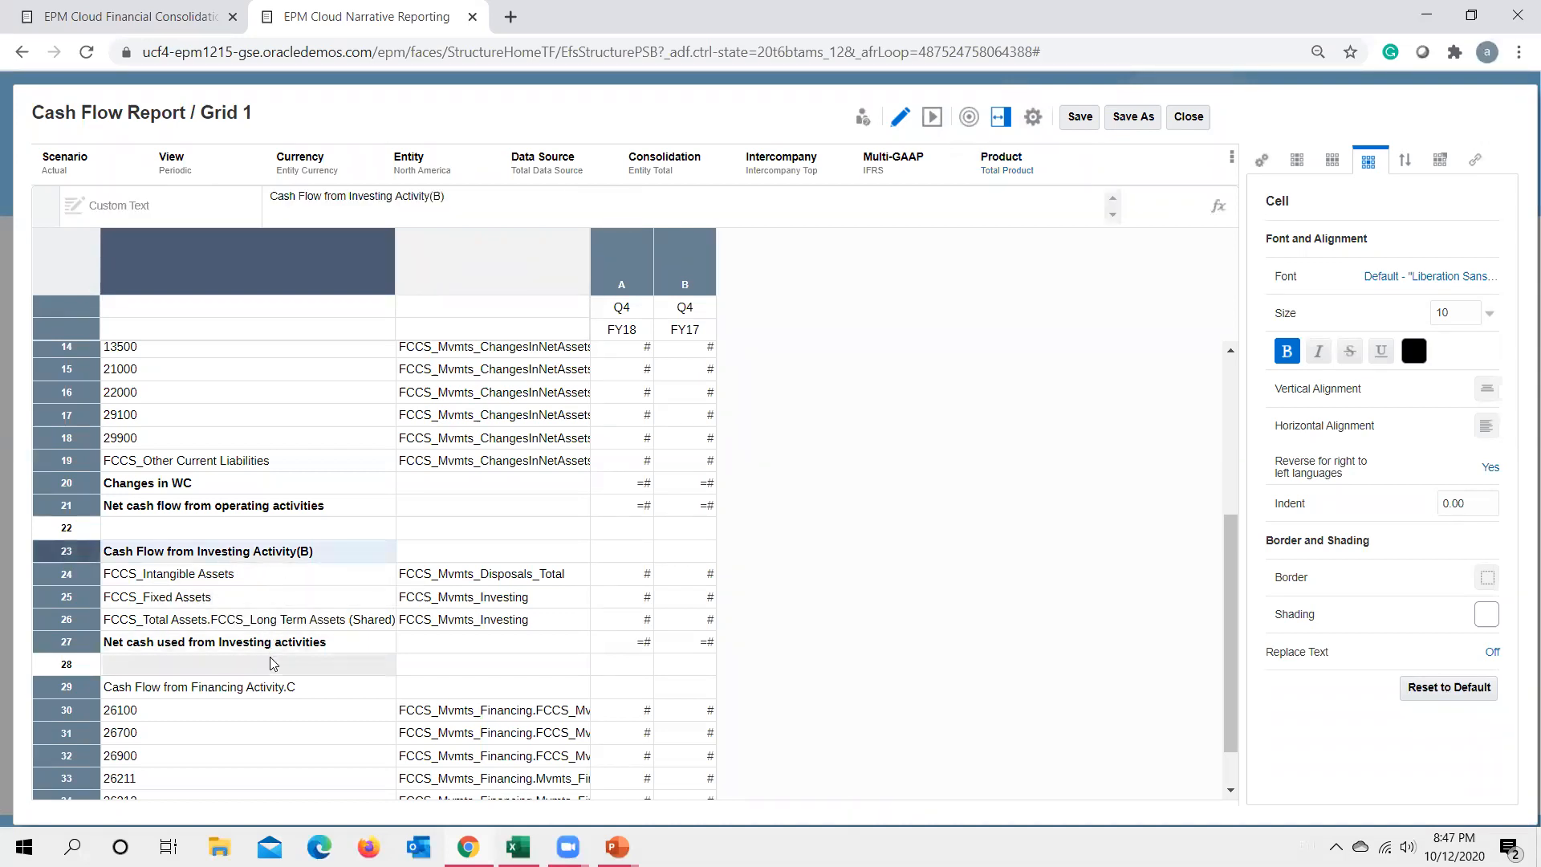
pyautogui.click(195, 575)
pyautogui.scroll(-1, 229, 678)
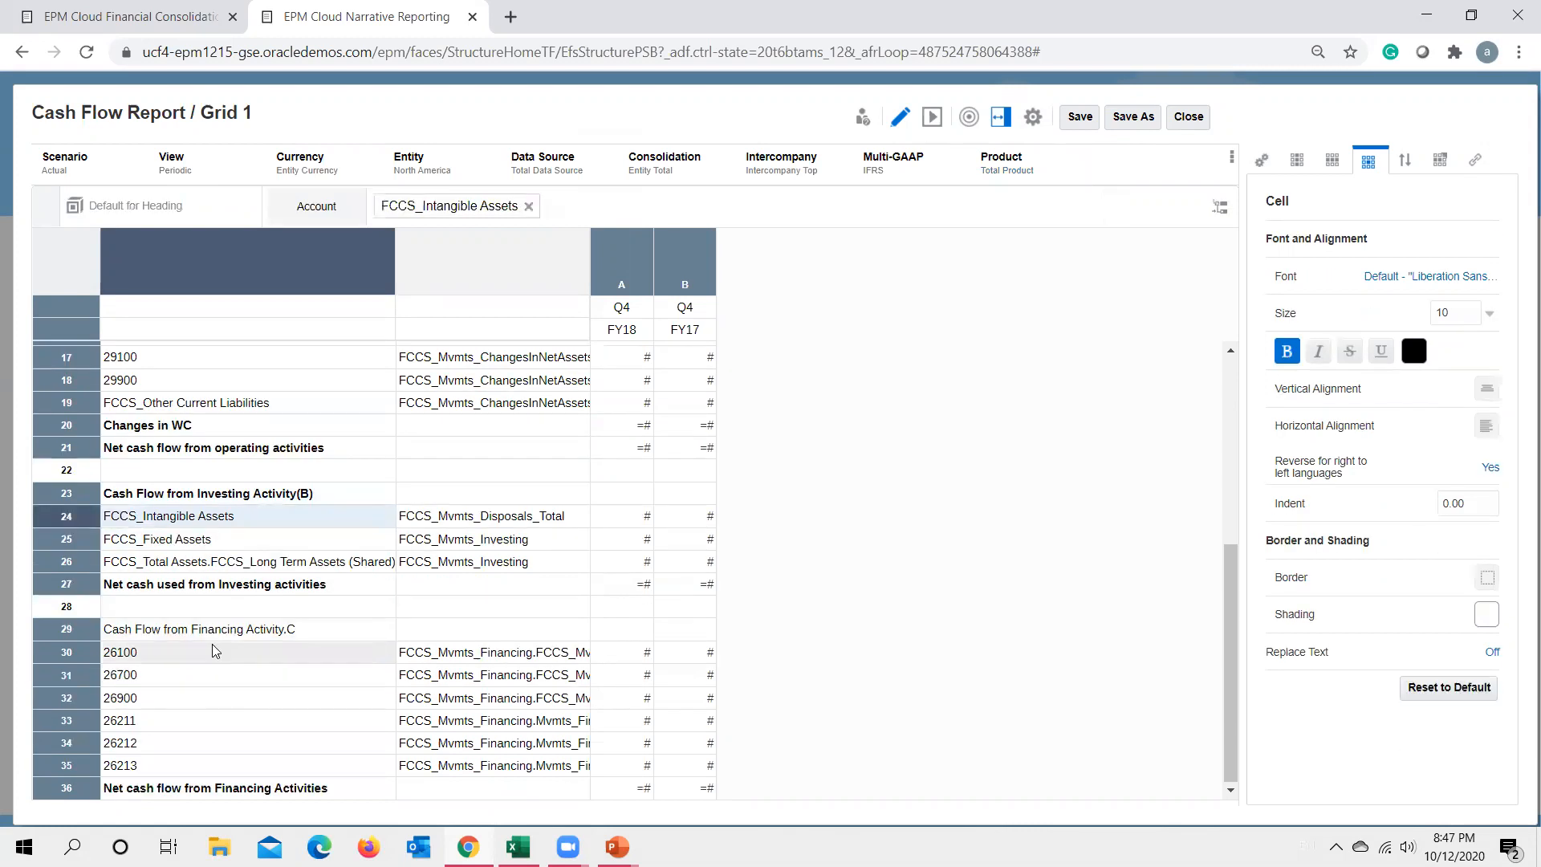
pyautogui.click(207, 630)
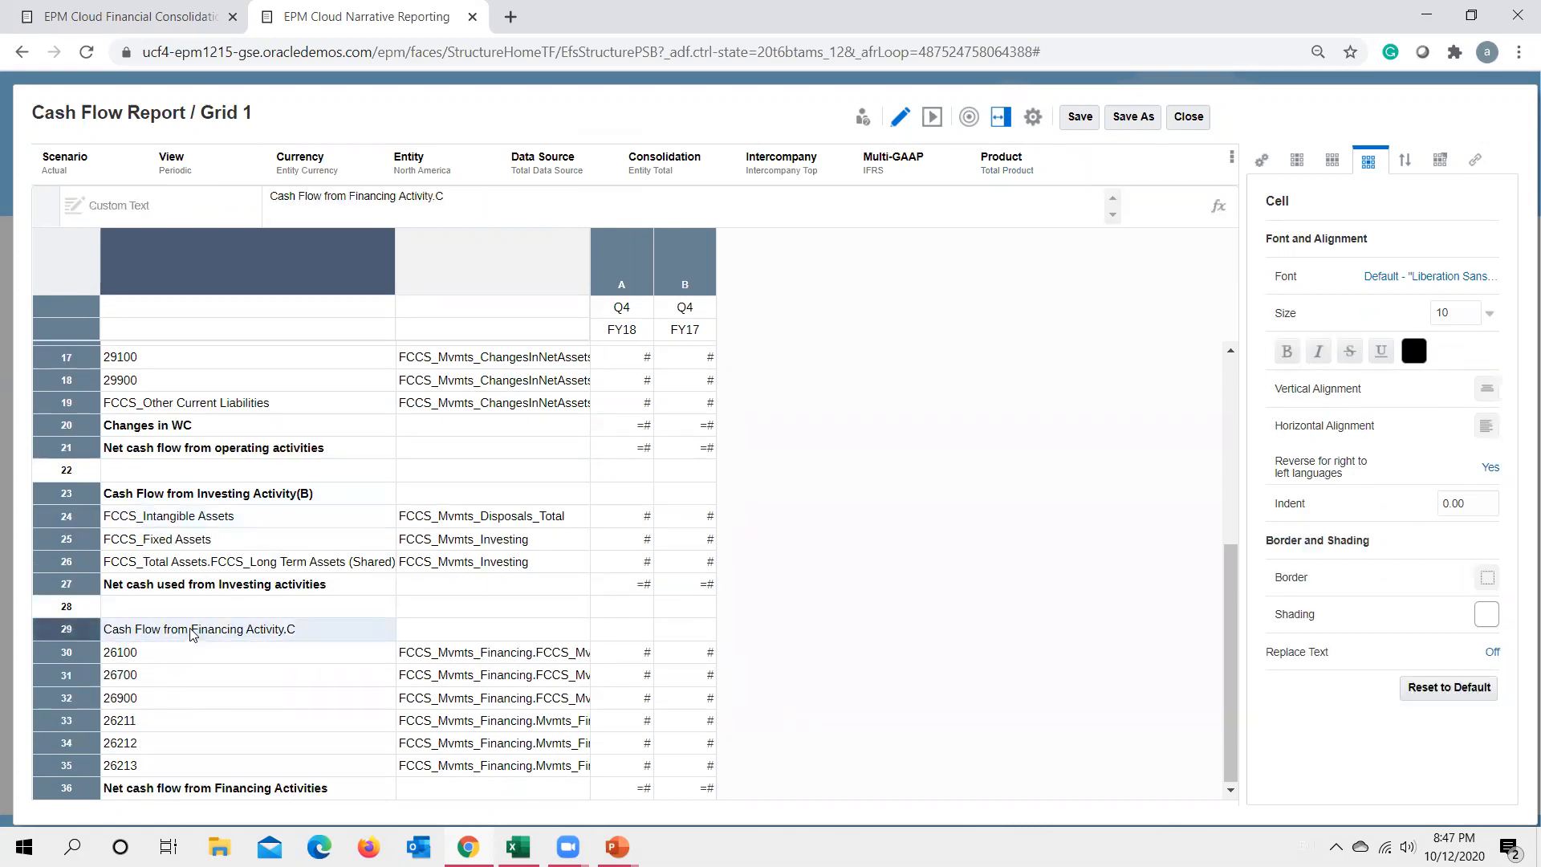
pyautogui.click(1287, 351)
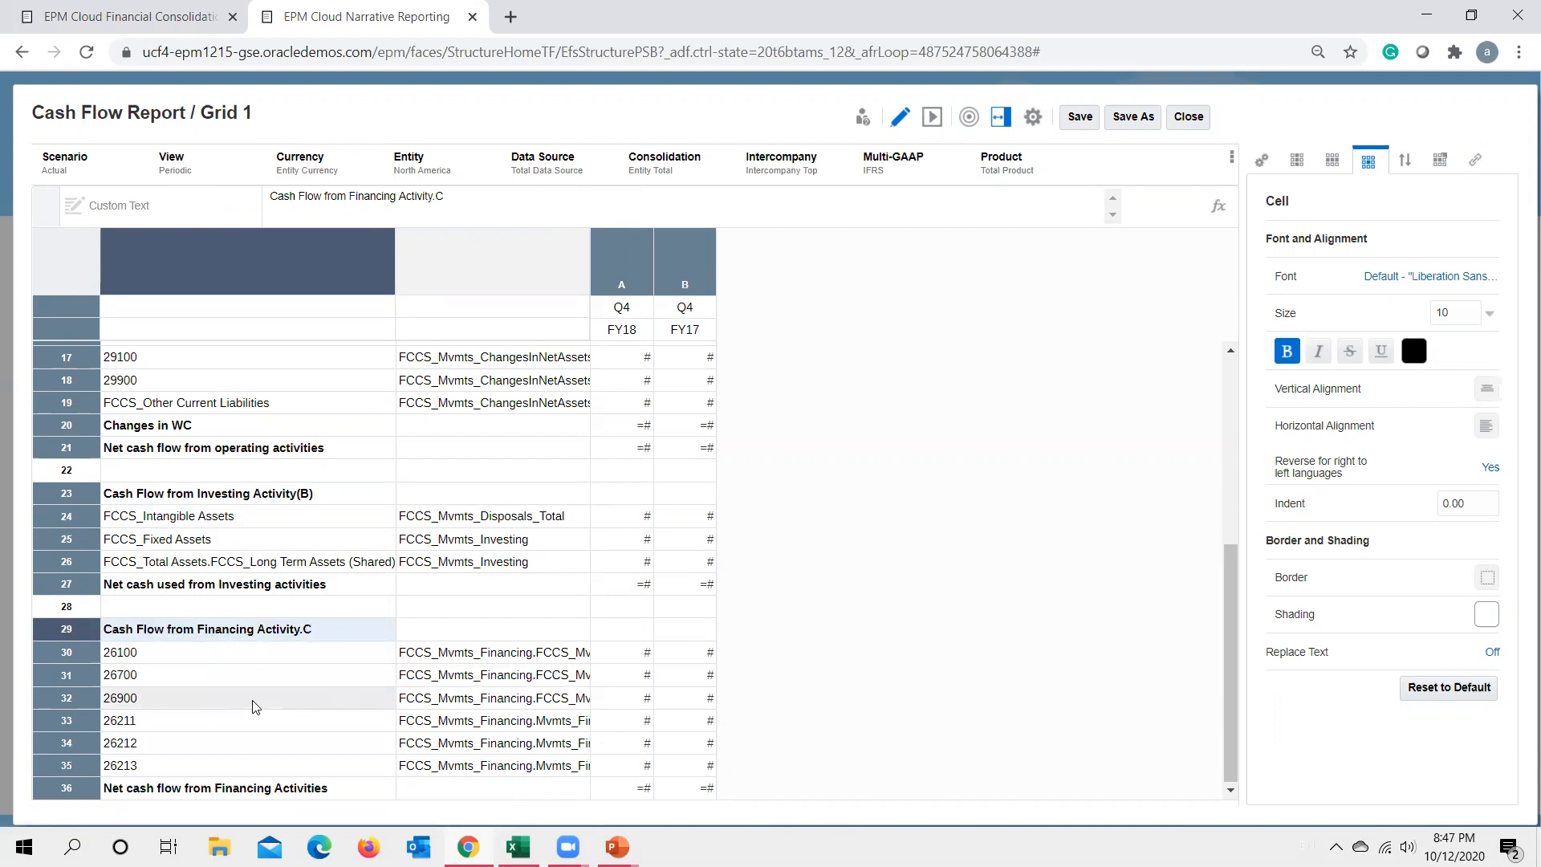
# Preview the grid and review the operating, investing and financing sections down to the last row.
pyautogui.click(932, 116)
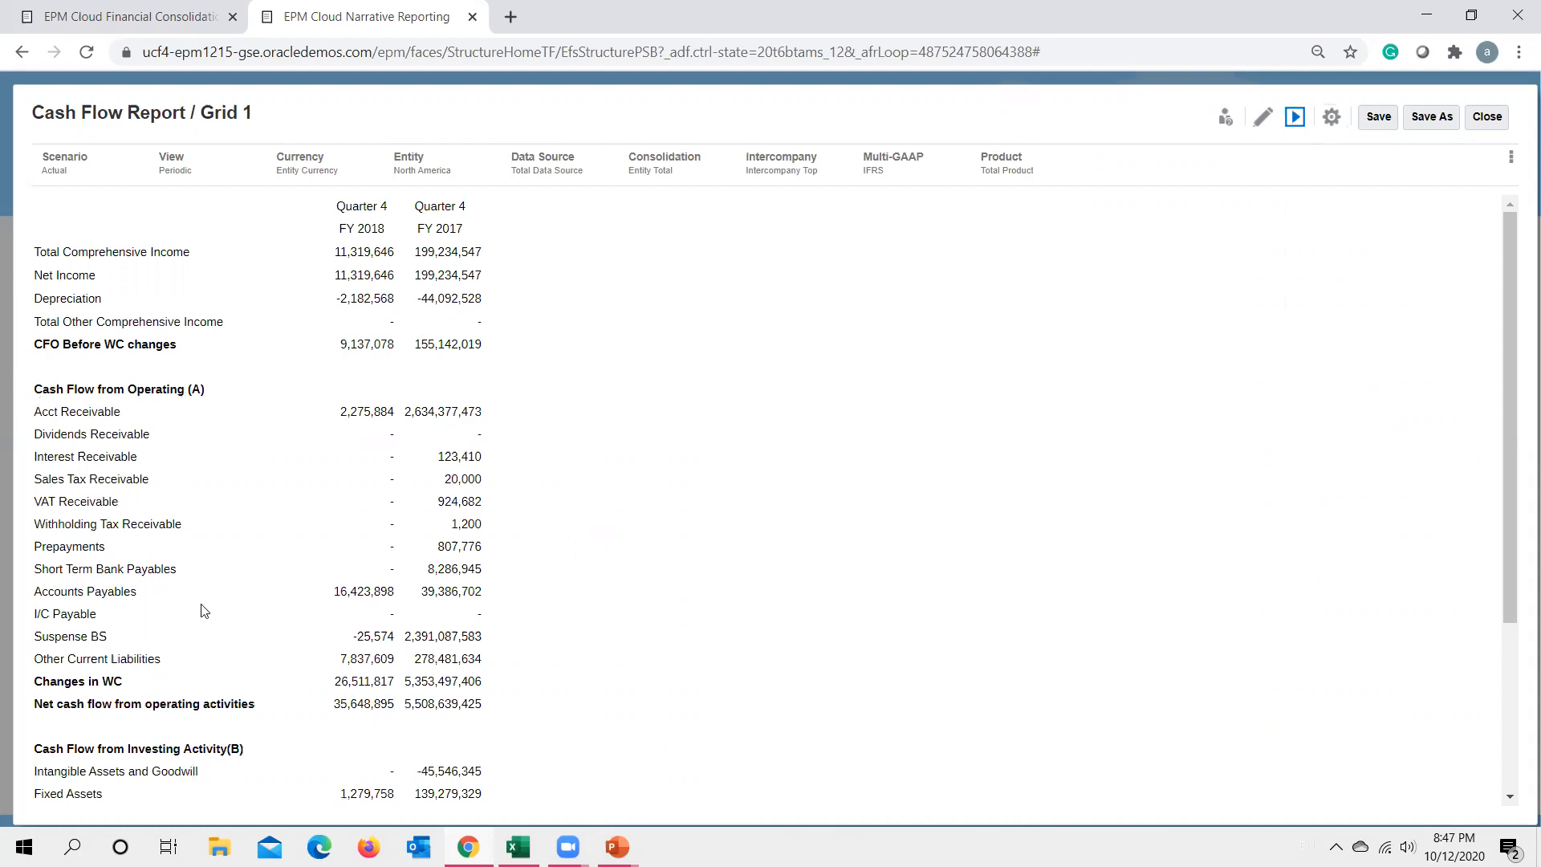
pyautogui.scroll(-1, 204, 611)
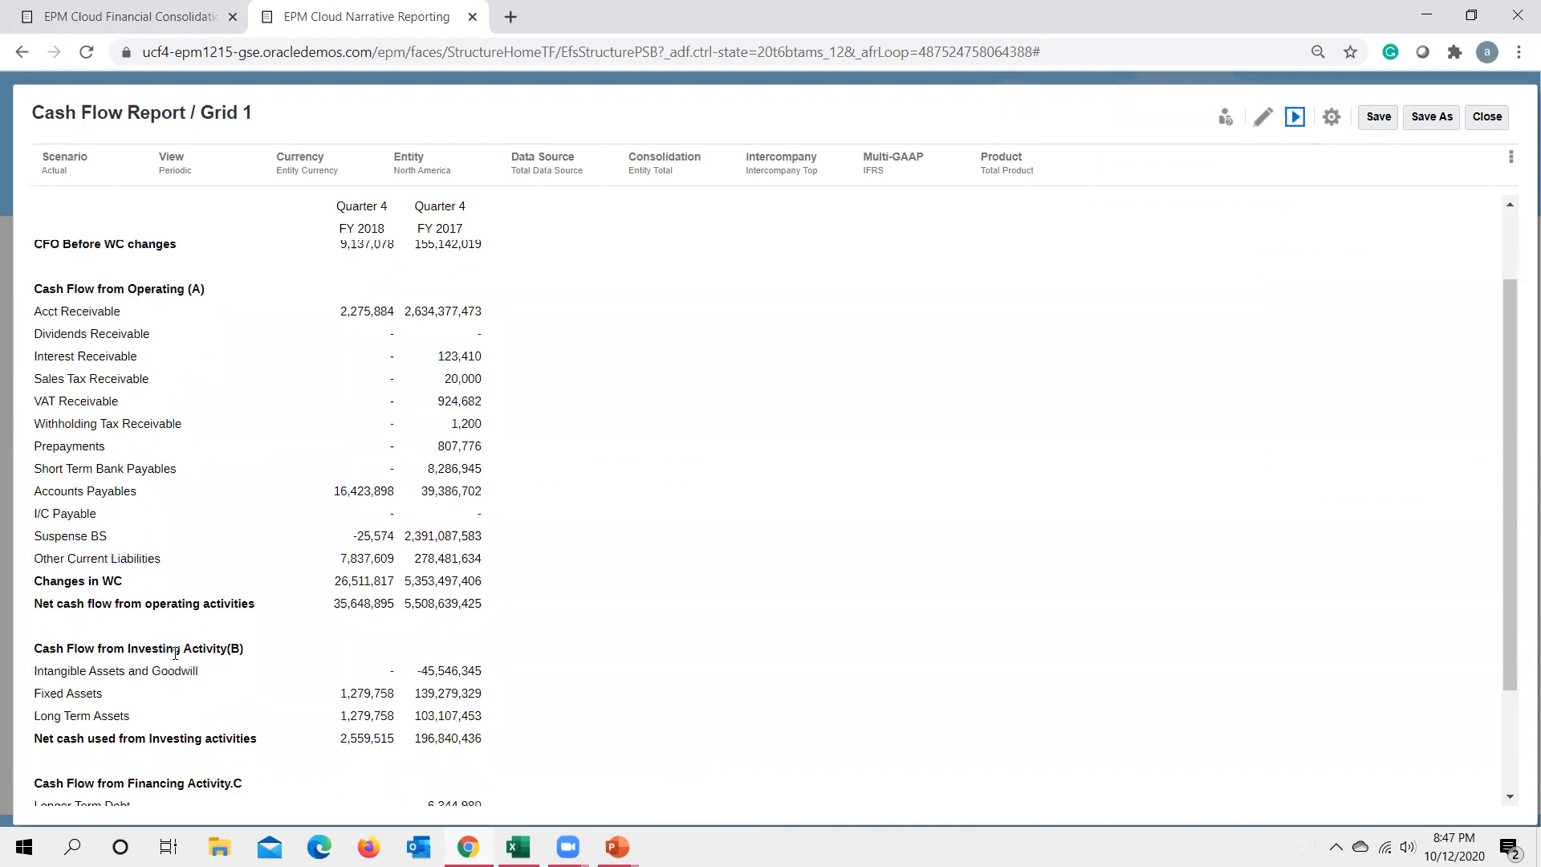
pyautogui.scroll(-2, 199, 663)
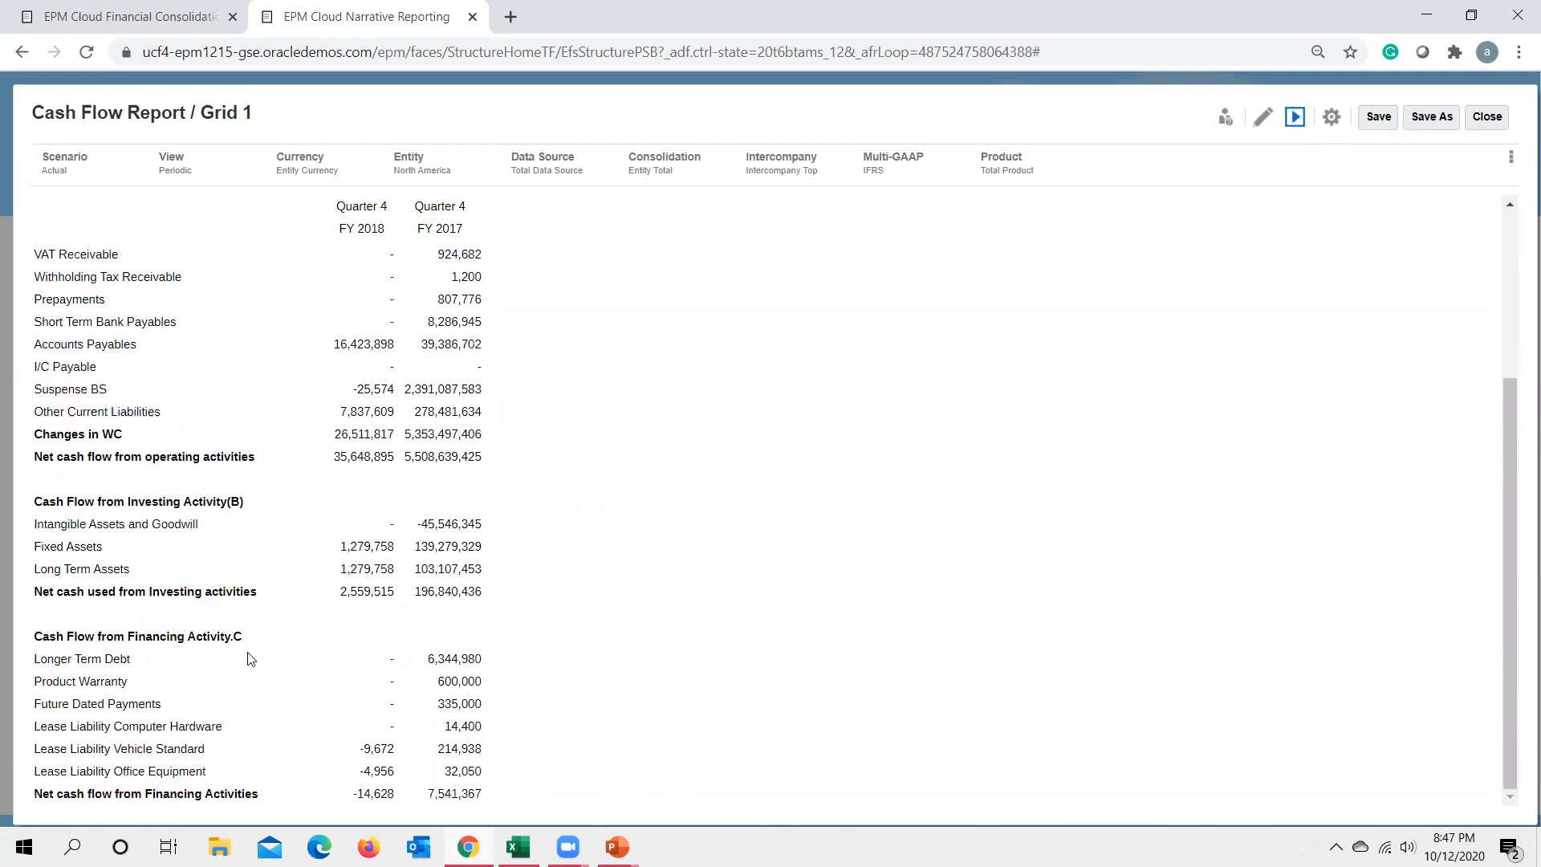
# Return to editing the grid and start a conditional format for column A with the condition Column Value A equals Zero.
pyautogui.scroll(3, 402, 727)
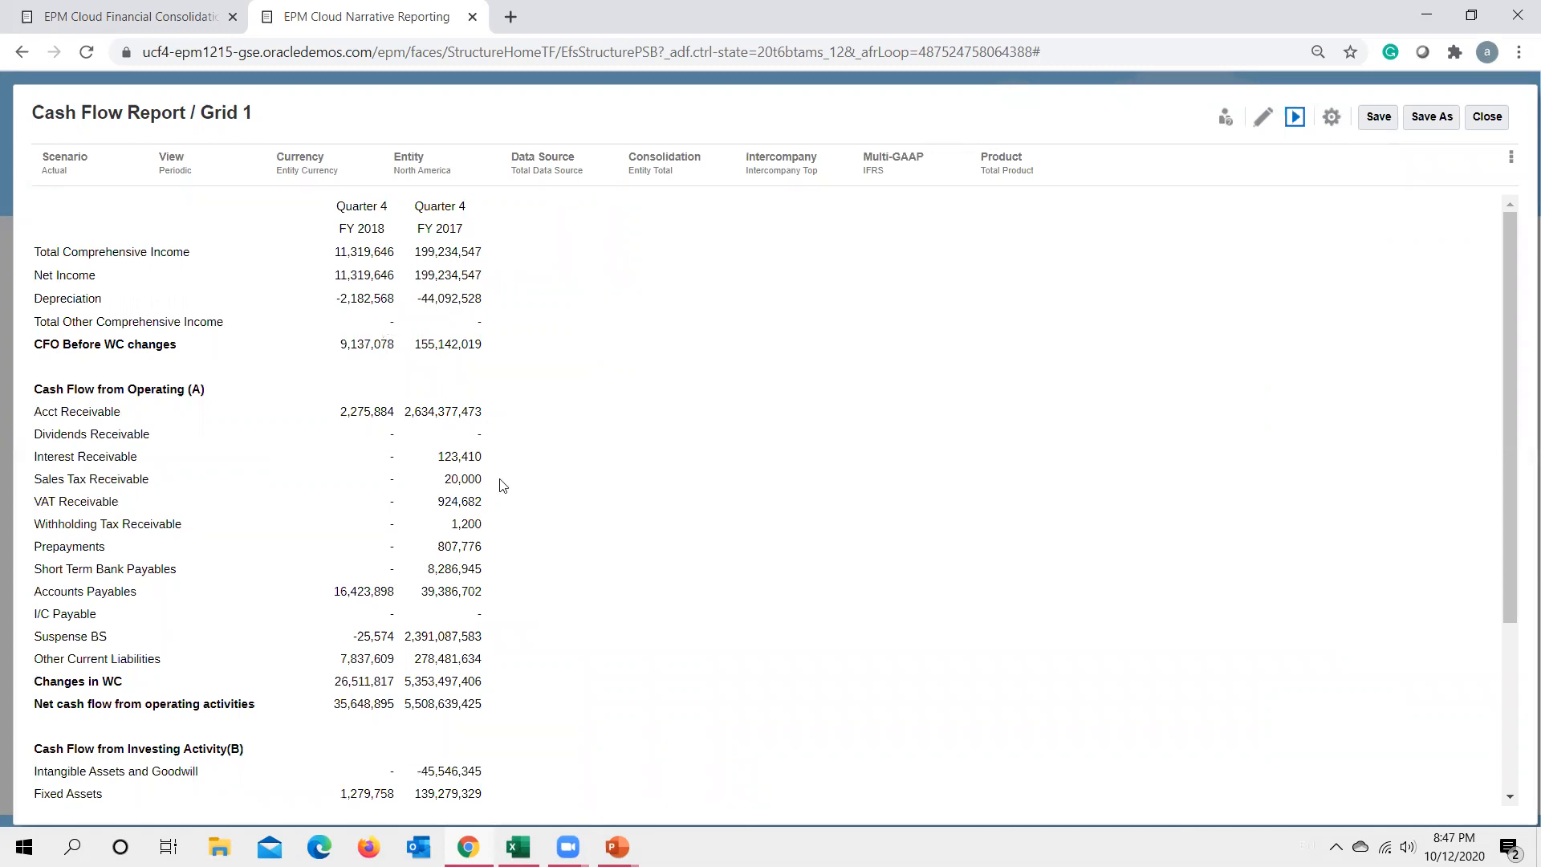
pyautogui.click(1262, 117)
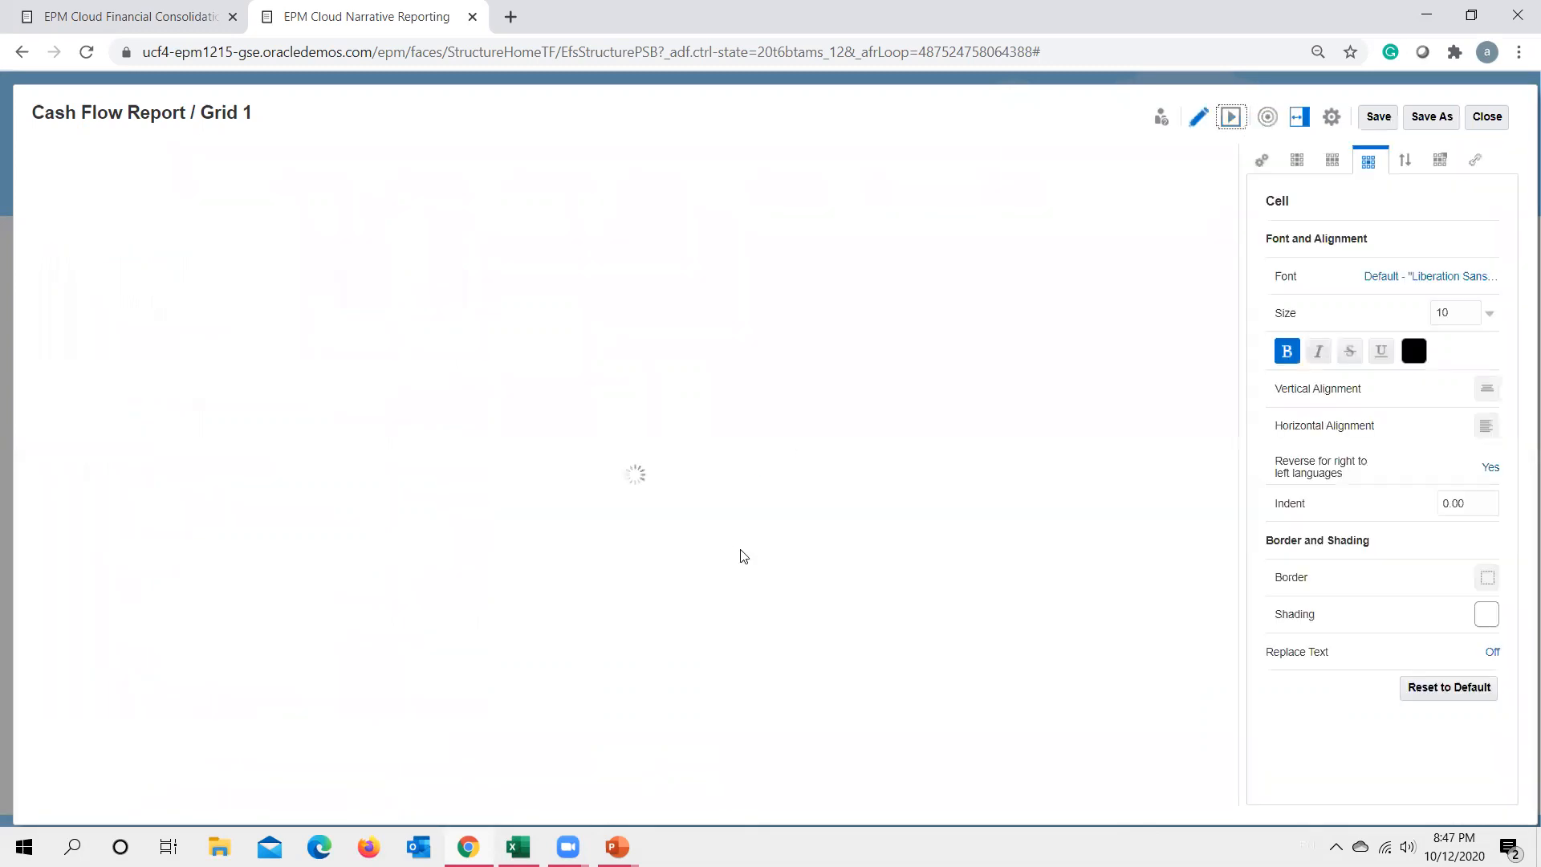
pyautogui.click(622, 257)
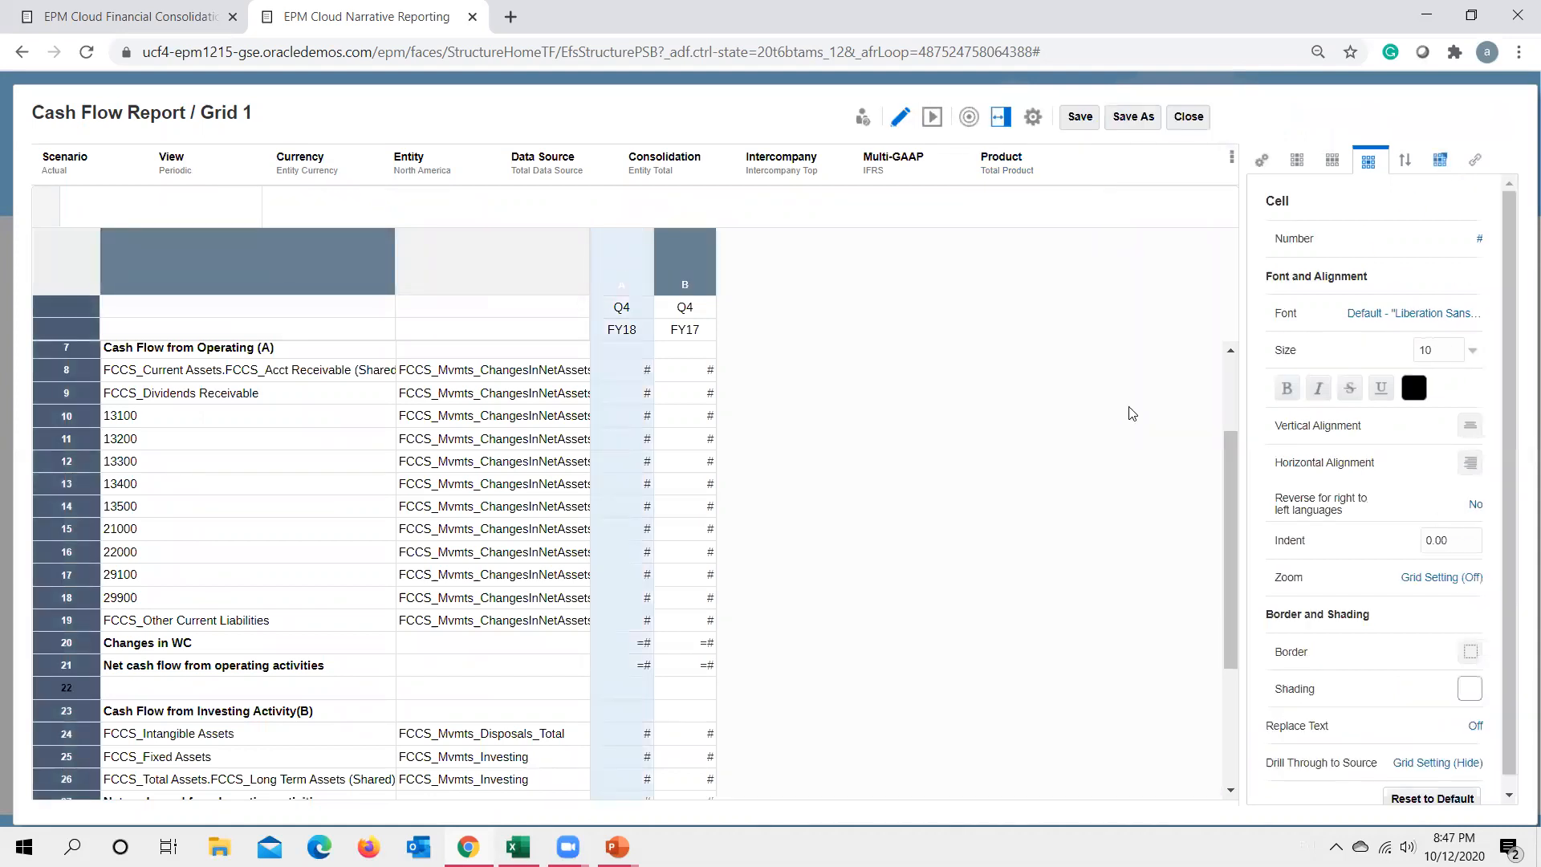
pyautogui.click(1454, 240)
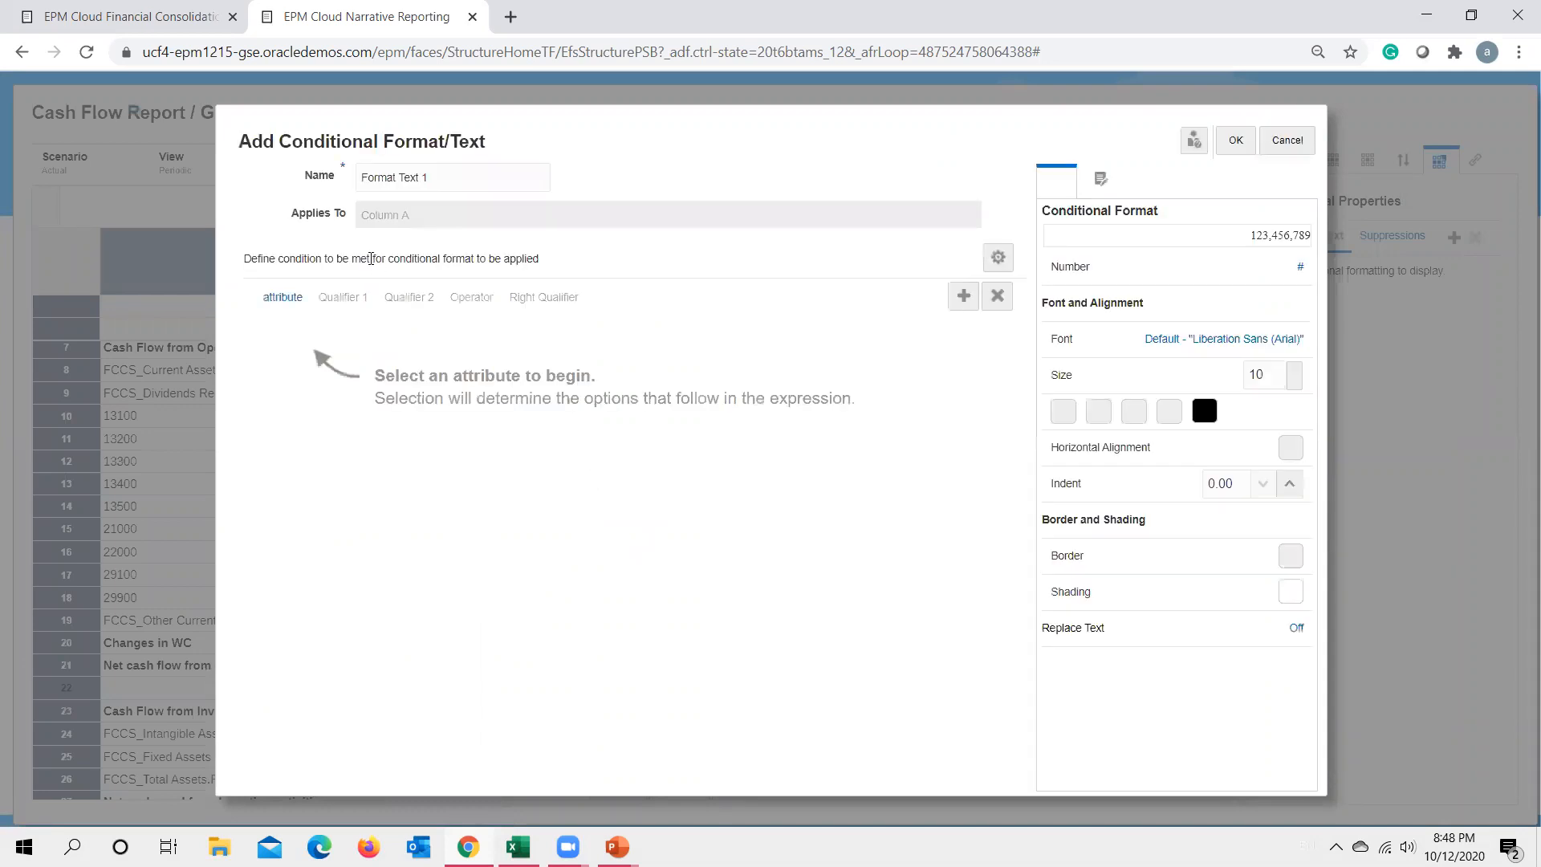
pyautogui.click(283, 297)
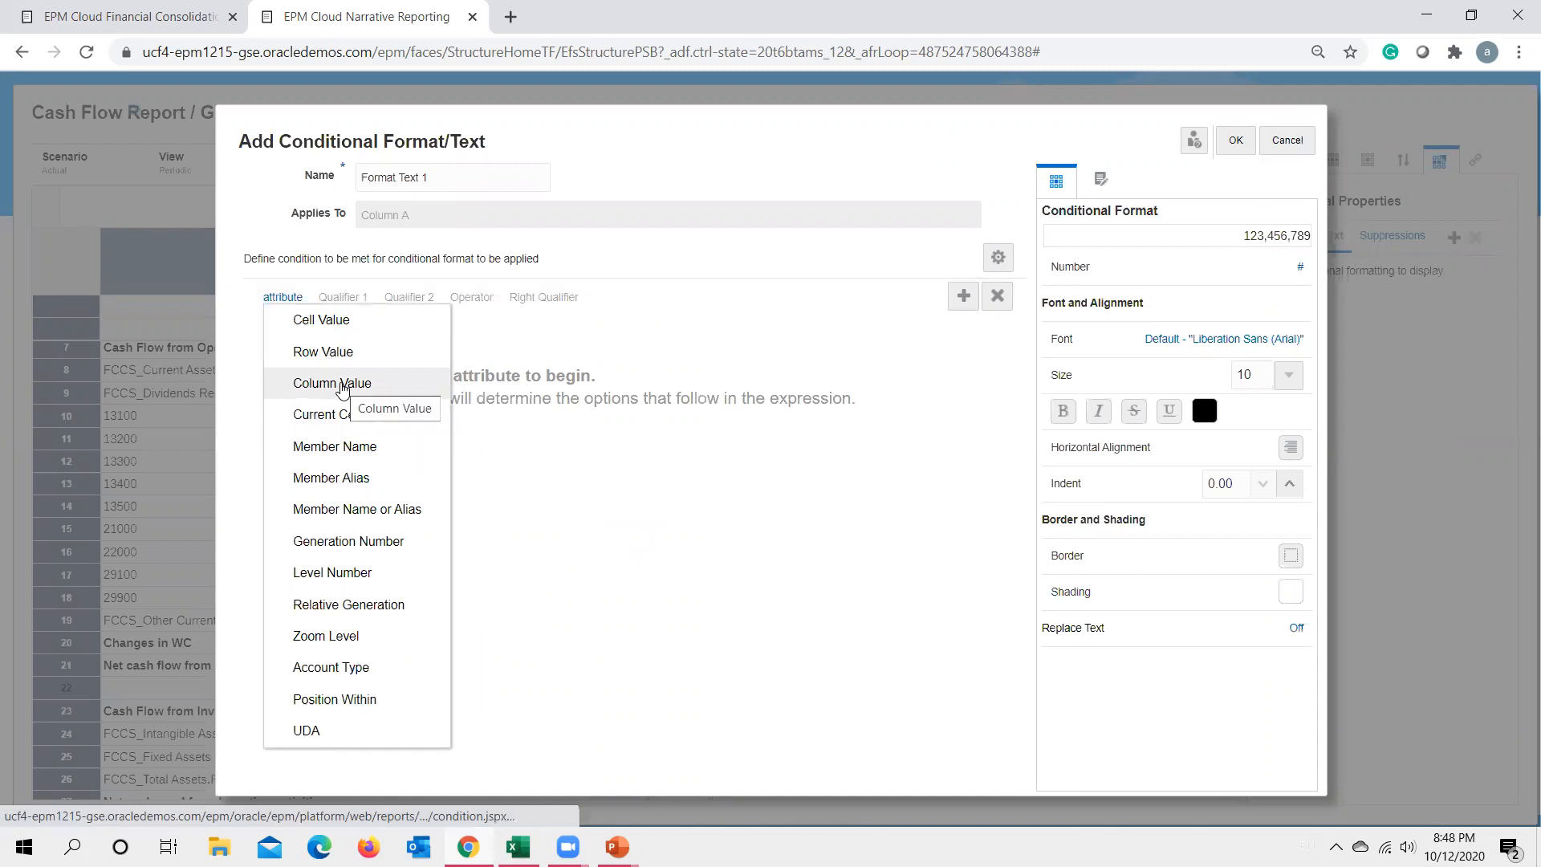
pyautogui.click(342, 390)
pyautogui.click(430, 299)
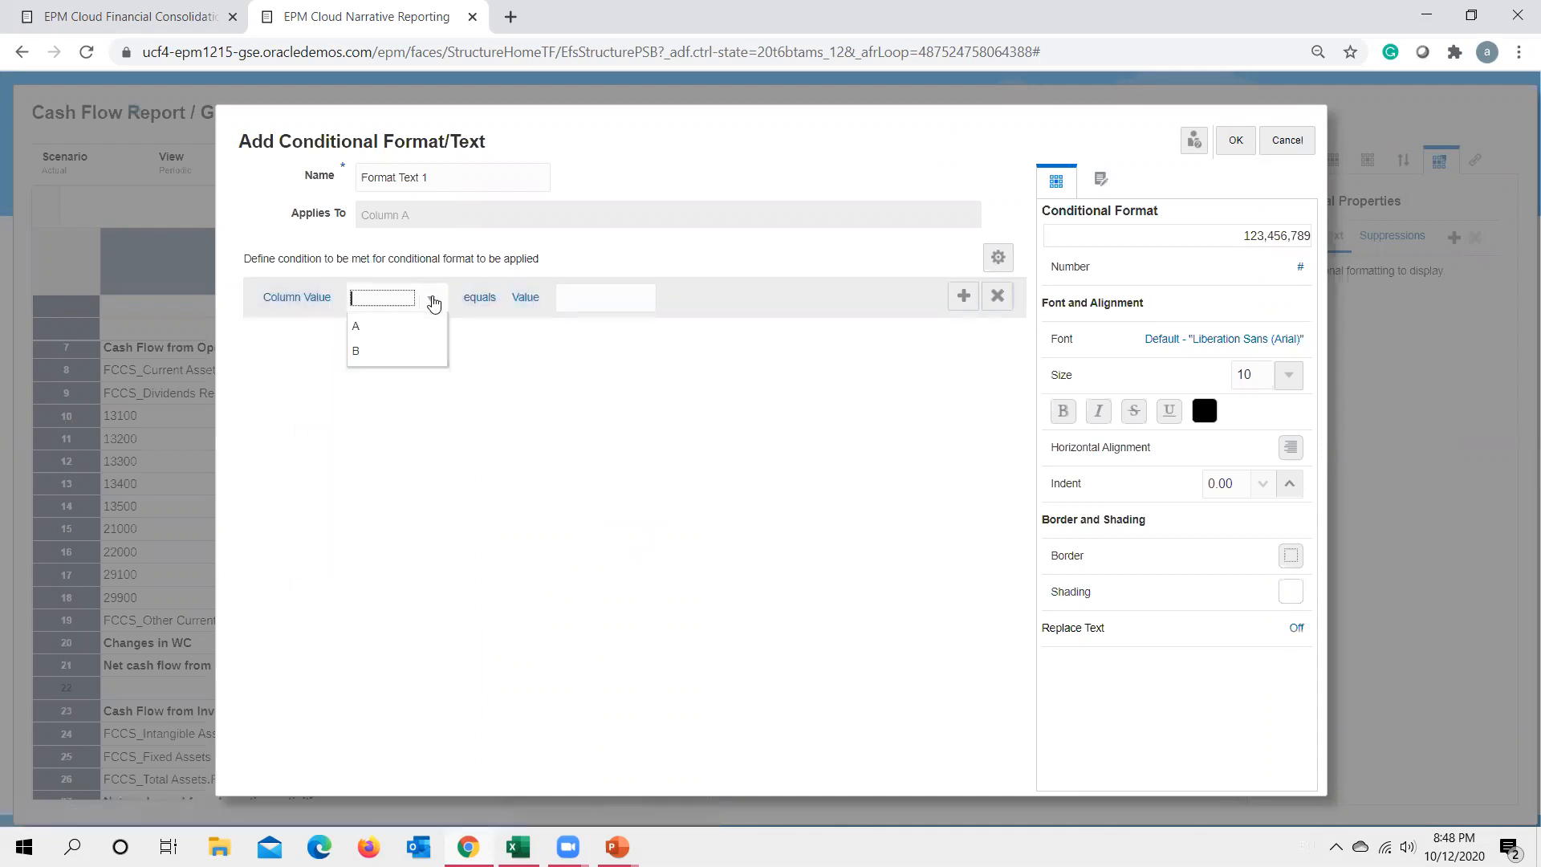
pyautogui.click(354, 331)
pyautogui.click(526, 297)
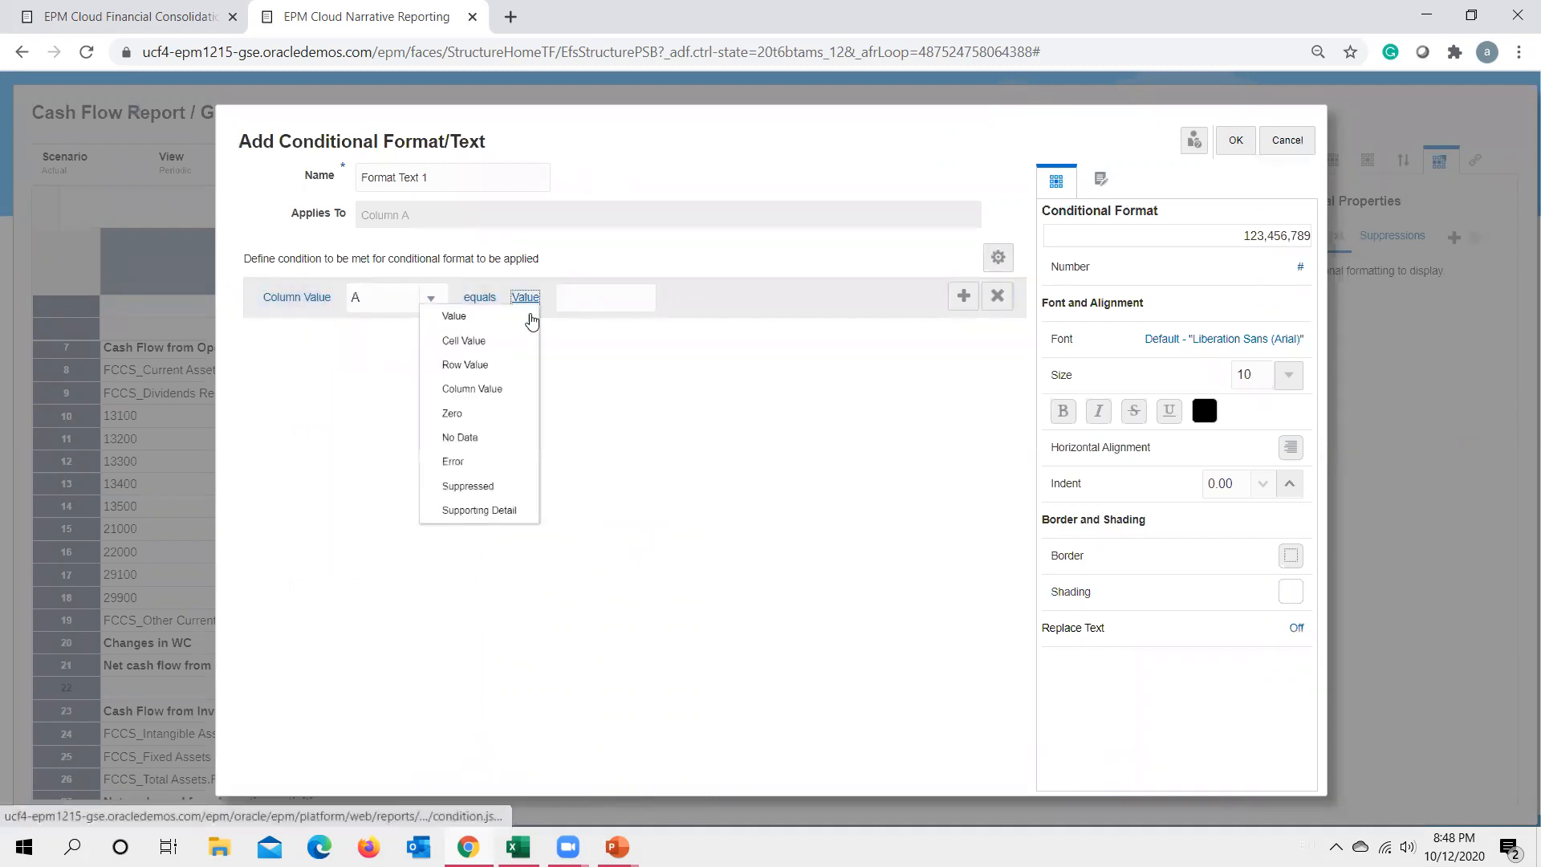
pyautogui.click(423, 446)
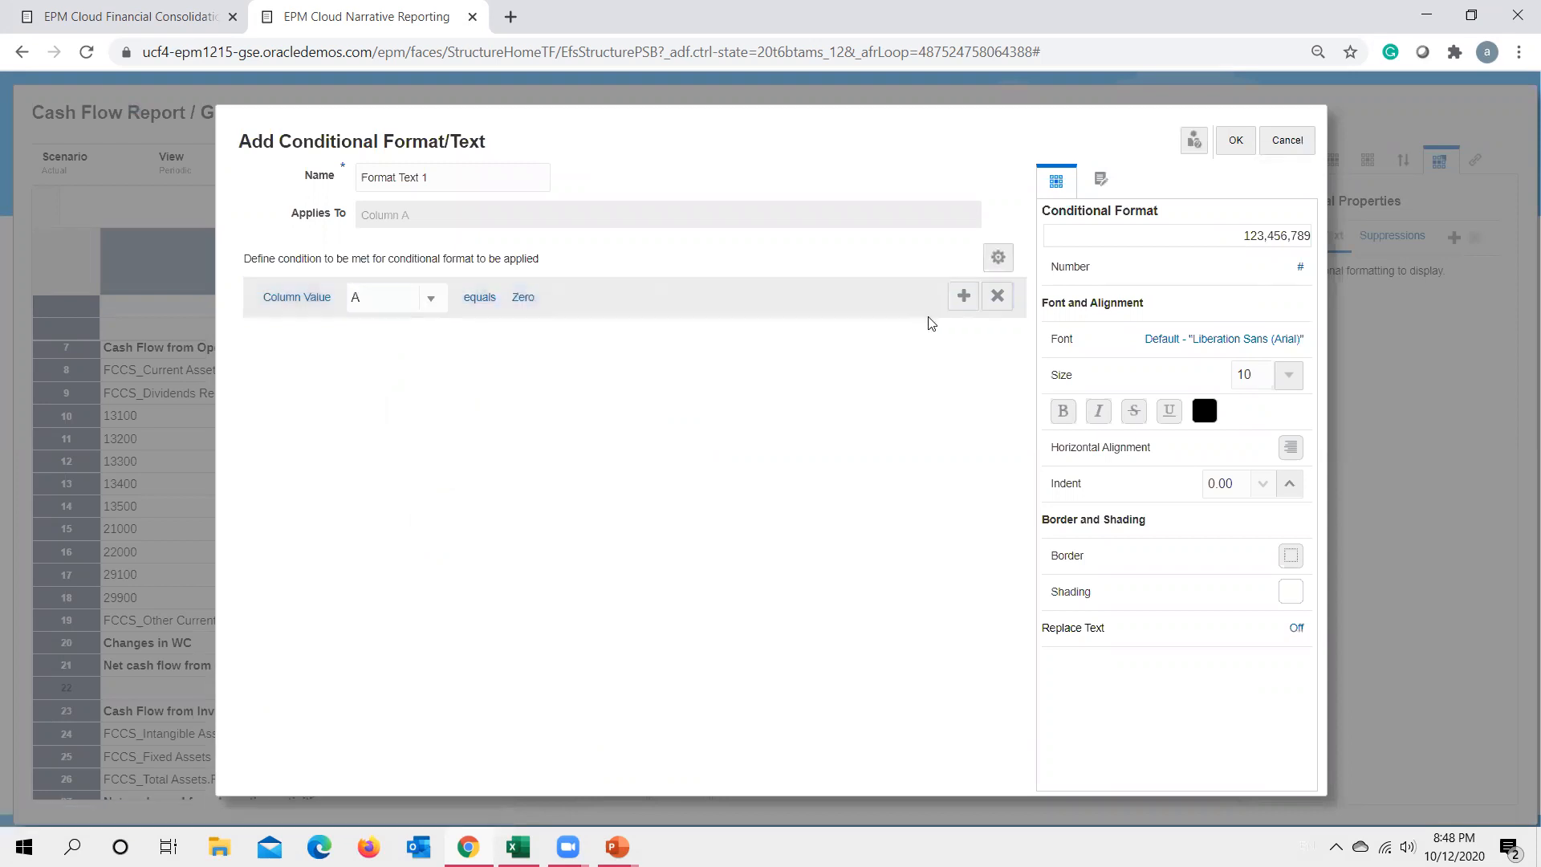
# Add a second condition to column A's conditional format: Column Value A equals No Data.
pyautogui.click(964, 297)
pyautogui.click(278, 335)
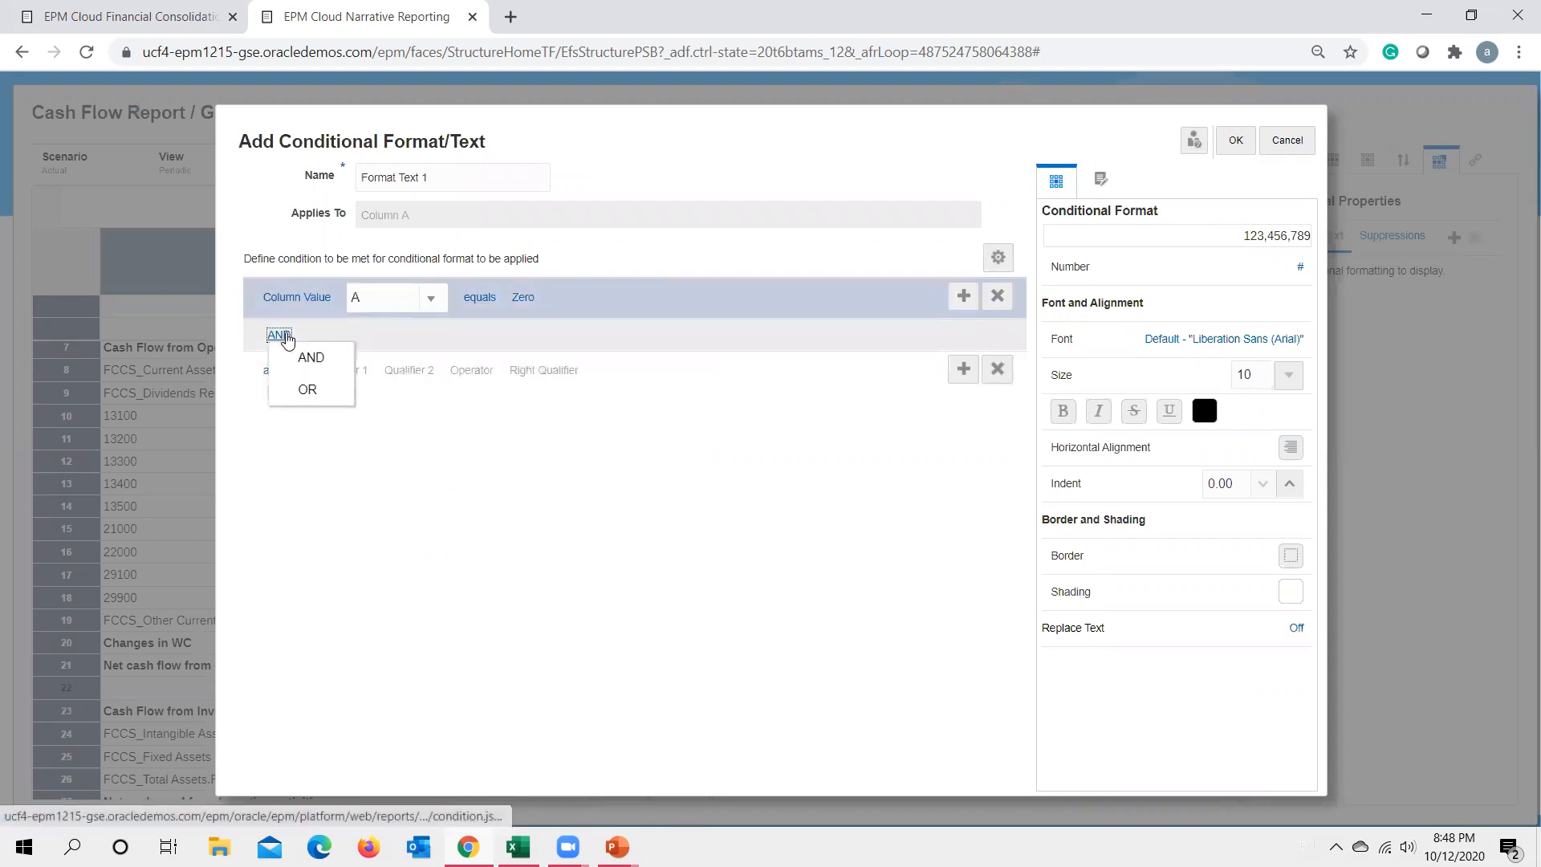
pyautogui.click(417, 468)
pyautogui.click(279, 375)
pyautogui.click(361, 436)
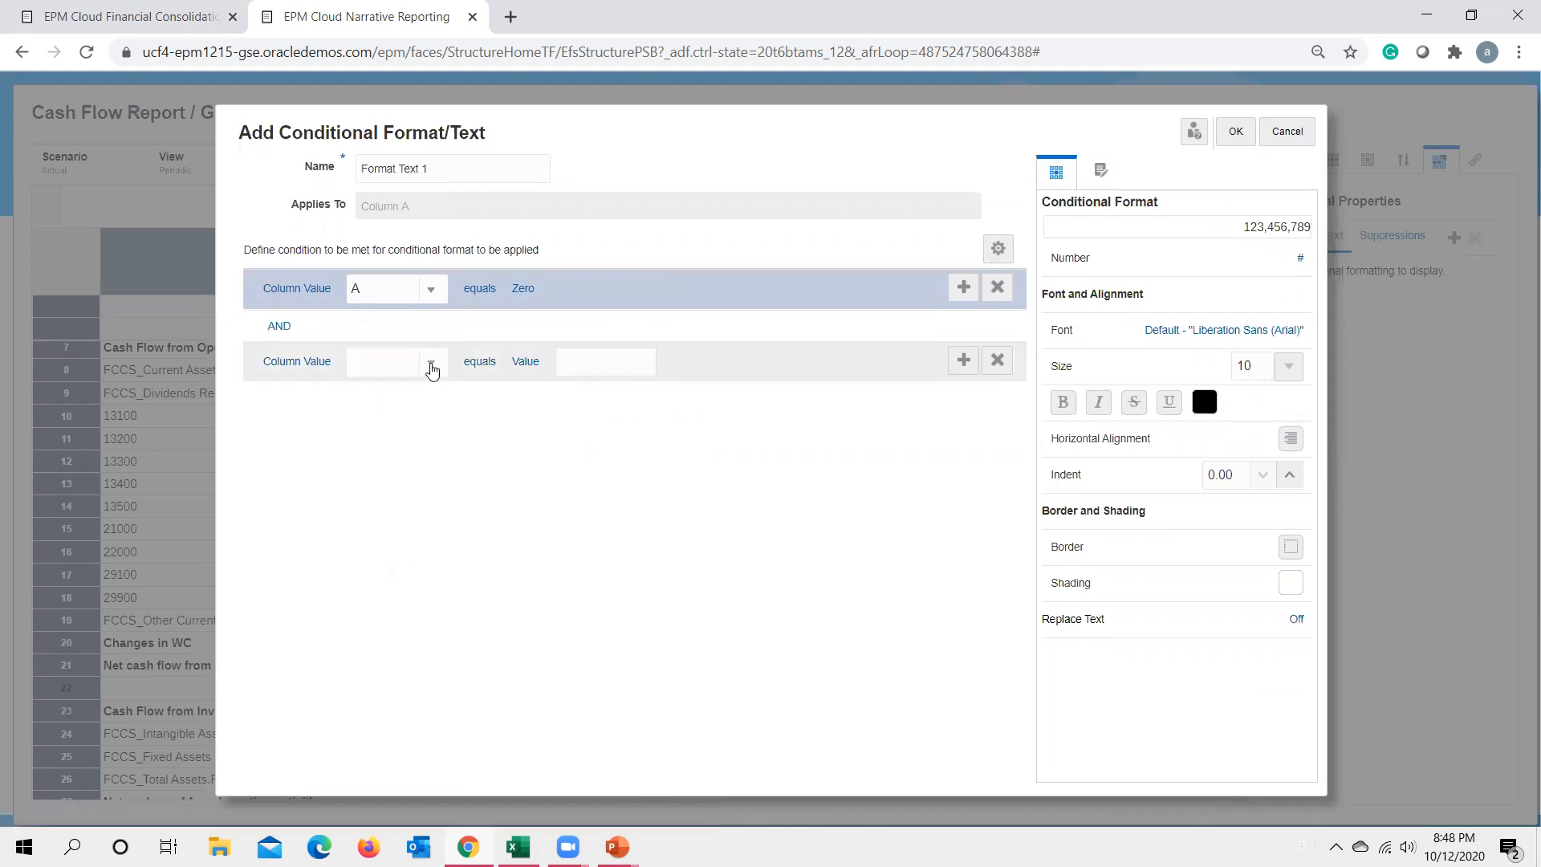
pyautogui.click(430, 362)
pyautogui.click(385, 392)
pyautogui.click(524, 362)
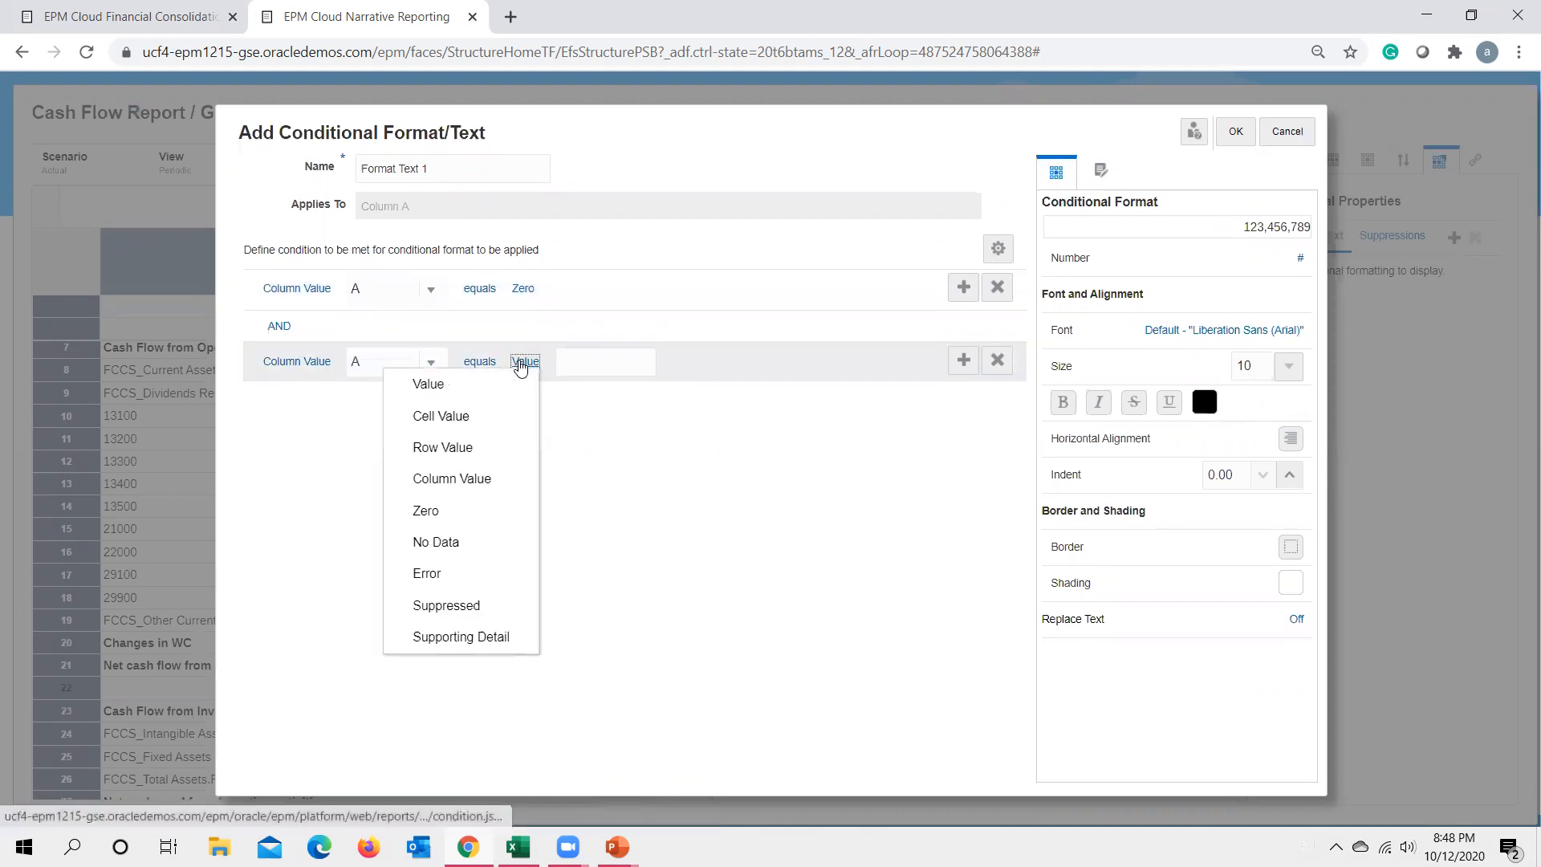
pyautogui.click(448, 547)
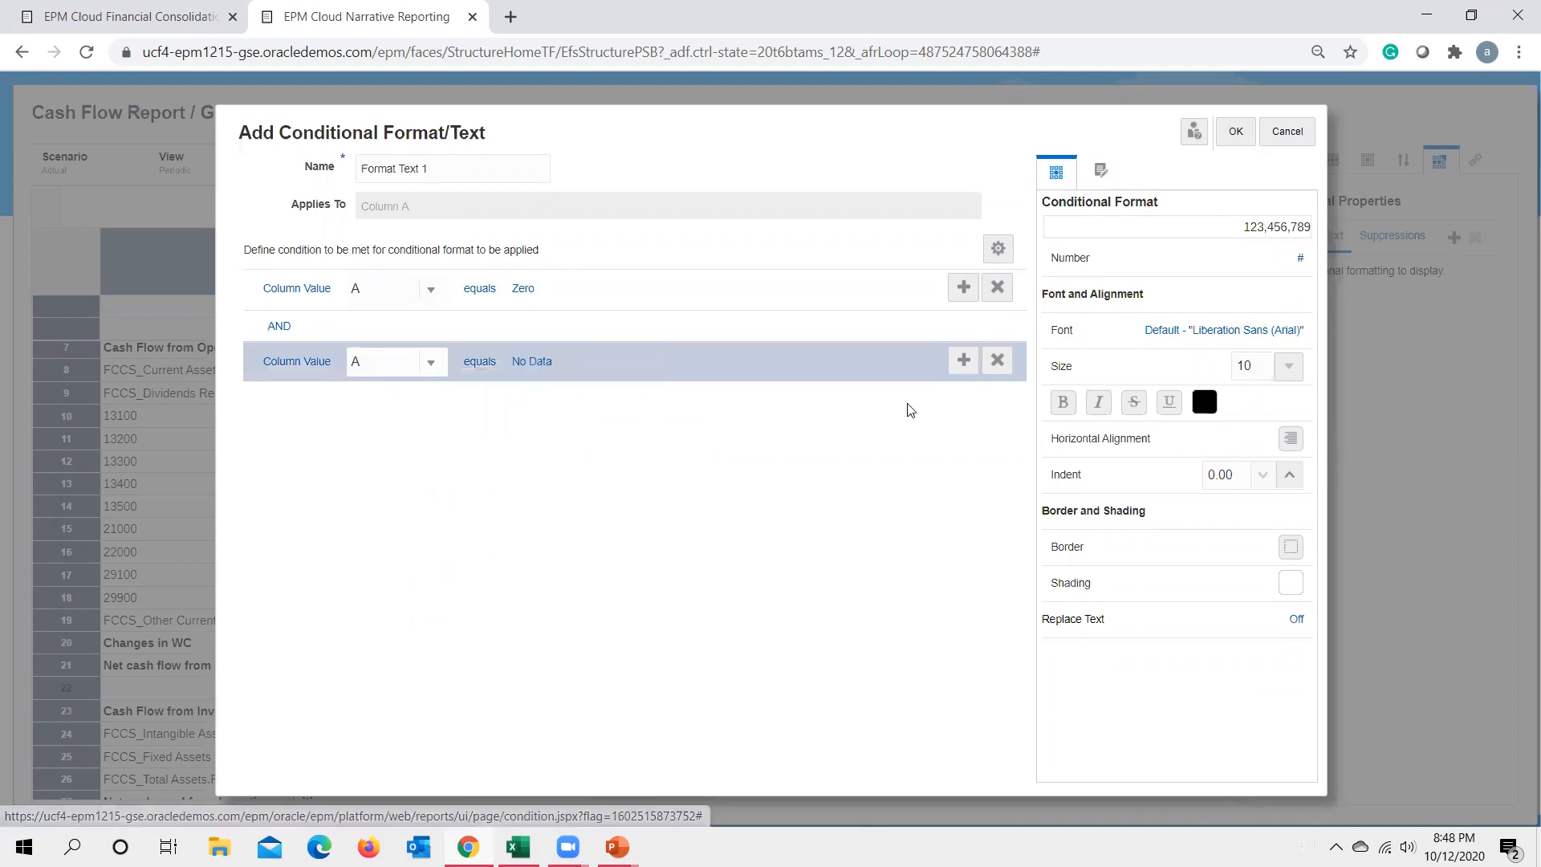
# Add a third condition to column A's conditional format: Column Value A equals Error.
pyautogui.click(964, 361)
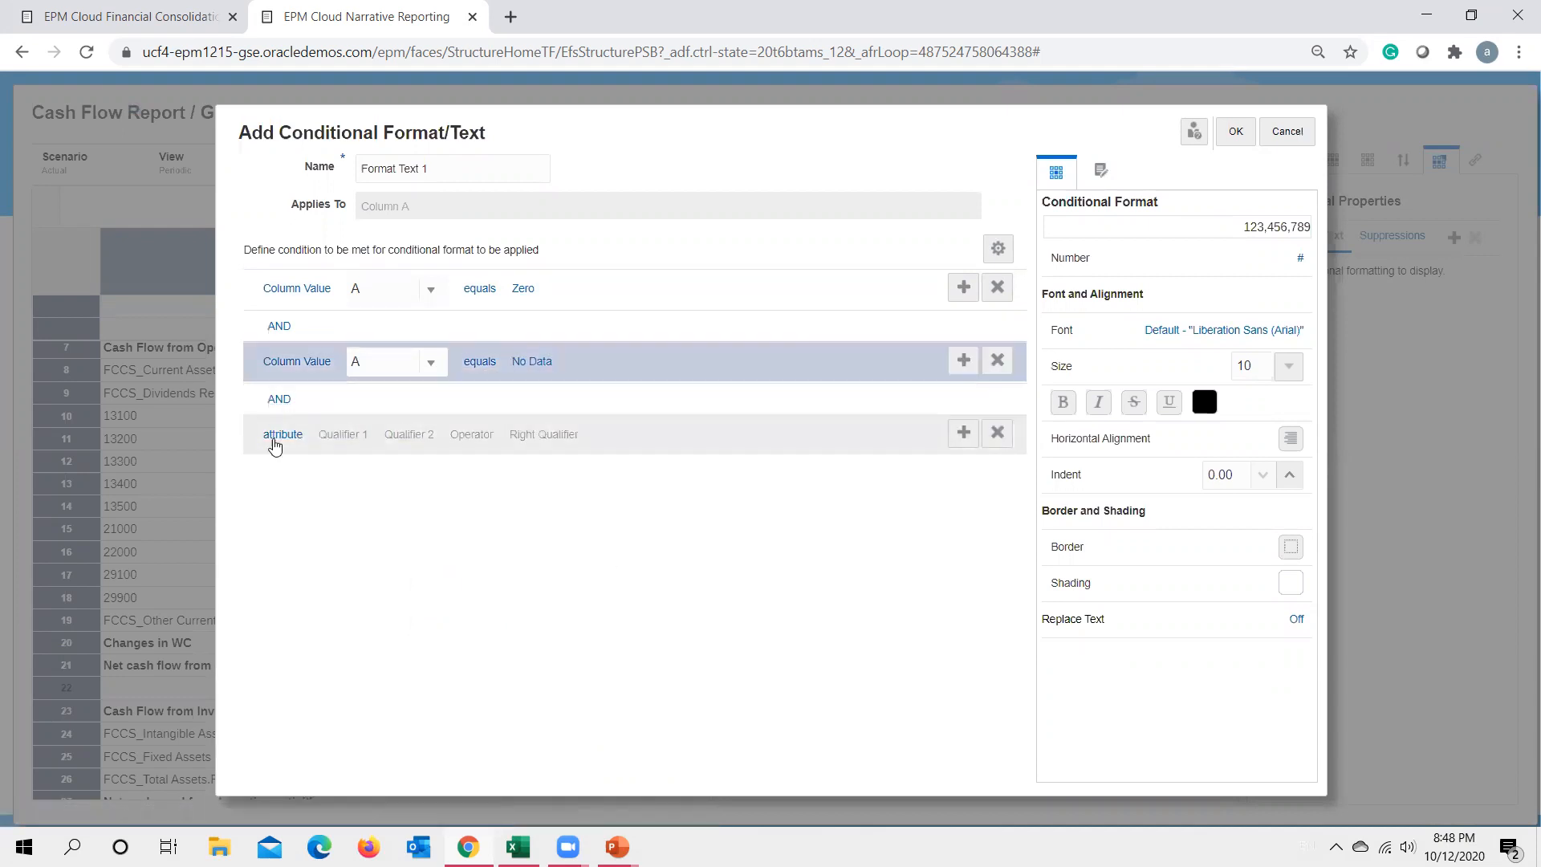
pyautogui.click(274, 436)
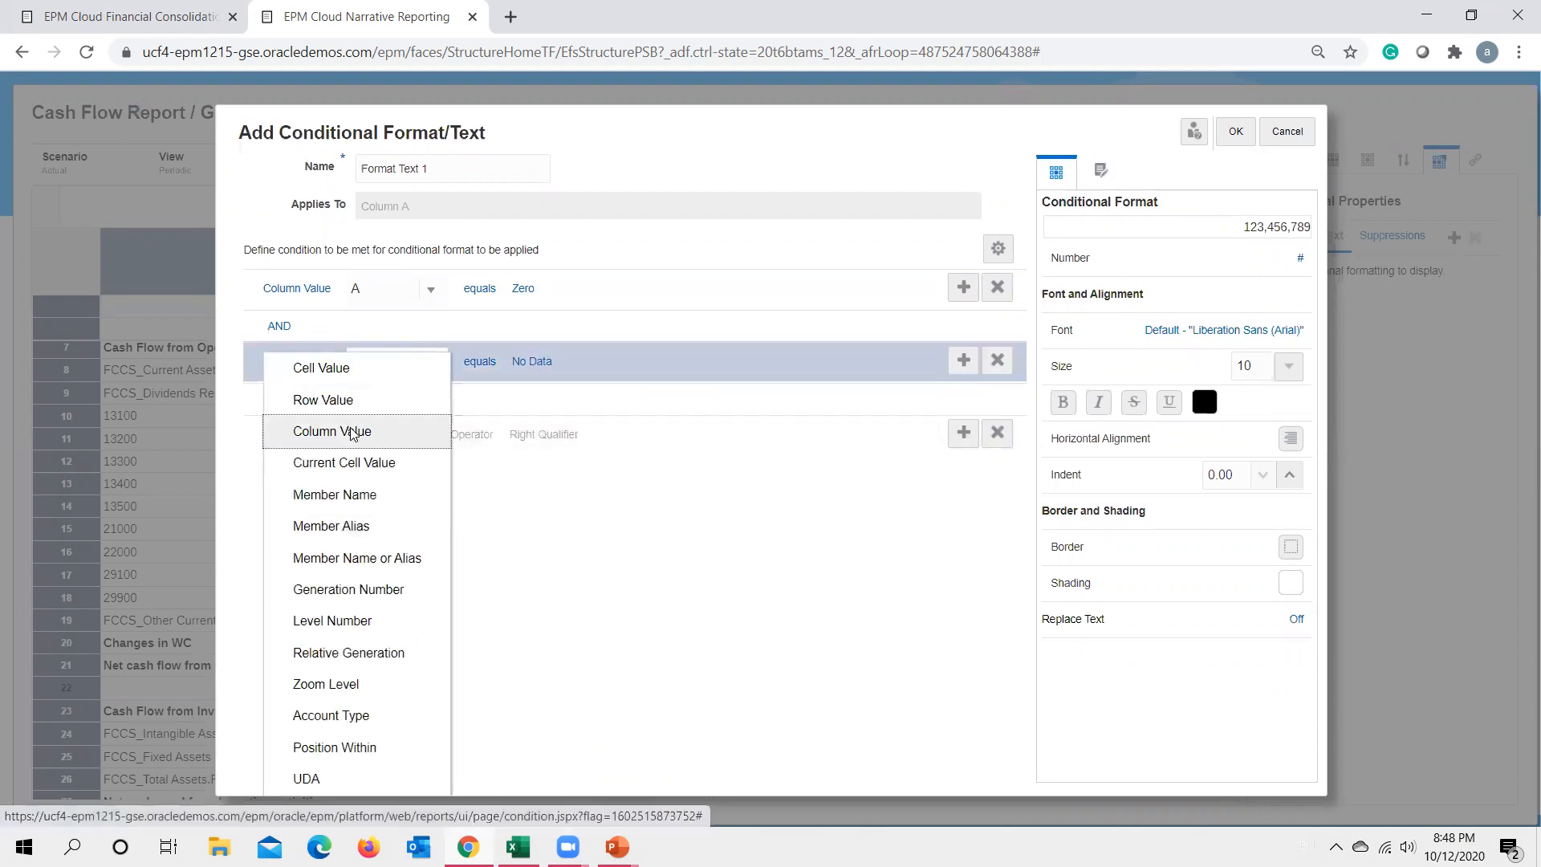
pyautogui.click(330, 426)
pyautogui.click(426, 447)
pyautogui.click(376, 470)
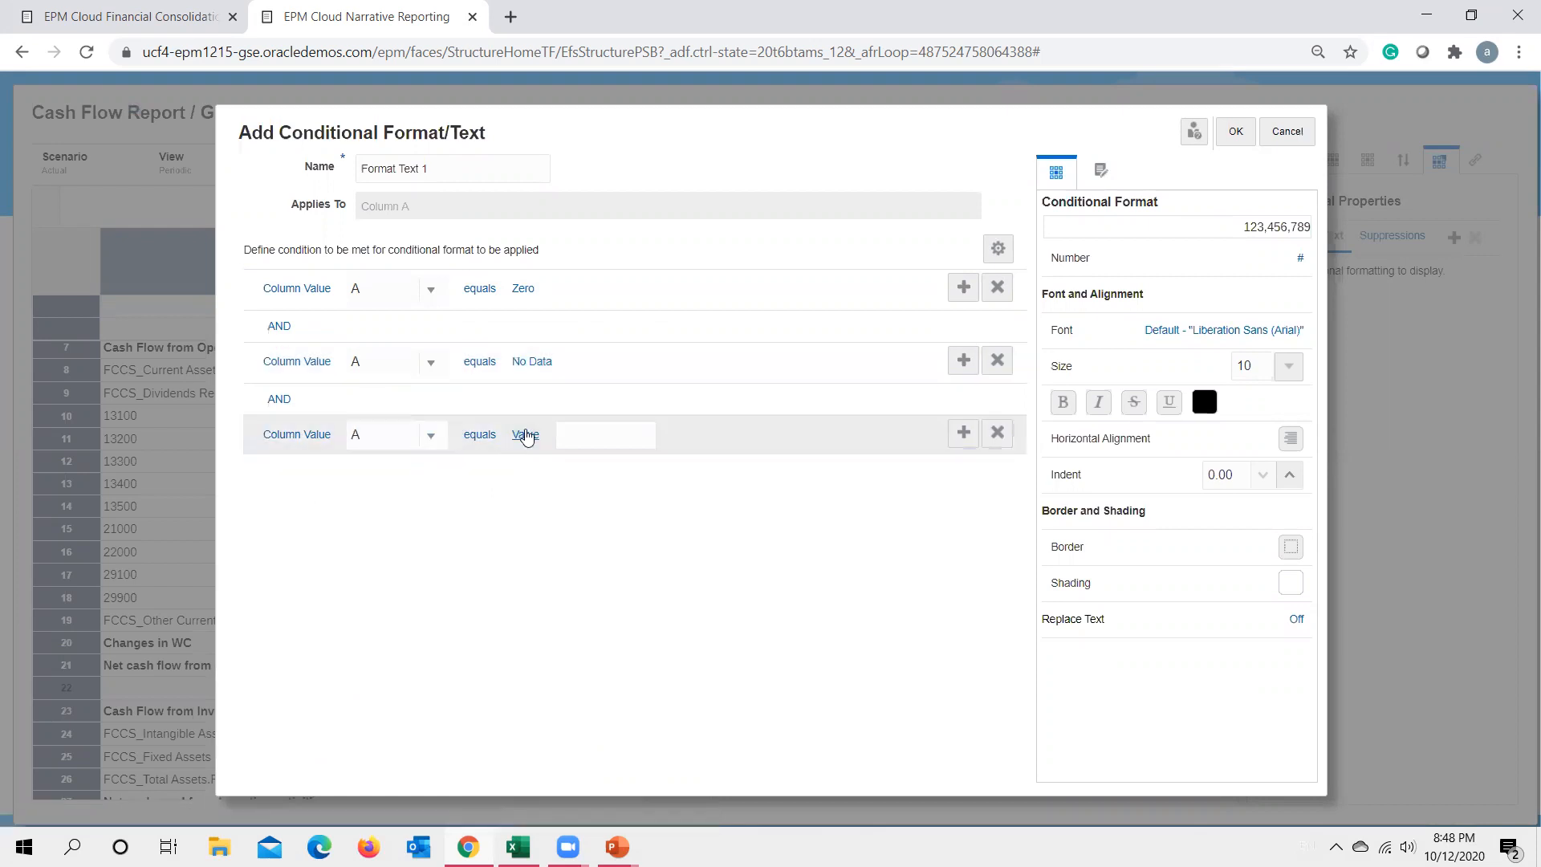
pyautogui.click(527, 434)
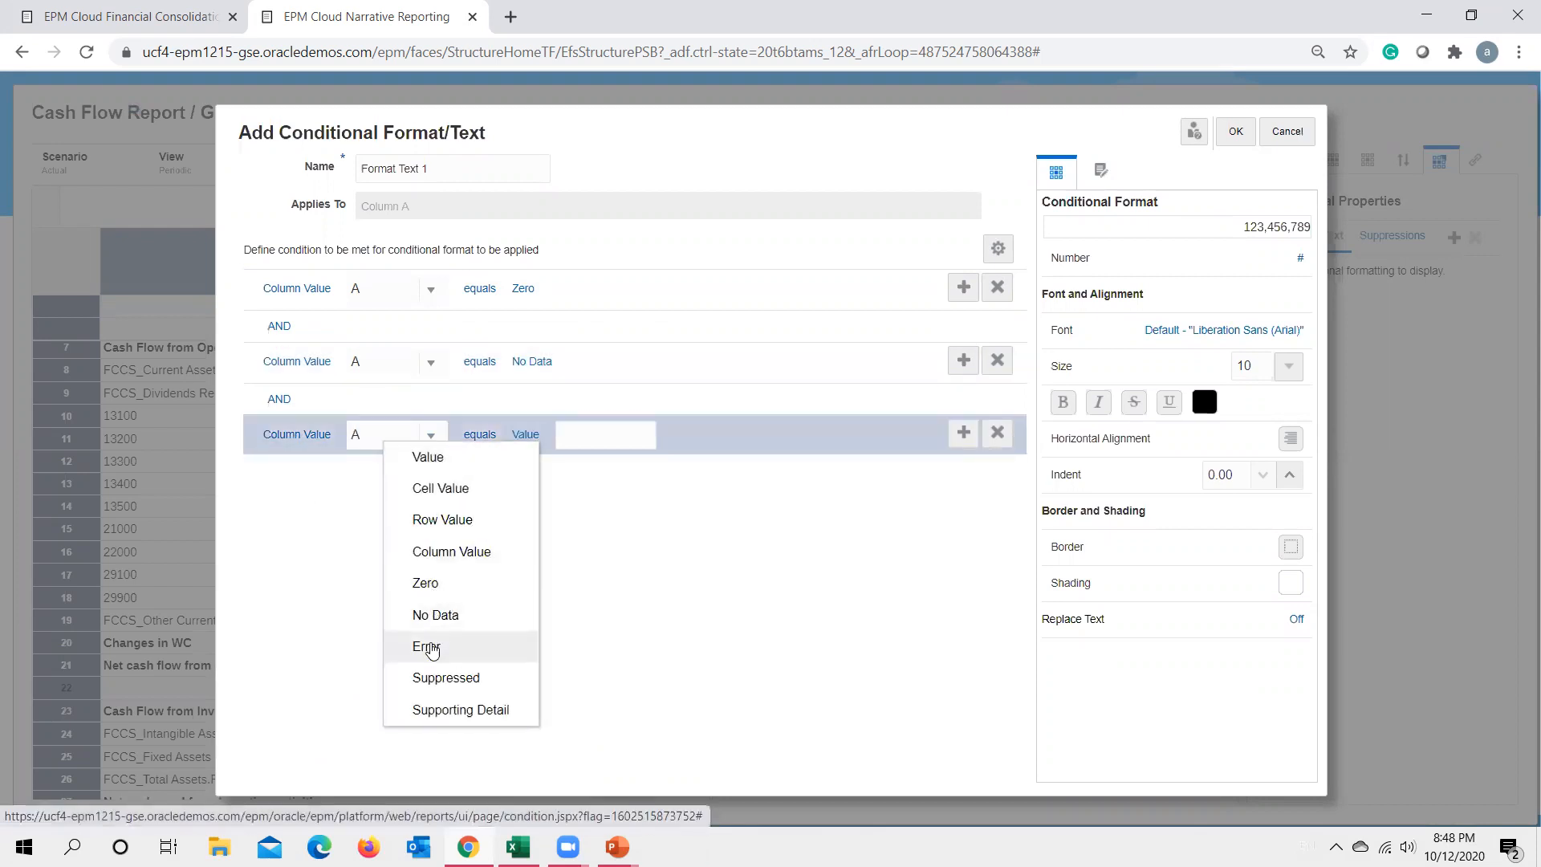
pyautogui.click(429, 641)
# Join the three column A conditions with OR instead of AND.
pyautogui.click(277, 326)
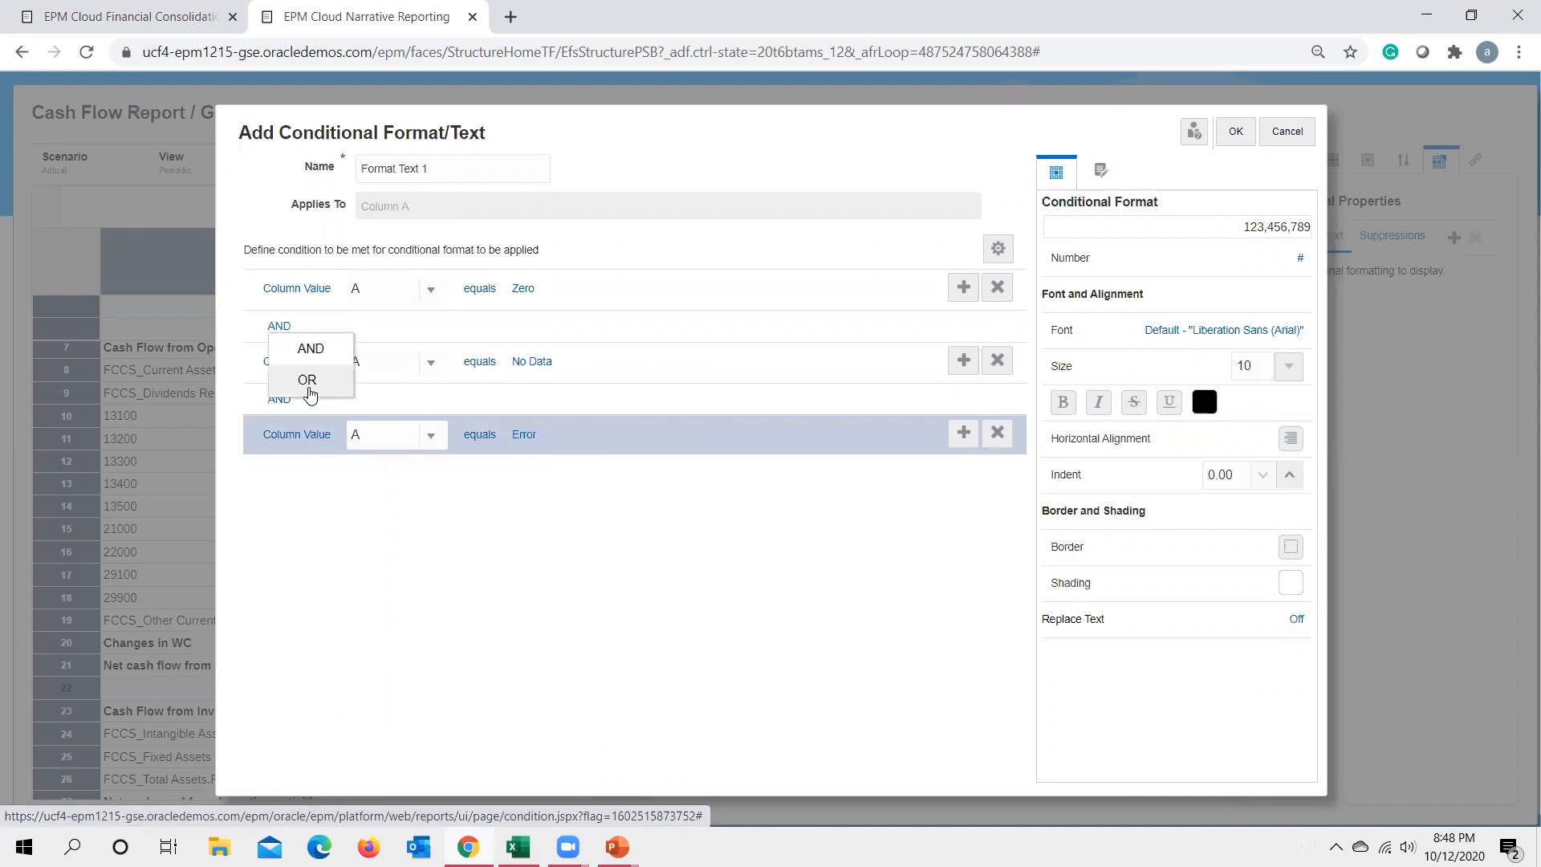
pyautogui.click(305, 378)
pyautogui.click(281, 398)
pyautogui.click(306, 453)
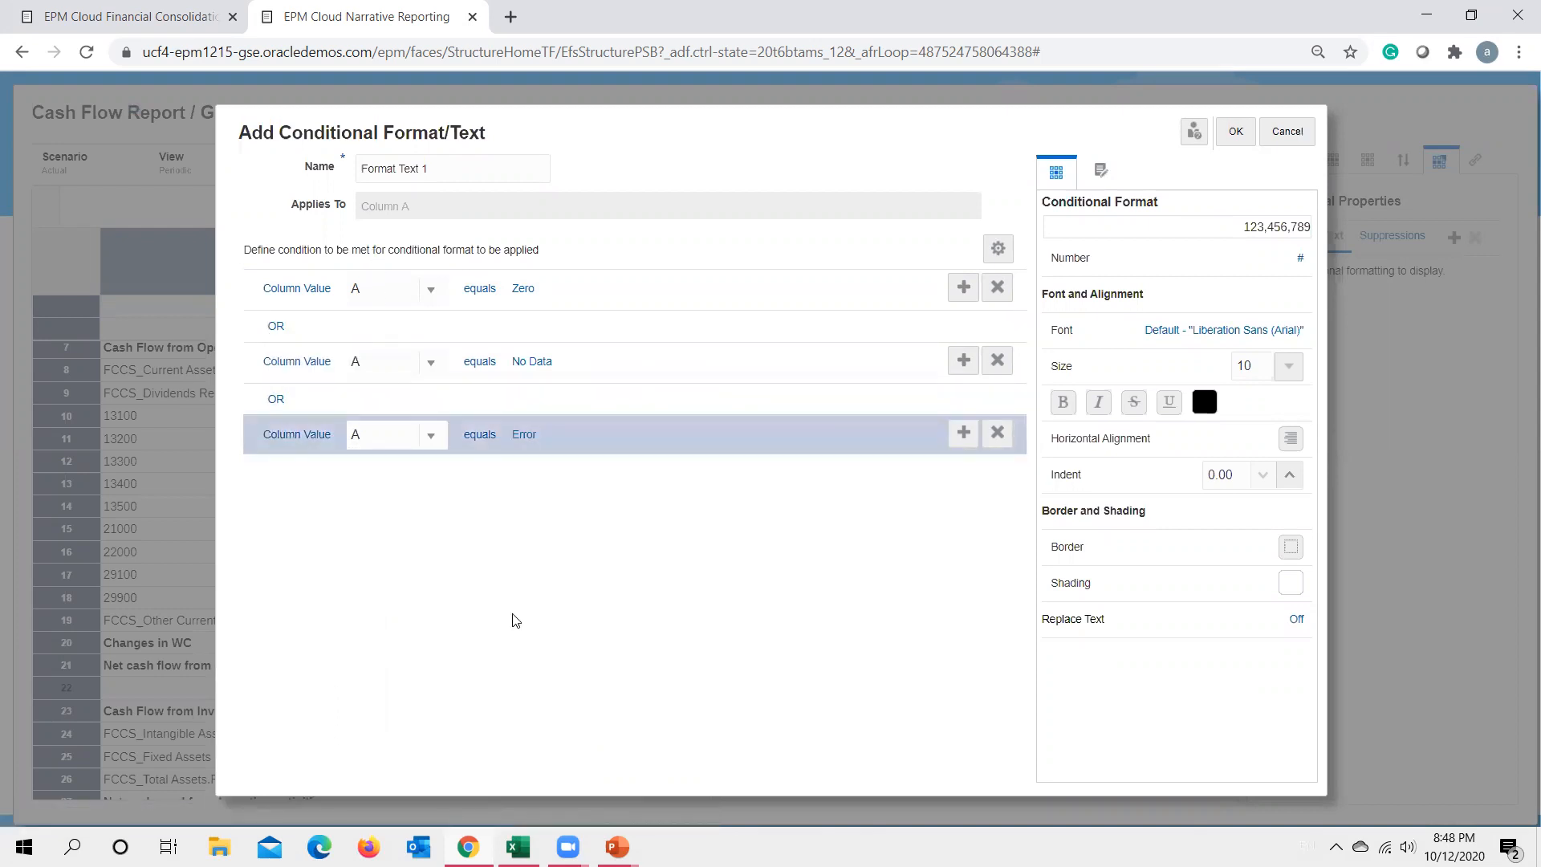
# Set the horizontal alignment of column A's conditional format to center and accept the format.
pyautogui.click(1301, 258)
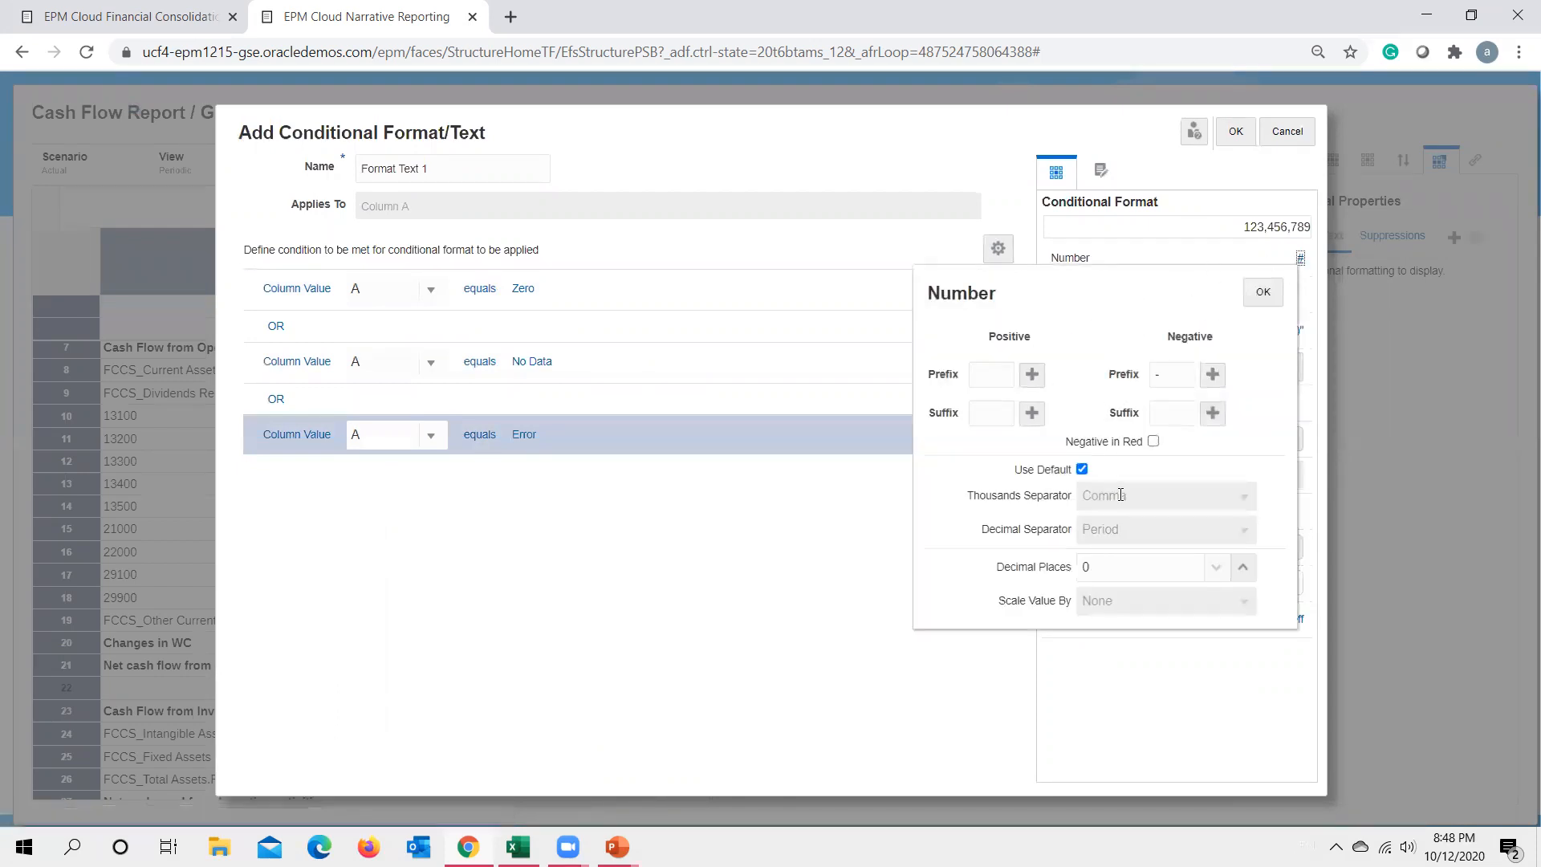
pyautogui.click(1278, 261)
pyautogui.click(1290, 438)
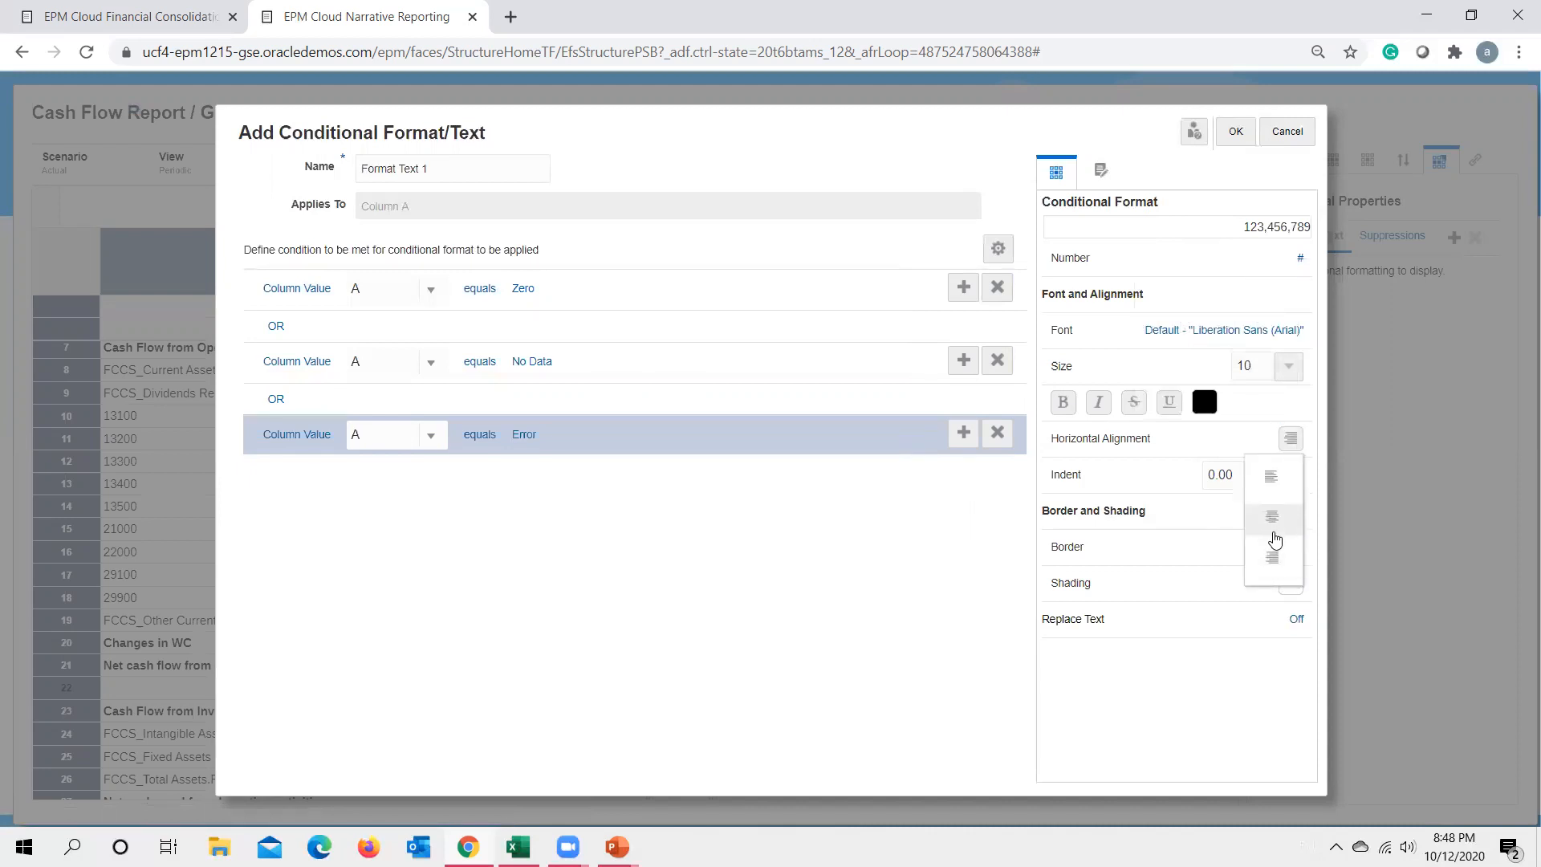
pyautogui.click(1273, 524)
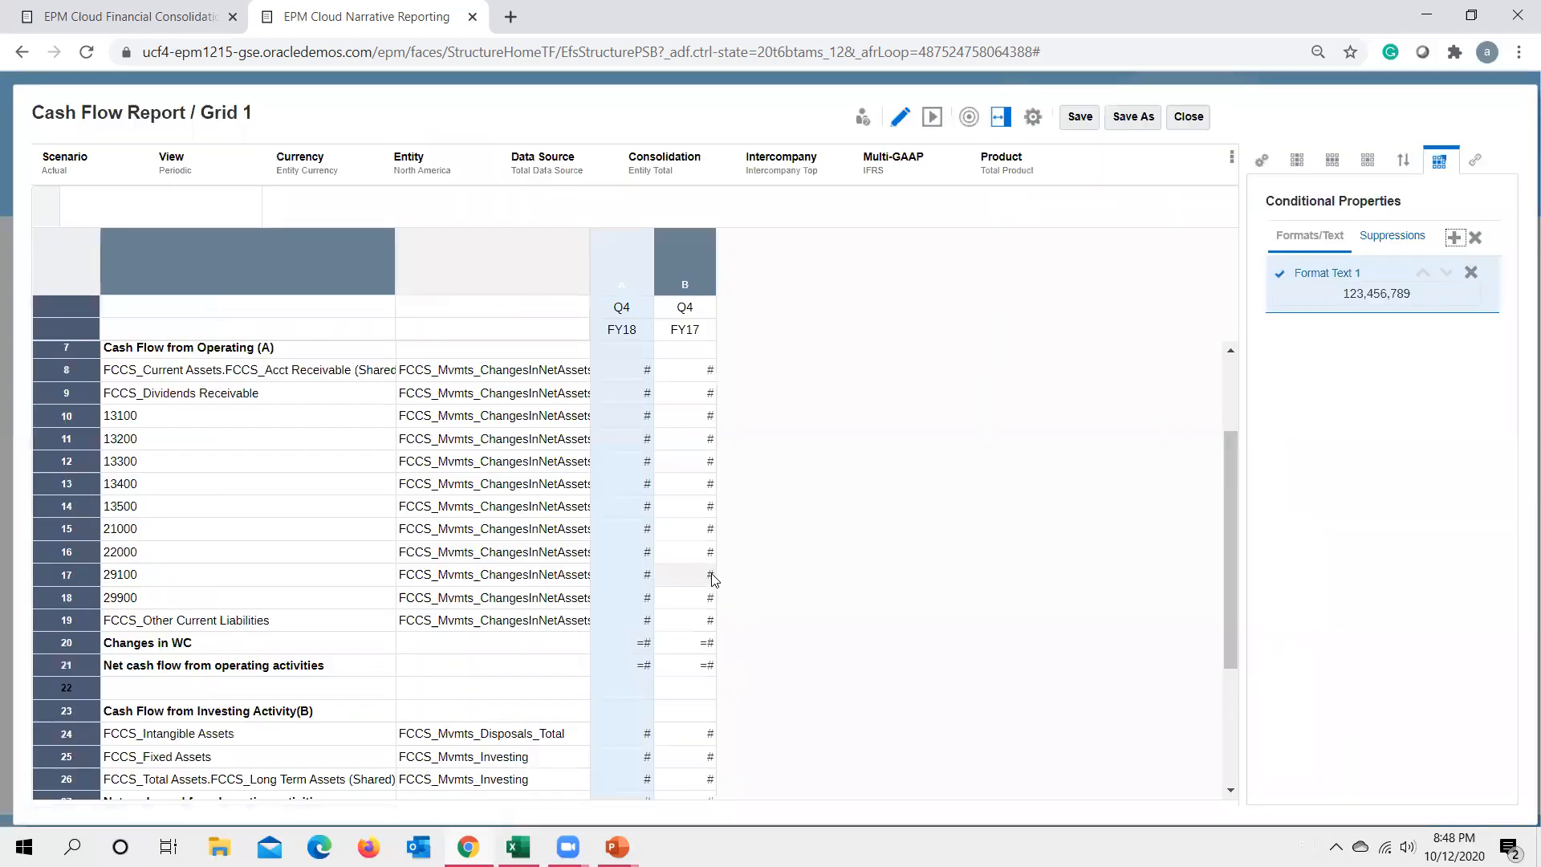
# Start a conditional format for column B with the condition Column Value B equals Zero.
pyautogui.click(681, 263)
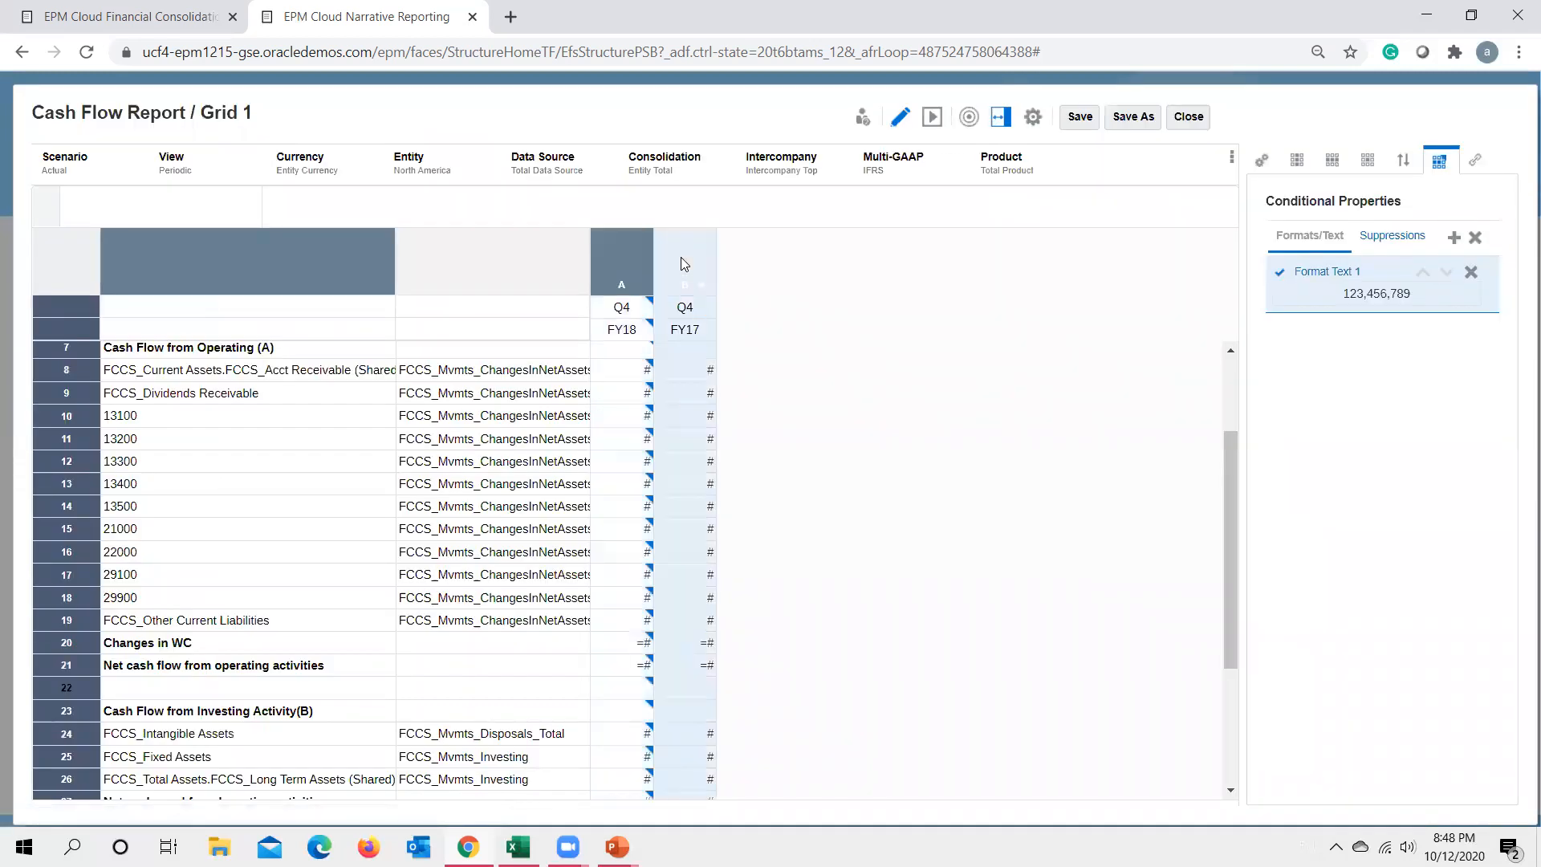
pyautogui.click(1454, 243)
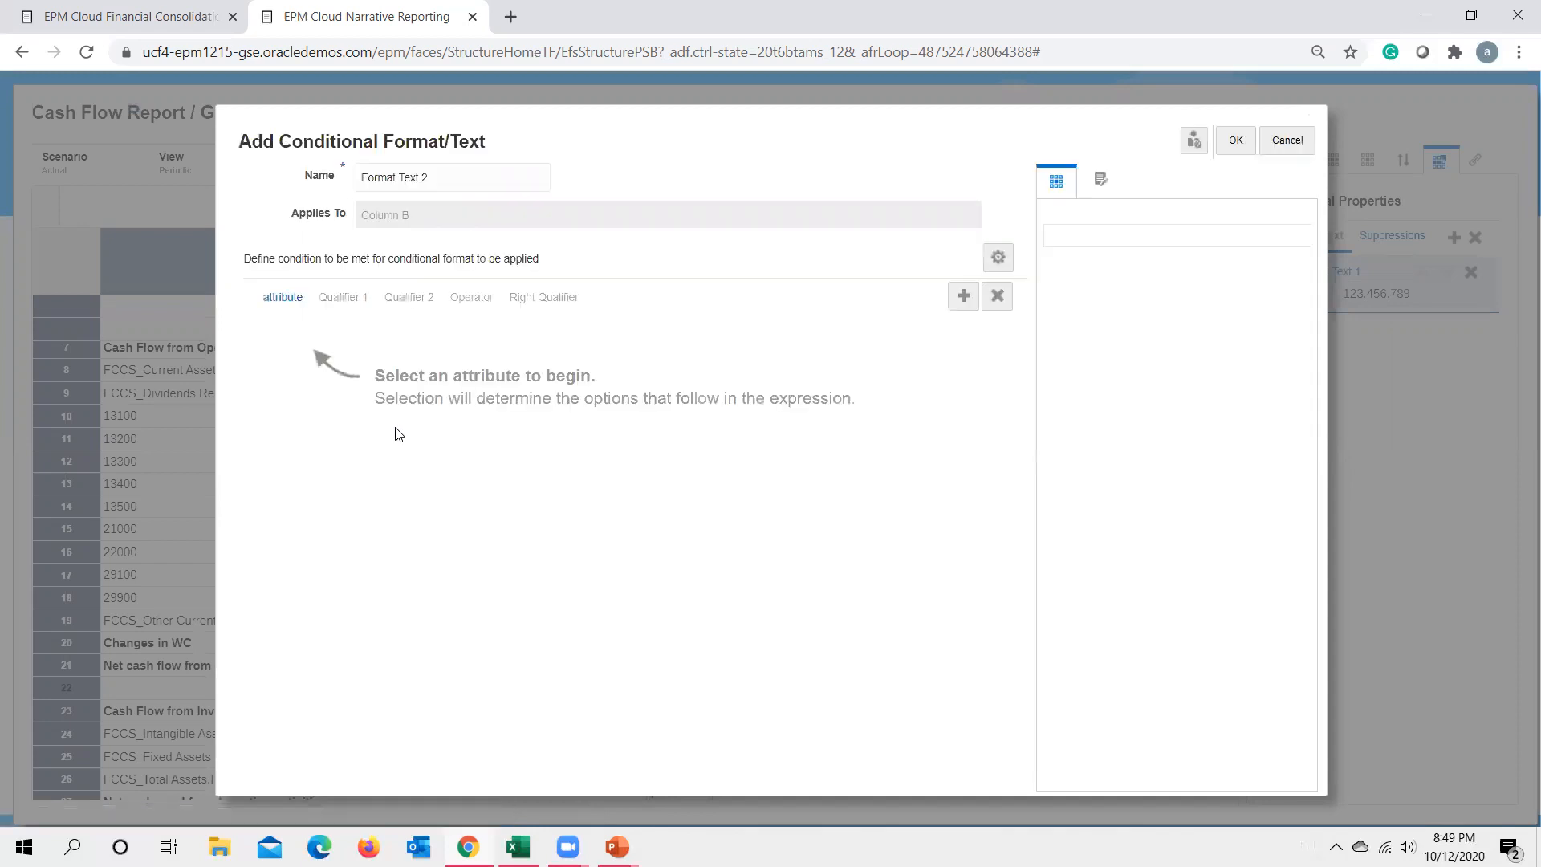
pyautogui.click(291, 306)
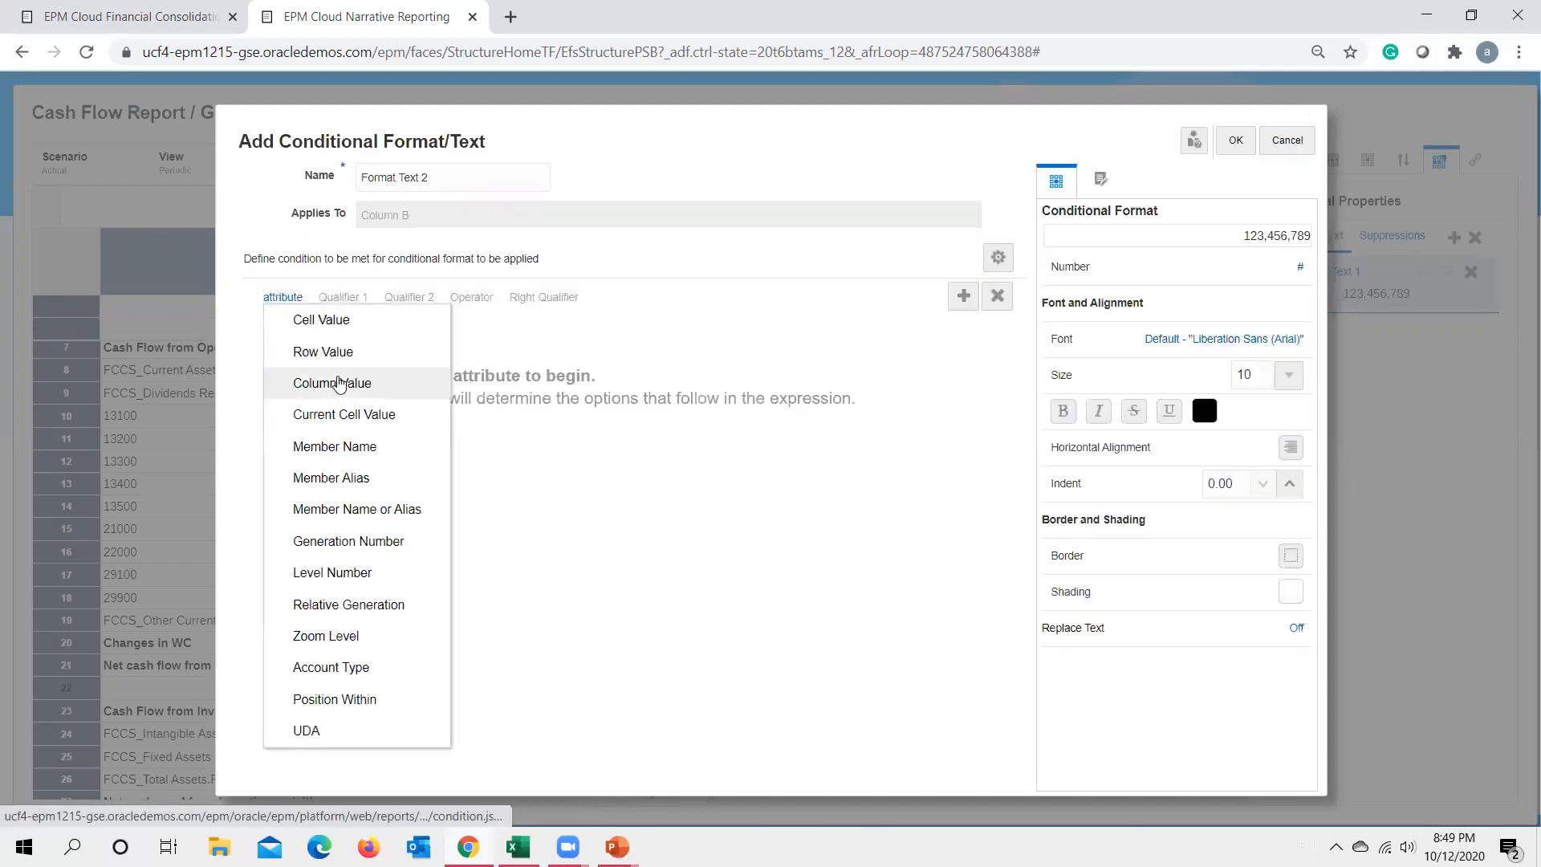
pyautogui.click(325, 382)
pyautogui.click(431, 298)
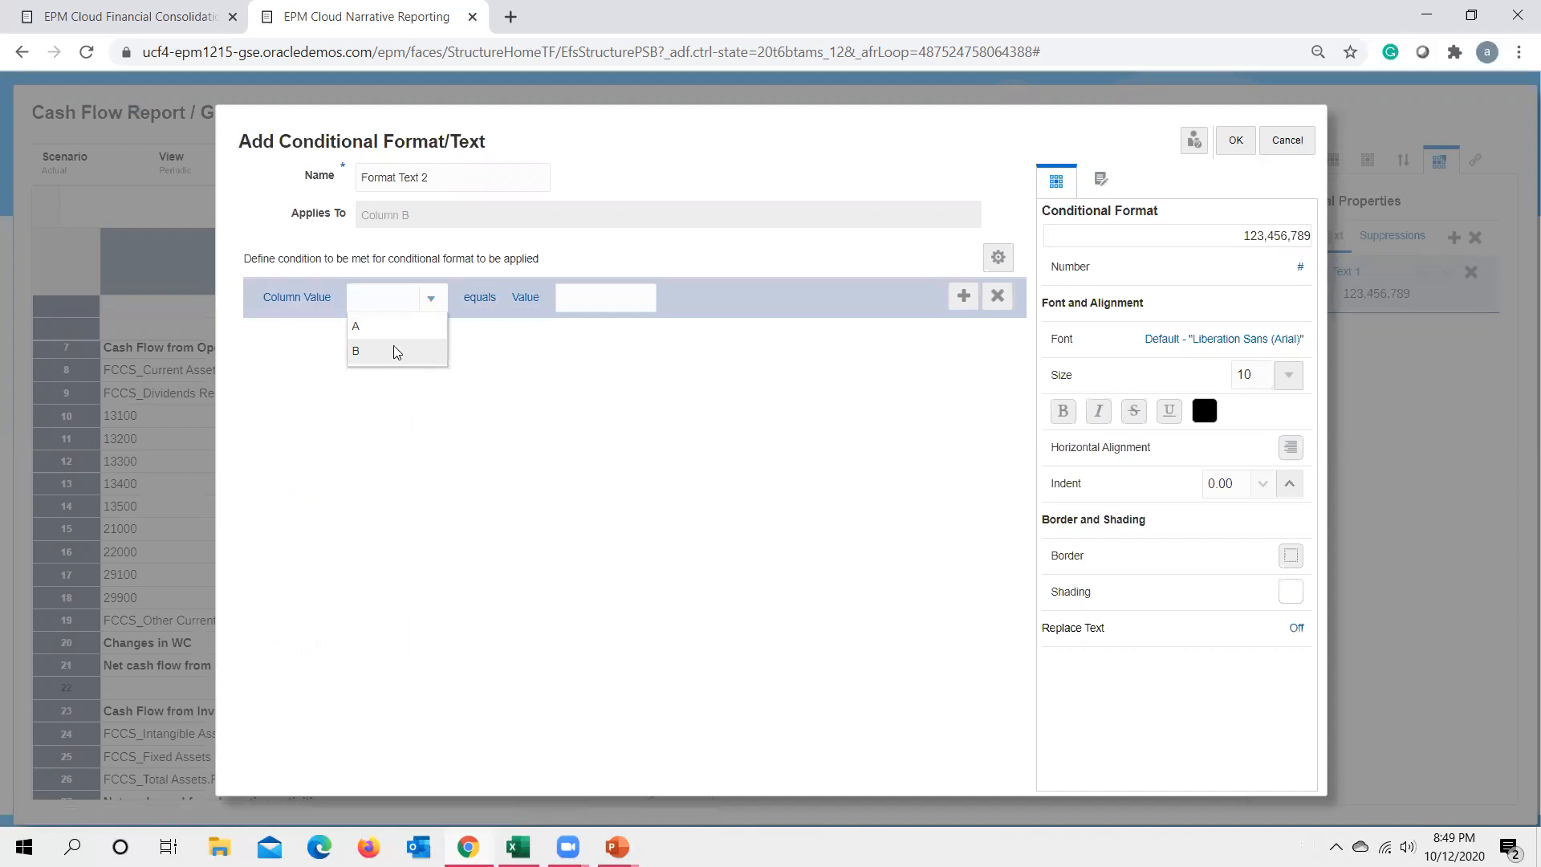
pyautogui.click(356, 351)
pyautogui.click(524, 298)
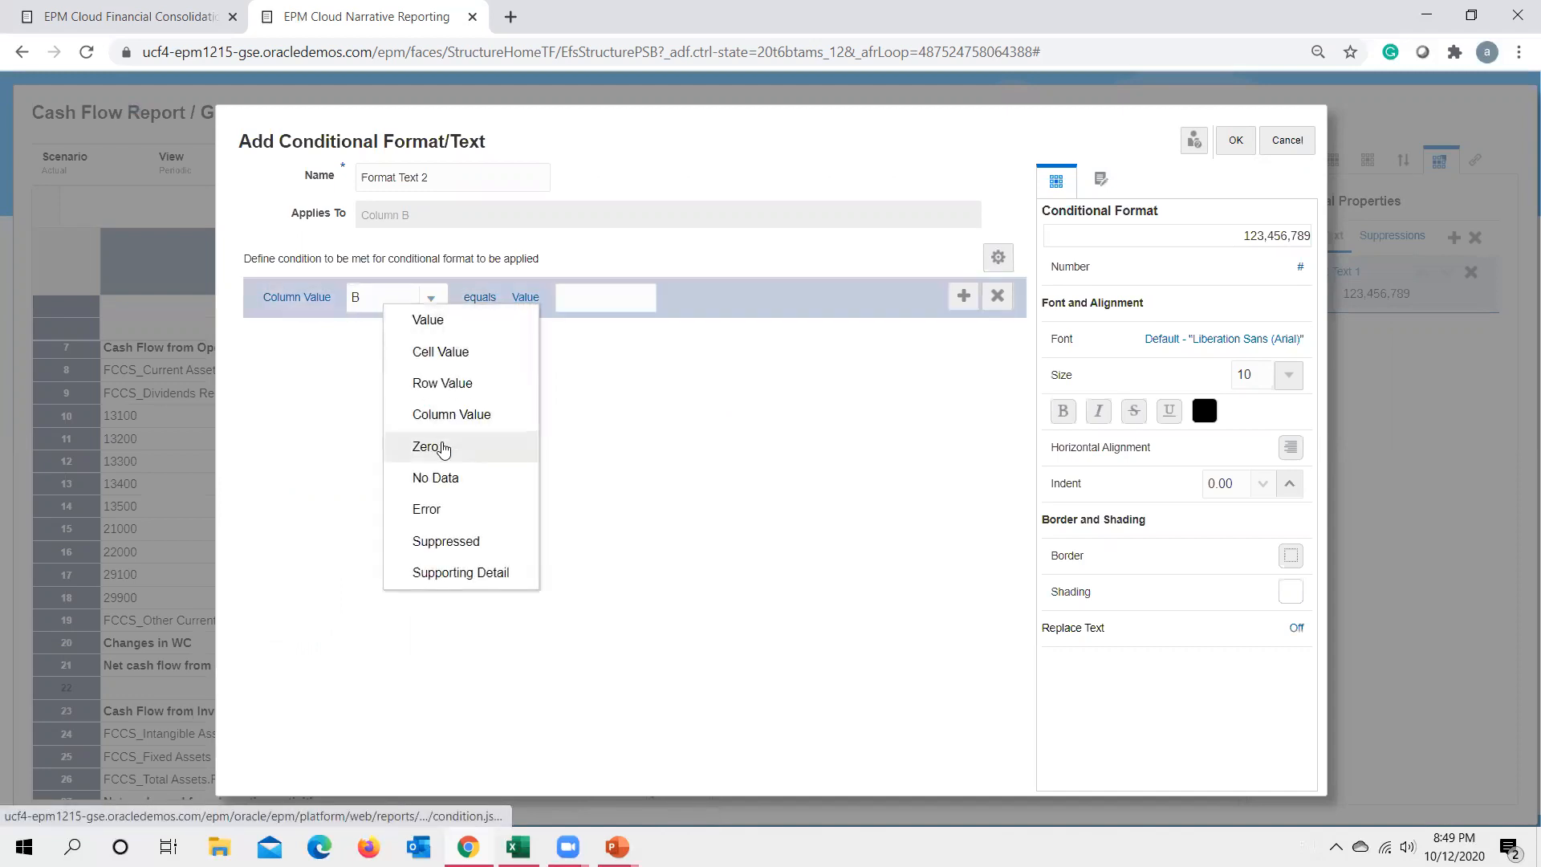
pyautogui.click(438, 445)
# Add an OR condition to column B's conditional format: Column Value B equals No Data.
pyautogui.click(964, 296)
pyautogui.click(276, 334)
pyautogui.click(314, 393)
pyautogui.click(283, 375)
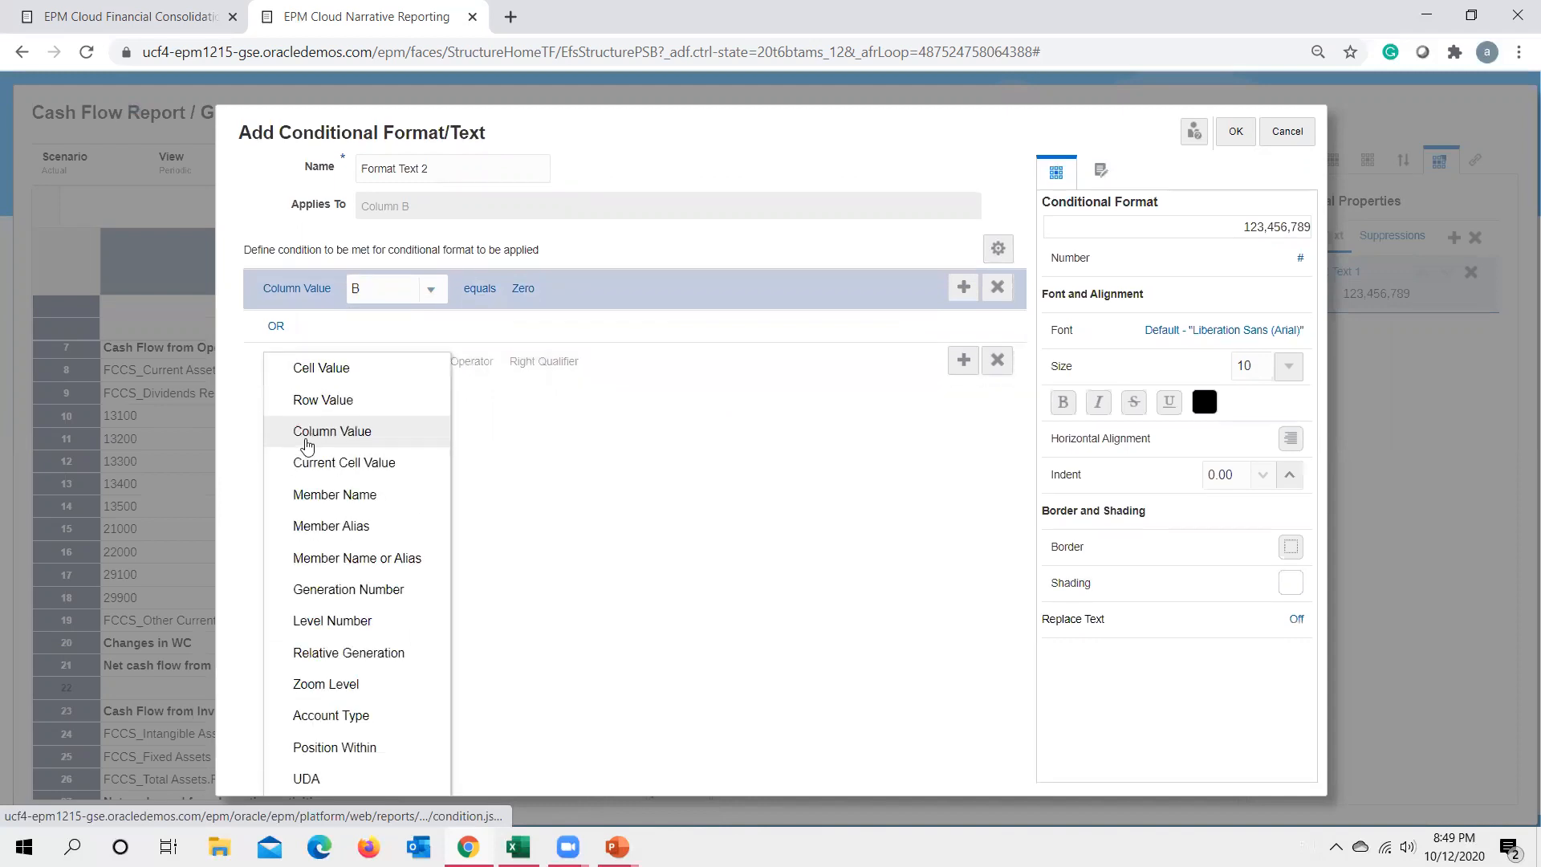
pyautogui.click(309, 443)
pyautogui.click(431, 361)
pyautogui.click(386, 419)
pyautogui.click(518, 361)
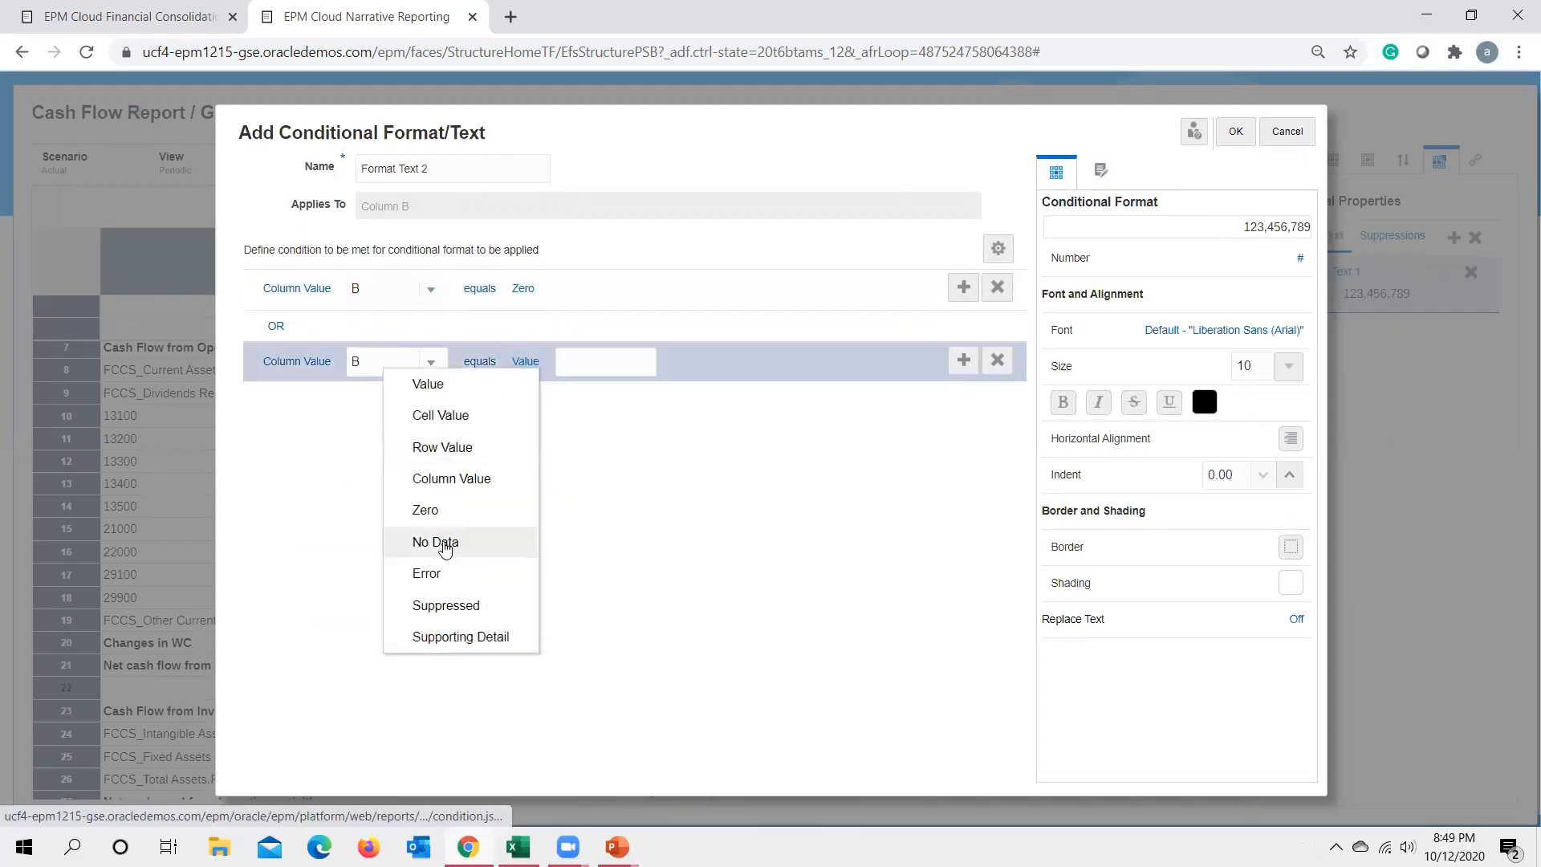
pyautogui.click(441, 541)
# Add an OR condition for Column Value B equals Error, and center the horizontal alignment of column B's conditional format.
pyautogui.click(964, 360)
pyautogui.click(279, 399)
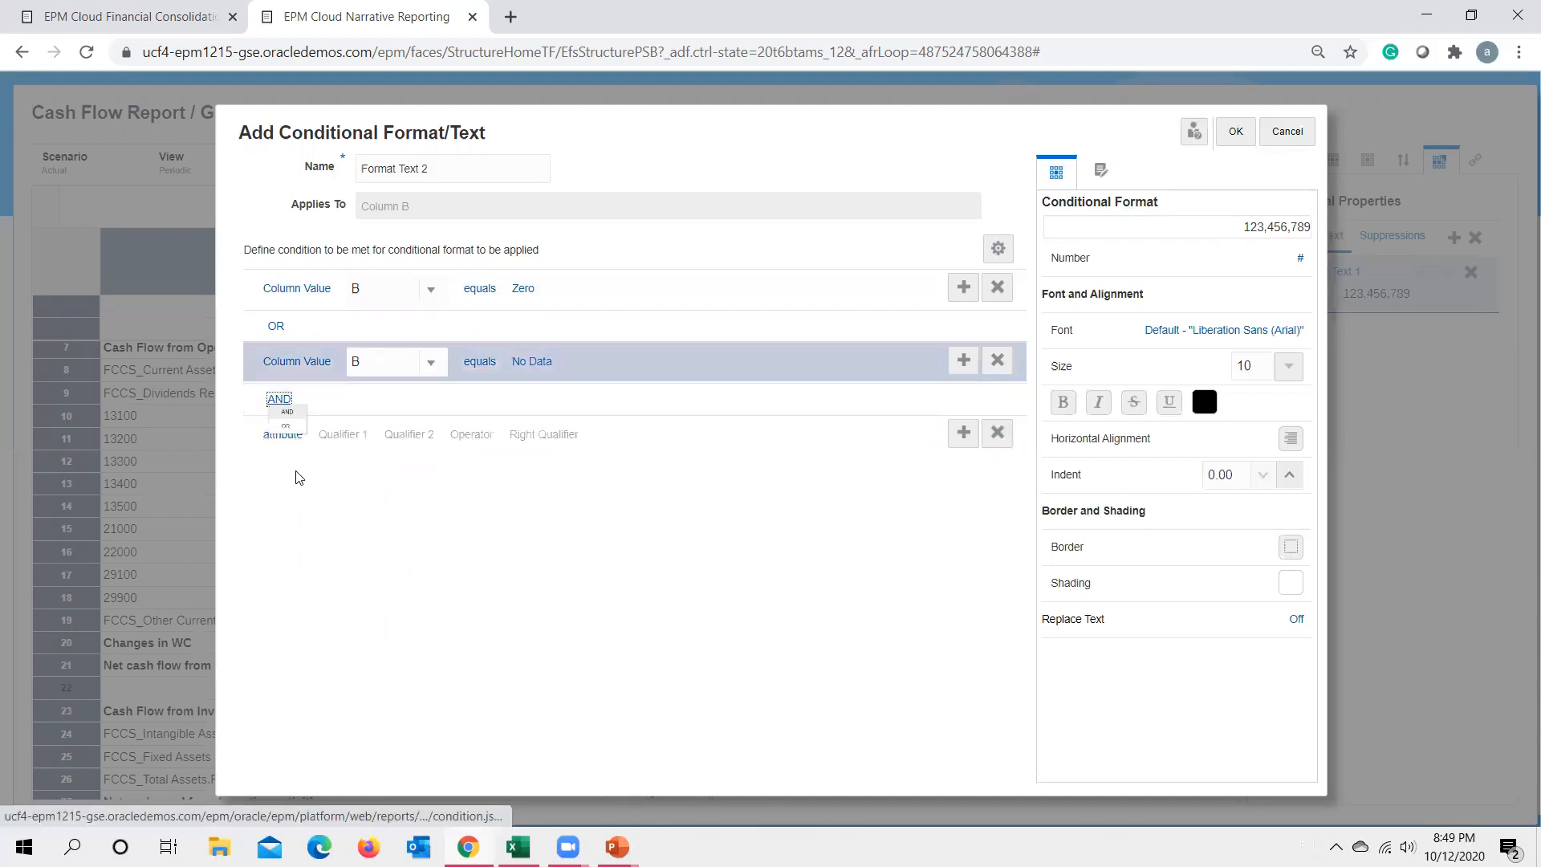
pyautogui.click(305, 453)
pyautogui.click(287, 437)
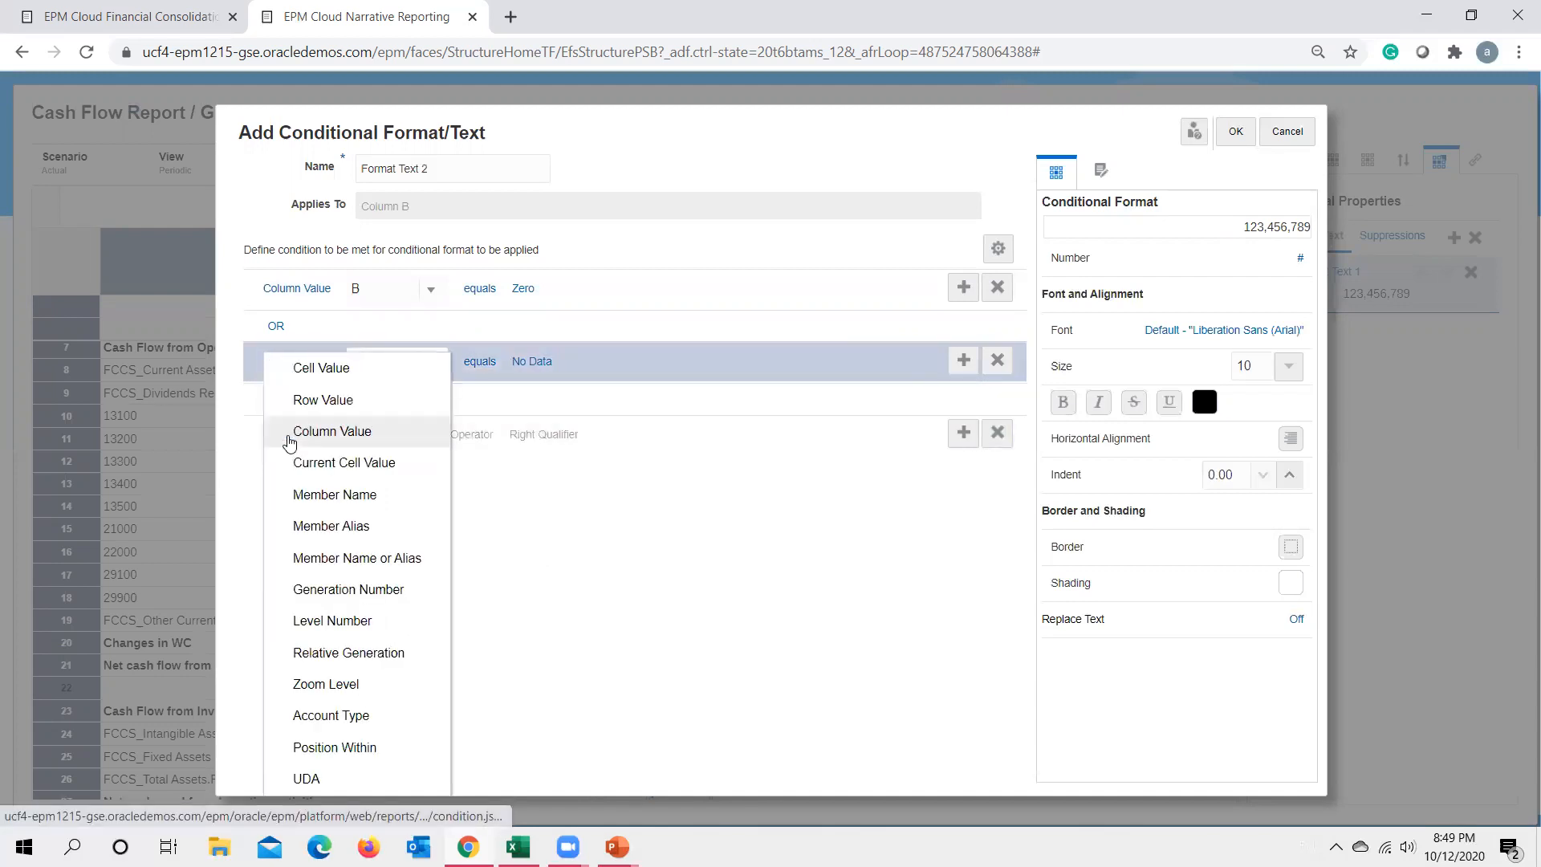
pyautogui.click(329, 434)
pyautogui.click(431, 435)
pyautogui.click(369, 486)
pyautogui.click(524, 434)
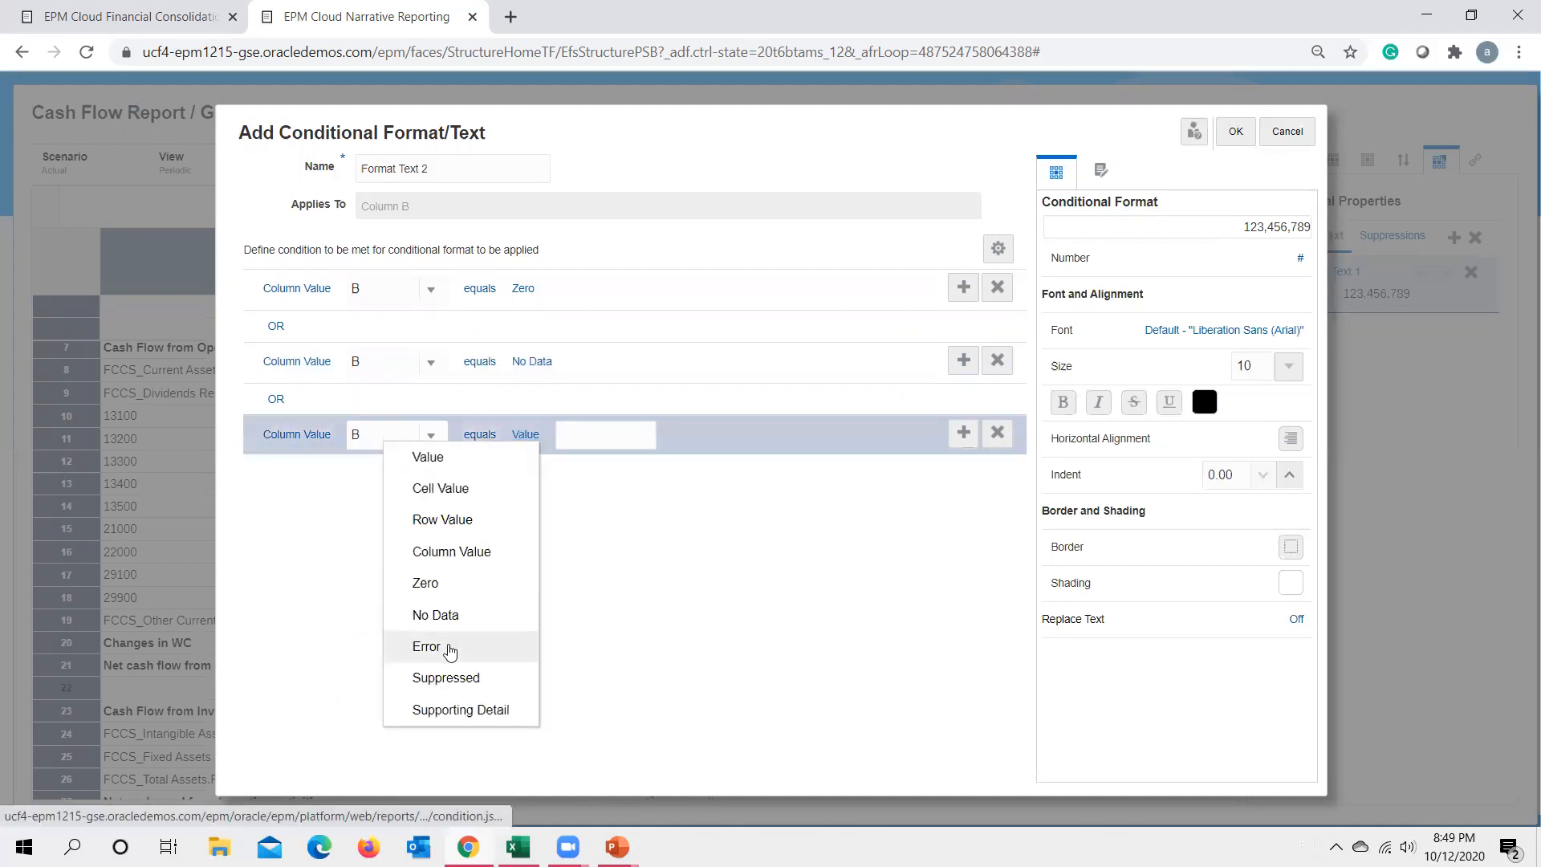
pyautogui.click(448, 647)
pyautogui.click(1290, 438)
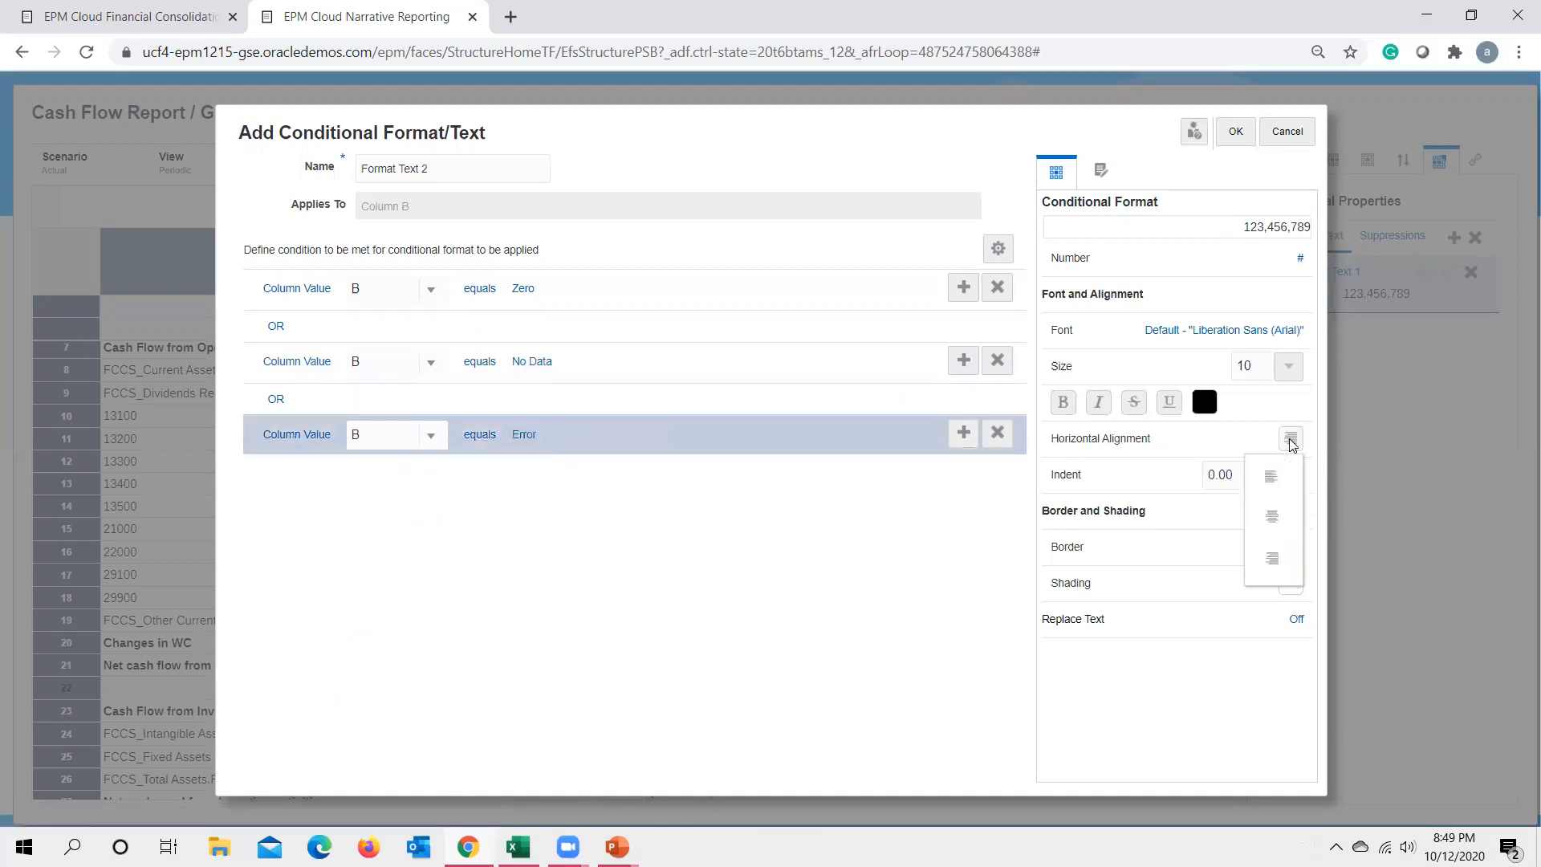
pyautogui.click(1272, 516)
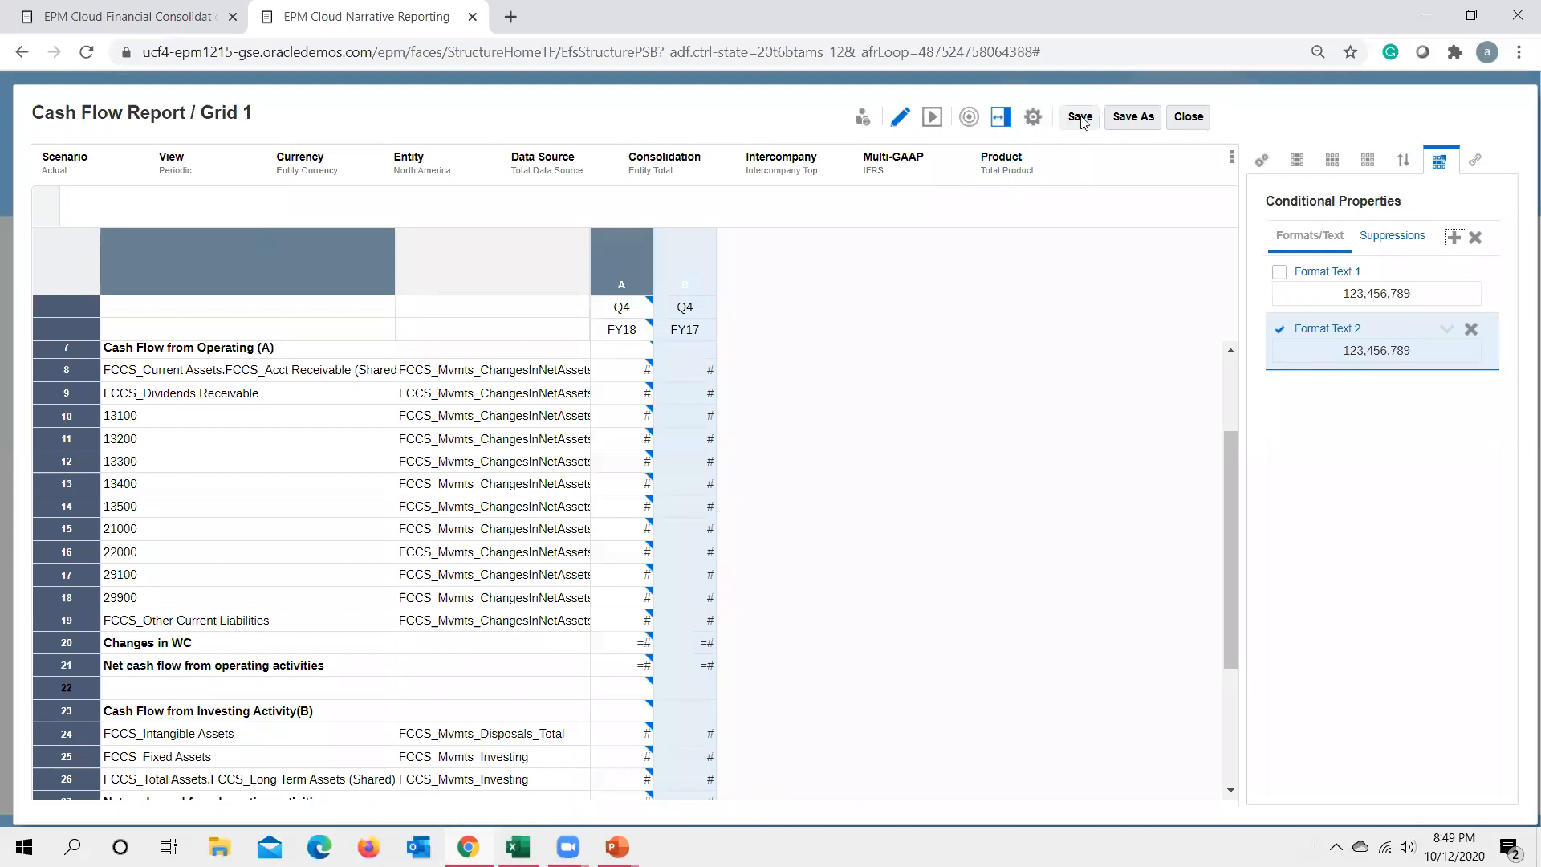
# Save the grid and preview it down to the last row to check the alignment of the empty values.
pyautogui.click(1079, 118)
pyautogui.click(932, 118)
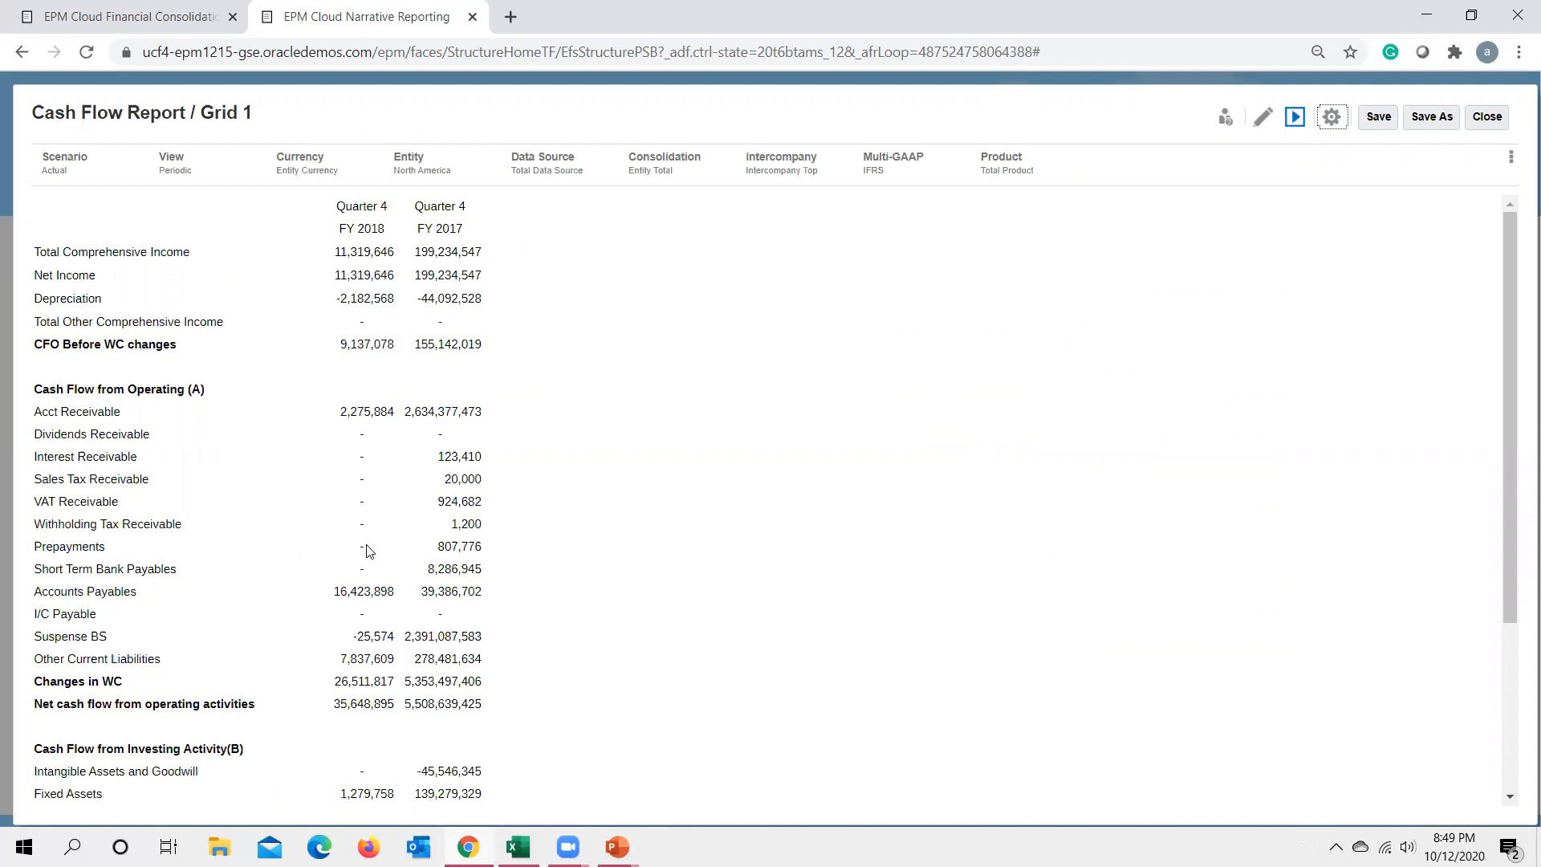
pyautogui.scroll(-3, 374, 640)
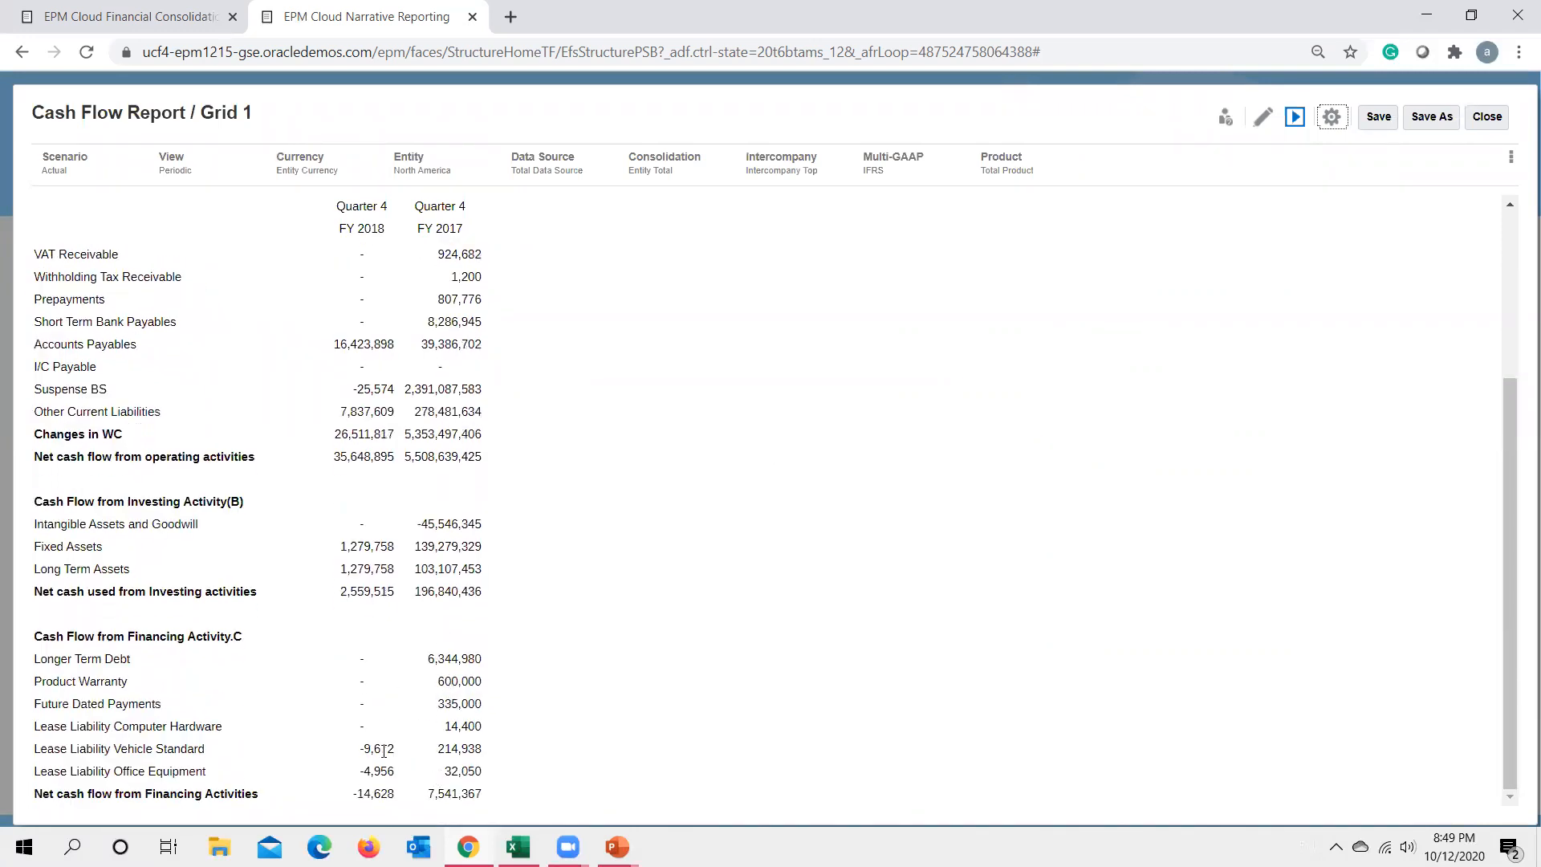
# Format negative numbers in all grid cells with the prefix ( and the suffix ).
pyautogui.scroll(3, 384, 751)
pyautogui.click(1265, 119)
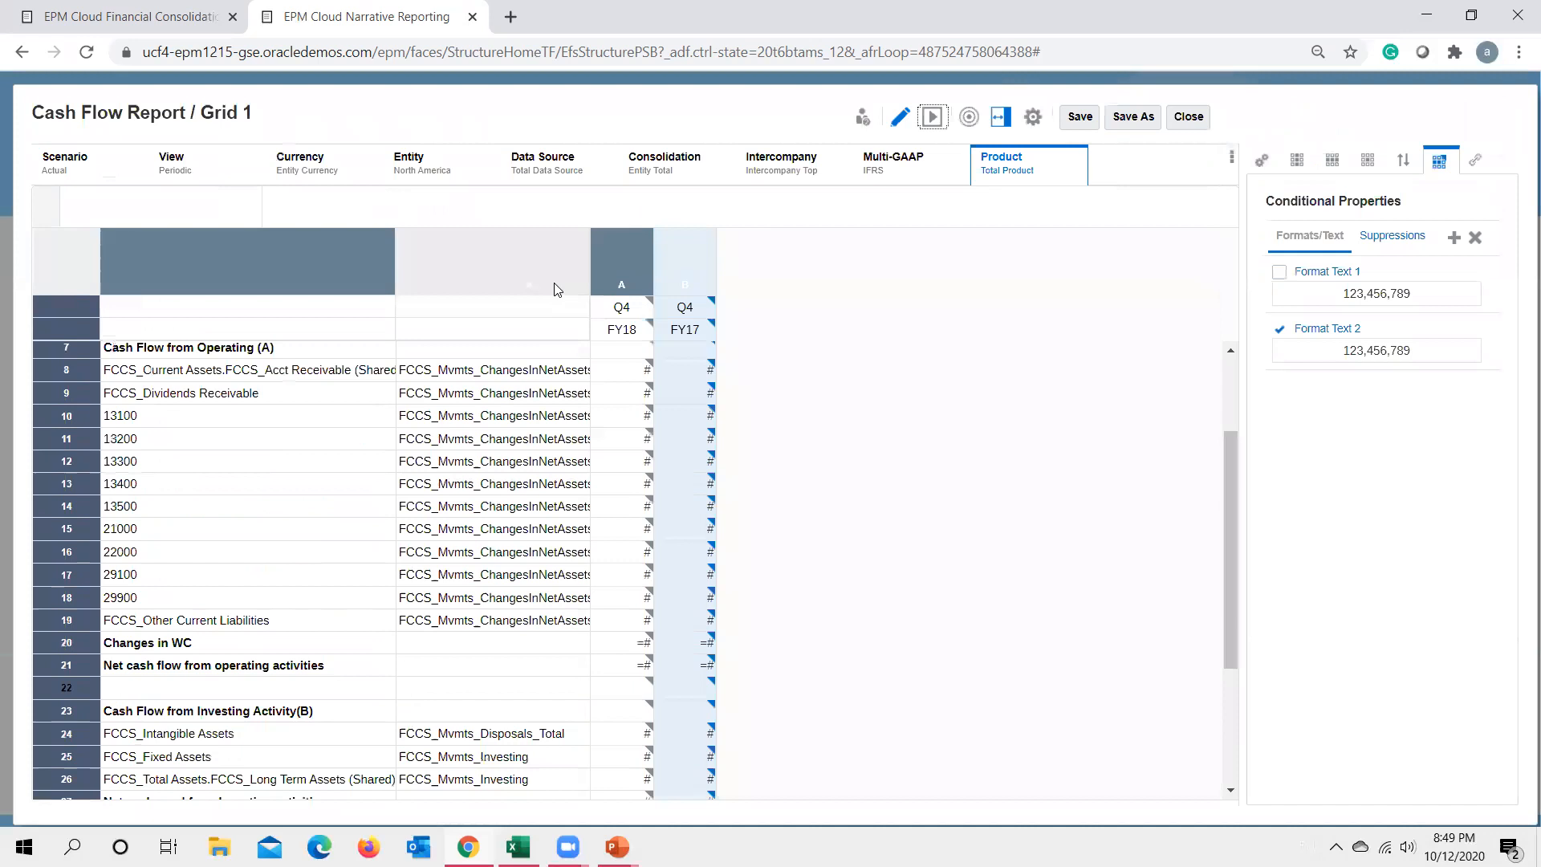
pyautogui.click(66, 261)
pyautogui.click(1367, 160)
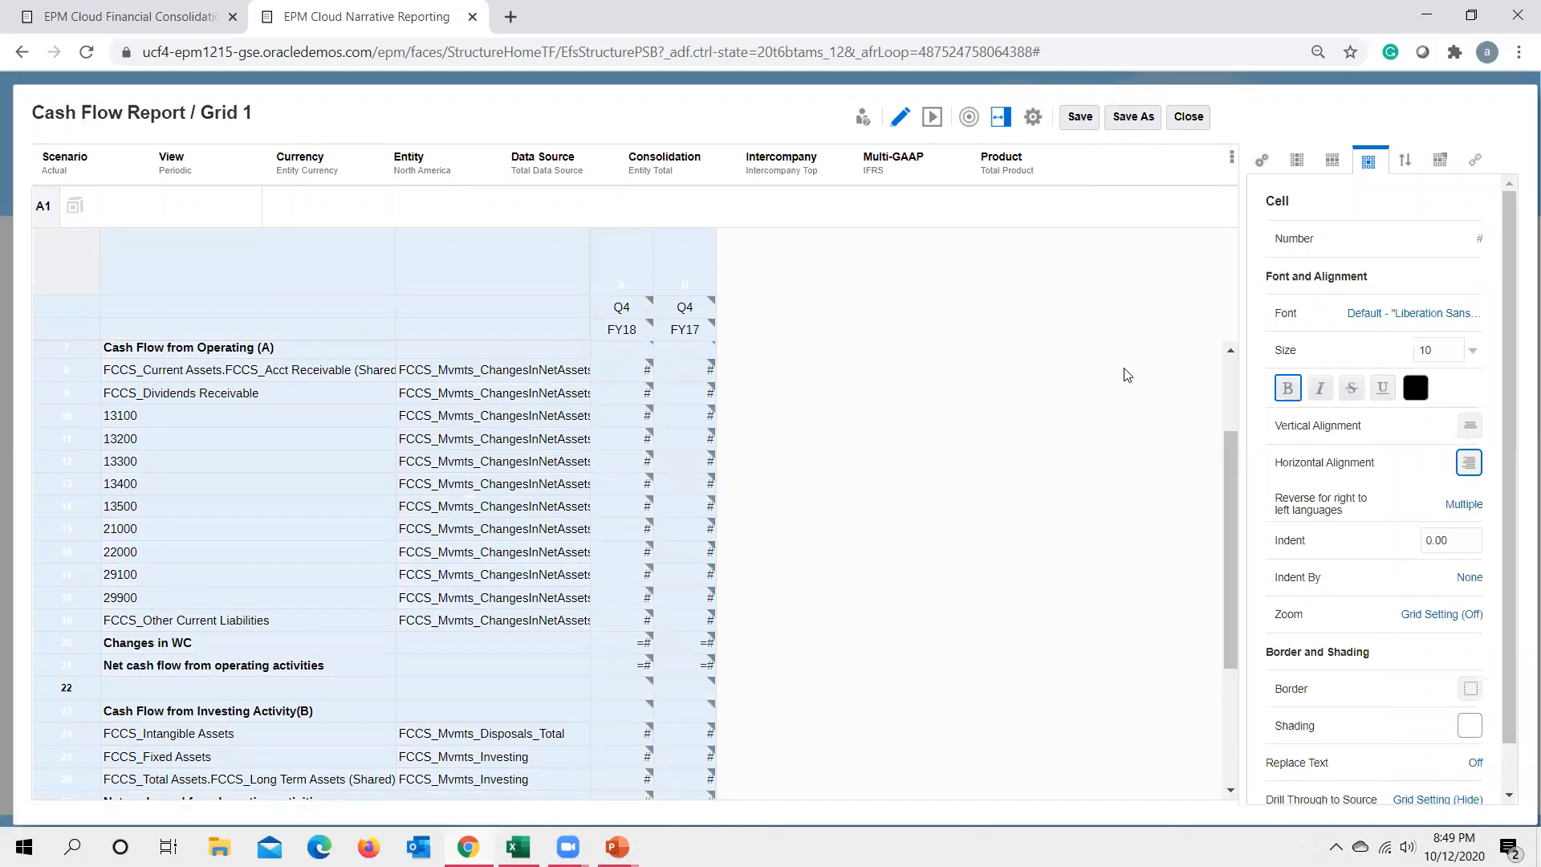
pyautogui.click(1409, 363)
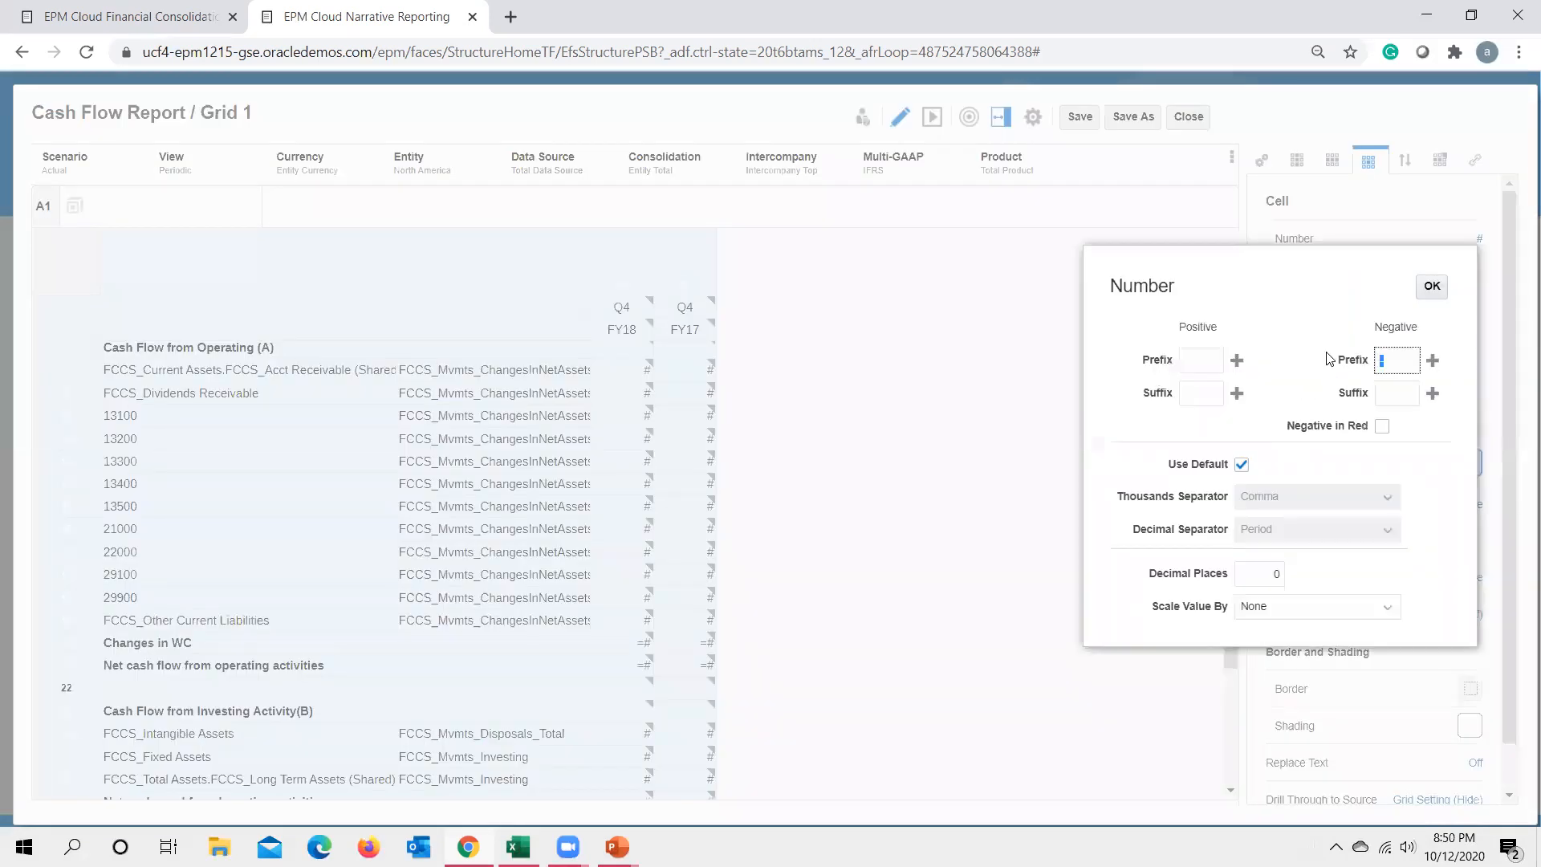
pyautogui.click(1394, 398)
pyautogui.click(1434, 288)
# Preview the grid down to the last row to check how negative values are displayed.
pyautogui.click(932, 120)
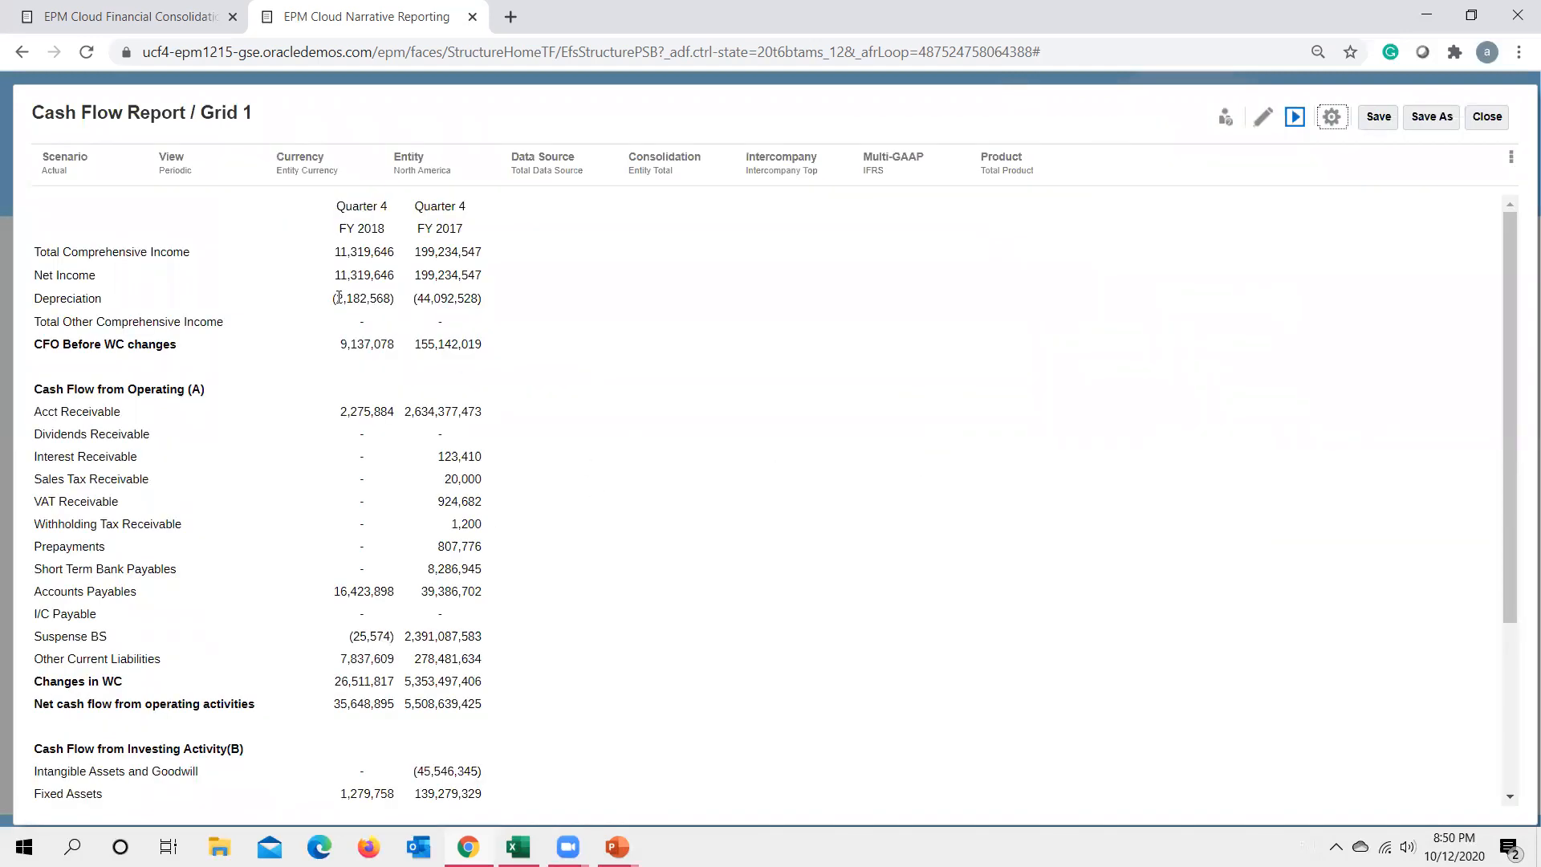
pyautogui.moveTo(336, 298); pyautogui.dragTo(458, 299)
pyautogui.click(397, 329)
pyautogui.scroll(-3, 355, 549)
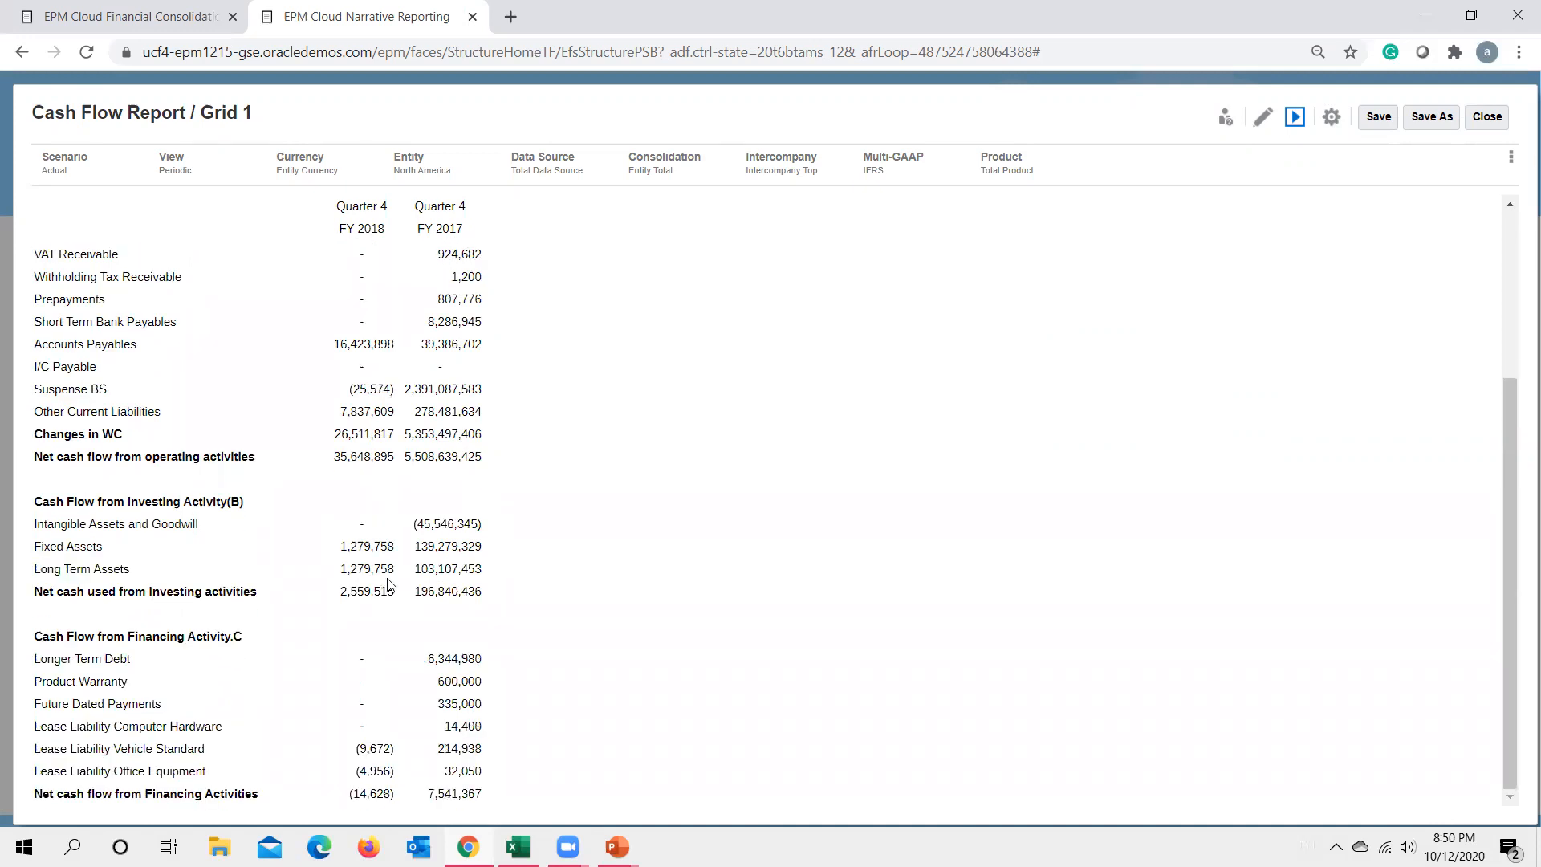
pyautogui.scroll(3, 390, 585)
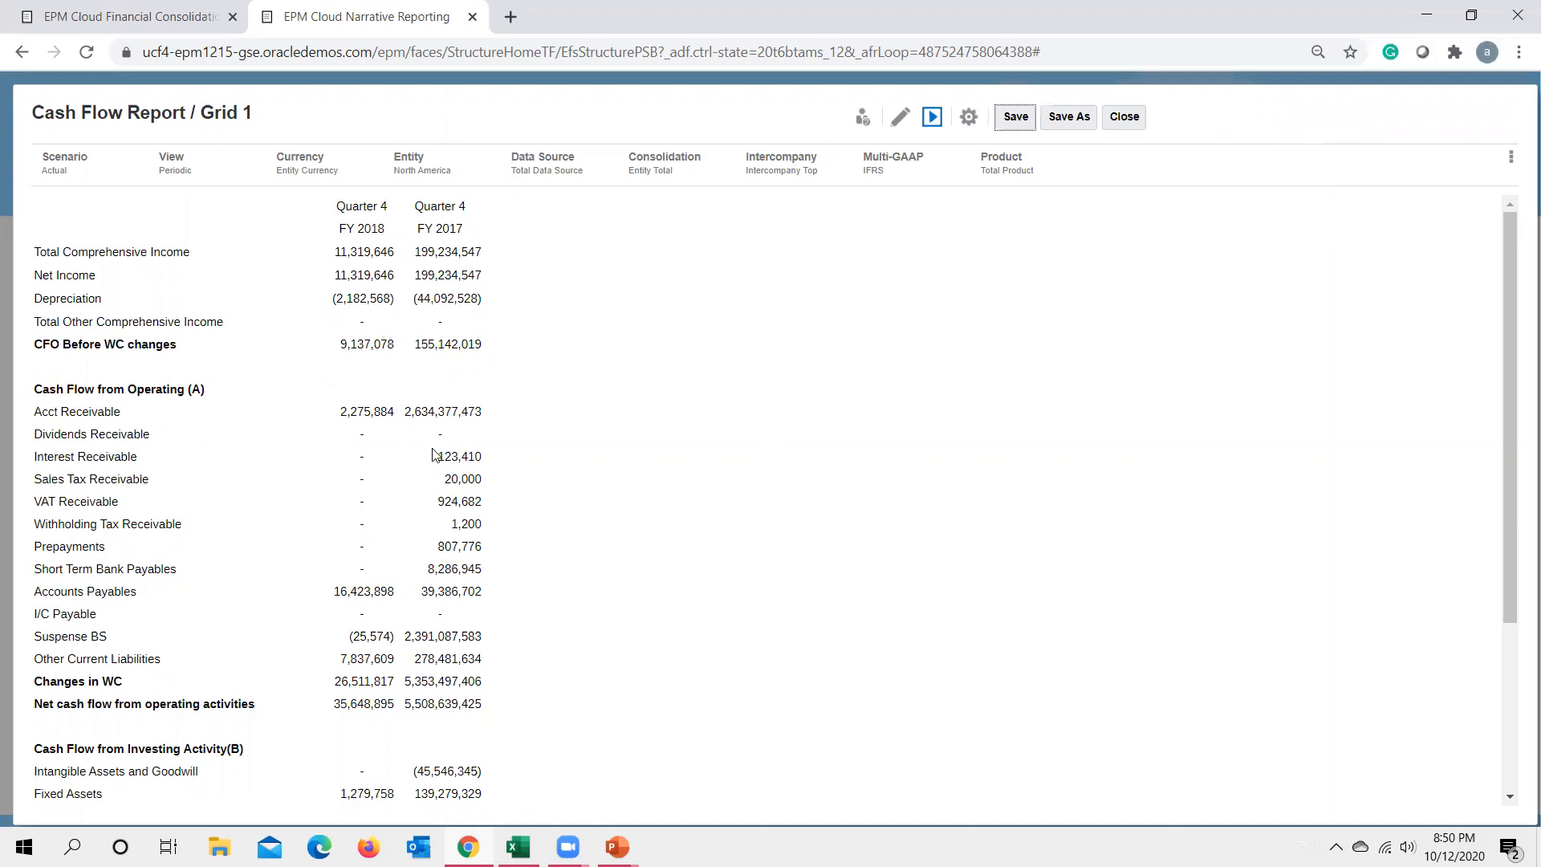
# Save and close the grid, and preview the whole Cash Flow Report.
pyautogui.click(901, 120)
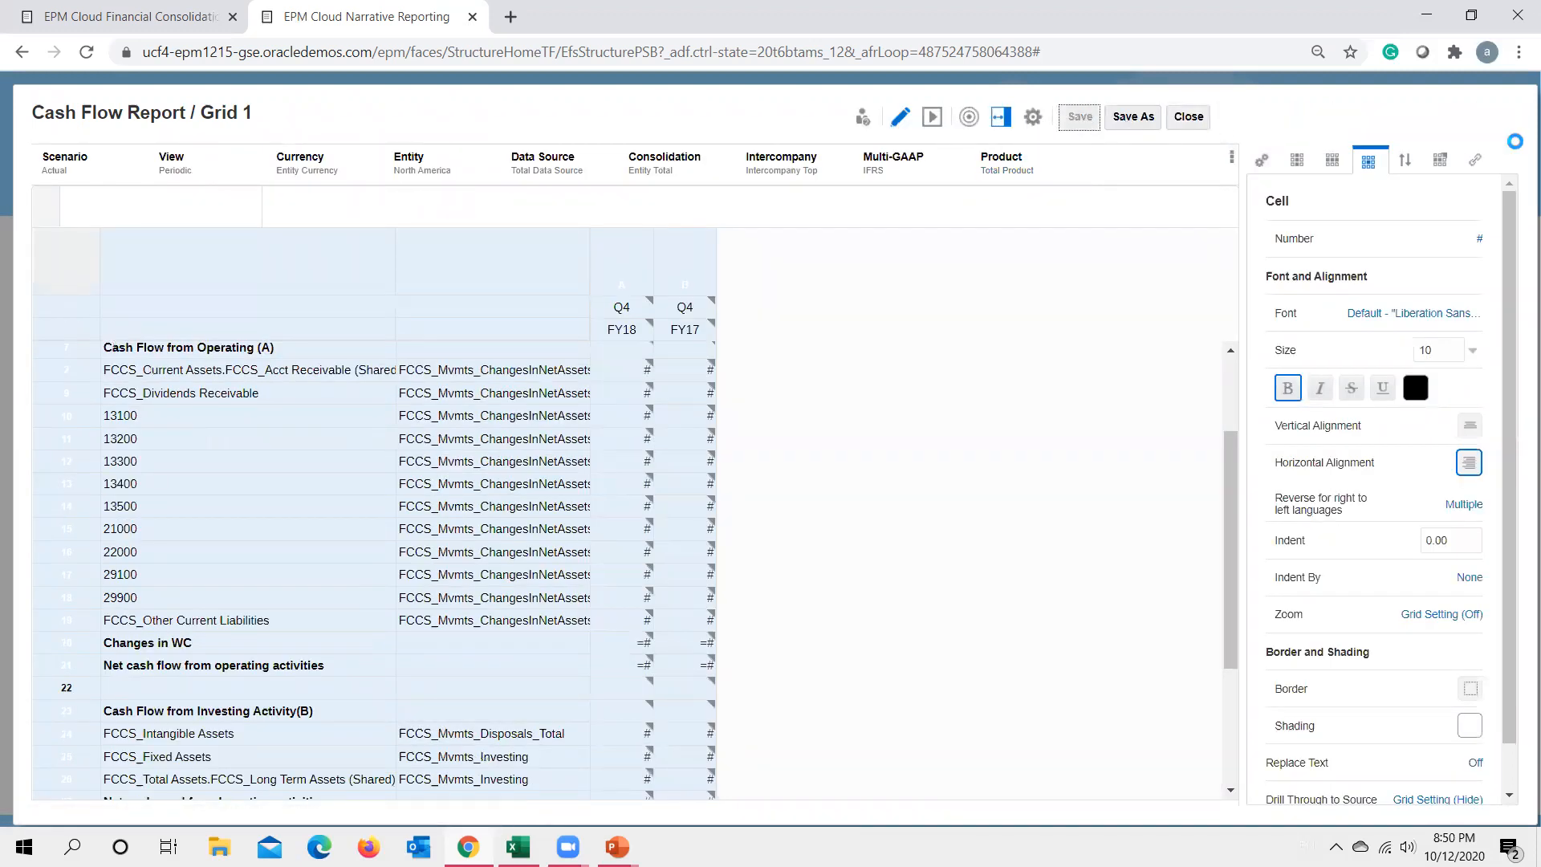
pyautogui.click(1190, 120)
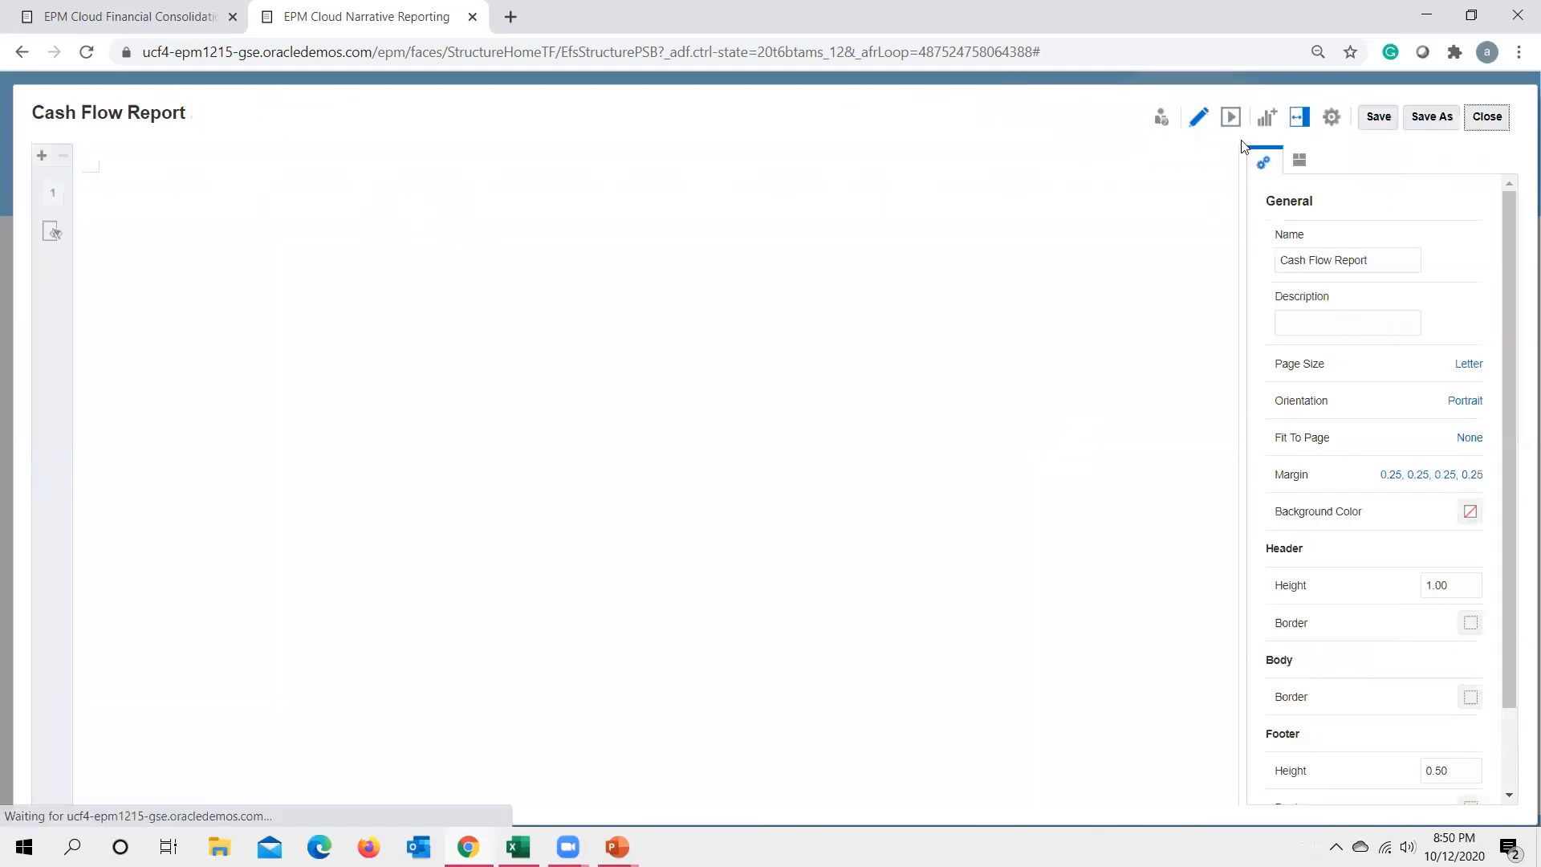
pyautogui.click(1228, 118)
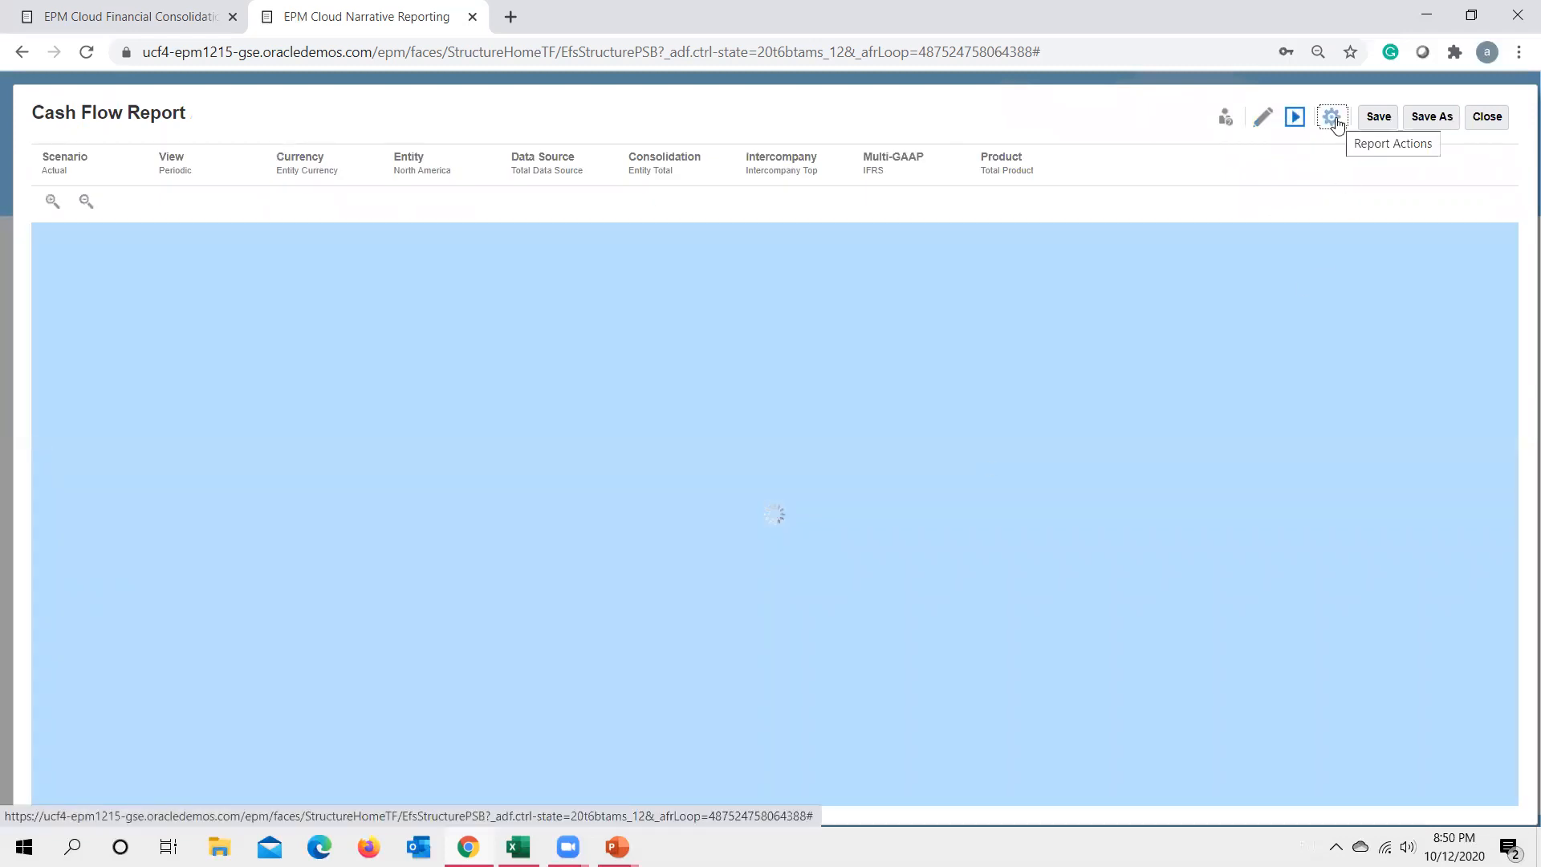
pyautogui.scroll(-5, 831, 498)
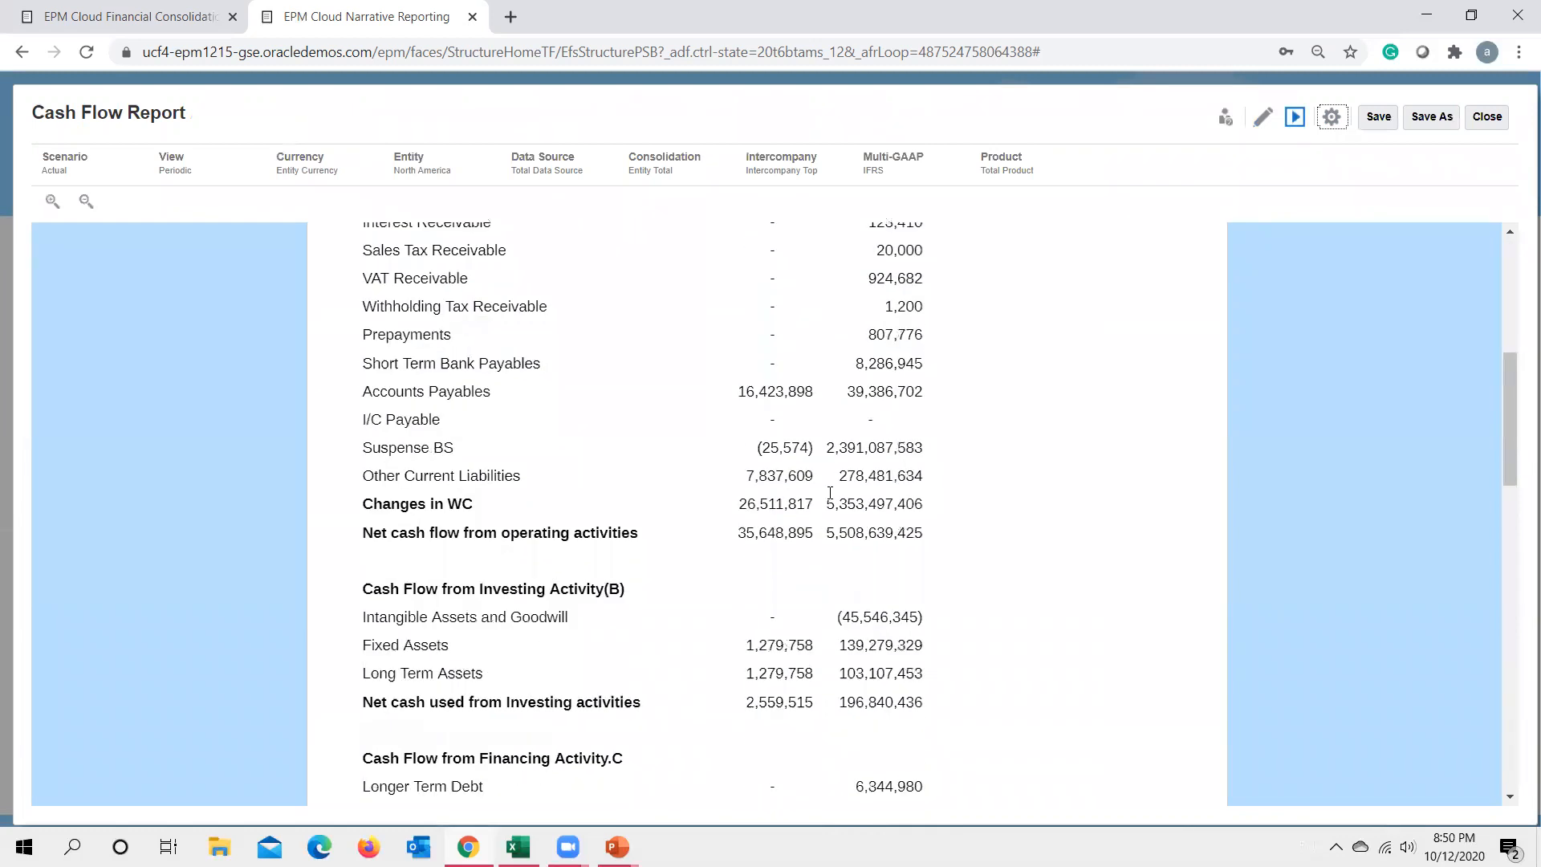
# Set the report preview to PDF output and look through the page layout of the cash flow sections.
pyautogui.click(1334, 119)
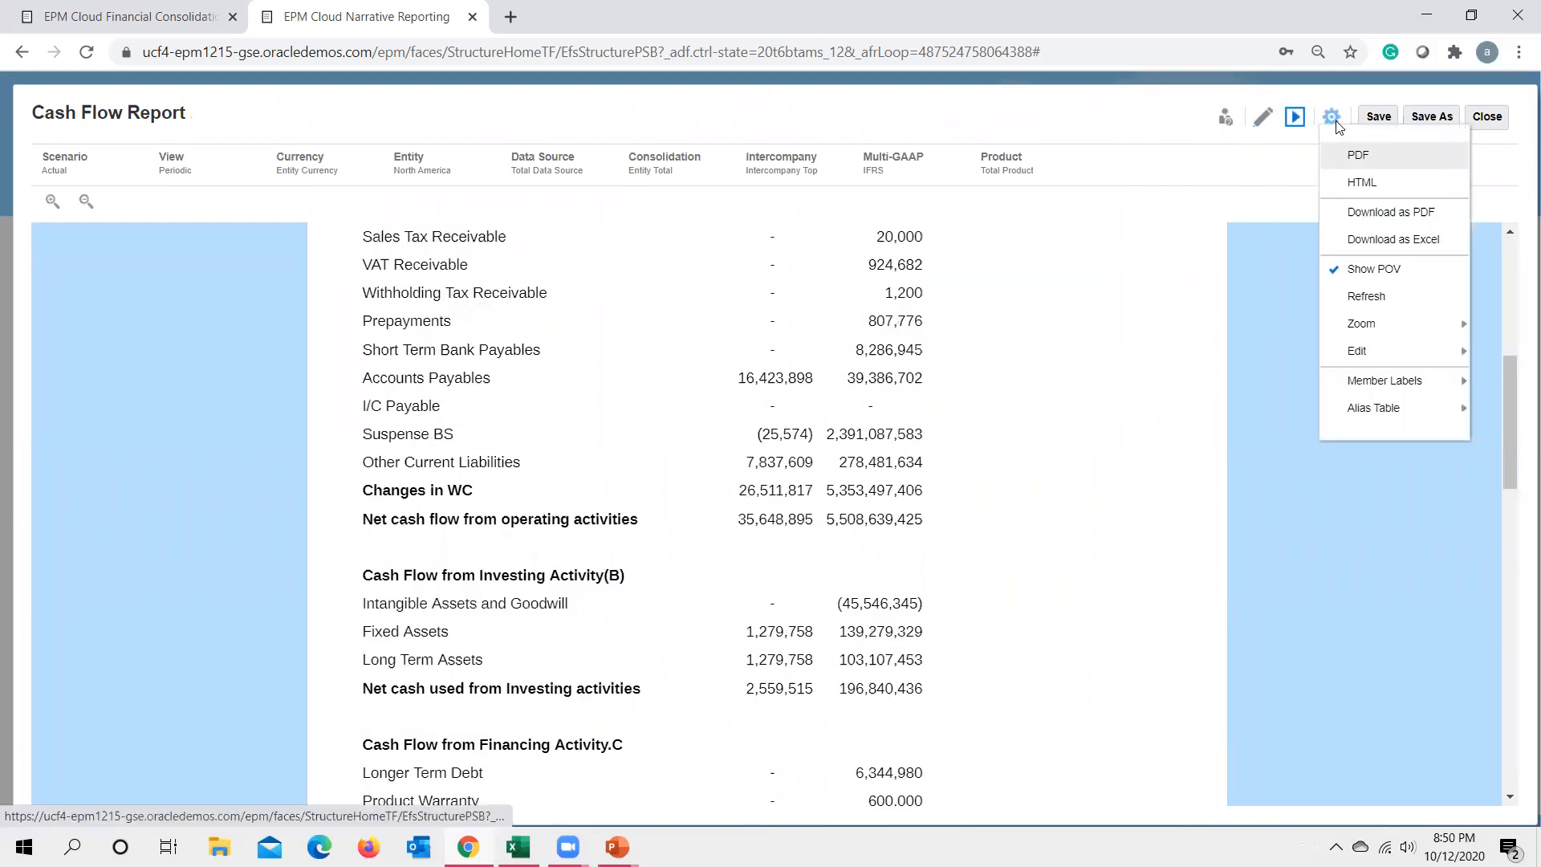
pyautogui.click(1357, 156)
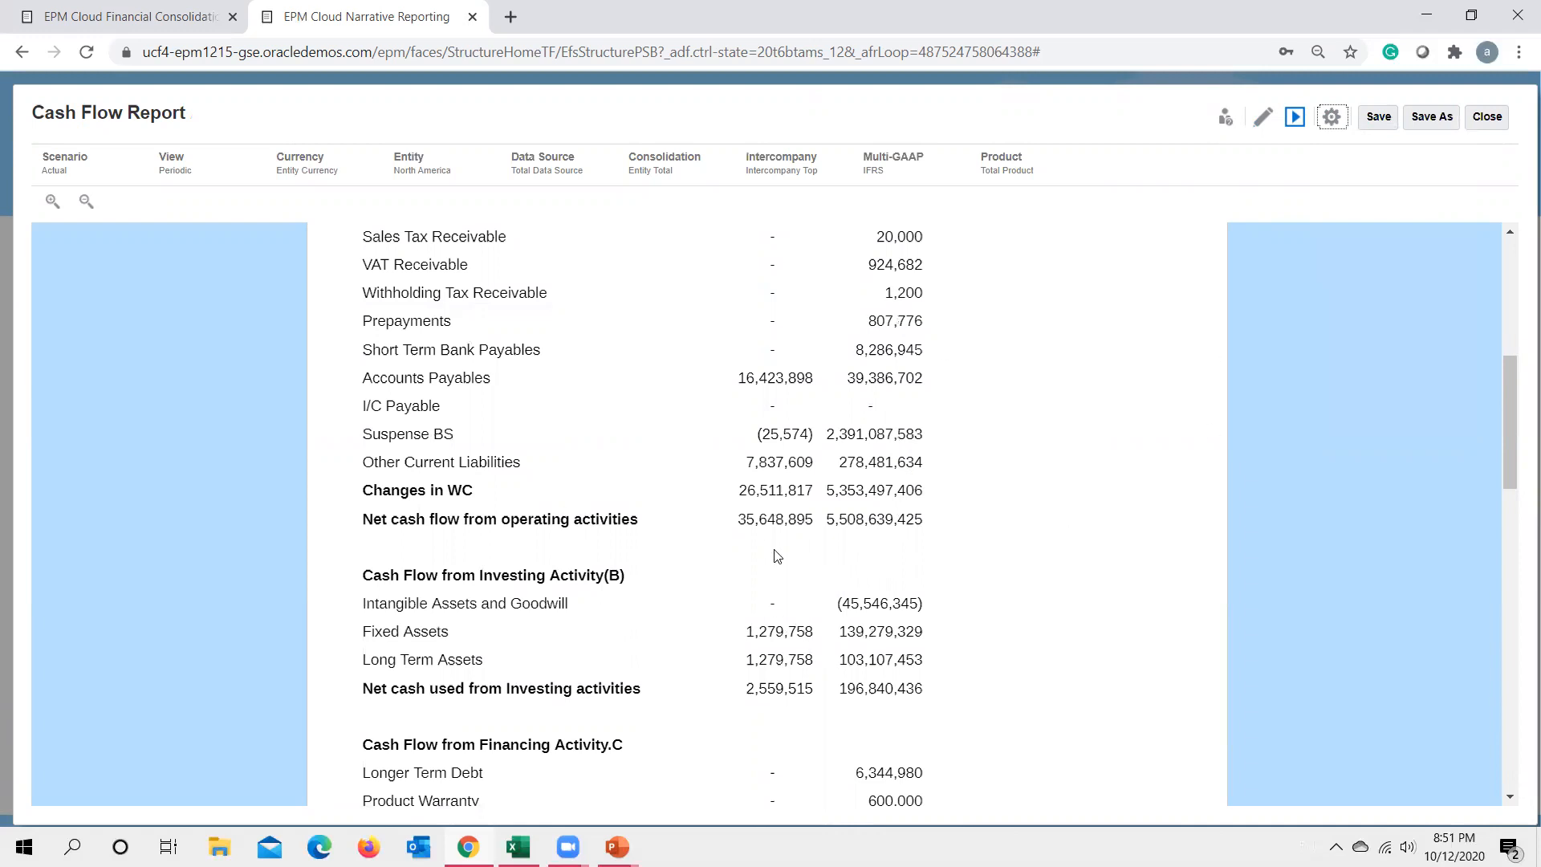
pyautogui.scroll(5, 776, 553)
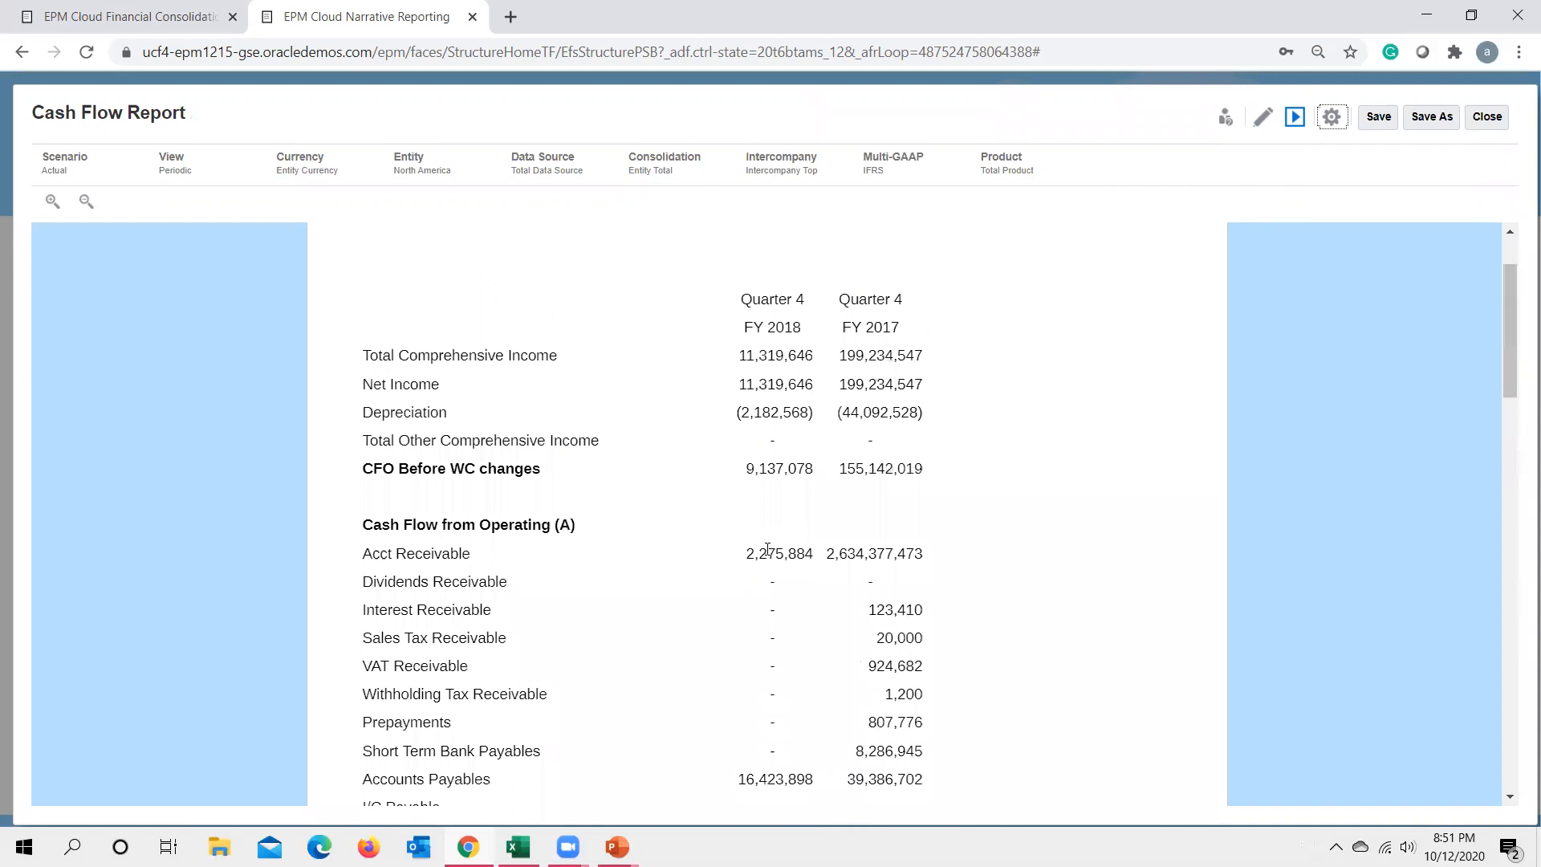
pyautogui.scroll(-6, 898, 520)
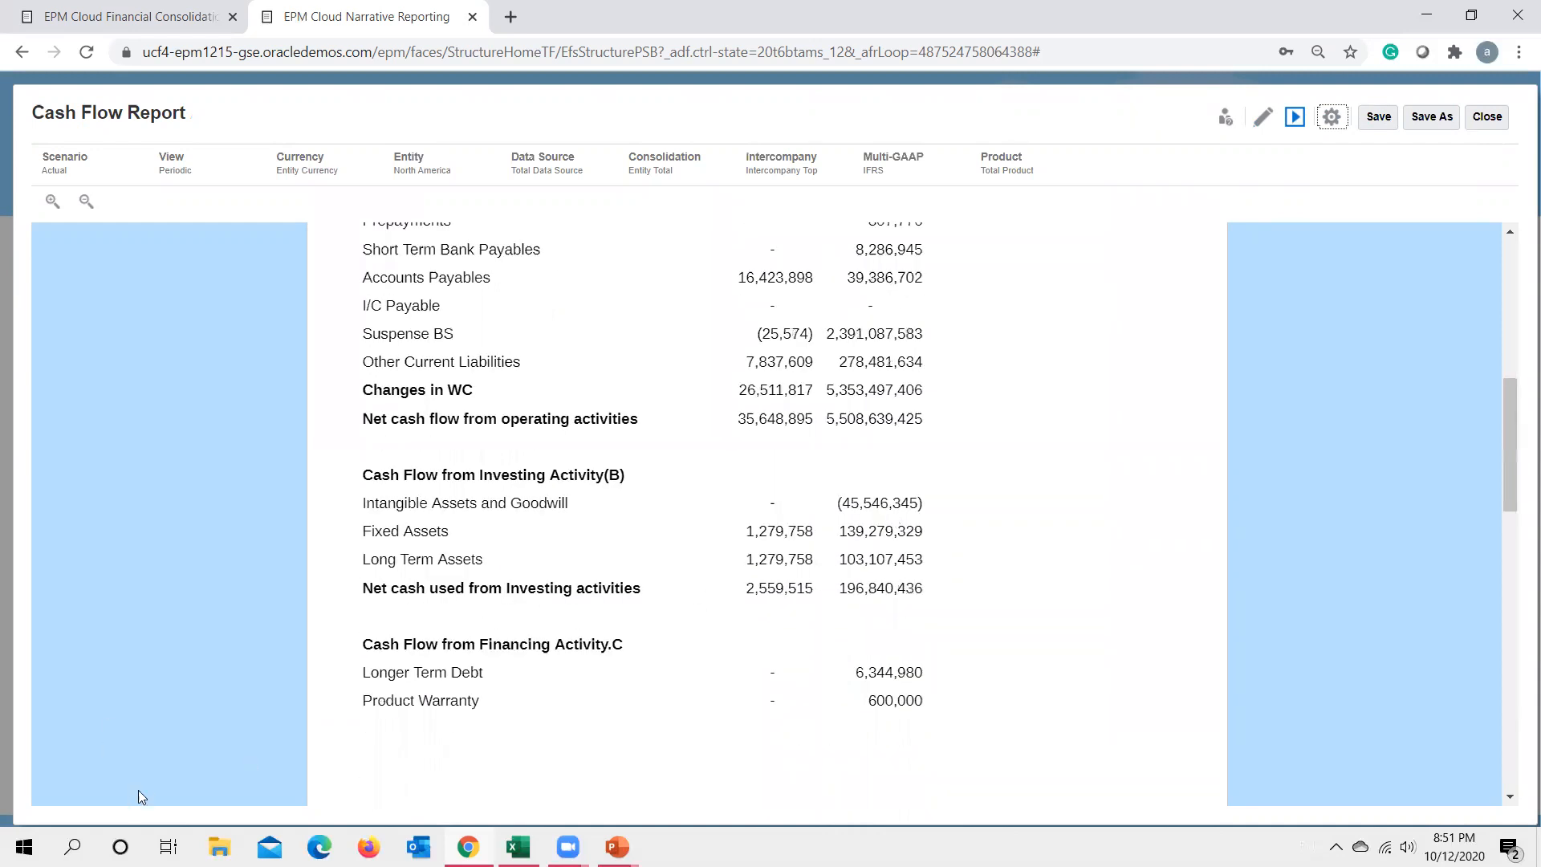
pyautogui.scroll(7, 998, 575)
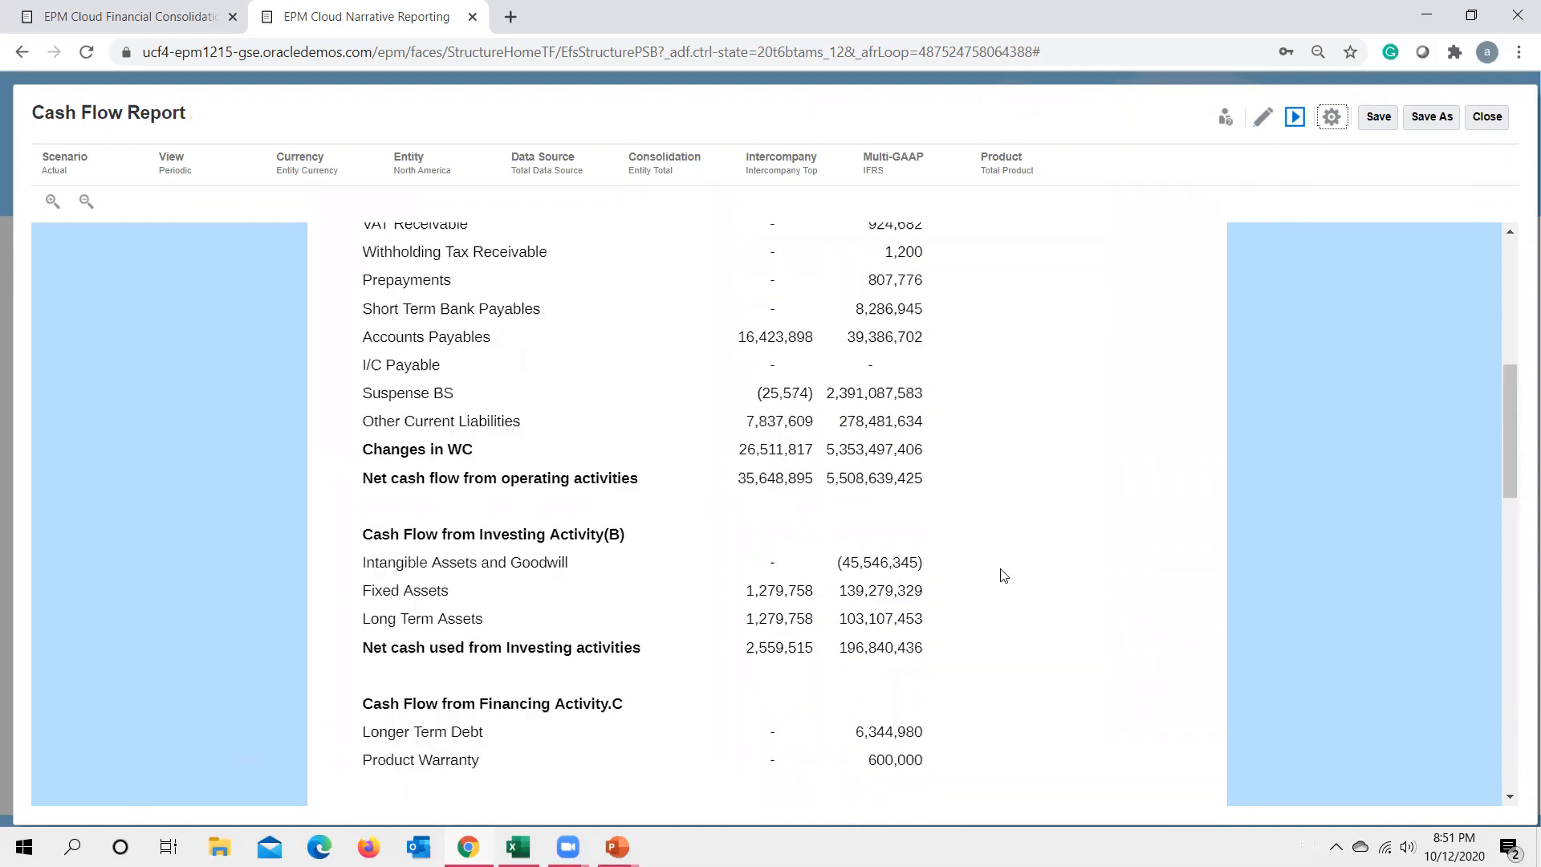
# Download the Cash Flow Report as a PDF, open the downloaded file and review its first page.
pyautogui.click(1331, 118)
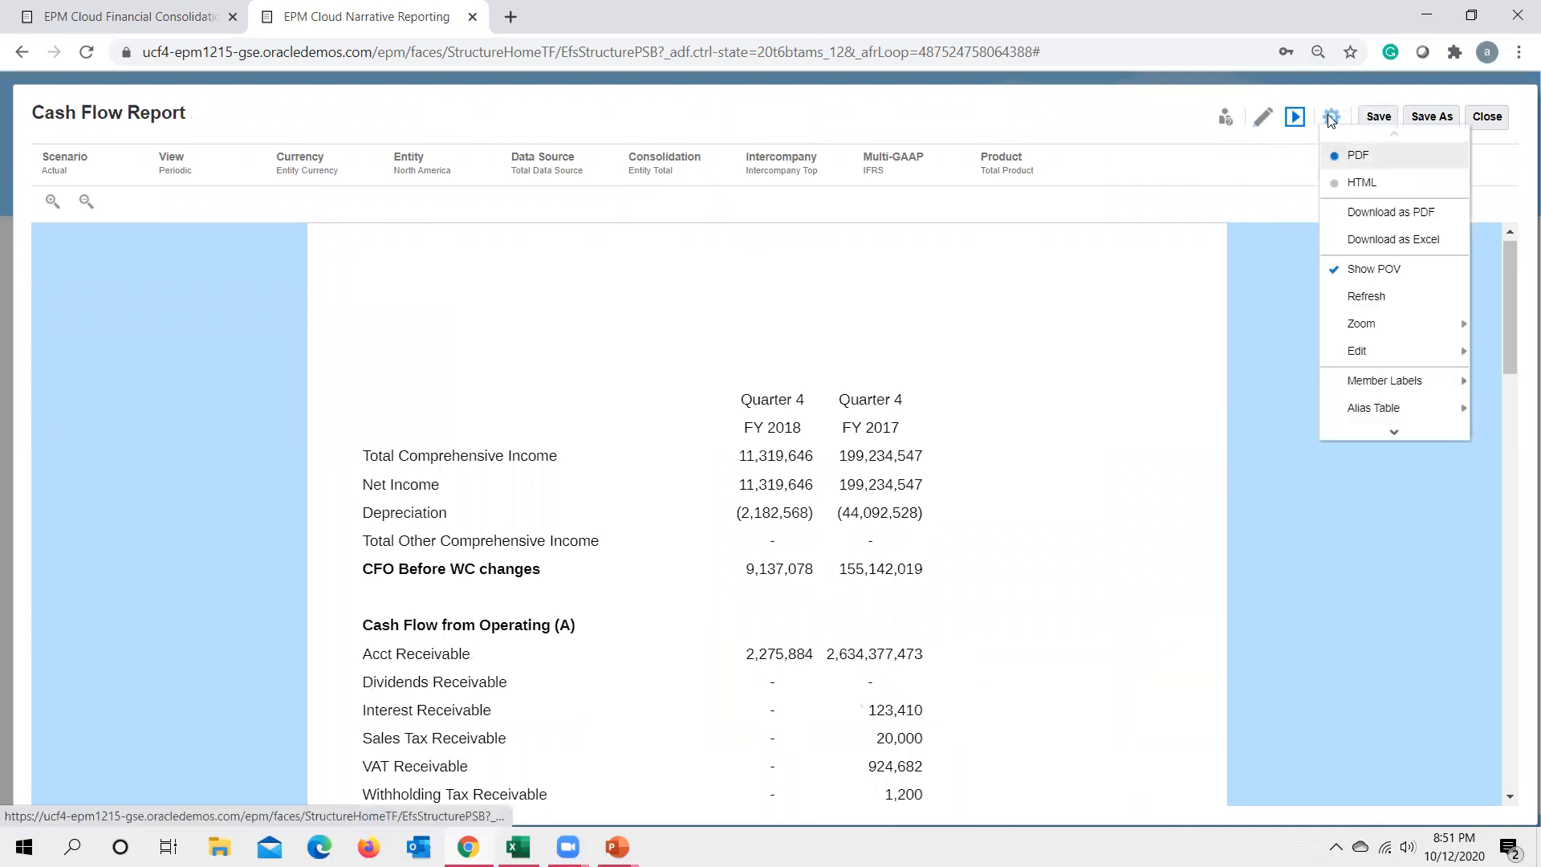
pyautogui.click(1392, 212)
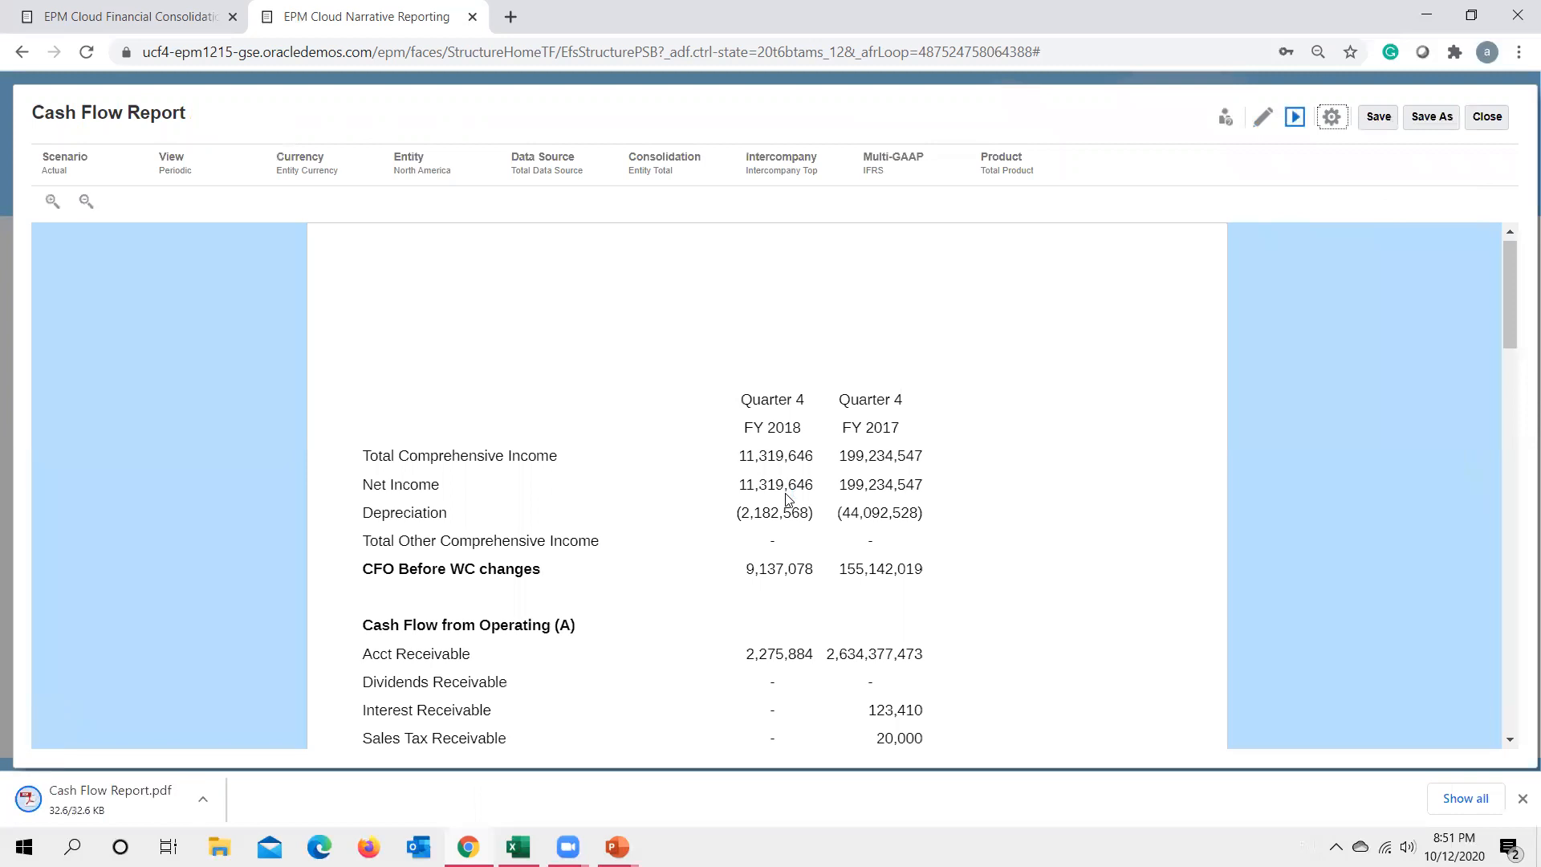
pyautogui.click(191, 800)
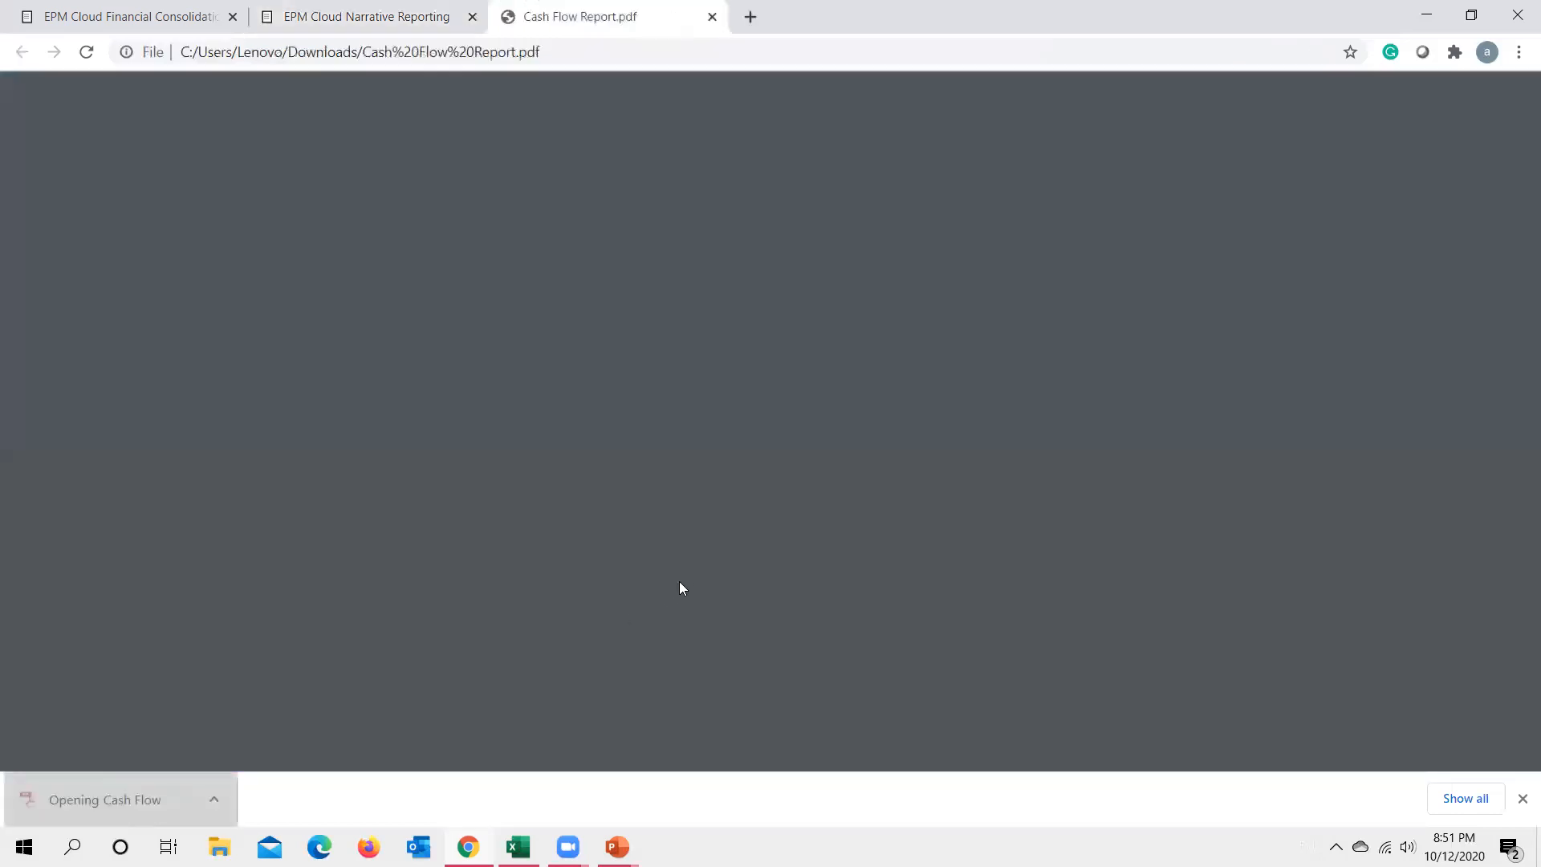
pyautogui.scroll(-5, 758, 446)
pyautogui.scroll(-1, 758, 447)
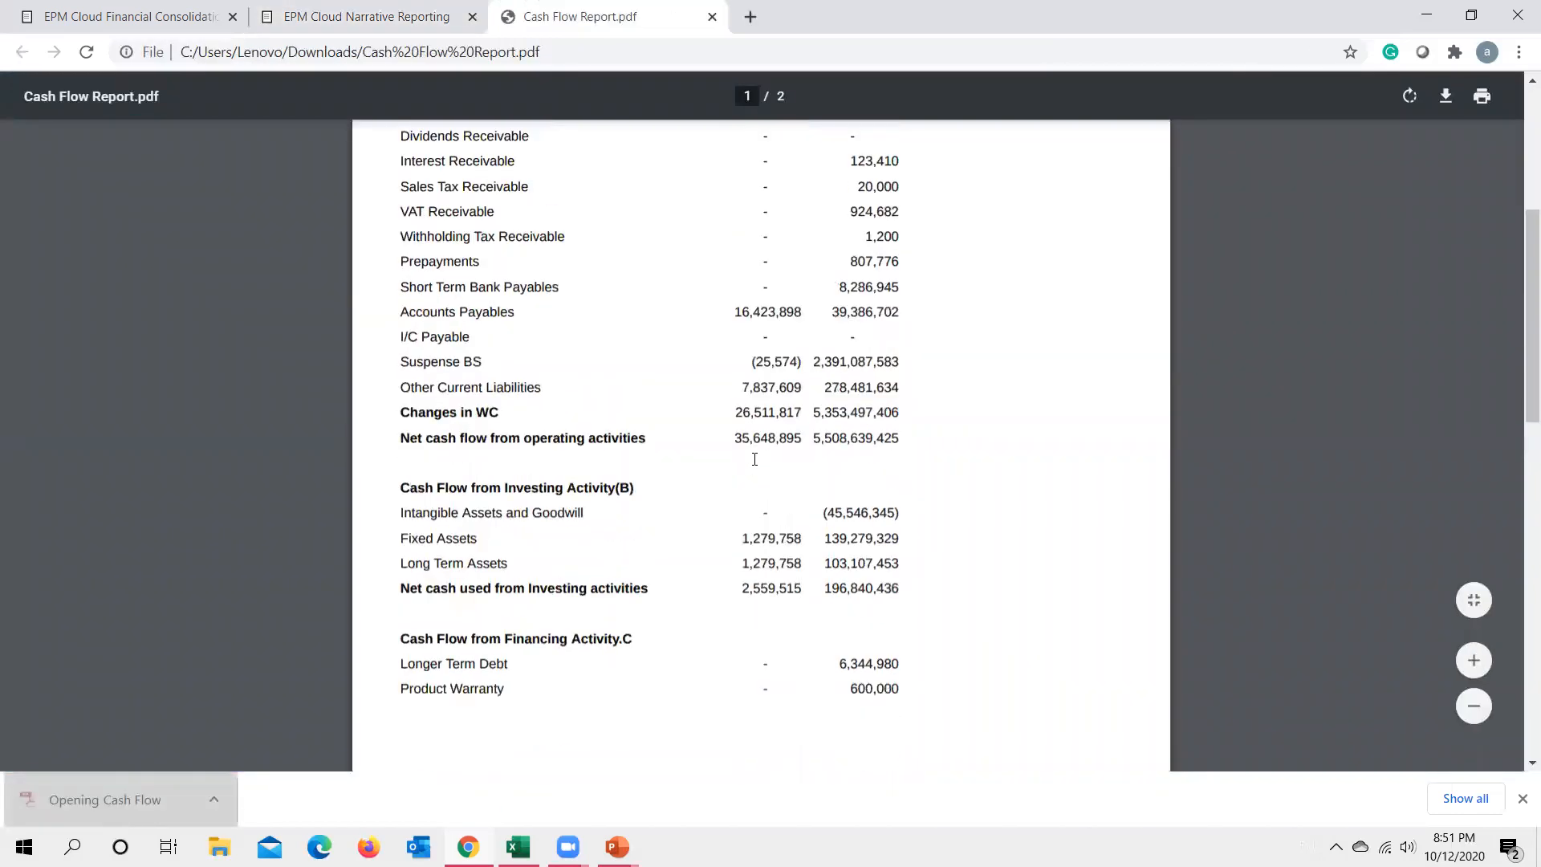
pyautogui.scroll(1, 726, 520)
pyautogui.scroll(3, 727, 520)
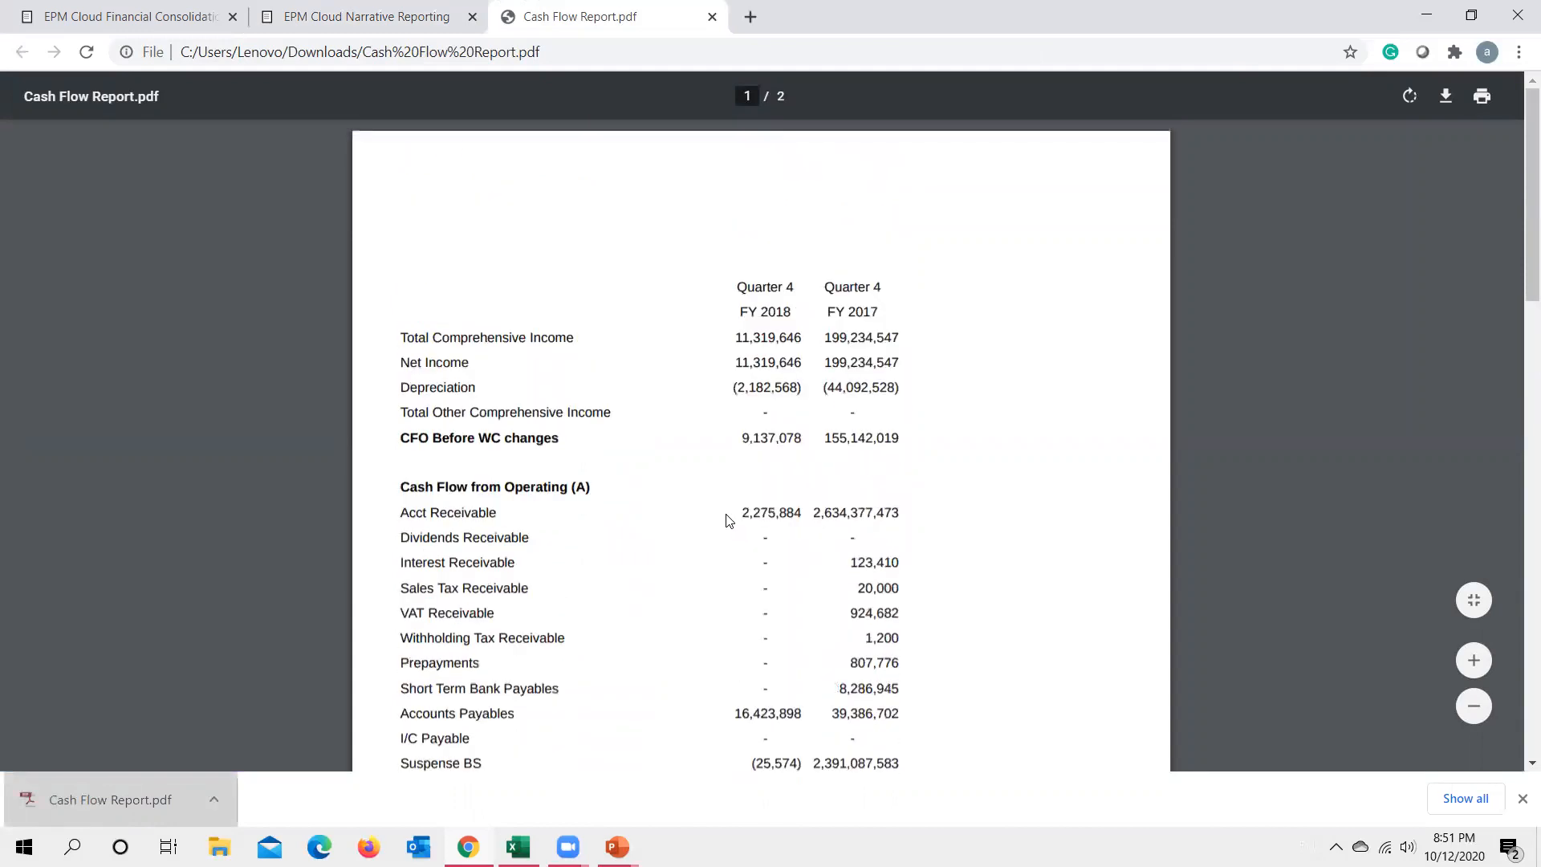
pyautogui.click(617, 847)
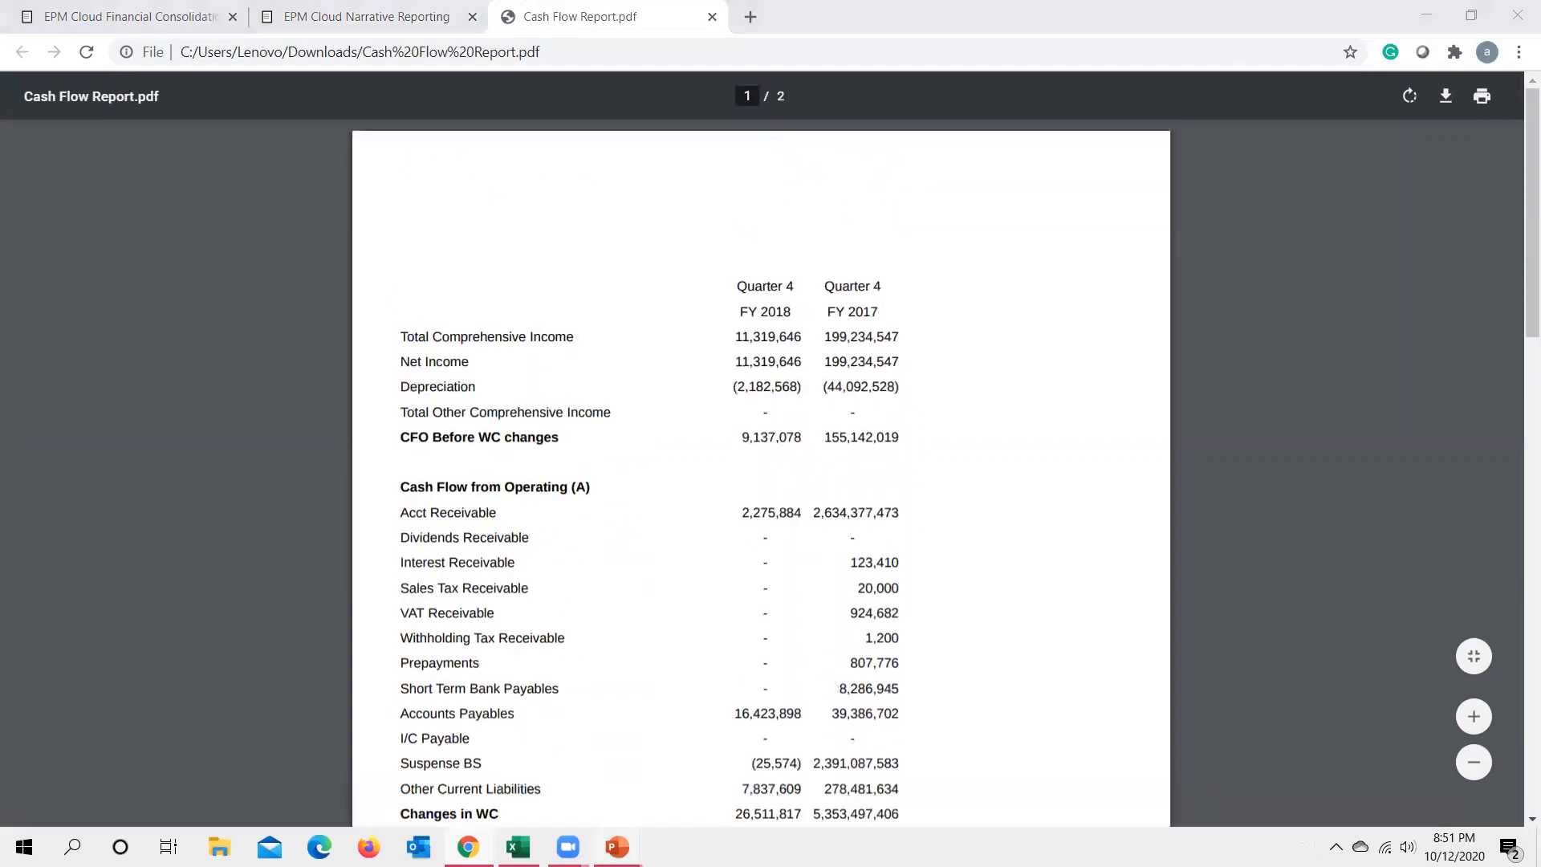
pyautogui.click(726, 761)
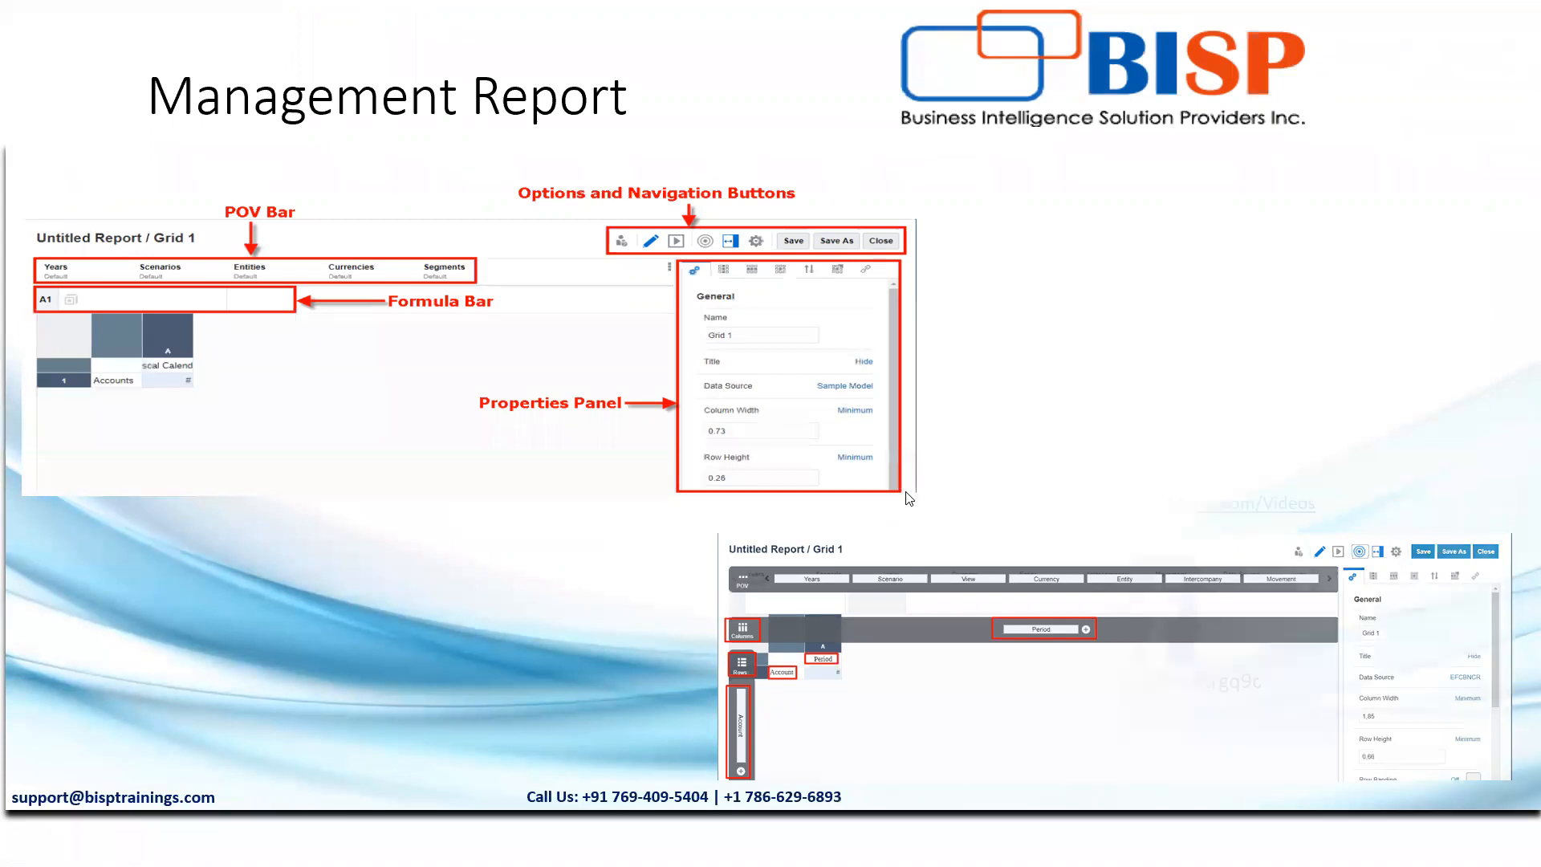
pyautogui.press('Right')
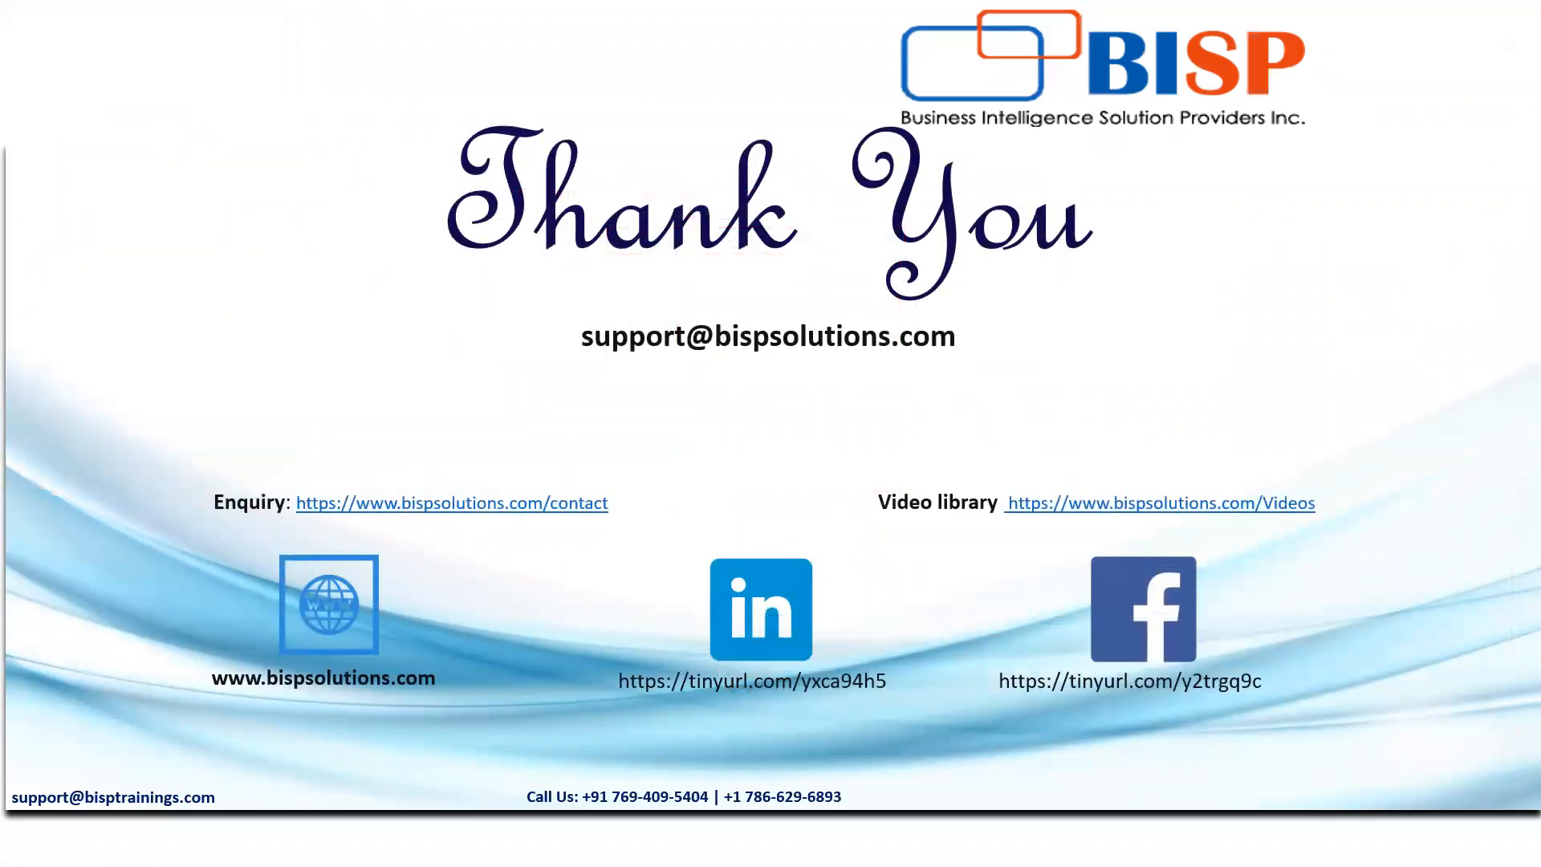